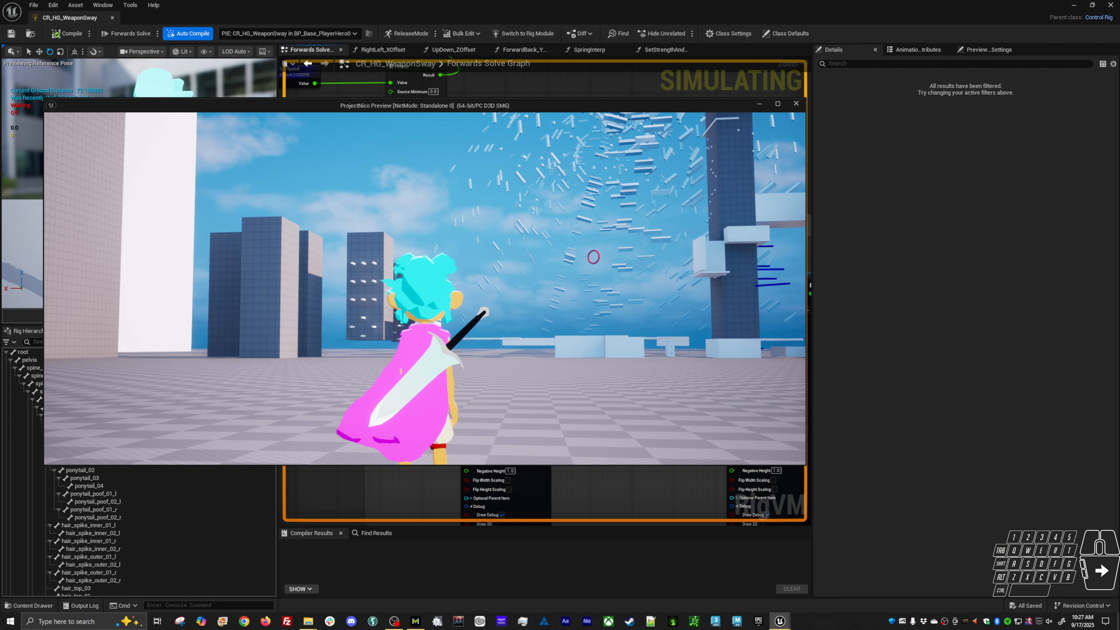
- Run the character in different directions through the test level to examine the back-mounted sword's sway, and end the play session
key("w")
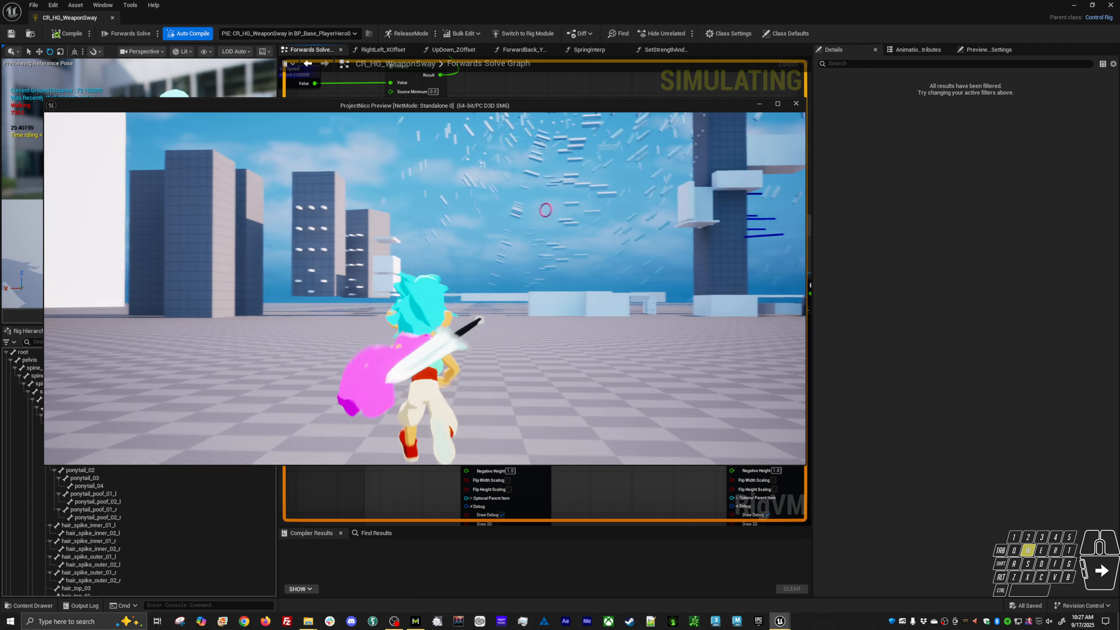
key("d")
key("a")
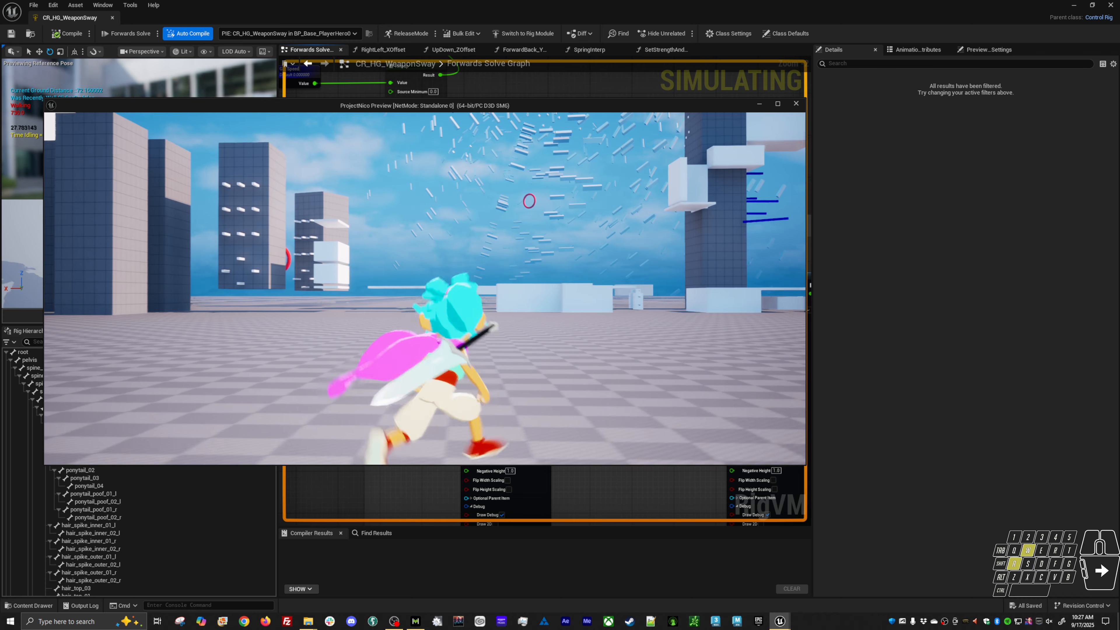
key("d")
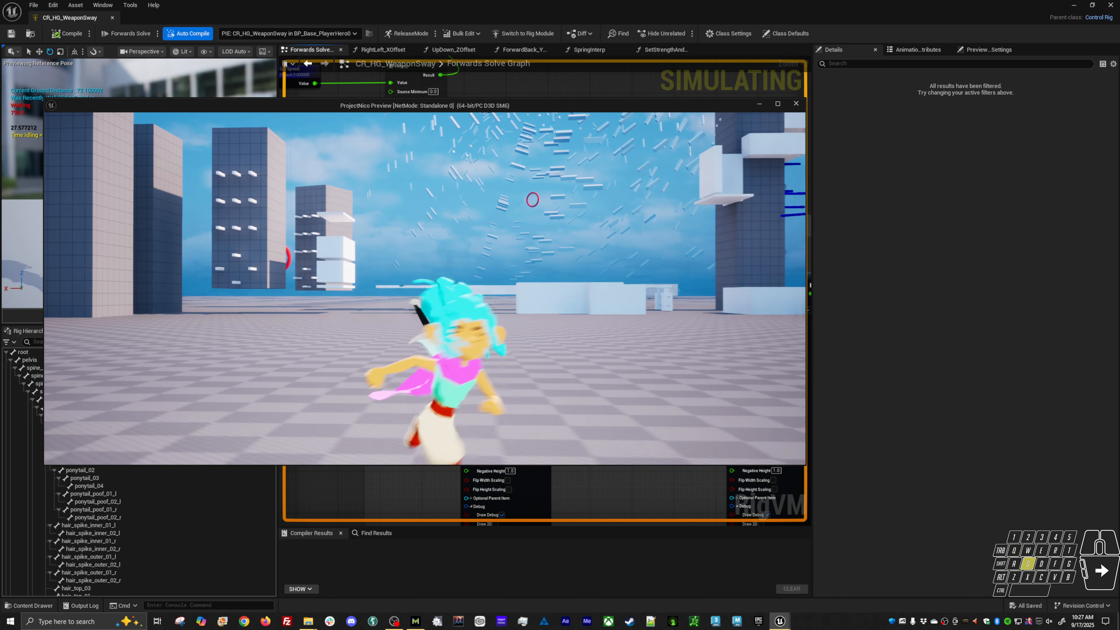
key("w")
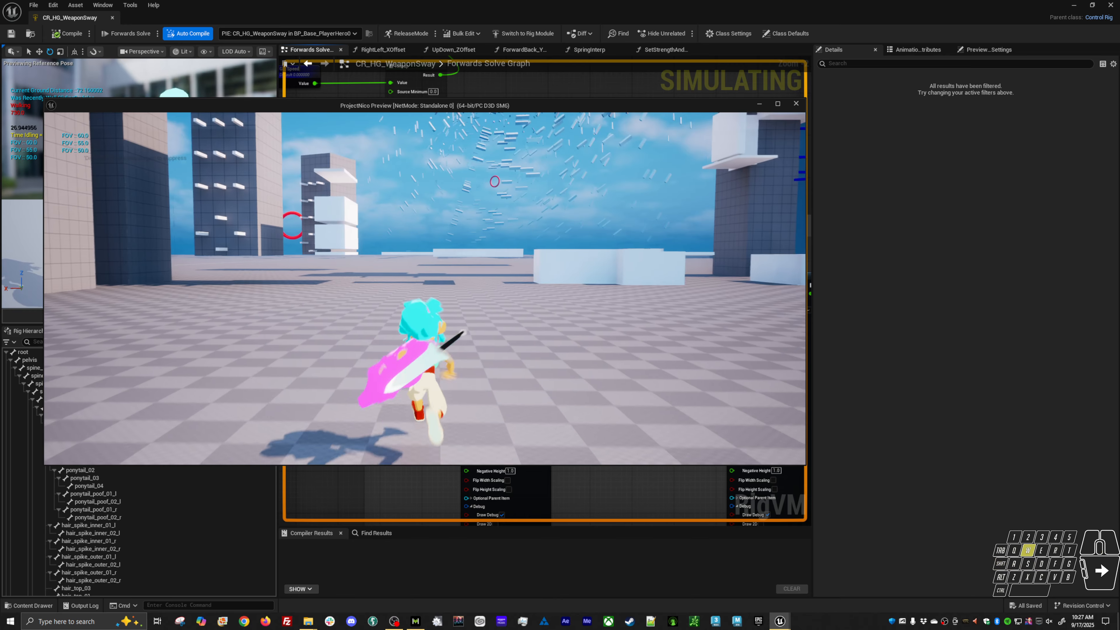
key("shift")
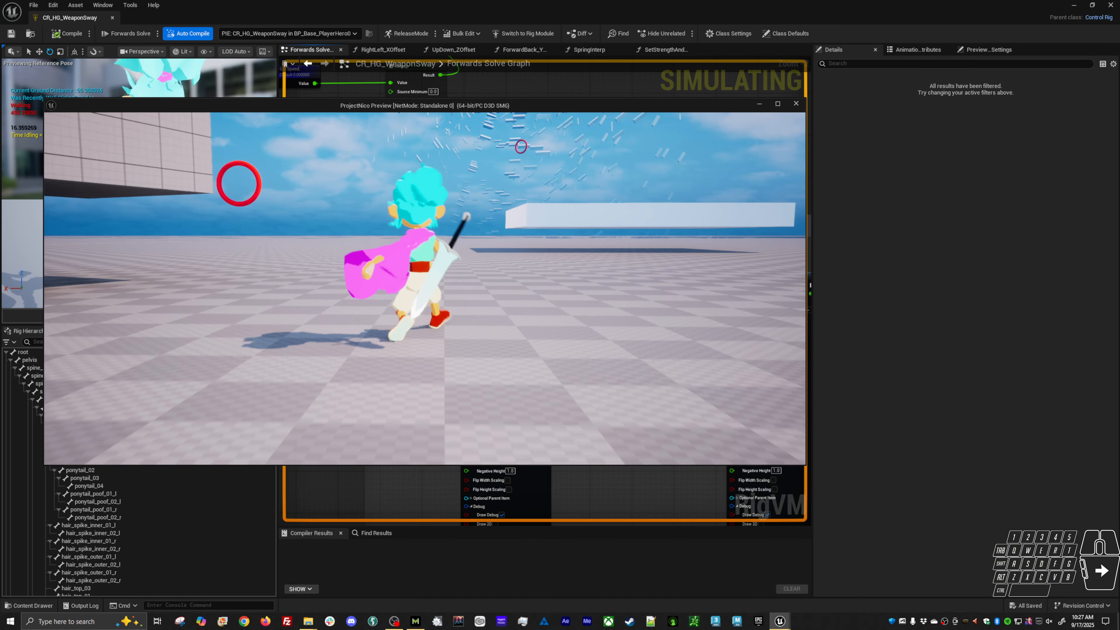
key("Escape")
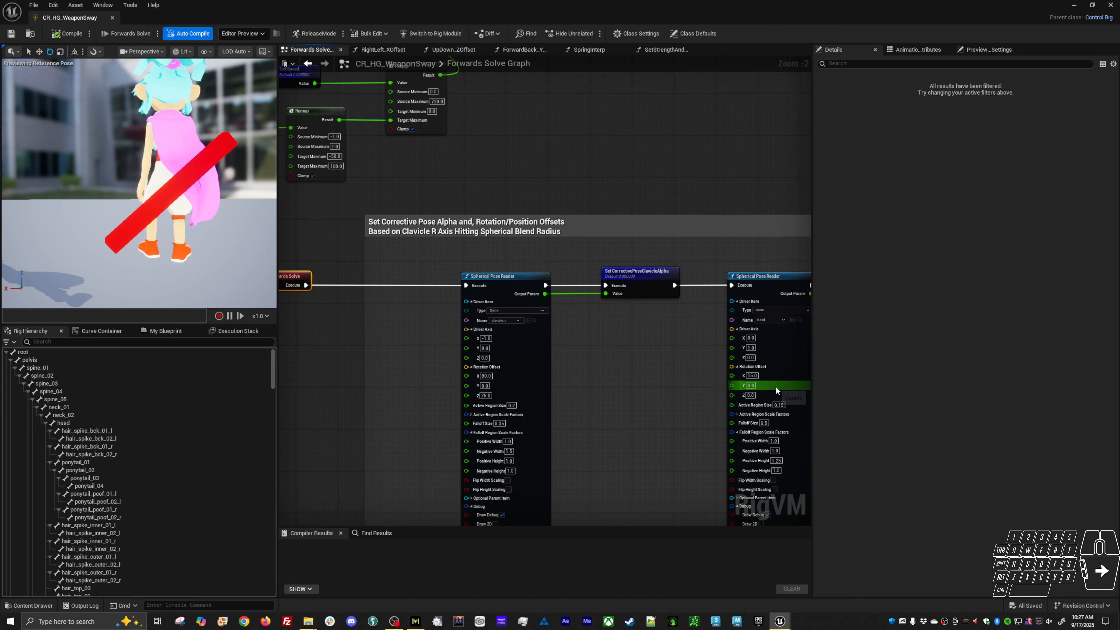
- Start a new play session and sprint and roll with the character to check how the sword follows
key("alt+p")
key("a")
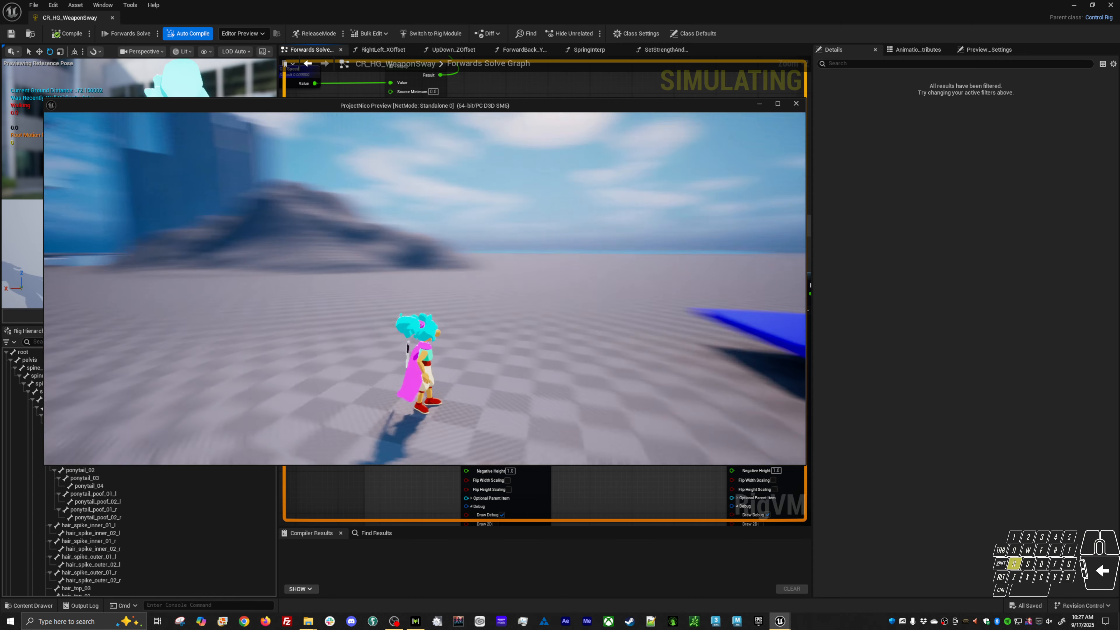
key("shift+w")
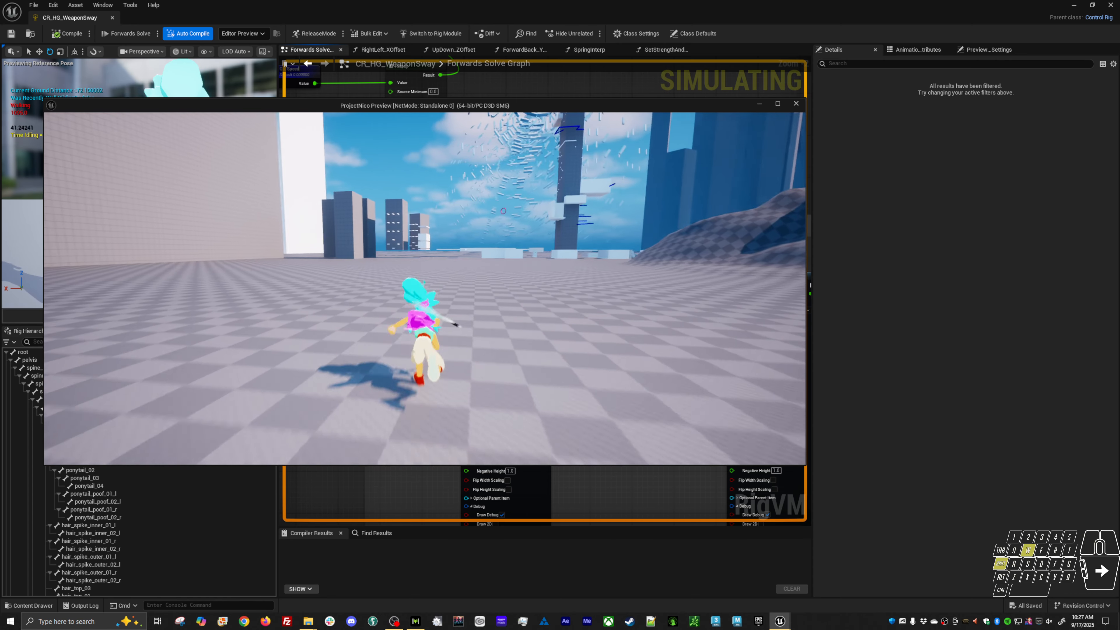
key("shift")
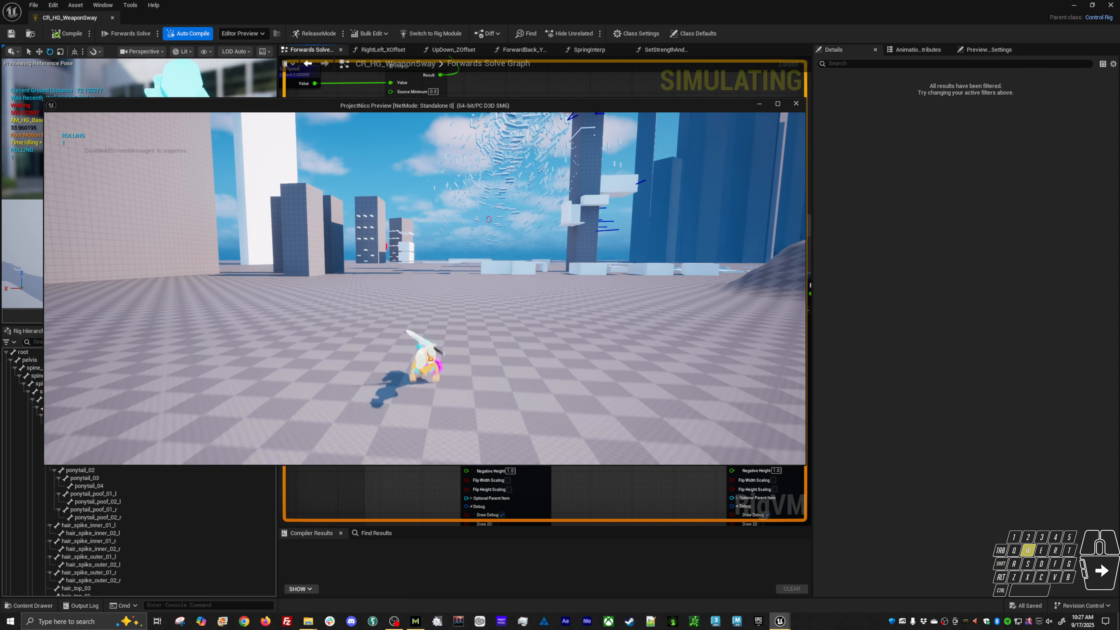
key("a")
key("shift")
middle_click(425, 289)
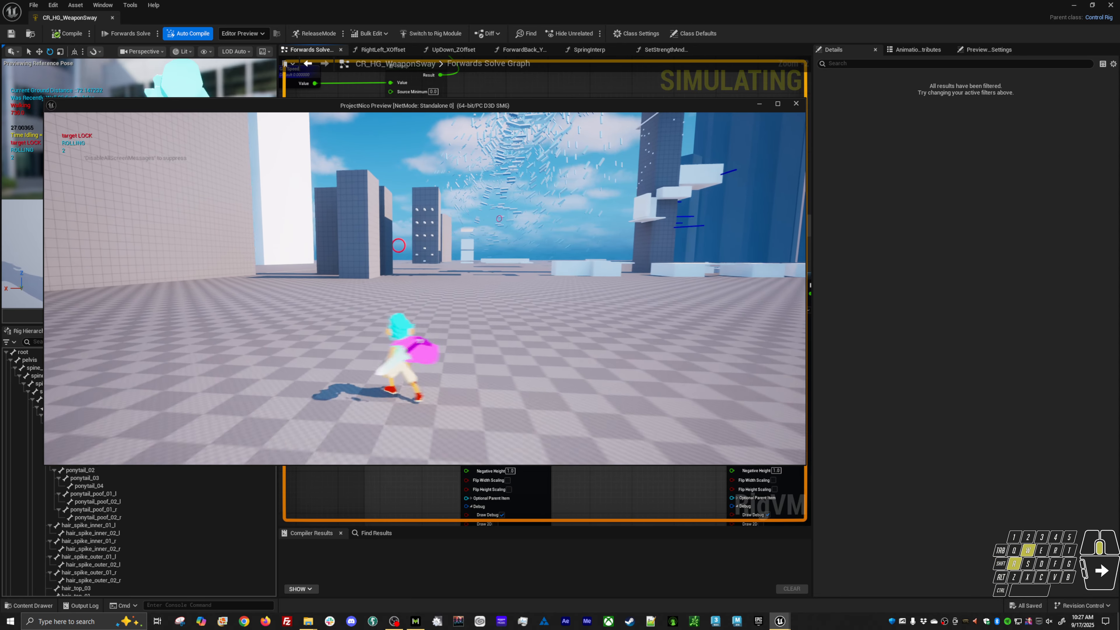
- Change the character's running direction, jump into flight and descend to check the sword's motion in the air
key("d")
key("v")
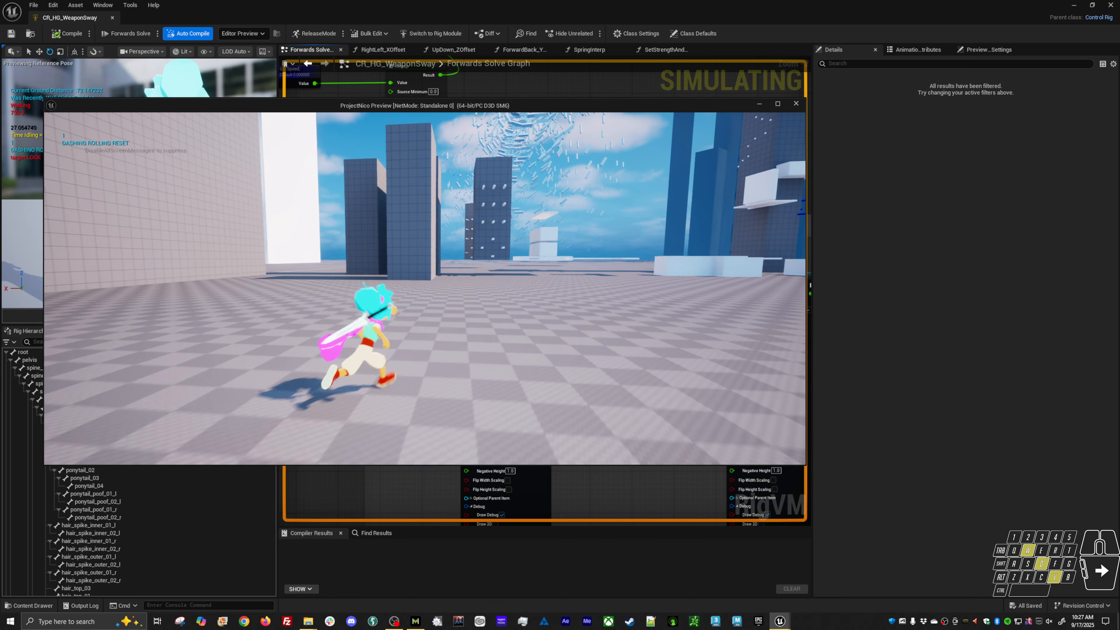
key("v")
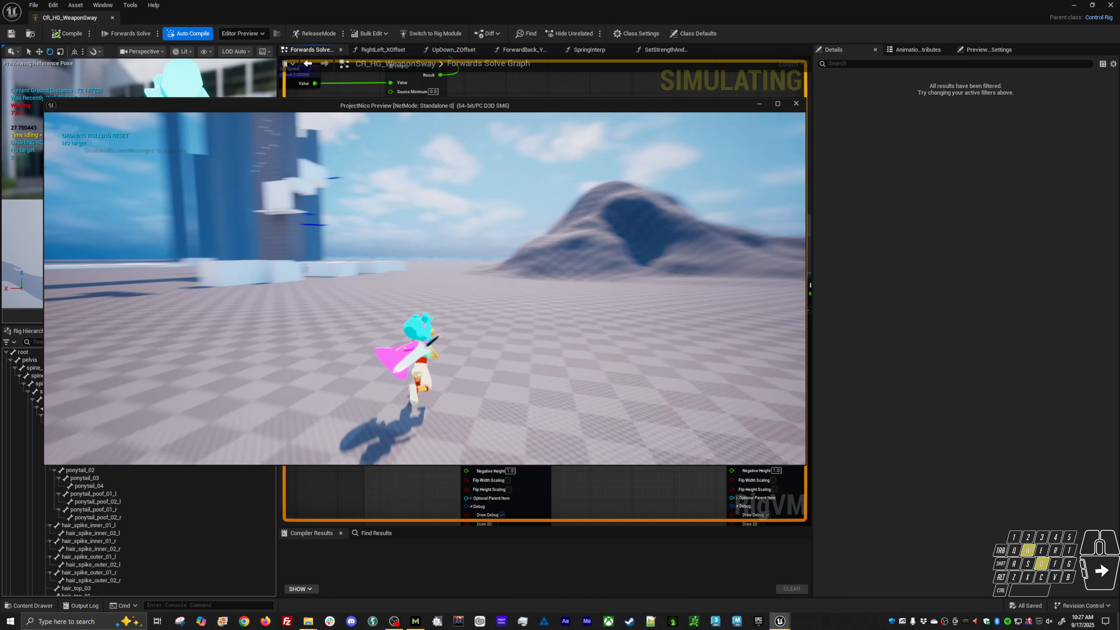
key("space")
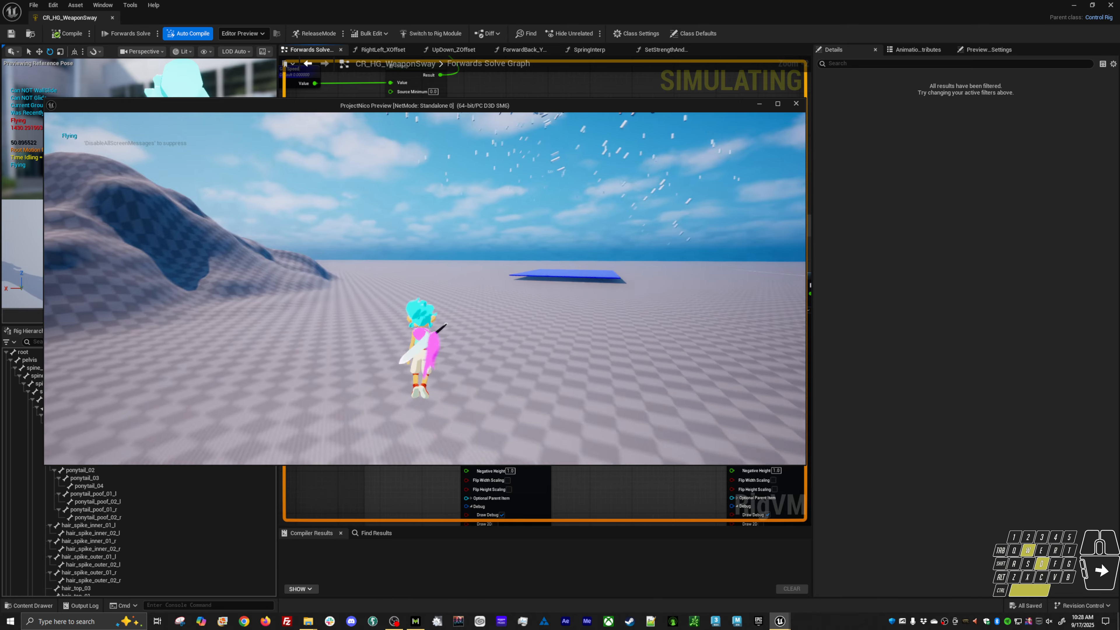
key("a")
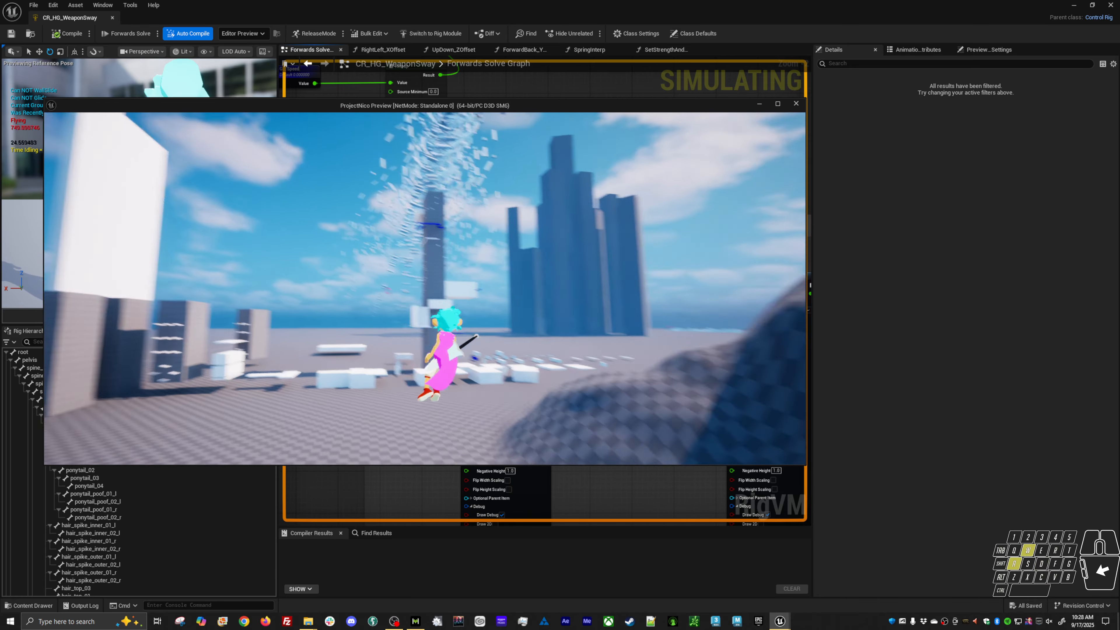
key("g")
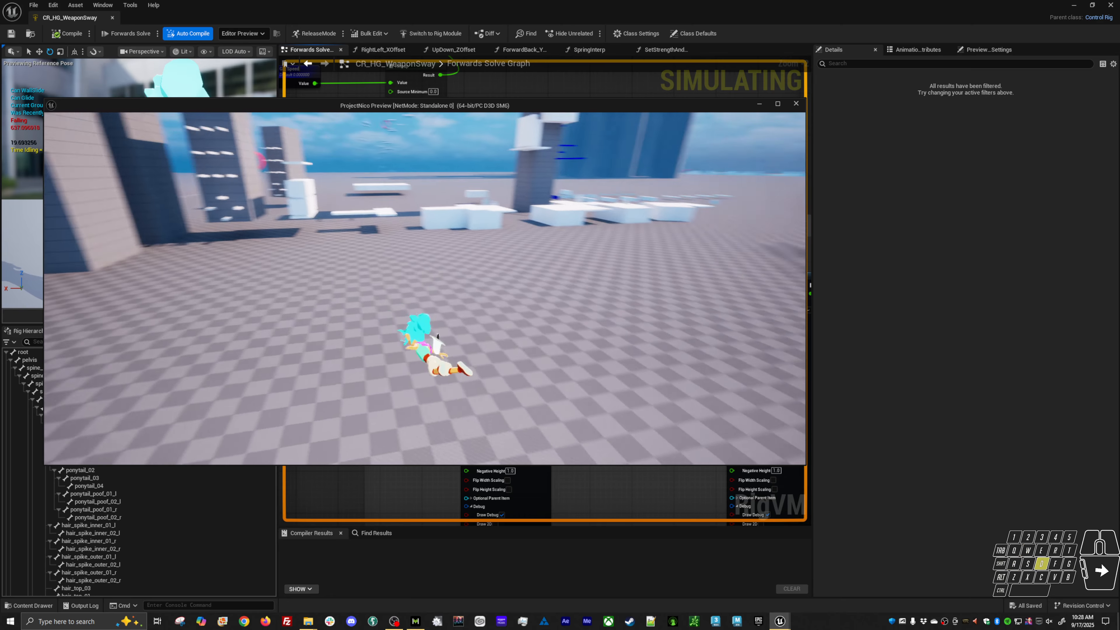
- Run and sprint with repeated direction changes to examine the sword's side-to-side sway on the ground, and stop the preview
key("a")
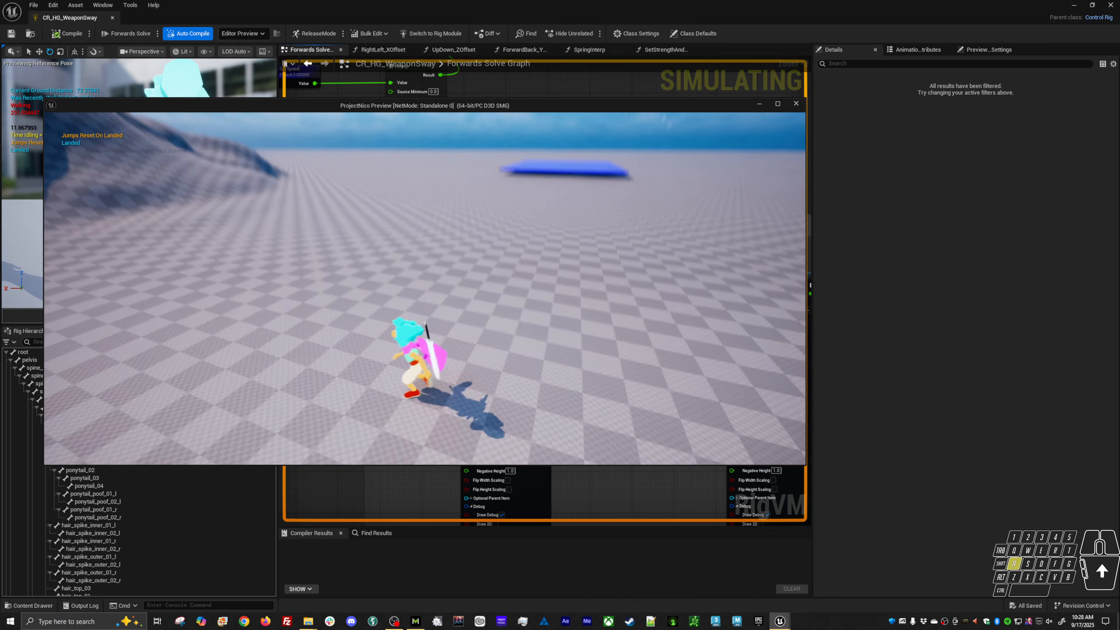
key("w")
key("d")
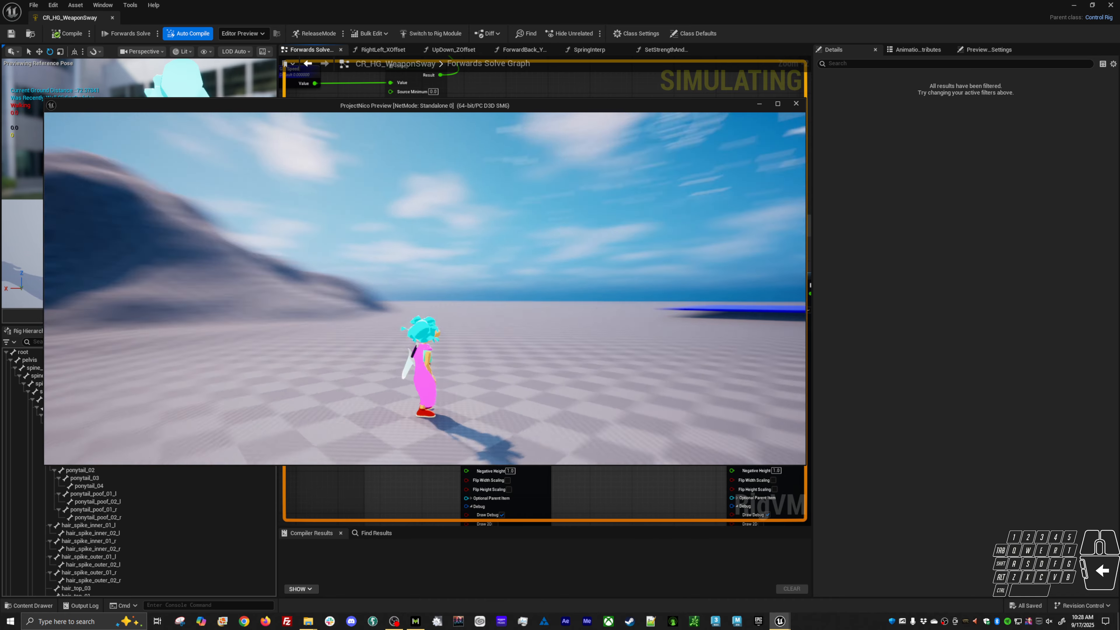
key("w")
key("a")
key("d")
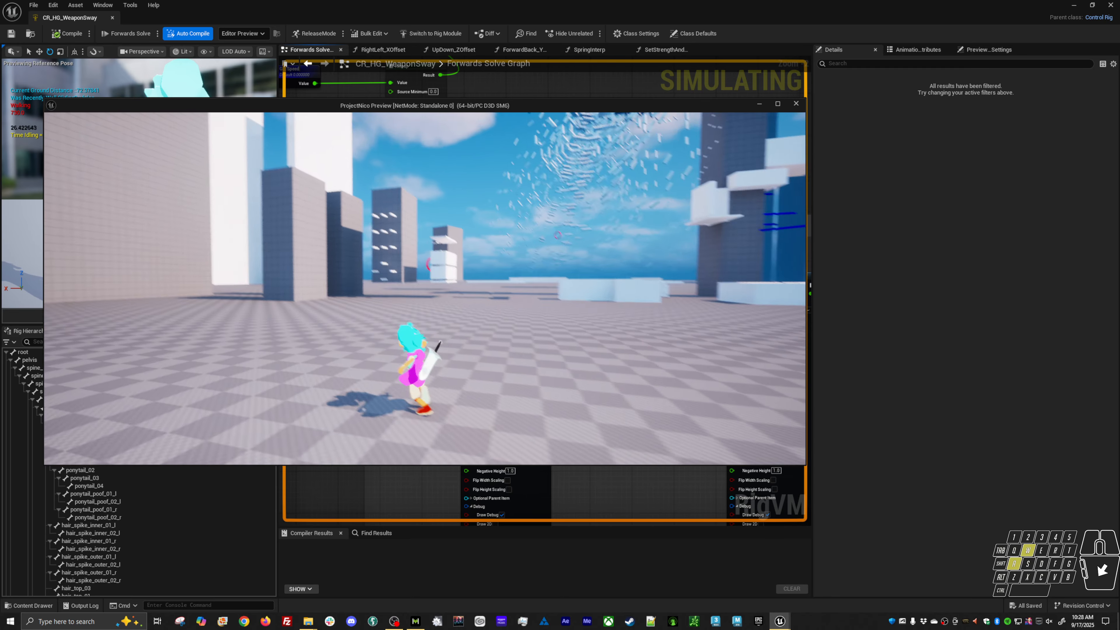
key("d")
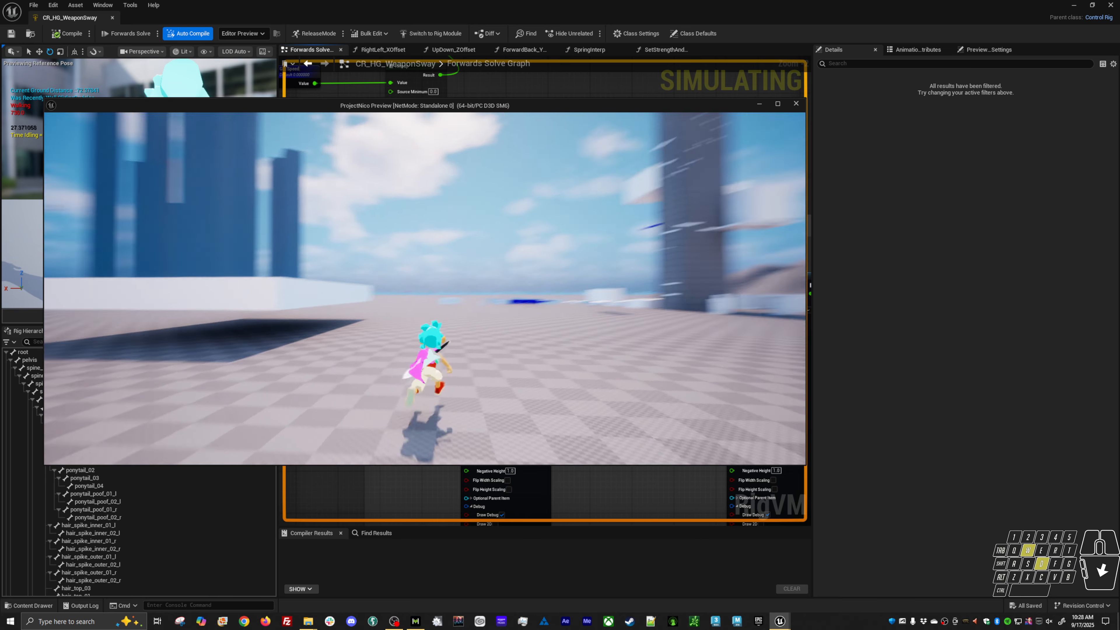
key("a")
key("shift")
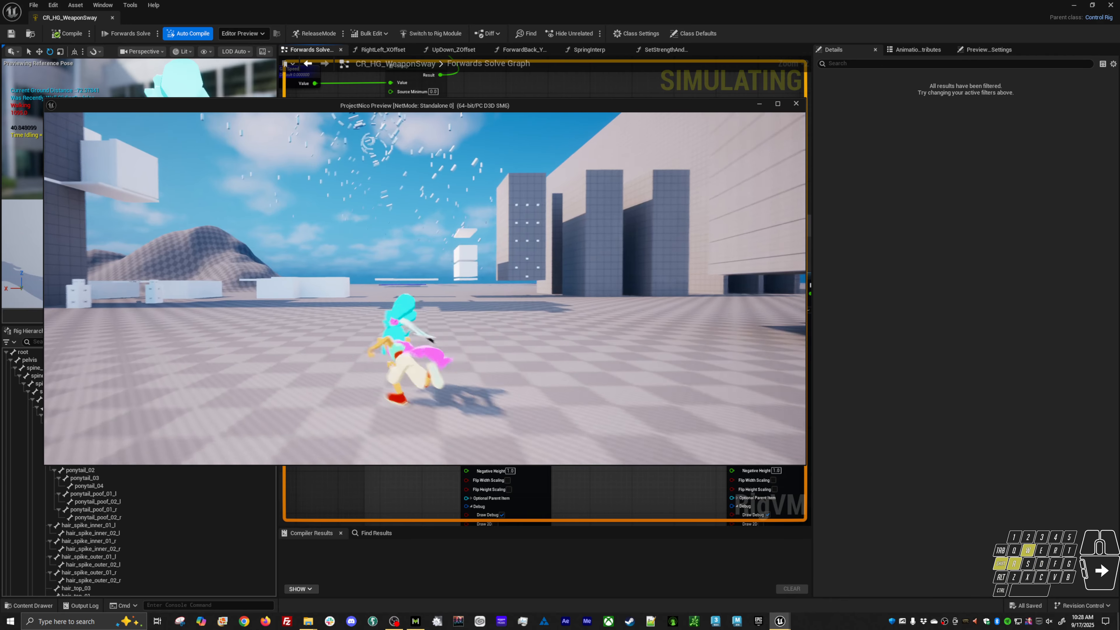
key("d")
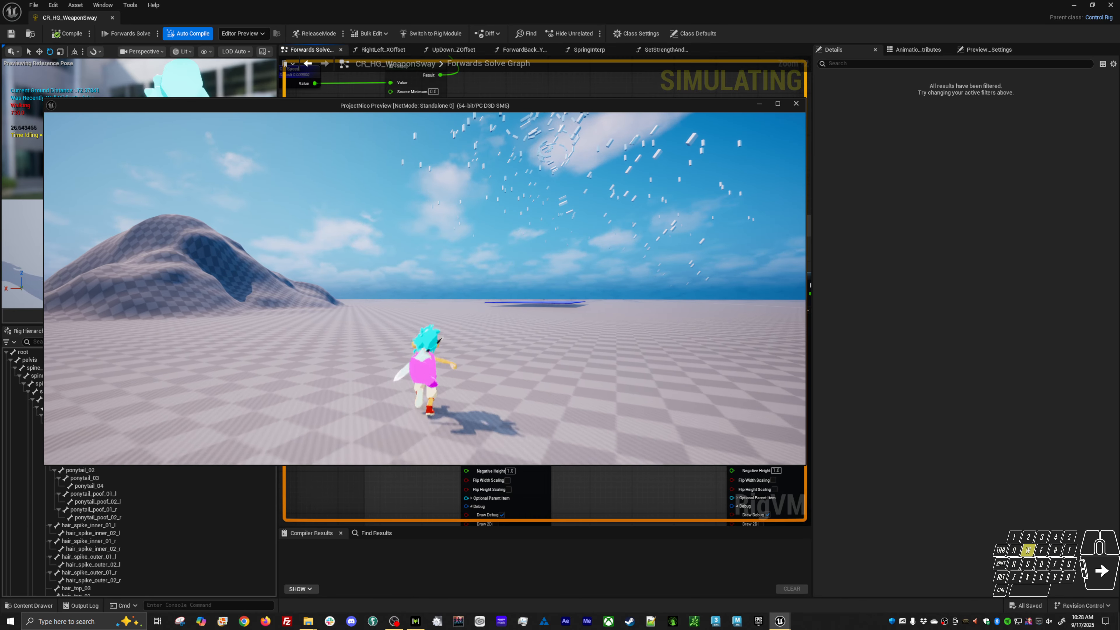
key("d")
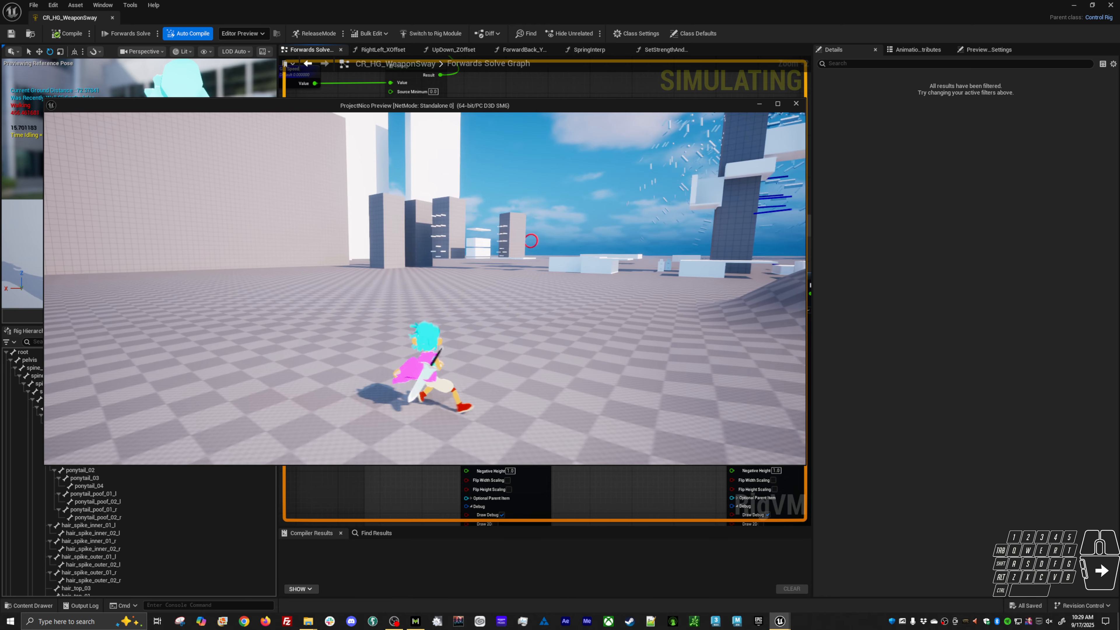
key("Escape")
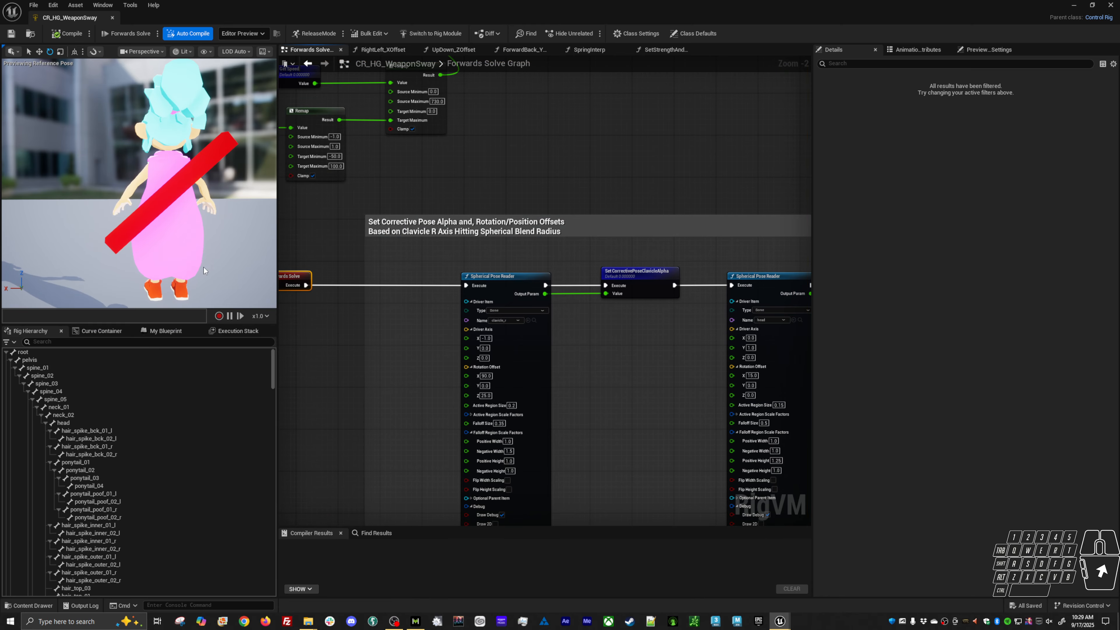
- Locate the small unconnected bone transform group in the Forwards Solve graph and open its SpringInterp function
right_click_drag(368, 359, 461, 364)
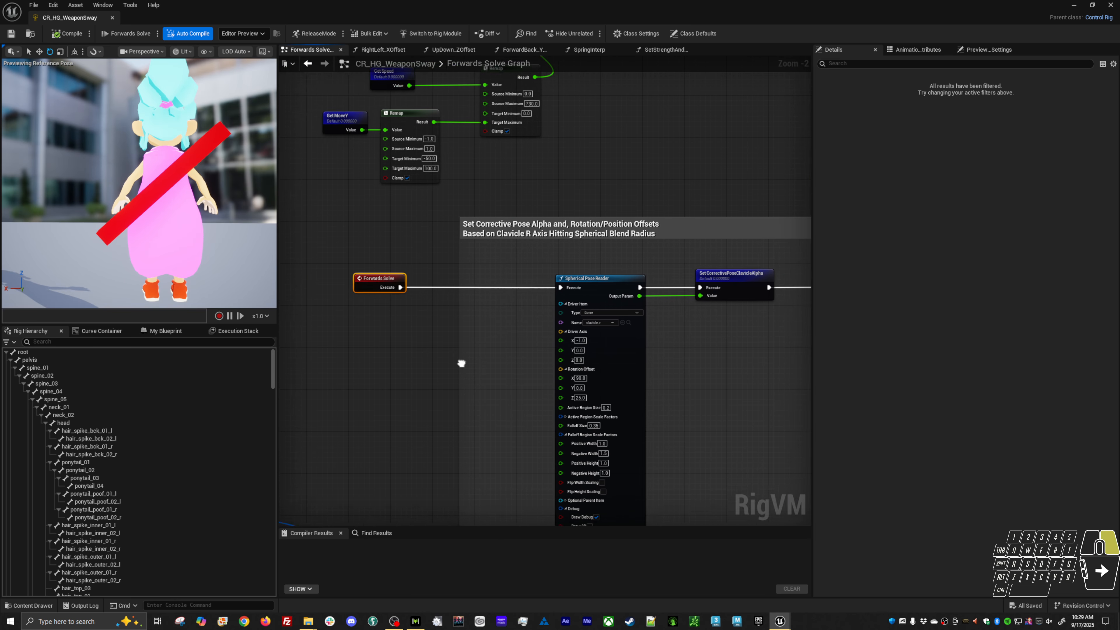
scroll(499, 317, "down", 10)
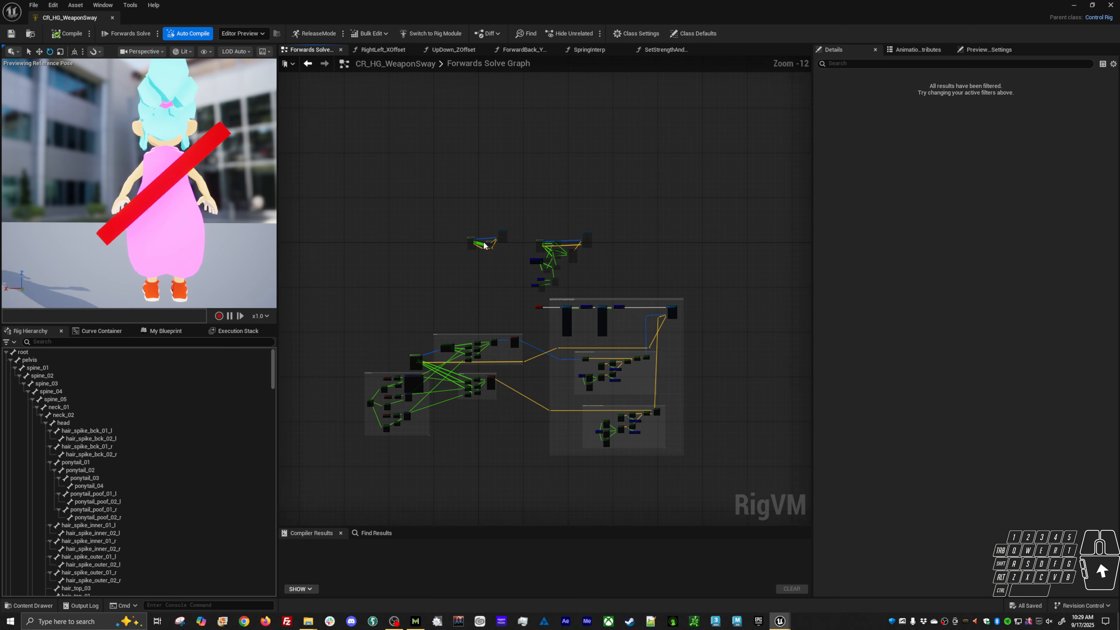
left_click_drag(424, 193, 547, 271)
scroll(513, 247, "up", 9)
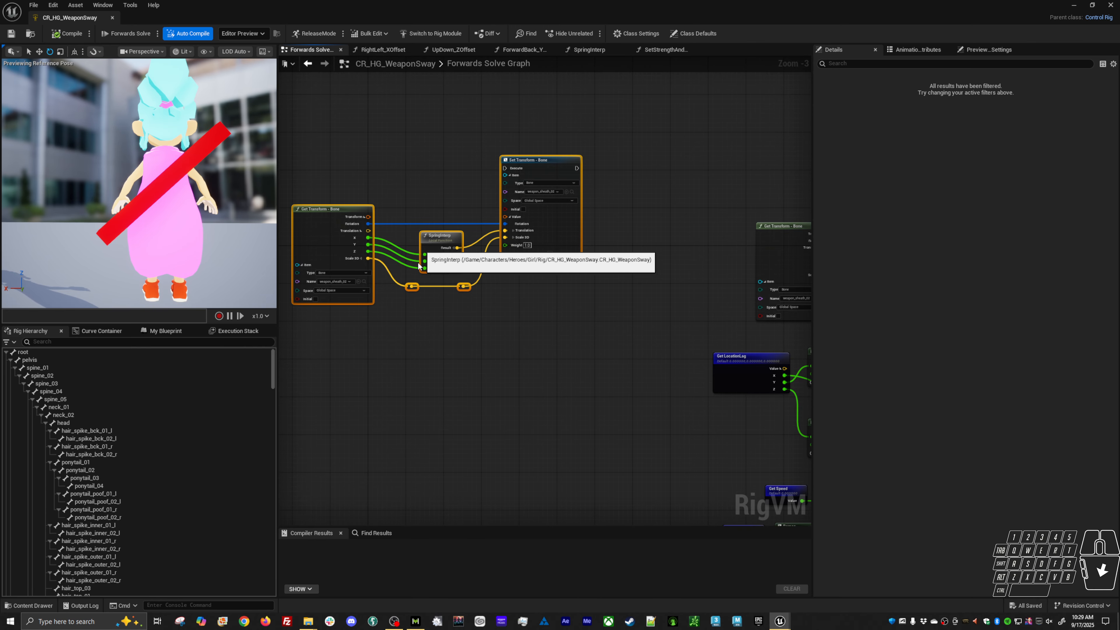
right_click_drag(417, 267, 445, 286)
double_click(461, 256)
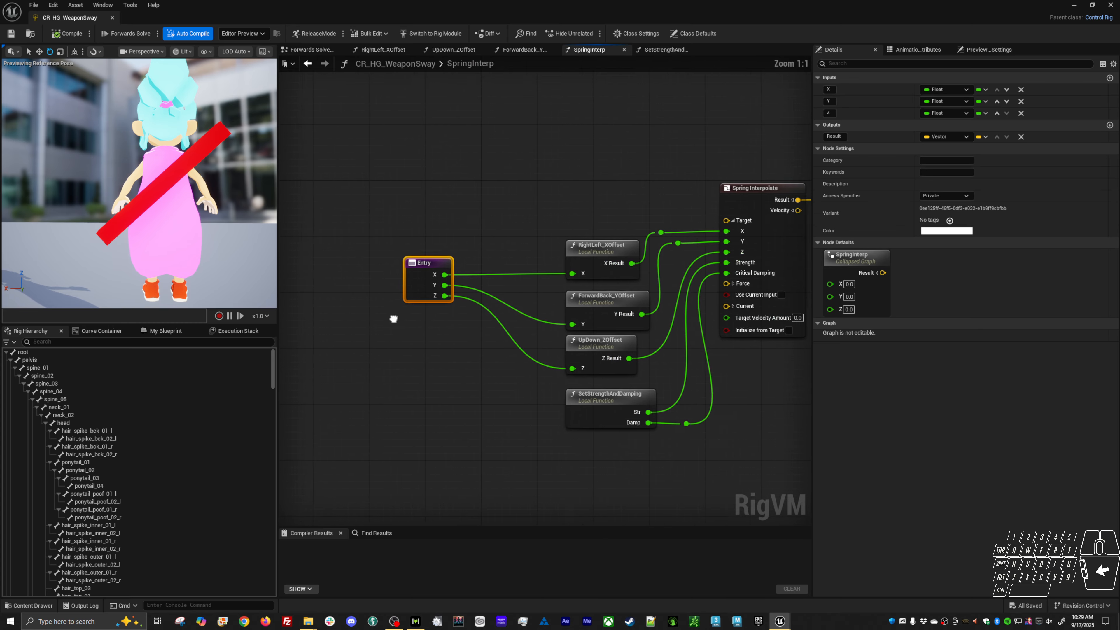
- Inspect the RightLeft_XOffset function inside SpringInterp and return to the Forwards Solve graph
right_click_drag(537, 329, 502, 342)
double_click(438, 278)
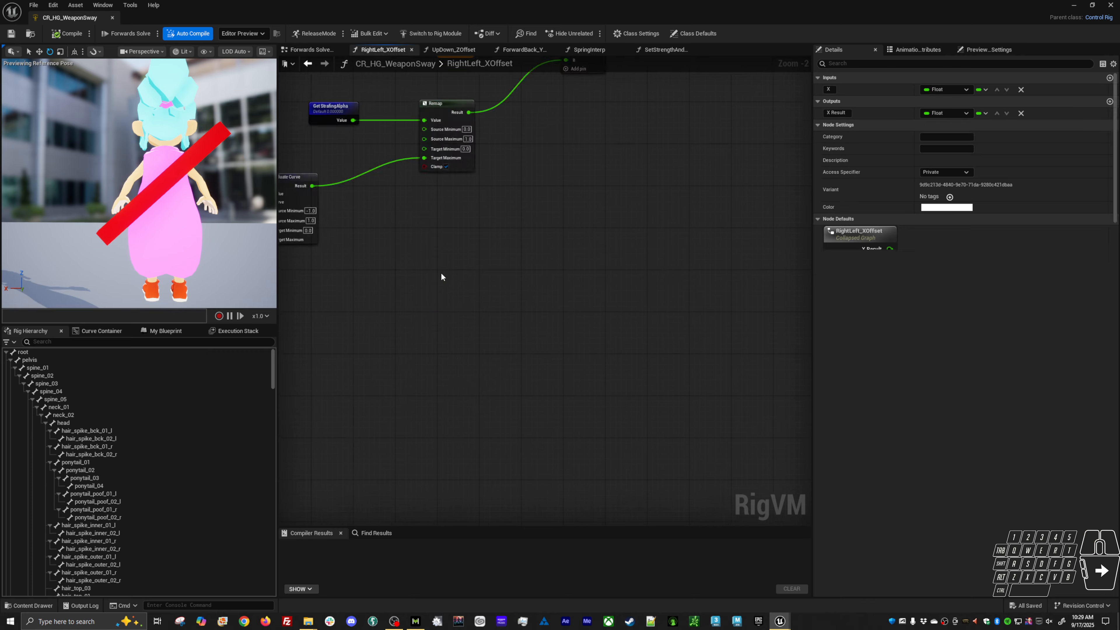
right_click_drag(422, 295, 576, 263)
key("alt+Left")
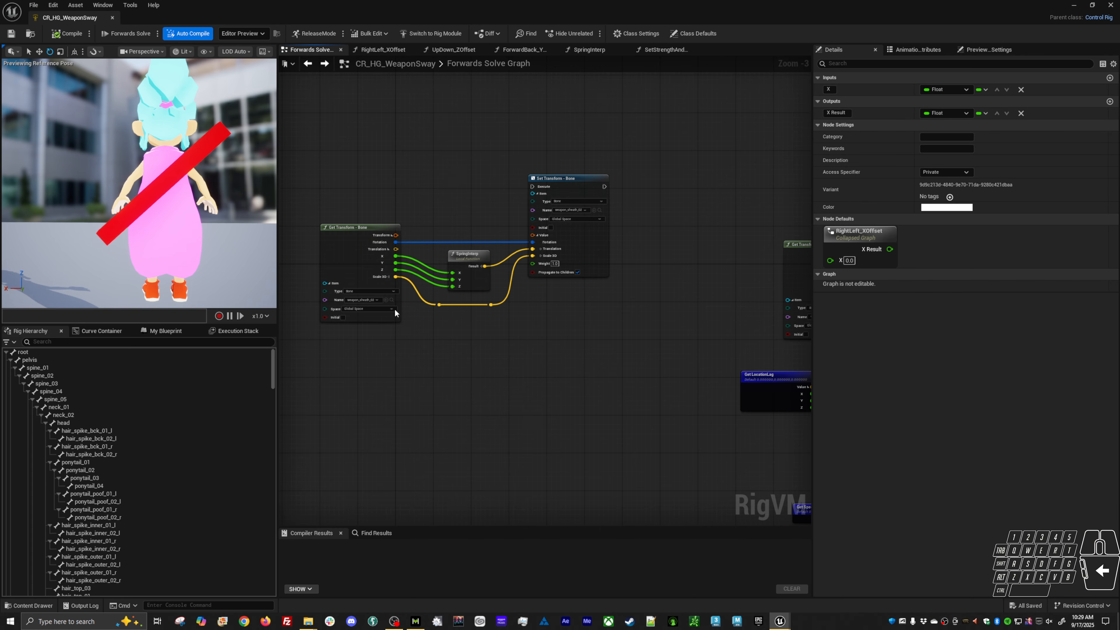
- Select and frame the unconnected node group containing Get LocationLag, Get Speed and Spring Interpolate to examine its layout
scroll(493, 363, "down", 3)
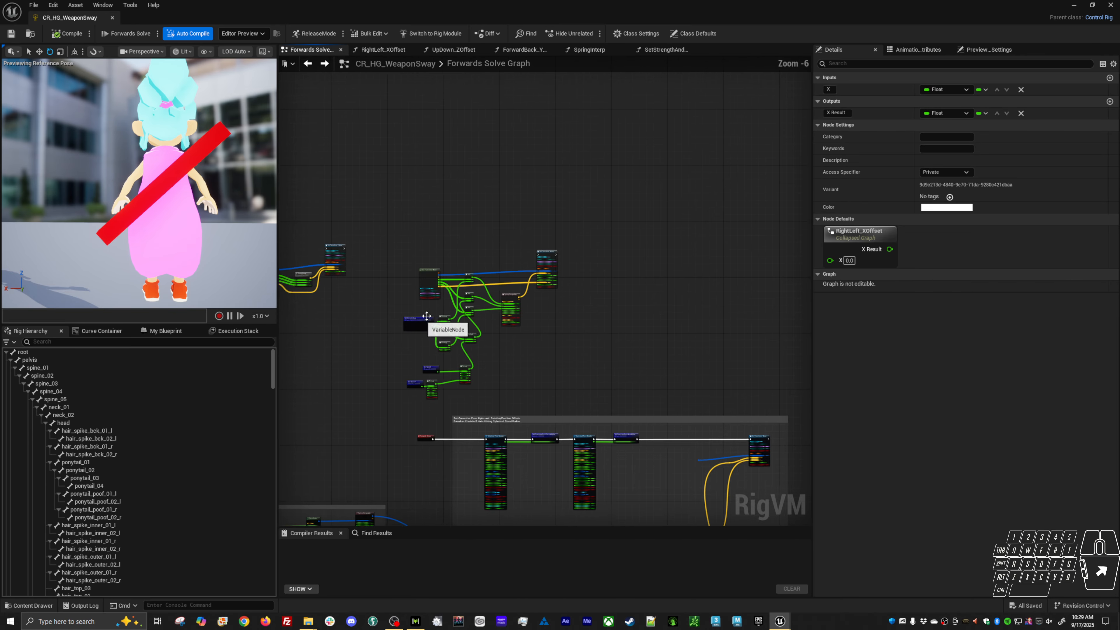
left_click_drag(392, 240, 569, 360)
key("f")
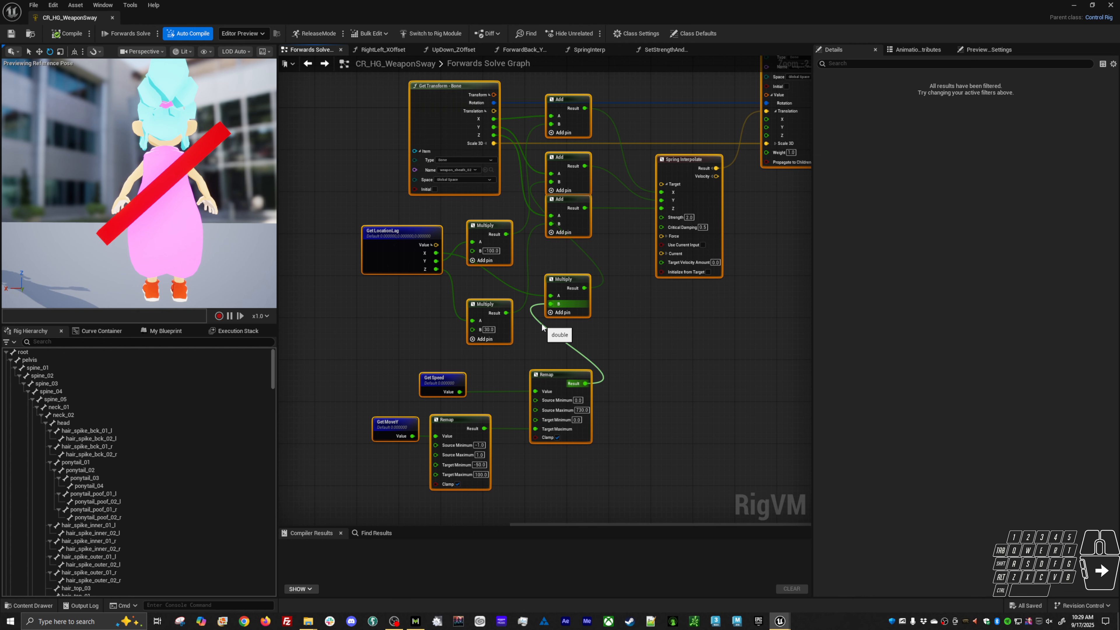
scroll(660, 300, "down", 7)
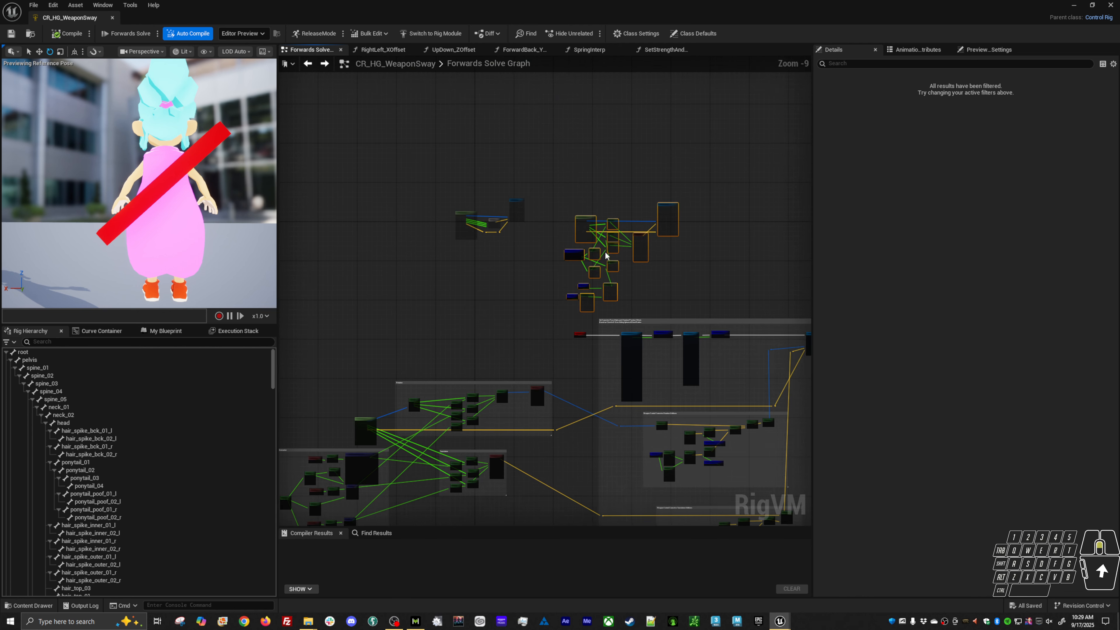
- Select the commented node network linked to the Forwards Solve event and examine its pose readers, spring interpolation and offset sections
scroll(607, 256, "up", 5)
right_click_drag(675, 301, 672, 267)
right_click_drag(502, 357, 494, 228)
right_click_drag(461, 347, 462, 258)
scroll(481, 268, "down", 2)
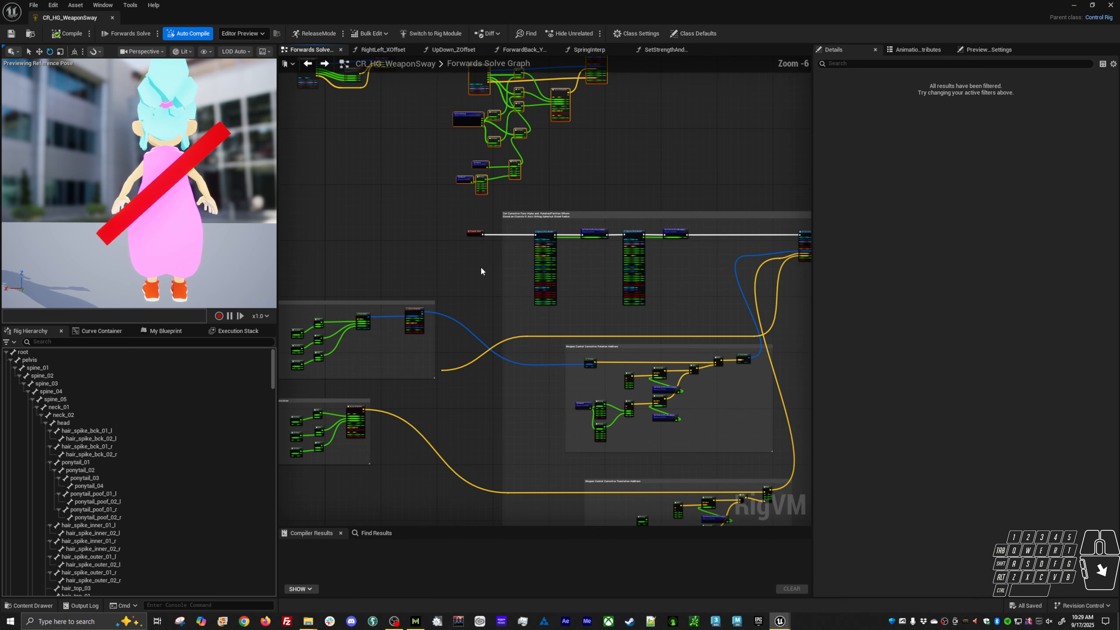
scroll(588, 243, "down", 7)
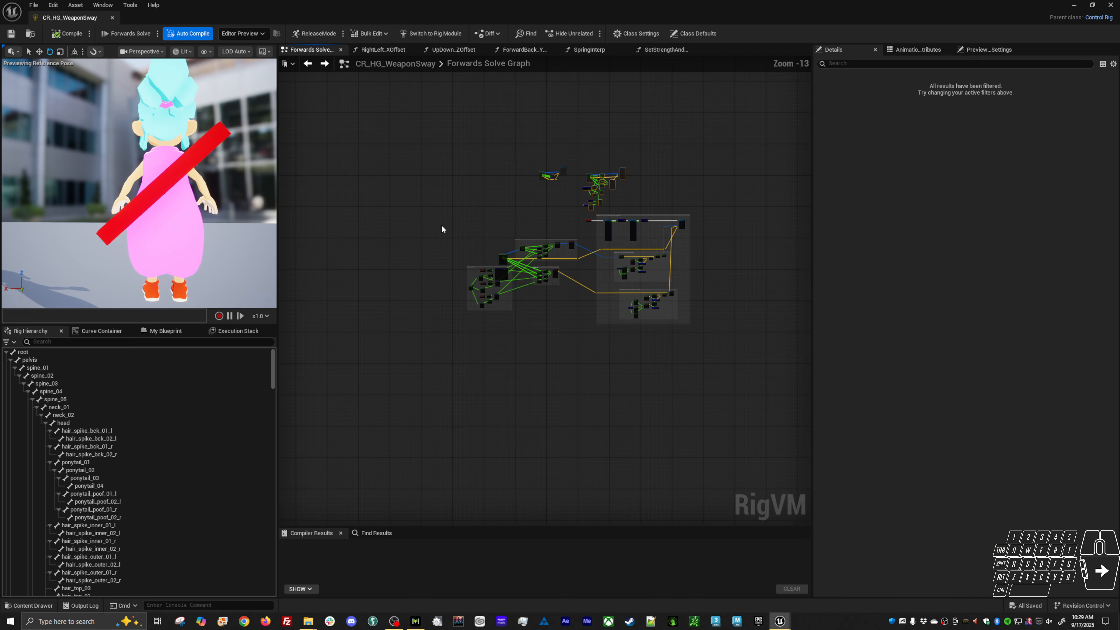
left_click_drag(440, 213, 706, 336)
scroll(535, 282, "up", 6)
right_click_drag(702, 274, 514, 347)
right_click_drag(613, 240, 450, 277)
scroll(413, 228, "up", 3)
right_click_drag(549, 265, 293, 278)
right_click_drag(164, 267, 57, 260)
right_click_drag(359, 309, 594, 288)
right_click_drag(420, 286, 593, 267)
scroll(592, 267, "up", 4)
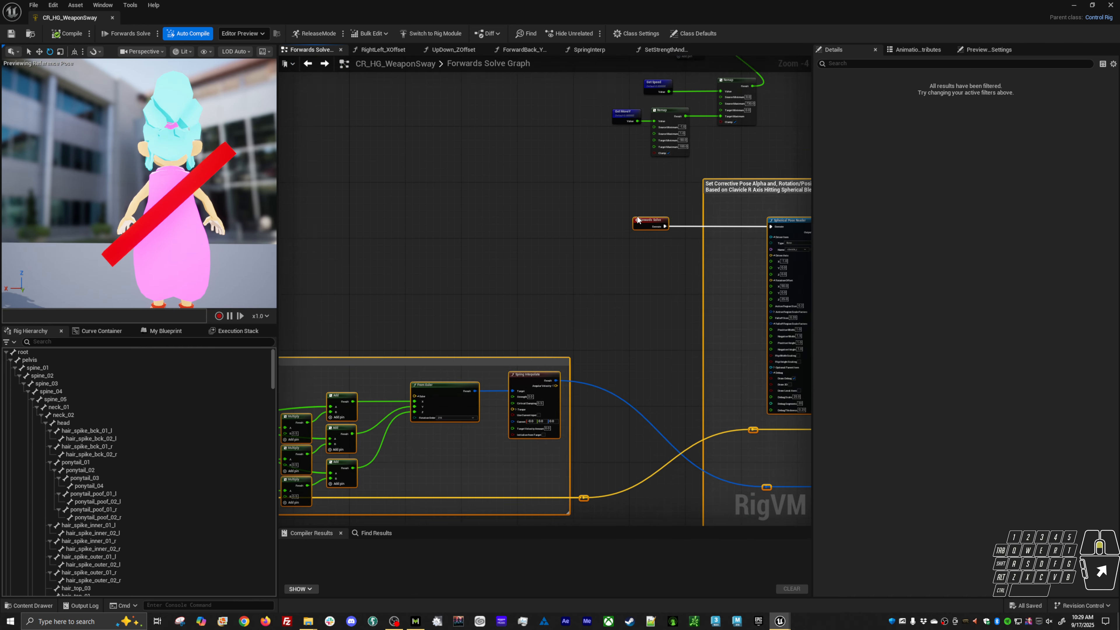
- Detach the Forwards Solve event from the commented node network by breaking its Execute connection
left_click_drag(649, 224, 297, 222)
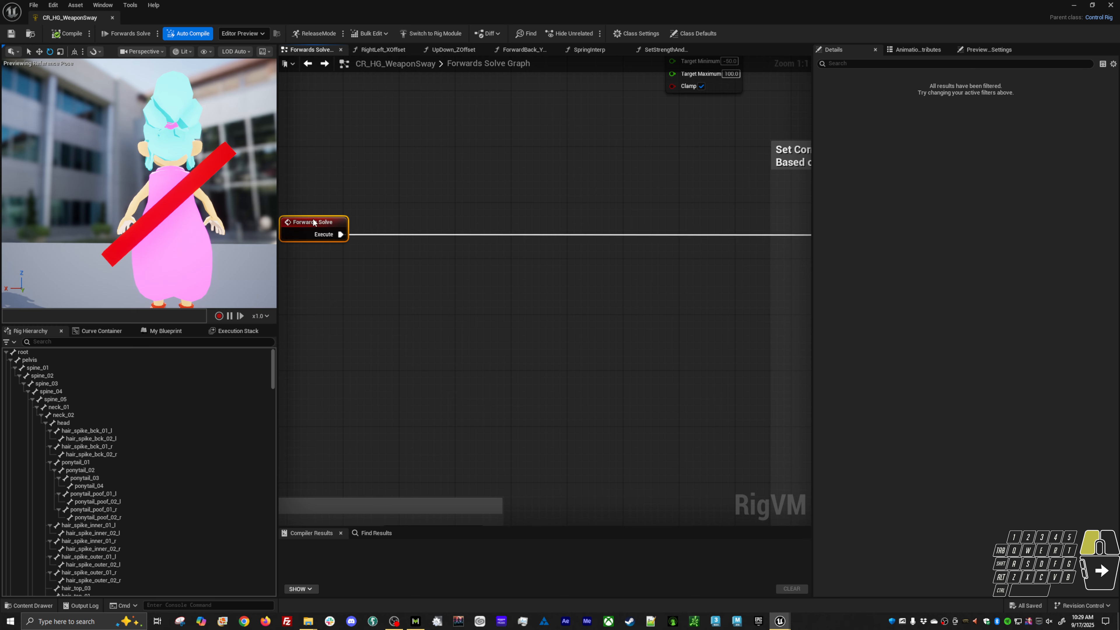
right_click_drag(342, 233, 427, 215)
left_click(426, 216, "alt")
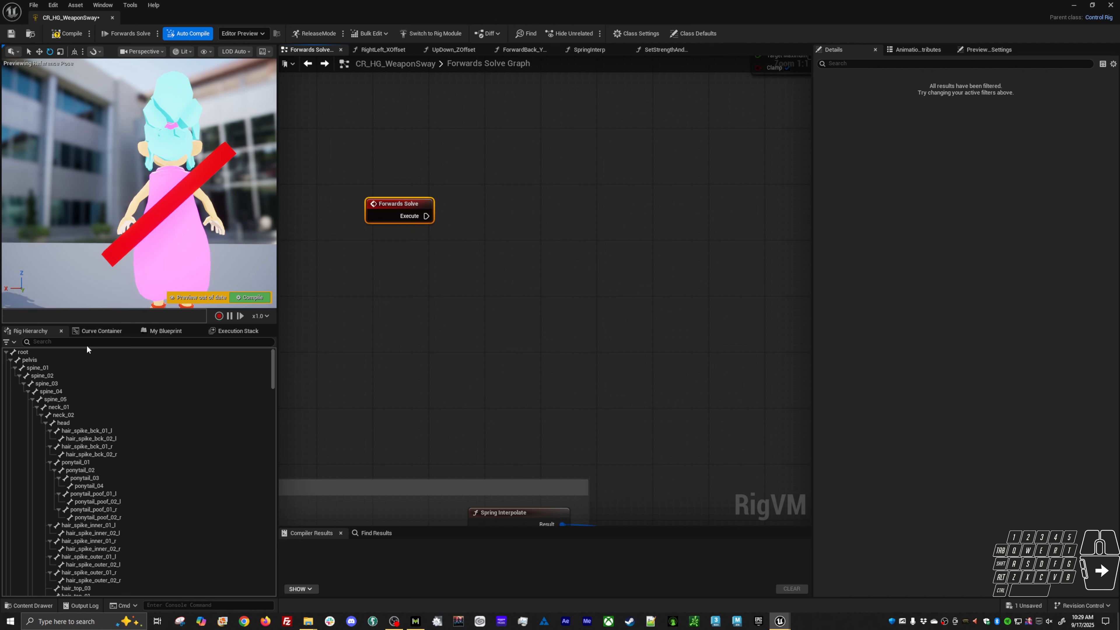
- Filter the rig hierarchy by "wea", add a Set Bone transform node for weapon_sheath_02, and connect it to the Forwards Solve event
left_click(133, 502)
scroll(141, 493, "down", 1)
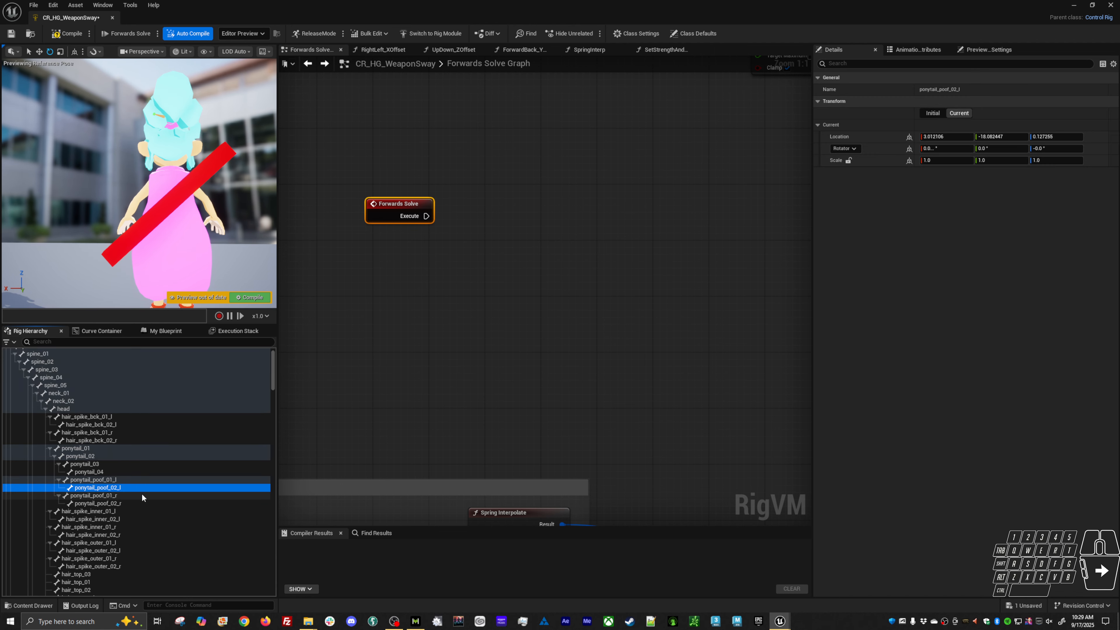
left_click(110, 347)
type("wea")
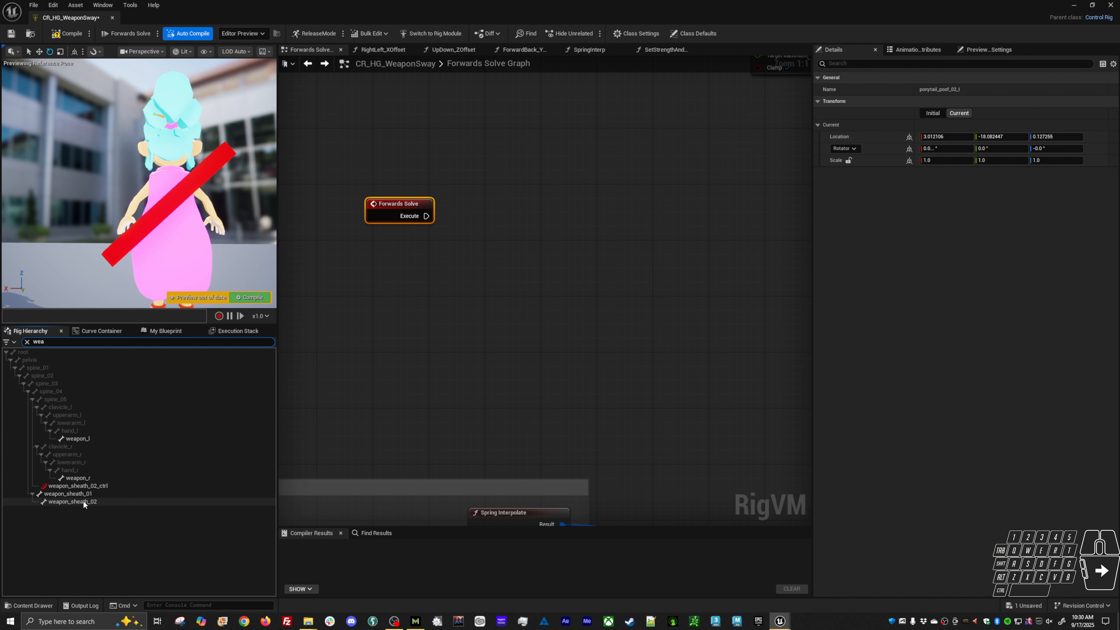
left_click_drag(84, 500, 524, 270)
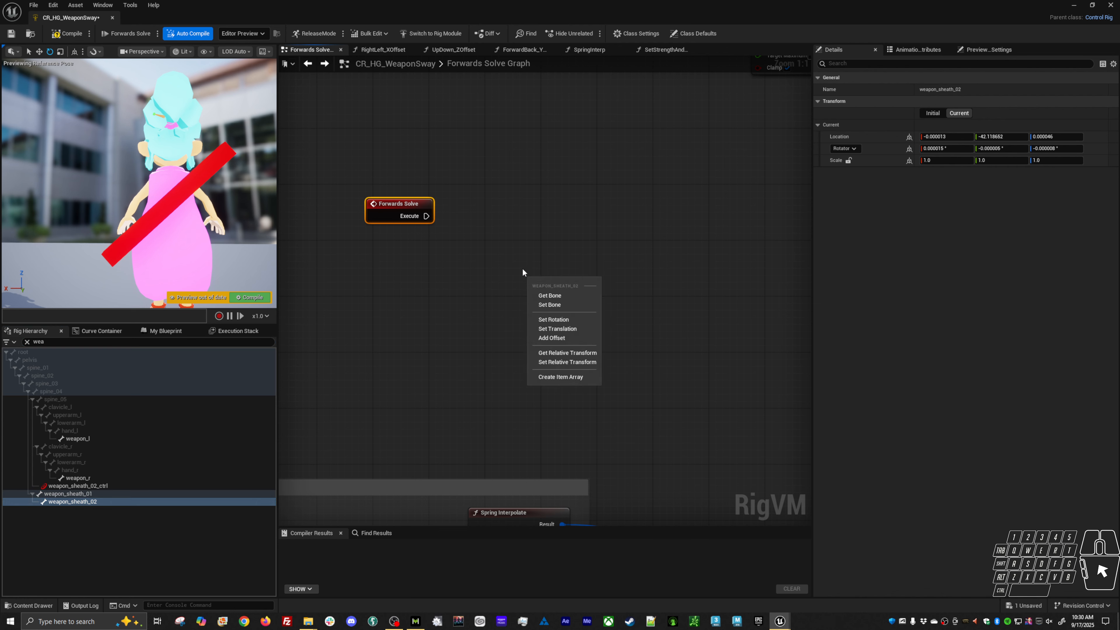
left_click(557, 305)
left_click_drag(565, 298, 630, 212)
left_click_drag(427, 219, 641, 207)
- Inspect the weapon_sheath_02_ctrl box control and the weapon_sheath_02 bone on the character's back from several angles
left_click(82, 485)
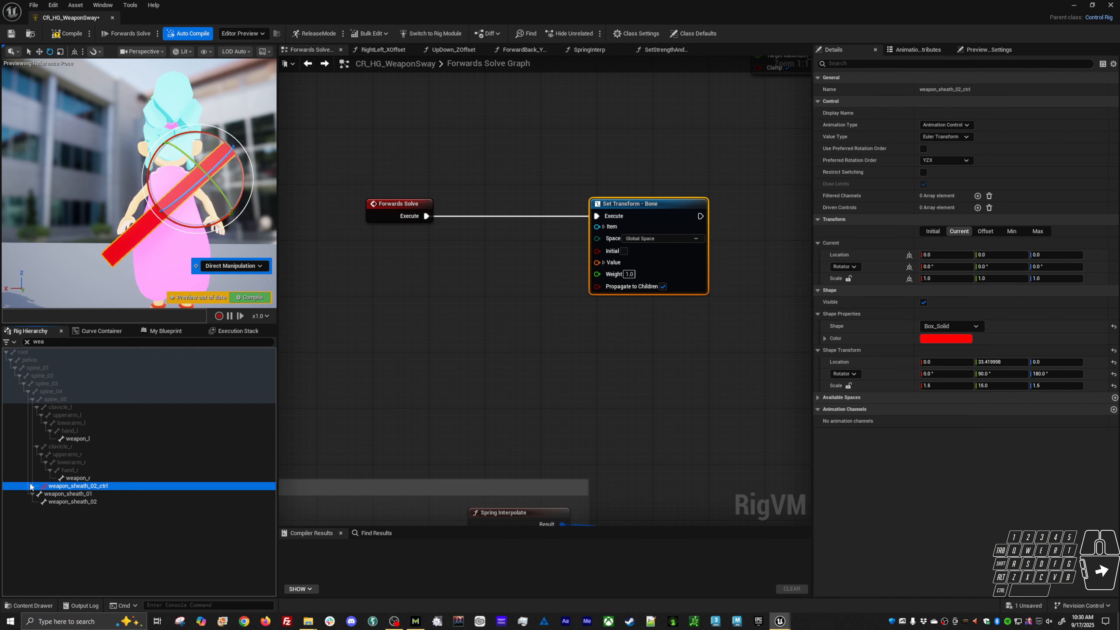
mouse_move(150, 254)
left_mouse_down("alt")
mouse_move(207, 249)
mouse_move(151, 252)
left_mouse_up("alt")
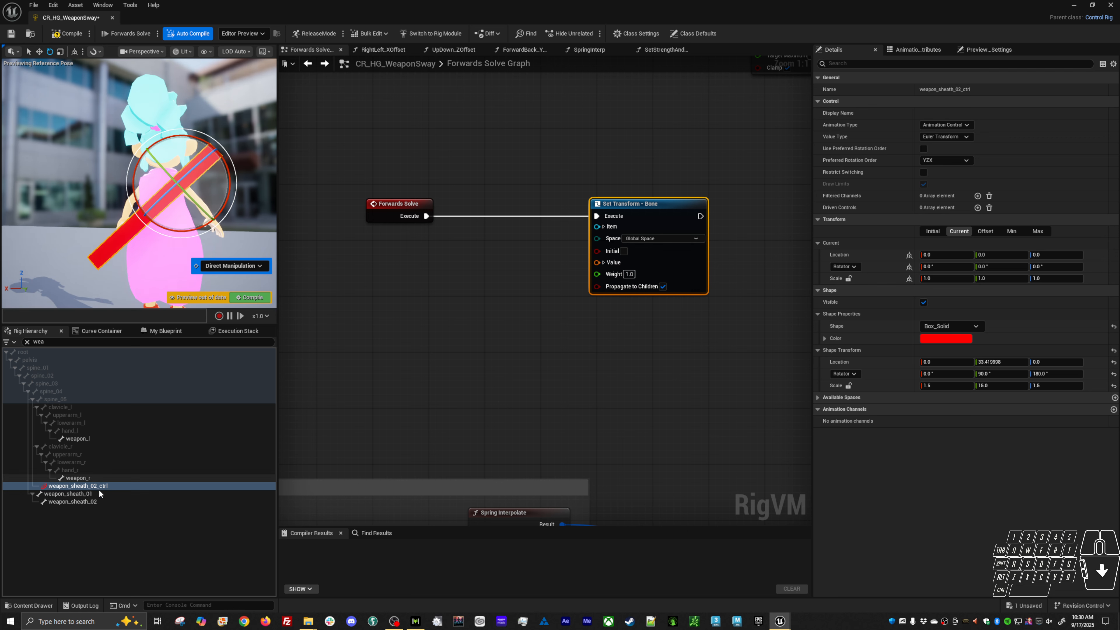
left_click(96, 501)
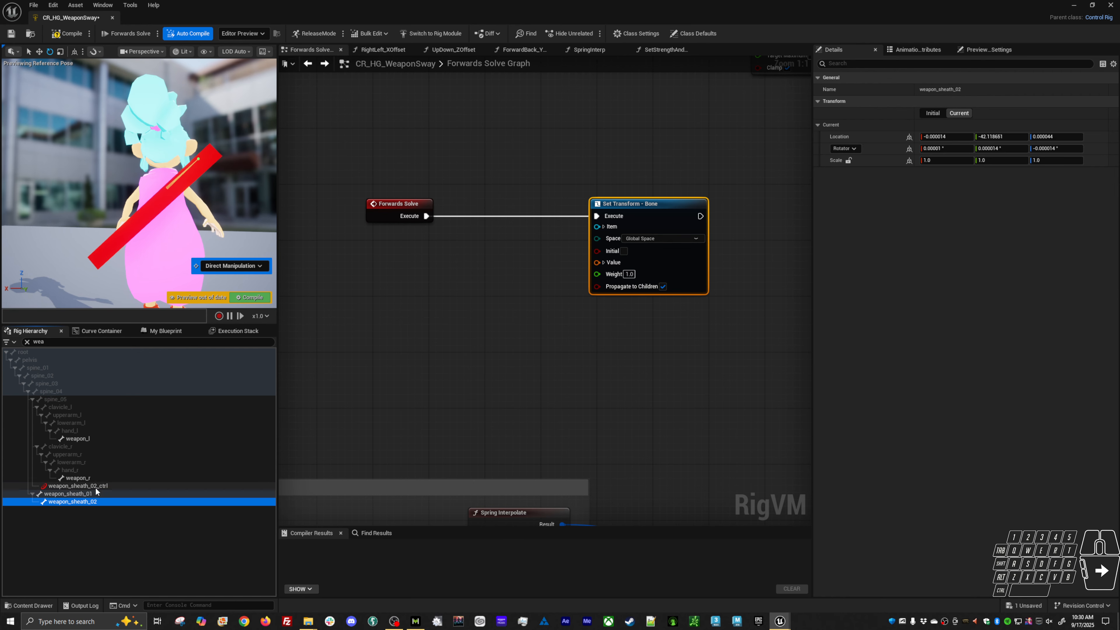
left_click_drag(214, 160, 181, 173)
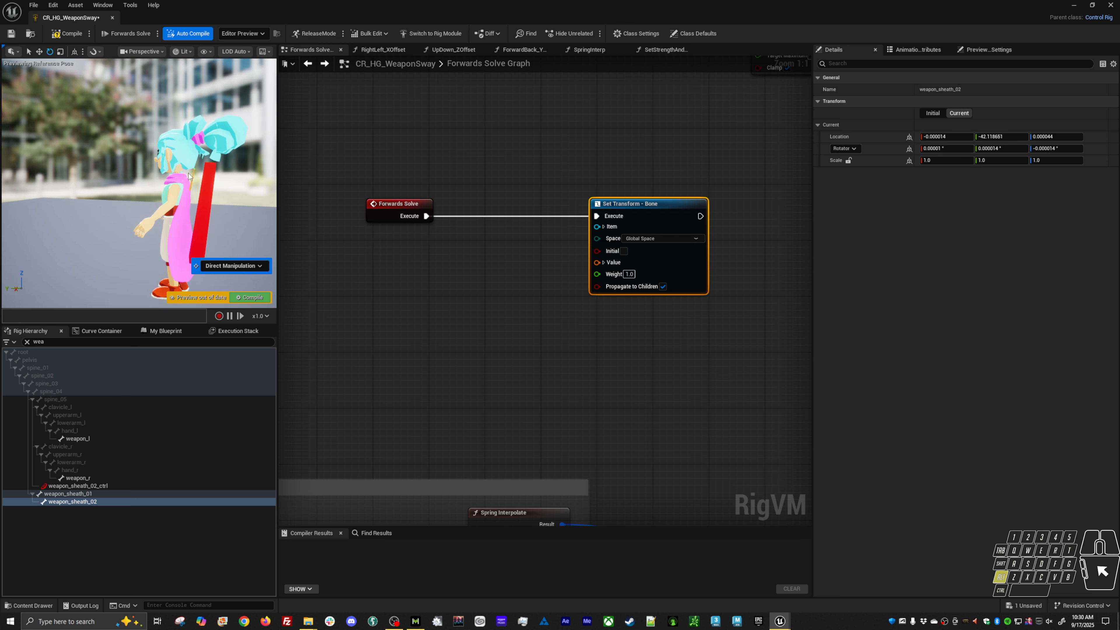
left_click_drag(215, 216, 144, 210, "alt")
left_click(99, 204)
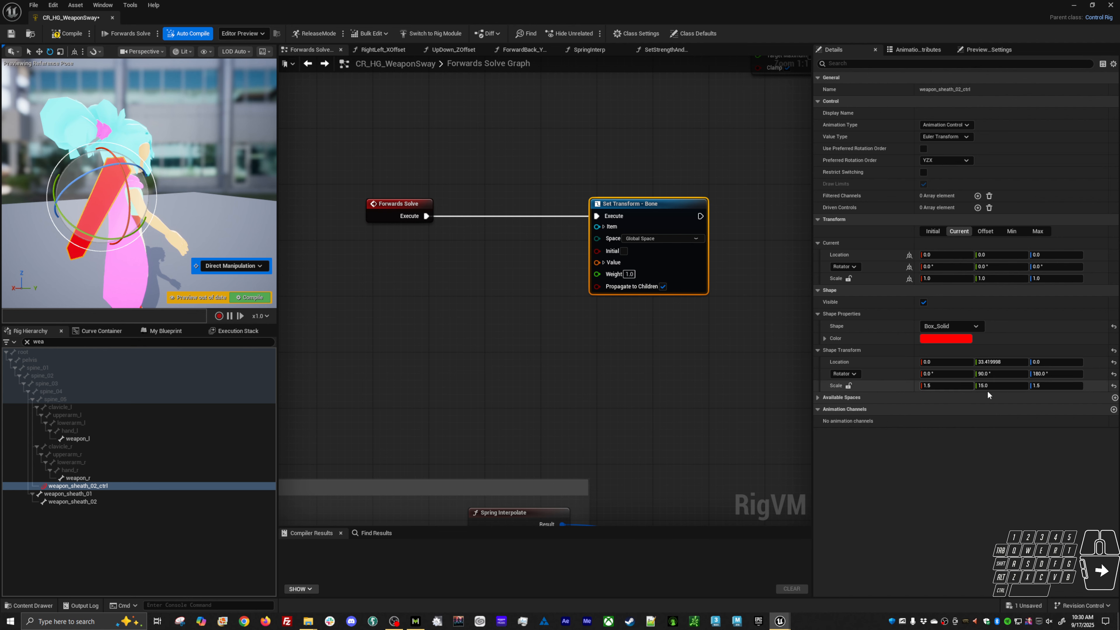
left_click_drag(173, 231, 173, 234, "alt")
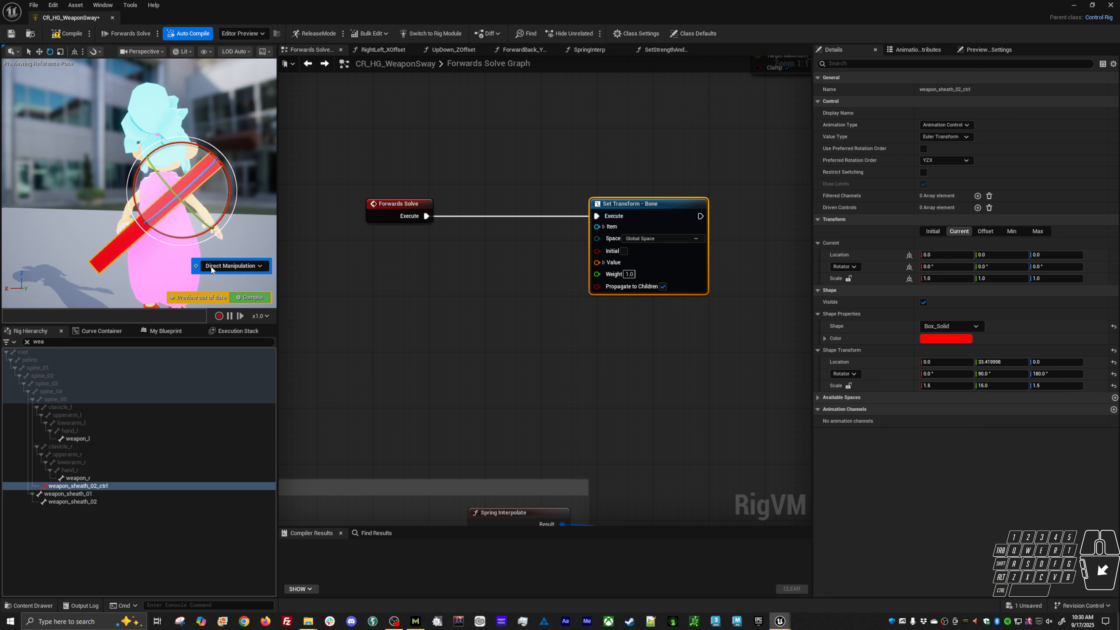
- Add a Get Transform node for weapon_sheath_02_ctrl beside Forwards Solve, and expand its Transform output and the bone node's Value input
right_click_drag(532, 317, 525, 317)
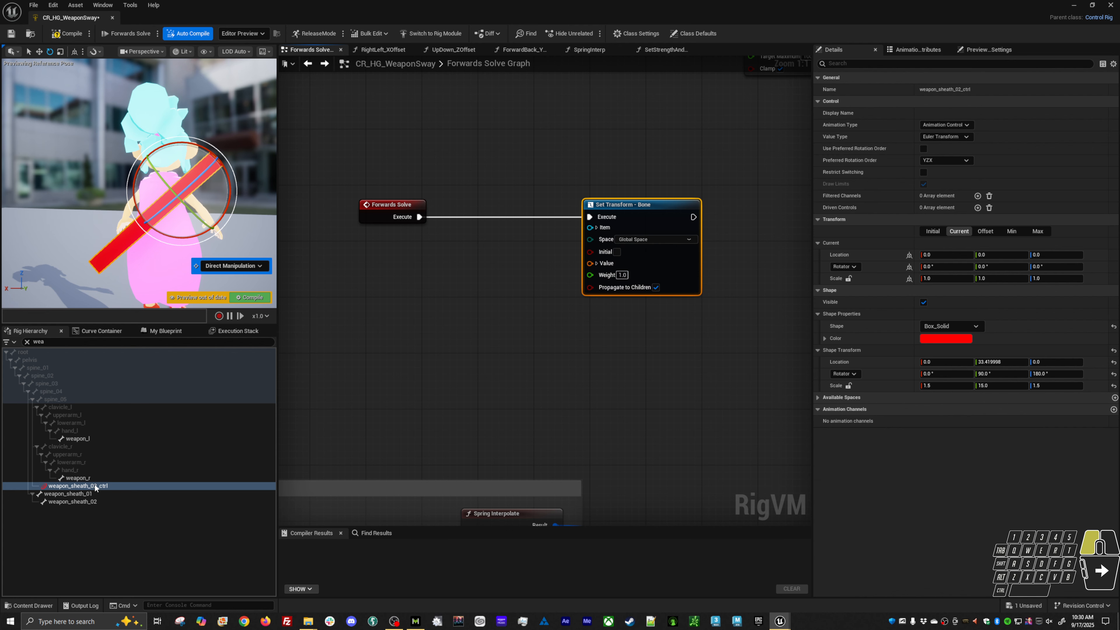
left_click_drag(94, 486, 350, 336)
left_click(352, 381)
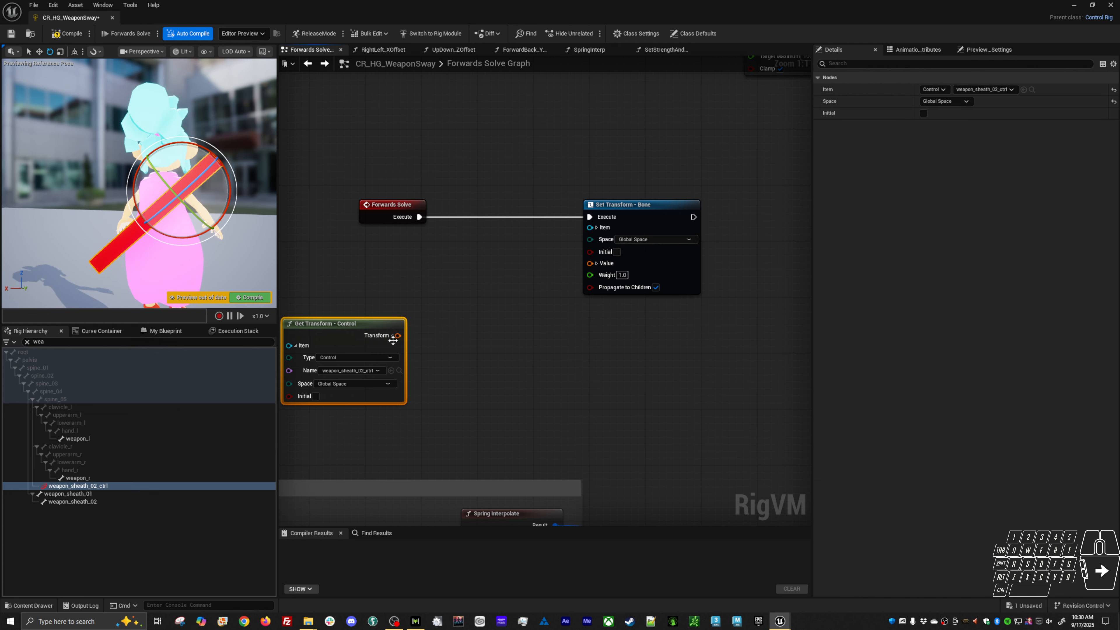
left_click(597, 264)
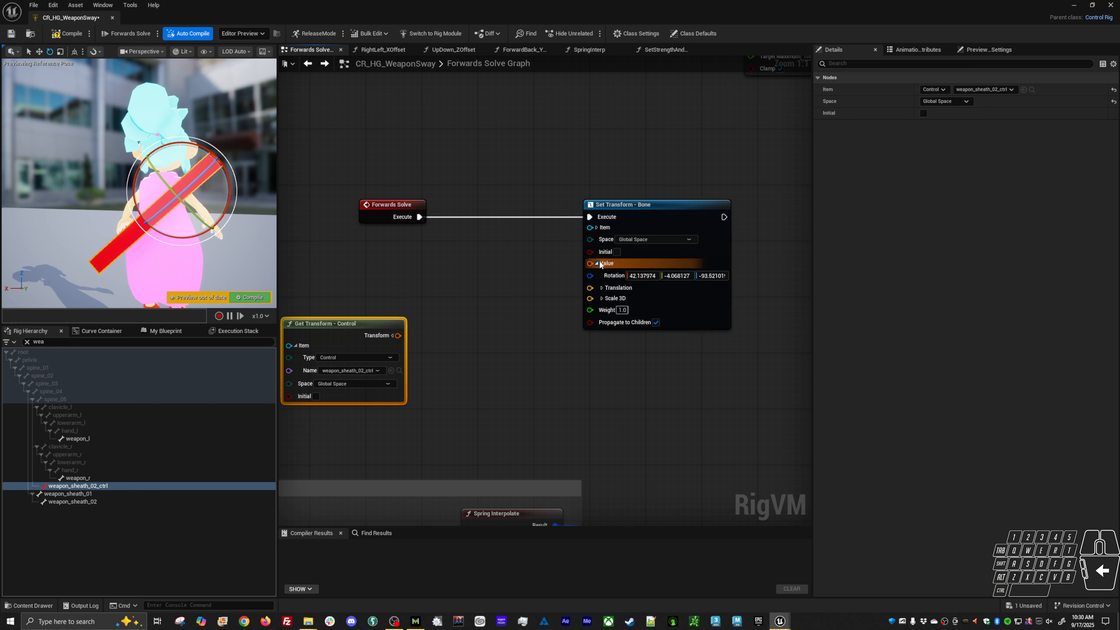
left_click(392, 336)
right_click_drag(458, 370, 603, 361)
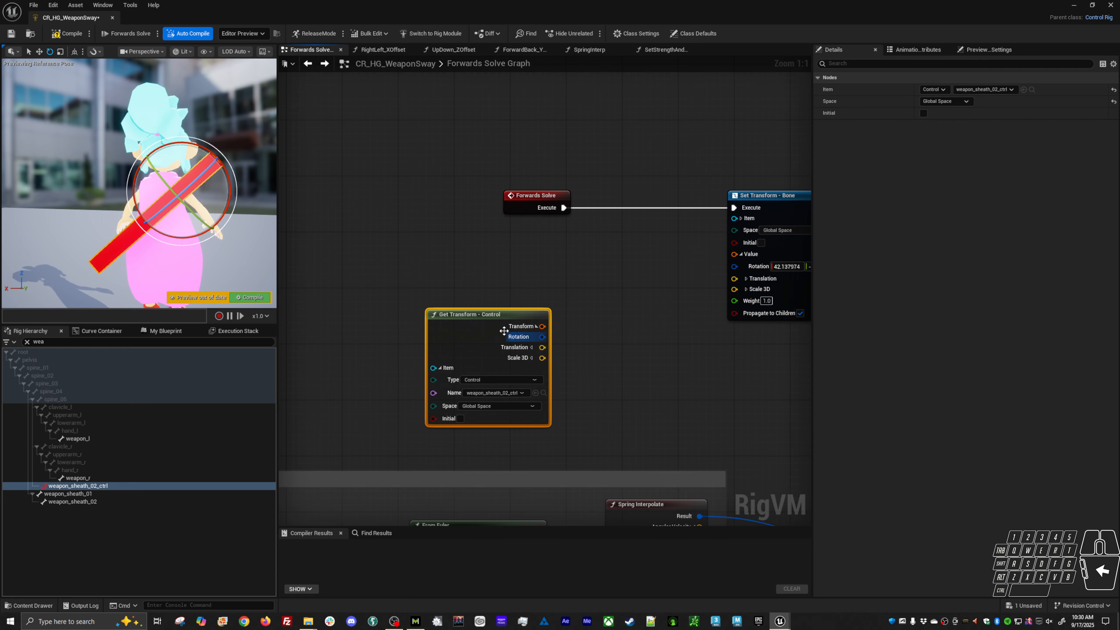
left_click_drag(480, 331, 334, 307)
right_click_drag(391, 311, 422, 305)
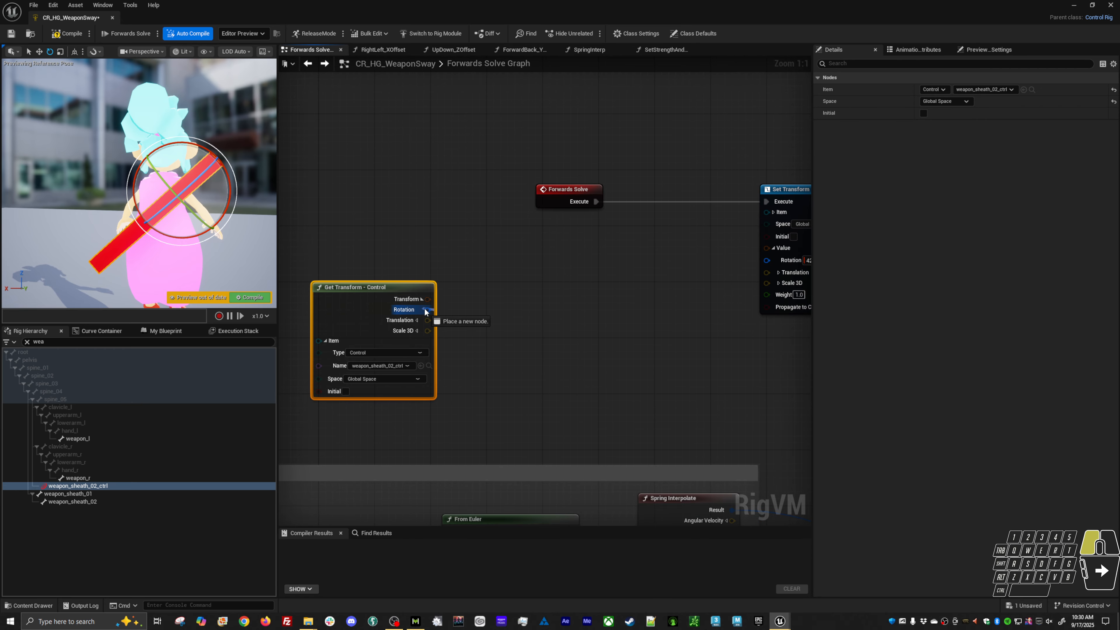
left_click_drag(425, 310, 488, 306)
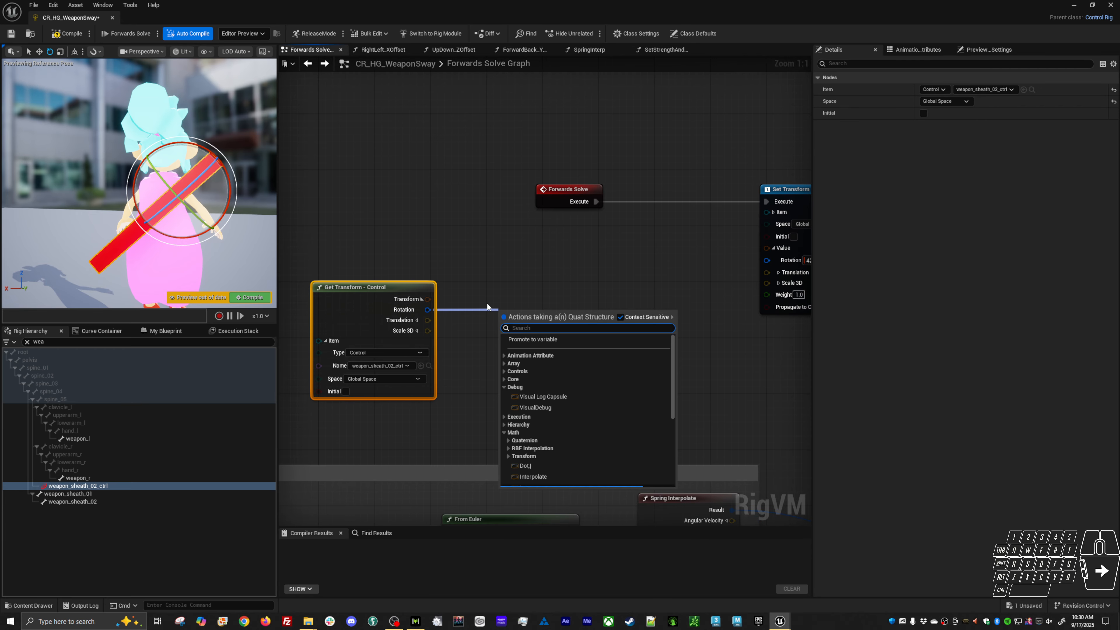
type("to eul")
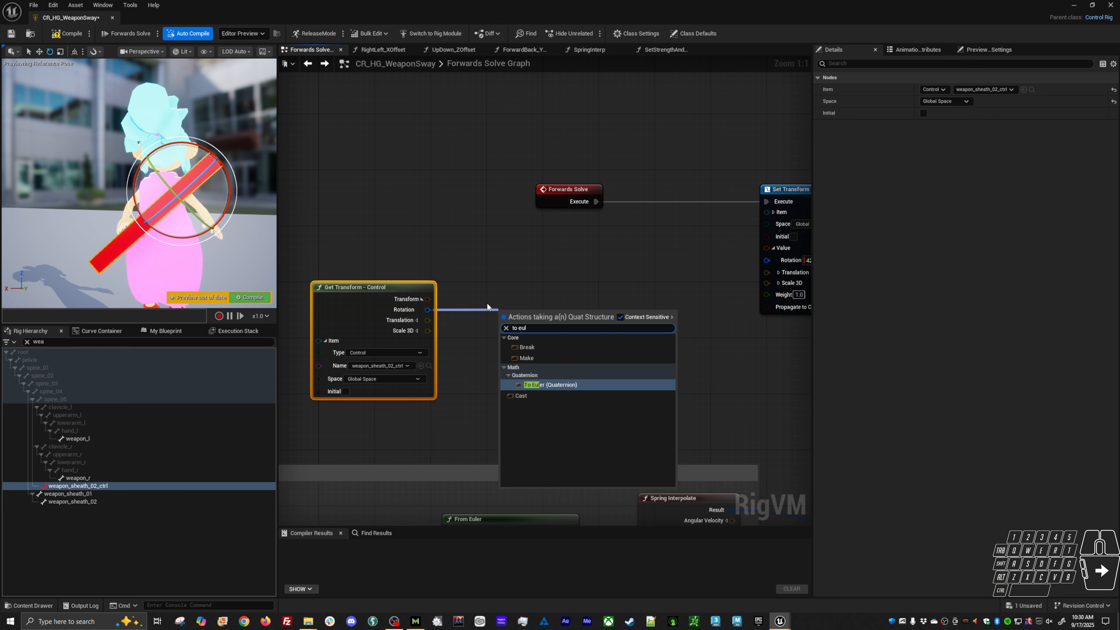
key("Return")
left_click_drag(540, 310, 499, 305)
right_click_drag(609, 401, 554, 269)
key("Delete")
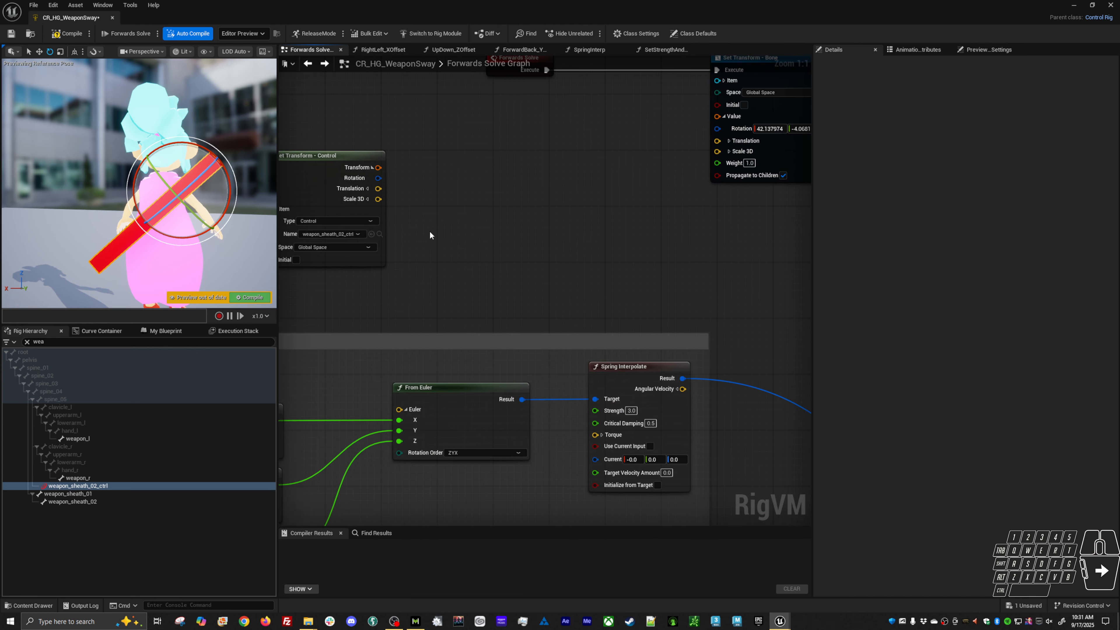
- Add a Spring Interpolate (Quaternion) node on the control's Rotation output and connect its Result to the bone node's Rotation
left_click_drag(378, 184, 433, 176)
type("sp")
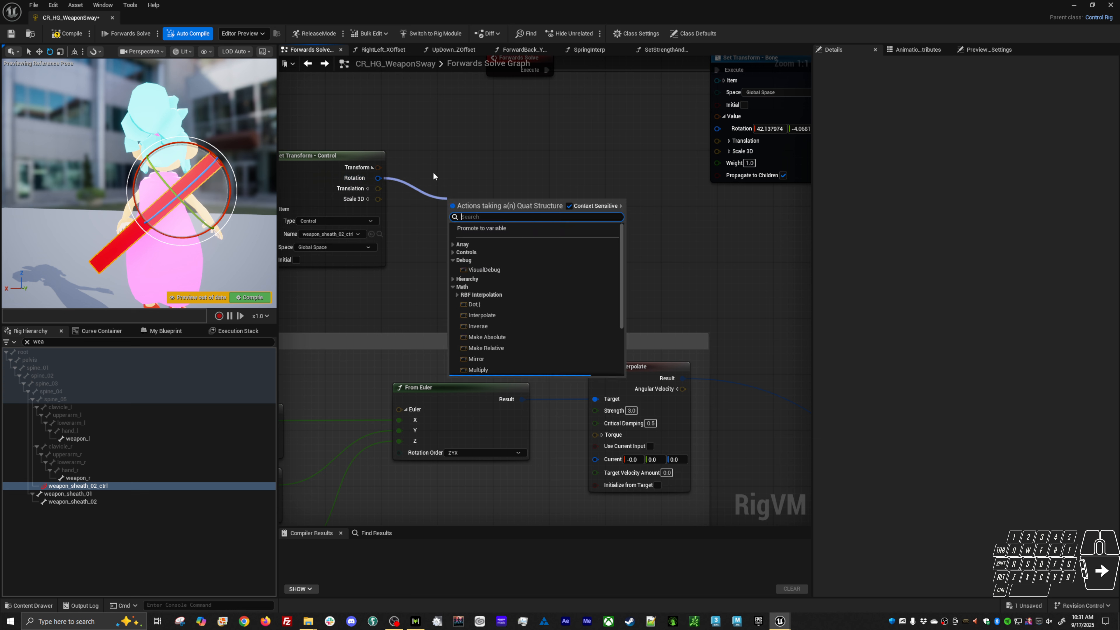
type("rin")
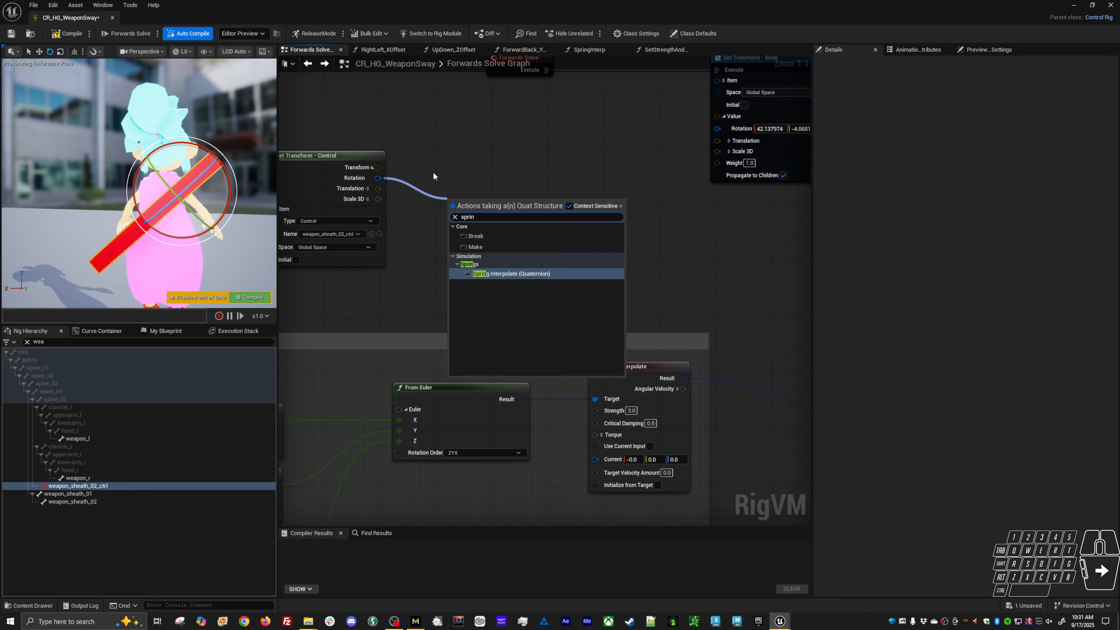
key("Return")
left_click(480, 197)
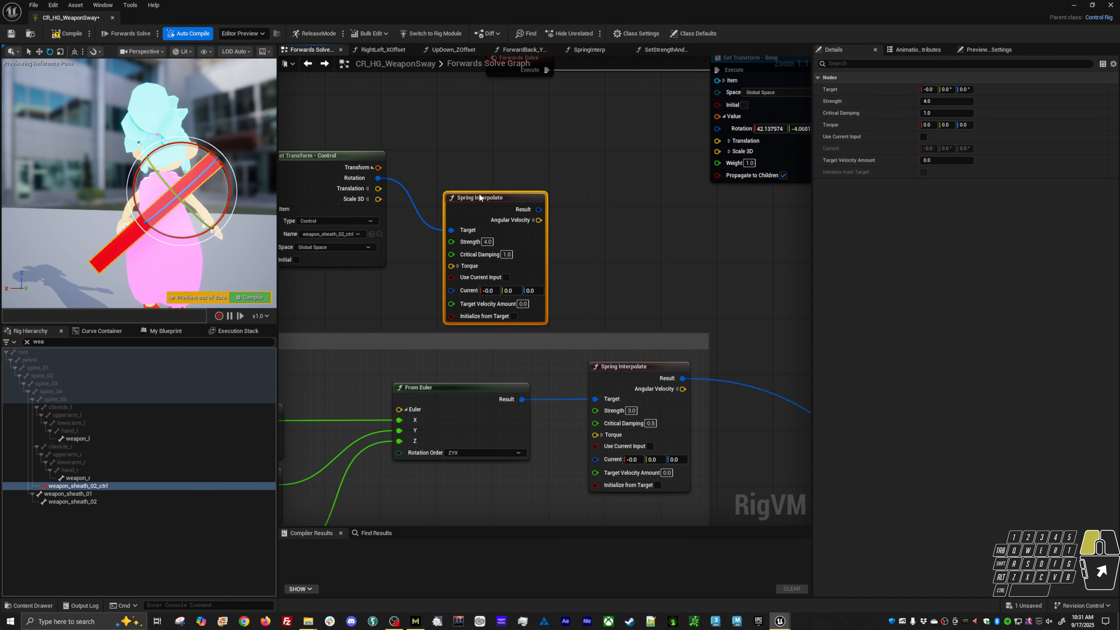
left_click_drag(480, 198, 714, 146)
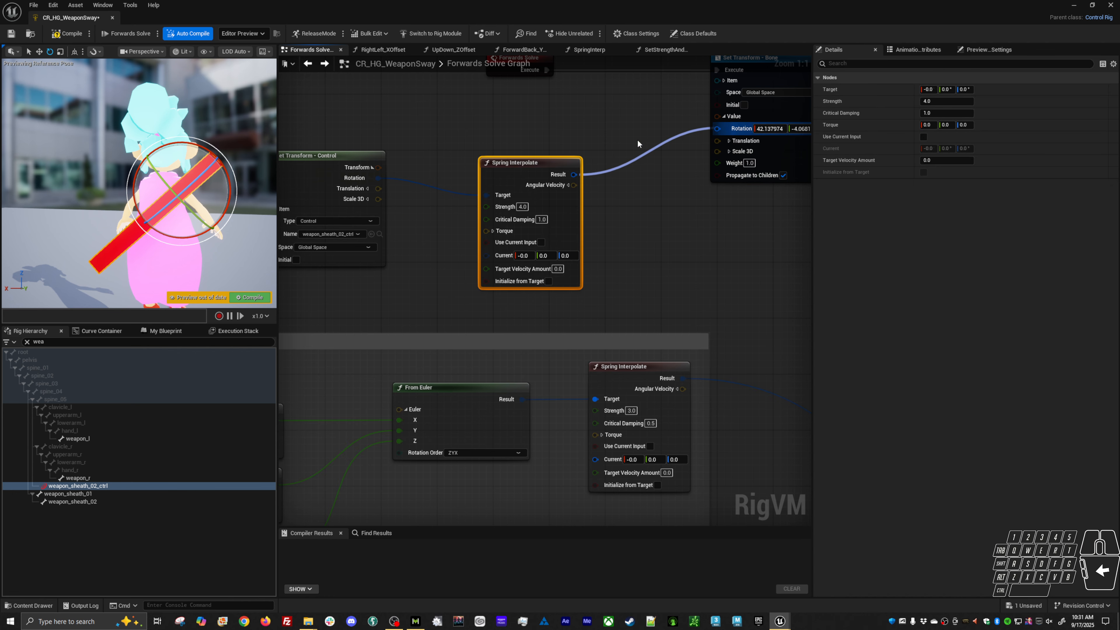
left_click_drag(638, 140, 717, 128)
- Add a vector SpringInterp node on the control's Translation output and connect its Result to the bone node's Translation
left_click_drag(378, 190, 401, 293)
type("sp")
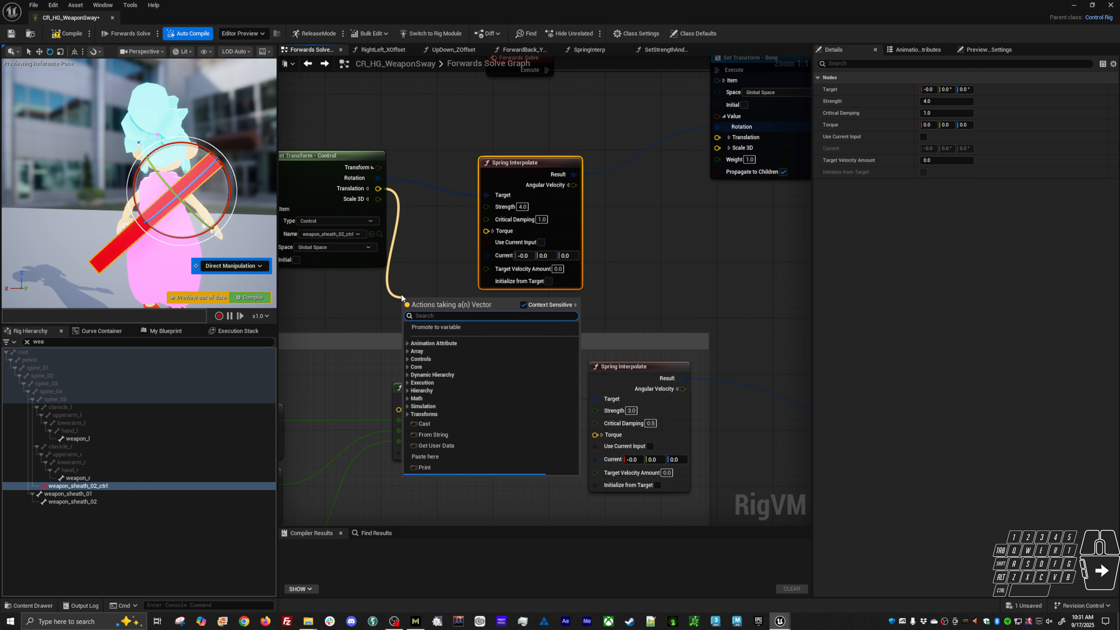
type("ring")
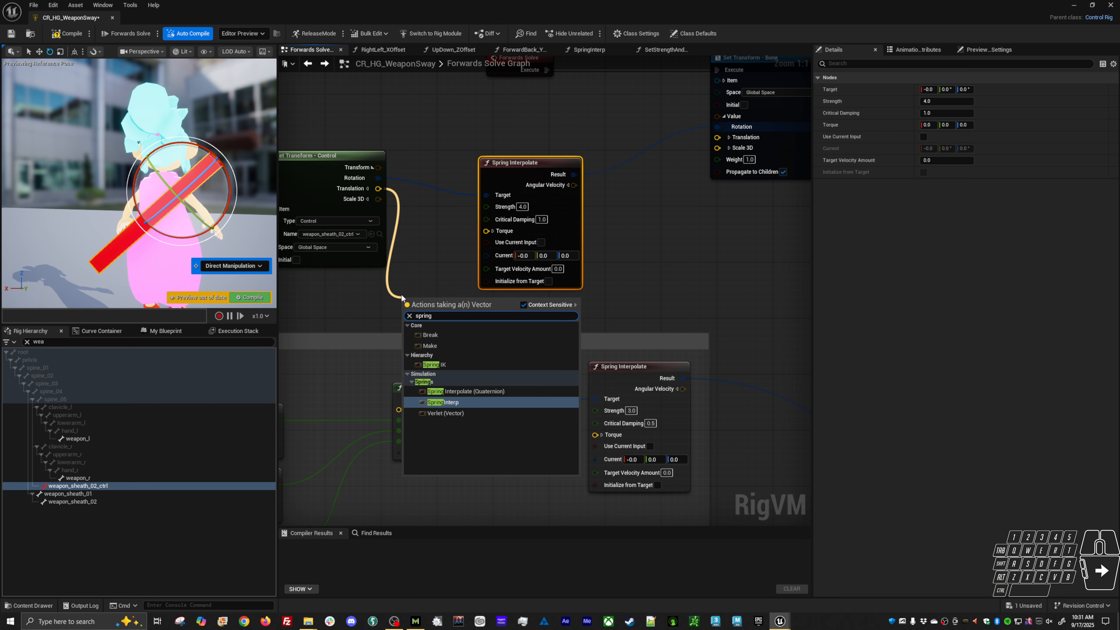
left_click(495, 402)
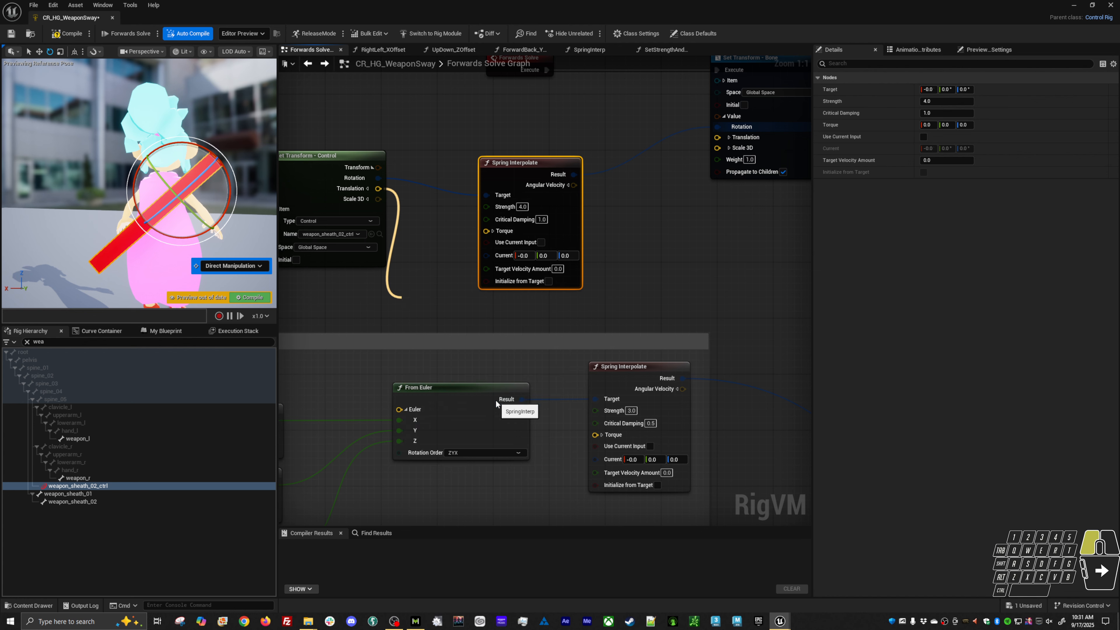
left_click_drag(437, 304, 528, 233)
left_click(573, 194, "ctrl")
right_click_drag(527, 233, 552, 247)
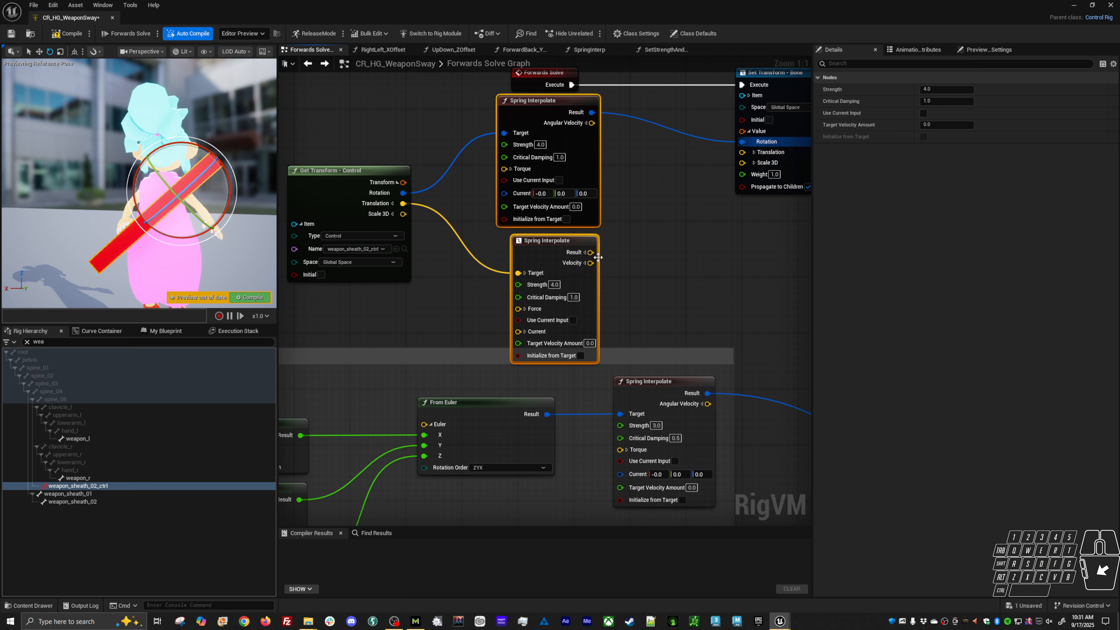
left_click_drag(591, 253, 695, 191)
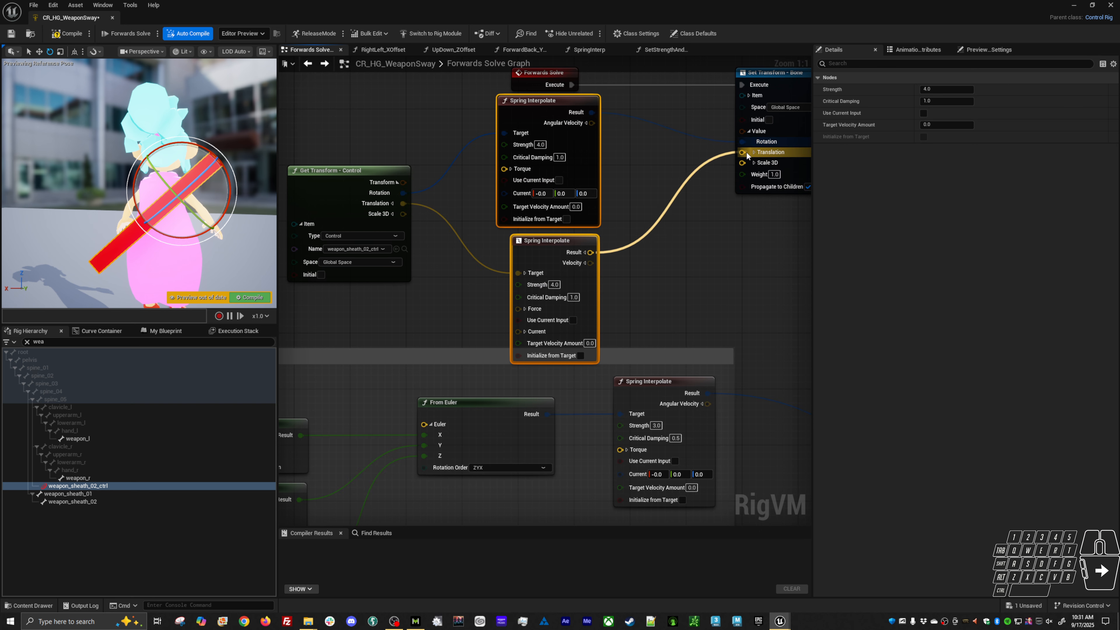
left_click_drag(746, 151, 745, 152)
- Connect the control's Scale 3D directly to the bone node's Scale 3D, and shift the whole new node group slightly upward
left_click_drag(500, 224, 740, 165)
right_click_drag(727, 254, 664, 301)
scroll(664, 301, "down", 1)
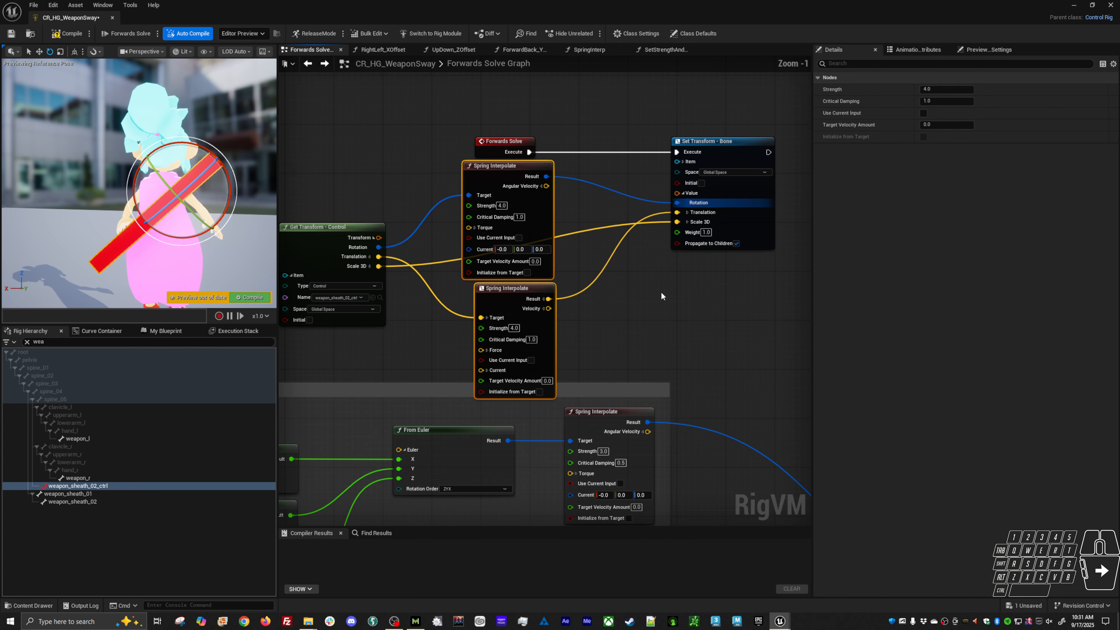
left_click_drag(355, 135, 692, 292)
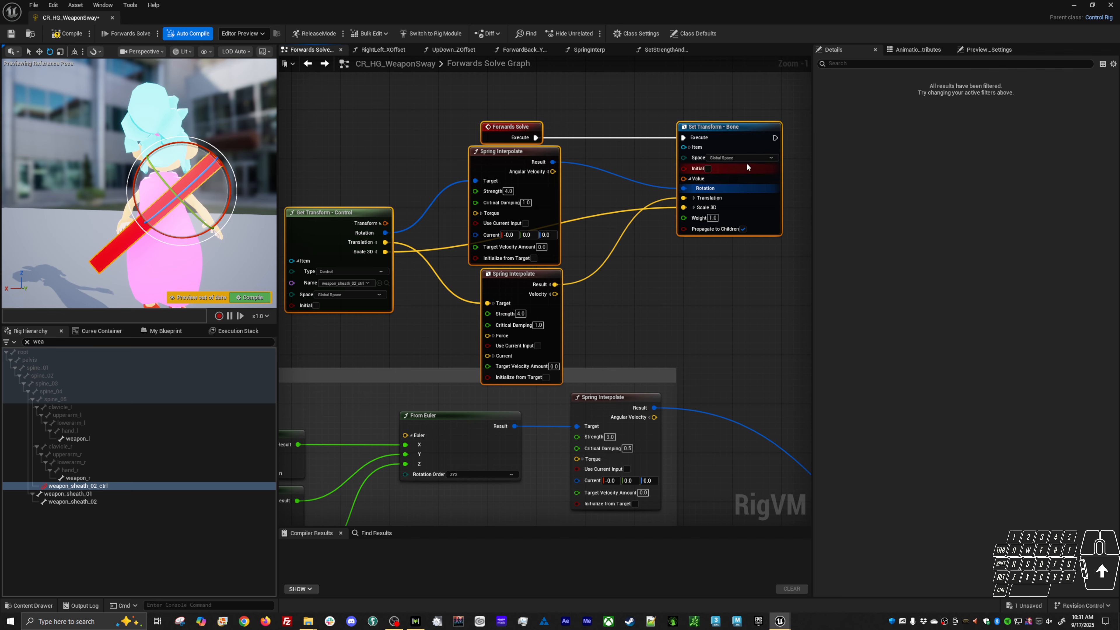
left_click_drag(735, 127, 734, 108)
right_click_drag(609, 183, 599, 224)
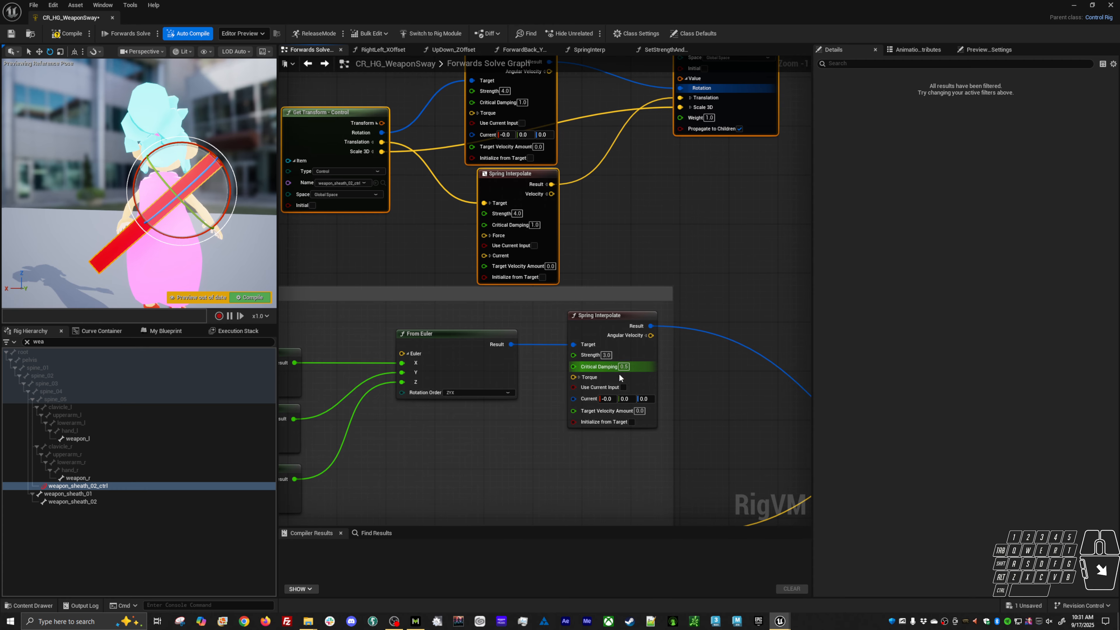
- Examine the Strength and Critical Damping settings of the original network's rotation and translation Spring Interpolate nodes
left_click(607, 355)
right_click_drag(700, 408, 427, 367)
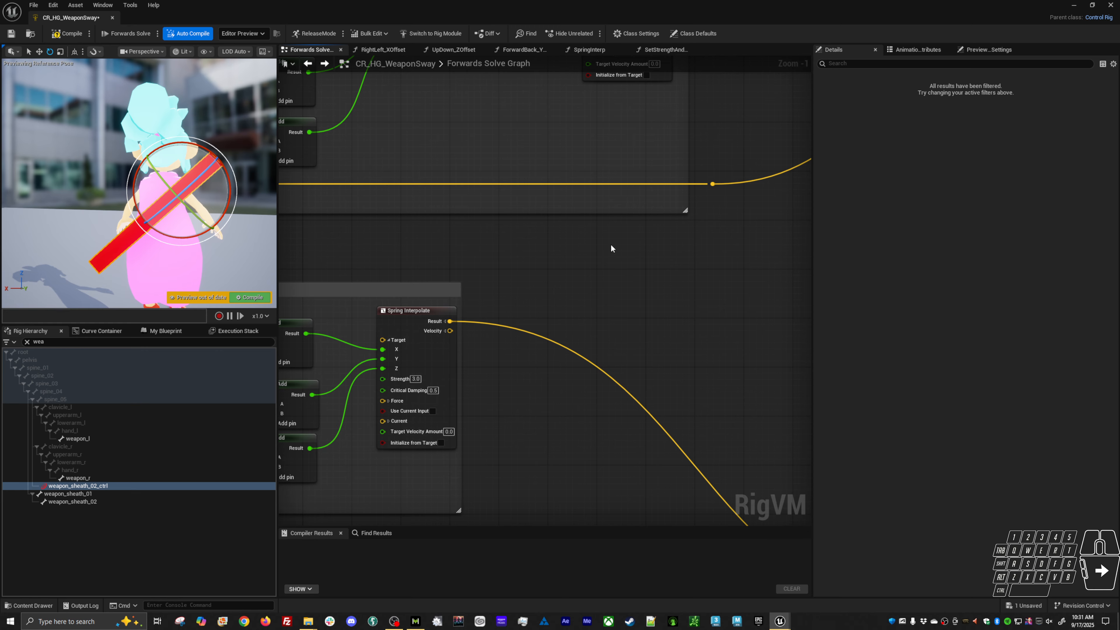
right_click_drag(611, 245, 643, 470)
right_click_drag(595, 115, 594, 265)
left_click(641, 238)
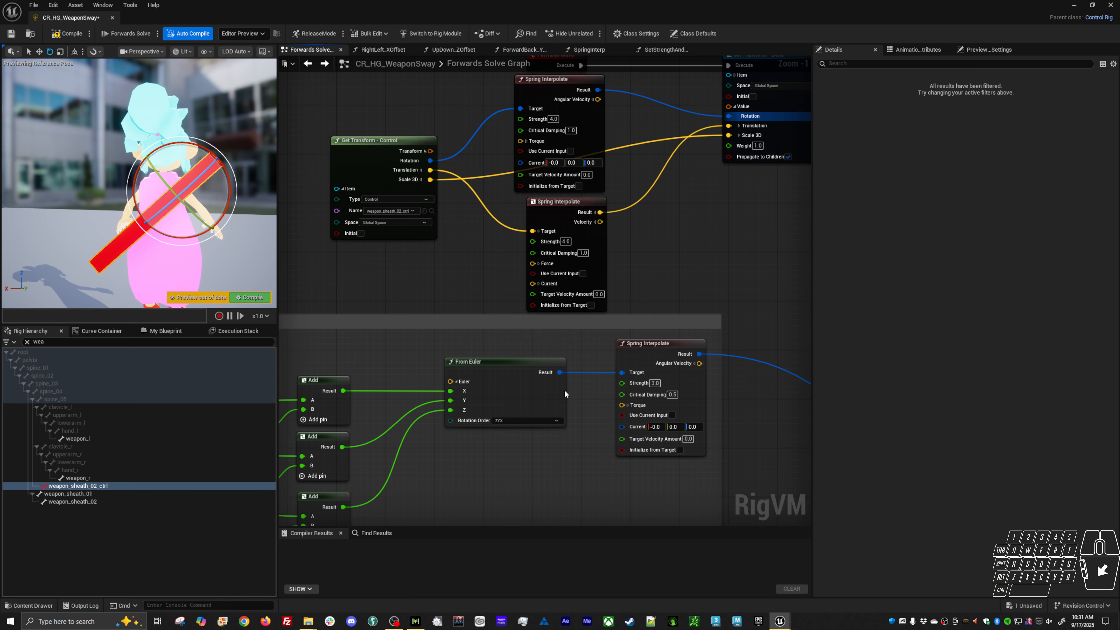
- Start a play preview and run the character forward and side to side to test the sheathed sword's spring sway on the ground
key("alt+p")
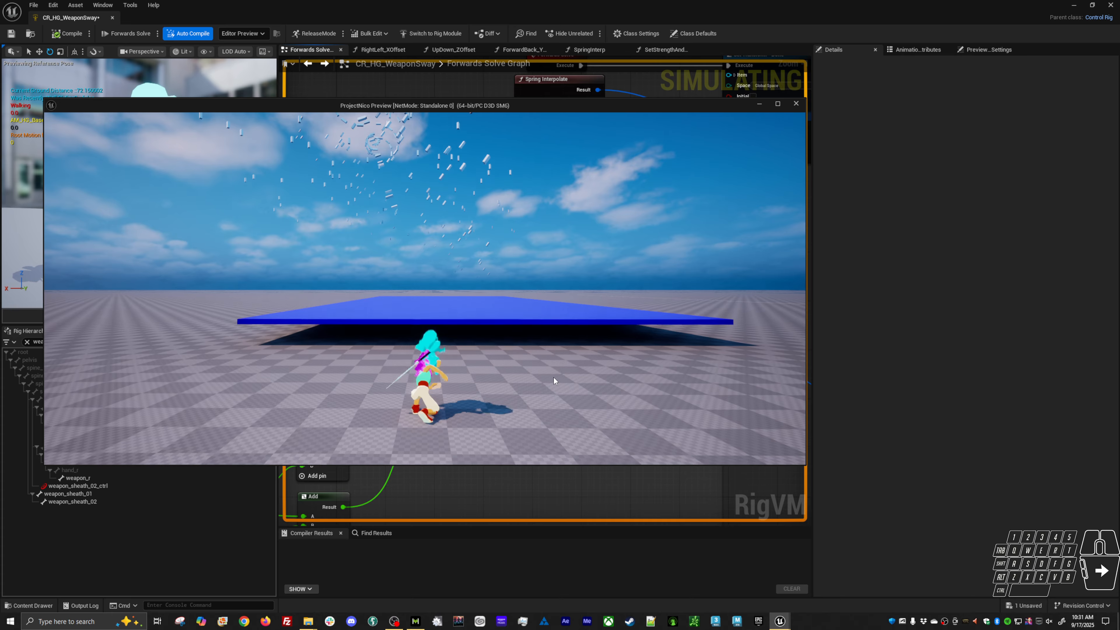
left_click(553, 376)
key("w")
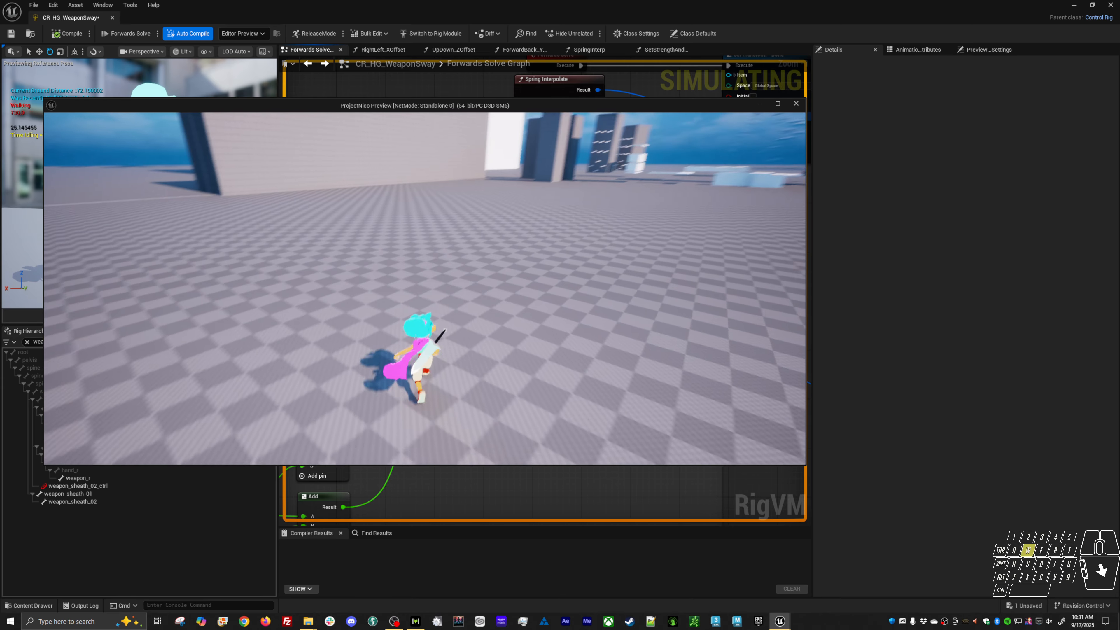
key("a")
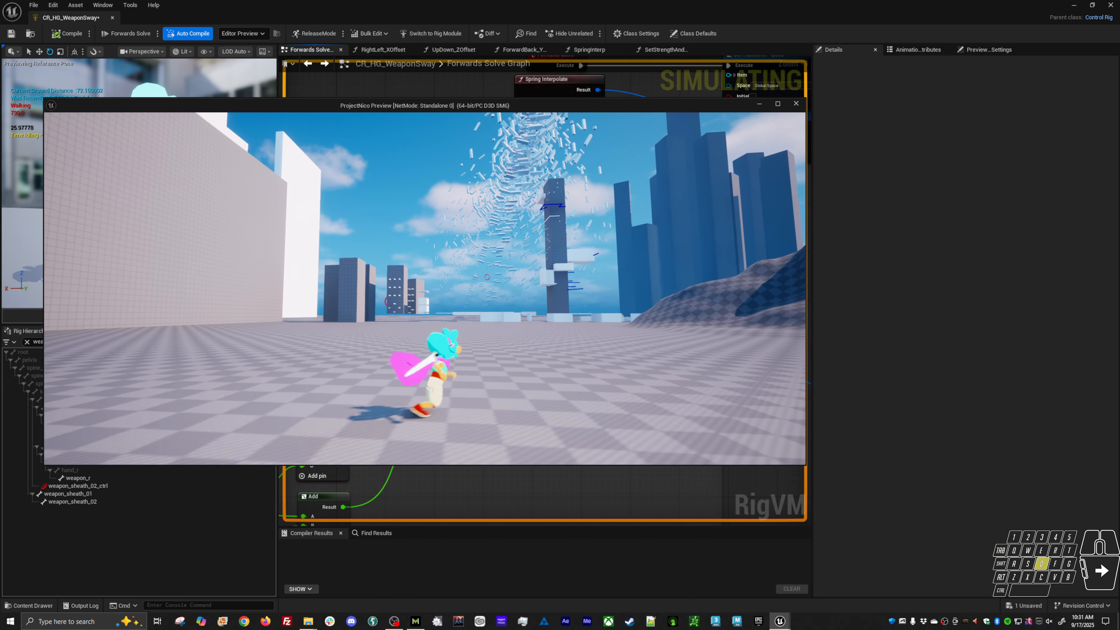
key("w")
key("d")
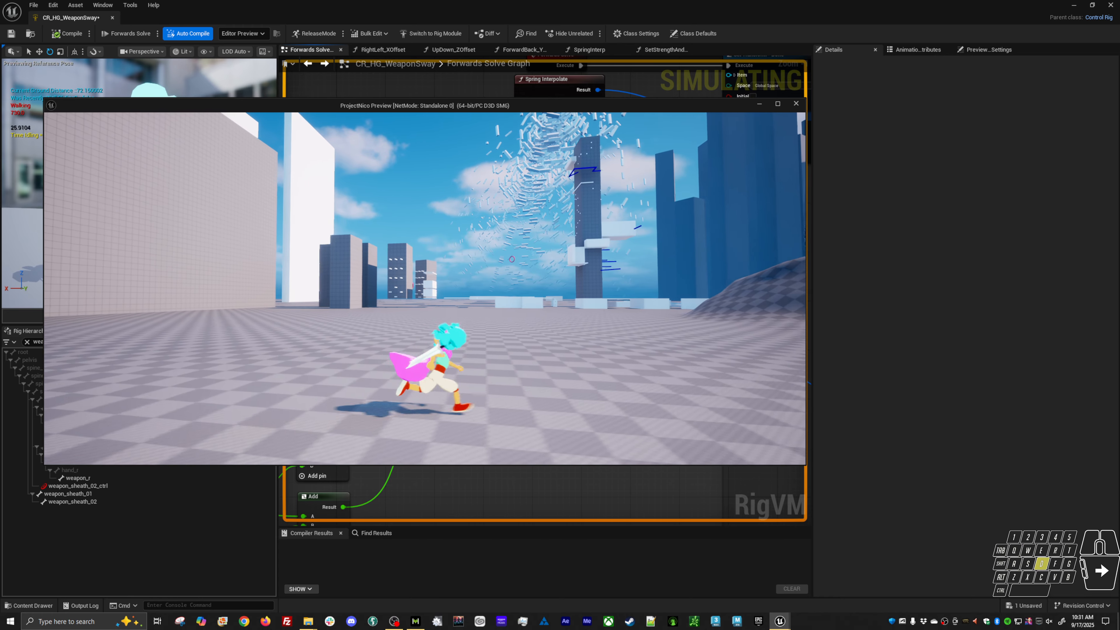
key("a")
key("d")
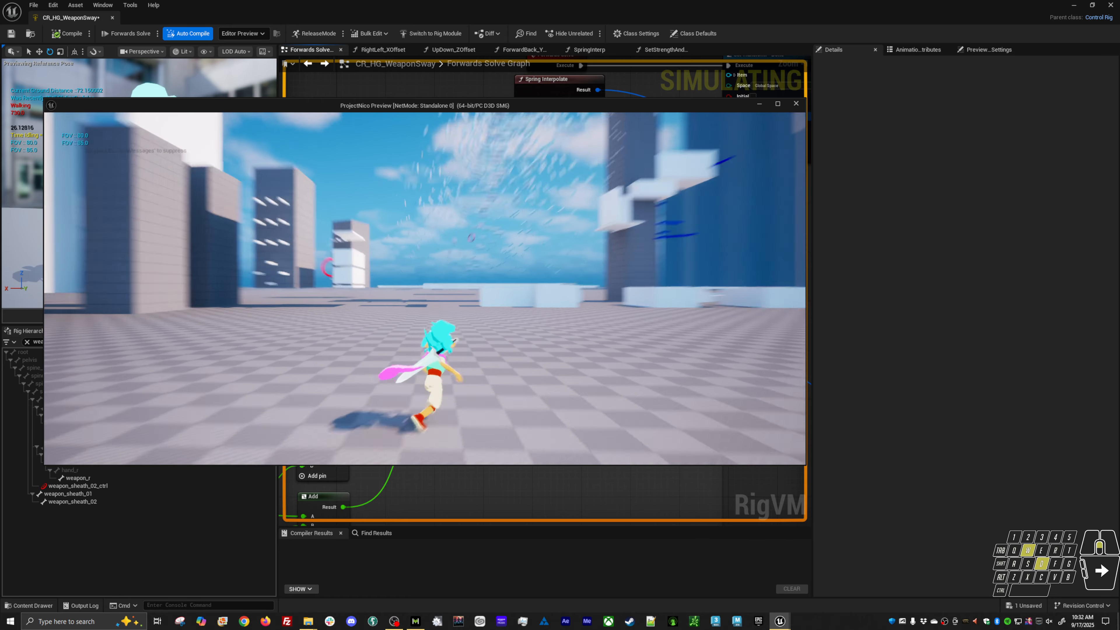
- Fly the character through the level with quick turns in both directions to test the weapon's sway in the air
key("a")
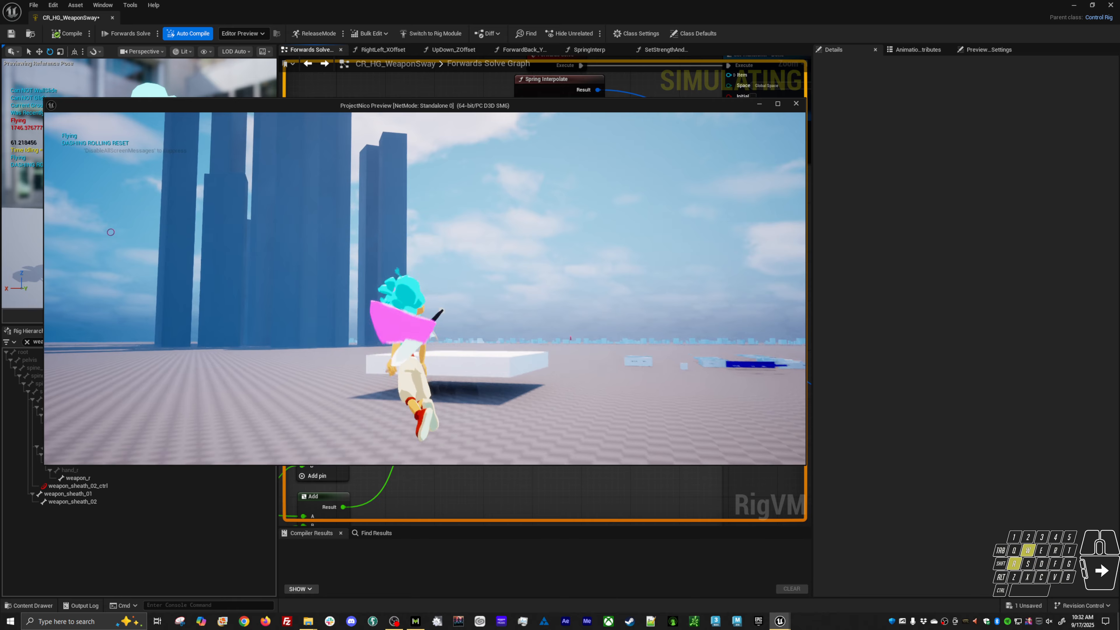
key("a")
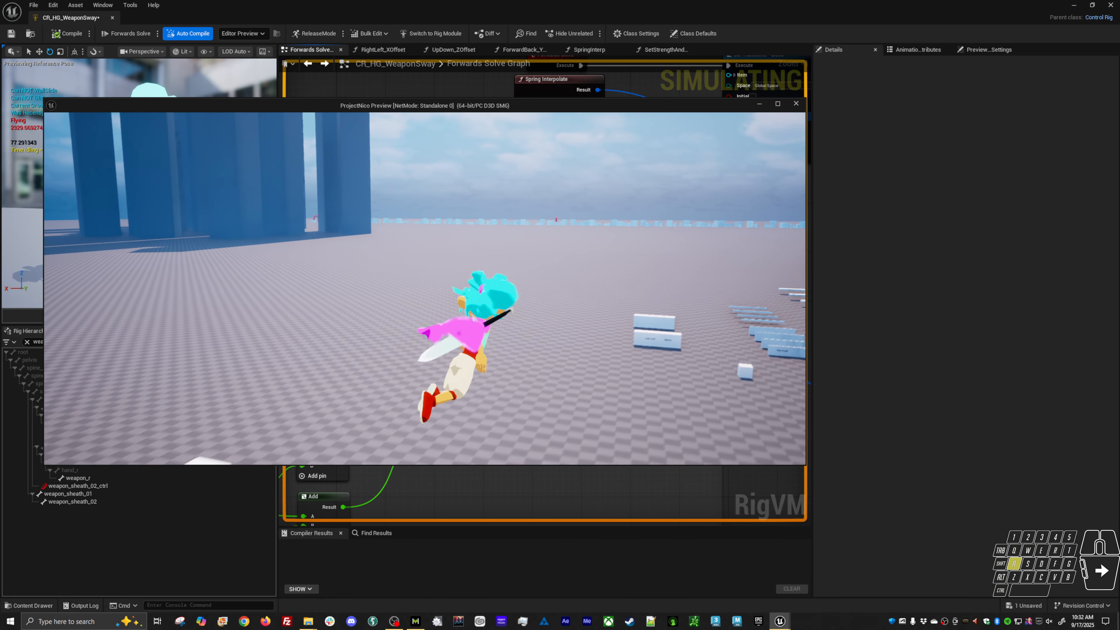
key("w")
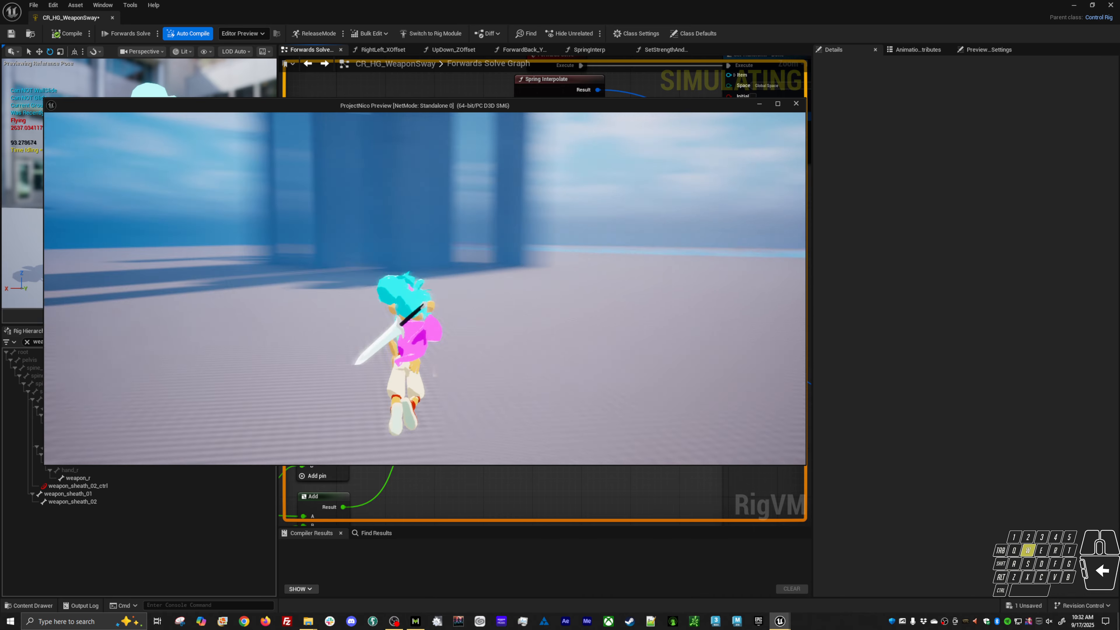
key("d")
key("a")
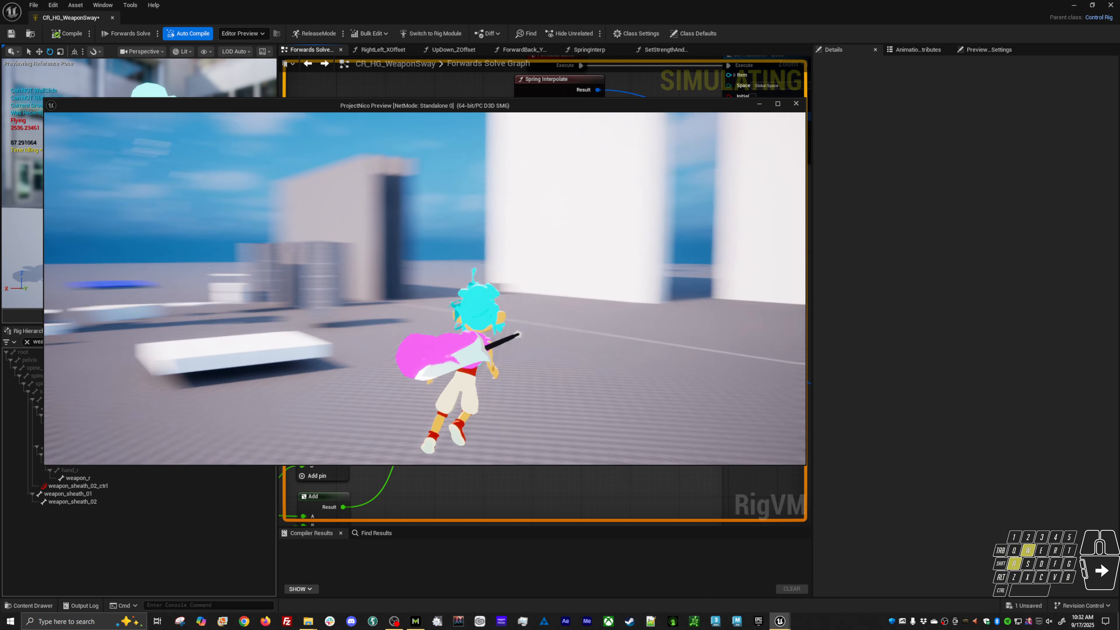
key("d")
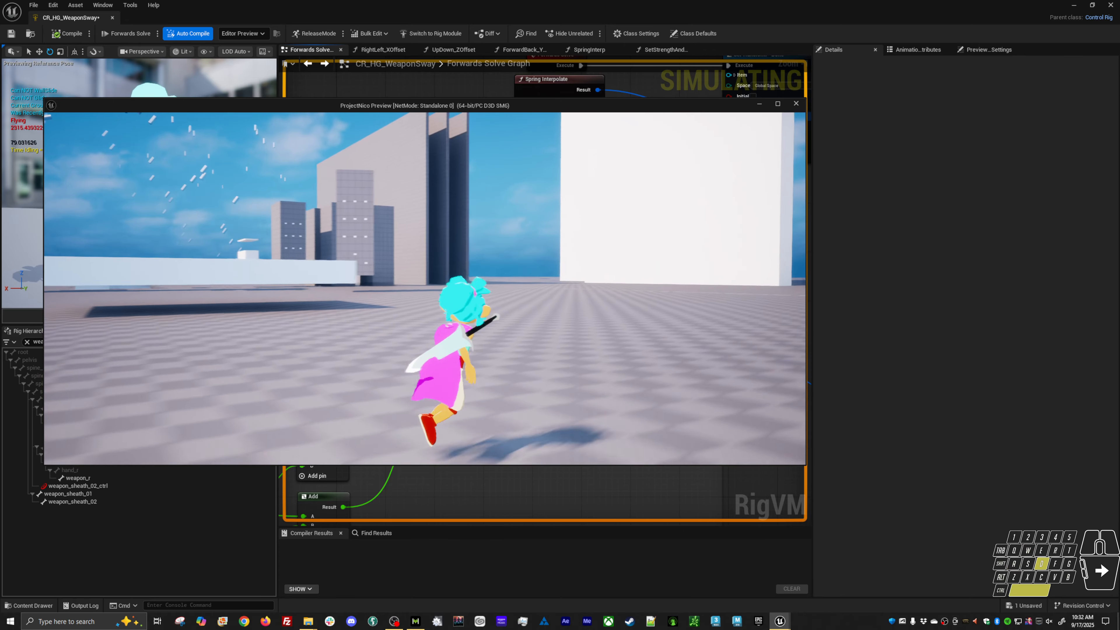
- Stop flying and steer the character through the fall to check the weapon's sway, ending the preview
key("space")
key("f")
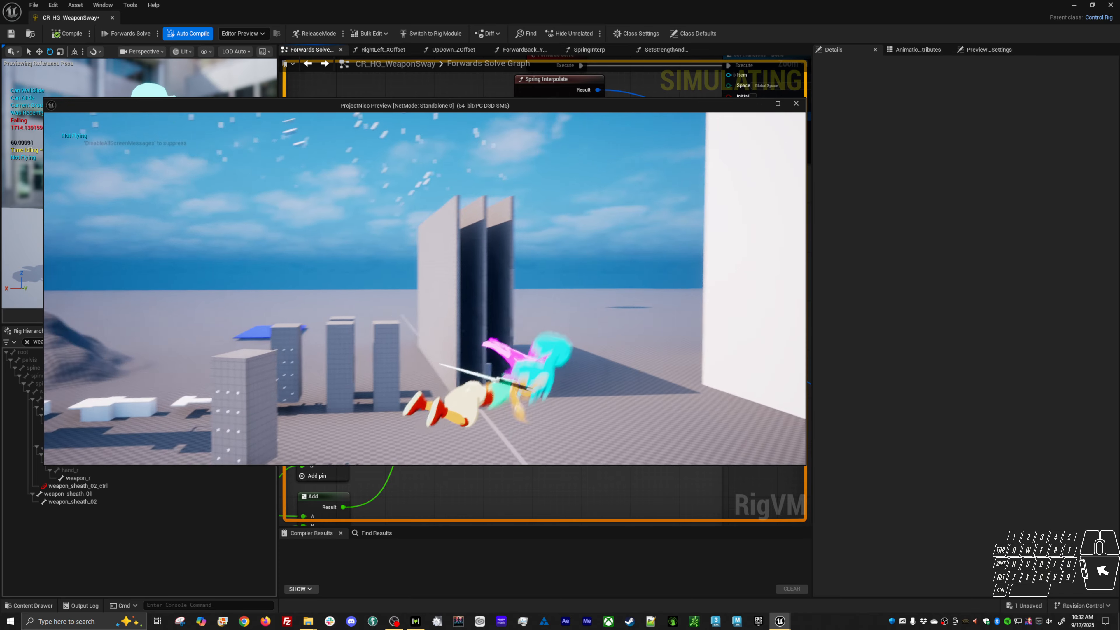
key("w")
key("a")
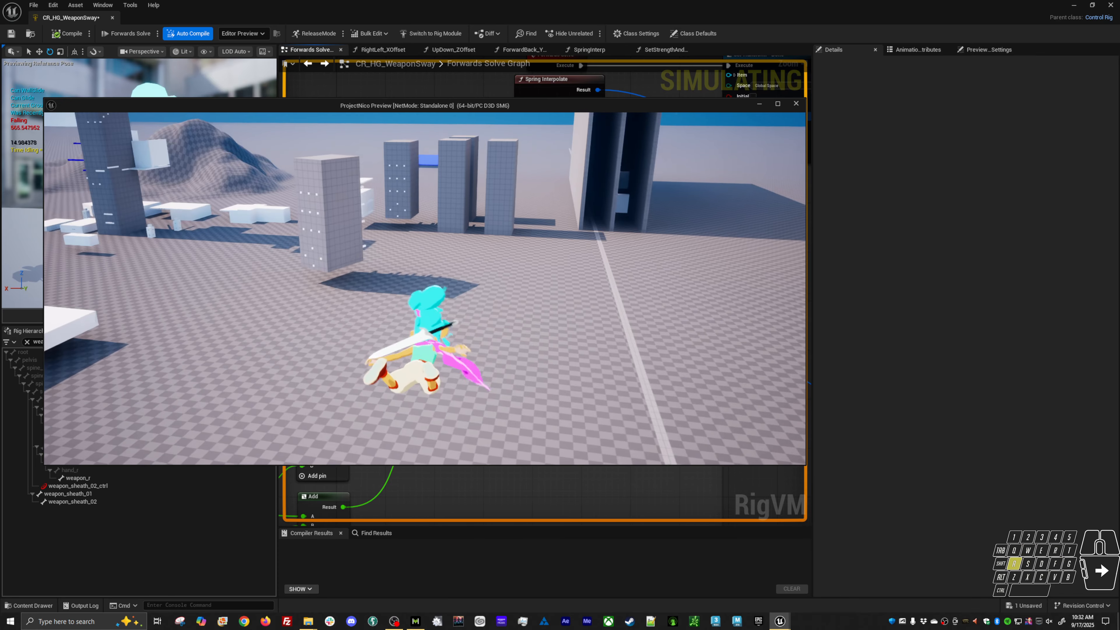
key("d")
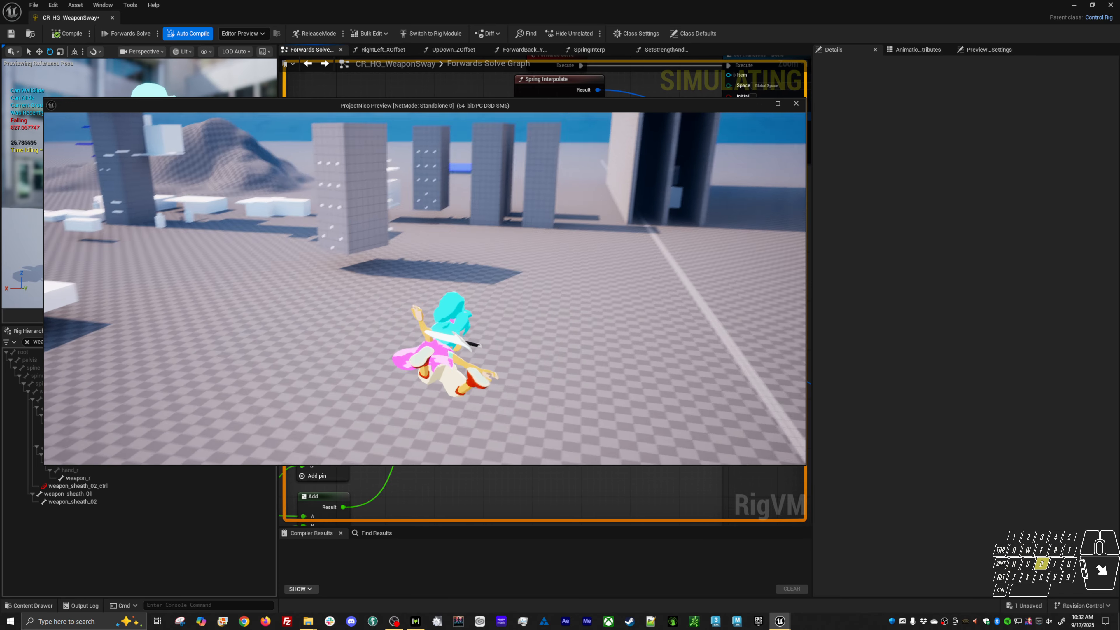
key("w")
key("Escape")
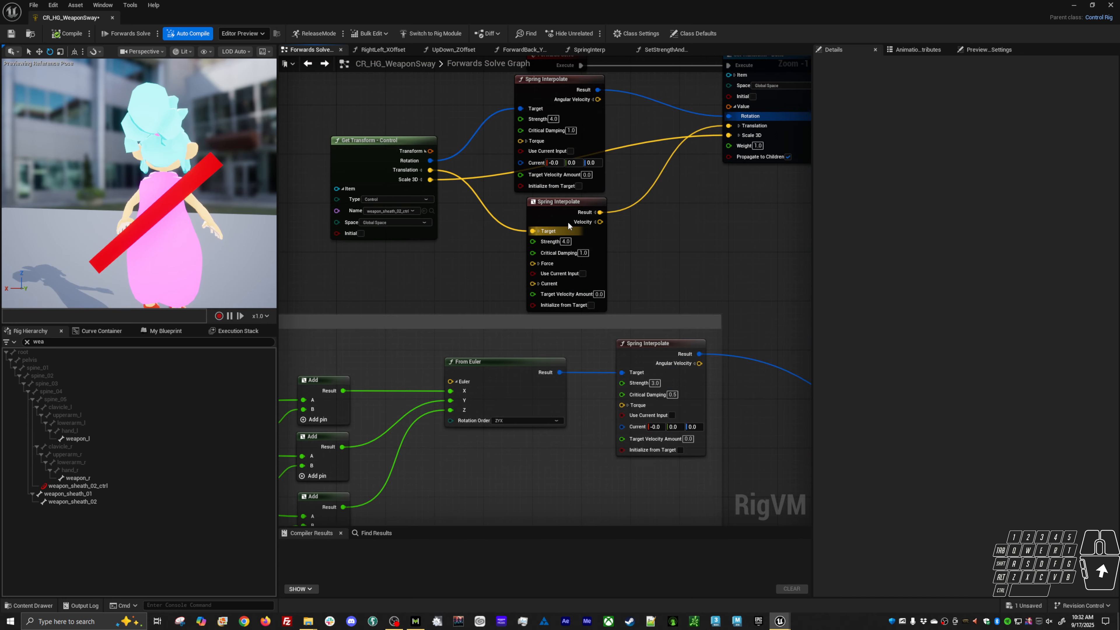
- Set Strength to 2.0 and Critical Damping to 0.25 on both new Spring Interpolate nodes
type("2")
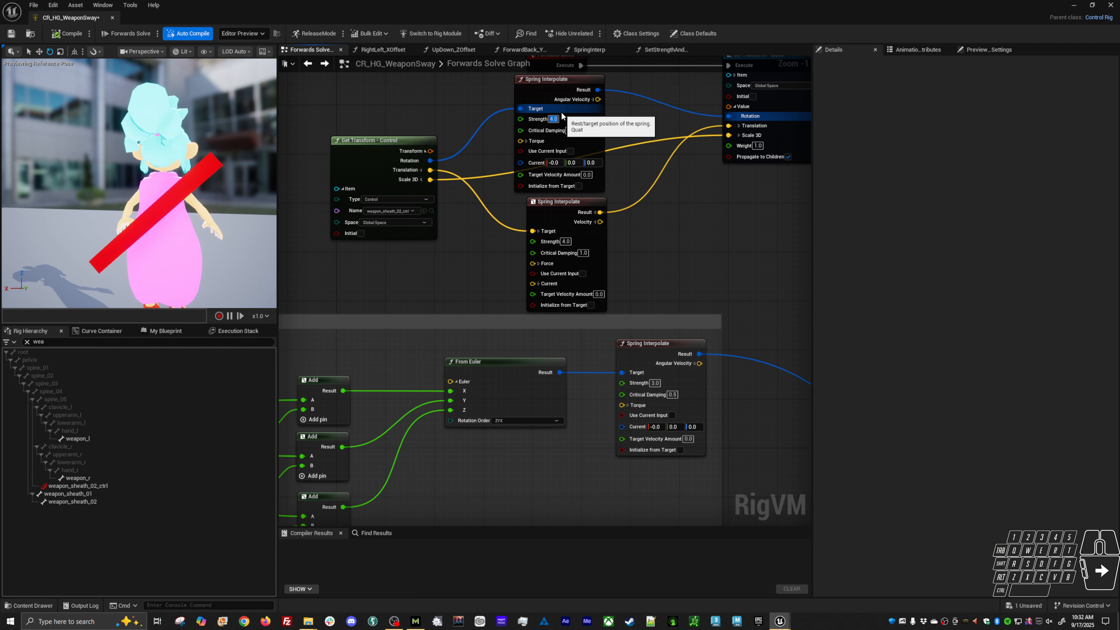
key("Tab")
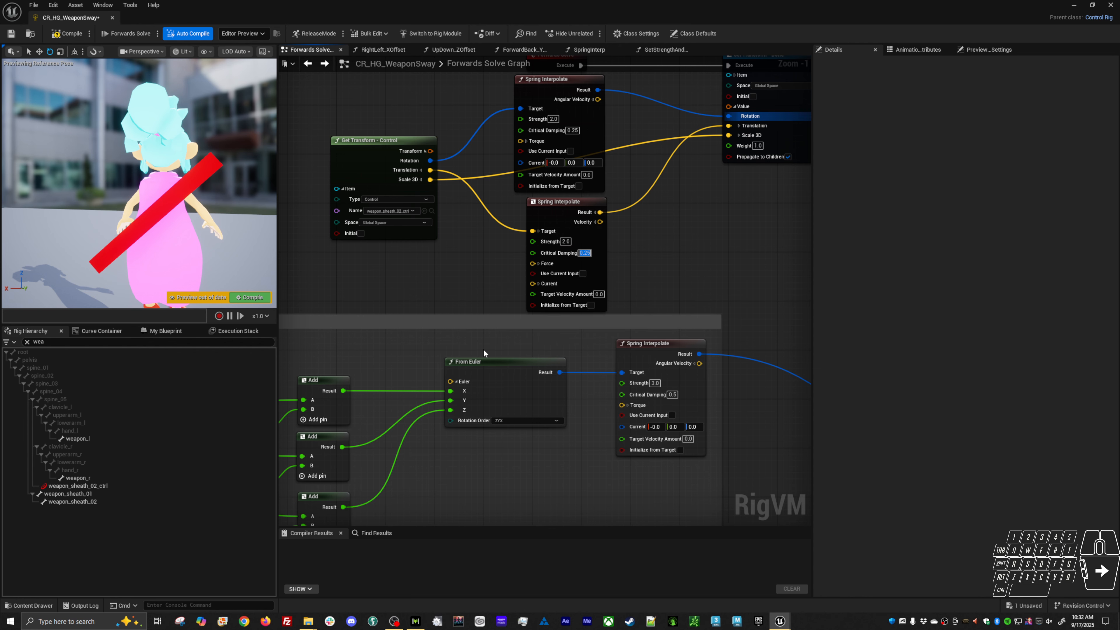
- Play-test the new spring settings by running, jumping and flying the character in changing directions, and end the preview
key("w")
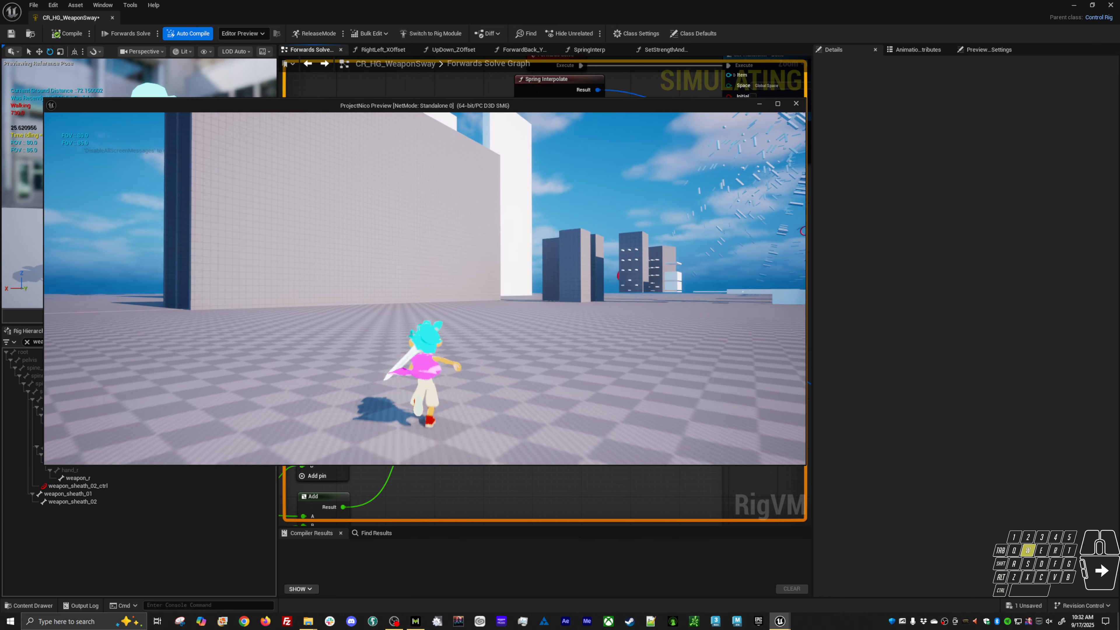
key("d")
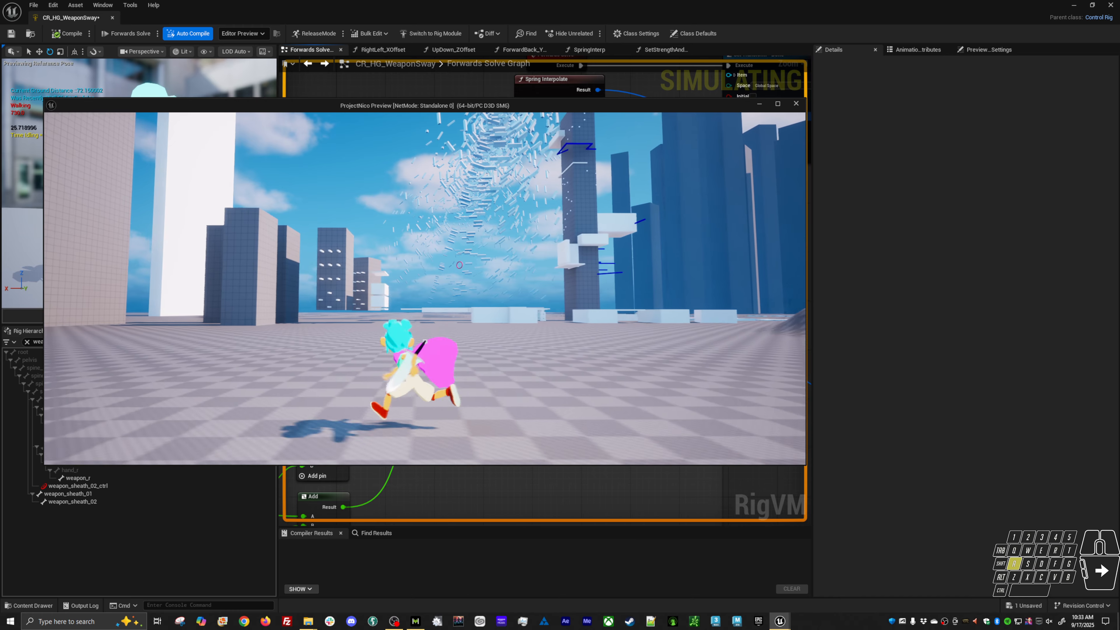
key("d")
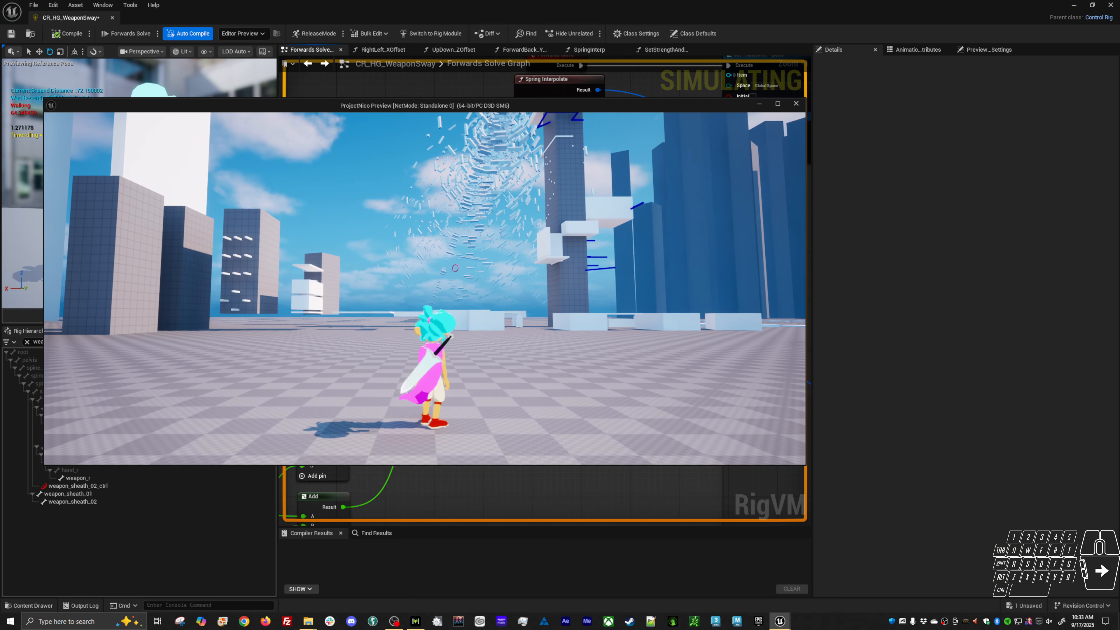
key("a")
key("space")
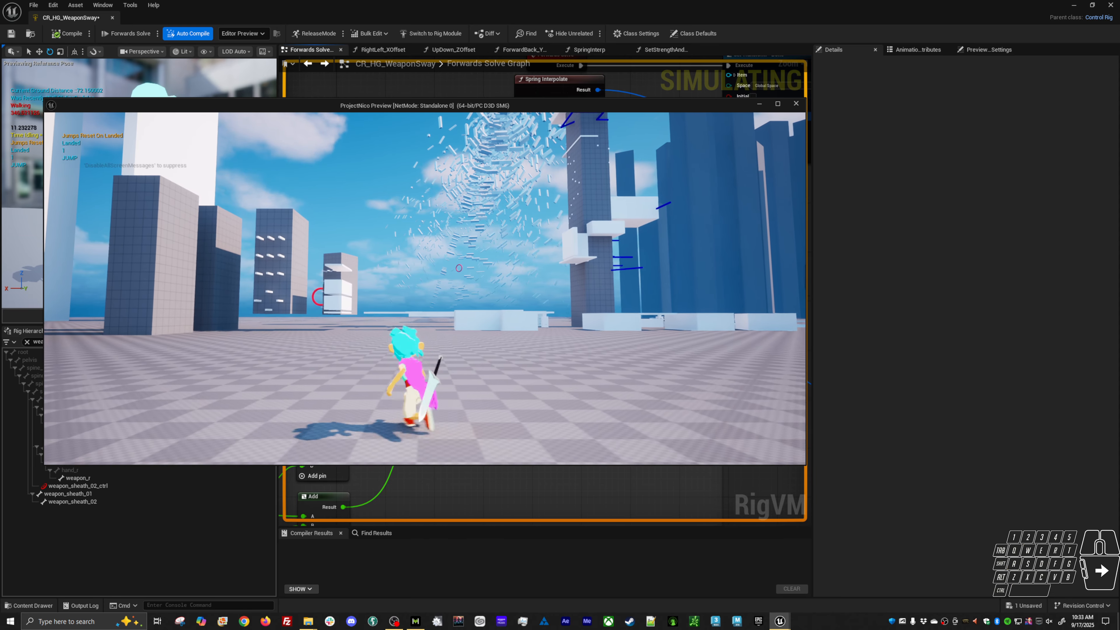
key("w")
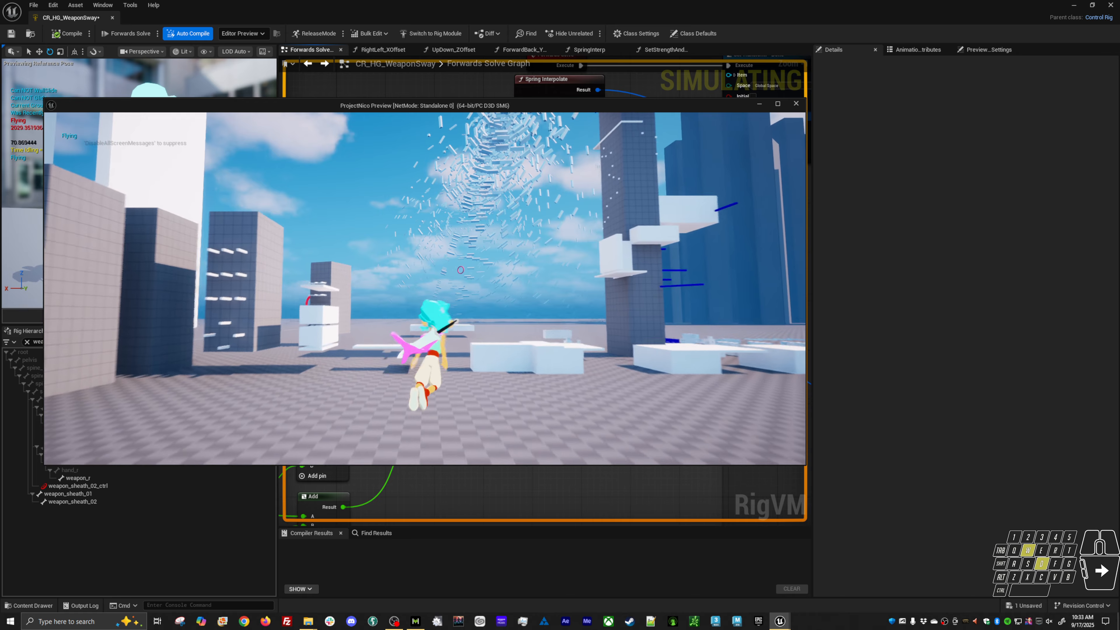
key("f")
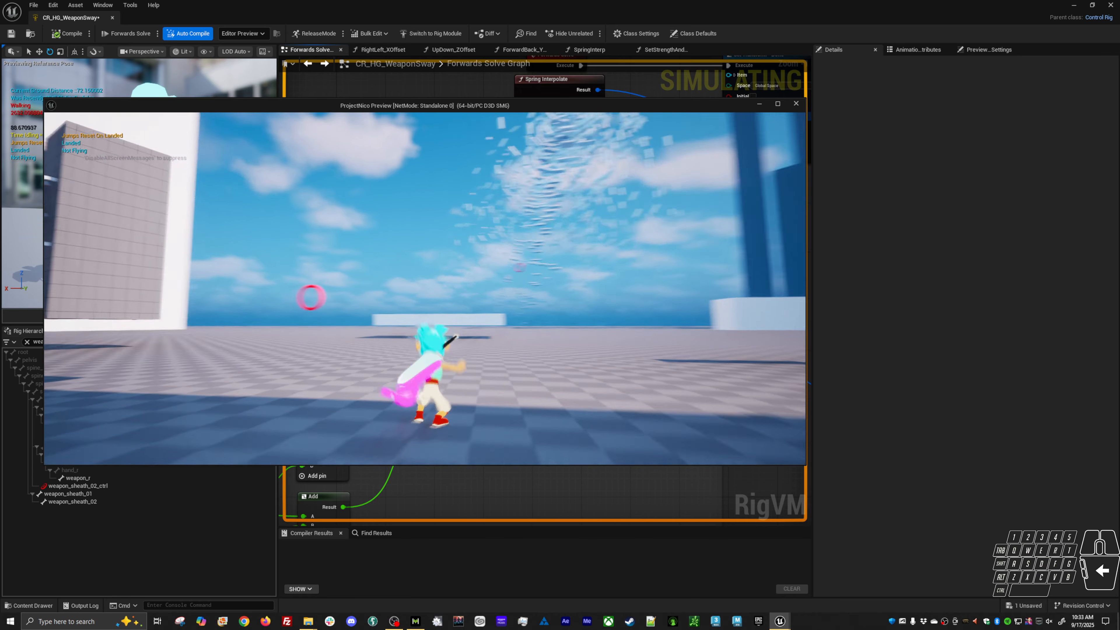
key("w")
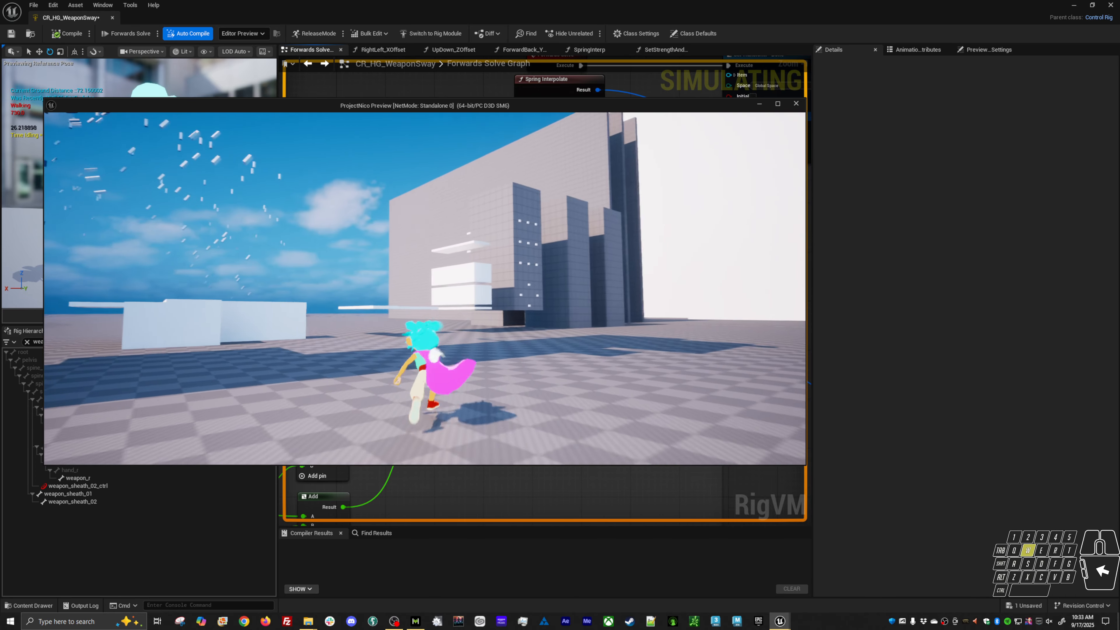
key("d")
key("Escape")
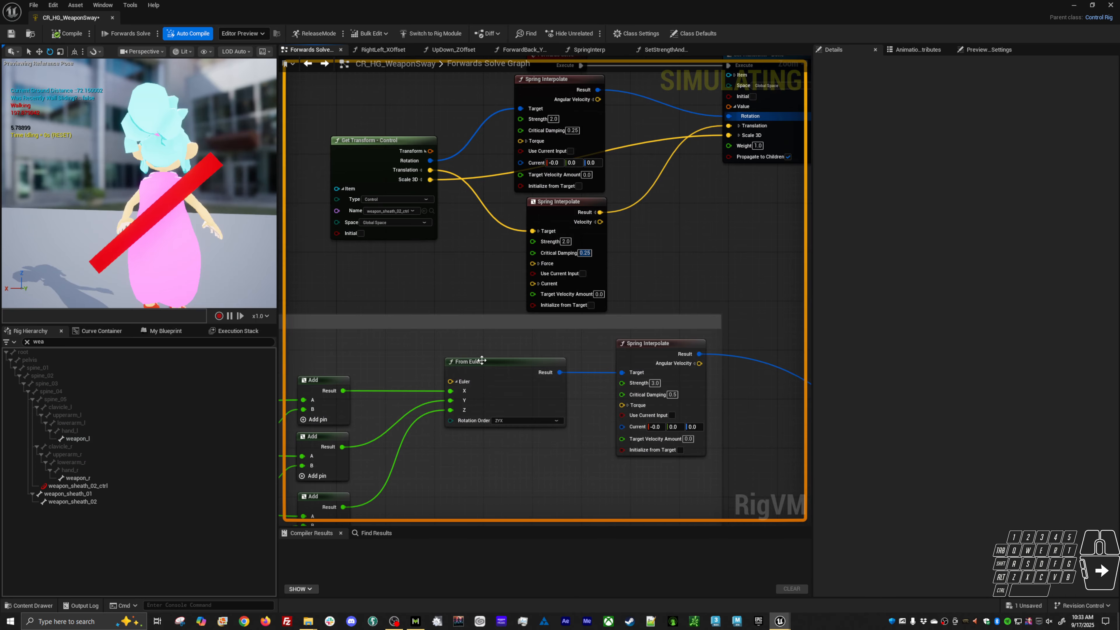
- Examine the original network's Rotation, Translation and idle animation node groups below the simplified setup
scroll(634, 246, "down", 3)
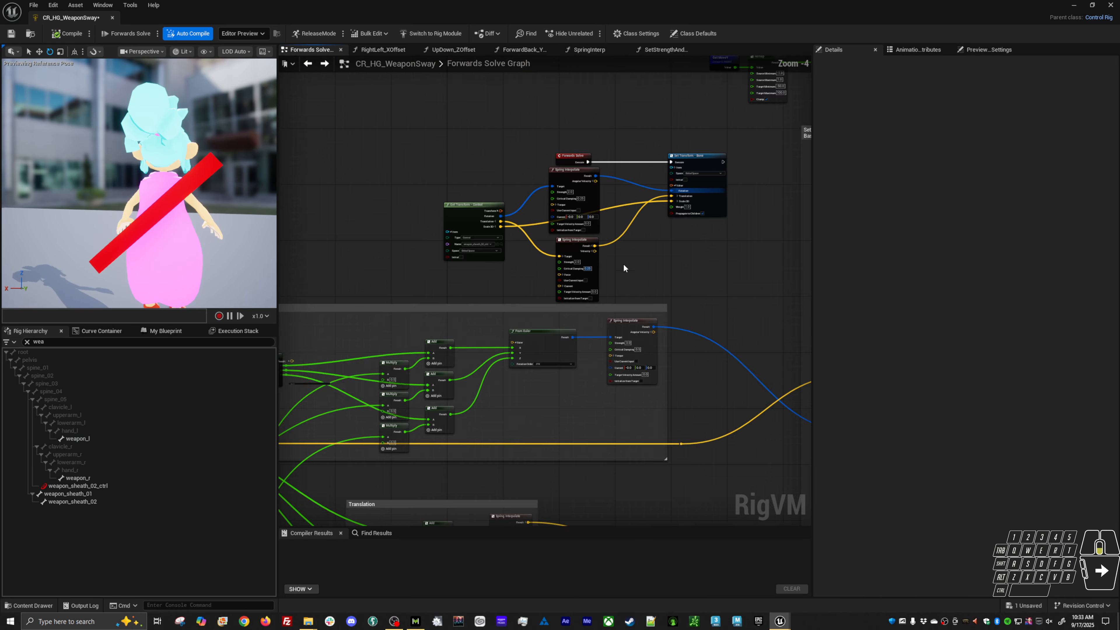
right_click_drag(624, 263, 552, 209)
right_click_drag(567, 276, 562, 188)
scroll(650, 234, "up", 4)
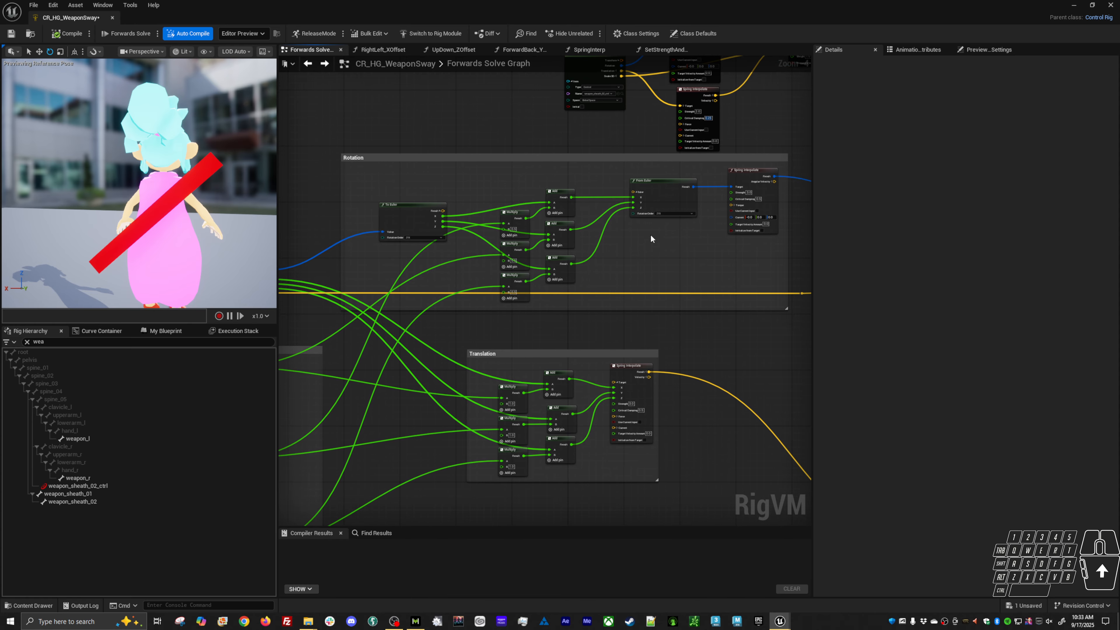
scroll(694, 236, "down", 5)
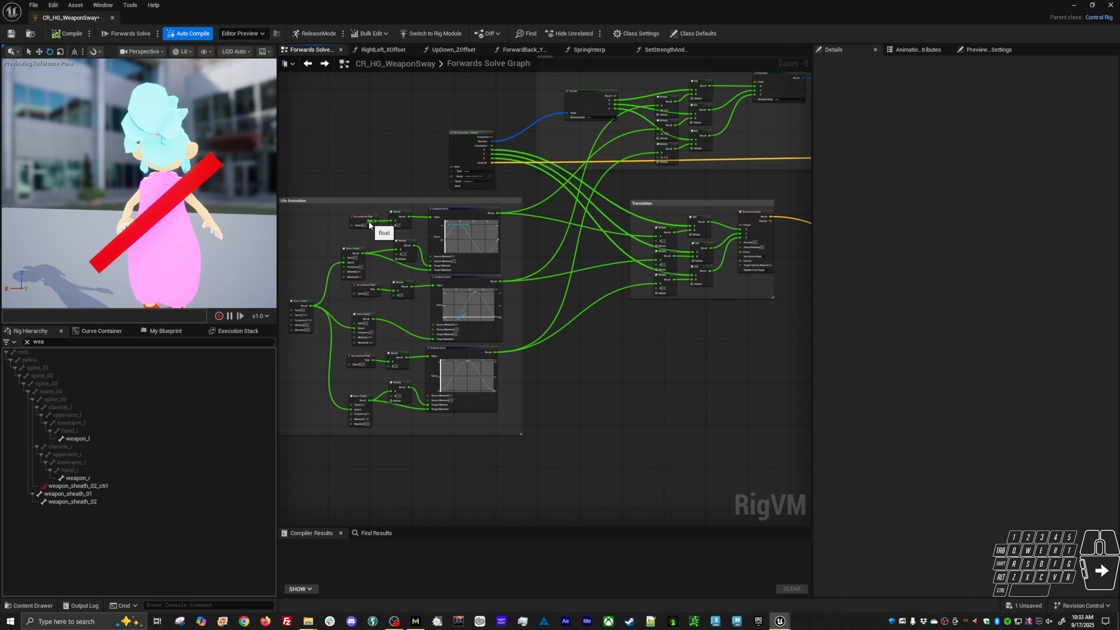
right_click_drag(338, 215, 379, 202)
left_click_drag(307, 191, 602, 482)
right_click_drag(623, 306, 543, 288)
- Select the whole simplified weapon_sheath_02 node group and move it up and left into an empty area of the graph, clear of the original network
left_click_drag(445, 187, 678, 305)
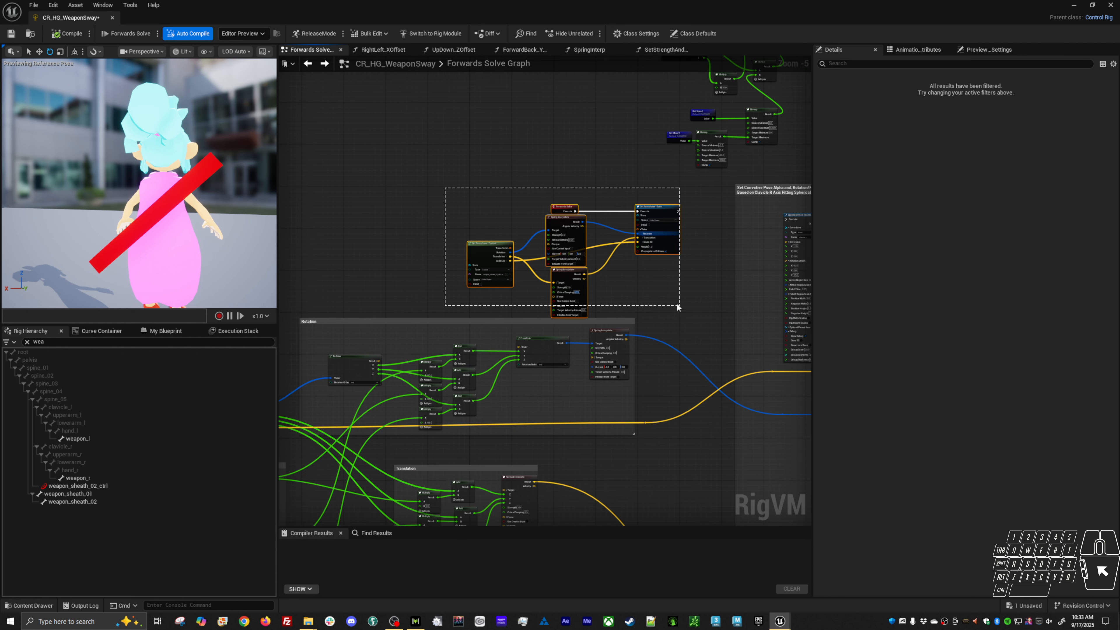
left_click_drag(652, 207, 456, 150)
right_click_drag(450, 177, 685, 270)
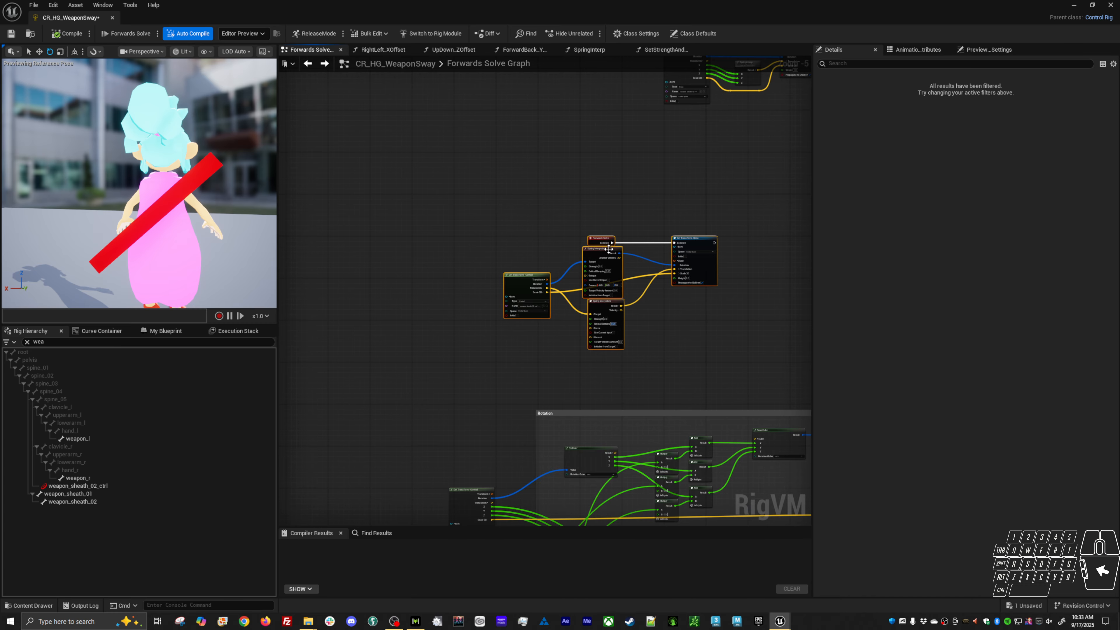
left_click_drag(605, 243, 342, 150)
right_click_drag(356, 211, 664, 258)
left_click_drag(639, 200, 454, 141)
- Add an Accumulated Time node in the empty space below and left of the control's Get Transform node
scroll(412, 280, "up", 4)
right_click(410, 299)
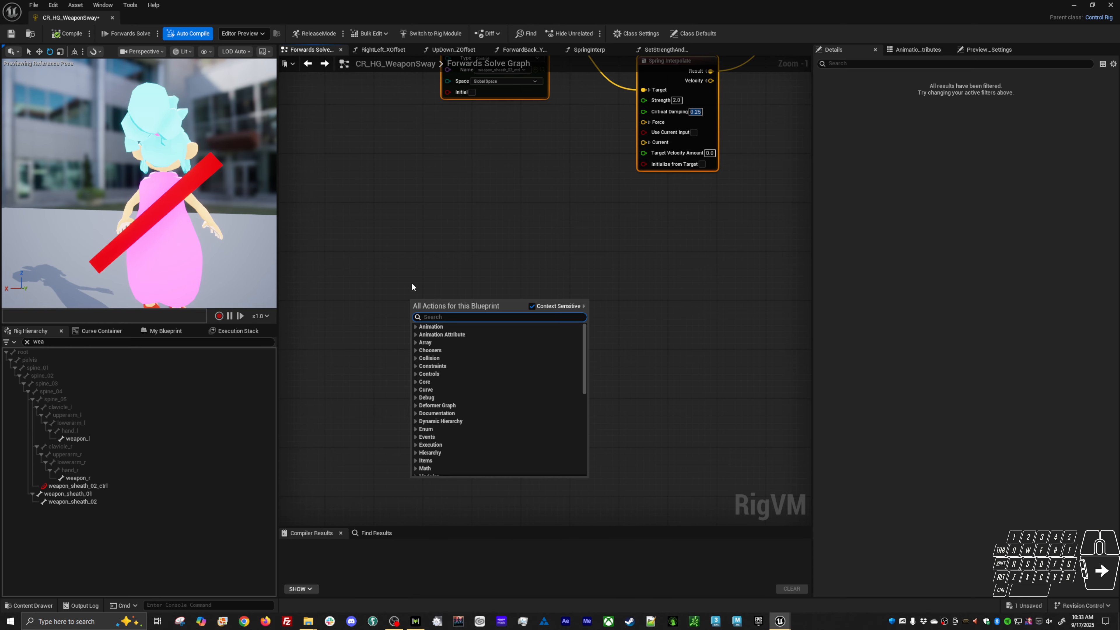
type("acc")
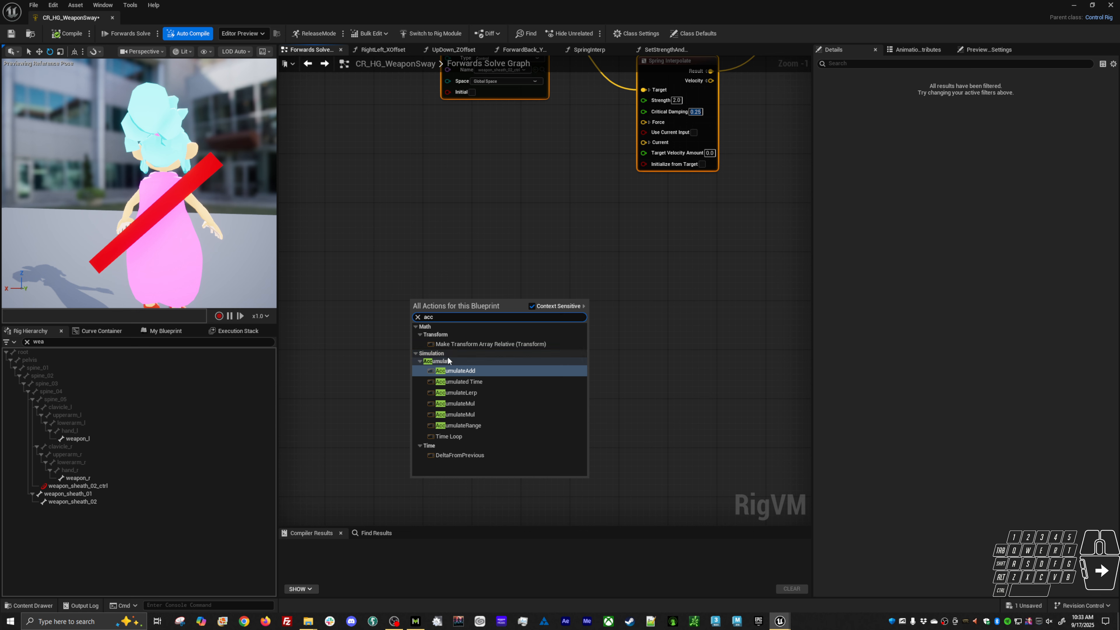
left_click(486, 381)
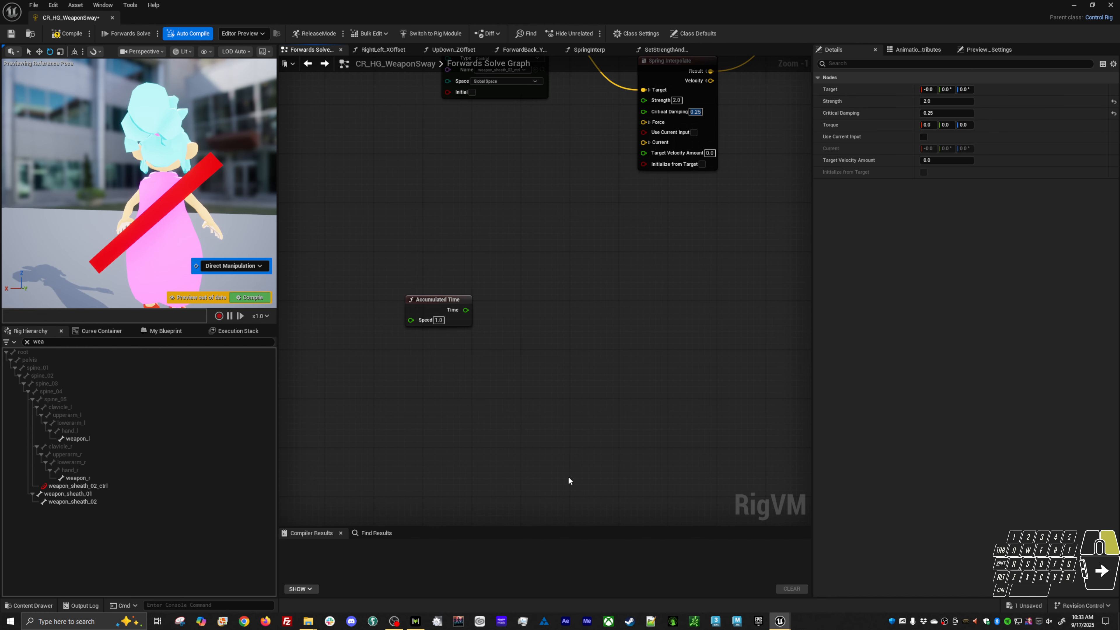
left_click_drag(438, 315, 397, 305)
- Add a Modulo node fed by the Accumulated Time node's Time output and place it just above and beyond that node
right_click_drag(397, 305, 504, 228)
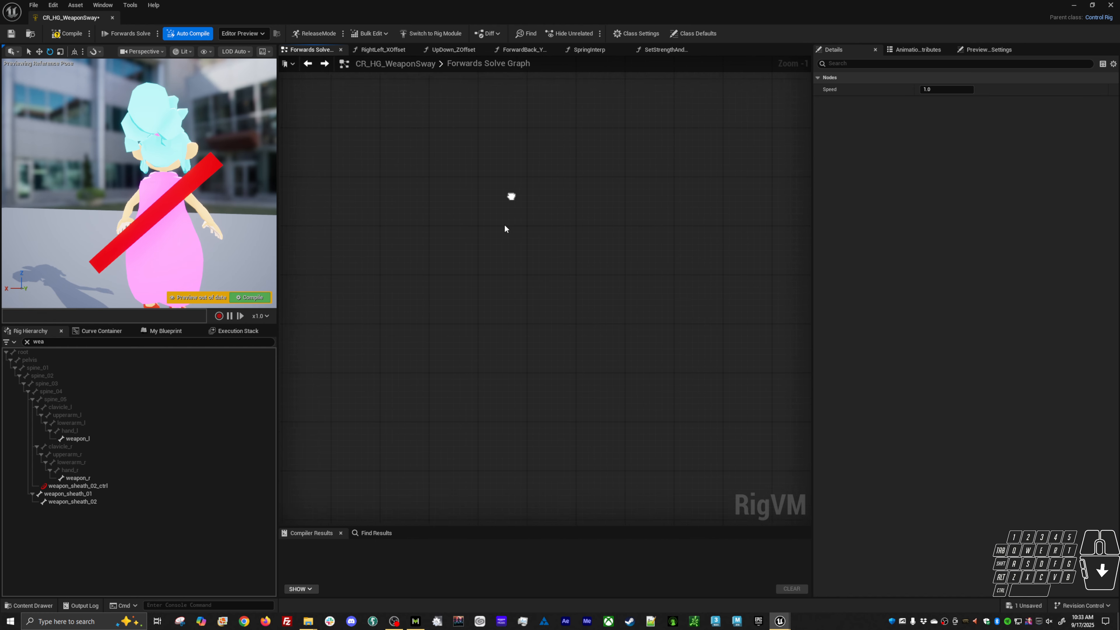
scroll(565, 308, "down", 5)
right_click_drag(565, 307, 553, 203)
scroll(667, 295, "up", 5)
right_click_drag(617, 148, 442, 365)
left_click_drag(442, 365, 466, 356)
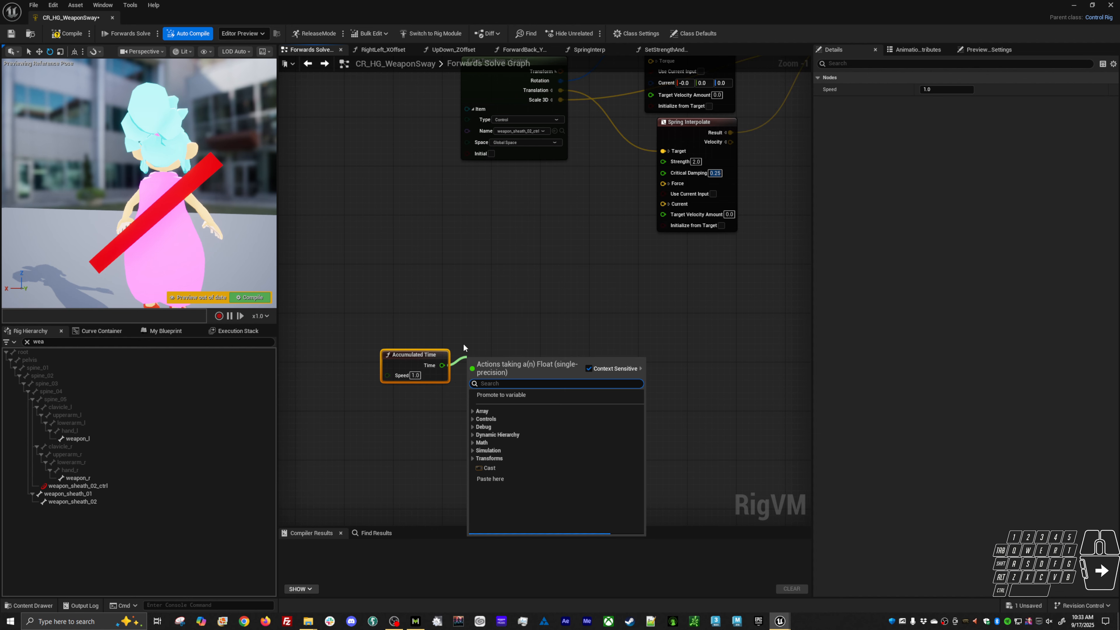
type("modul")
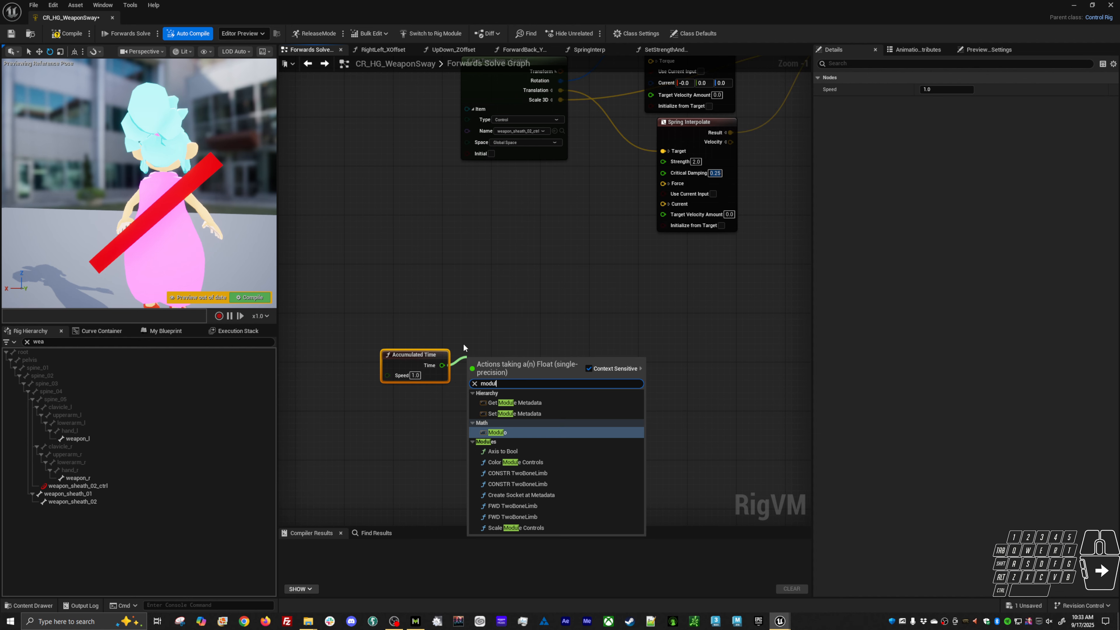
left_click(508, 431)
left_click_drag(500, 372, 515, 345)
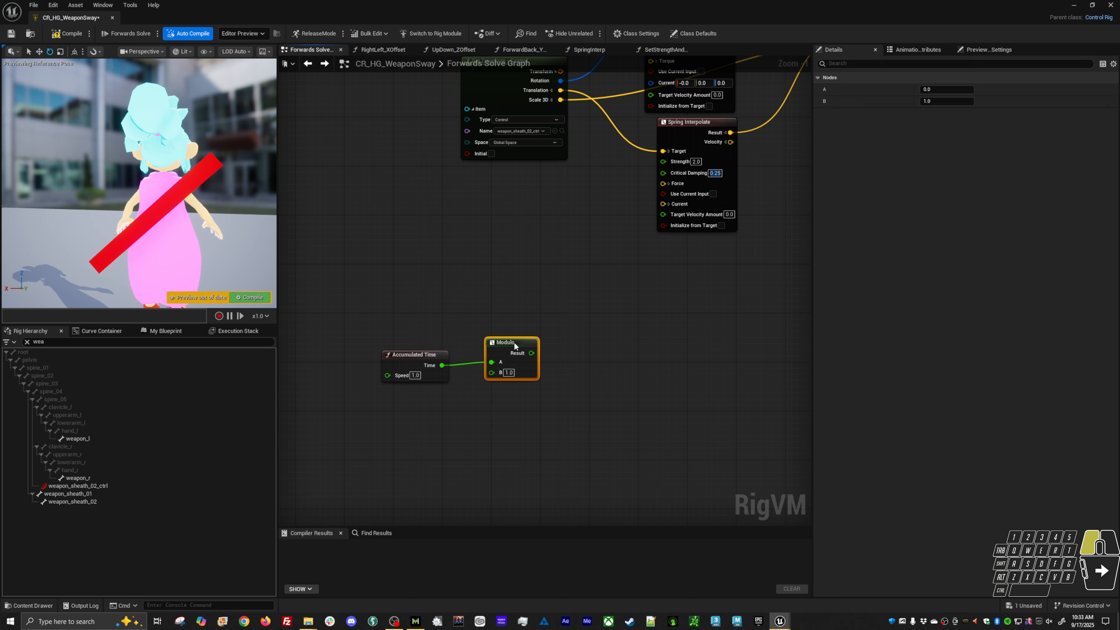
- Select the Accumulated Time and Modulo nodes together and move them up and left, below the control's Get Transform node
right_click_drag(459, 272, 518, 374)
mouse_move(415, 395)
left_mouse_down()
mouse_move(562, 481)
mouse_move(397, 382)
left_mouse_up()
right_click_drag(397, 383, 463, 388)
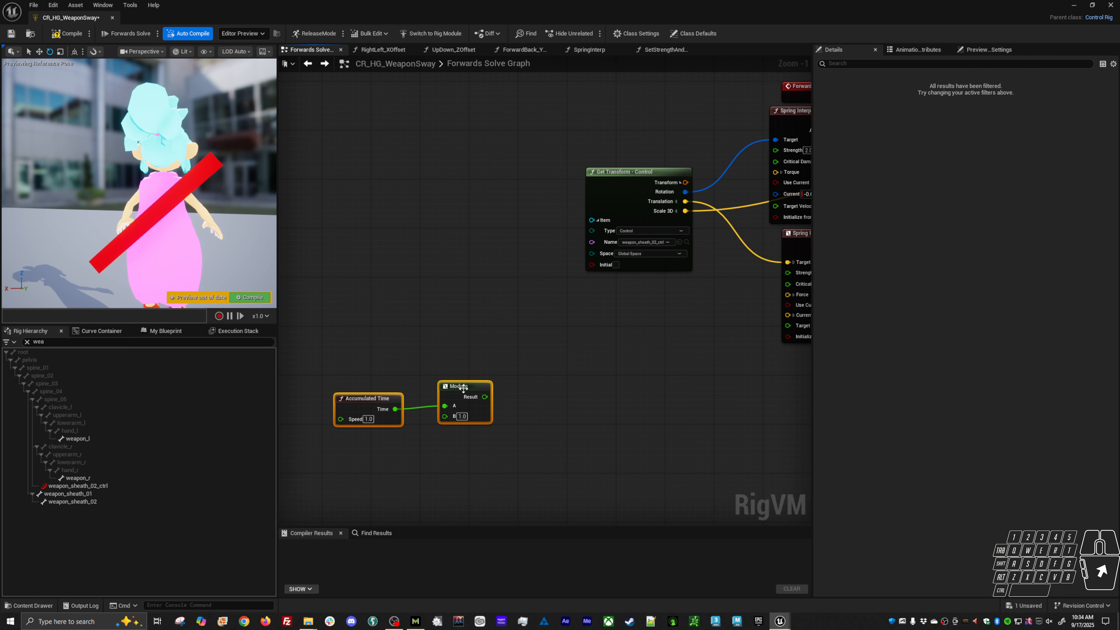
left_click_drag(463, 389, 450, 370)
left_click_drag(342, 342, 503, 419)
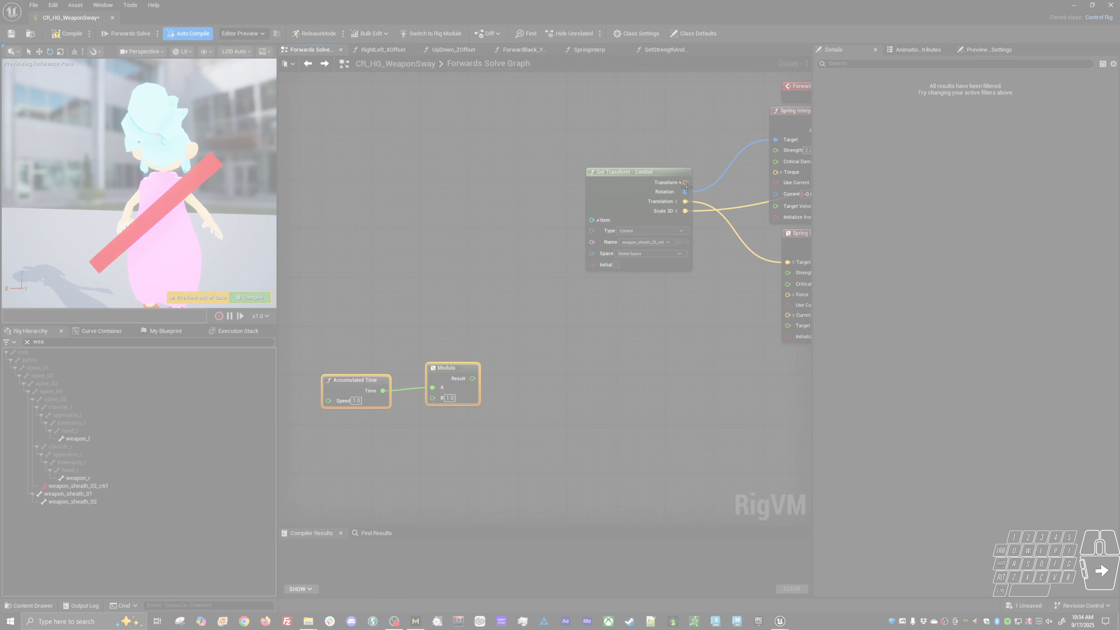
left_click_drag(319, 161, 645, 319)
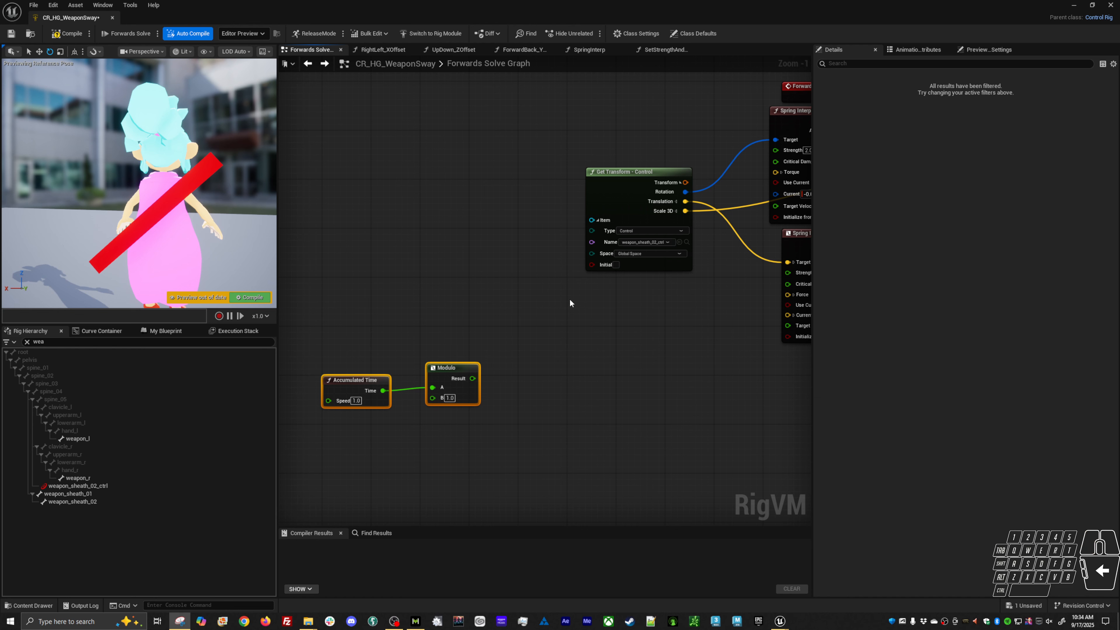
- Shrink the Control Rig editor window and open the AS_HG_Base_Idle animation from the Girl character's Anims/Idles folder
double_click(558, 9)
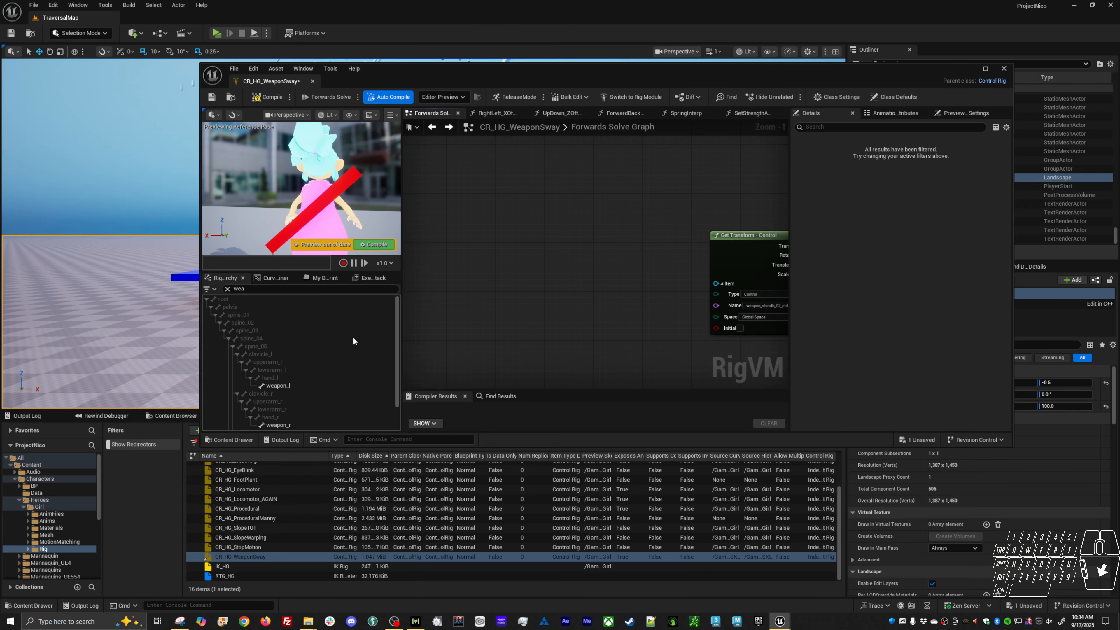
left_click(46, 521)
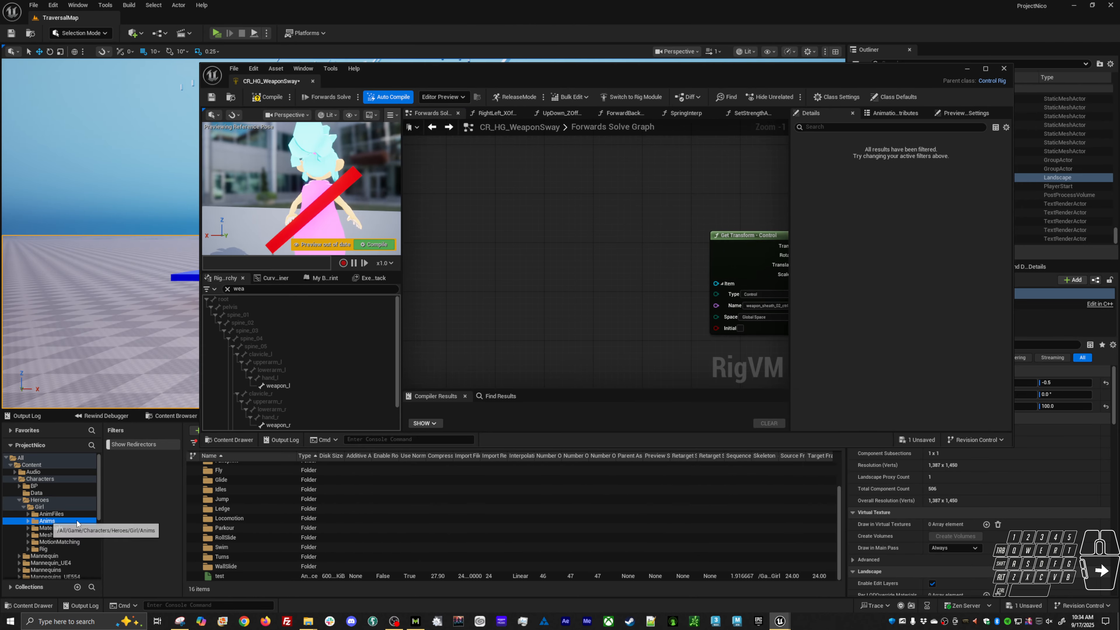
left_click(230, 488)
double_click(231, 488)
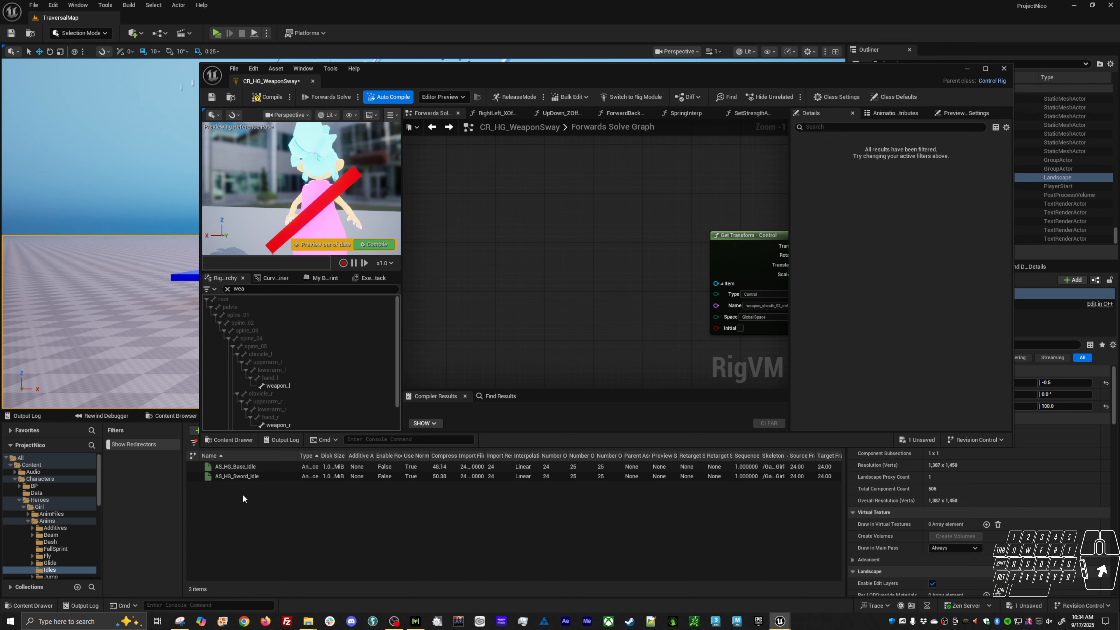
left_click(258, 466)
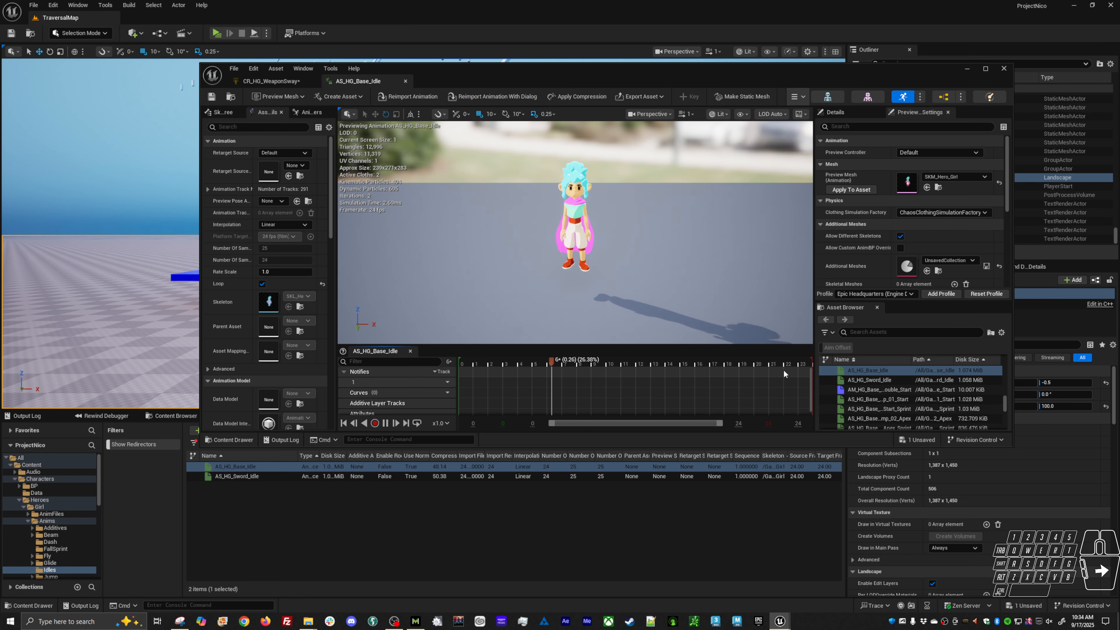
- Scrub through the base idle animation, and play it back at x2.0 speed
left_click_drag(804, 363, 462, 367)
key("space")
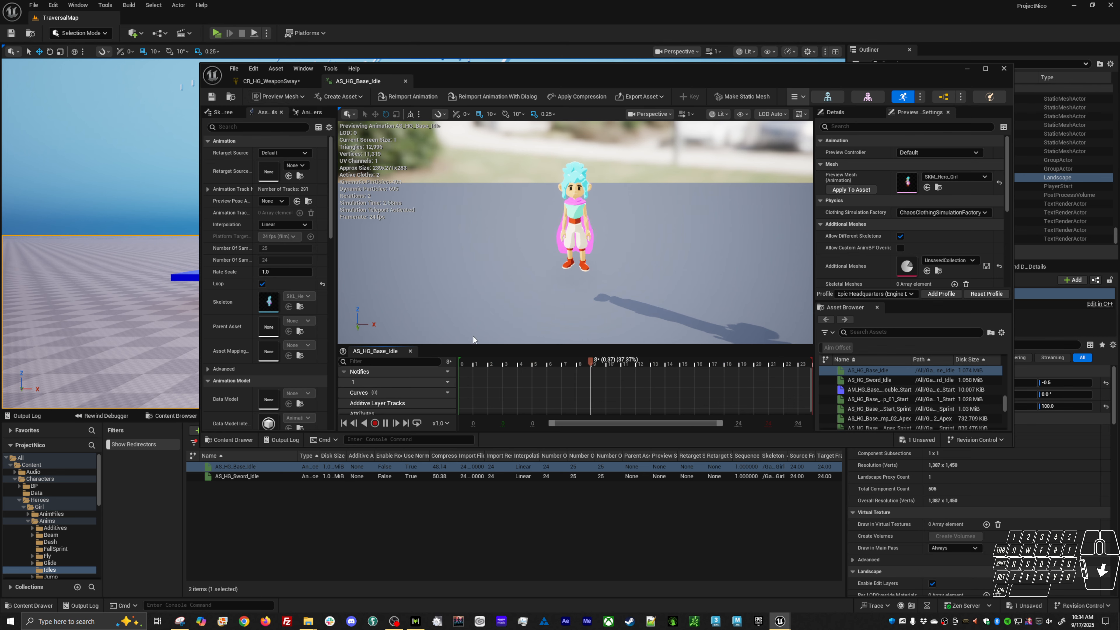
left_click(506, 364)
left_click(440, 423)
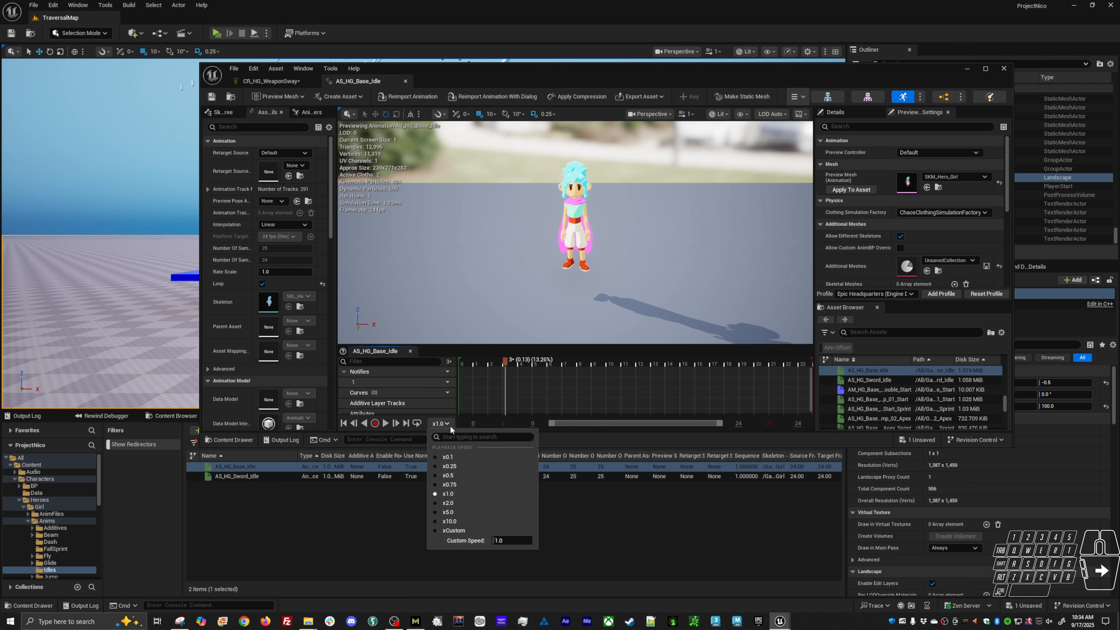
left_click(459, 505)
key("space")
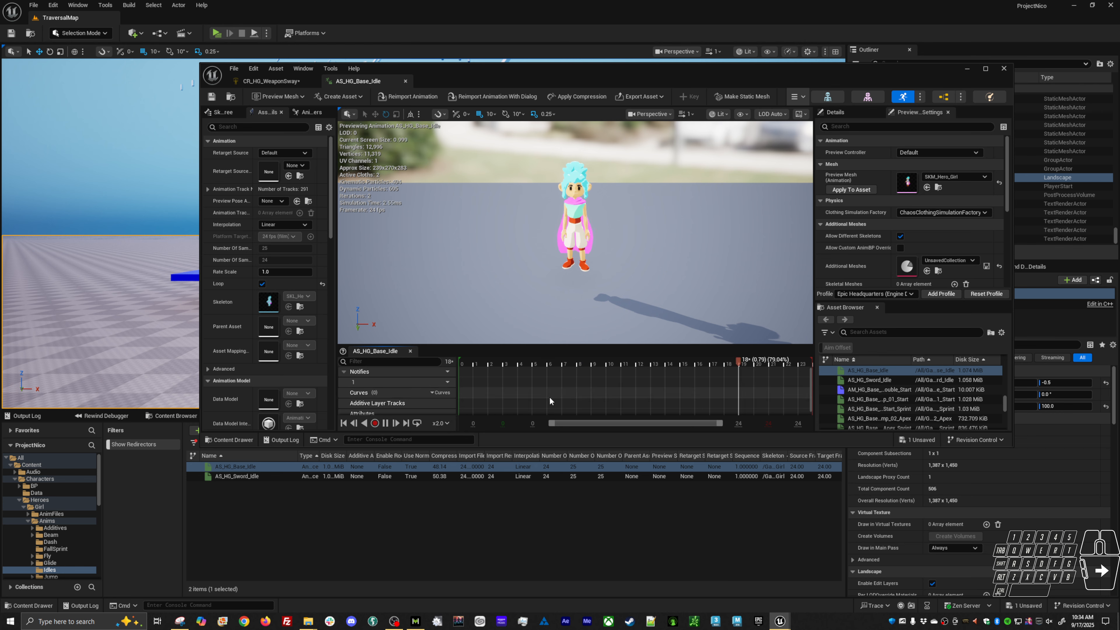
- Frame the character closer and compare the idle's playback at x5.0 and x0.1 speed
right_click_drag(556, 292, 577, 310, "alt")
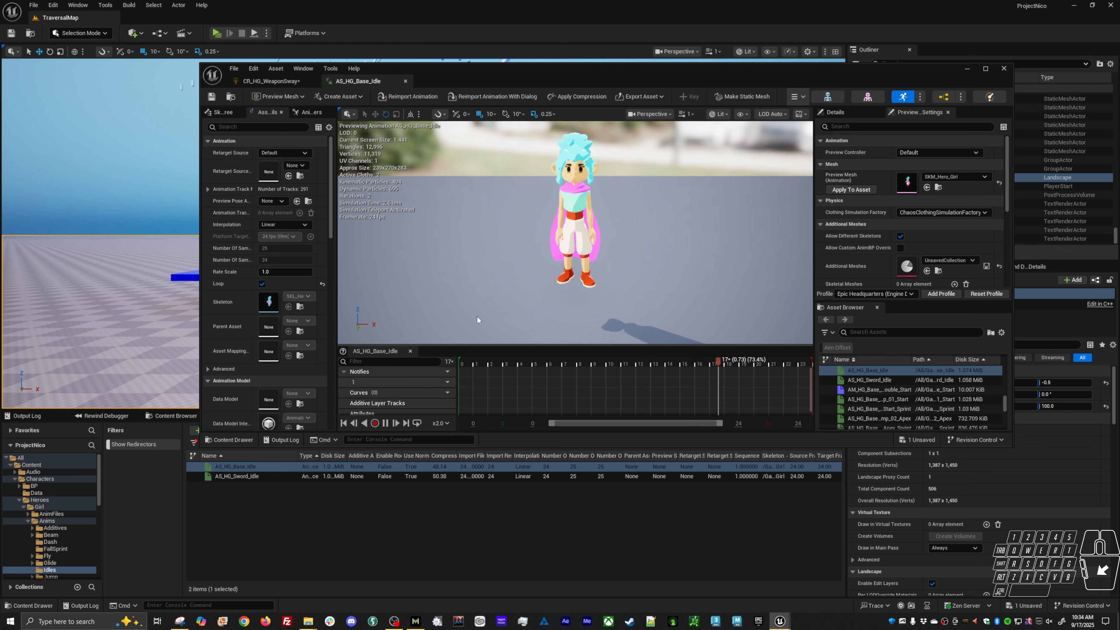
left_click(440, 422)
left_click(456, 512)
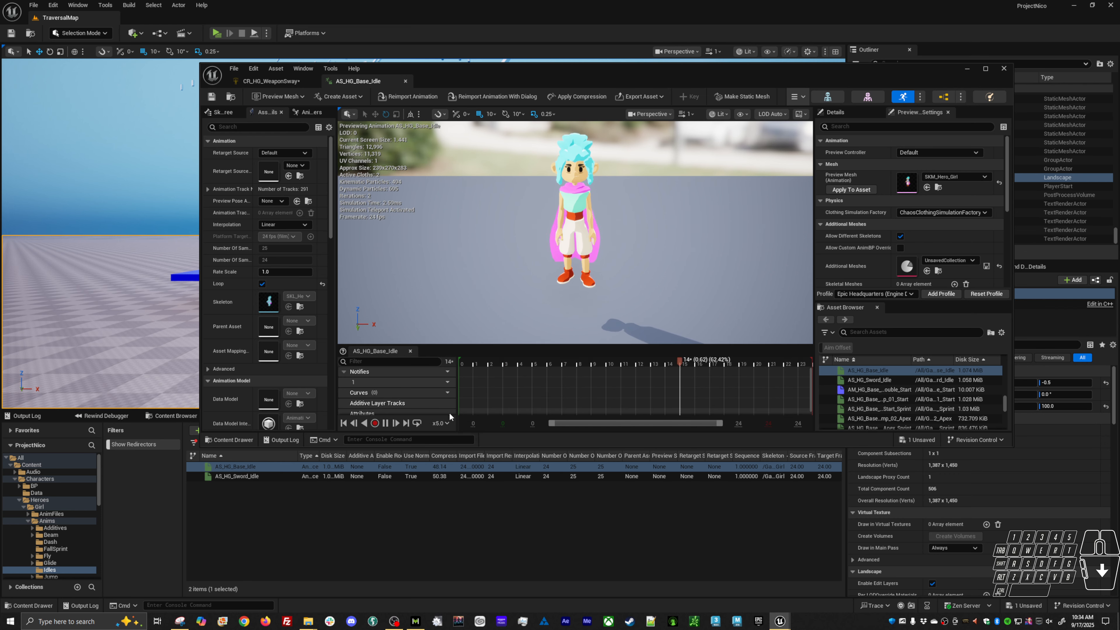
left_click(440, 422)
left_click(450, 460)
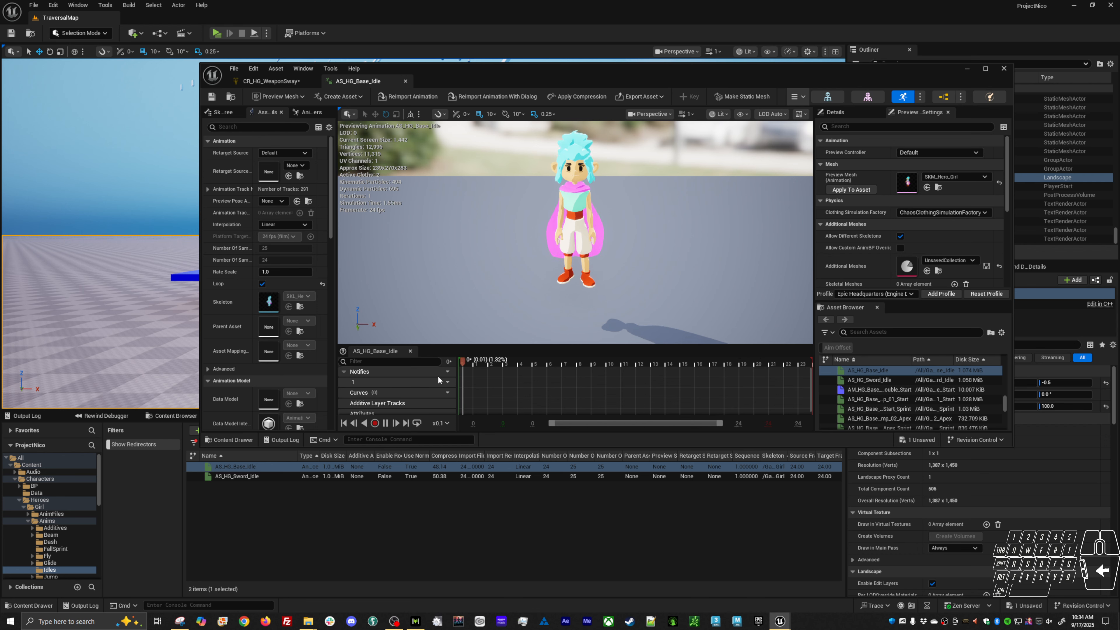
- Restore the idle animation's playback speed to x1.0 and stop the playback partway through
left_click(440, 422)
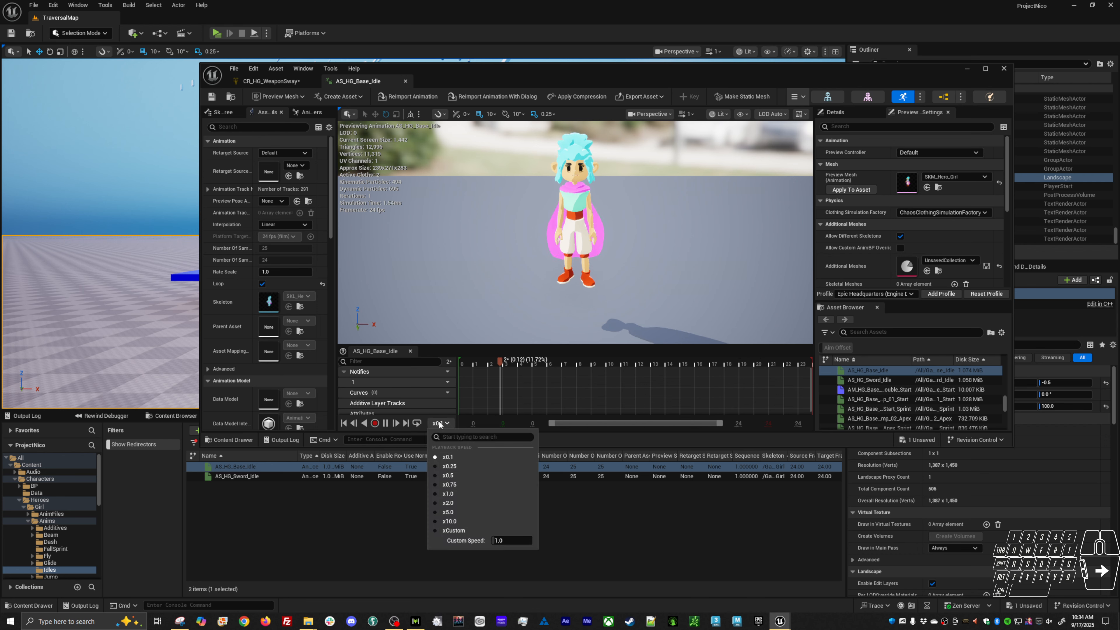
left_click(448, 493)
left_click(579, 362)
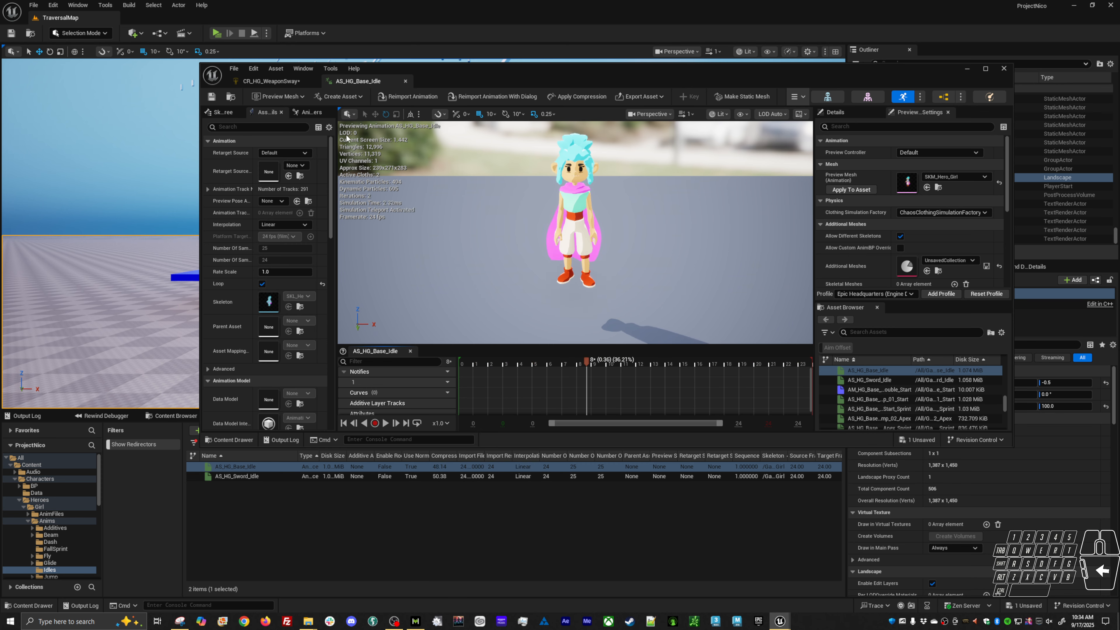
- Return to the CR_HG_WeaponSway graph and shift the Modulo and Accumulated Time nodes slightly to the right
left_click(271, 81)
right_click_drag(588, 232, 473, 226)
scroll(482, 248, "down", 6)
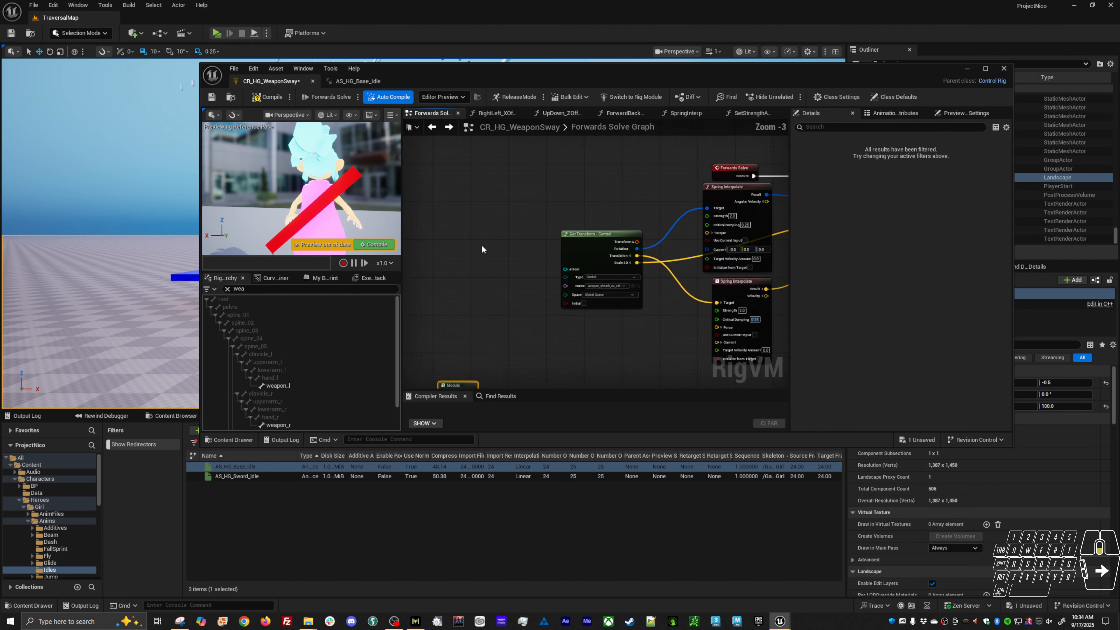
right_click_drag(475, 302, 550, 255)
scroll(487, 228, "up", 7)
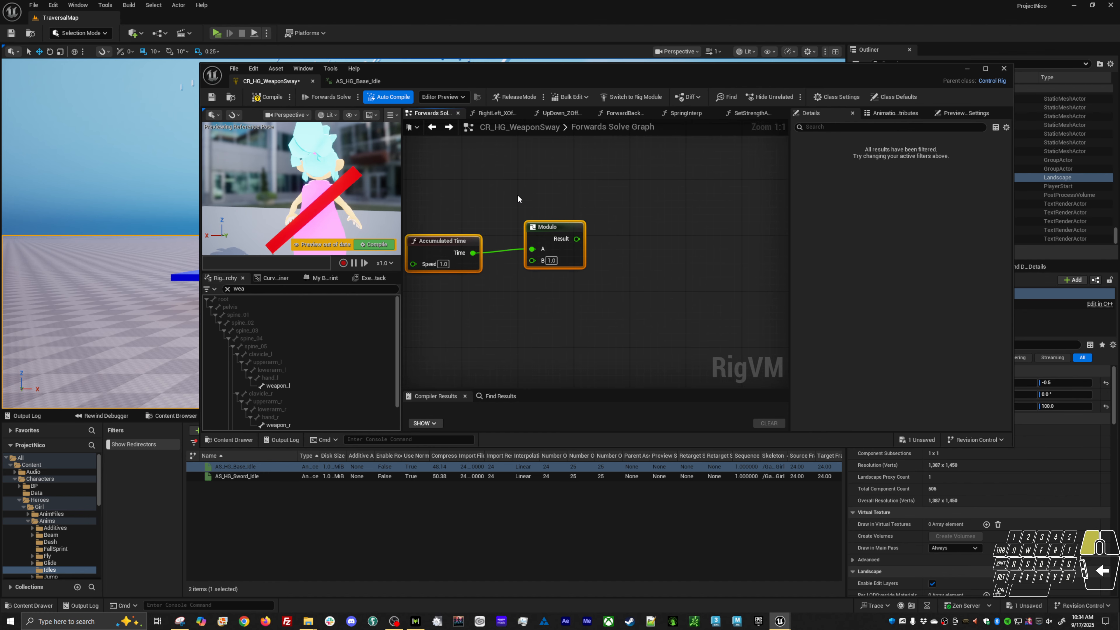
left_click(555, 255)
left_click_drag(556, 223, 577, 231)
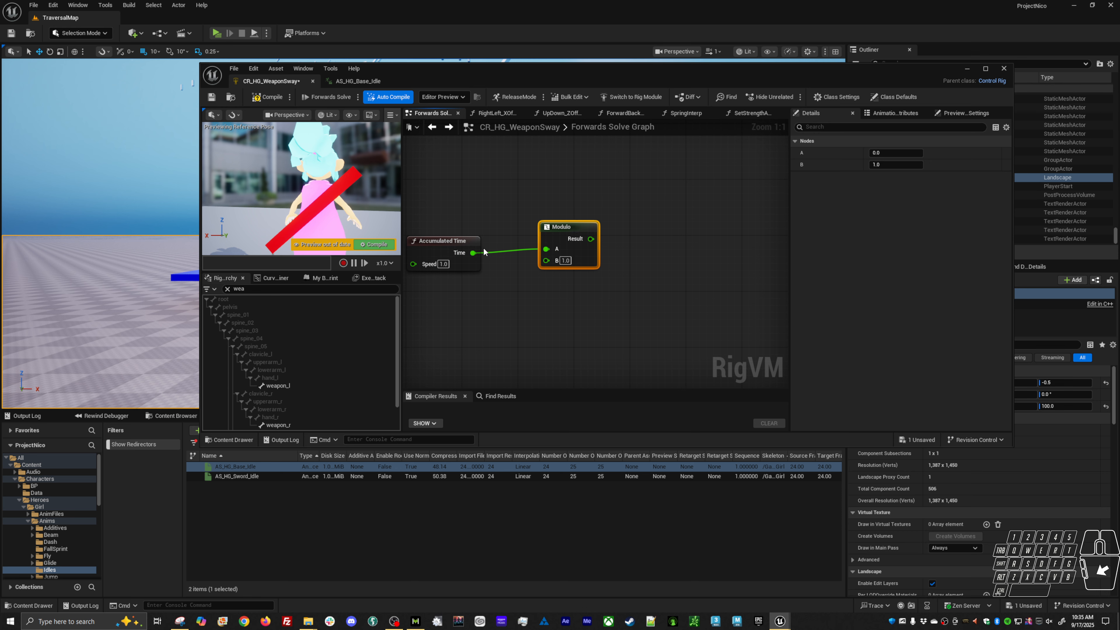
mouse_move(446, 241)
left_mouse_down()
mouse_move(481, 240)
mouse_move(468, 240)
left_mouse_up()
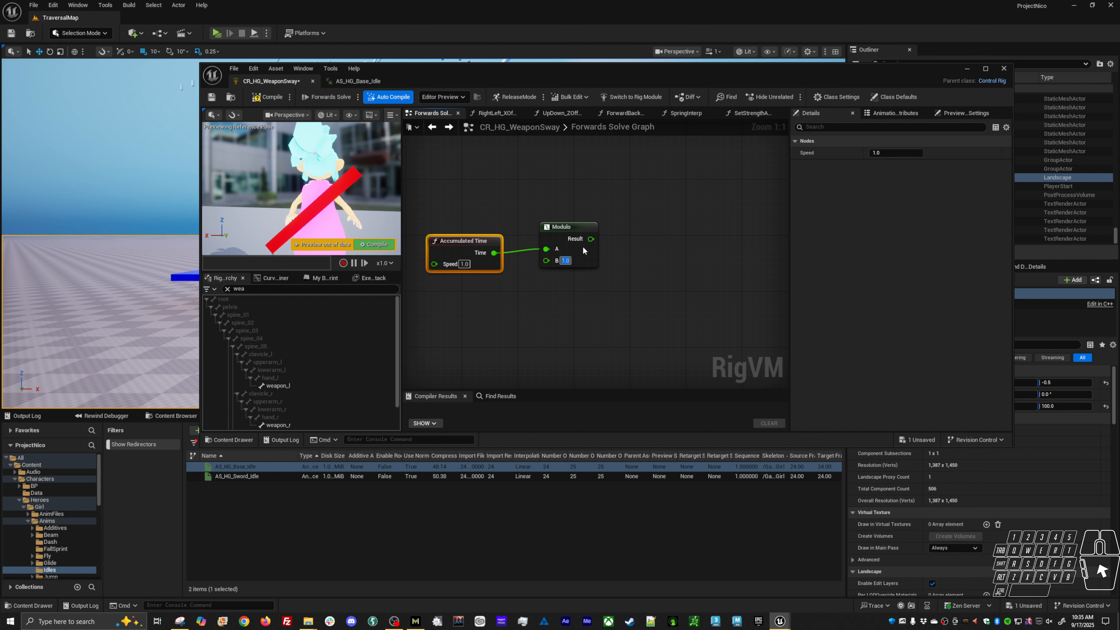
left_click(571, 239)
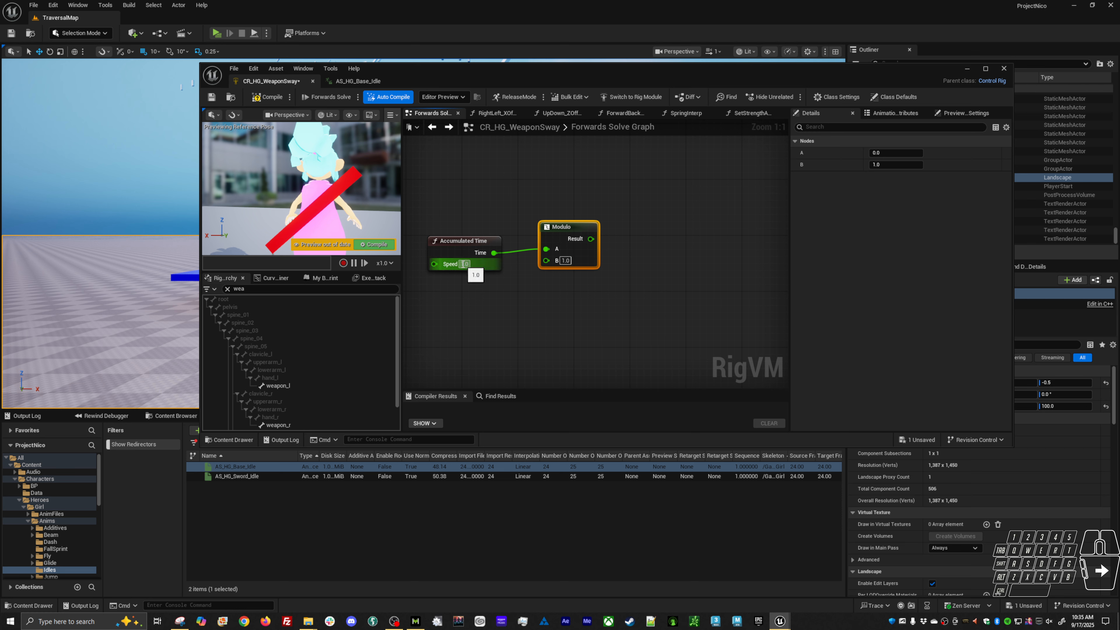
- Try a Speed of 0.2 on the Accumulated Time node and set it back to 1.0
left_click_drag(490, 247, 483, 240)
left_click(458, 258)
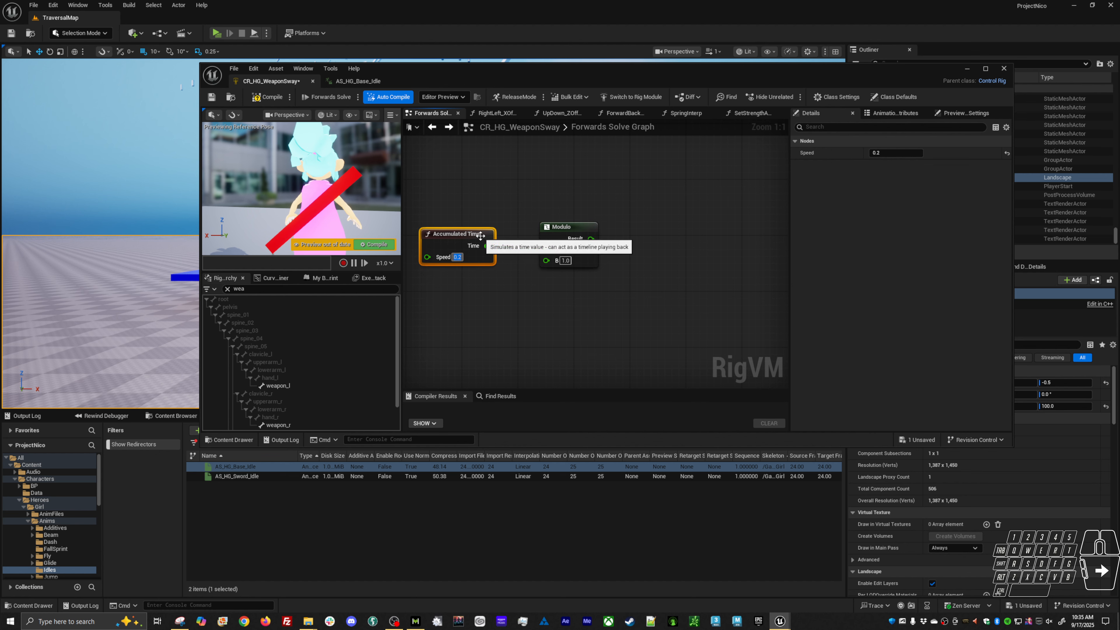
left_click_drag(546, 248, 466, 250)
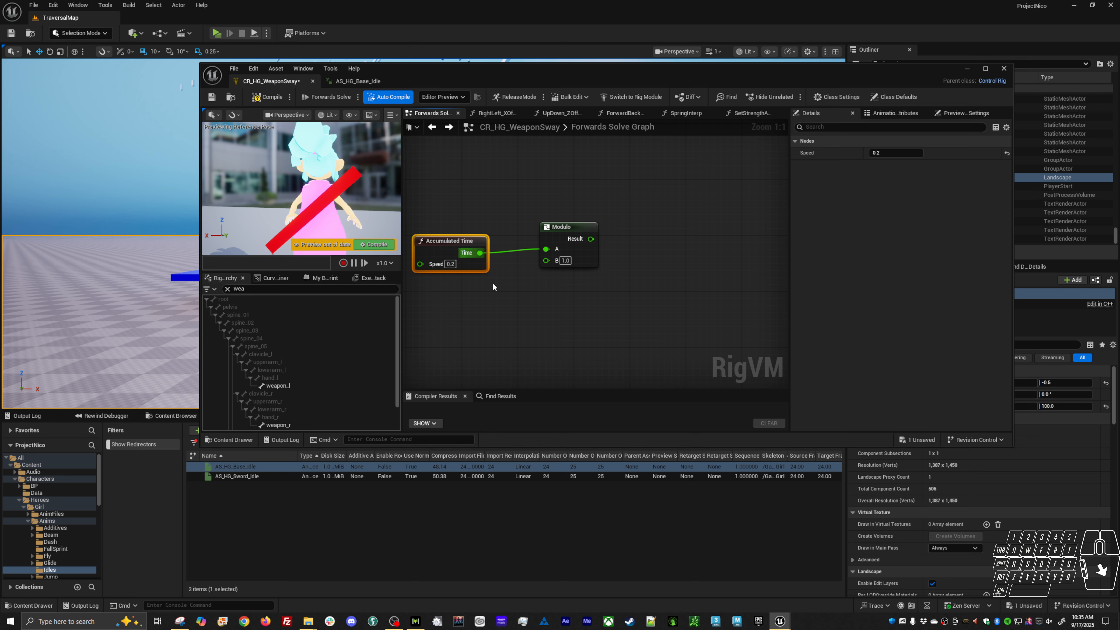
left_click(453, 263)
type("1")
key("Return")
- Bring the Modulo and Accumulated Time nodes slightly closer together
left_click_drag(561, 239, 555, 245)
left_click(558, 268)
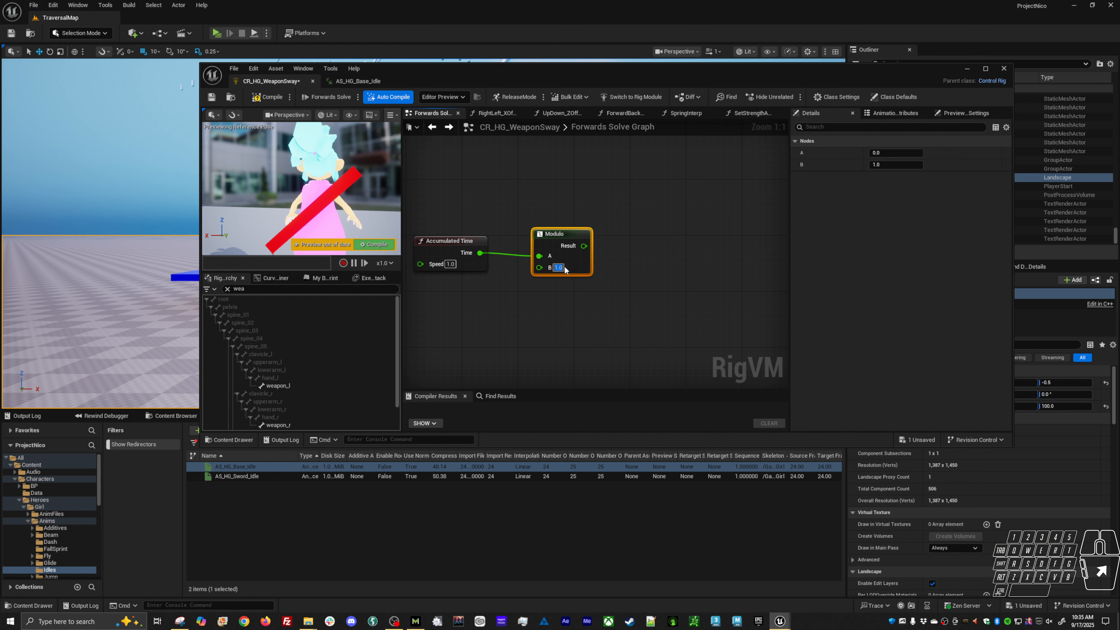
left_click_drag(561, 245, 561, 238)
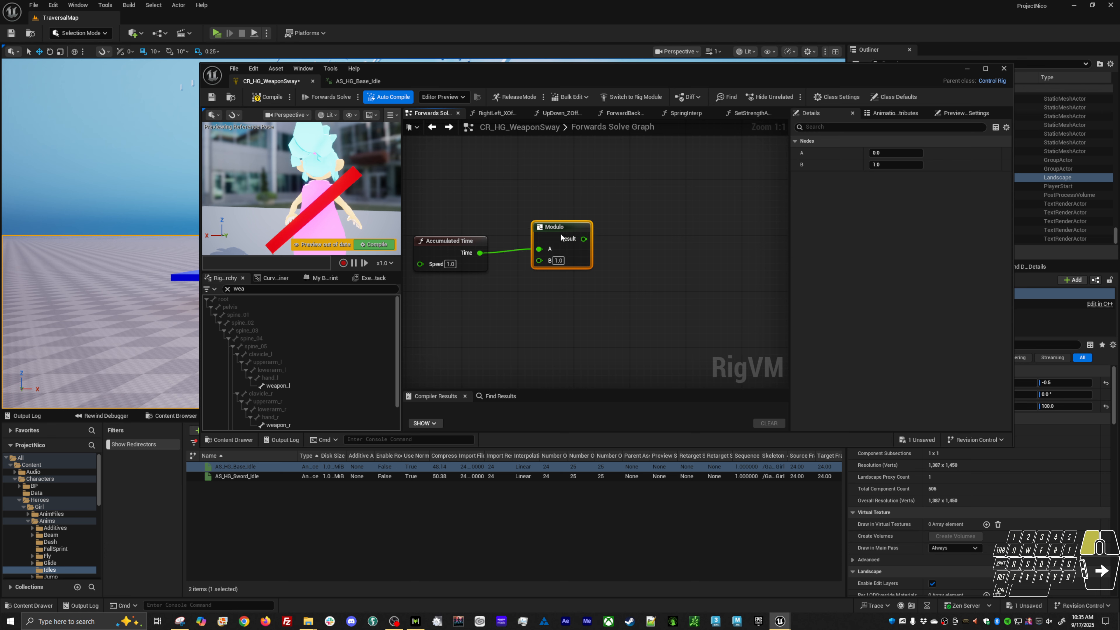
left_click(554, 265)
left_click_drag(546, 225, 537, 234)
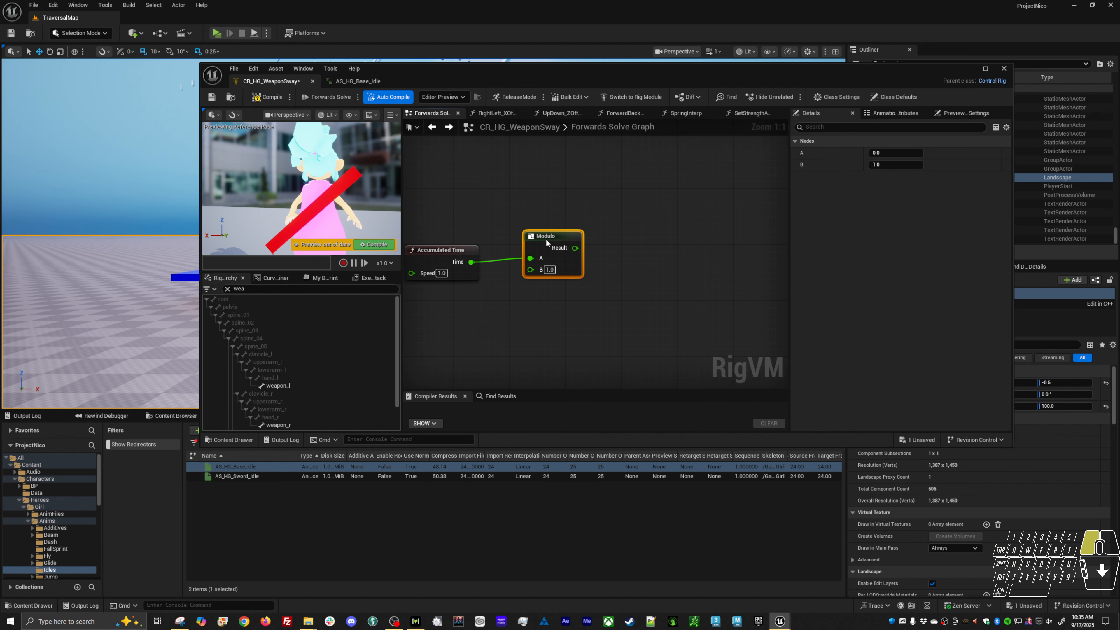
scroll(607, 257, "down", 10)
scroll(596, 265, "up", 10)
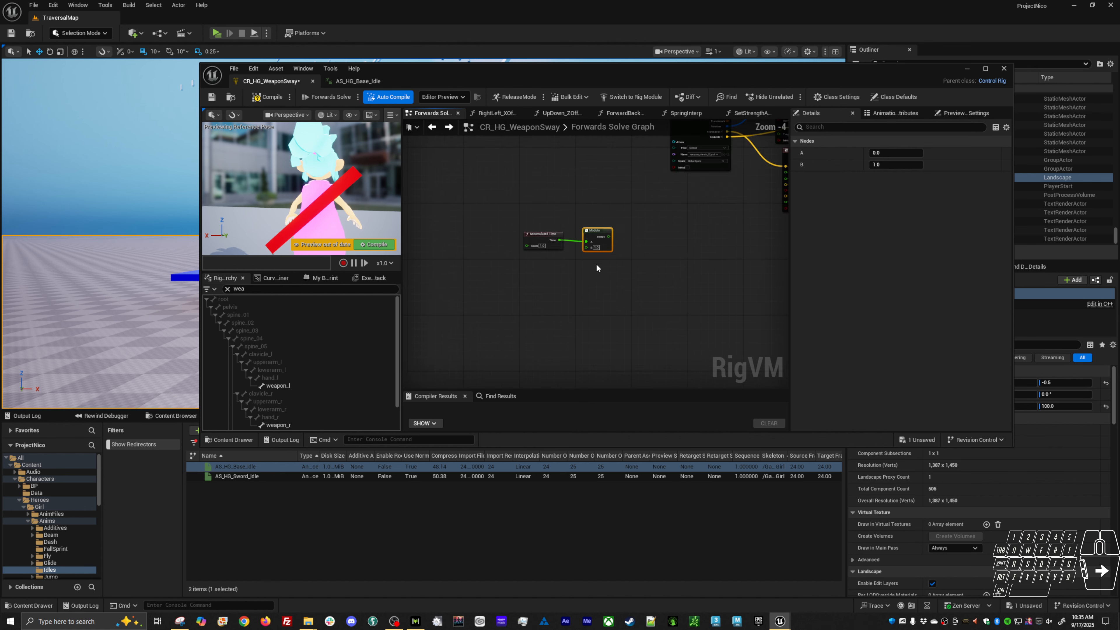
left_click_drag(489, 211, 484, 213)
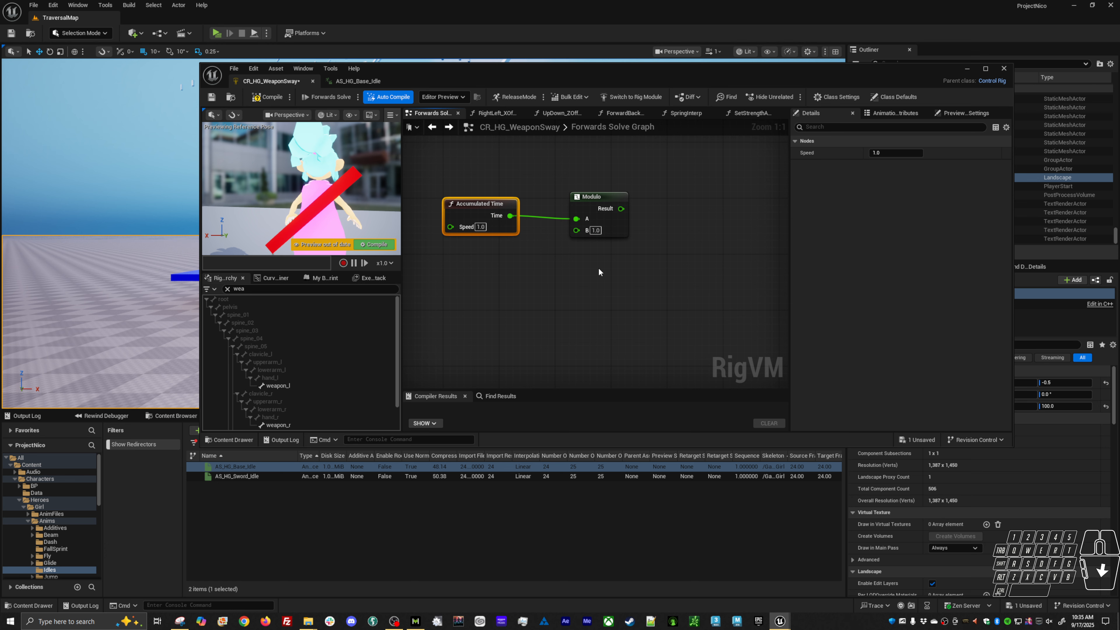
left_click_drag(488, 216, 497, 205)
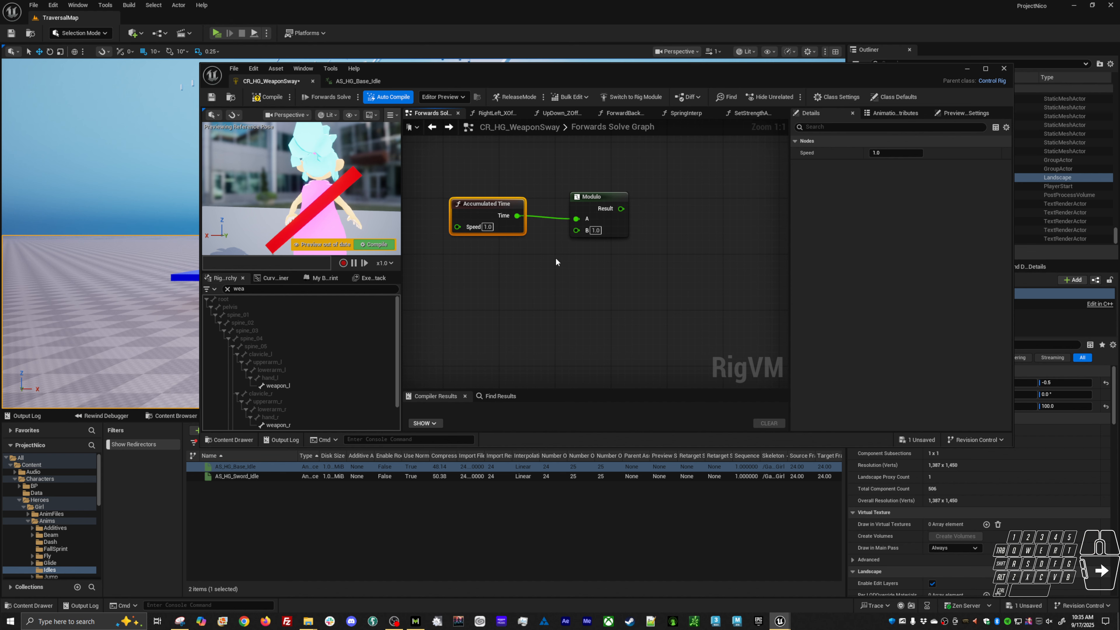
- Add an Evaluate Curve node driven by the Modulo node's Result and place it beside the Modulo node
right_click_drag(605, 277, 519, 281)
scroll(575, 287, "up", 1)
left_click_drag(519, 220, 556, 221)
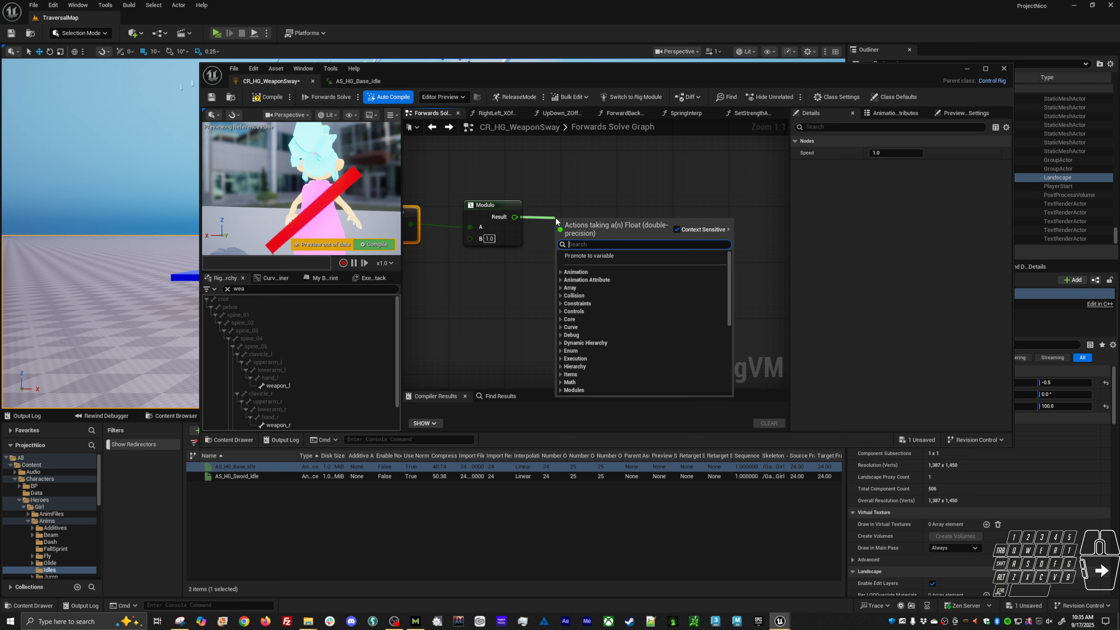
type("eval")
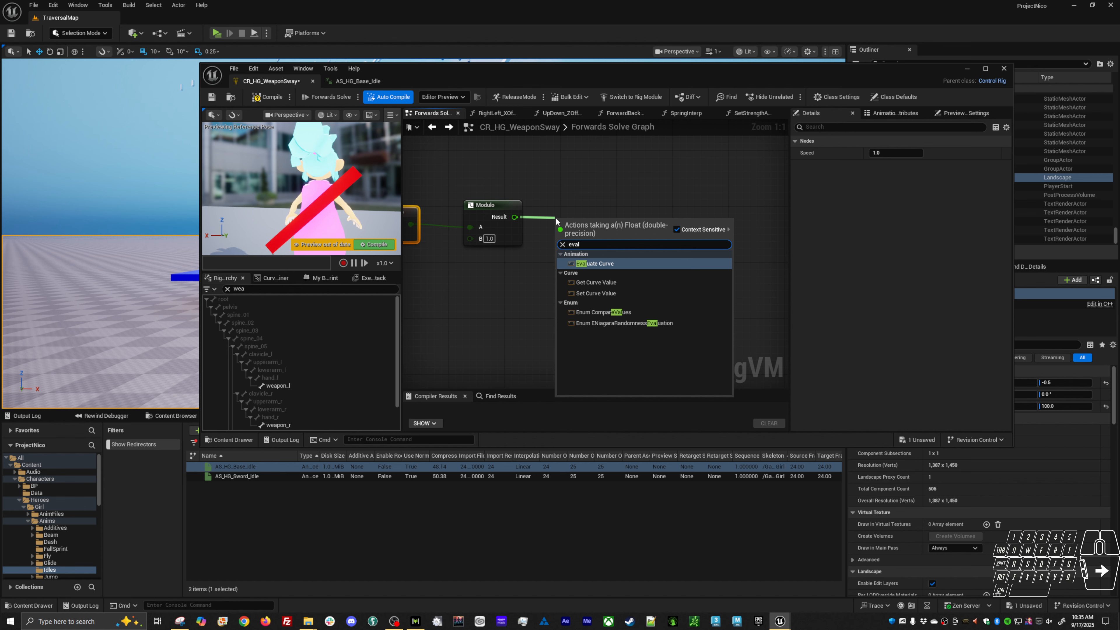
key("Return")
left_click_drag(635, 233, 638, 201)
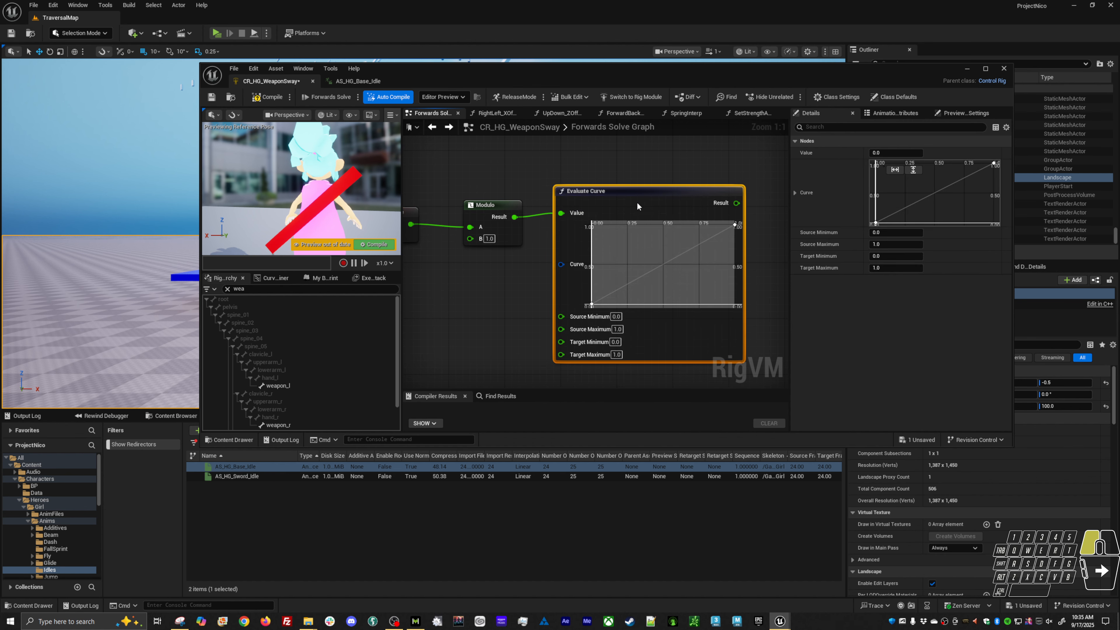
- Maximize the Control Rig editor window and shift the Modulo node slightly closer to the Accumulated Time node
right_click_drag(518, 265, 563, 267)
left_click_drag(532, 215, 518, 215)
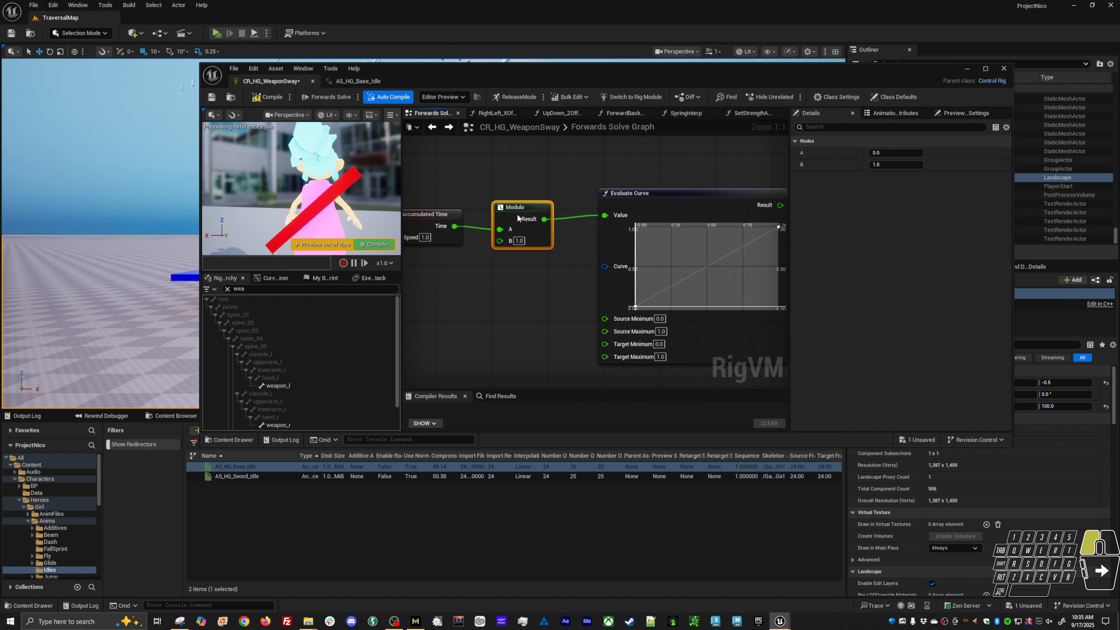
left_click_drag(527, 83, 335, 58)
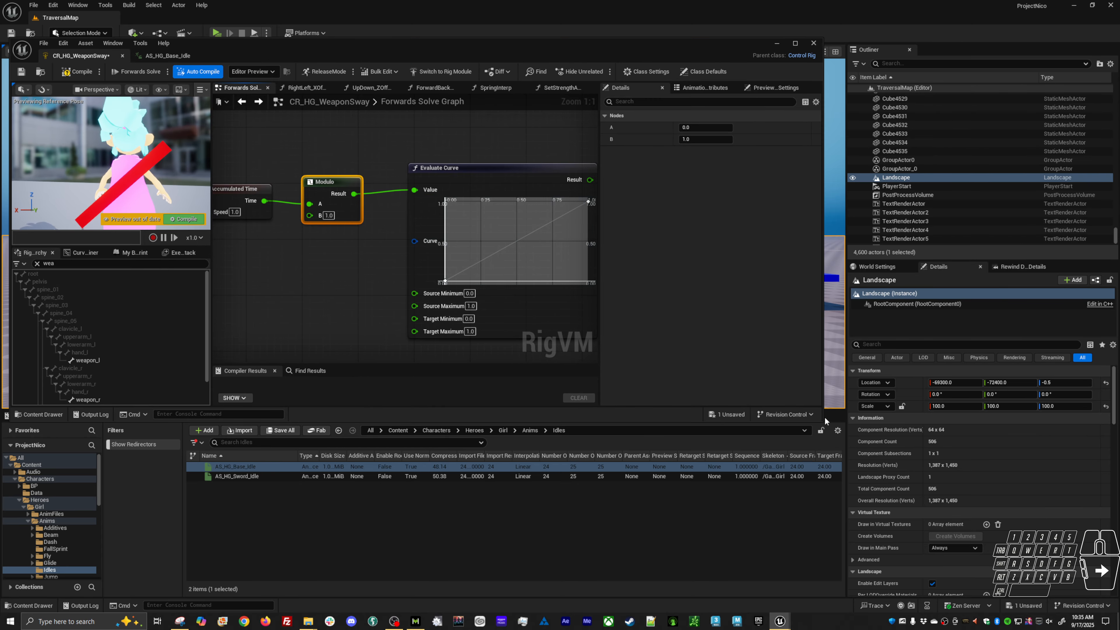
left_click_drag(823, 422, 1049, 534)
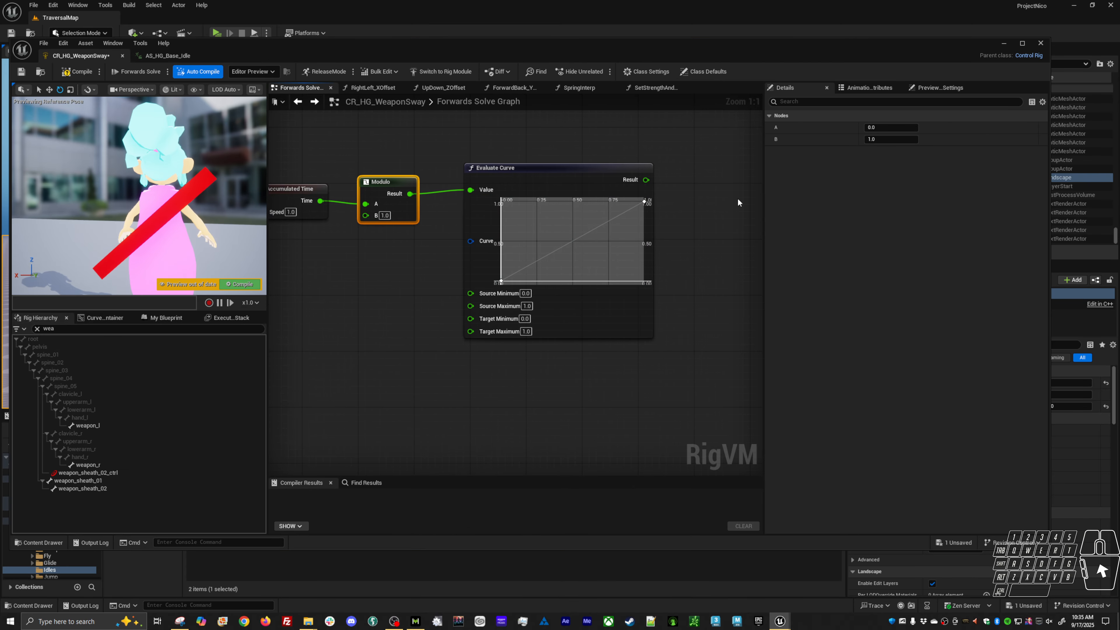
double_click(704, 46)
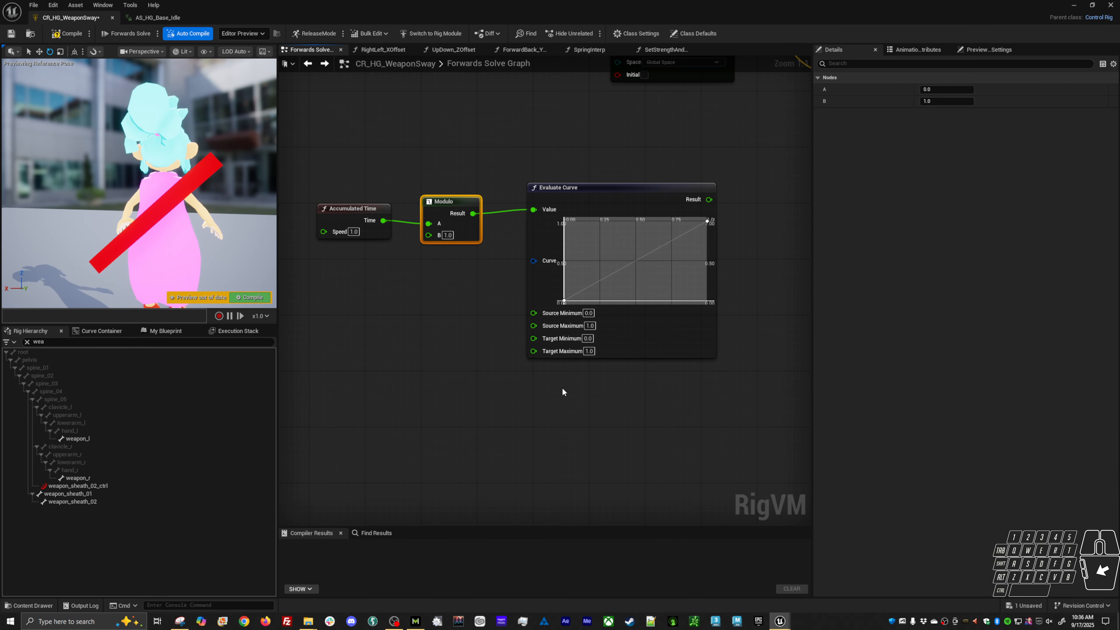
left_click_drag(438, 204, 436, 206)
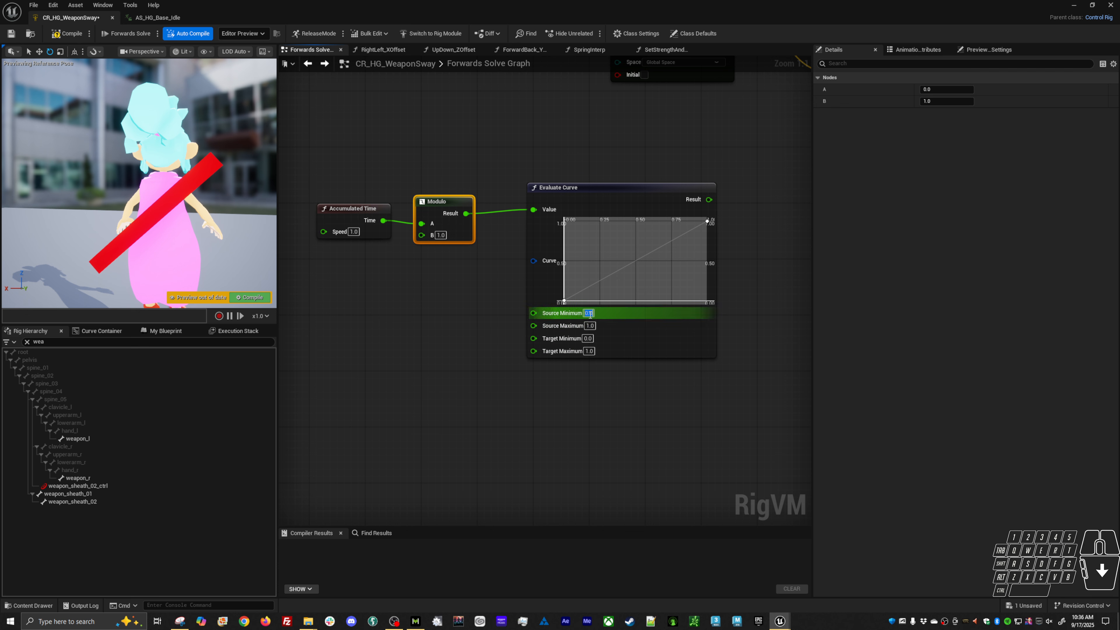
- Capture the Evaluate Curve node with Snipping Tool, sketch looping arcs and arrows over its curve graph, and discard the capture
left_click(590, 325)
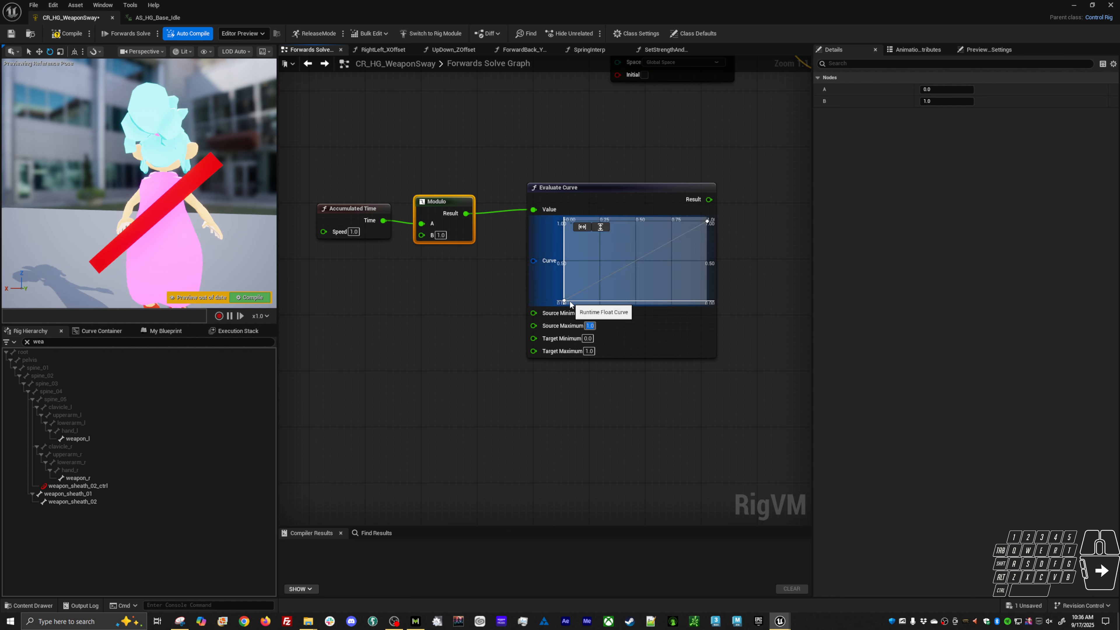
mouse_move(708, 222)
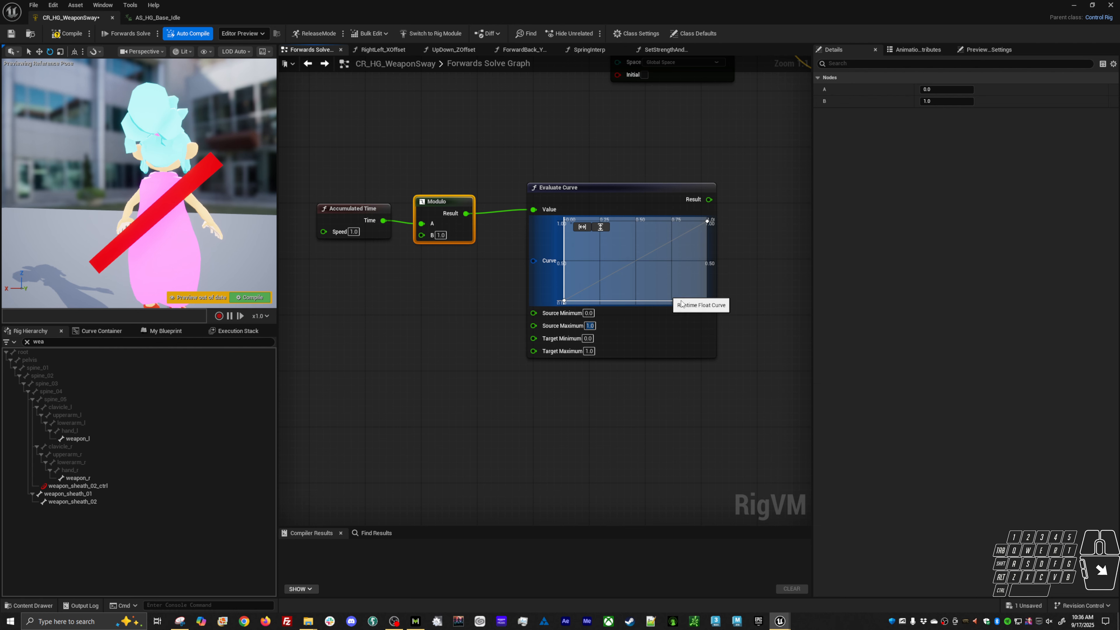
key("super+1")
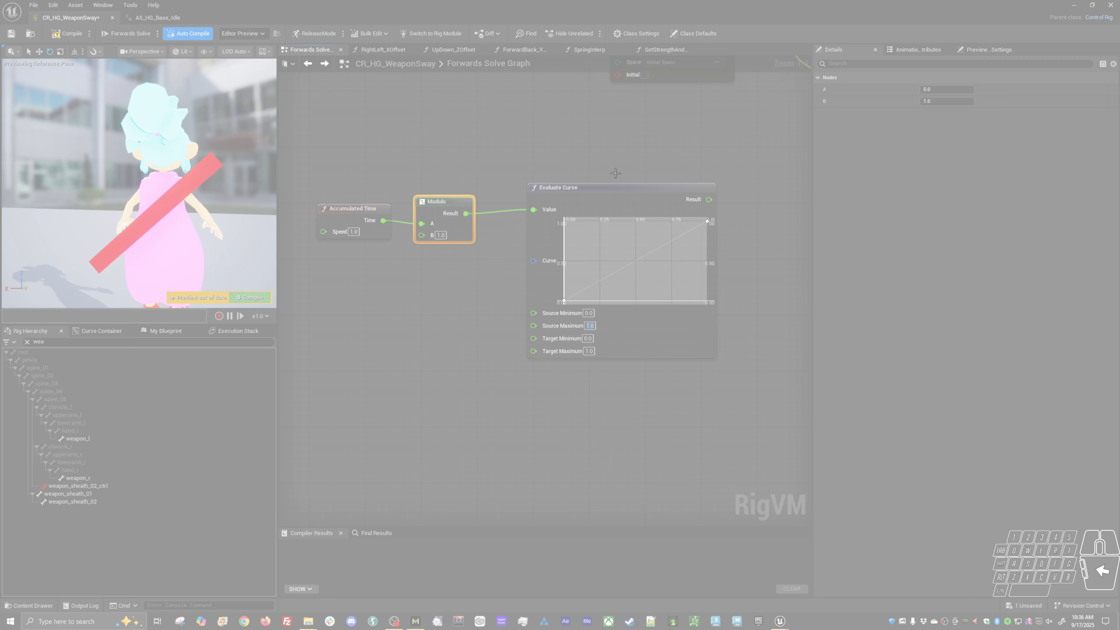
left_click_drag(501, 169, 768, 394)
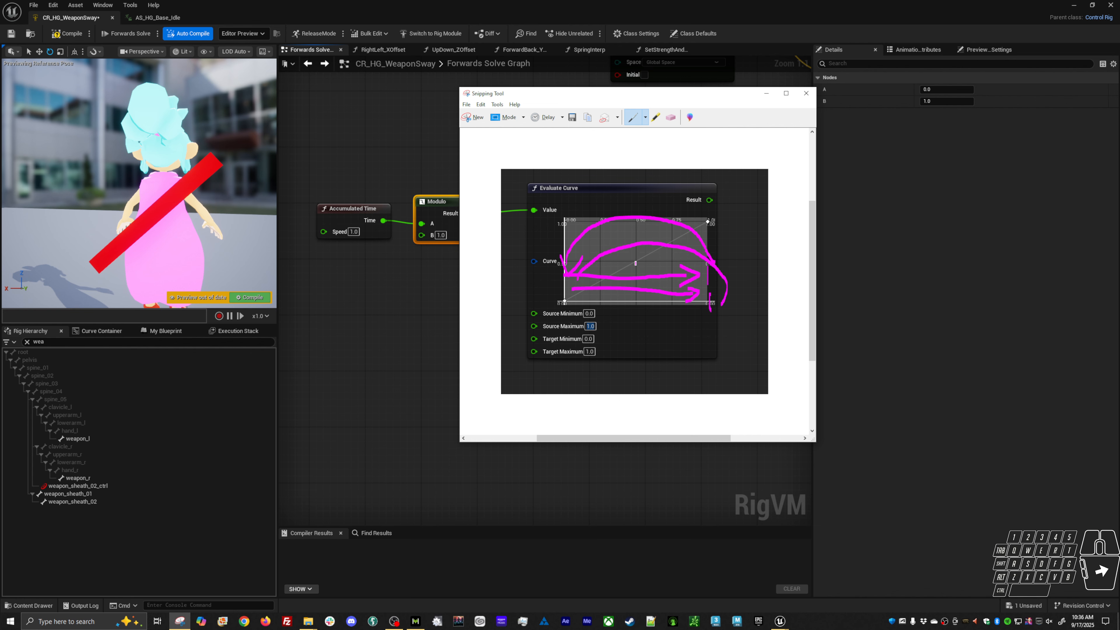
left_click(810, 96)
right_click_drag(582, 383, 561, 377)
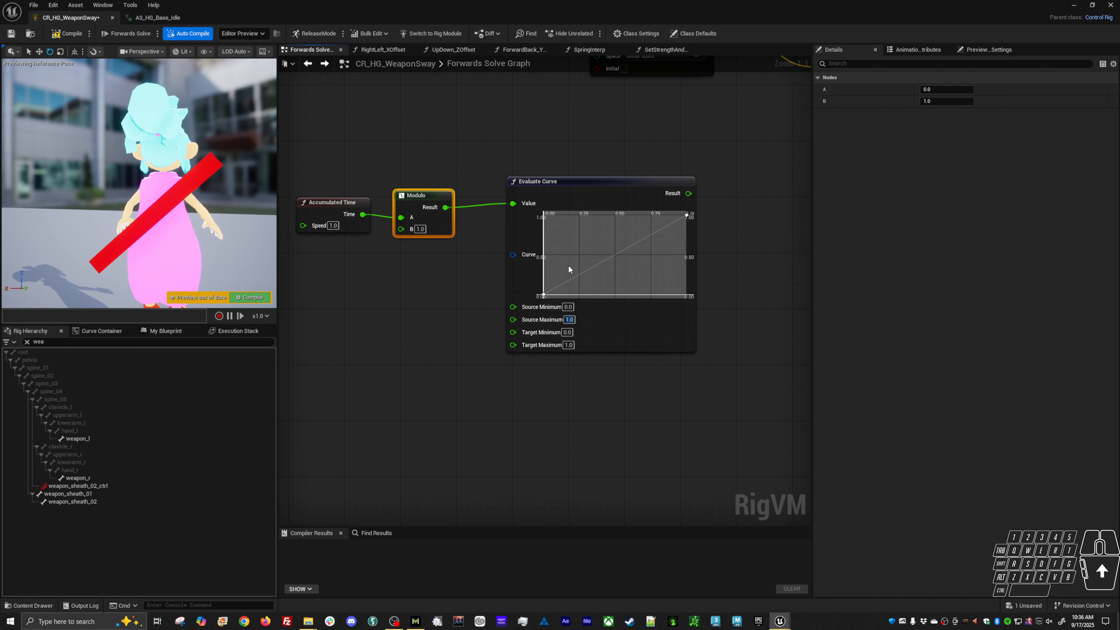
- Review the Evaluate Curve node's Target Minimum and Target Maximum and its full curve between the start and end keys
left_click(583, 189)
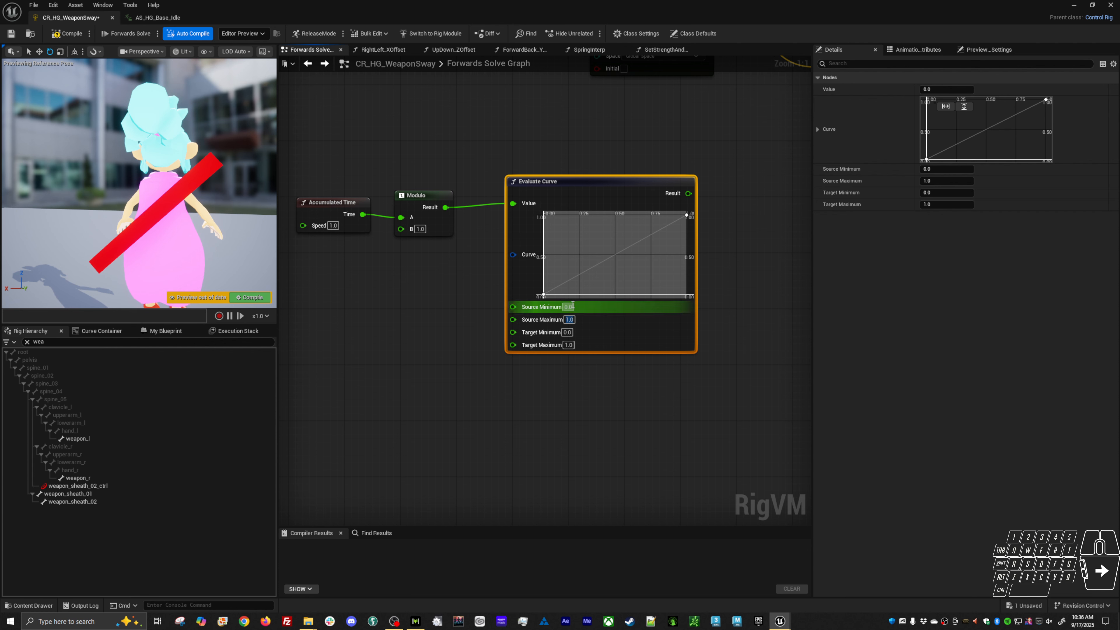
left_click(567, 332)
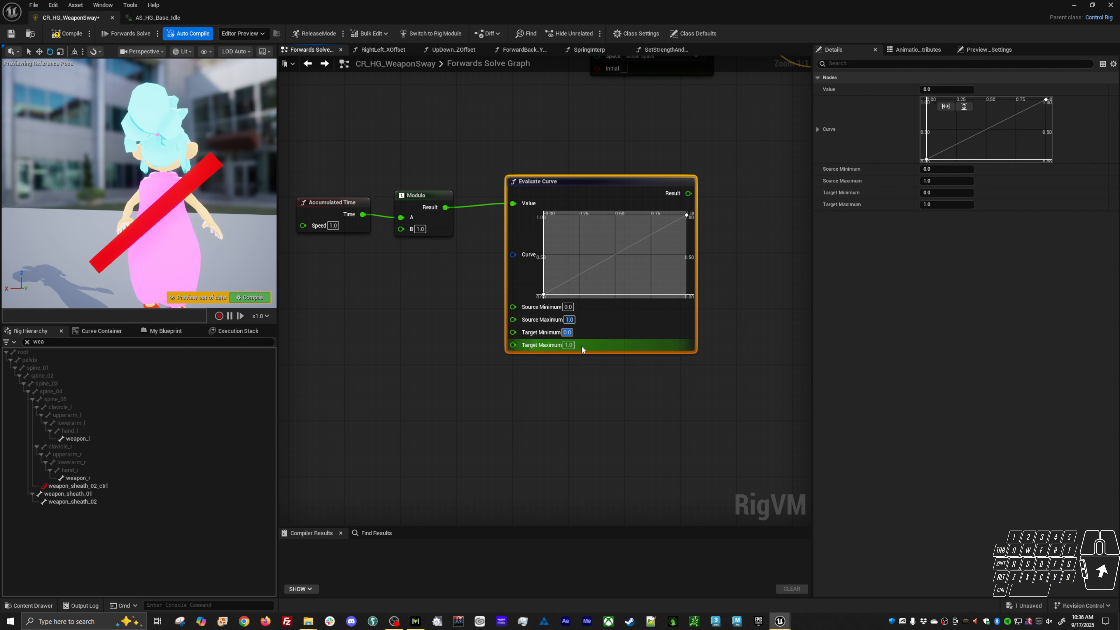
left_click(569, 345)
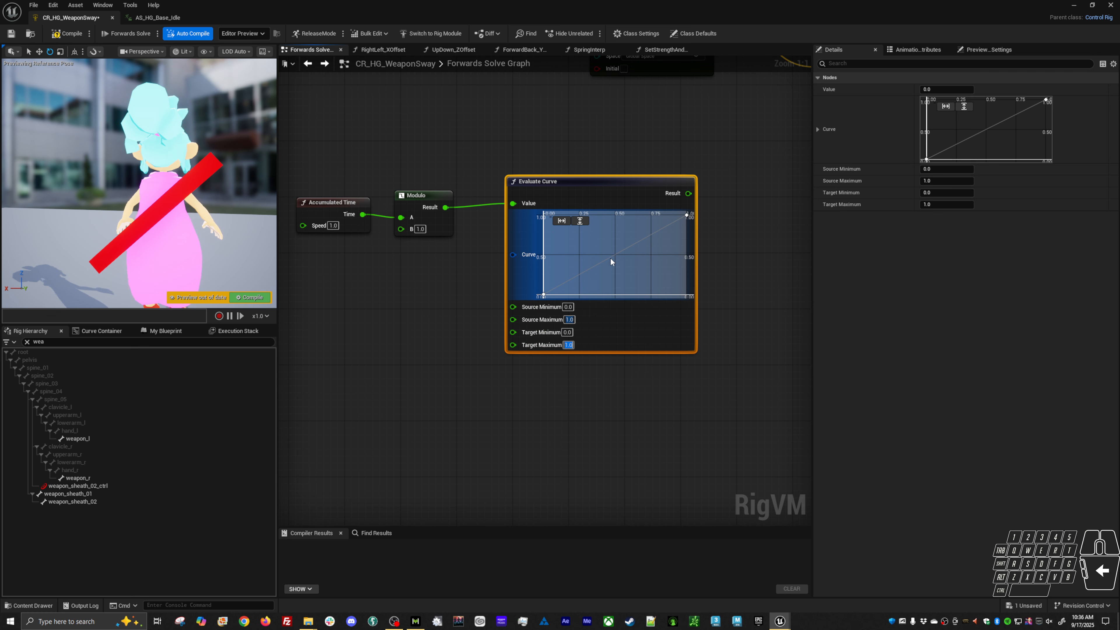
mouse_move(616, 258)
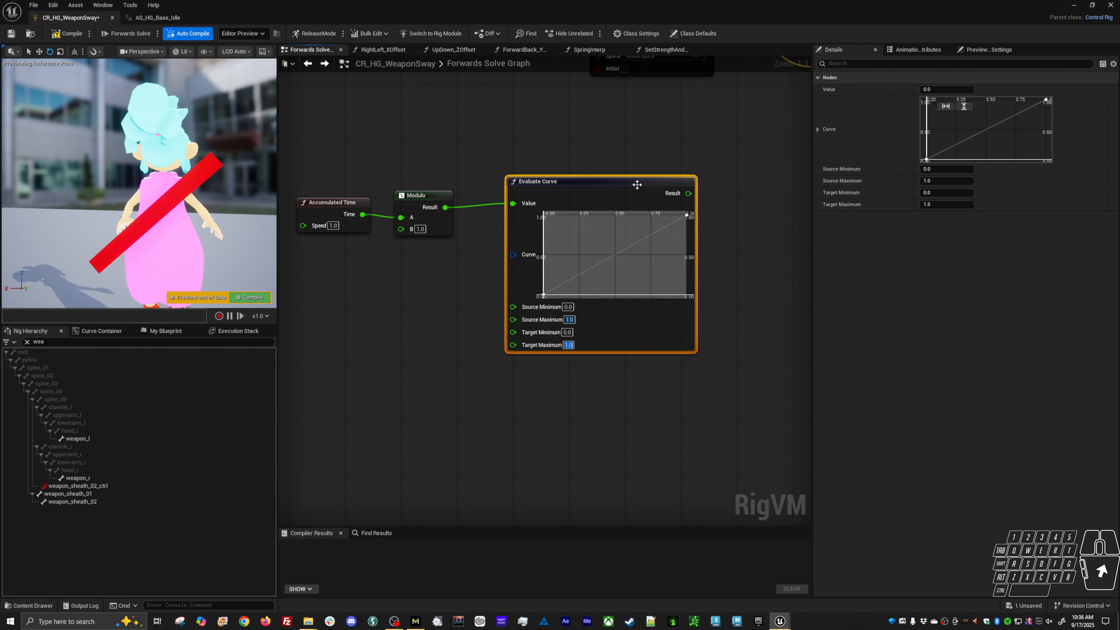
scroll(630, 241, "down", 4)
right_click_drag(630, 240, 616, 242)
right_click_drag(564, 283, 614, 293)
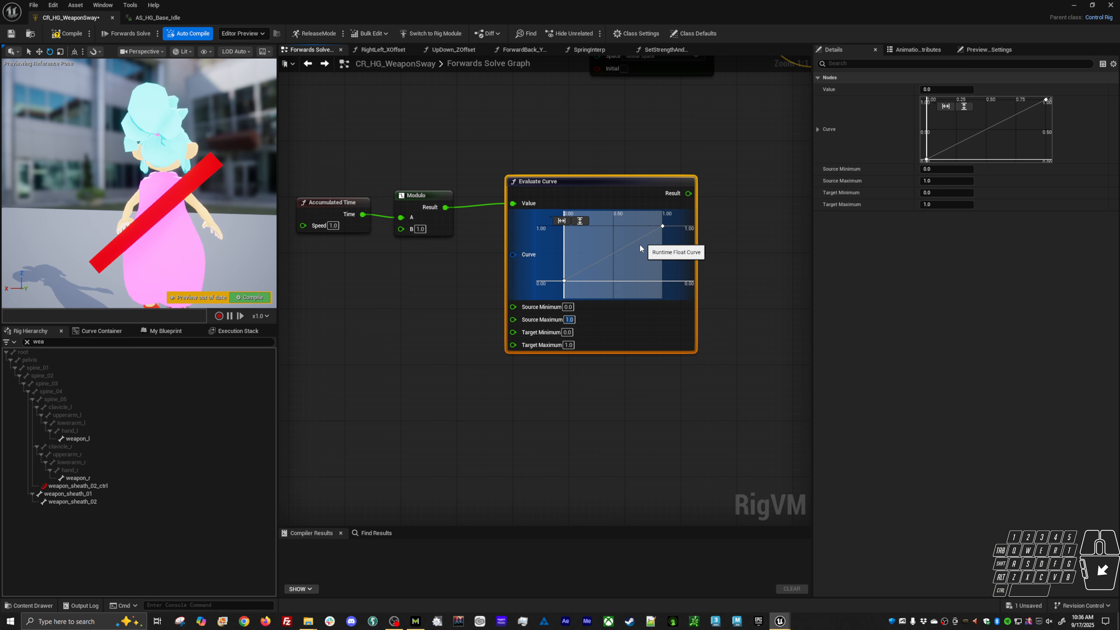
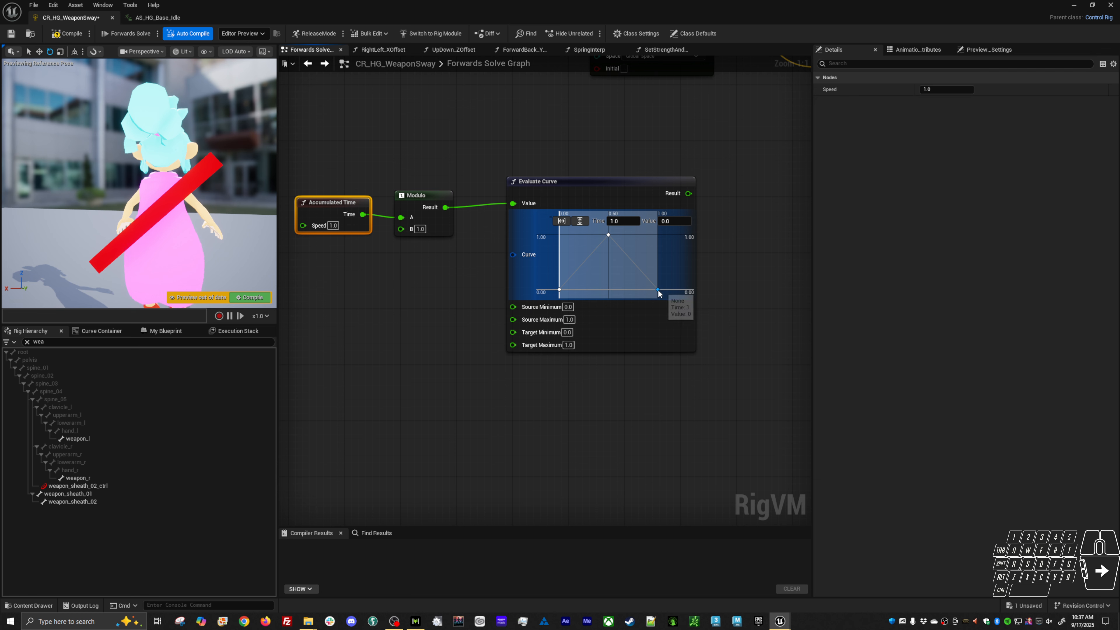
- Examine the triangular curve's surrounding value range together with the Evaluate Curve node's Target Minimum
left_click(669, 235)
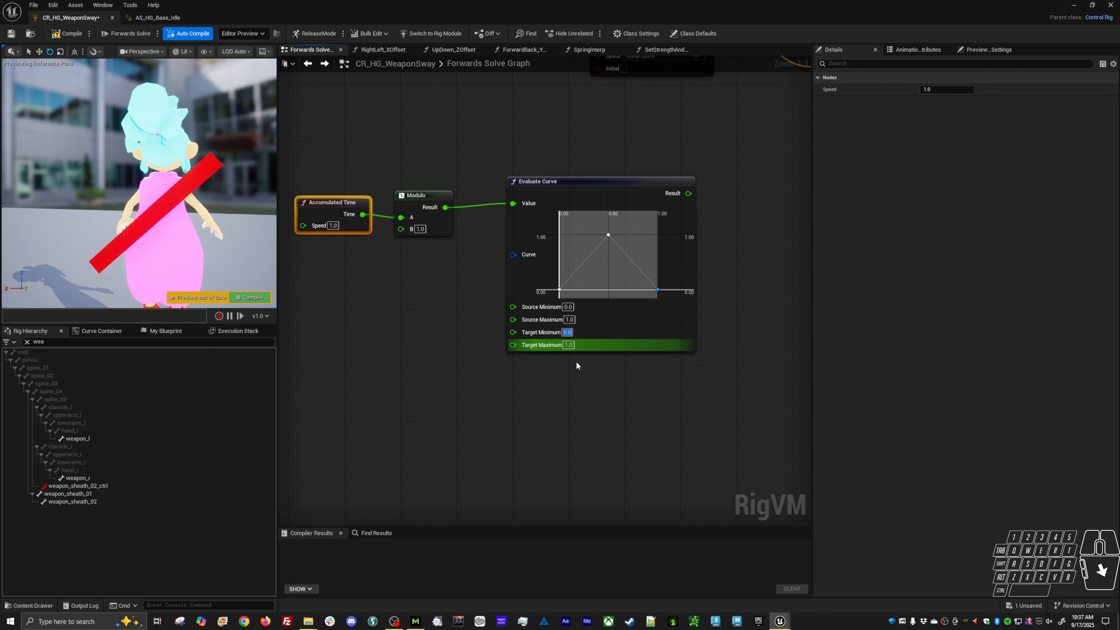
left_click(567, 333)
right_click_drag(607, 281, 570, 343)
right_click_drag(592, 287, 619, 267)
scroll(604, 269, "down", 10)
scroll(619, 267, "up", 4)
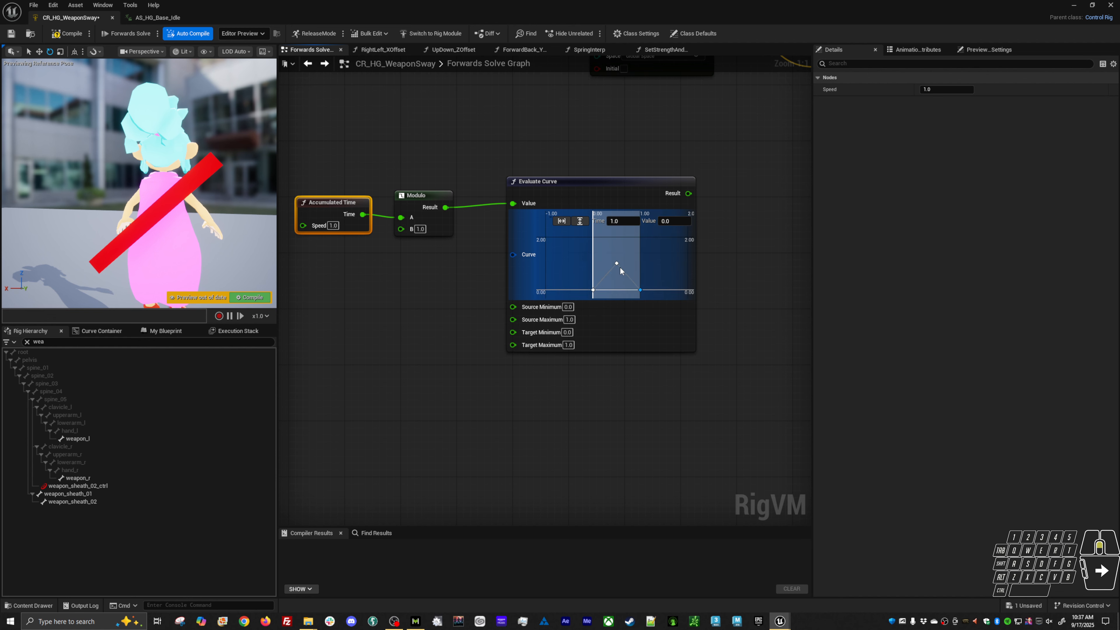
- Move the translation Spring Interpolate node aside and add a Math Add node fed by the Get Transform - Control node's Translation
right_click_drag(705, 265, 423, 475)
left_click_drag(569, 262, 688, 262)
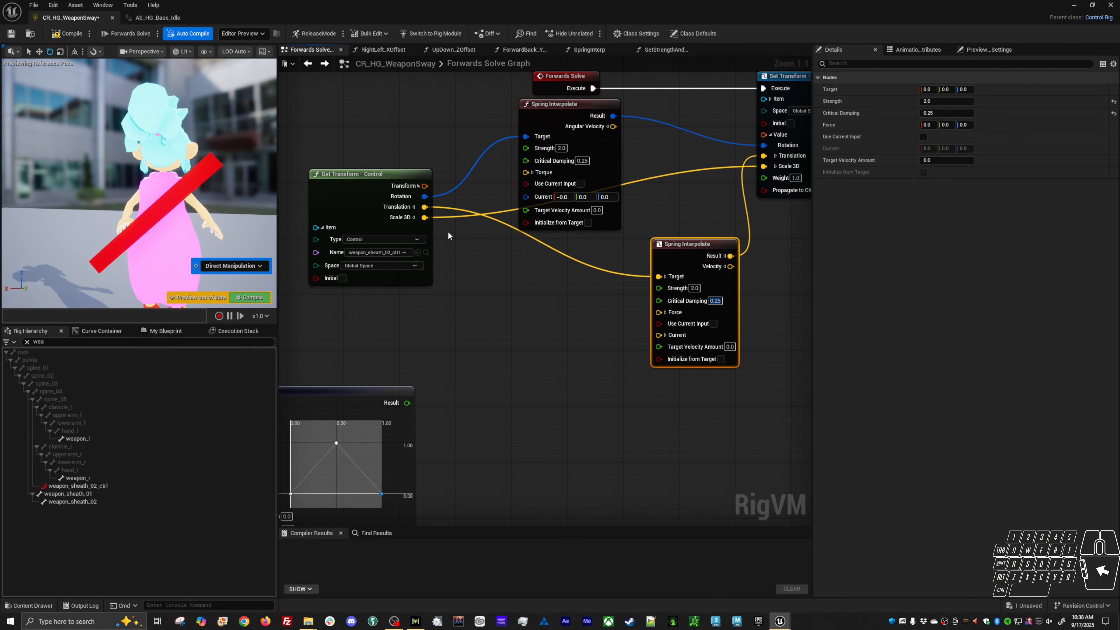
left_click_drag(424, 206, 485, 262)
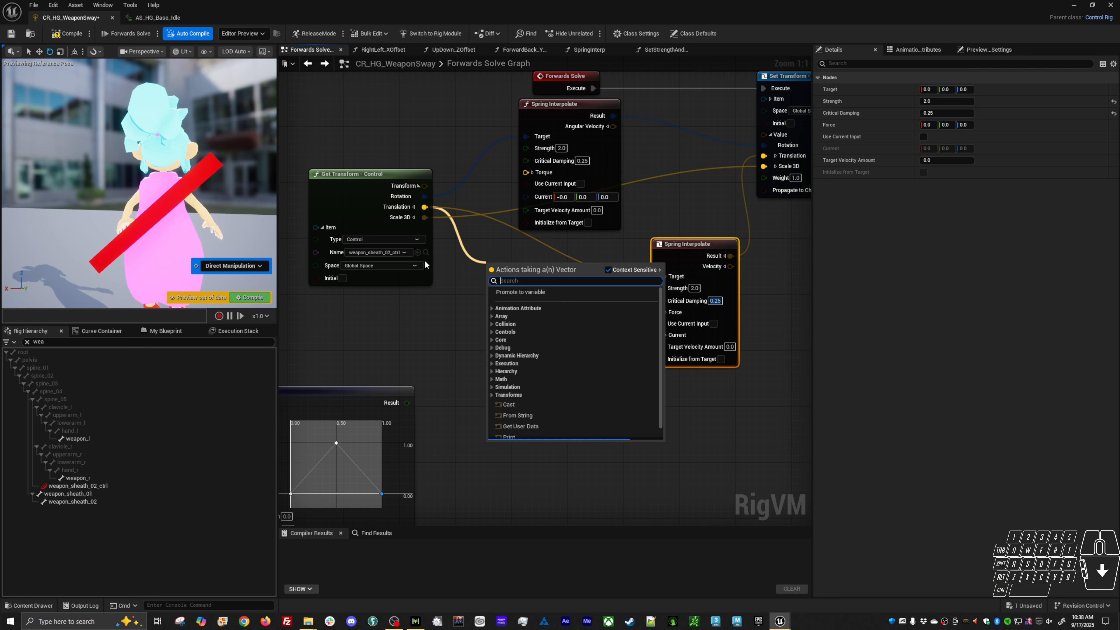
type("add")
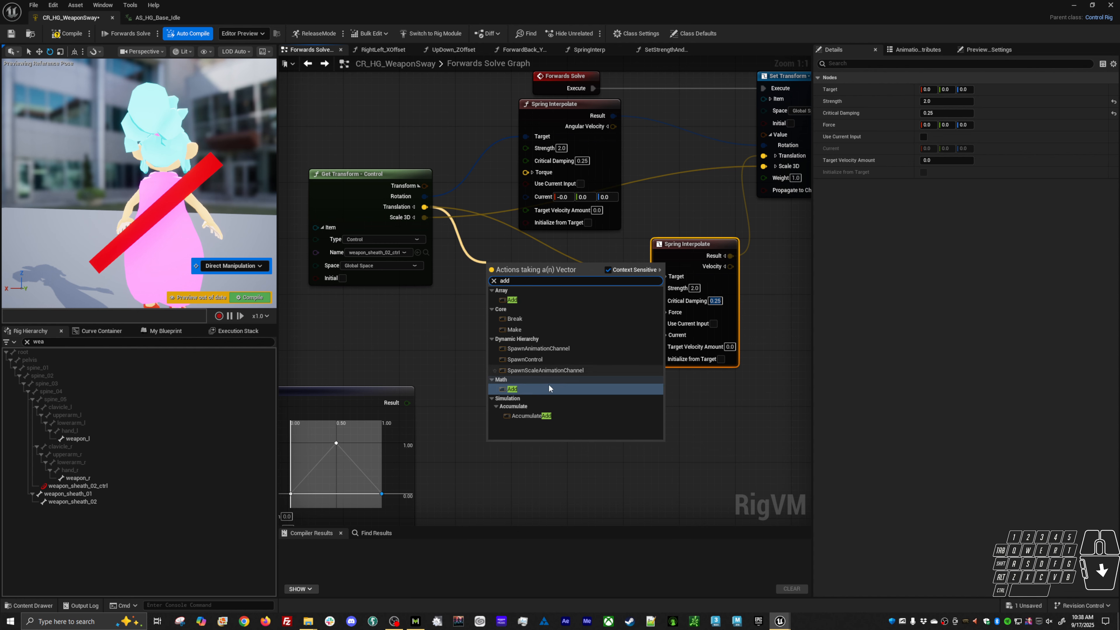
left_click(549, 386)
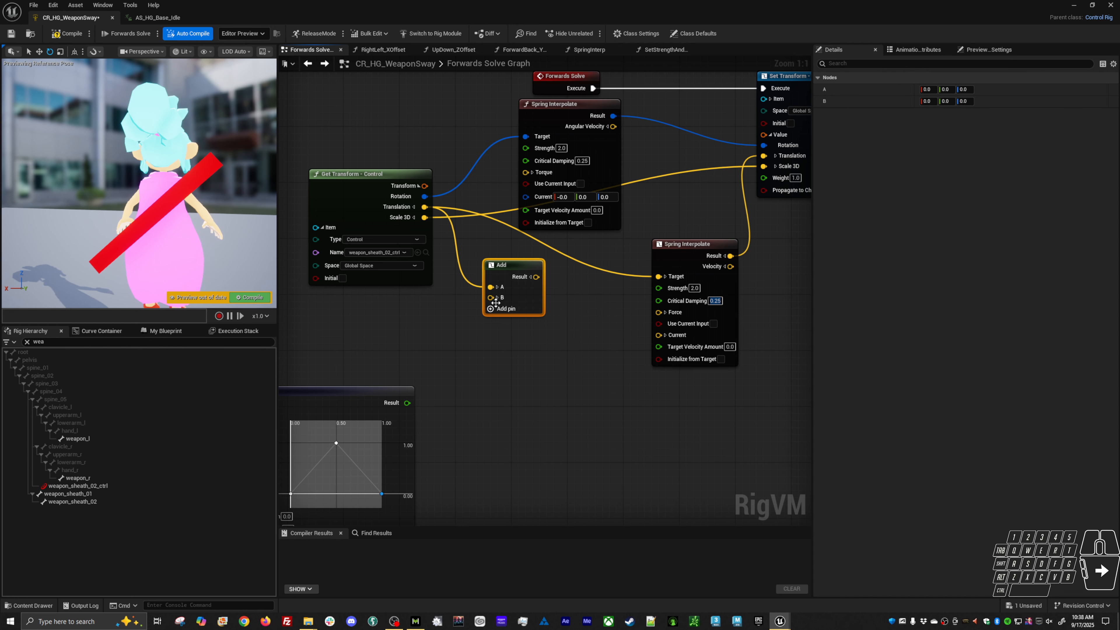
- Expand the Add node's B vector, connect its Result to the translation Spring Interpolate's Target, and place it between the two nodes
left_click(498, 298)
left_click_drag(535, 276, 659, 276)
left_click_drag(506, 273, 549, 273)
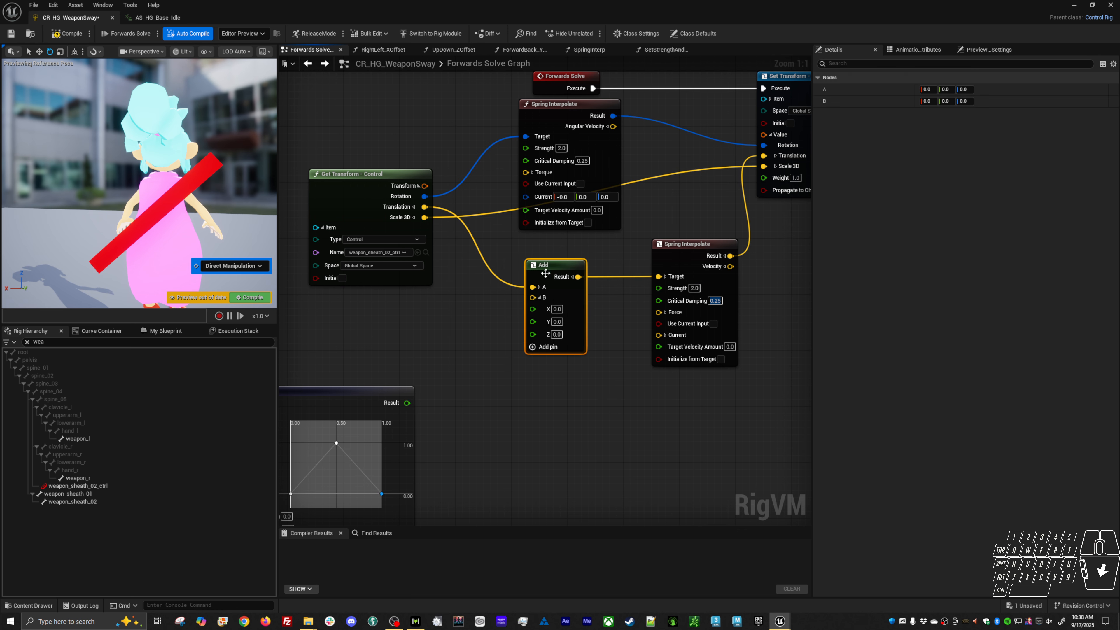
- Try driving the Add node's B X with the Evaluate Curve Result and break that link again
right_click_drag(544, 321, 641, 227)
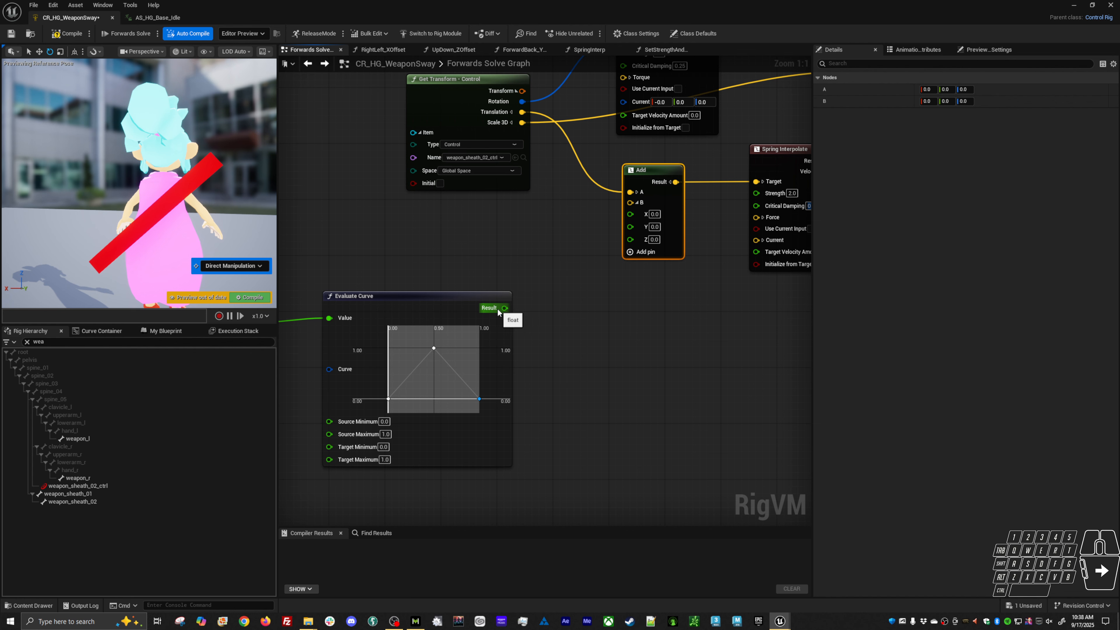
left_click_drag(504, 308, 630, 214)
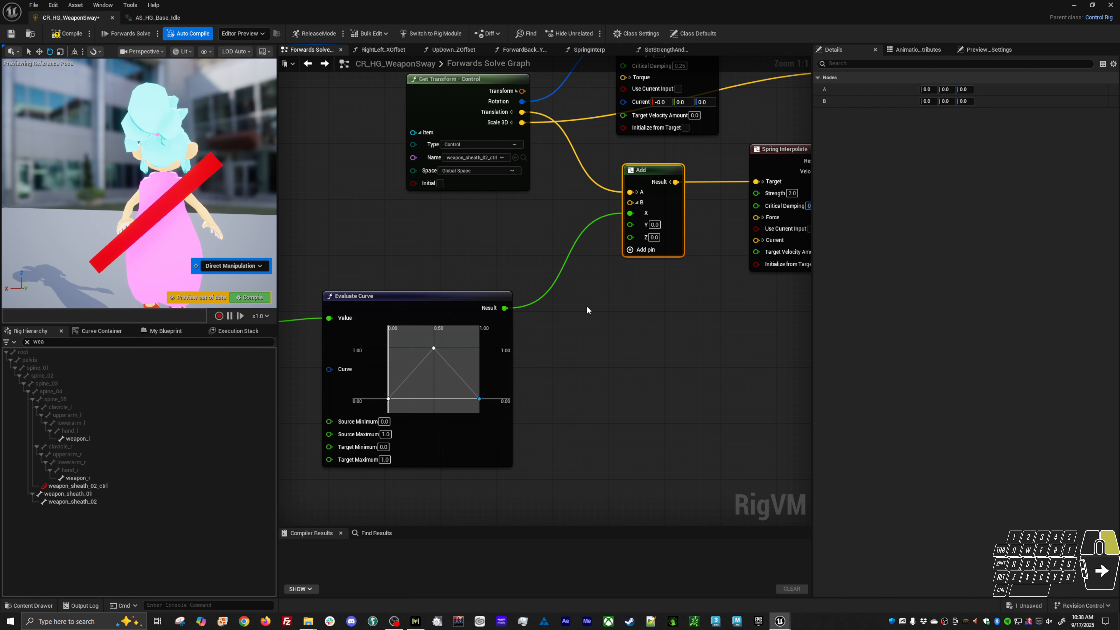
left_click(663, 211, "alt")
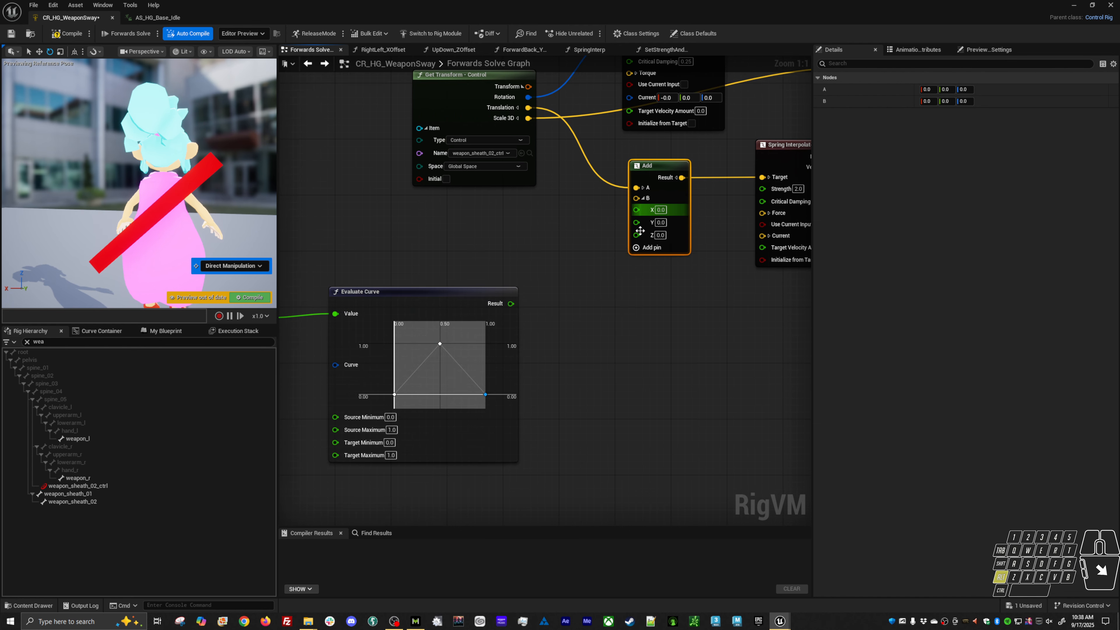
- Set the Add node's B X to 50 and test the weapon's offset in a running game preview beside the graph
left_click(662, 210)
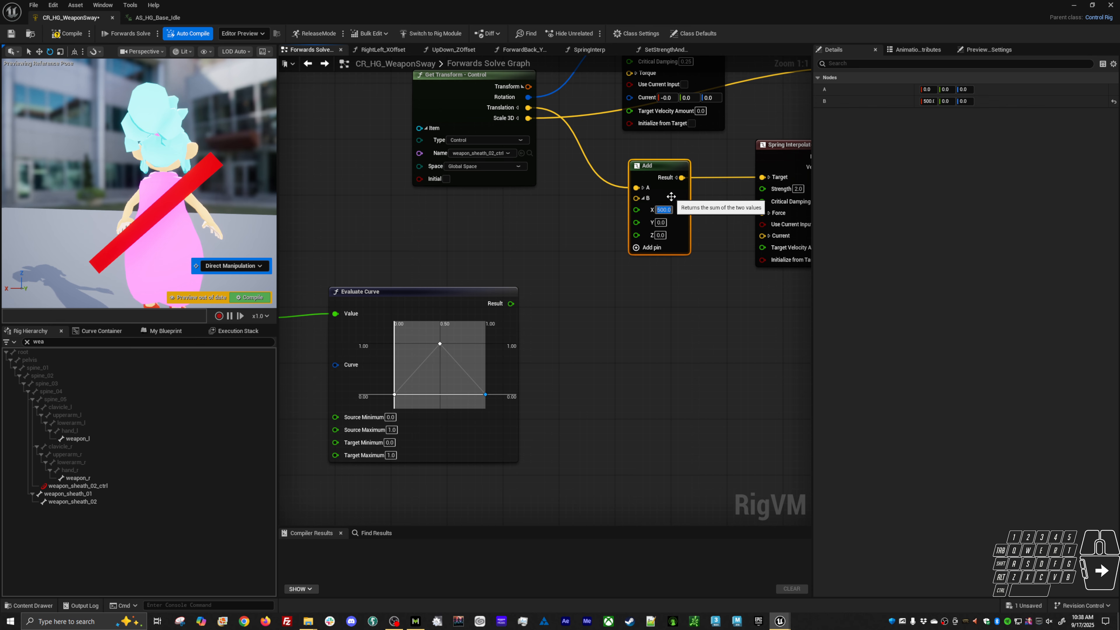
type("50")
key("Return")
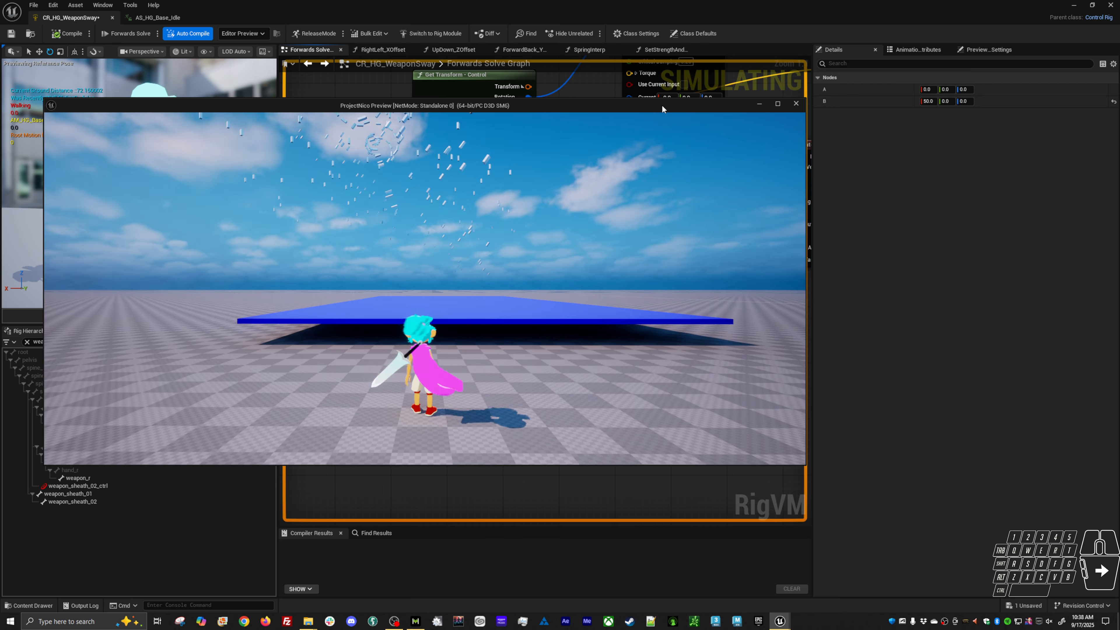
left_click(661, 105)
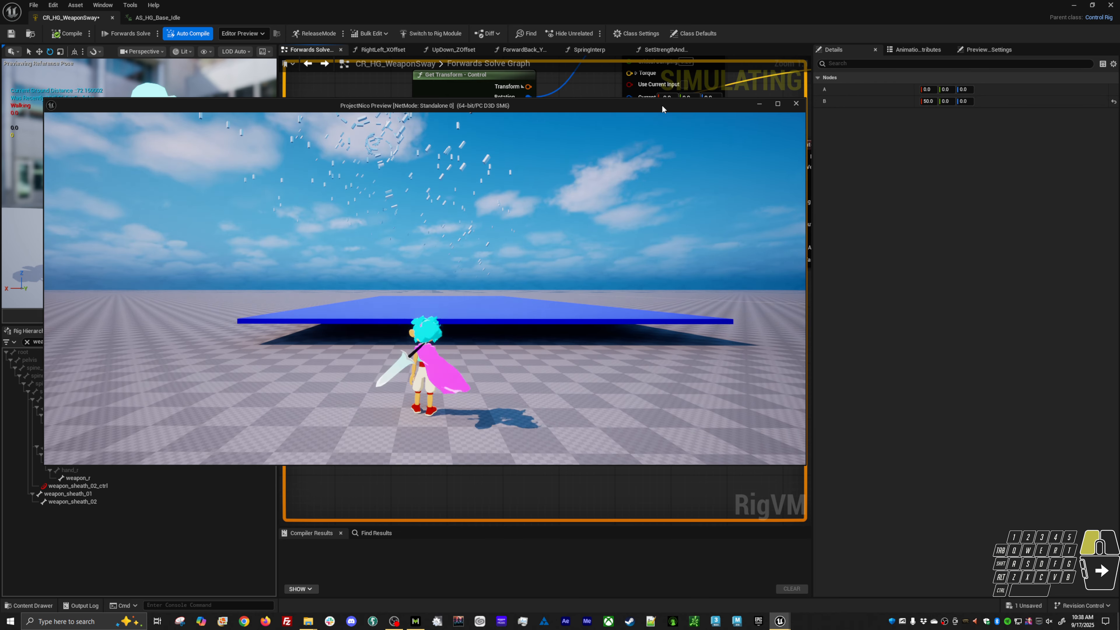
left_click_drag(662, 104, 683, 229)
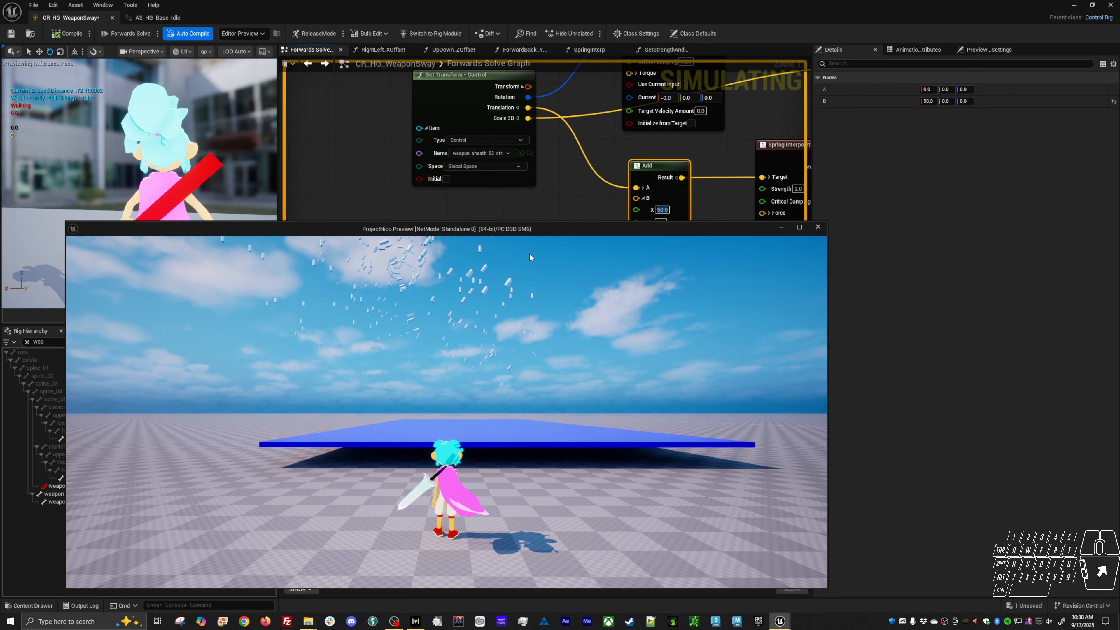
- Set the Add node's B X to -50.0 and check the weapon's offset in the running game preview
left_click(663, 210)
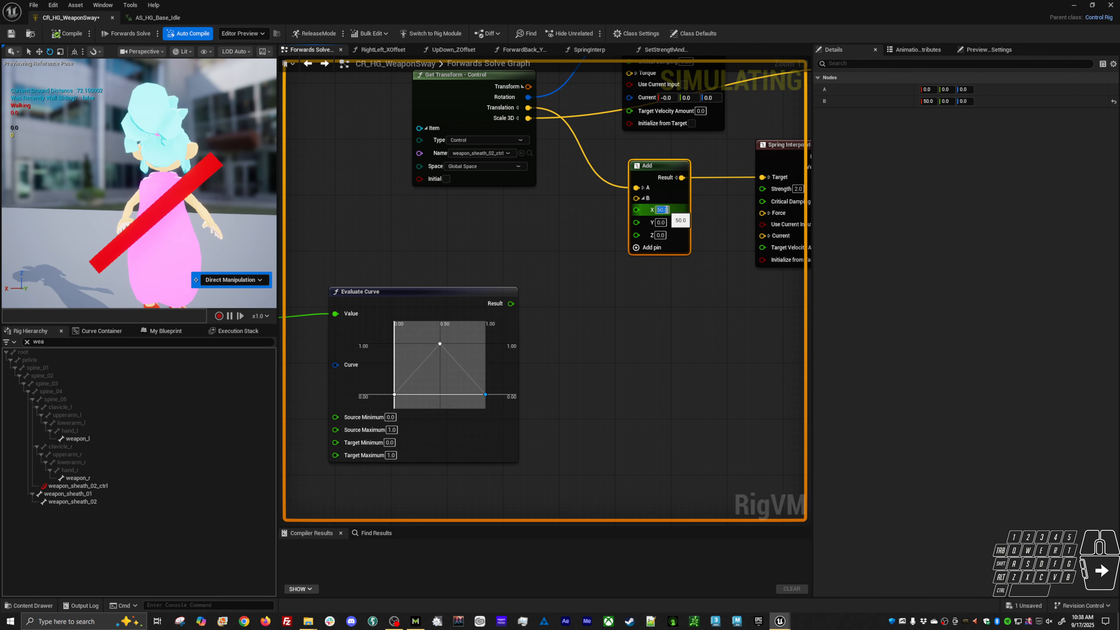
type("-50.0")
key("Return")
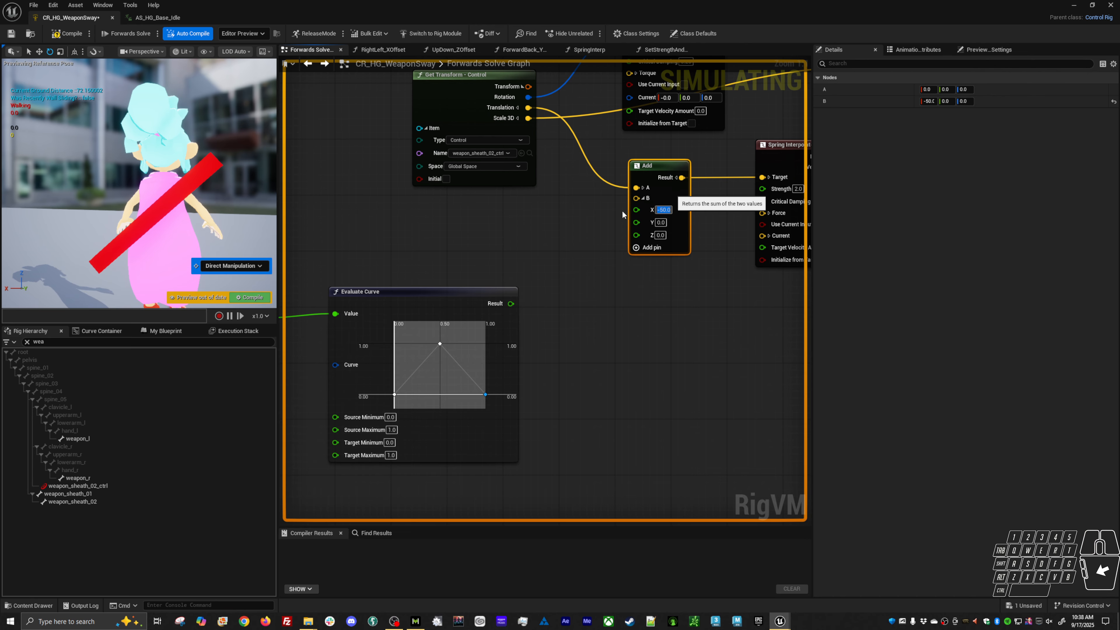
key("alt+Tab")
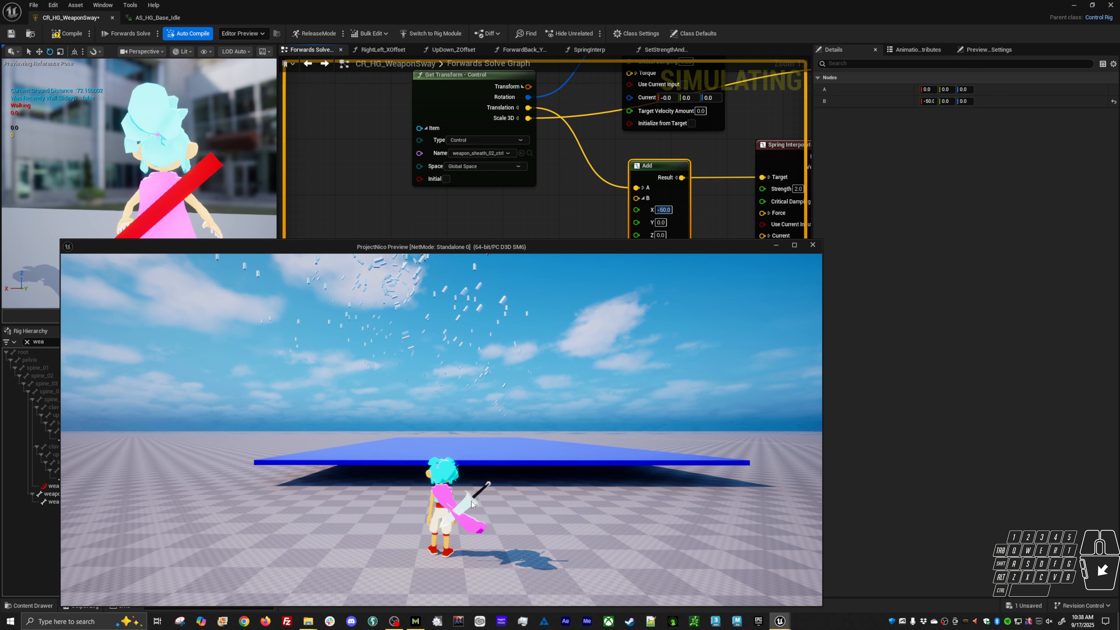
left_click_drag(602, 243, 626, 384)
- Connect the Evaluate Curve Result to the Add node's B X and return to the game preview to check the motion
left_click(617, 250)
left_click_drag(617, 250, 636, 209)
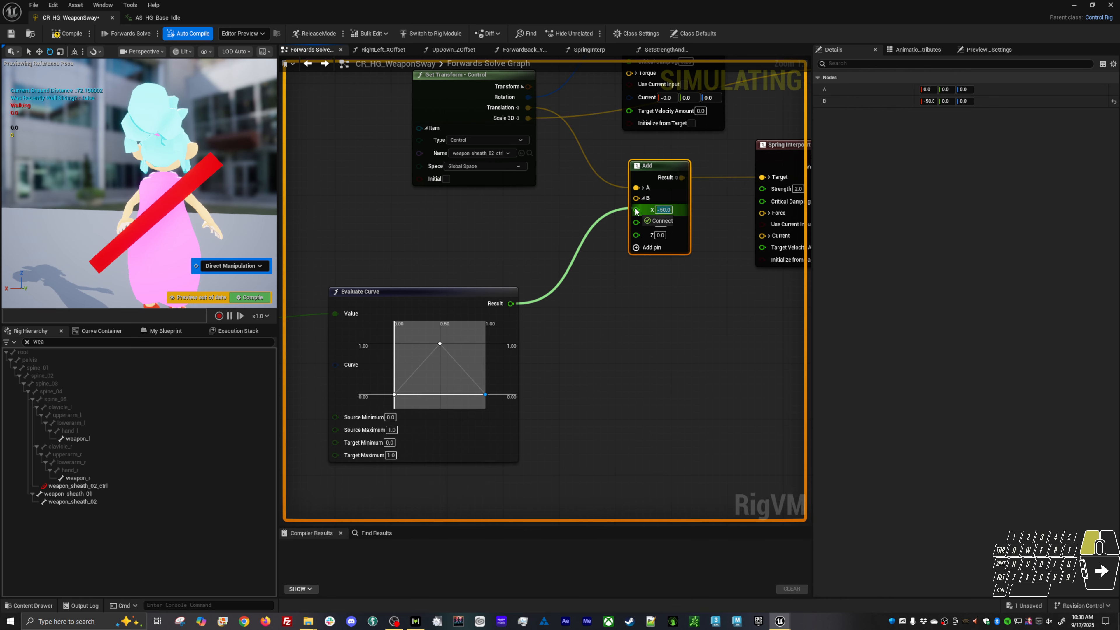
key("alt+Tab")
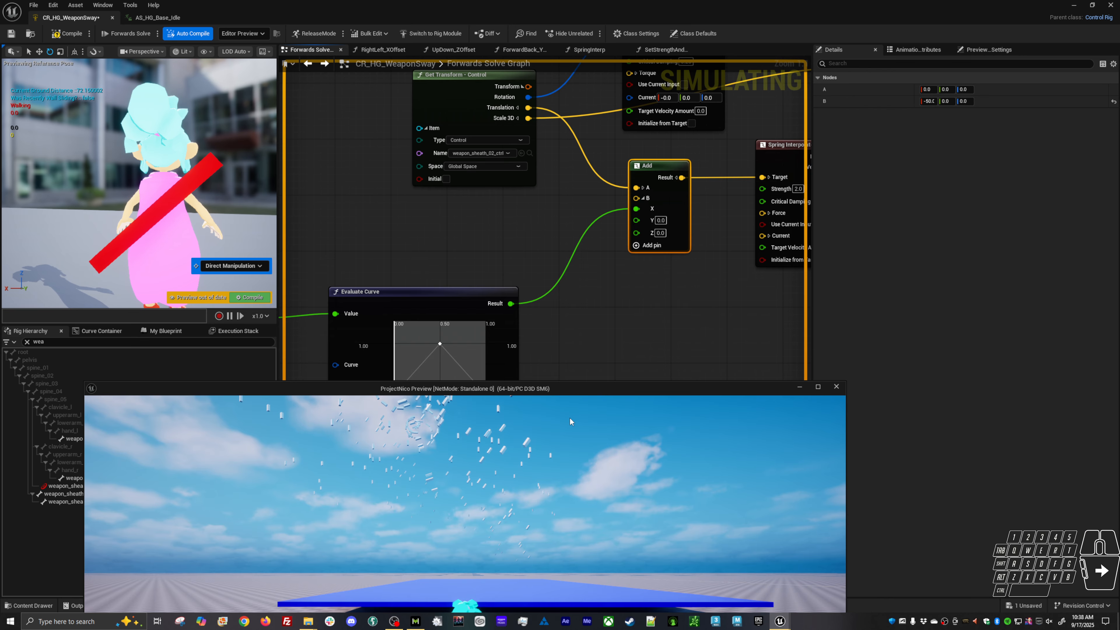
- Reposition the running game preview so the whole character shows, and inspect the weapon's motion up close from behind
left_click_drag(579, 386, 614, 215)
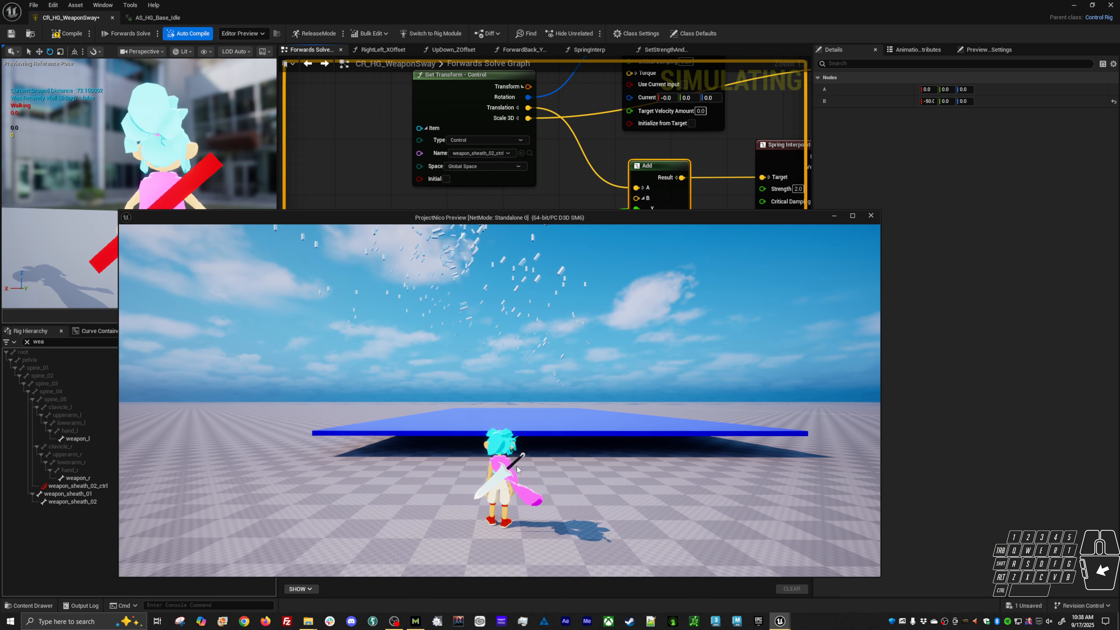
right_click(507, 476)
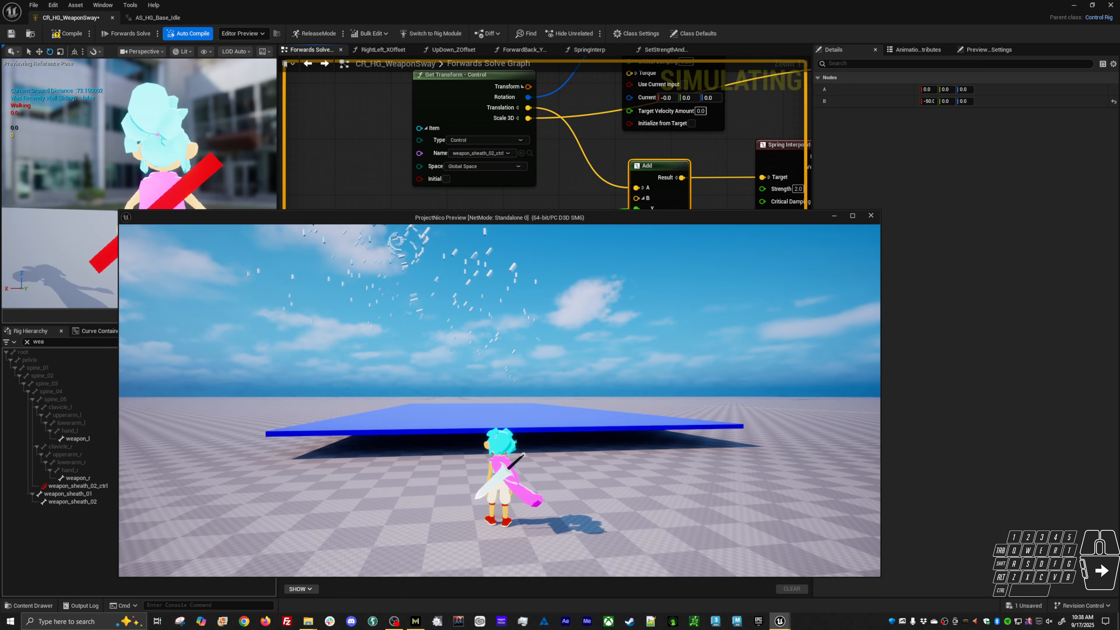
middle_click(500, 400)
scroll(500, 400, "up", 3)
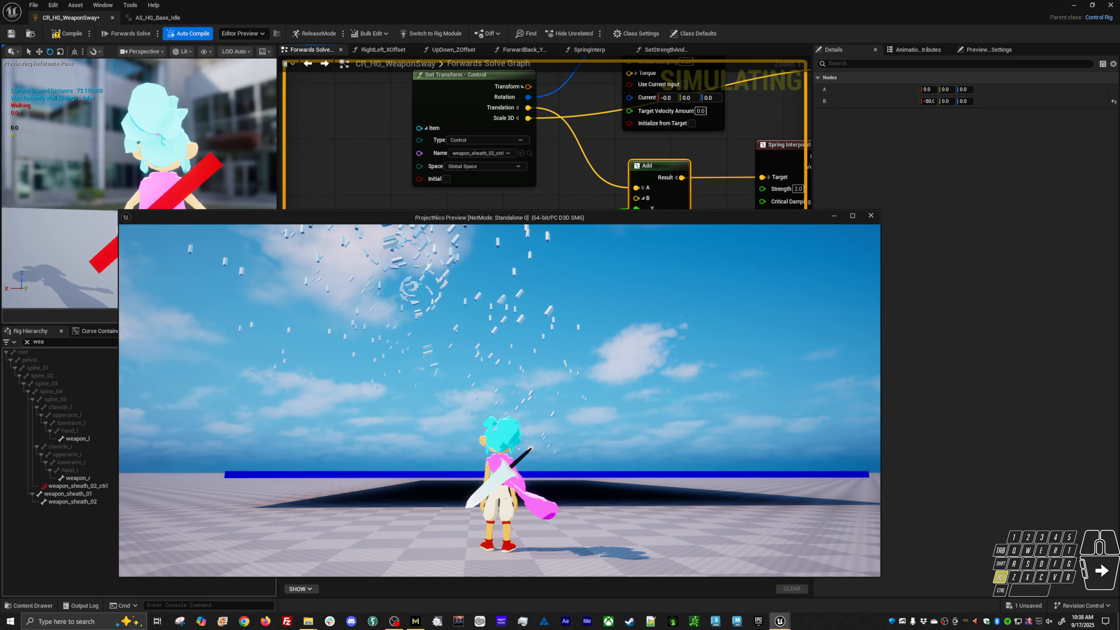
key("Escape")
- Set the Evaluate Curve node's Target Maximum to 50.0 and check the weapon's motion in the running game preview
right_click_drag(538, 398, 597, 368)
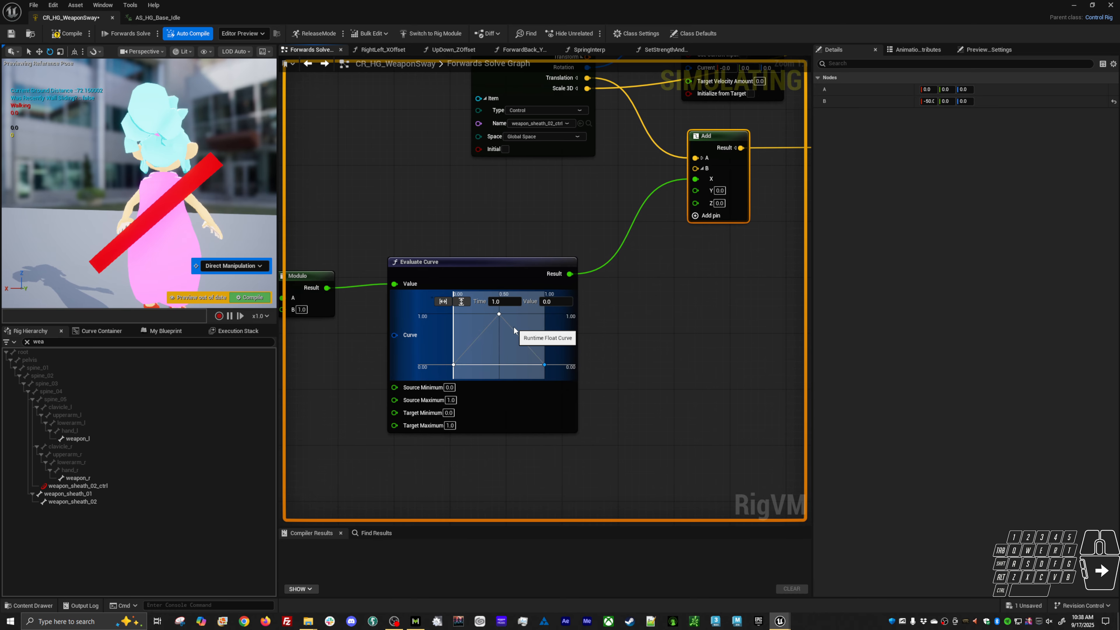
left_click(450, 425)
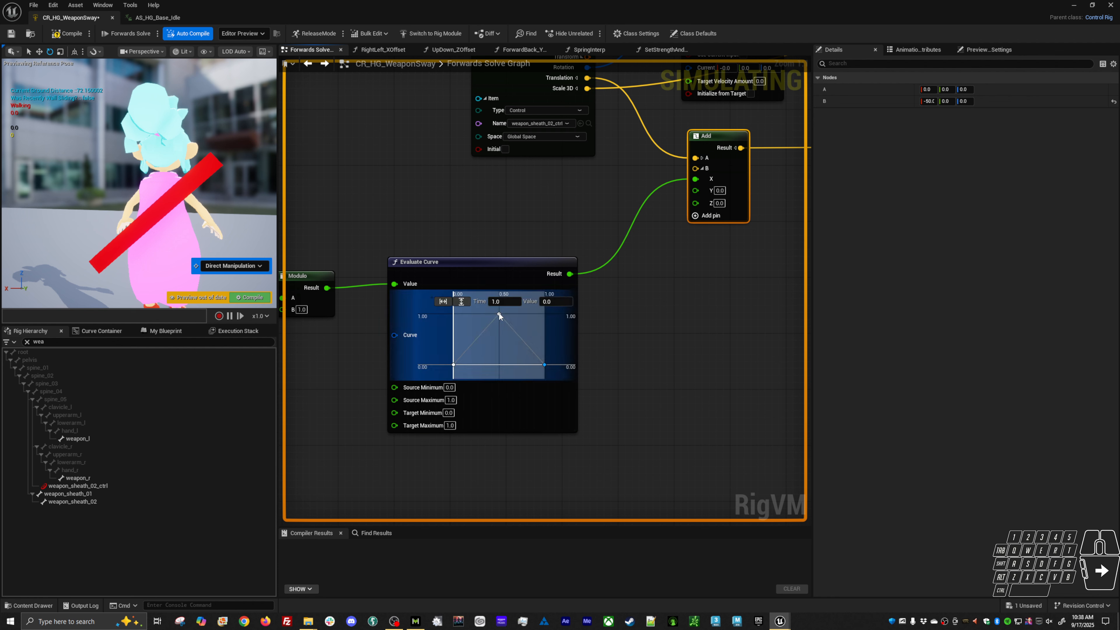
left_click(501, 325)
left_click(498, 313)
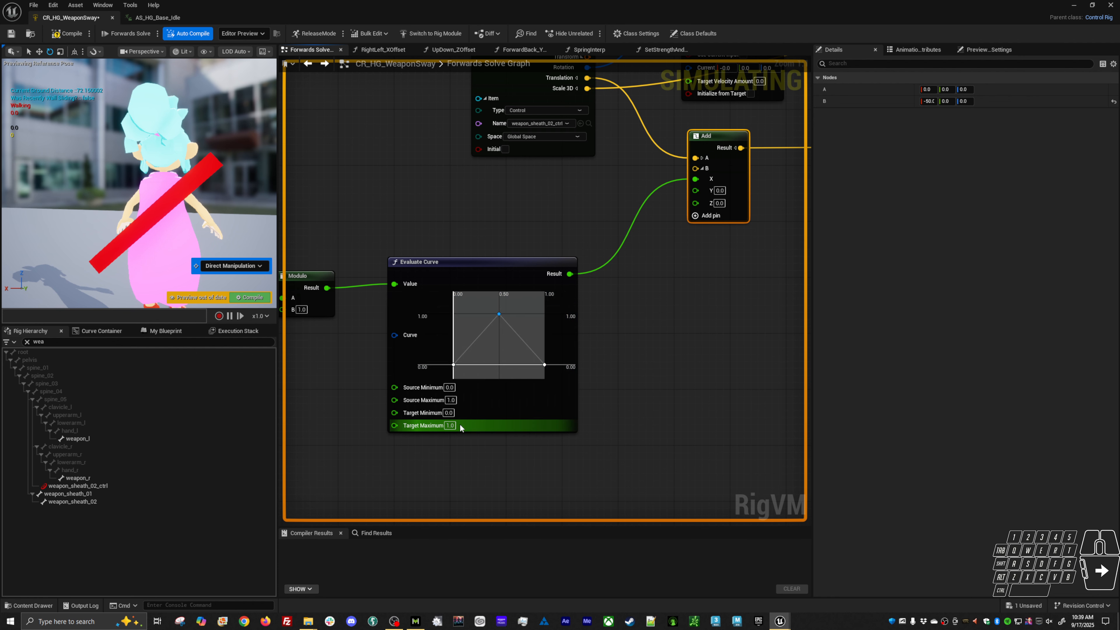
left_click(450, 425)
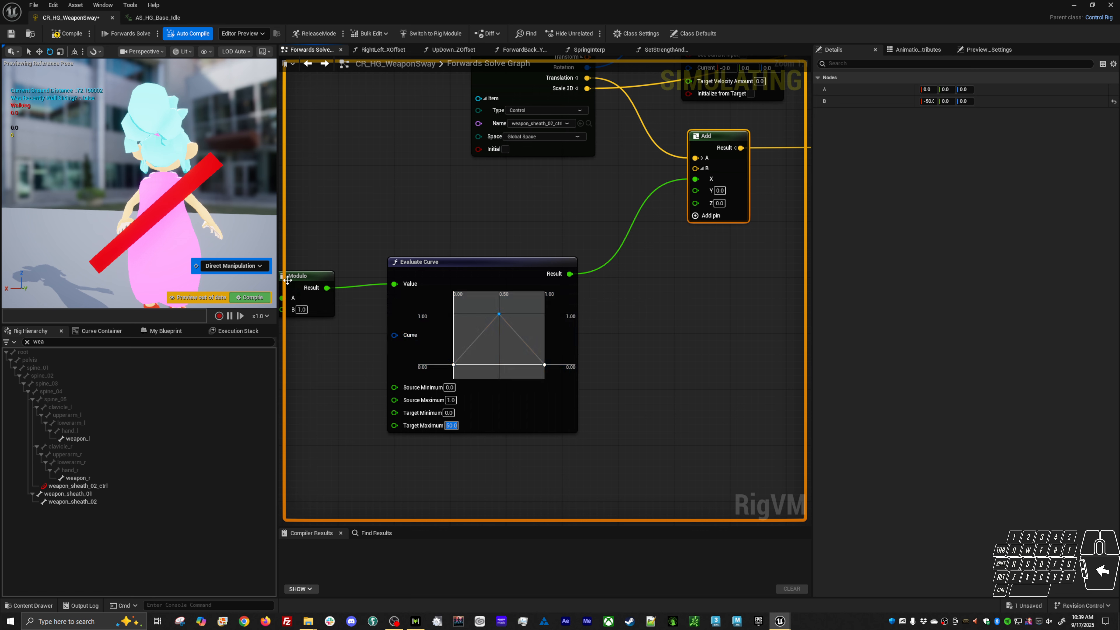
key("alt+Tab")
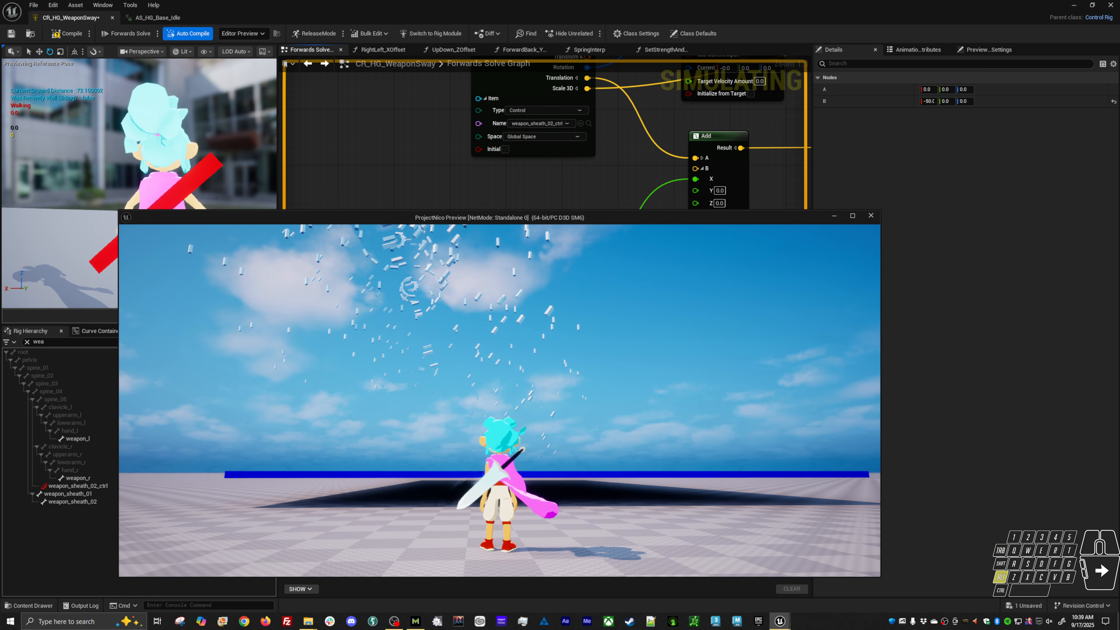
key("alt+Tab")
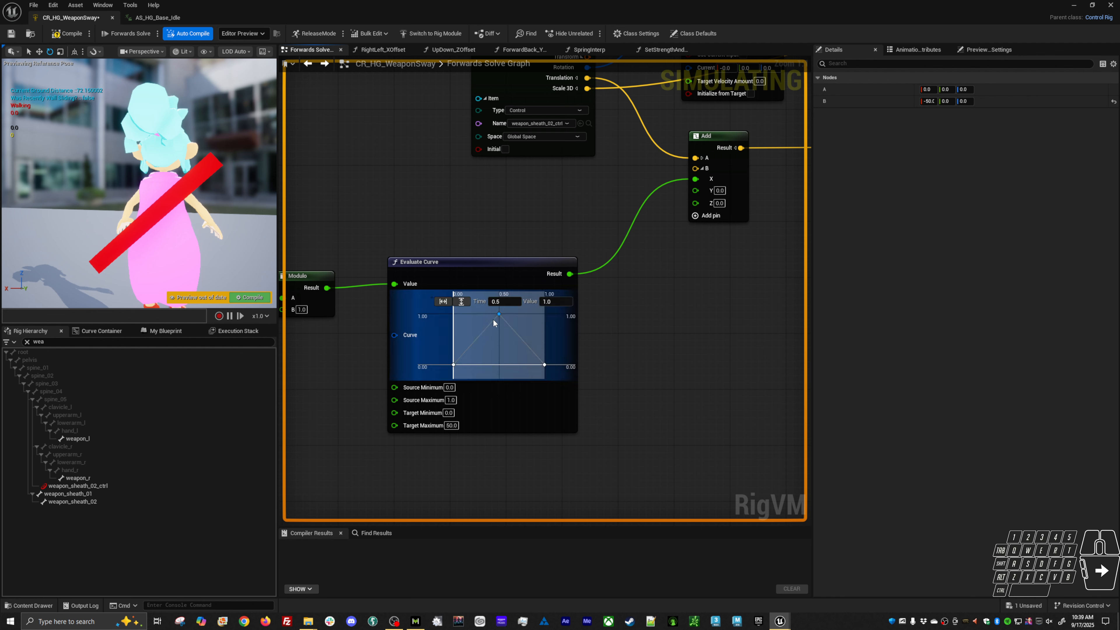
- Switch all three keys of the Evaluate Curve's curve to smooth cubic interpolation and check the motion in the game preview
left_click(470, 342)
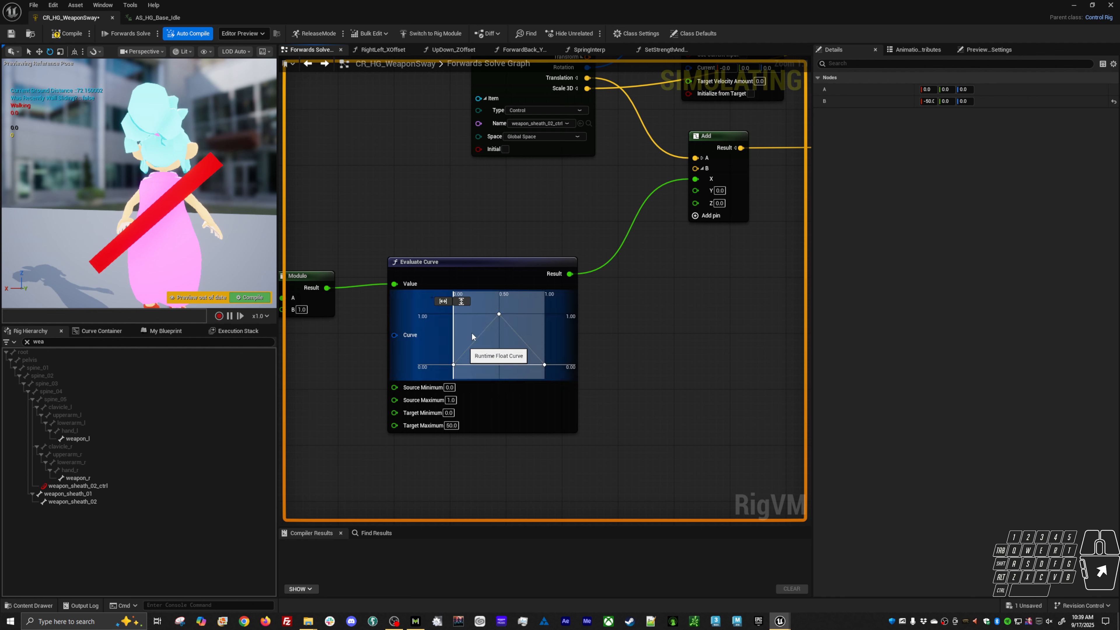
left_click_drag(442, 312, 556, 371)
key("1")
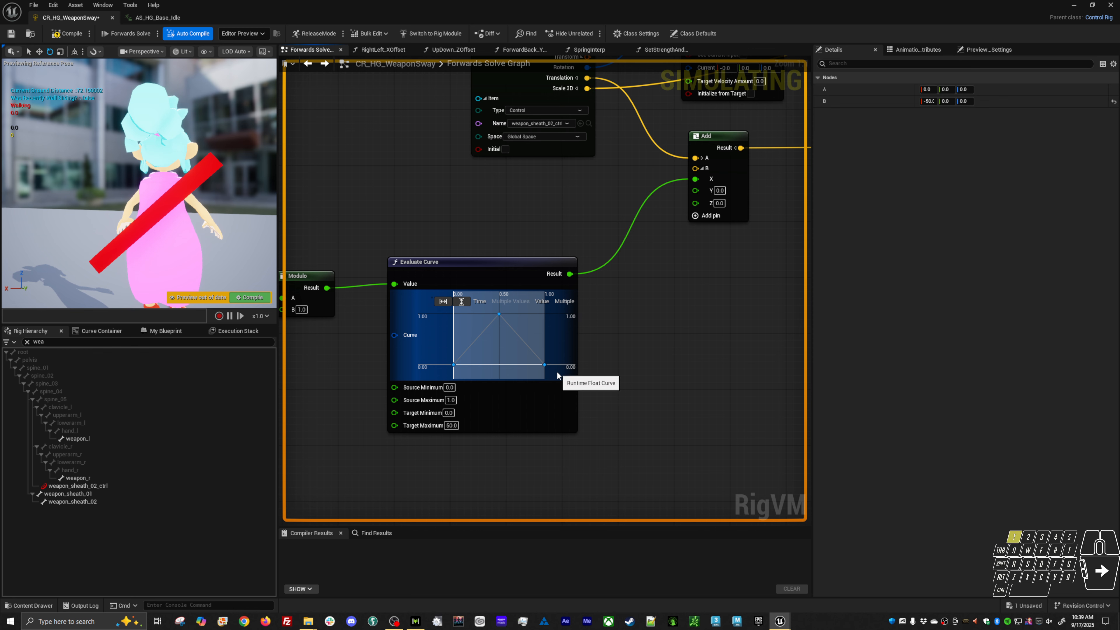
left_click(504, 335)
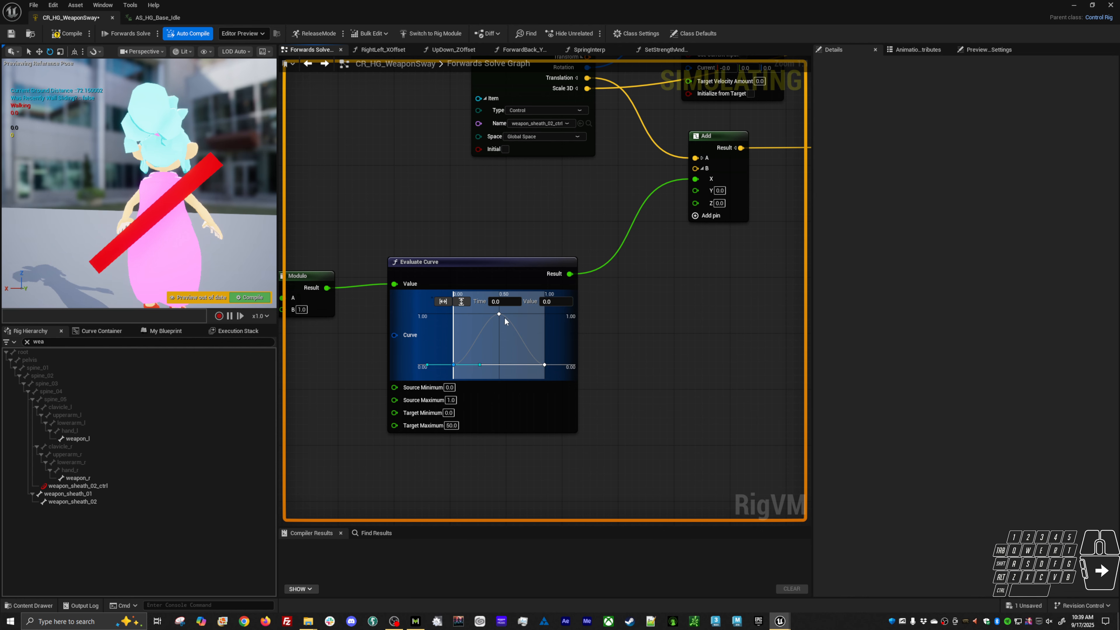
key("alt+Tab")
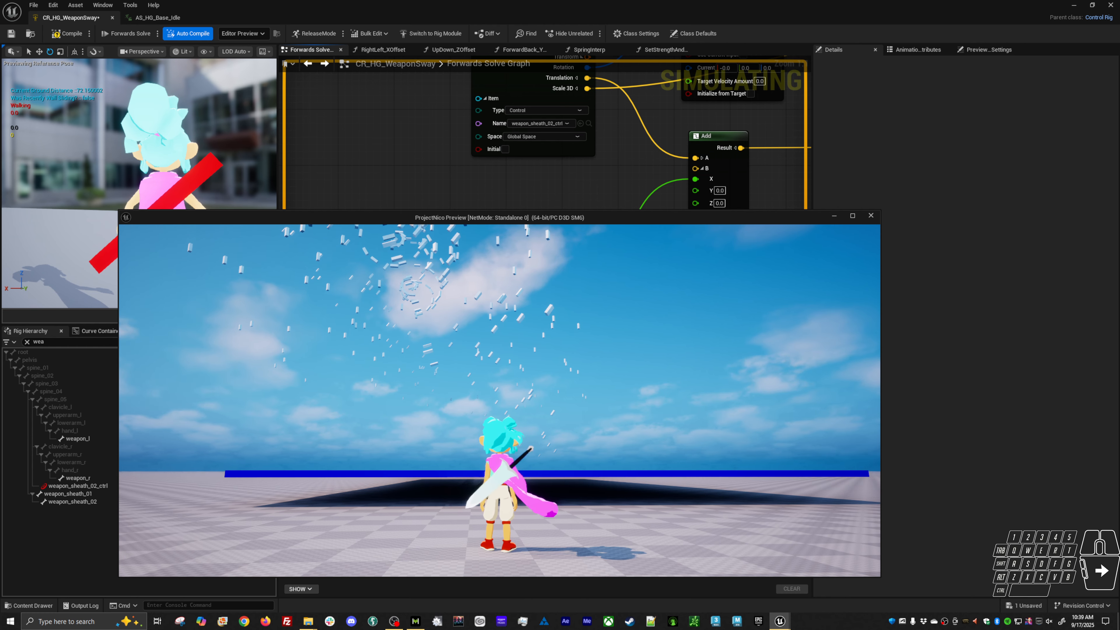
key("alt+Tab")
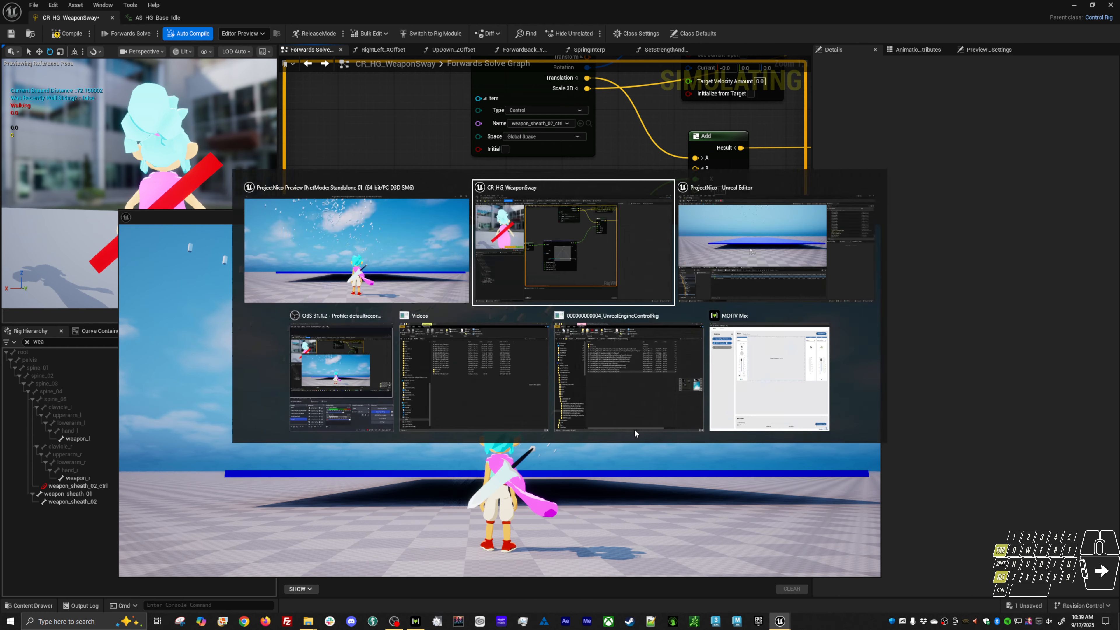
- Nudge the Evaluate Curve node upward, set the Accumulated Time node's Speed to 0.2 and check the sway in the game preview
right_click_drag(675, 353, 691, 327)
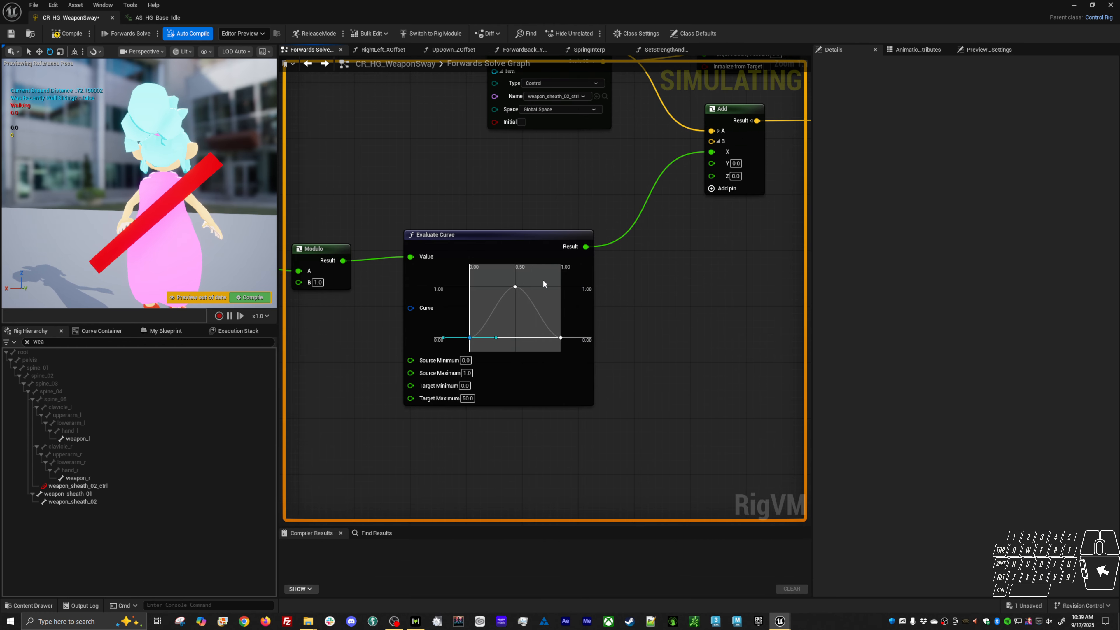
left_click_drag(507, 233, 507, 205)
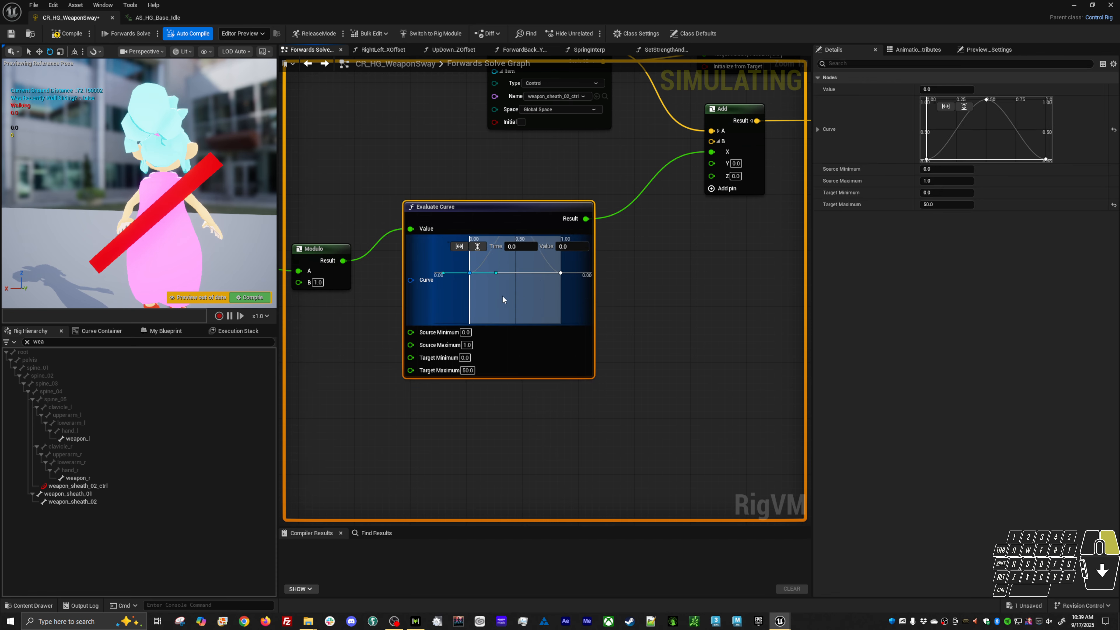
right_click_drag(525, 419, 587, 355)
scroll(587, 355, "down", 1)
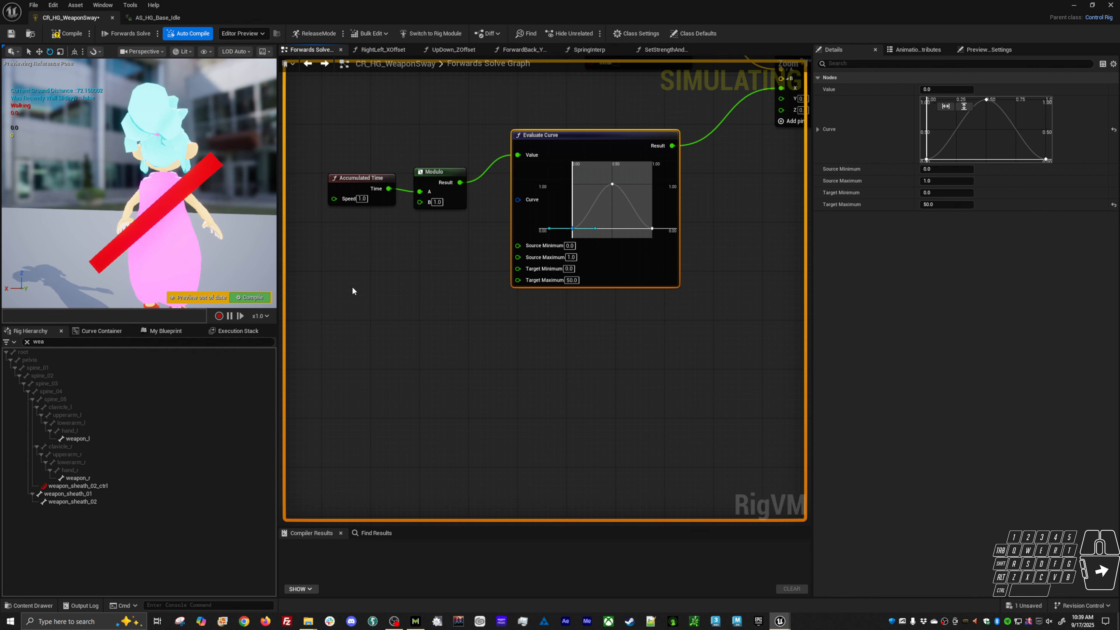
left_click_drag(354, 281, 429, 177)
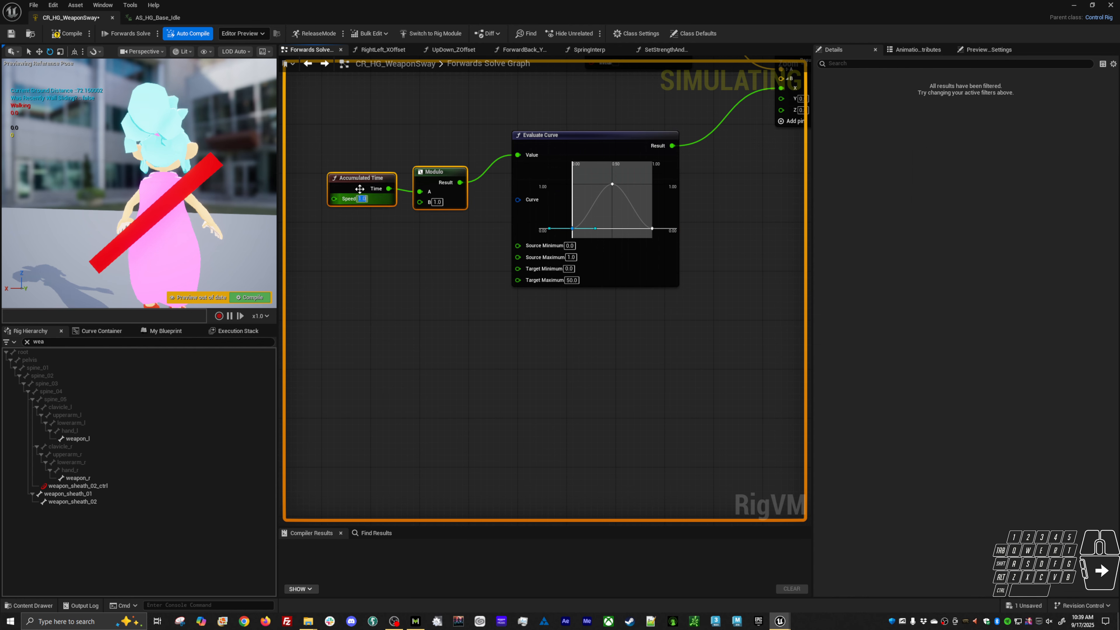
left_click(427, 252)
key("alt+Tab")
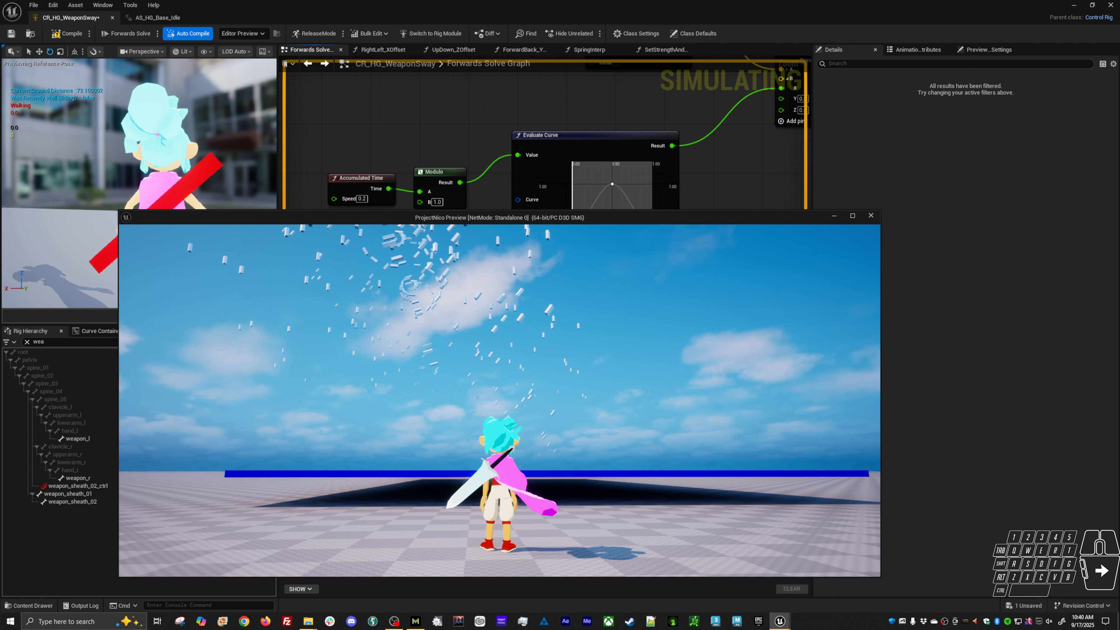
- Set the Evaluate Curve node's Target Minimum to -50.0 and check the weapon's sway in the game preview
left_click(536, 131)
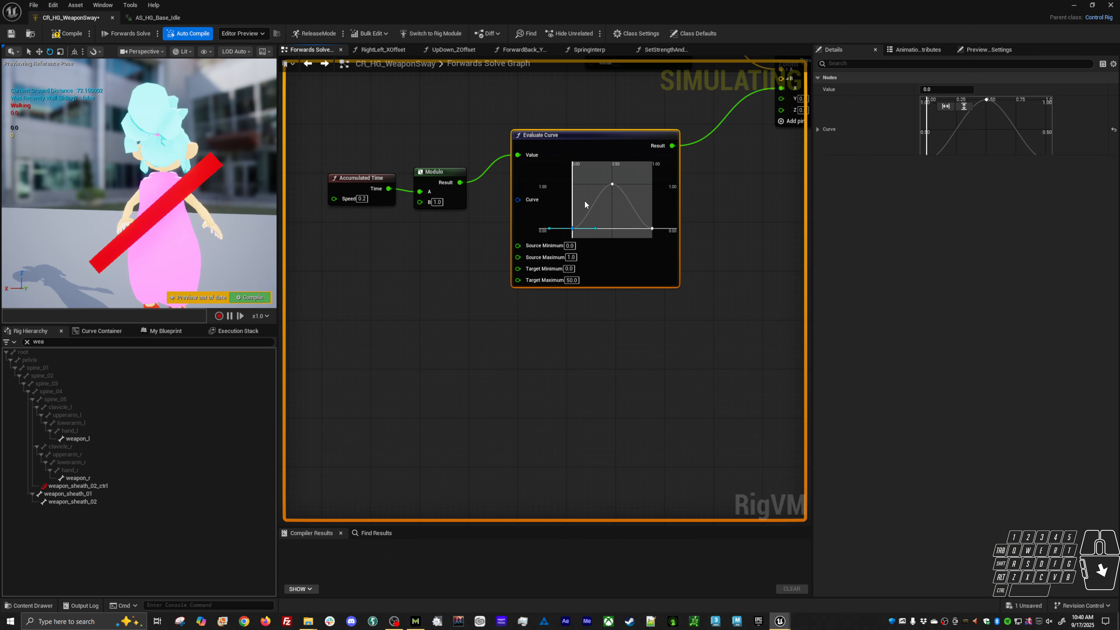
left_click(568, 269)
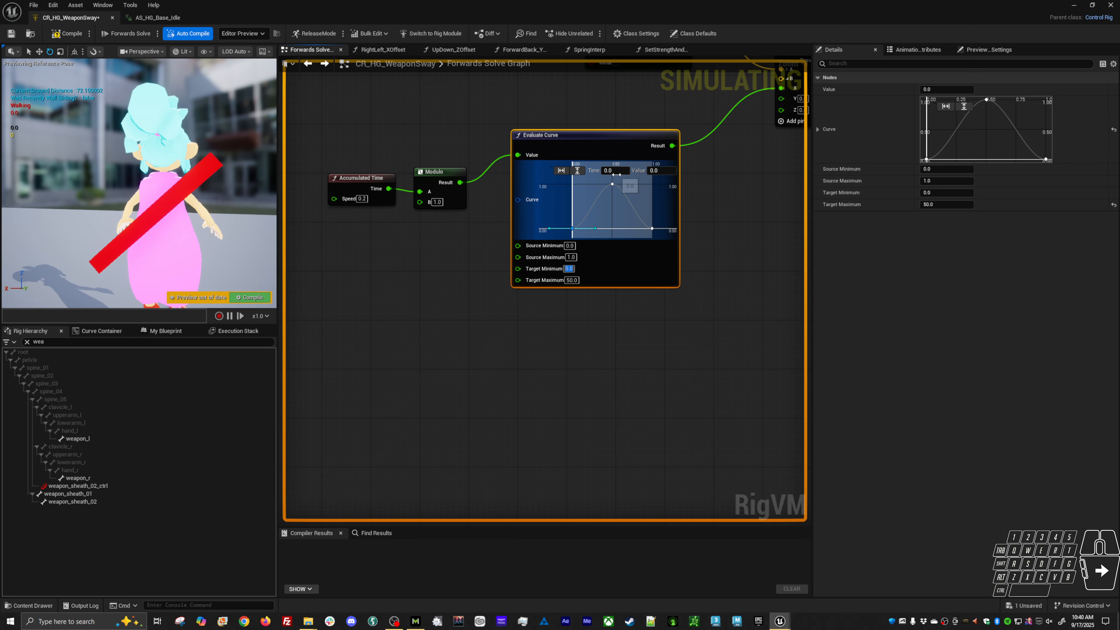
type("-50")
key("Return")
key("alt+Tab")
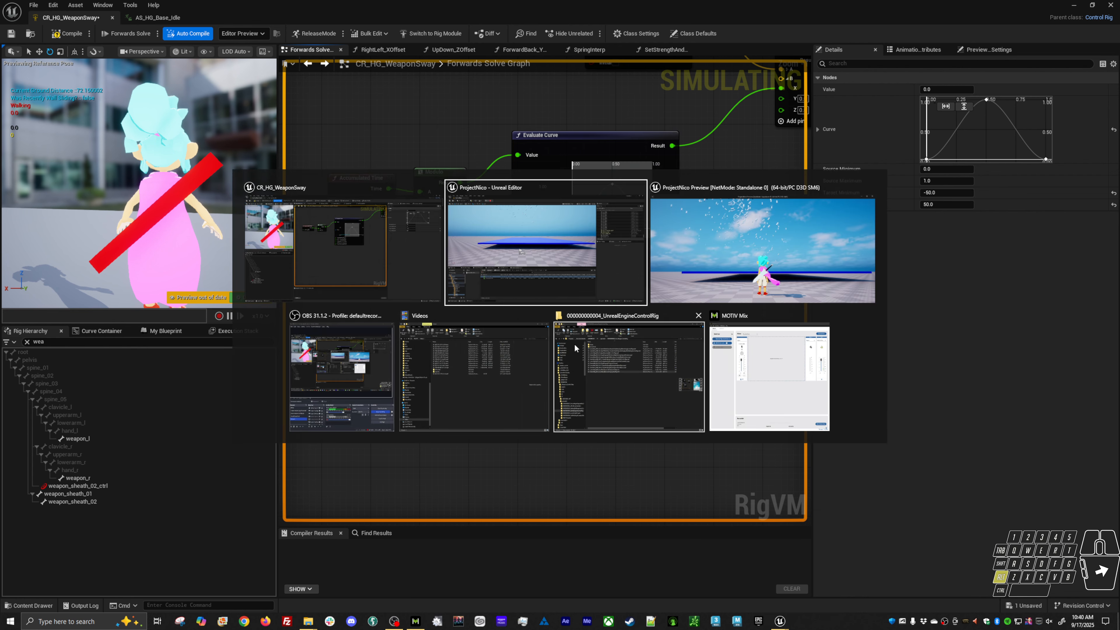
left_click(714, 269, "alt")
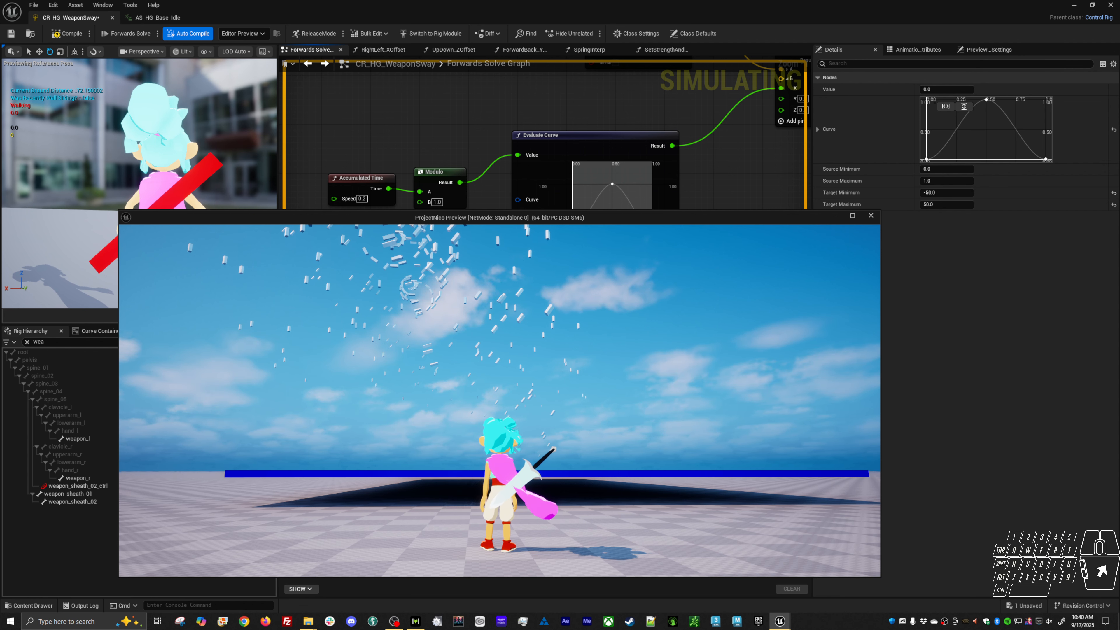
key("Escape")
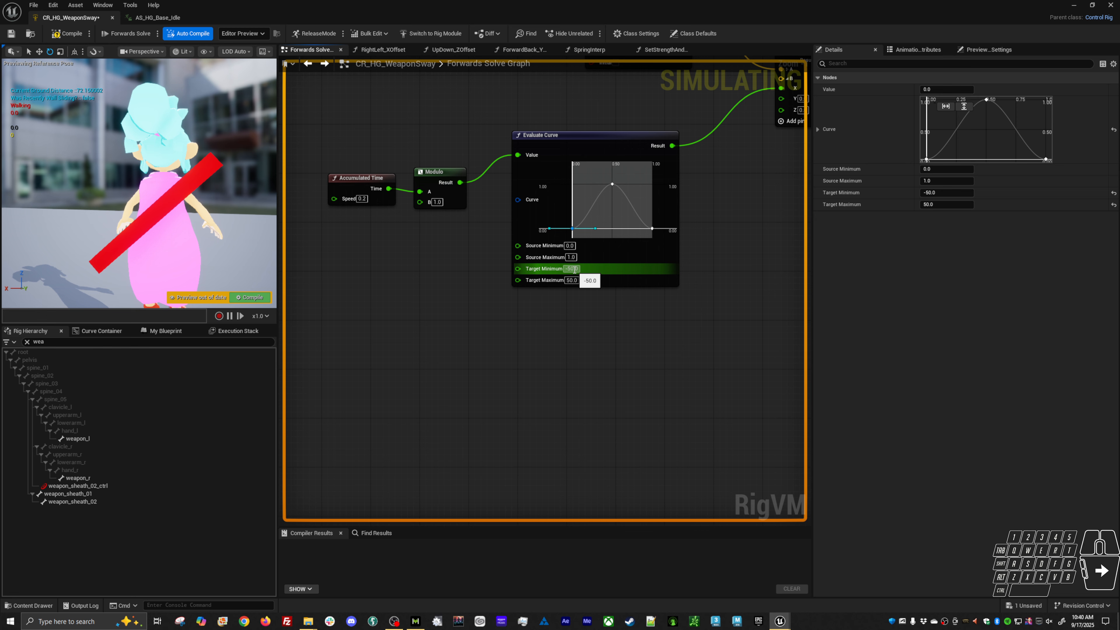
- Duplicate the Evaluate Curve node and place the copy directly below the original
right_click_drag(661, 269, 636, 341)
right_click_drag(520, 360, 592, 280)
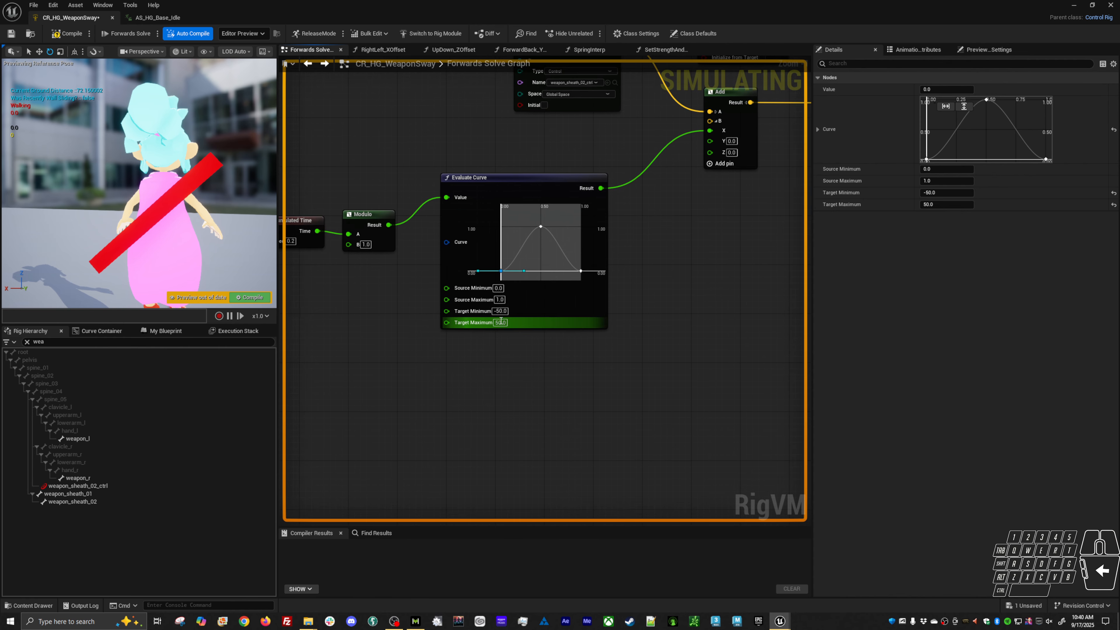
left_click(531, 185)
right_click_drag(576, 355, 606, 291)
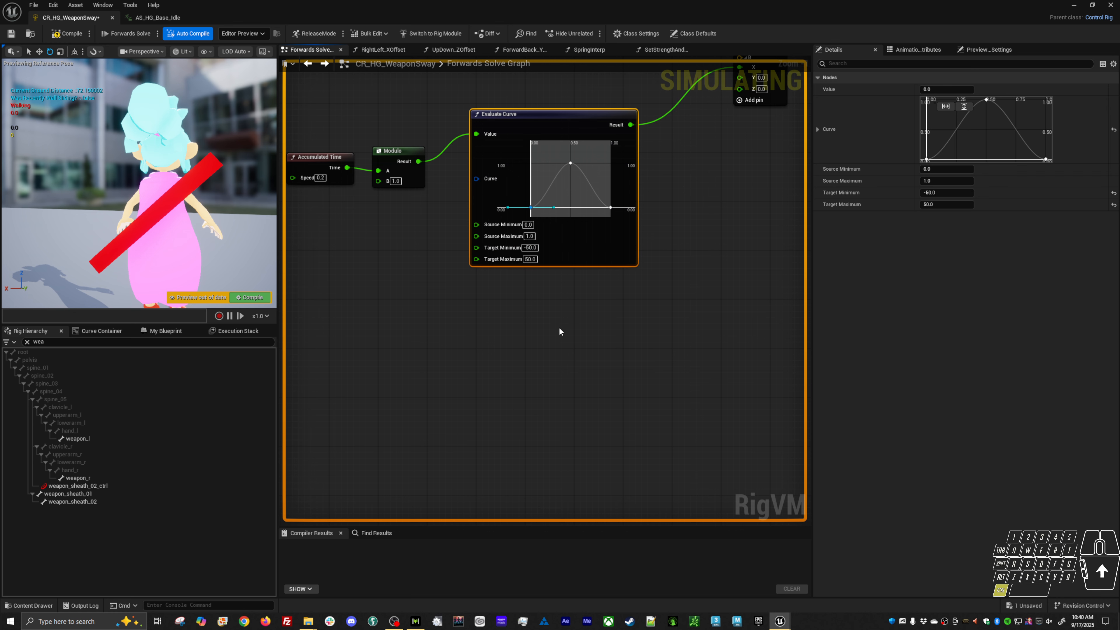
key("ctrl+v")
left_click_drag(613, 325, 530, 283)
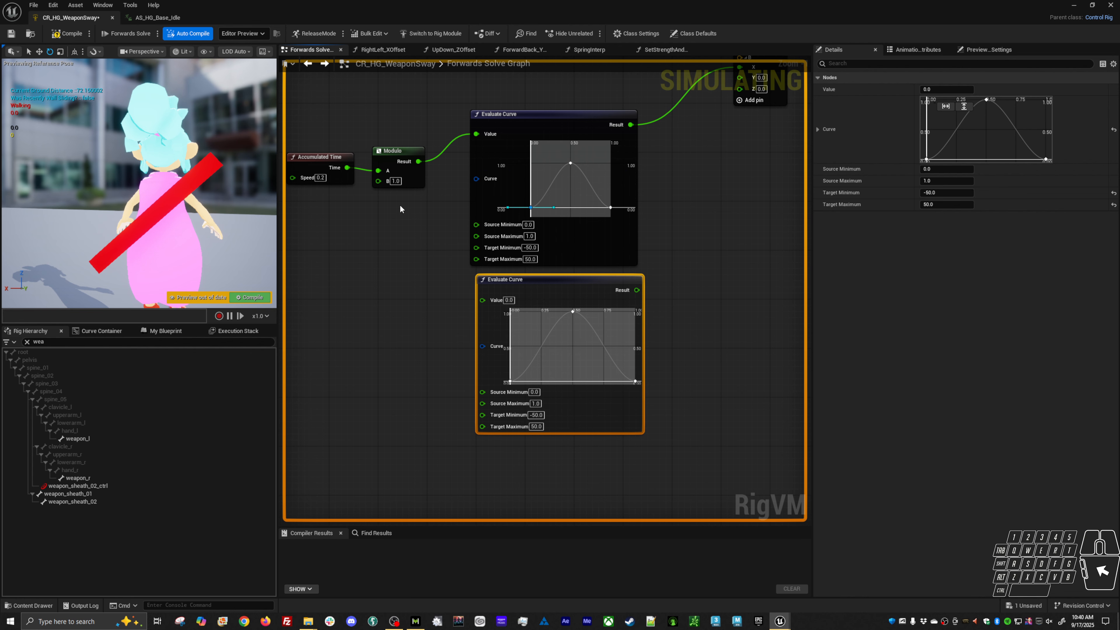
- Duplicate the Accumulated Time and Modulo nodes and connect the copied Modulo's Result to the second Evaluate Curve's Value
left_click_drag(301, 218, 426, 146)
key("ctrl+c")
key("ctrl+v")
left_click_drag(437, 311, 483, 300)
- Set the Add node's B Y to -50.0 and check the weapon's offset from the character's side in the game preview
right_click_drag(758, 81, 714, 185)
left_click(717, 181)
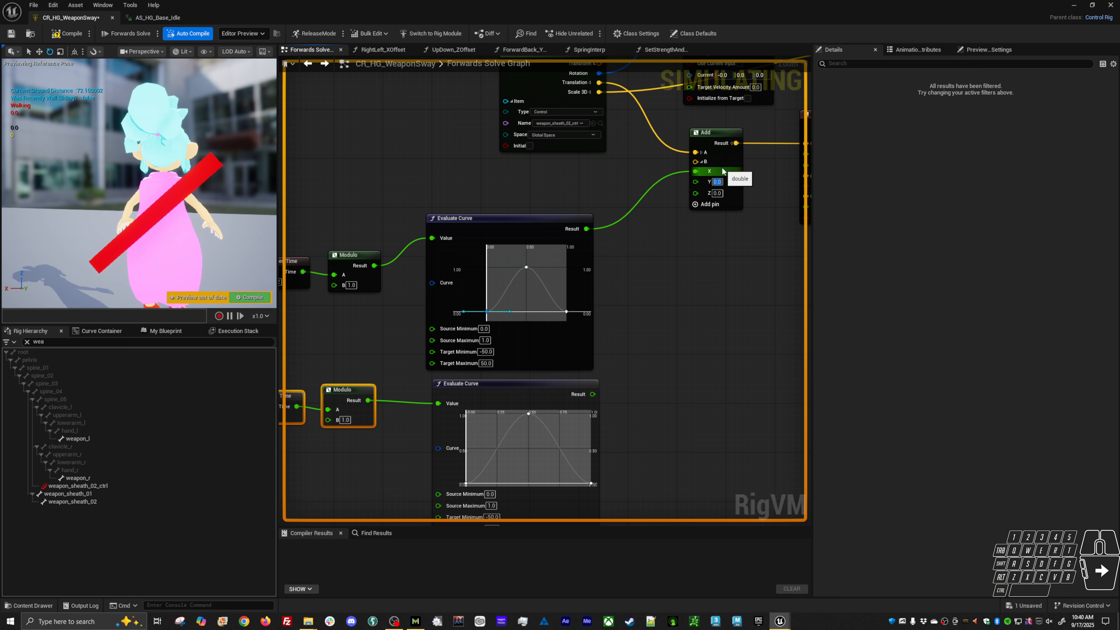
type("-50")
key("alt+Tab")
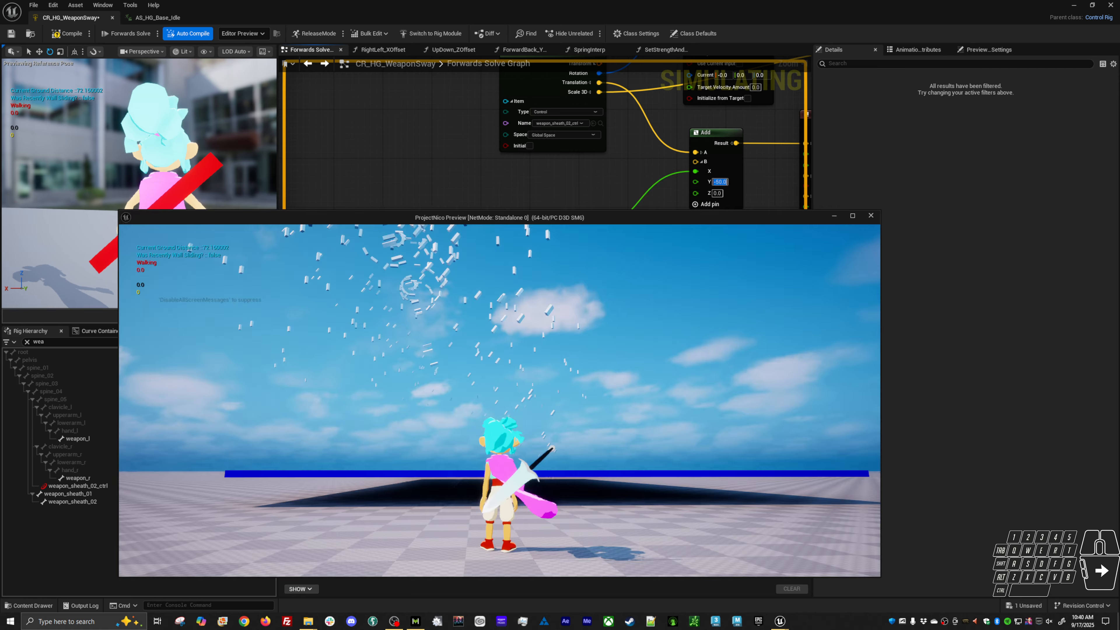
left_click_drag(499, 401, 631, 392)
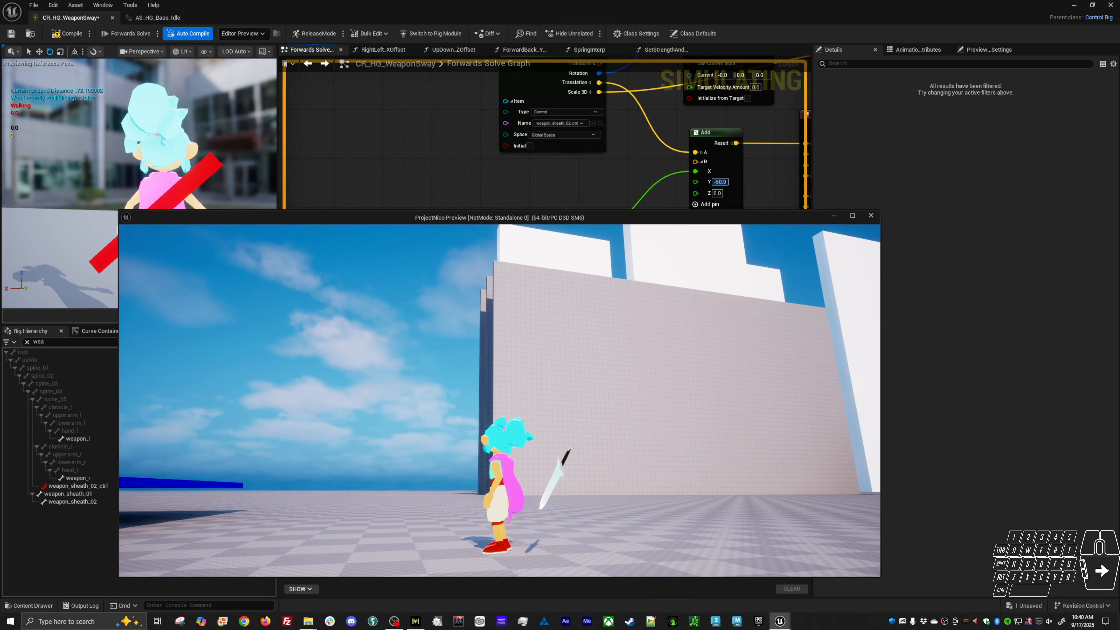
key("Escape")
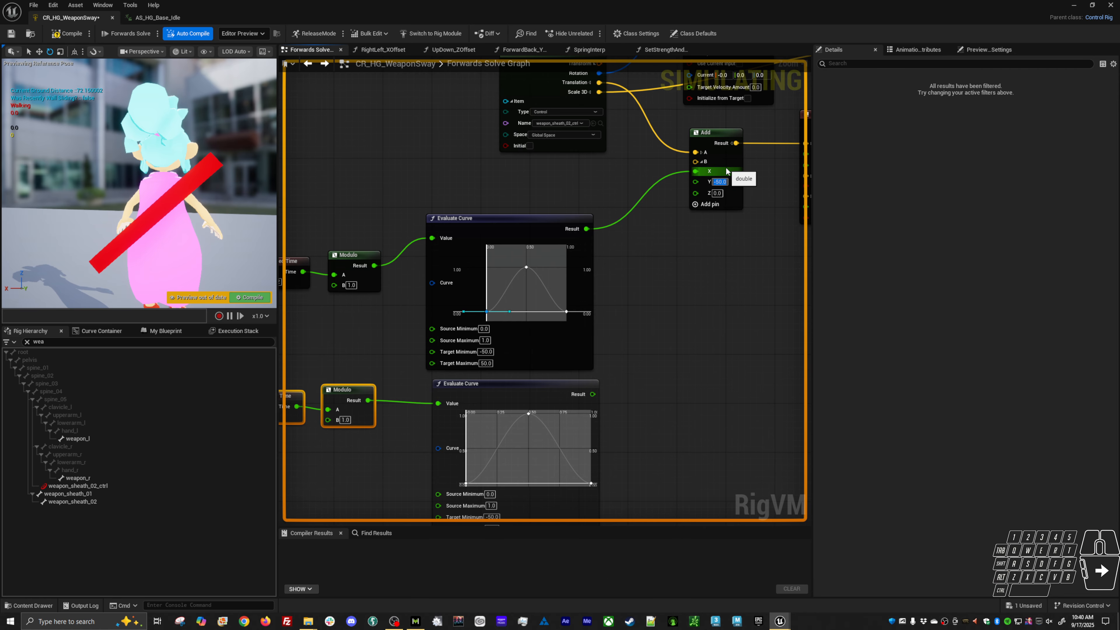
- Set the Add node's B Y to 50.0 and check the weapon's offset in the game preview
key("Return")
left_click(790, 311)
key("alt+Tab")
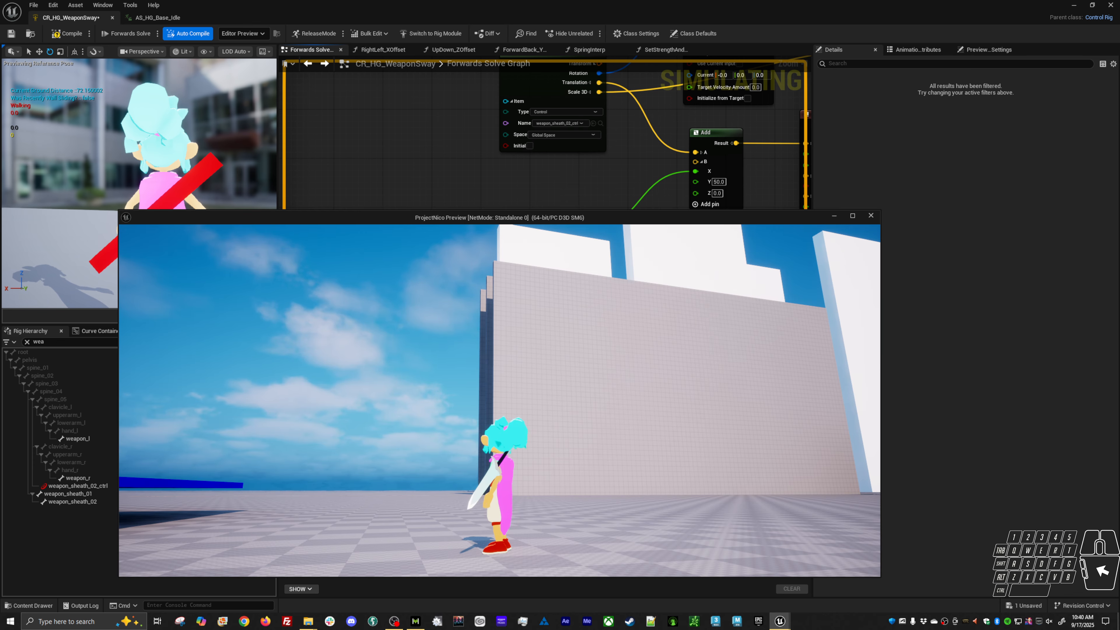
left_click(760, 191)
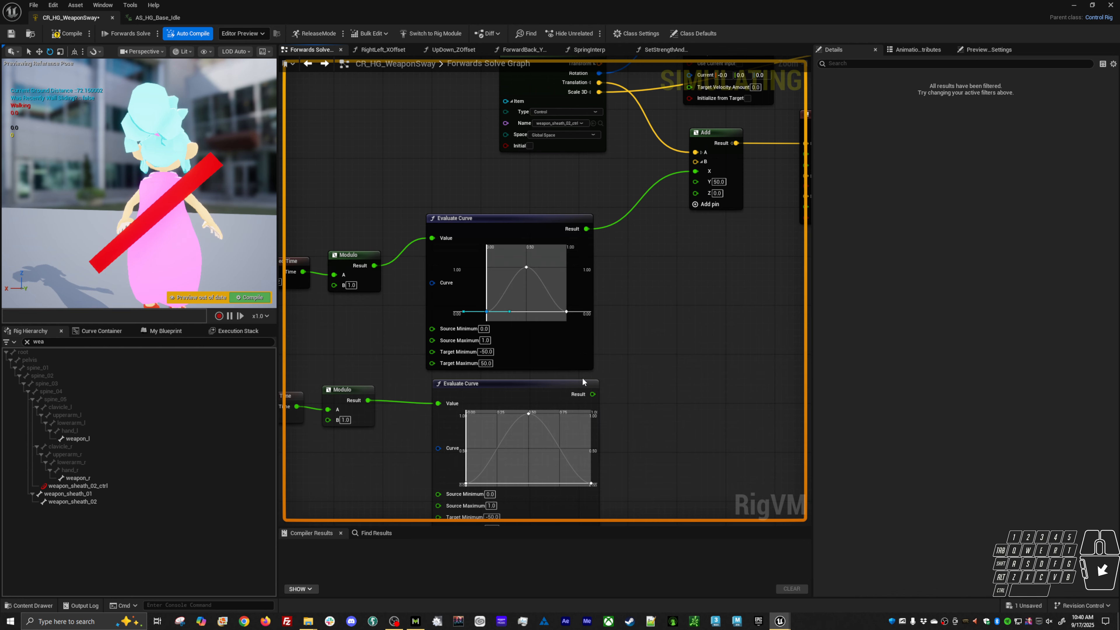
- Connect the second Evaluate Curve's Result to the Add node's B Y
right_click(698, 282)
right_click_drag(650, 325, 663, 282)
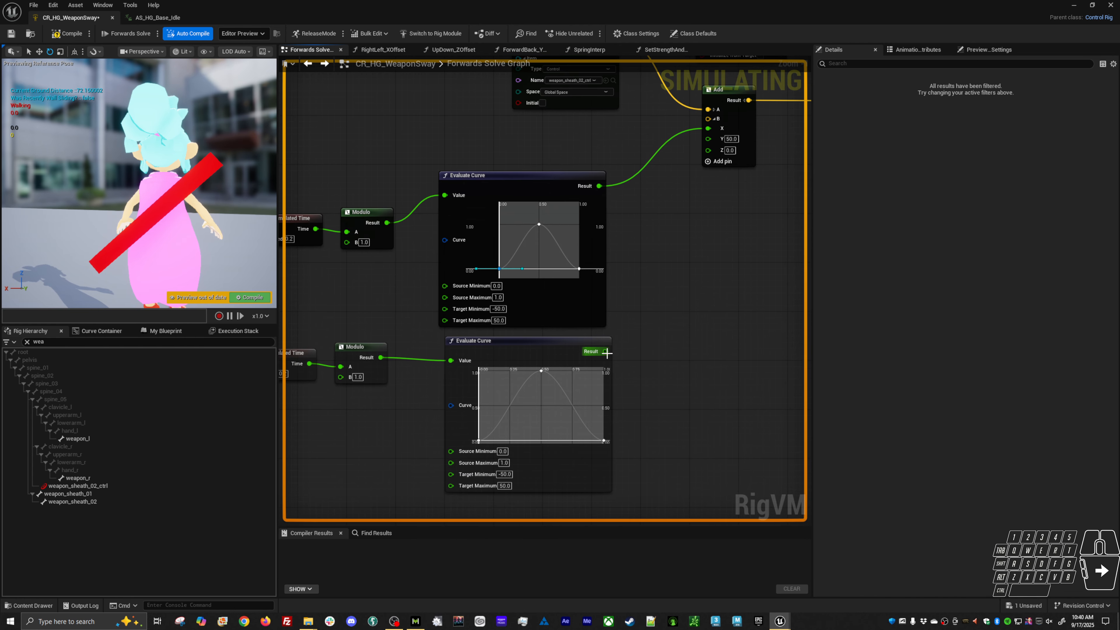
left_click_drag(607, 351, 708, 138)
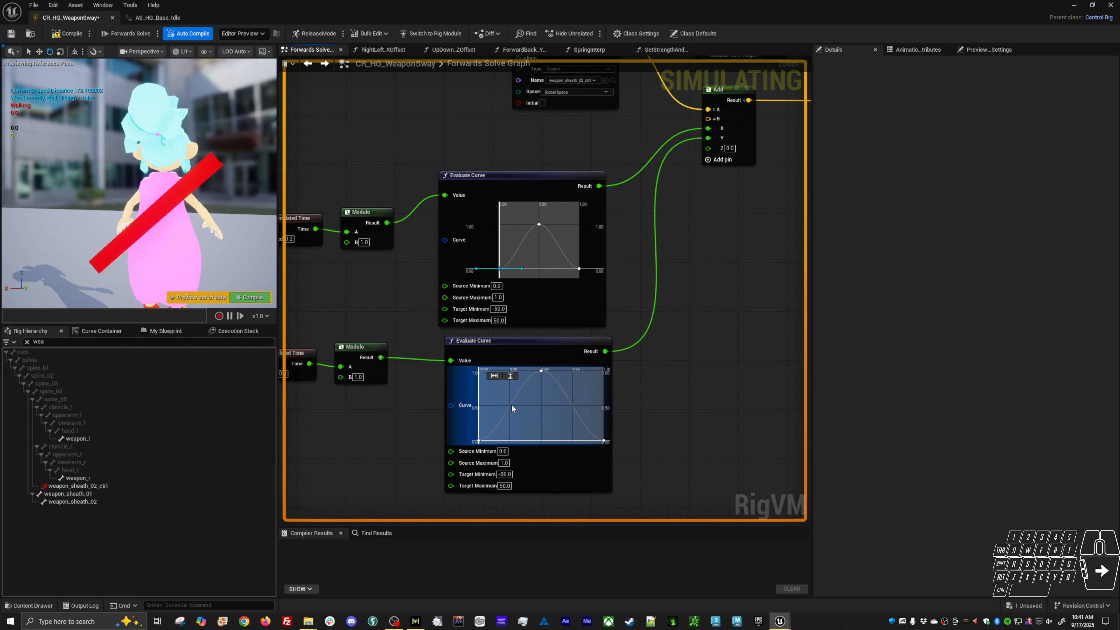
scroll(534, 414, "down", 1)
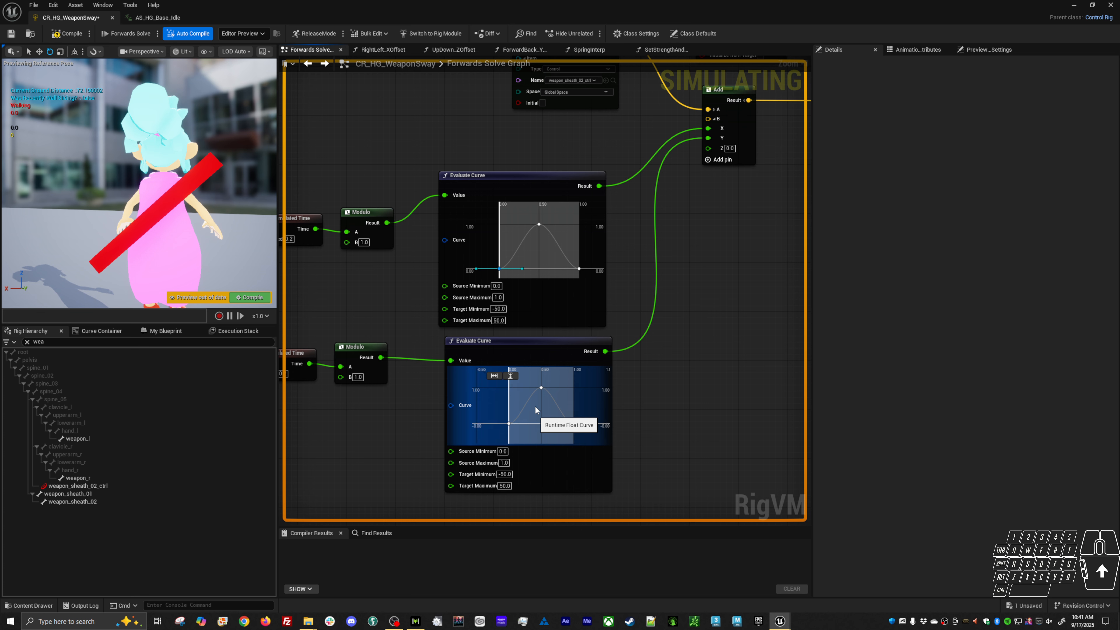
right_click(524, 404)
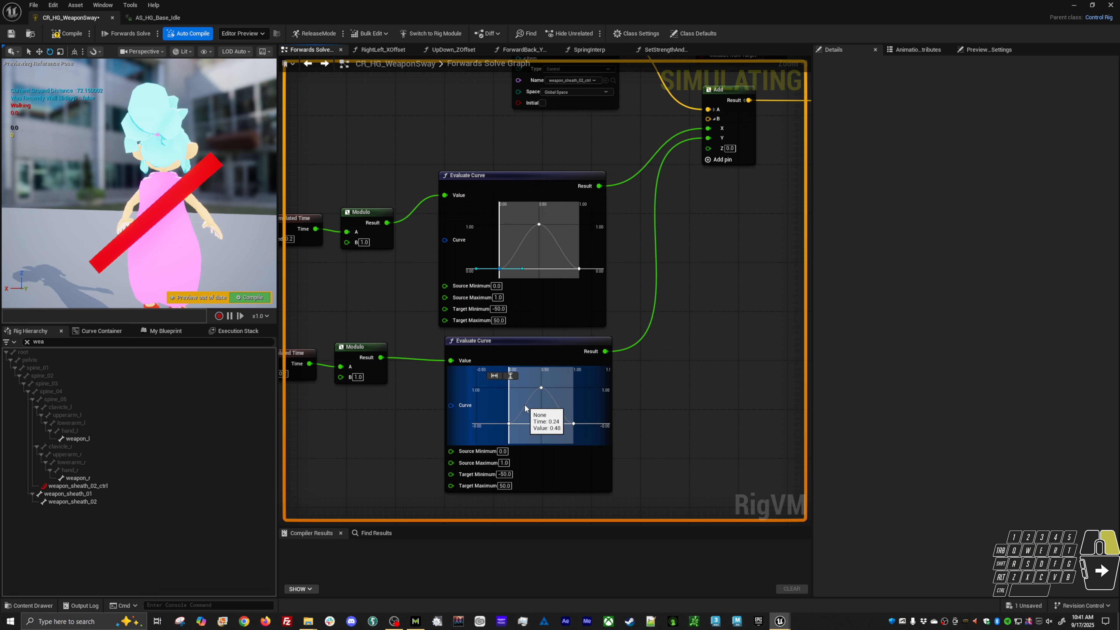
left_click(538, 425)
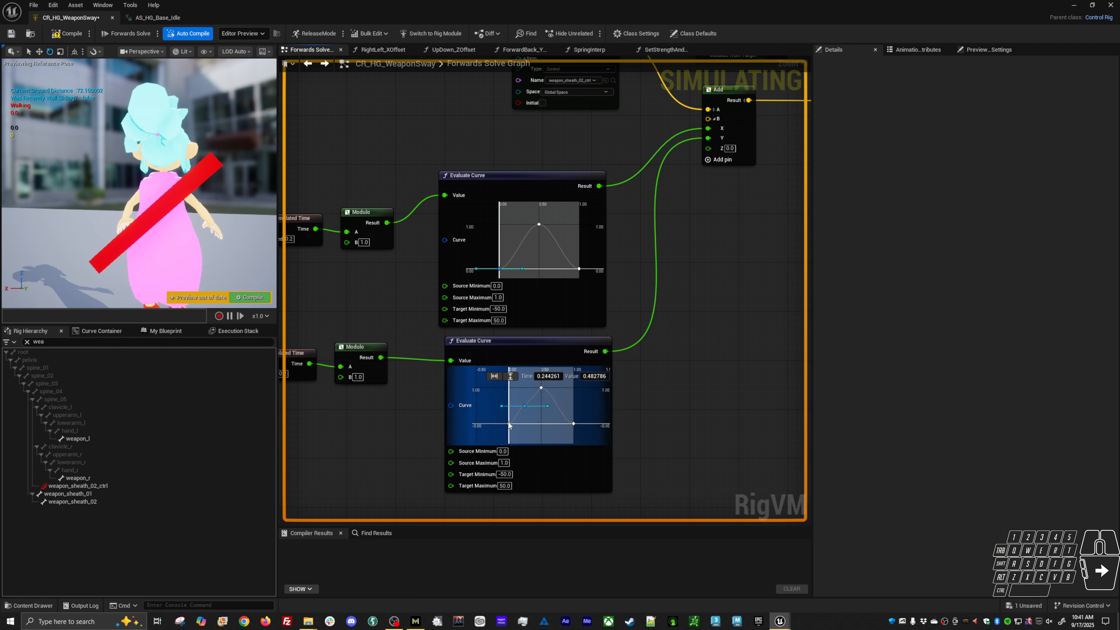
key("Delete")
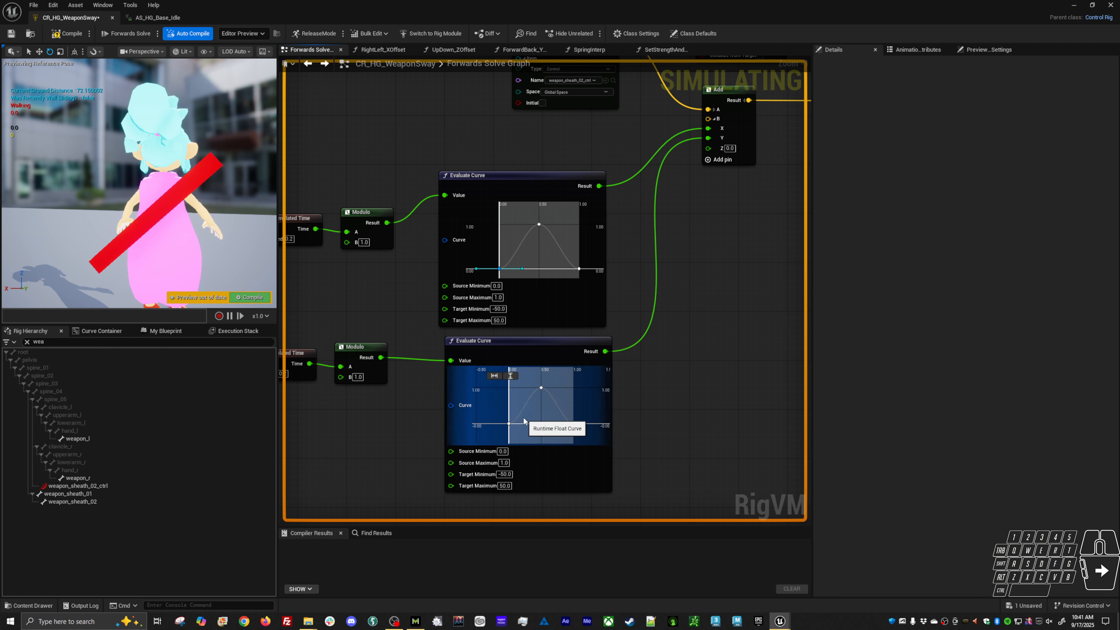
- Set the value of the key at time 0.0 to 0.5 in the second Evaluate Curve's curve
left_click(510, 424)
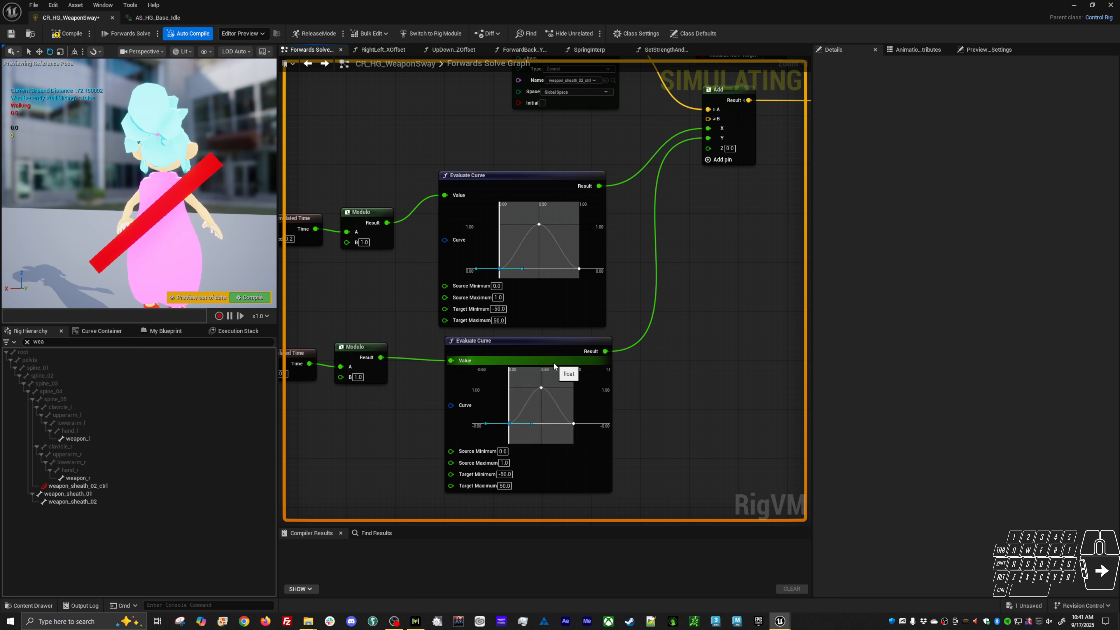
left_click(590, 376)
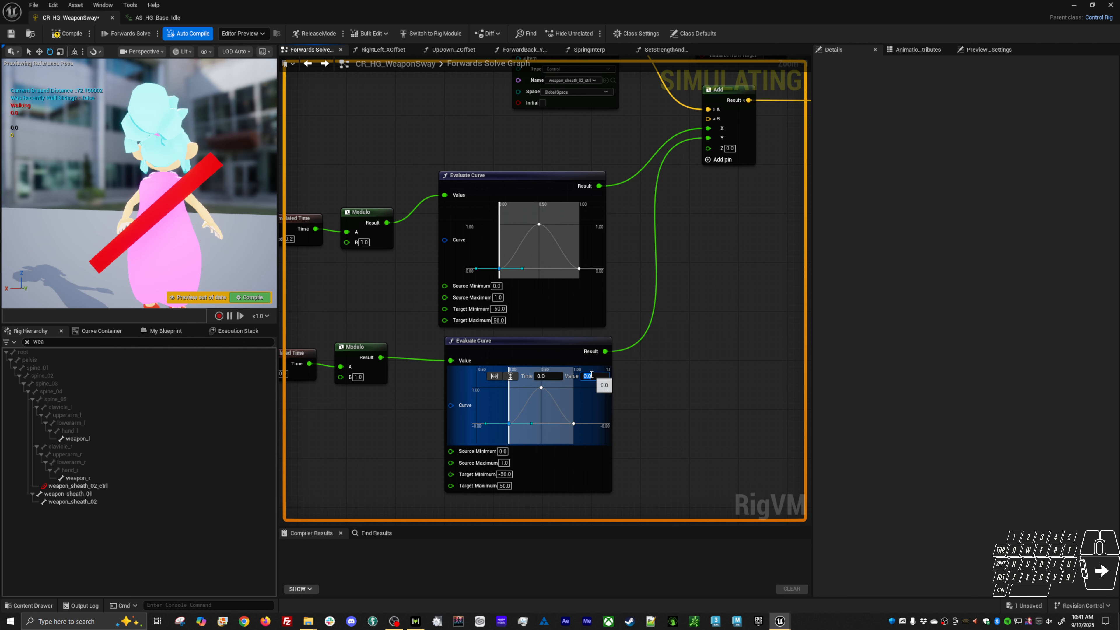
type("0.5")
key("Return")
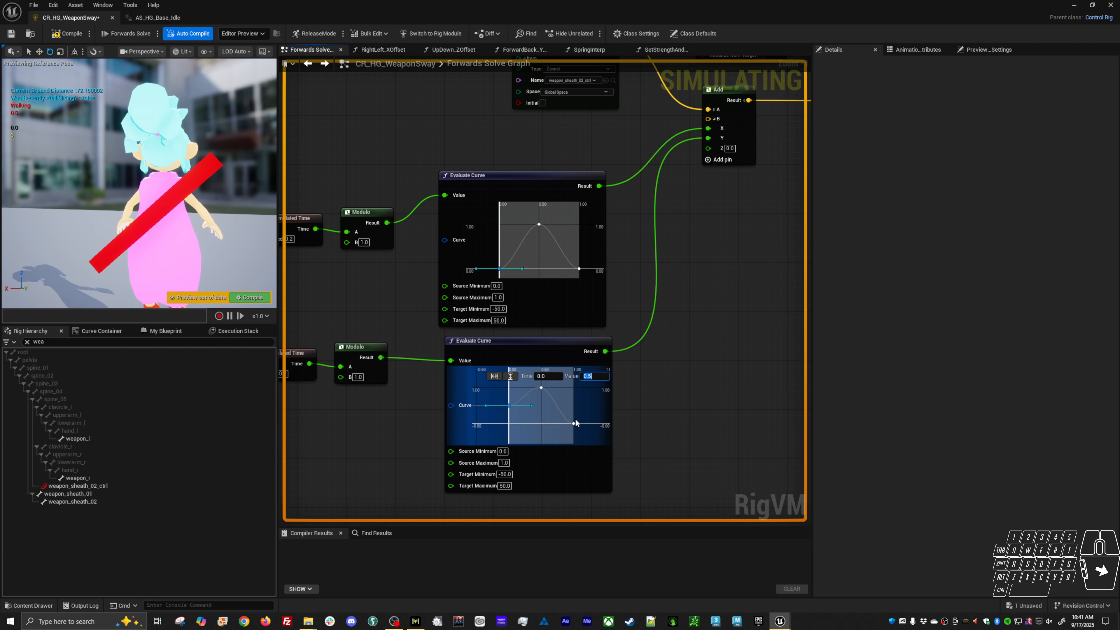
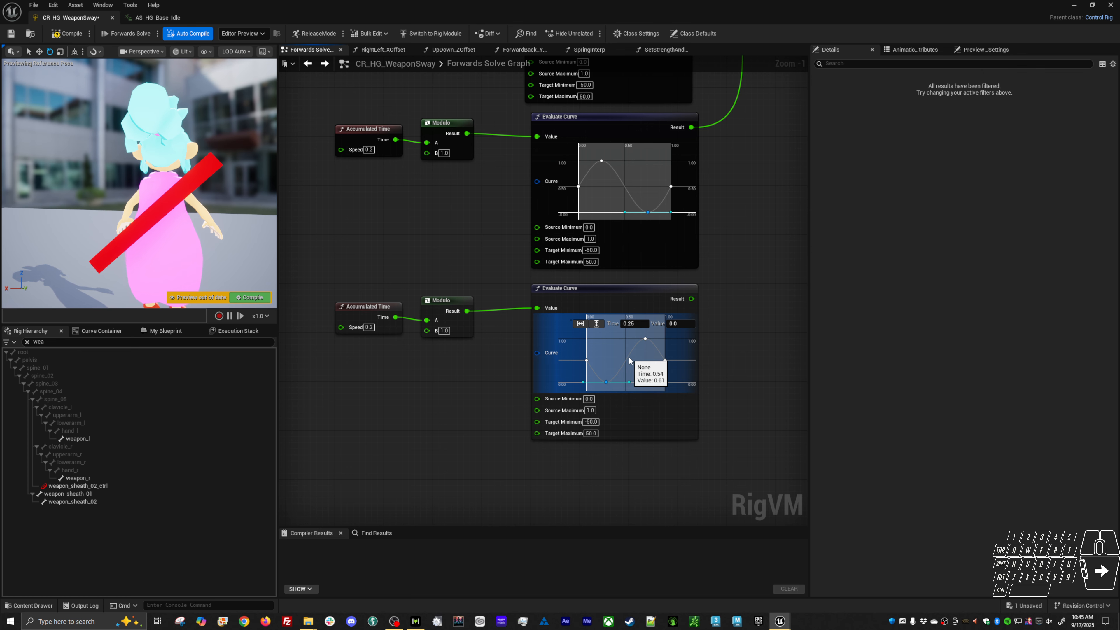
- Connect the third Evaluate Curve's Result to the Add node's B Z
right_click_drag(708, 291, 613, 370)
left_click_drag(598, 378, 706, 86)
right_click_drag(661, 282, 783, 215)
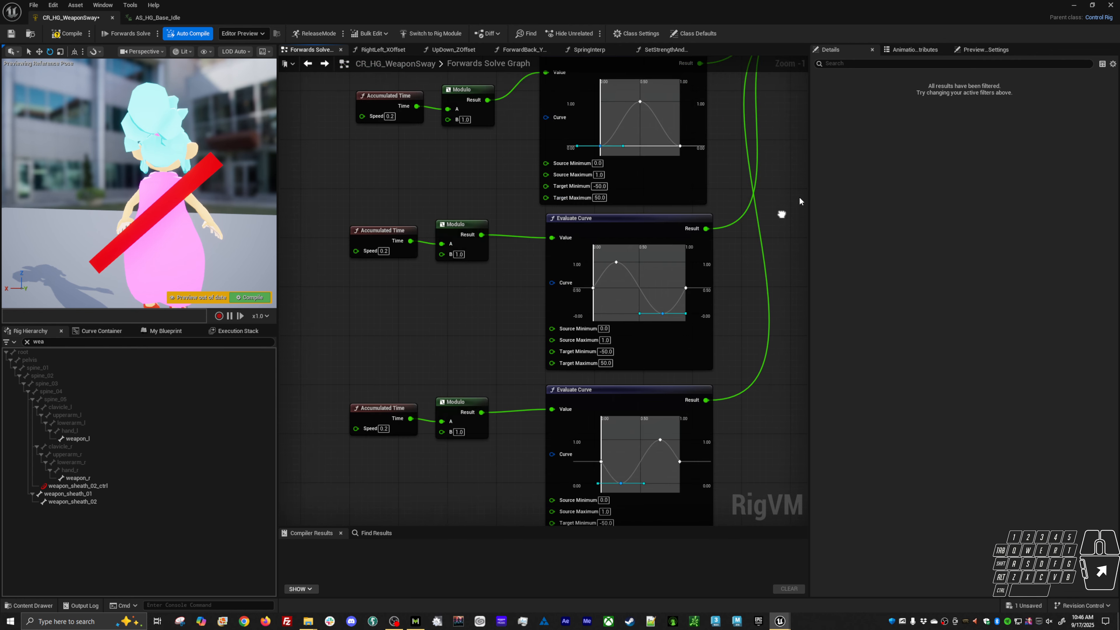
- Set the third Accumulated Time's Speed to 1.0 and check the weapon's motion from different angles in the game preview
left_click(391, 418)
type("1")
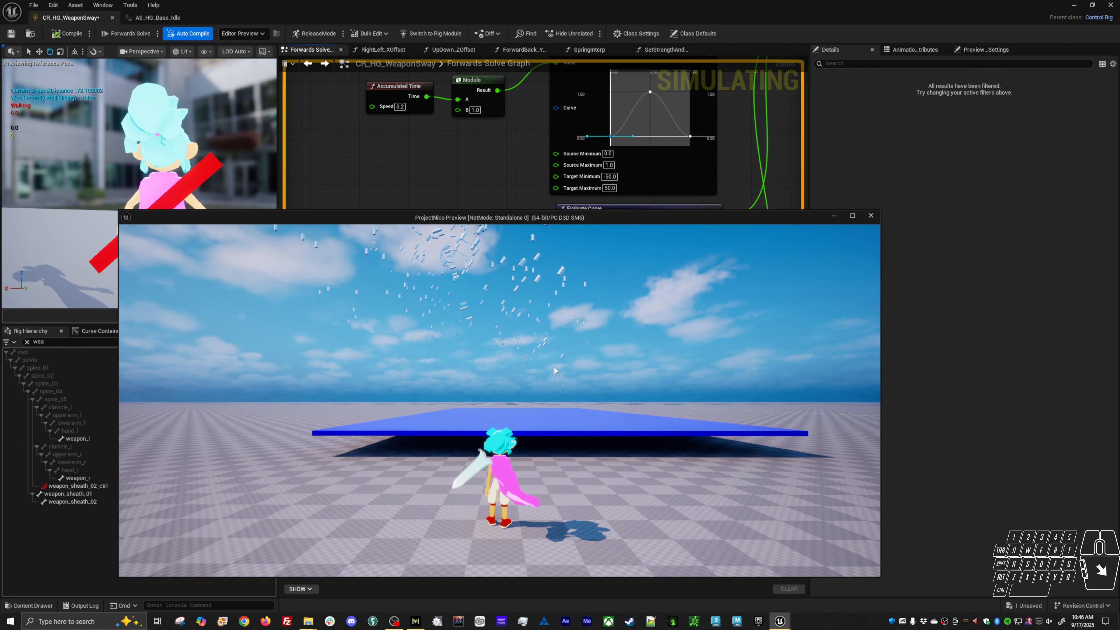
left_click_drag(409, 354, 529, 356)
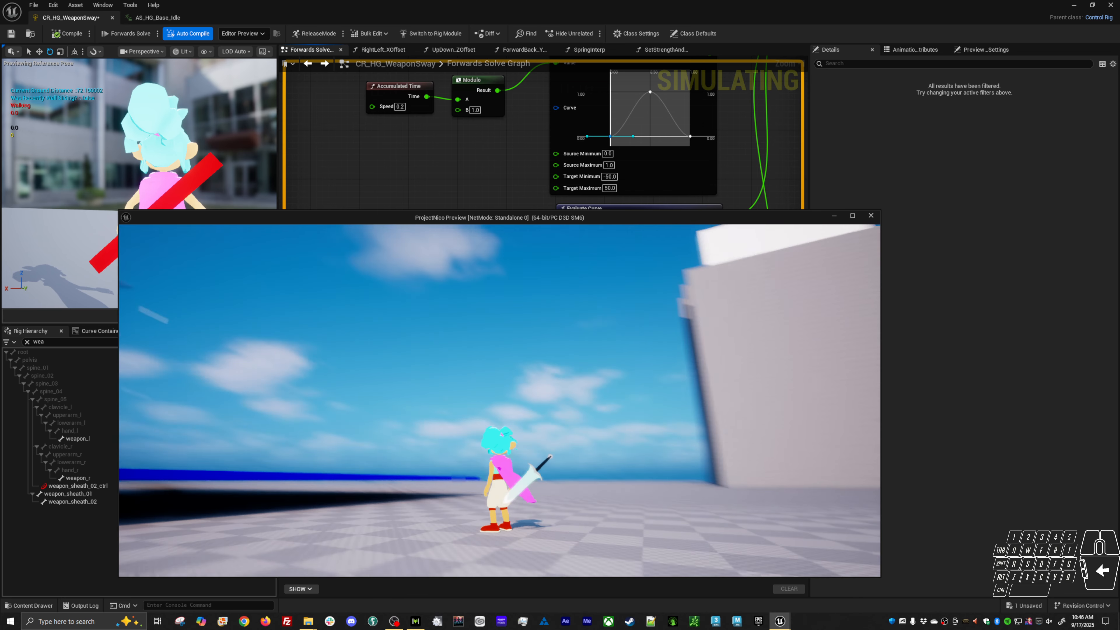
key("Escape")
- Tidy the graph by moving the Add node away from the curves and stacking the three Evaluate Curve nodes closely beneath each other
right_click_drag(495, 344, 468, 361)
scroll(468, 361, "down", 3)
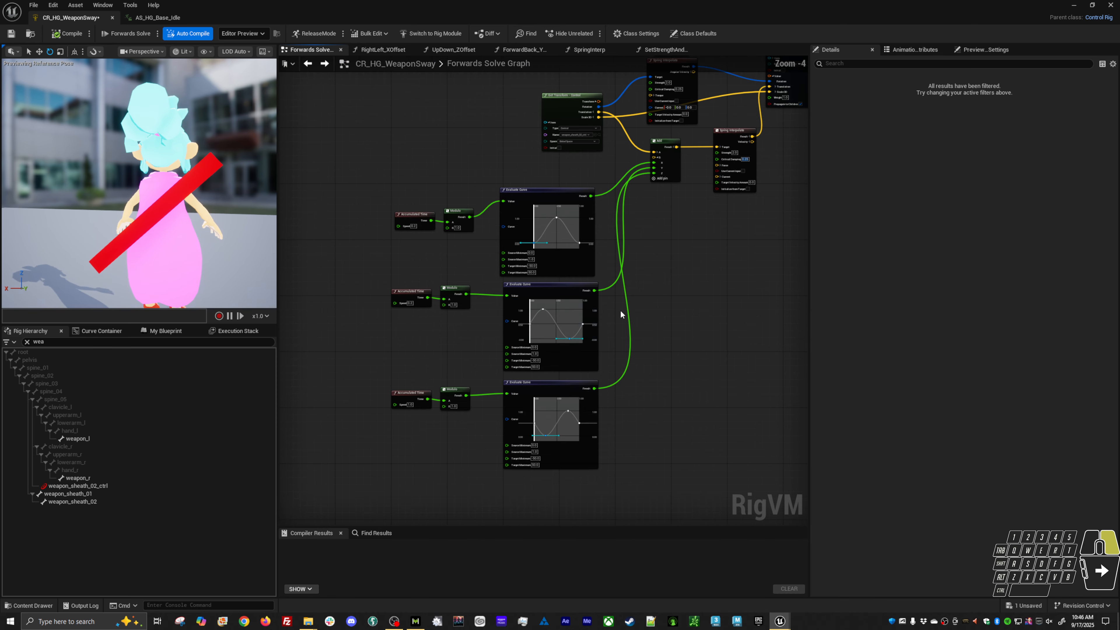
right_click_drag(620, 310, 571, 337)
scroll(626, 235, "up", 4)
right_click_drag(637, 232, 615, 278)
left_click_drag(576, 157, 619, 157)
scroll(656, 270, "down", 3)
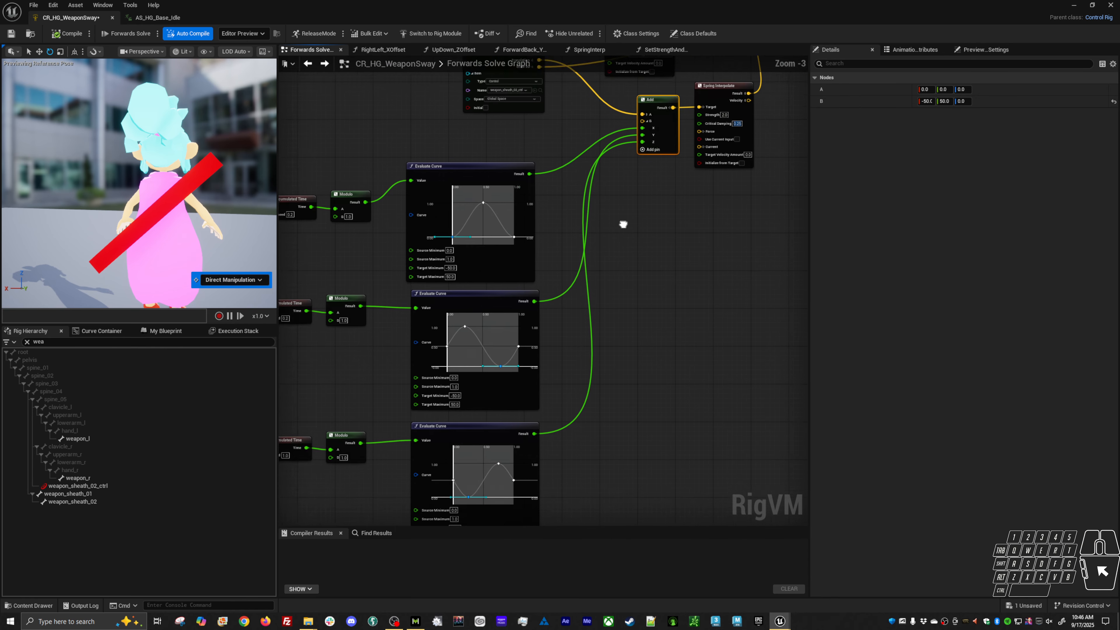
left_click(485, 287)
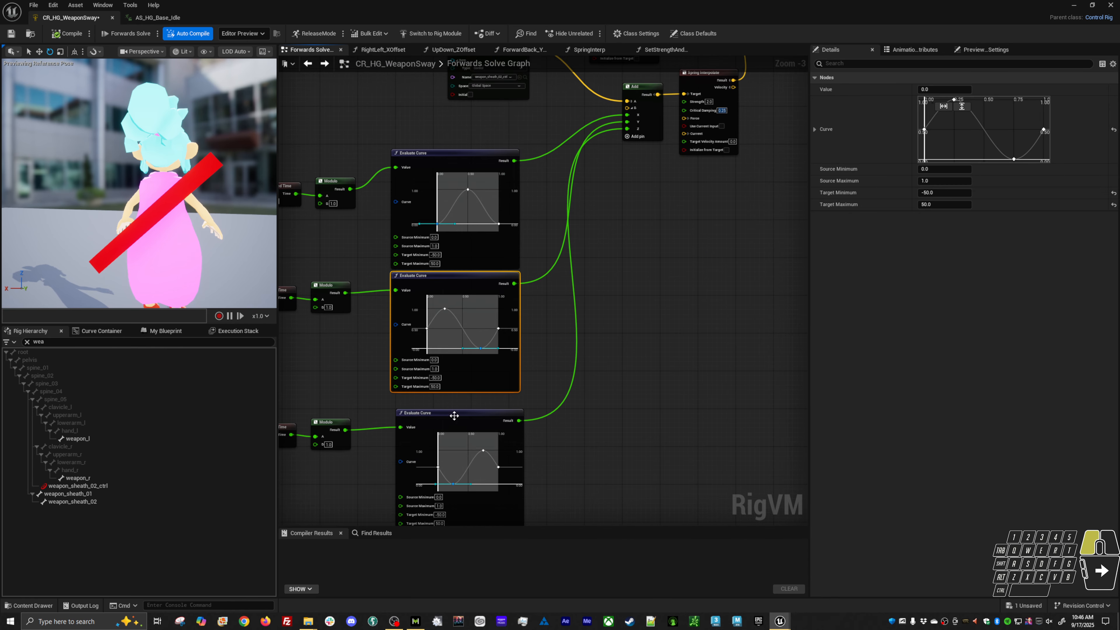
left_click_drag(455, 415, 450, 401)
right_click_drag(450, 401, 586, 364)
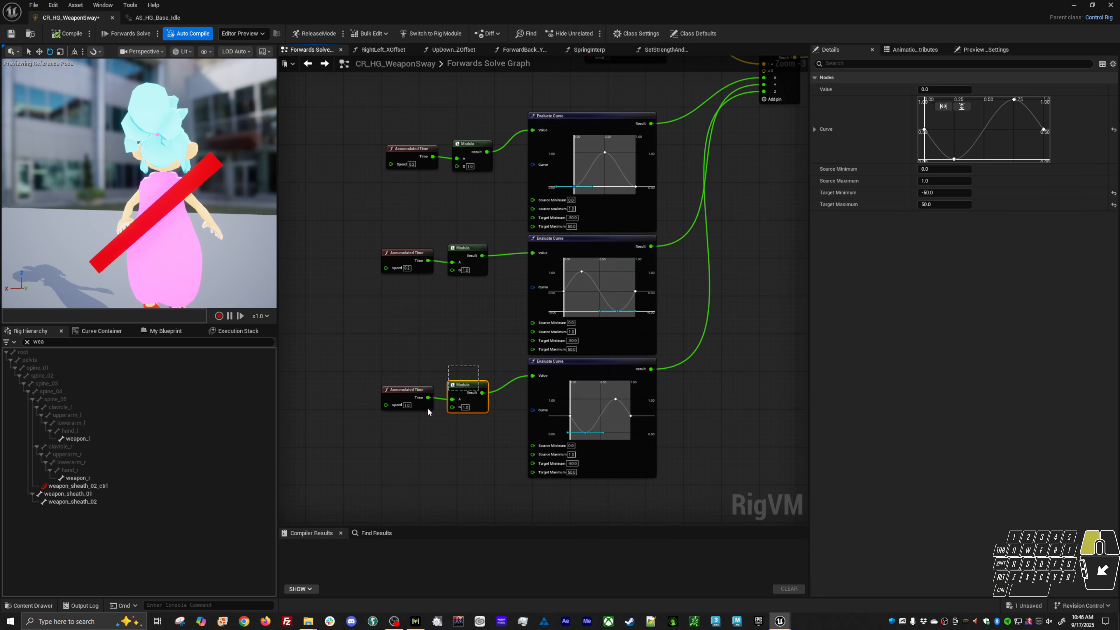
- Set the Speed of the third chain's Accumulated Time node to 0.2
left_click_drag(494, 412, 411, 383)
scroll(396, 382, "up", 3)
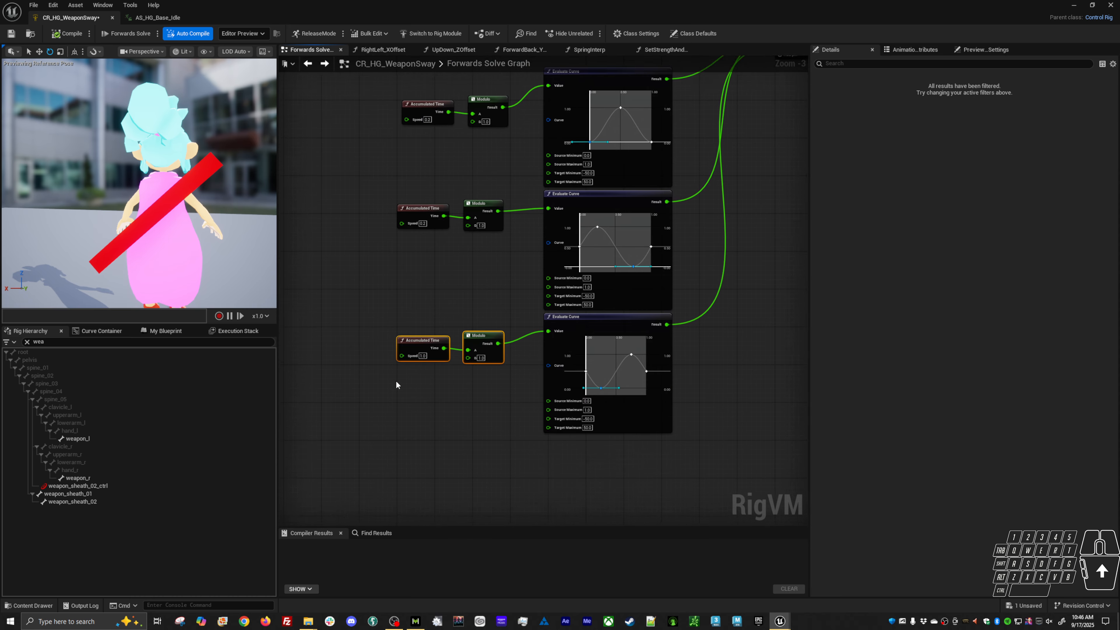
left_click(437, 345)
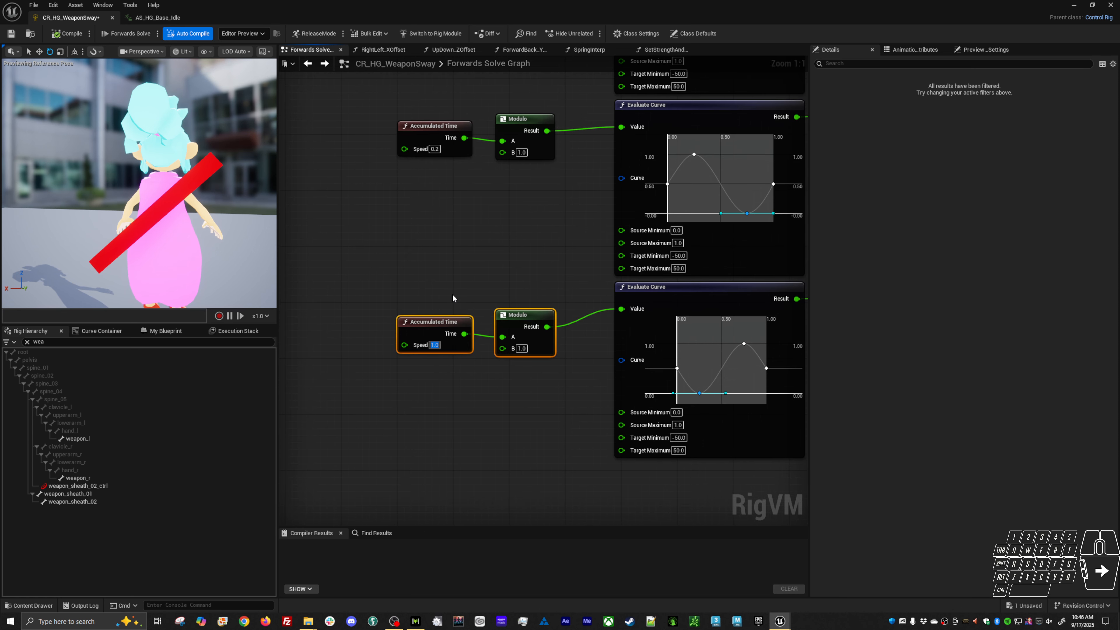
type(".2")
key("Return")
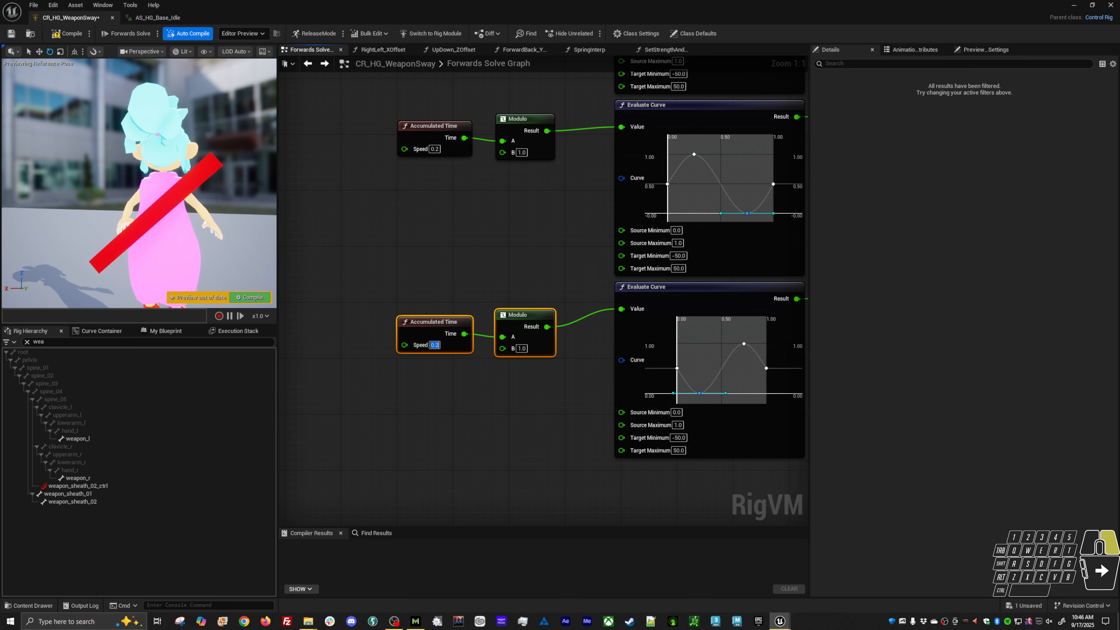
- Examine how the Noise (Float) nodes in the Idle Animation group feed each other's Speed and the Evaluate Curve targets
scroll(514, 401, "down", 3)
right_click_drag(552, 378, 574, 243)
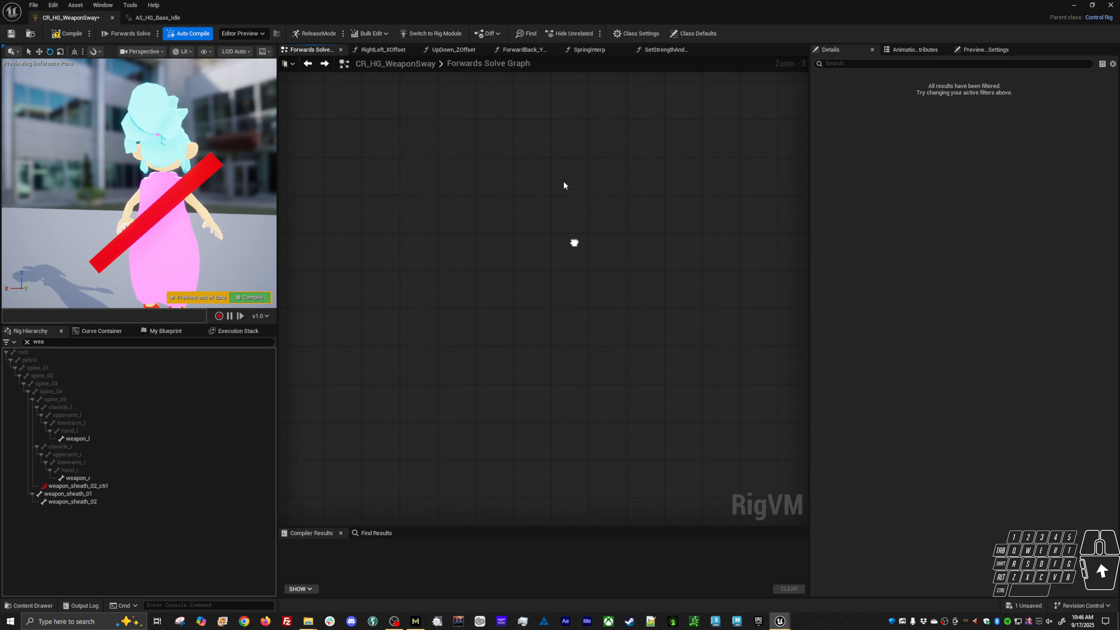
scroll(556, 172, "down", 10)
scroll(584, 180, "up", 10)
right_click_drag(639, 109, 520, 280)
scroll(522, 261, "up", 4)
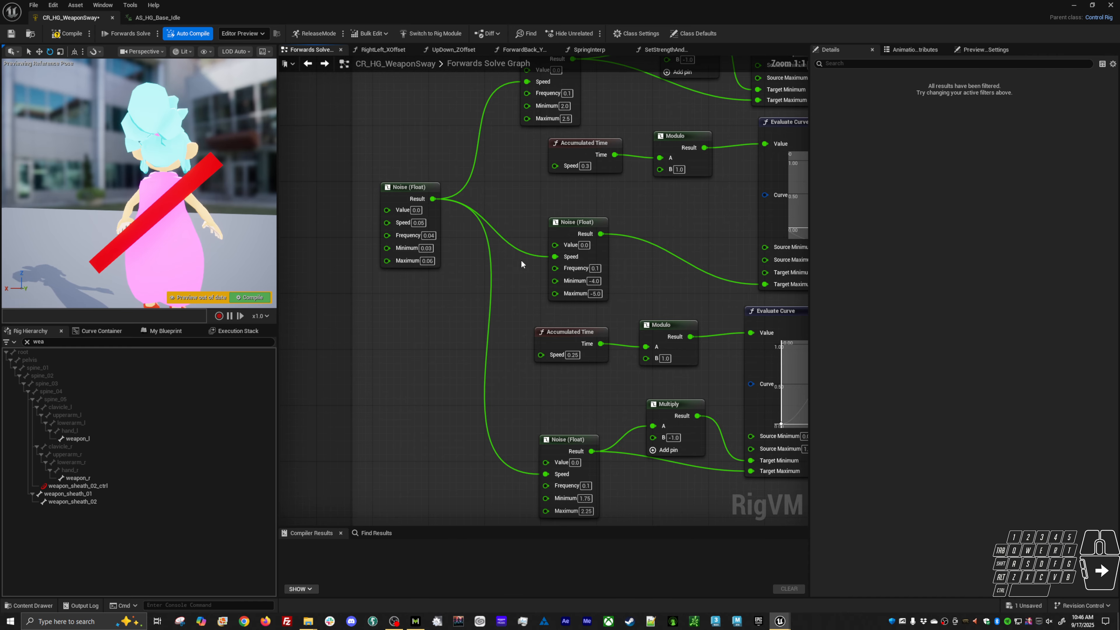
scroll(521, 261, "down", 3)
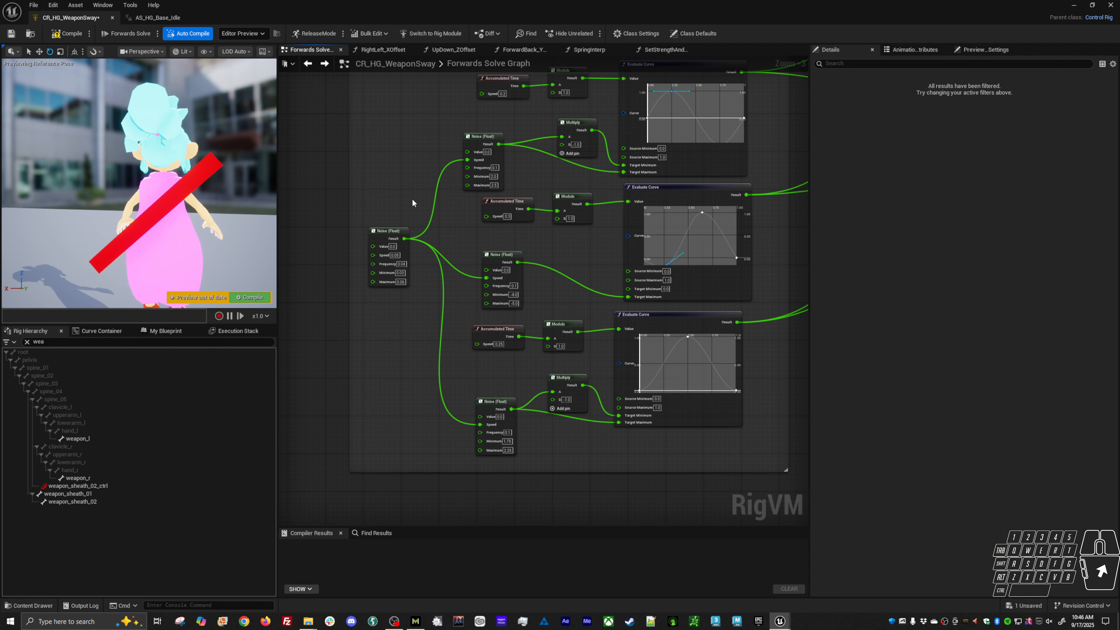
right_click_drag(413, 200, 412, 219)
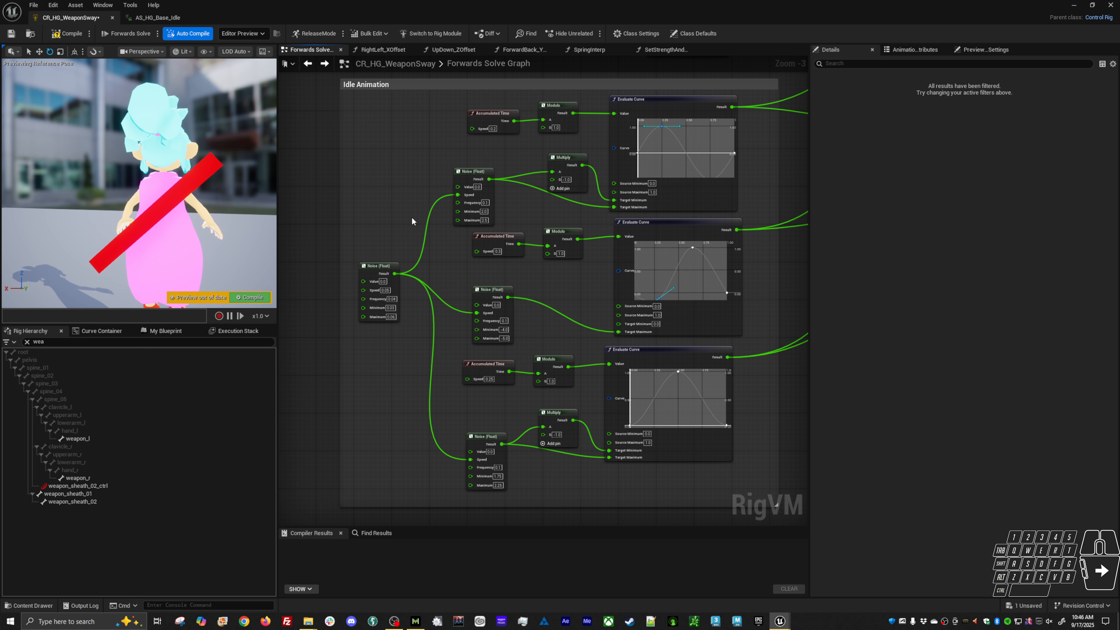
right_click_drag(696, 282, 674, 303)
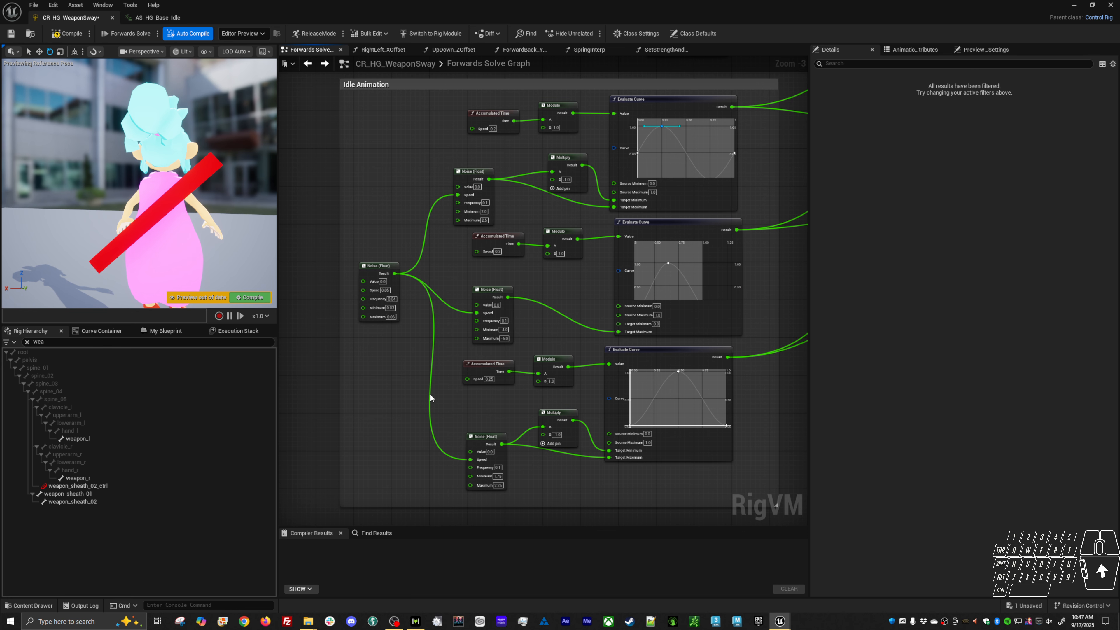
- Add a Noise (Float) node beside the first chain and connect its Result to the first Evaluate Curve's Target Minimum
right_click_drag(391, 234, 593, 407)
right_click_drag(471, 231, 589, 327)
right_click_drag(495, 206, 707, 452)
scroll(706, 452, "down", 4)
right_click_drag(543, 393, 613, 413)
scroll(648, 362, "up", 6)
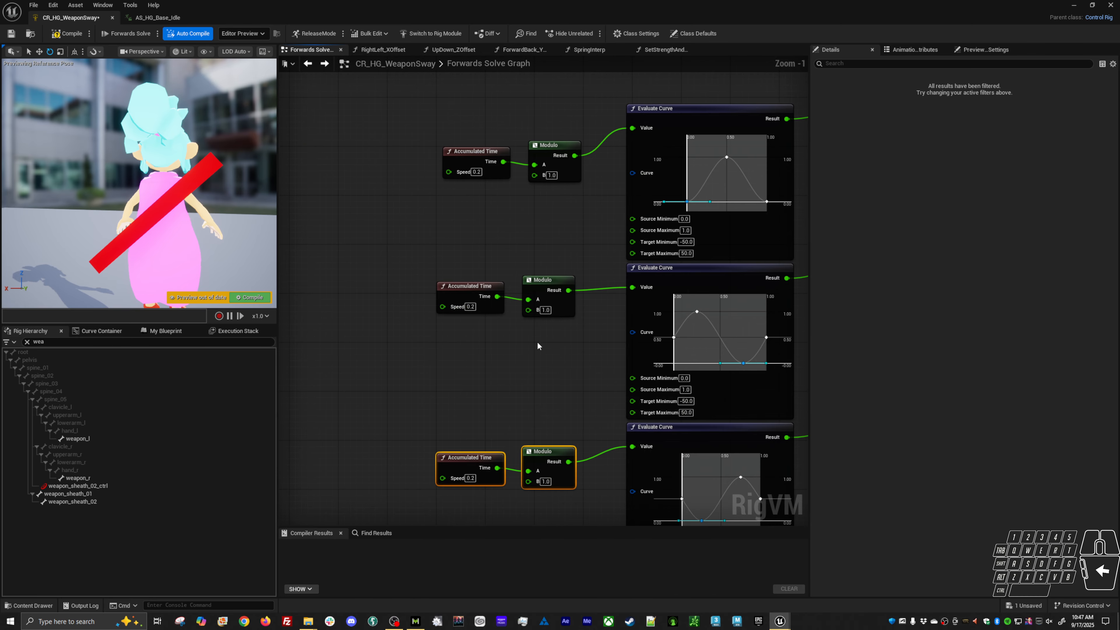
right_click(420, 361)
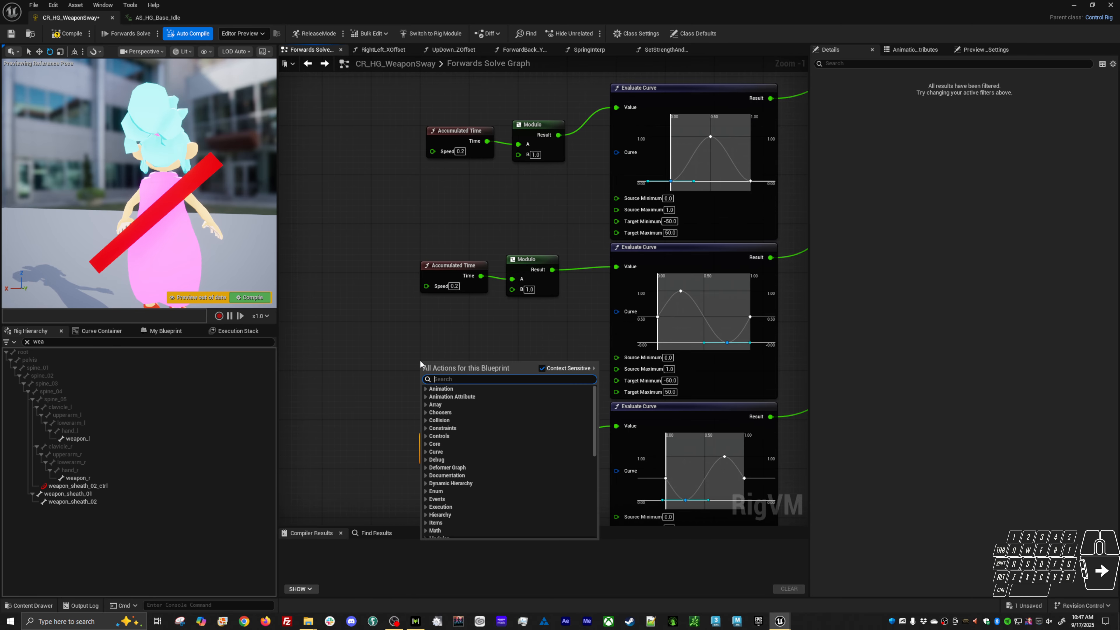
type("noise")
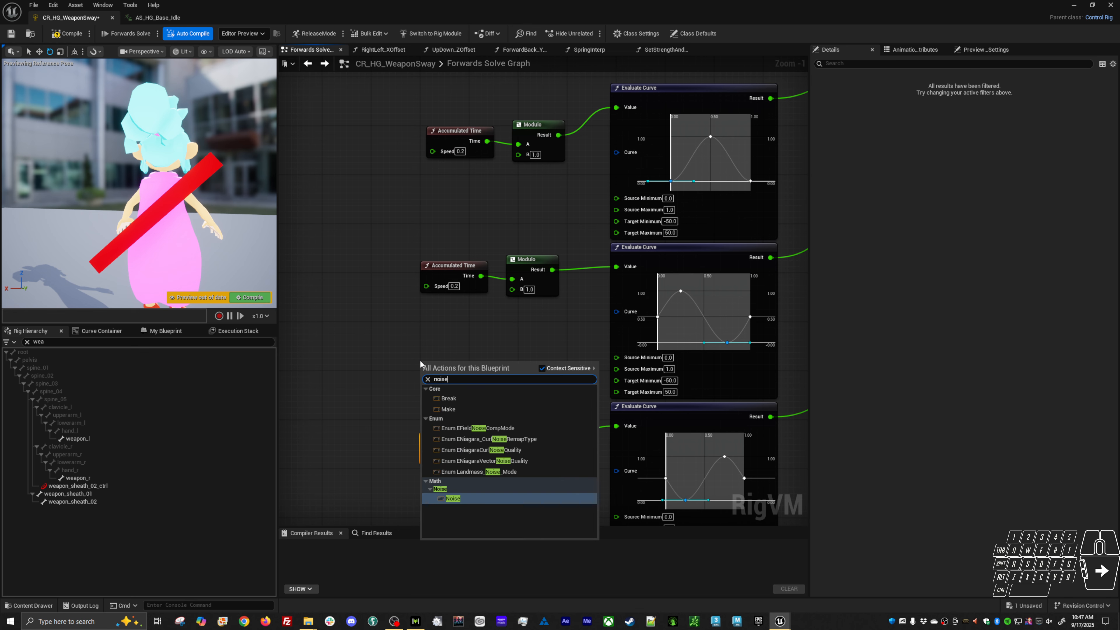
key("Return")
left_click_drag(441, 373, 621, 222)
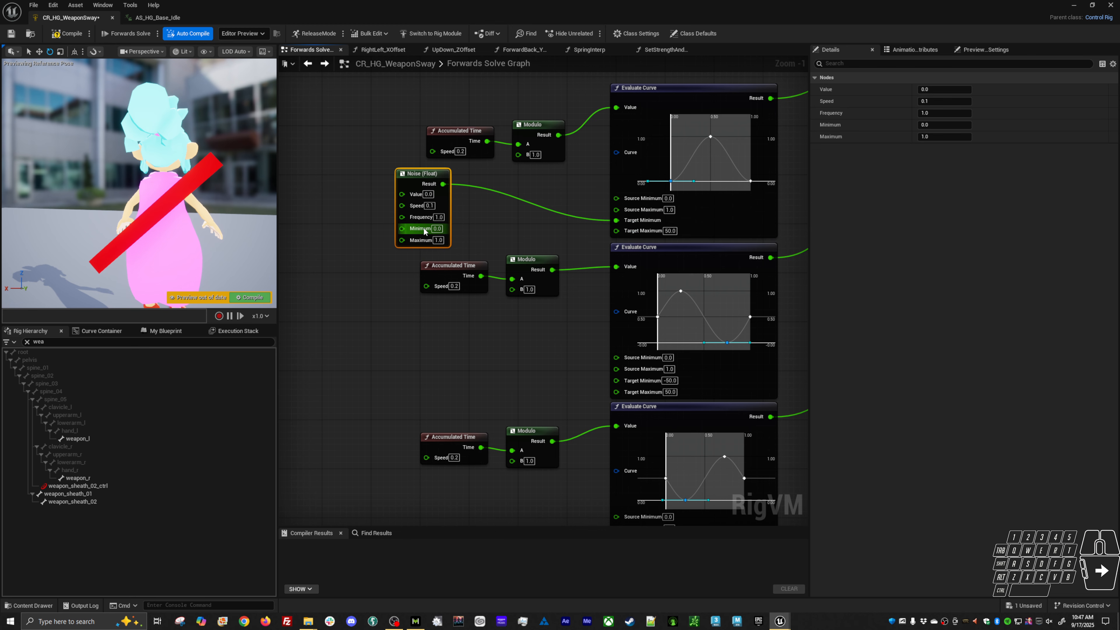
- Check how the Idle Animation group's Noise (Float) and Multiply nodes drive the curve's Target Minimum and Target Maximum
left_click(437, 228)
type("-")
scroll(606, 338, "down", 8)
scroll(633, 288, "up", 8)
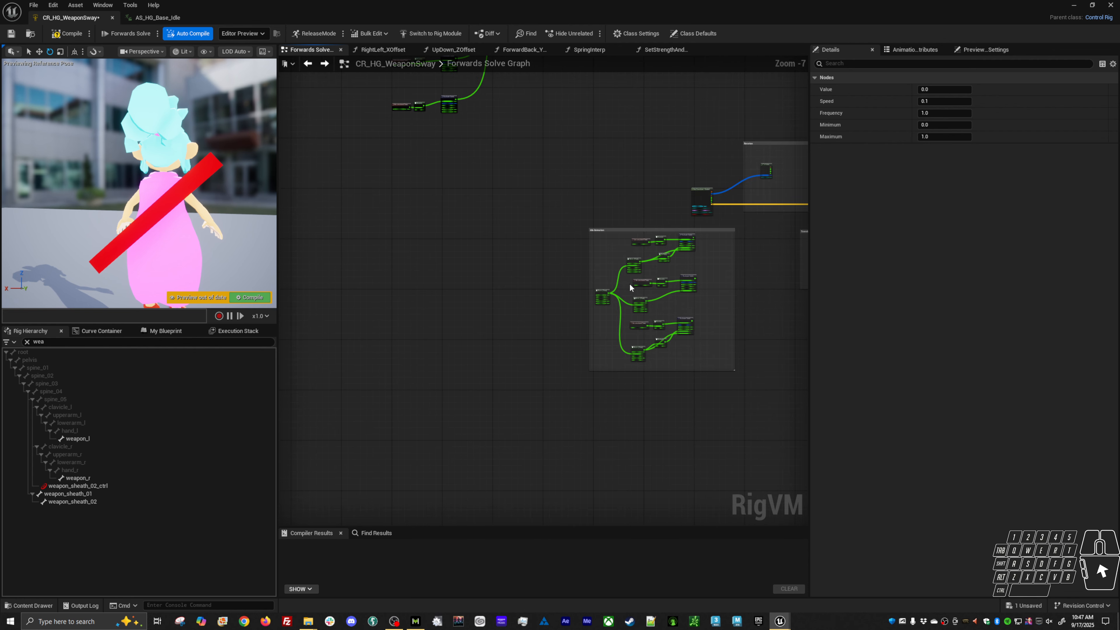
right_click_drag(651, 290, 588, 266)
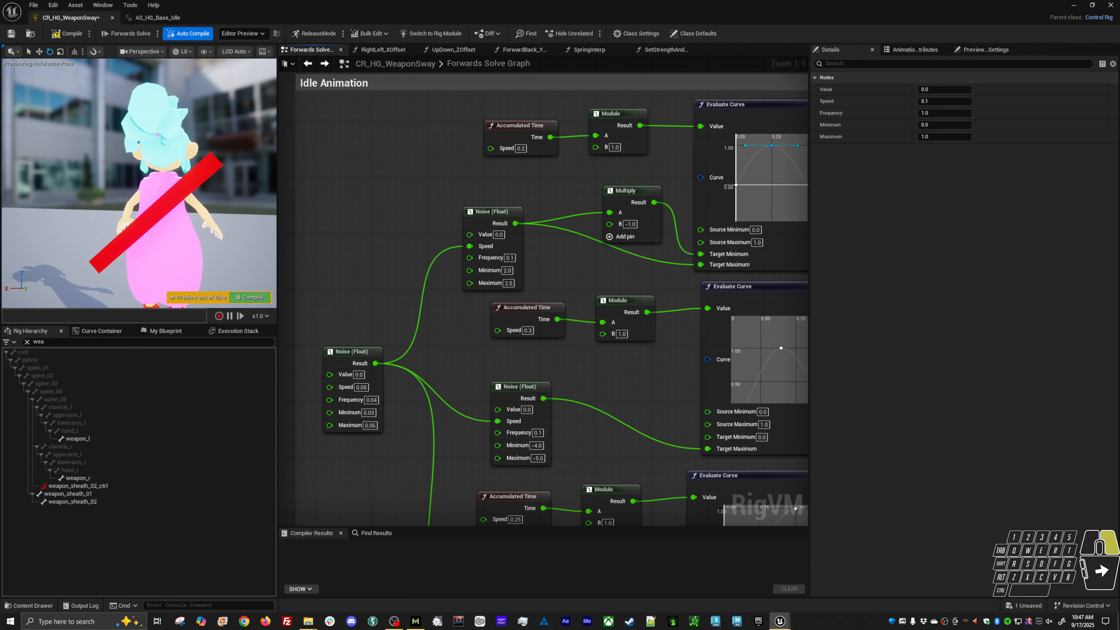
scroll(558, 281, "down", 3)
- Disconnect the new Noise (Float) node from the first Evaluate Curve's Target Minimum
right_click_drag(558, 281, 671, 406)
right_click_drag(505, 263, 657, 455)
right_click_drag(414, 241, 531, 337)
scroll(474, 235, "up", 3)
left_click(655, 192, "alt")
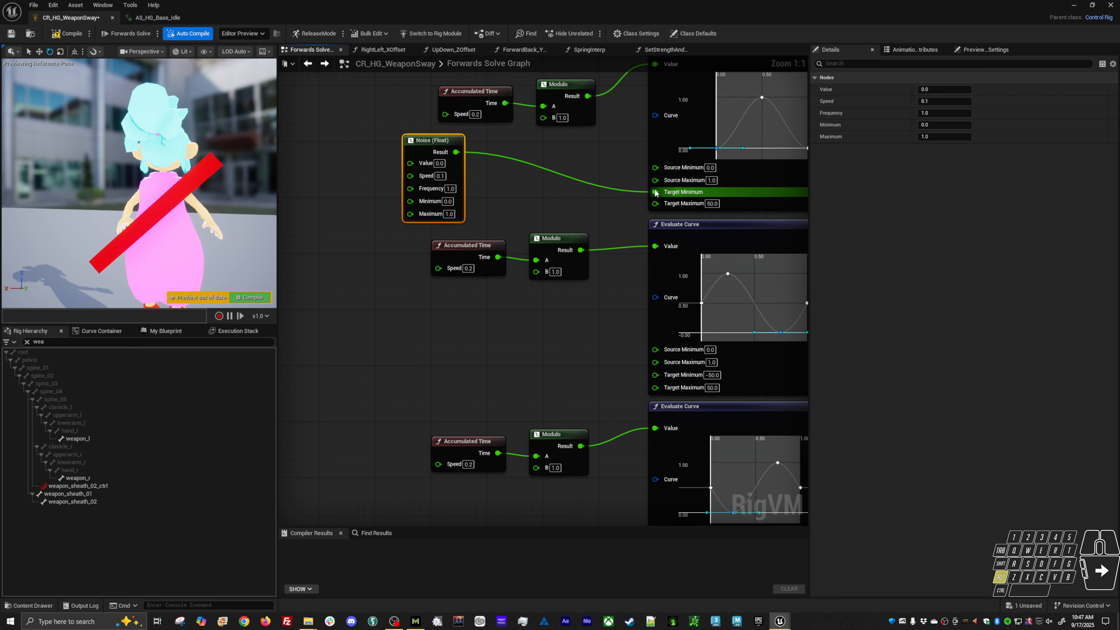
left_click_drag(457, 152, 512, 174)
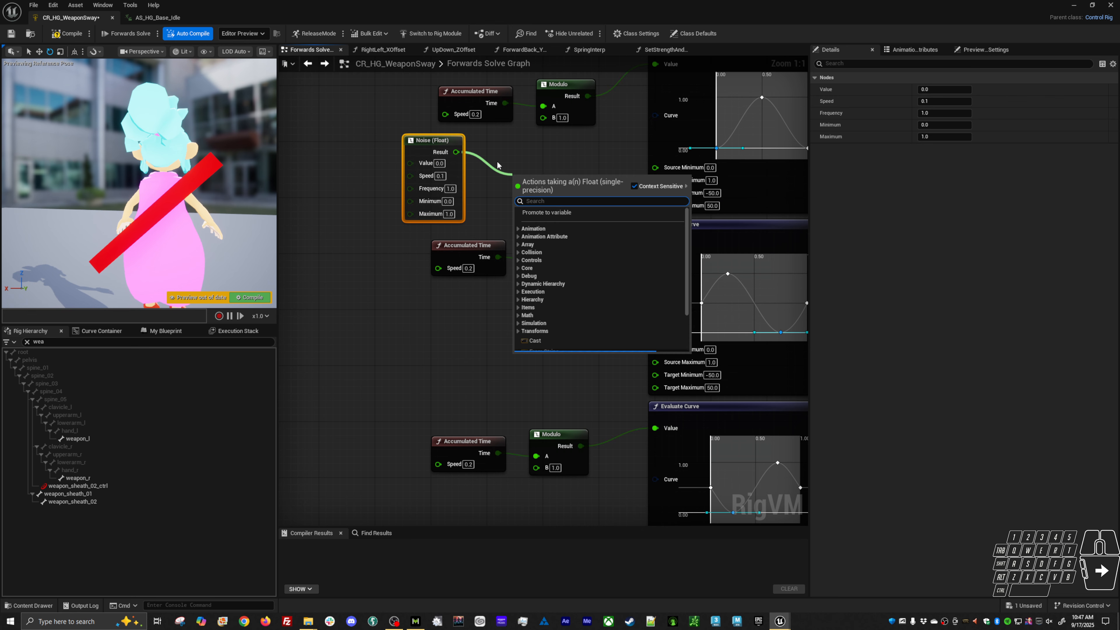
left_click(497, 165)
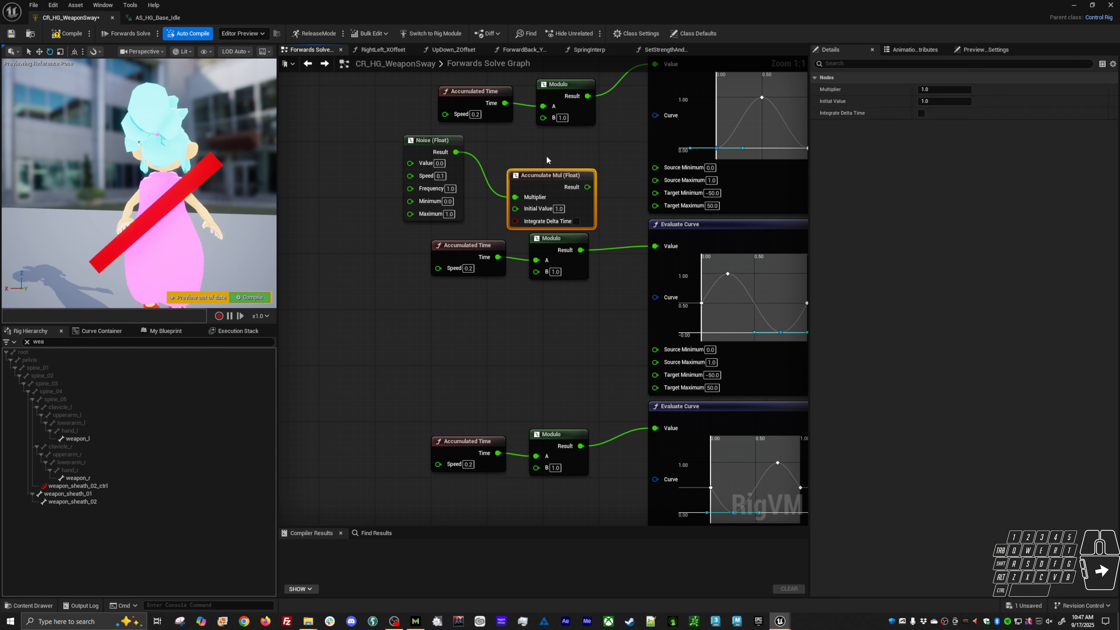
key("Delete")
- Add a Multiply node with B -4 after the Noise (Float), connecting Multiply to the first Evaluate Curve's Target Minimum and Noise to Target Maximum
left_click_drag(457, 152, 492, 160)
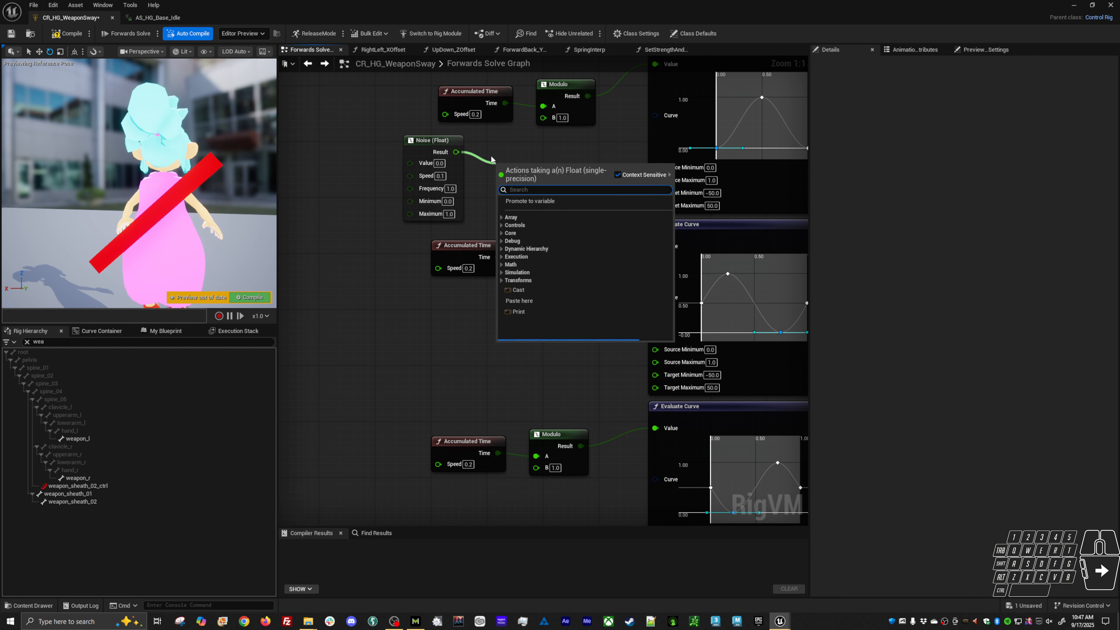
type("*")
left_click(531, 210)
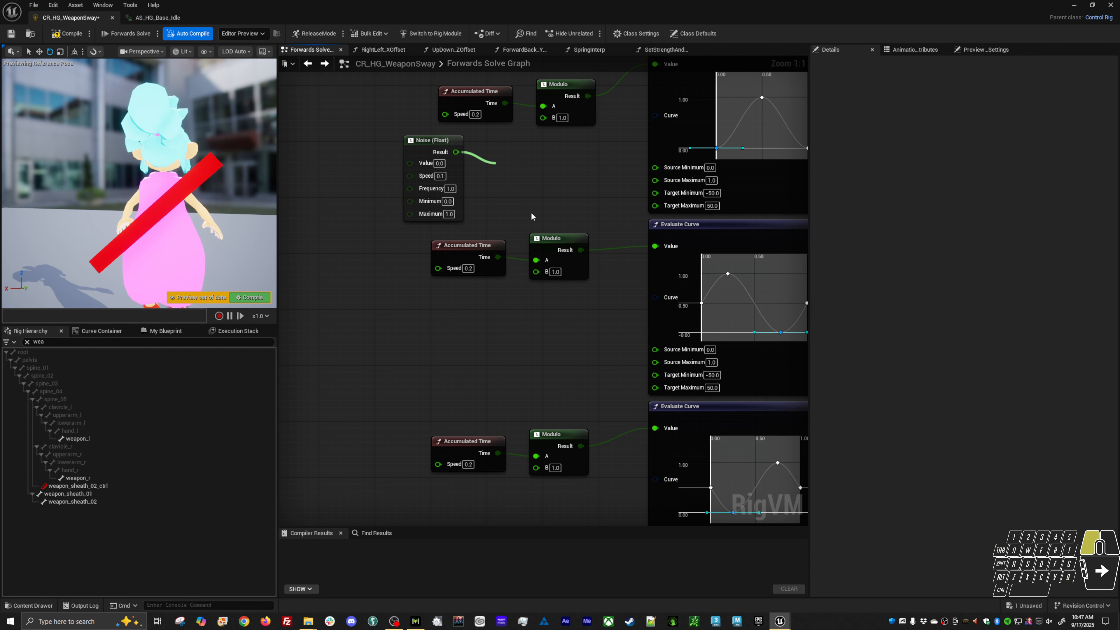
left_click_drag(519, 184, 555, 156)
left_click(554, 174)
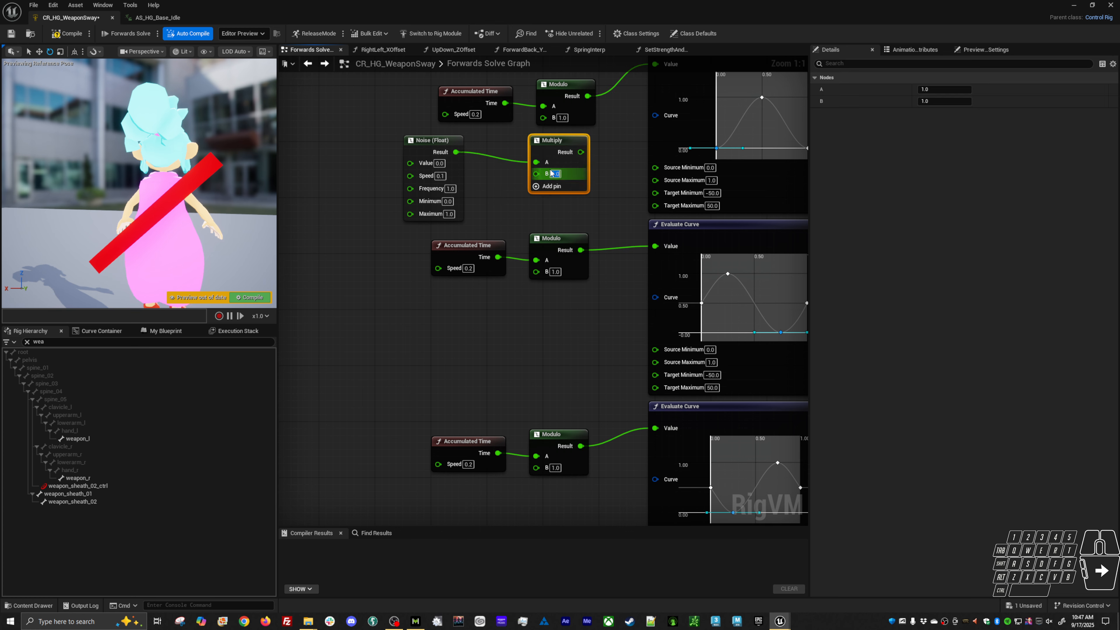
type("-4")
key("Return")
left_click_drag(581, 152, 457, 152)
- Set the first chain's Noise (Float) Minimum to 2 and Maximum to 2.5, and its Multiply node's B to -1
left_click(446, 201)
type("2")
key("Tab")
type("-")
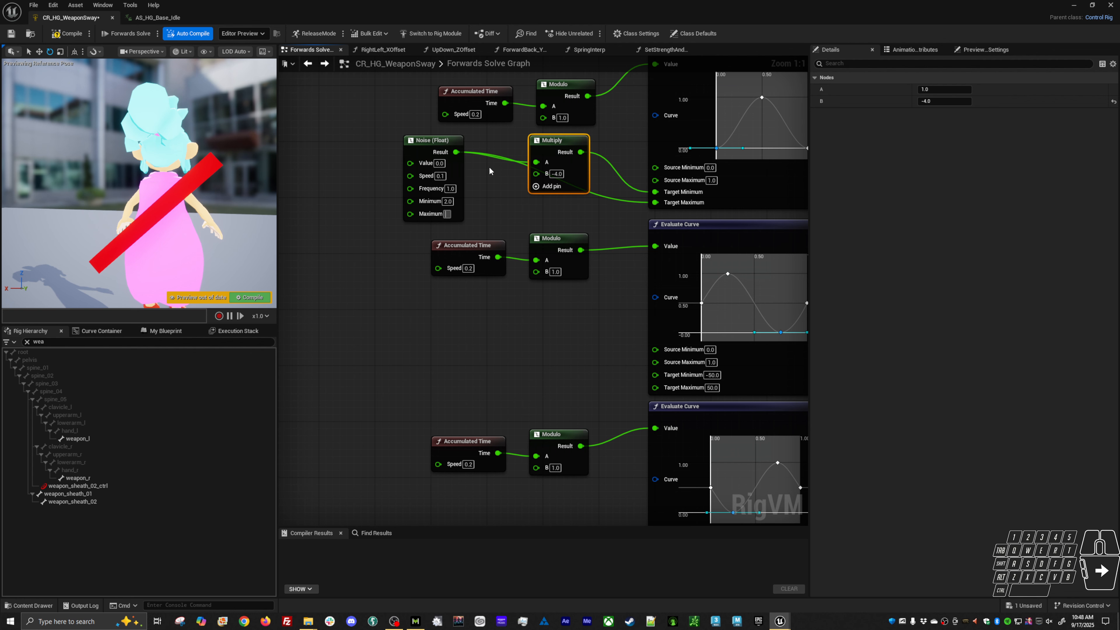
type("2.5")
left_click_drag(563, 145, 584, 146)
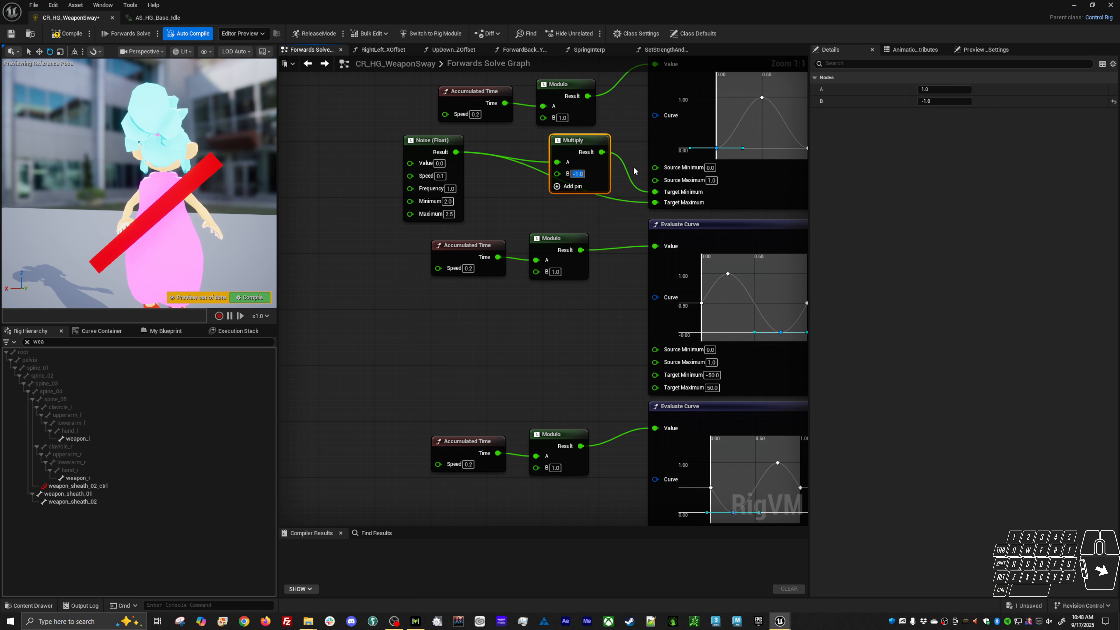
- Duplicate the Noise (Float) and Multiply pair below the second chain and connect it to the second Evaluate Curve's Target Minimum and Target Maximum
right_click_drag(596, 230, 526, 235)
scroll(528, 250, "down", 2)
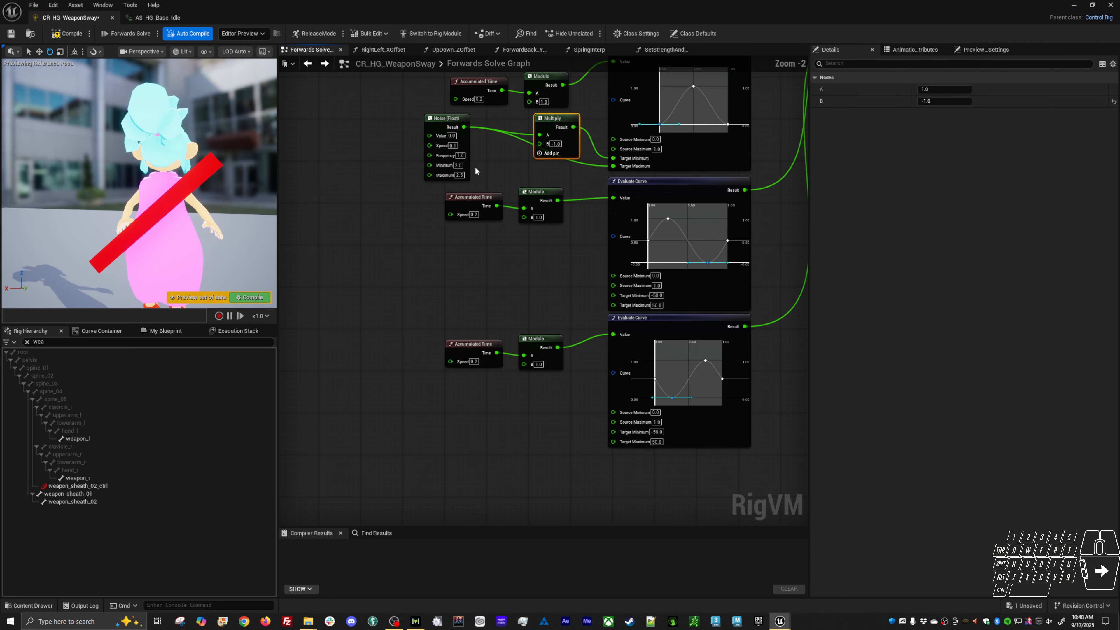
left_click_drag(388, 124, 543, 160)
key("ctrl+c")
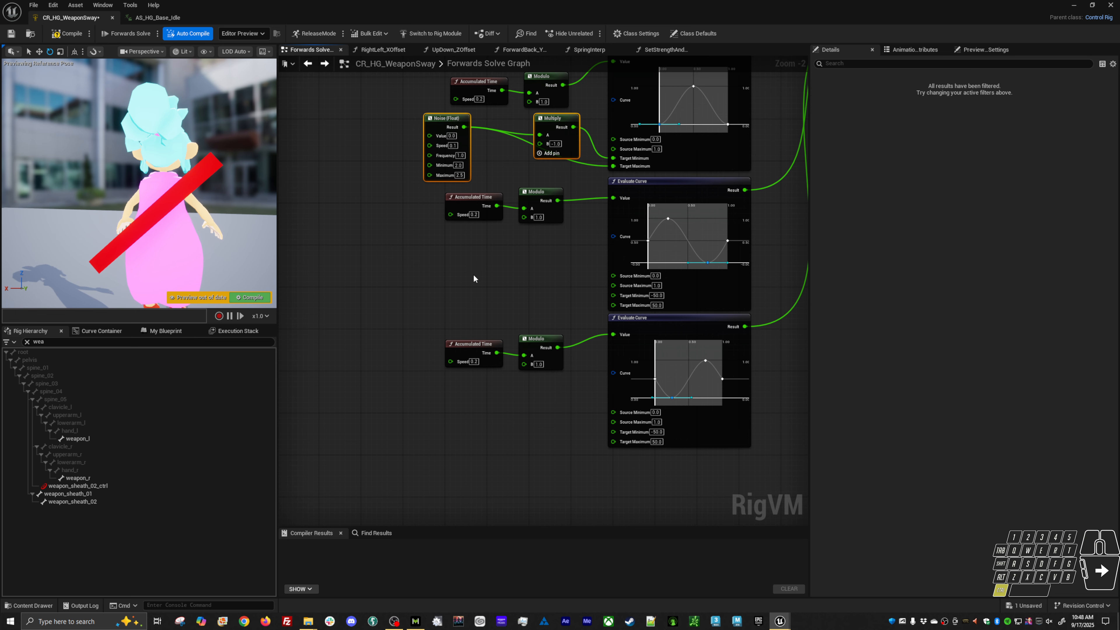
key("ctrl+v")
left_click_drag(532, 279, 533, 254)
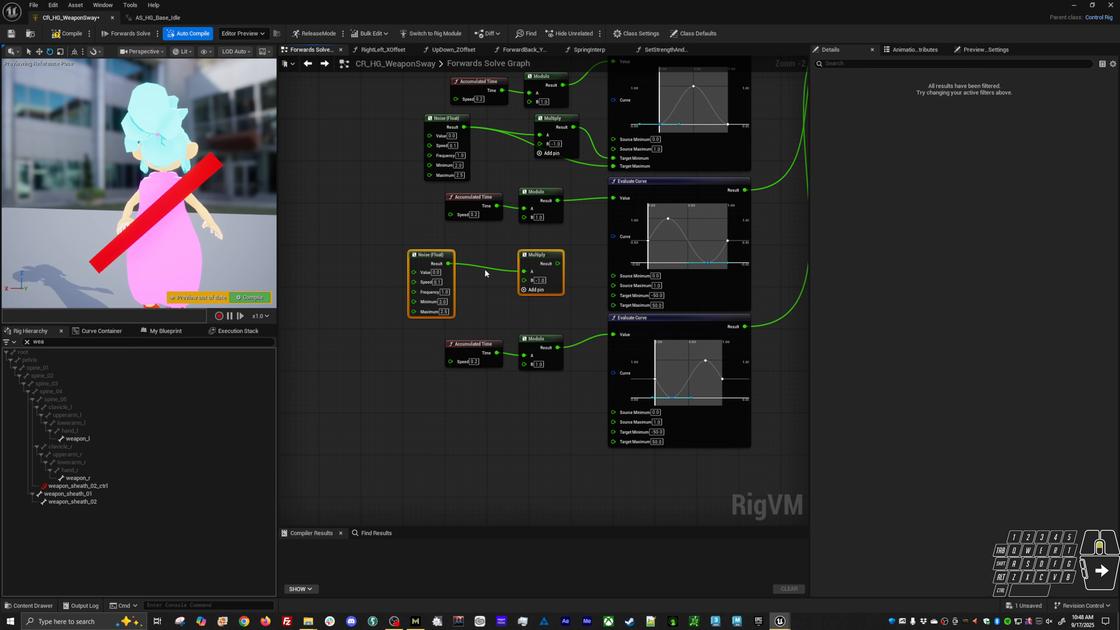
scroll(494, 271, "up", 1)
left_click_drag(443, 263, 636, 311)
left_click_drag(570, 263, 644, 299)
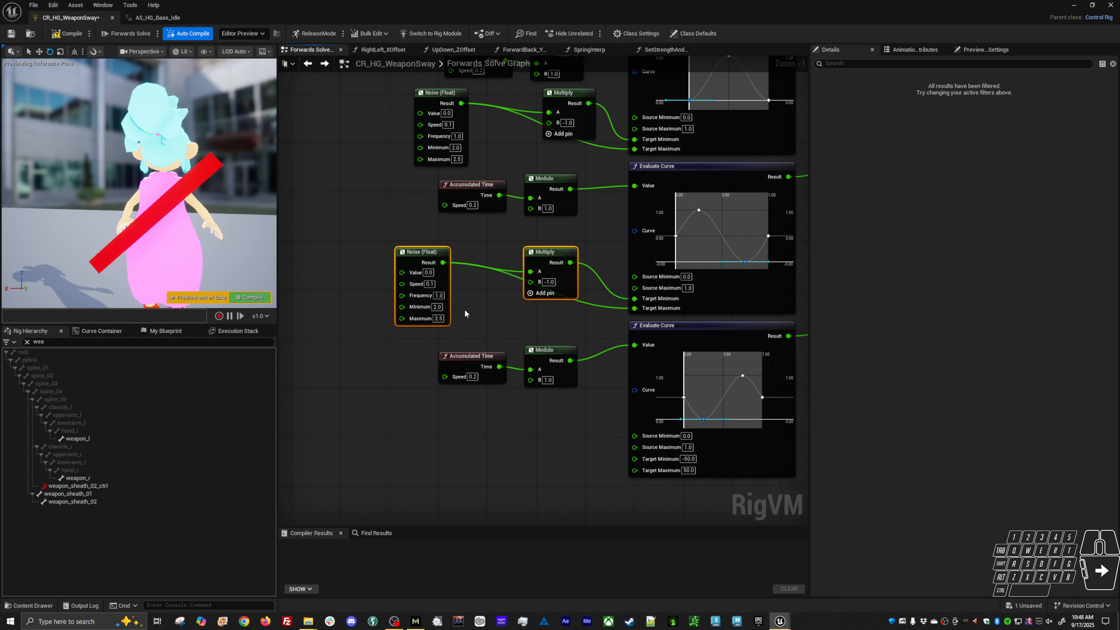
- Set the second chain's Noise (Float) Minimum to 5 and Maximum to 10
left_click(438, 307)
type("5")
key("Tab")
type("10")
key("Return")
- Duplicate the Noise (Float) and Multiply pair below the third chain and connect it to the third Evaluate Curve's Target Minimum and Target Maximum
right_click_drag(470, 274, 465, 240)
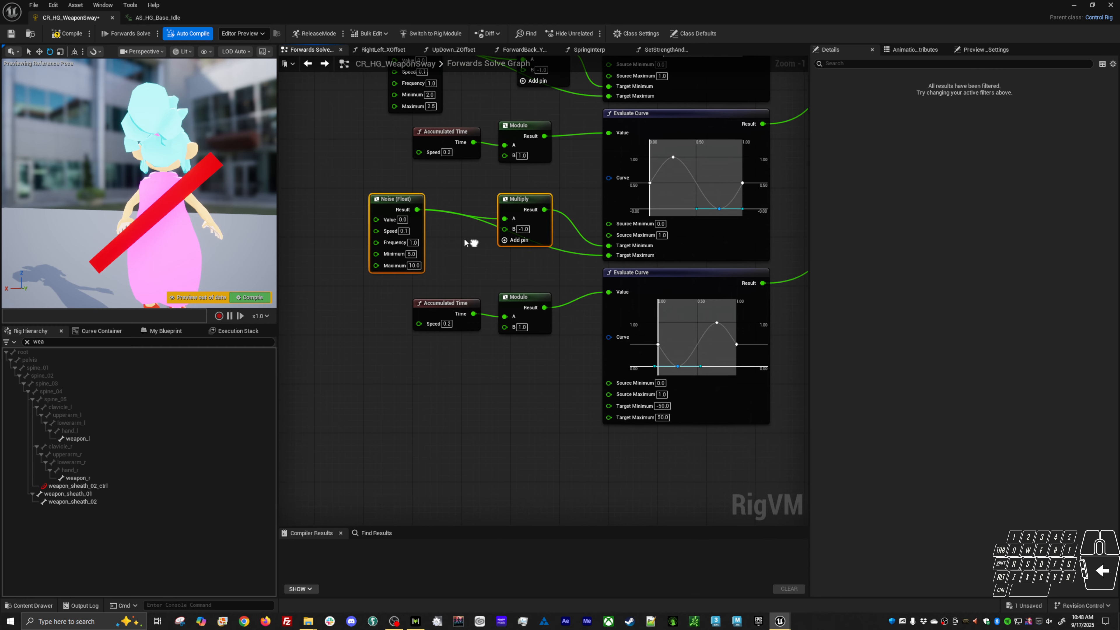
left_click_drag(353, 184, 513, 265)
key("ctrl+c")
right_click_drag(505, 284, 512, 218)
key("ctrl+v")
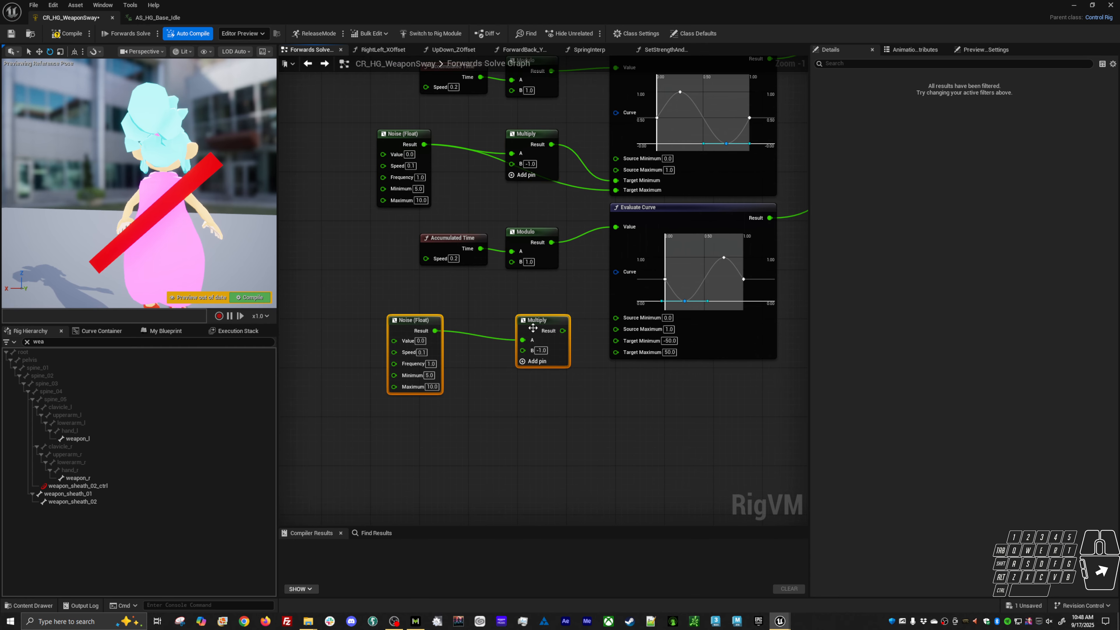
left_click_drag(533, 328, 615, 341)
left_click_drag(424, 316, 616, 350)
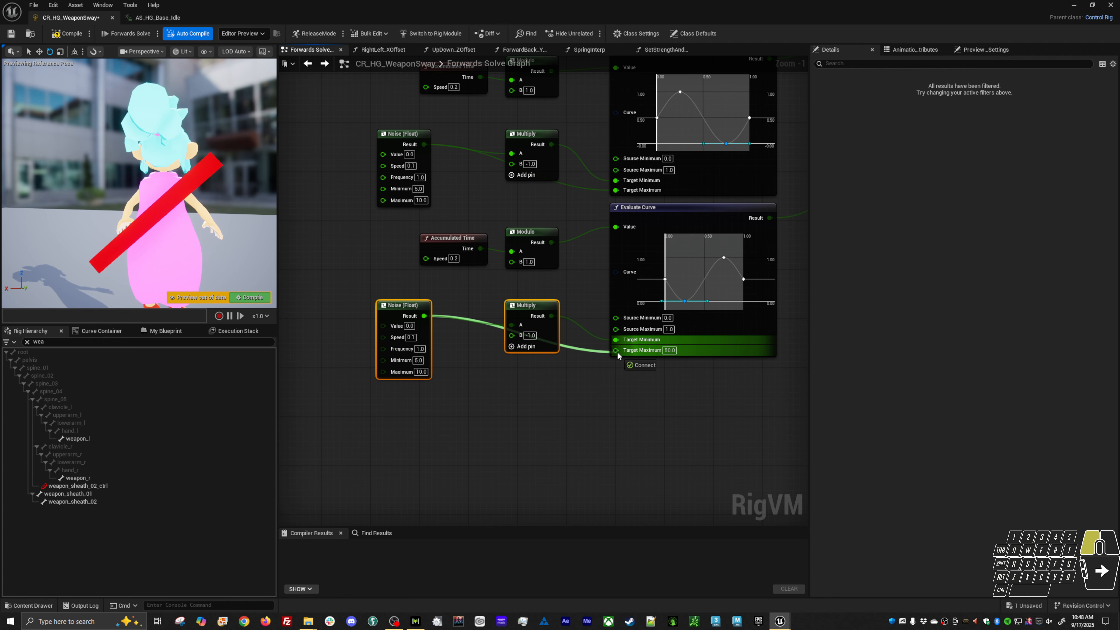
- Set the third chain's Noise (Float) Minimum to 1 and Maximum to 2
left_click(418, 360)
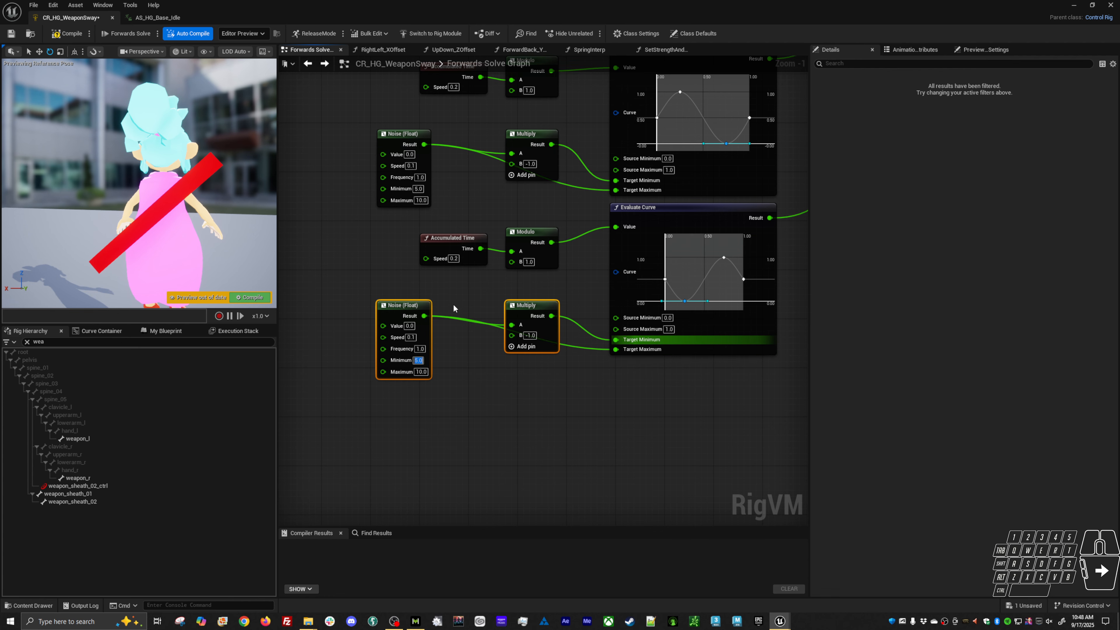
type("1")
key("Tab")
type("2")
key("Return")
- Preview the sheathed weapon's idle sway in the running game, viewing the character's back up close
scroll(463, 321, "down", 2)
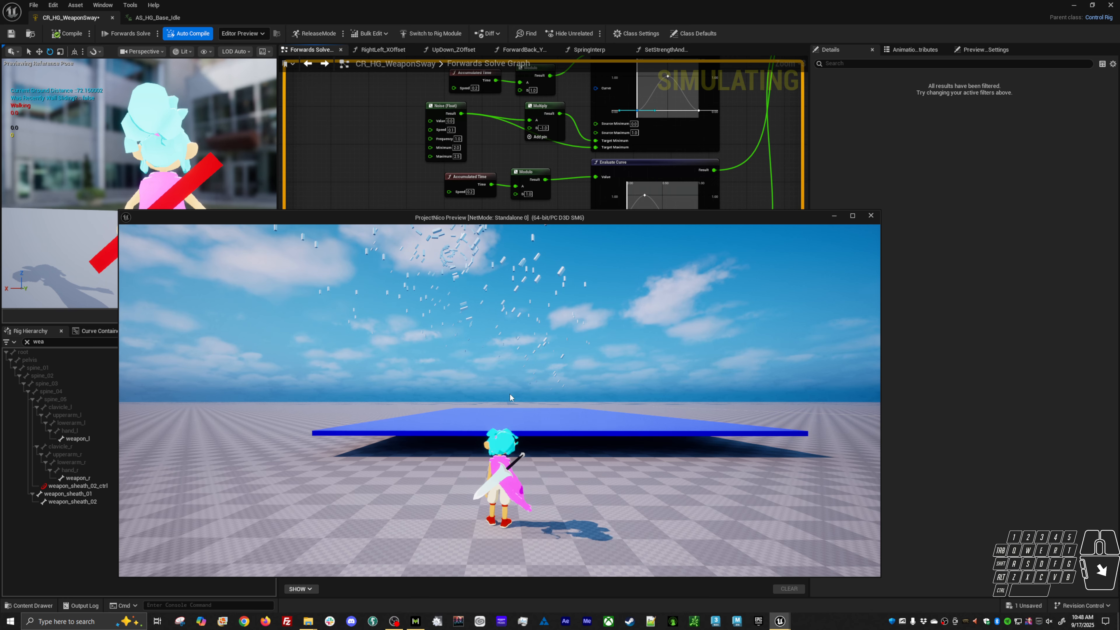
scroll(523, 400, "up", 1)
right_click(550, 434)
right_click_drag(550, 434, 613, 454)
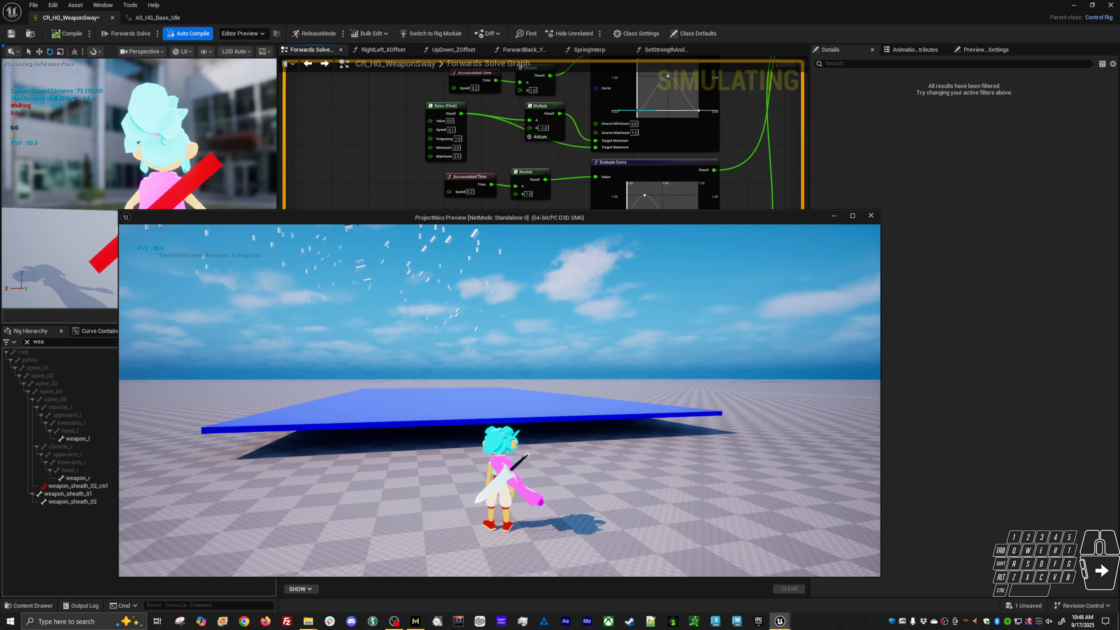
scroll(500, 401, "up", 1)
scroll(500, 400, "up", 7)
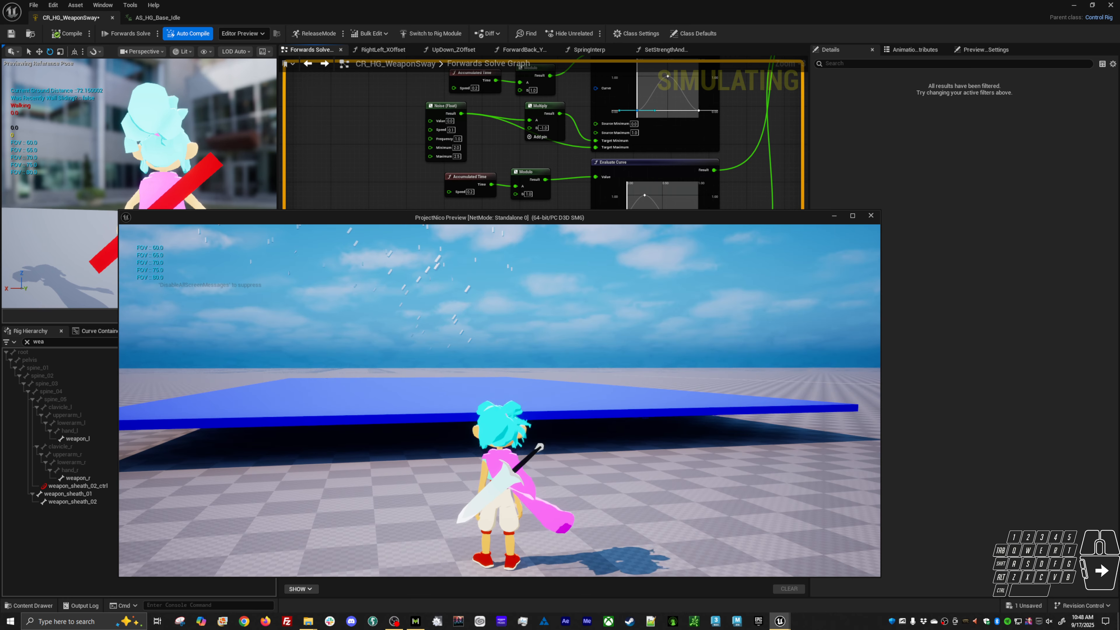
scroll(500, 400, "up", 1)
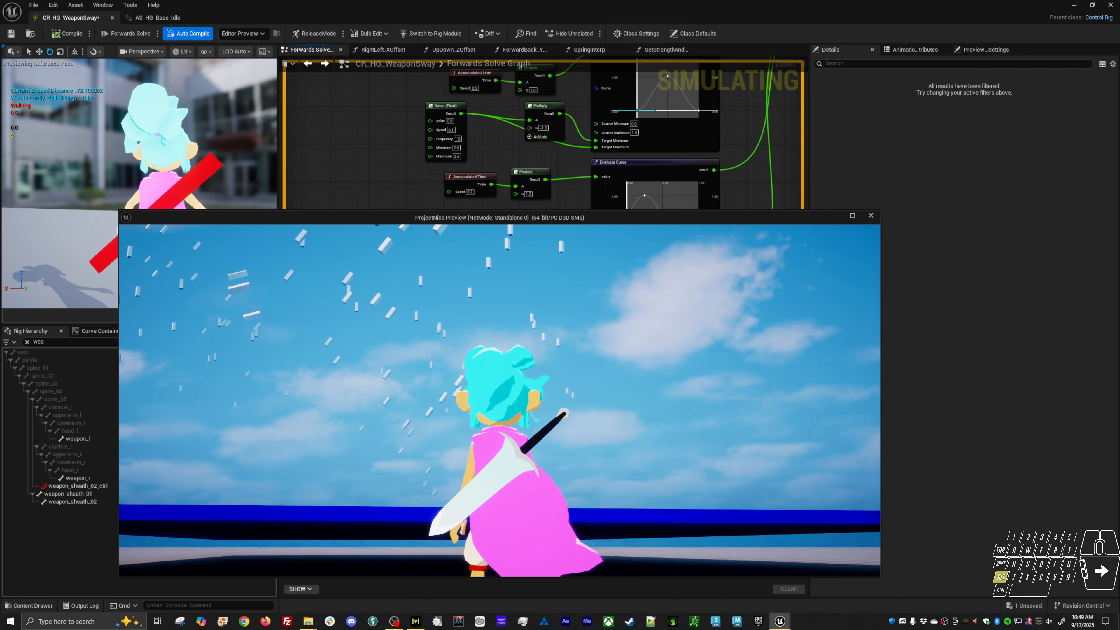
- Return to the Forwards Solve graph and add a watch on the third Evaluate Curve's Result
key("alt+Tab")
right_click_drag(749, 347, 611, 362)
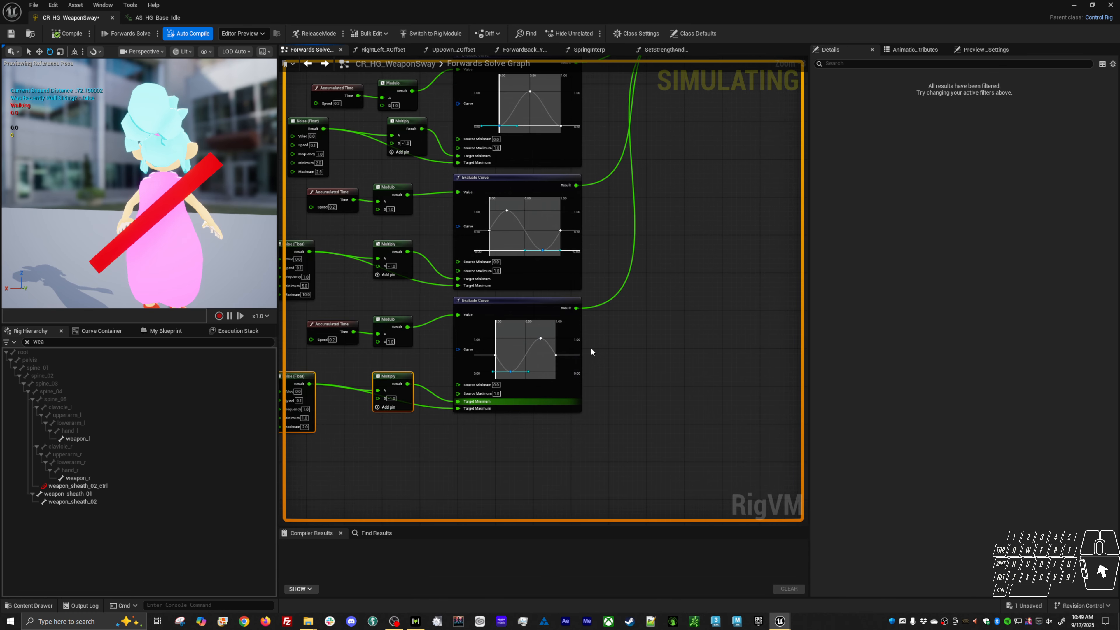
right_click(577, 308)
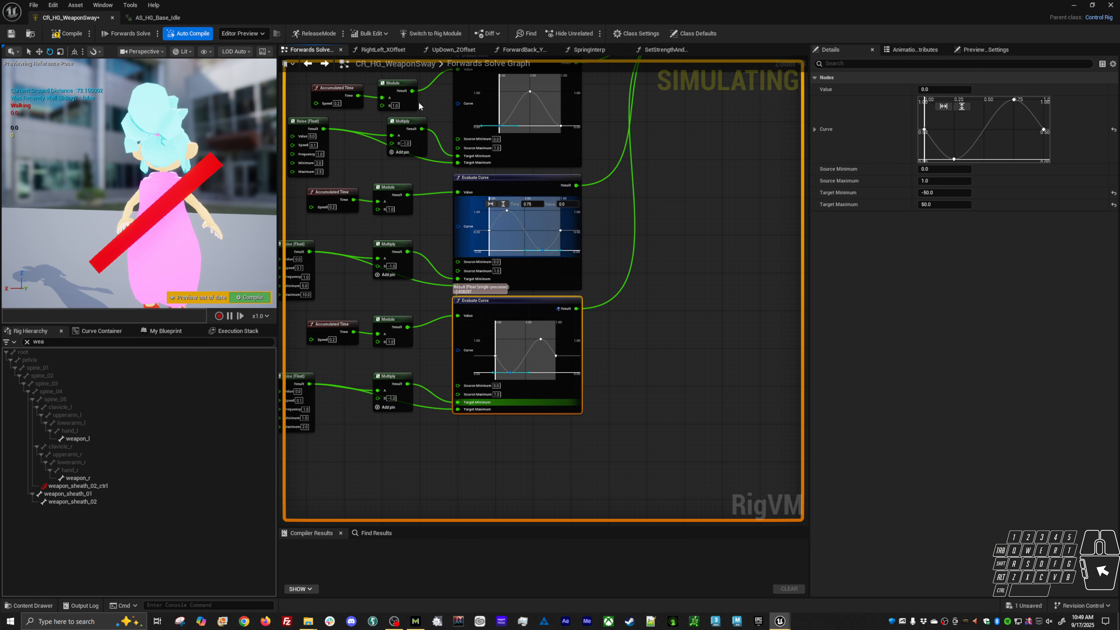
right_click(443, 308)
right_click_drag(443, 307, 468, 318)
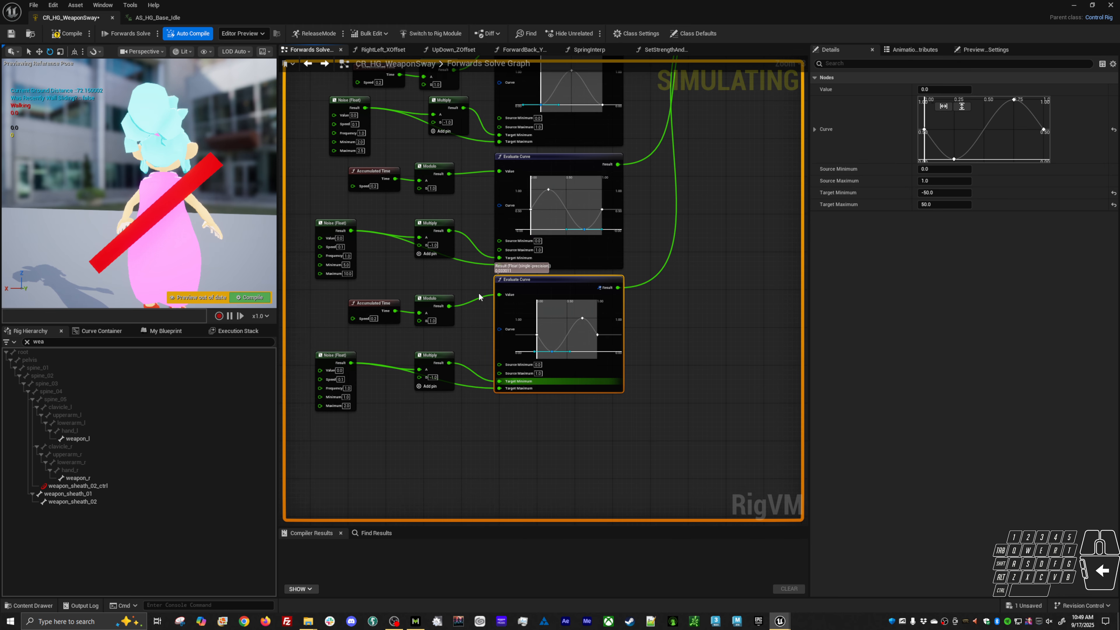
scroll(482, 329, "up", 4)
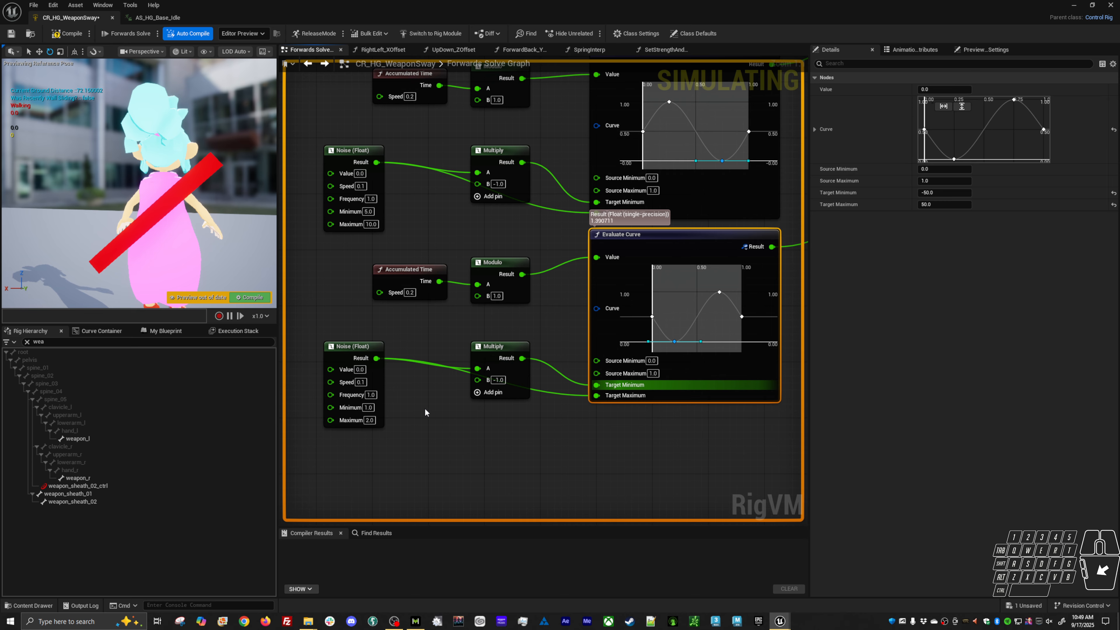
- Set the third chain's Noise (Float) Speed to 0.01 and reposition its Multiply node closer to the Evaluate Curve
right_click_drag(432, 405, 468, 405)
left_click(397, 381)
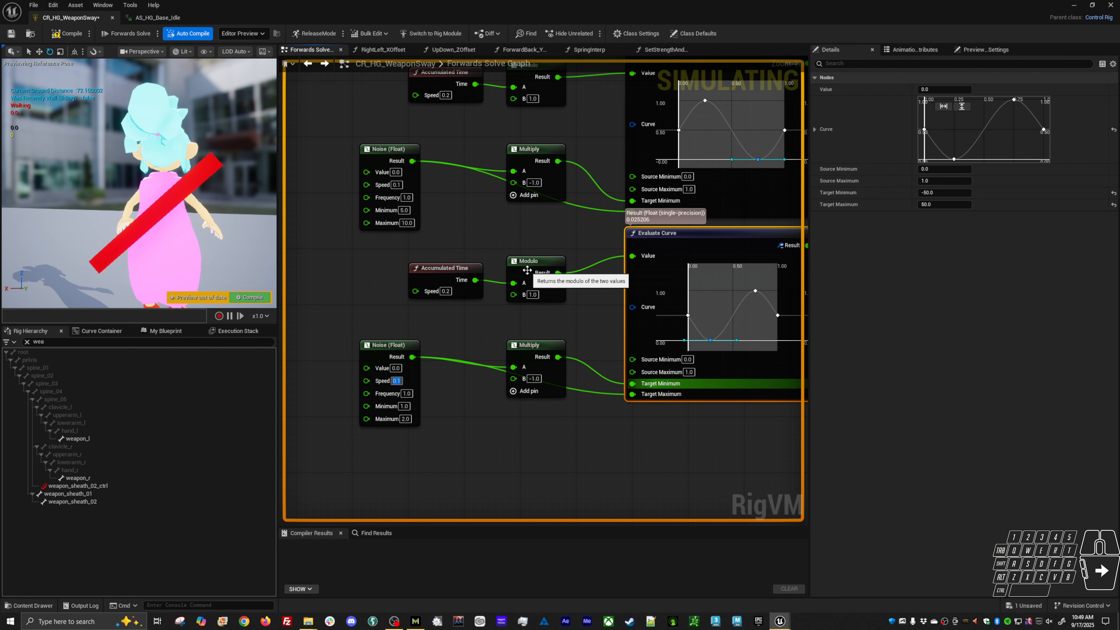
type("0")
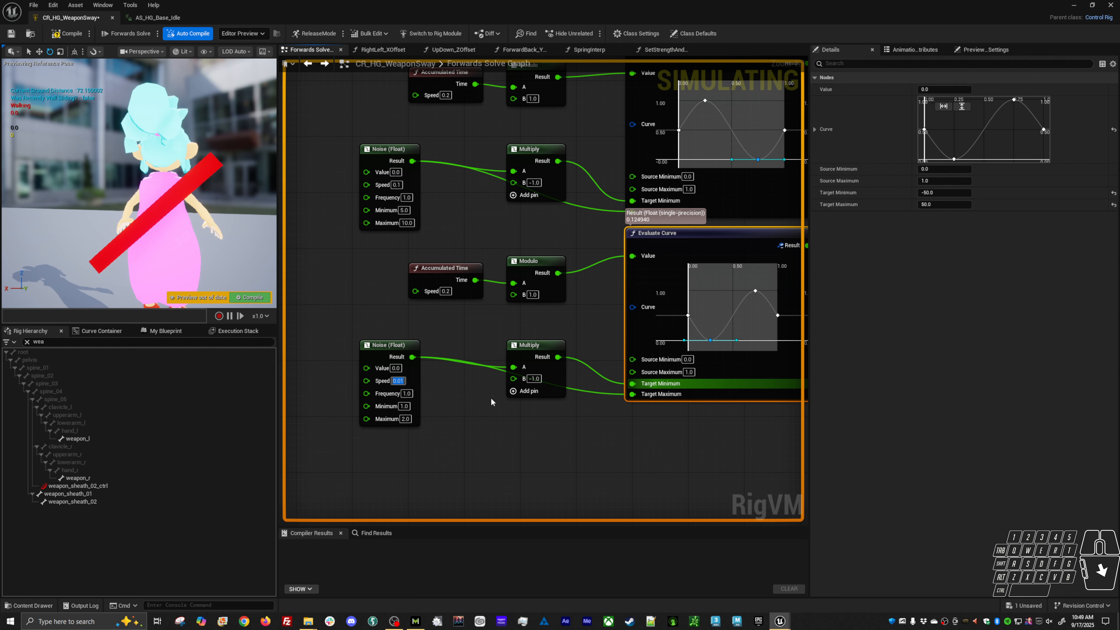
mouse_move(558, 357)
left_mouse_down()
mouse_move(580, 345)
mouse_move(557, 338)
left_mouse_up()
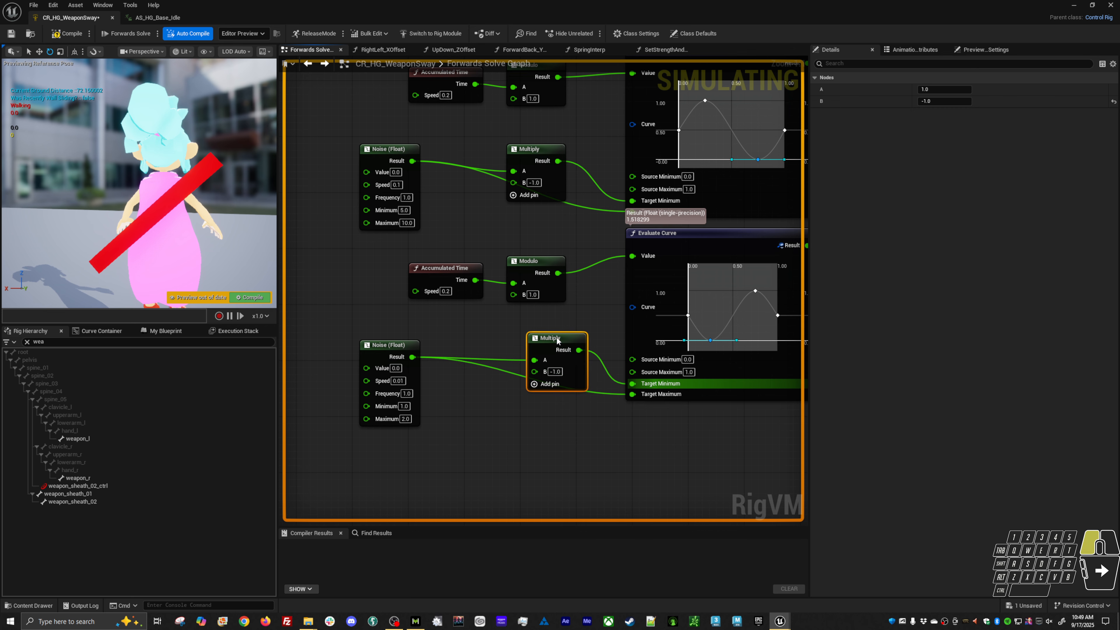
- Try a Speed of 5 on the third chain's Noise (Float), set its Frequency to 0.01, and return Speed to 0.01
left_click(399, 380)
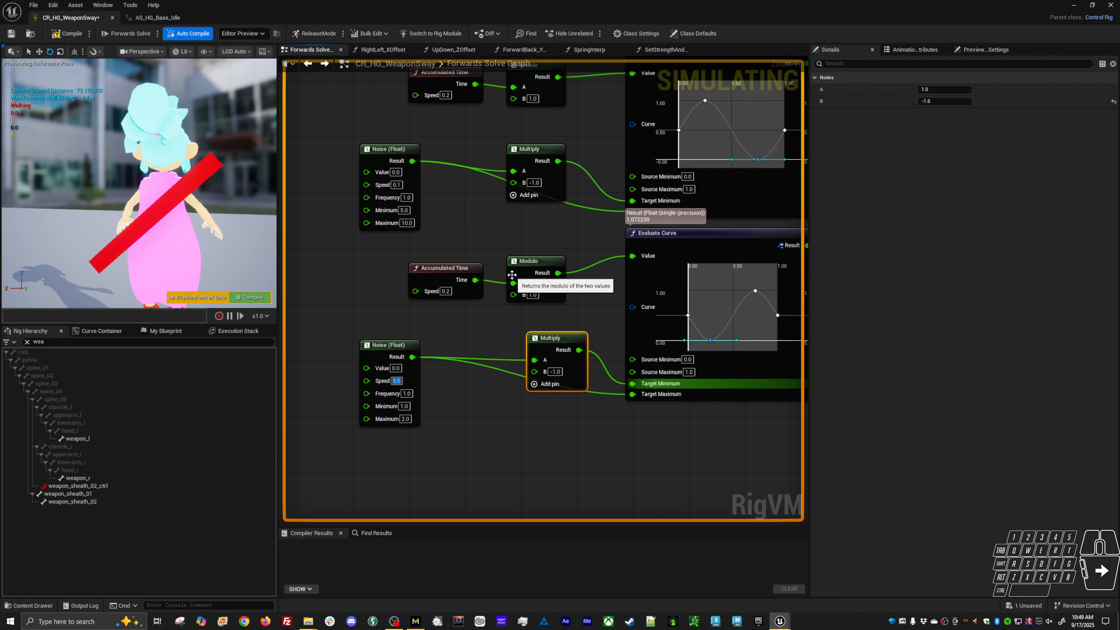
key("Tab")
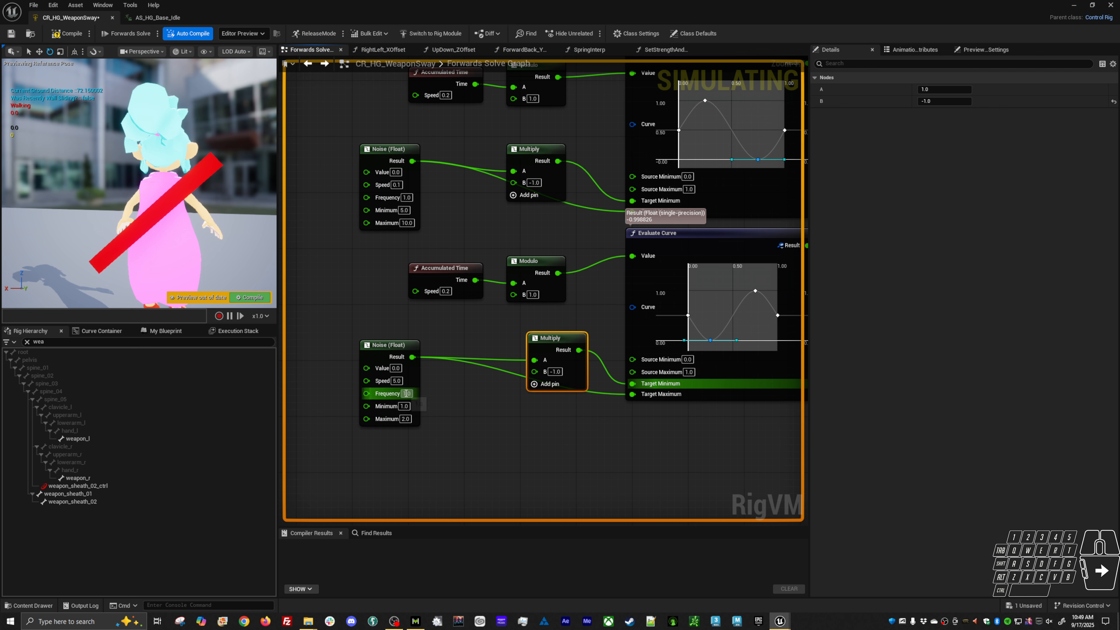
type("0.01")
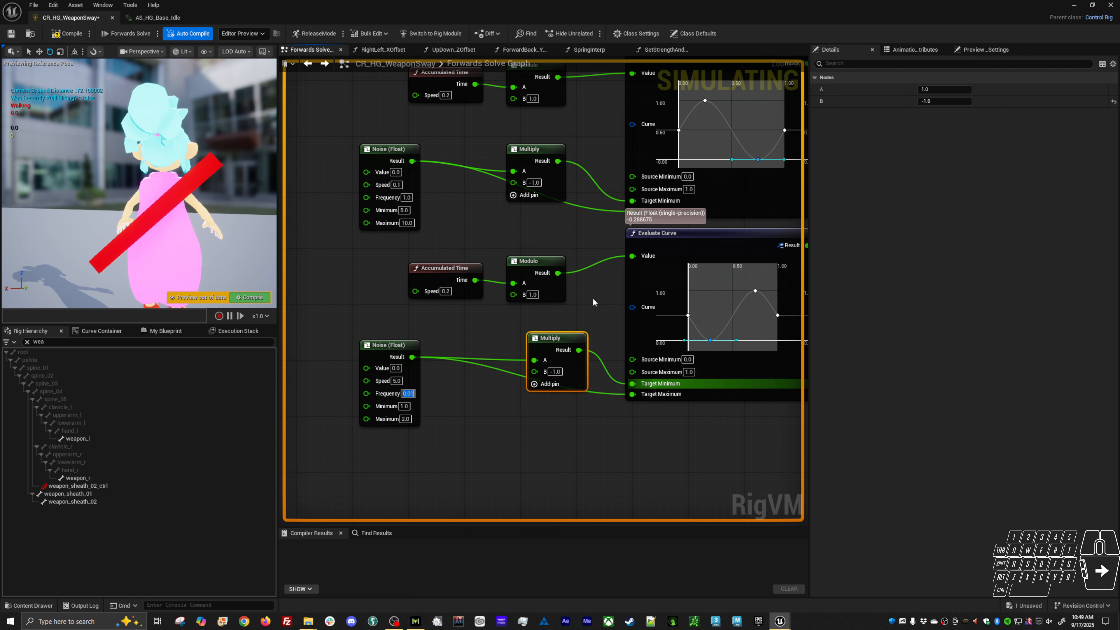
key("shift+Tab")
type("0.01")
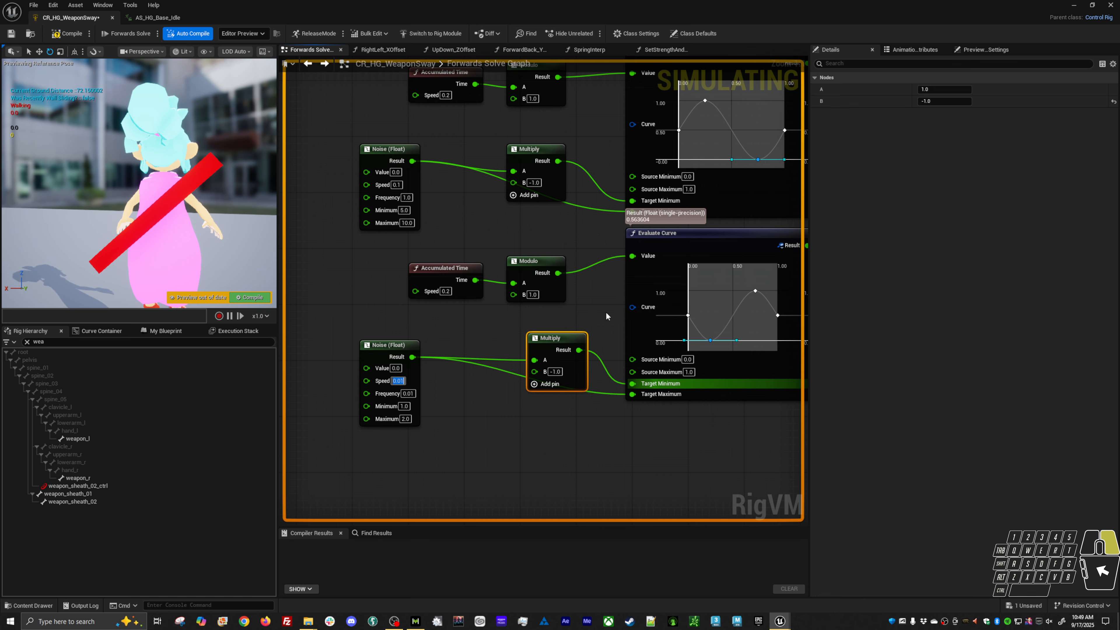
- Set the third chain's Accumulated Time Speed to 0.01
right_click_drag(605, 313, 581, 309)
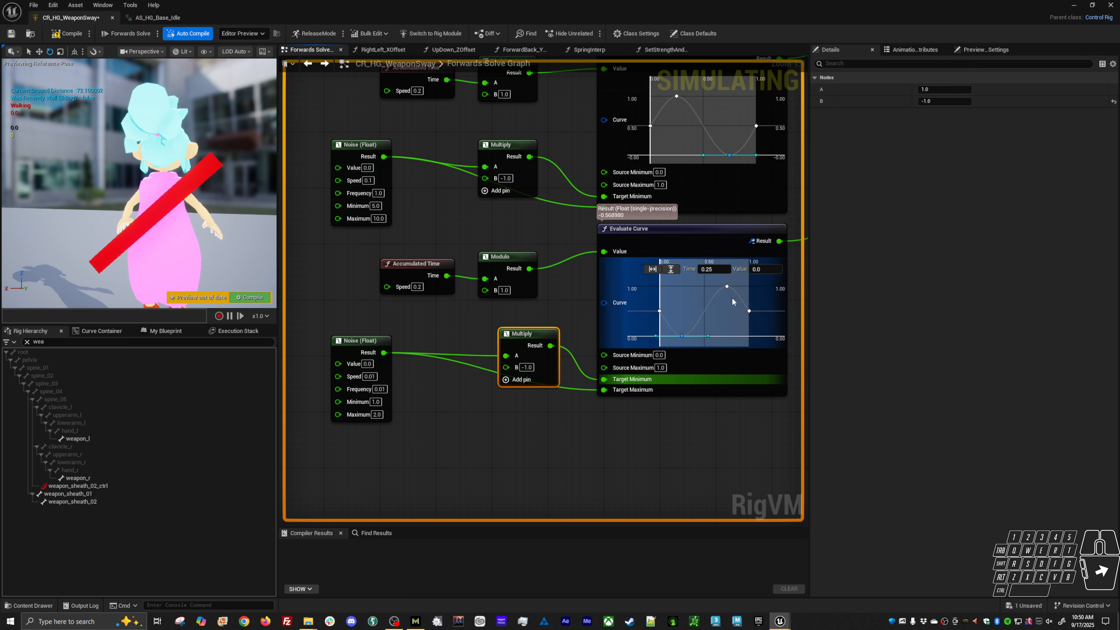
left_click(420, 288)
type(".0")
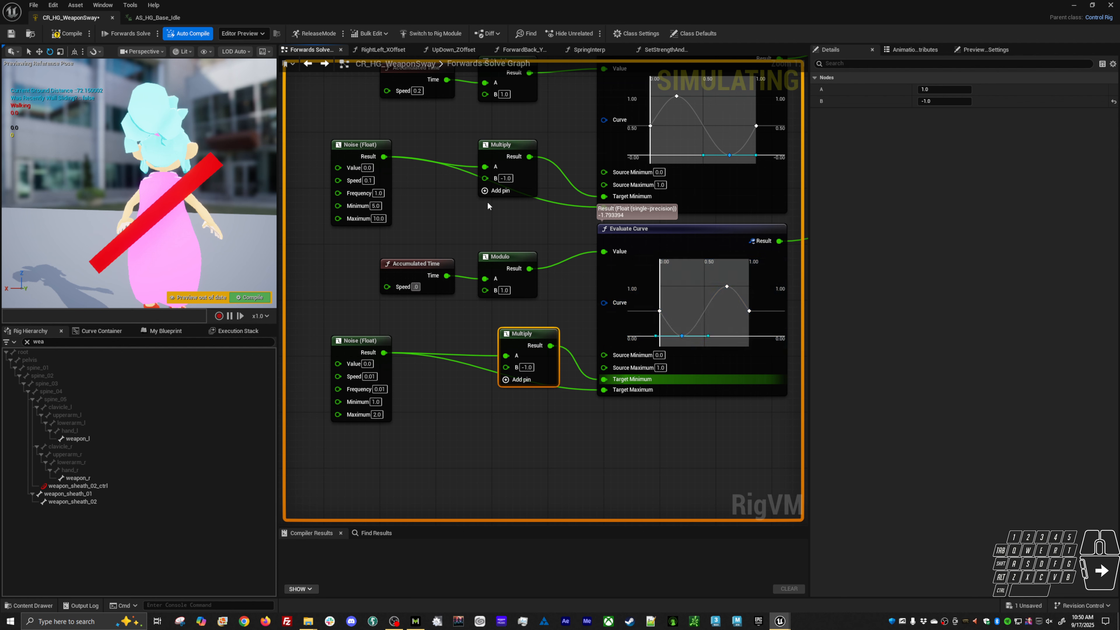
type("1")
key("Return")
- Compare the third chain's time and noise settings with the Noise (Float) and Accumulated Time nodes in the Idle Animation group
right_click_drag(583, 321, 458, 361)
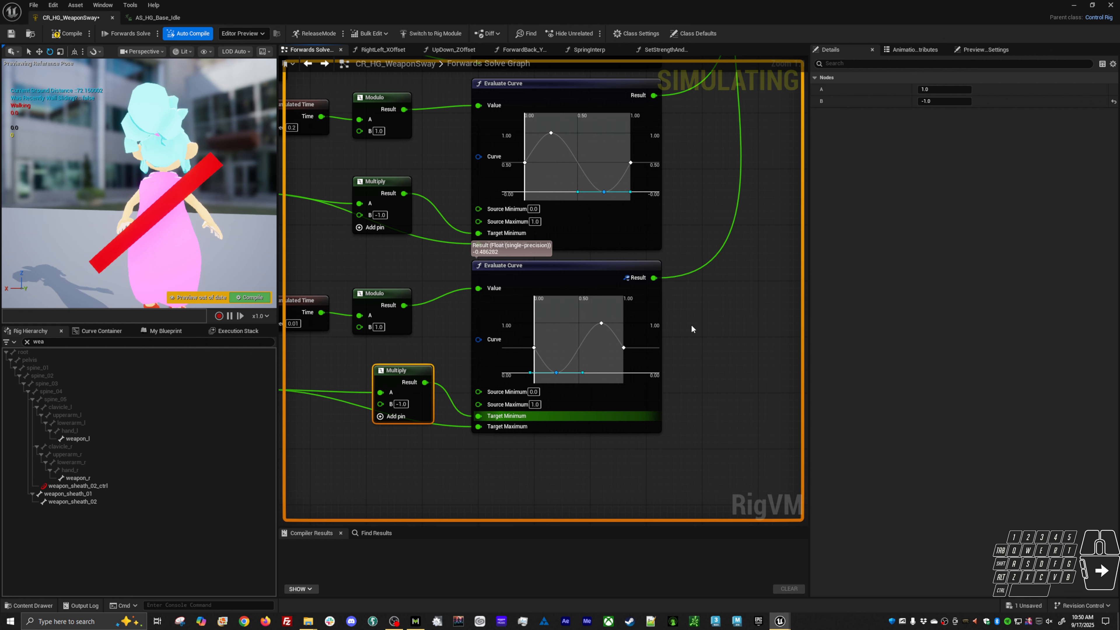
right_click_drag(451, 336, 541, 318)
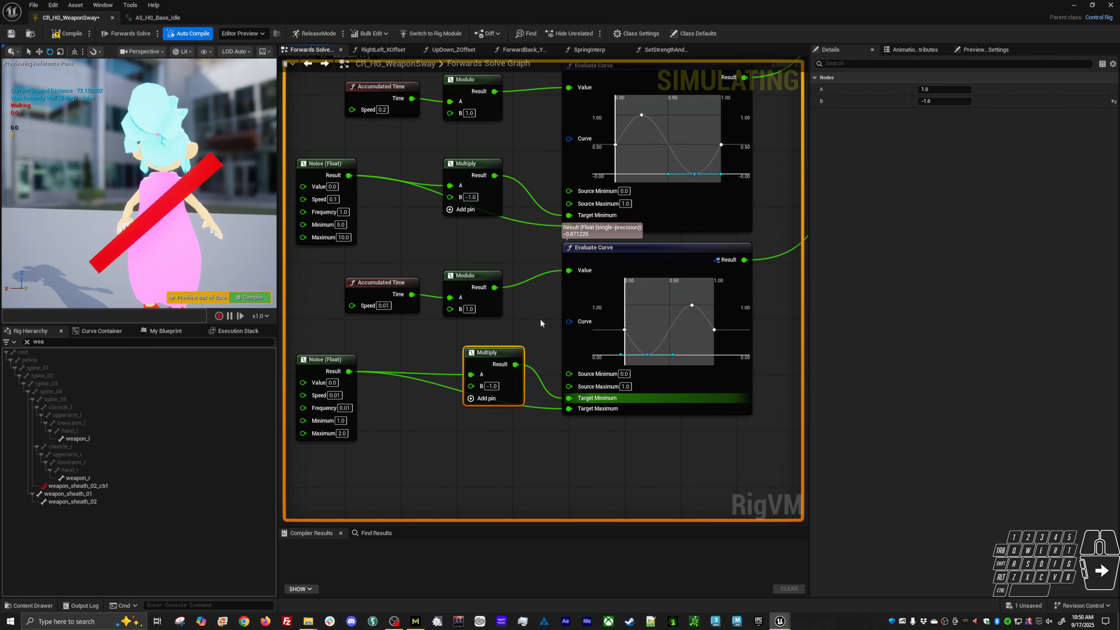
left_click(497, 386)
right_click_drag(376, 333, 398, 328)
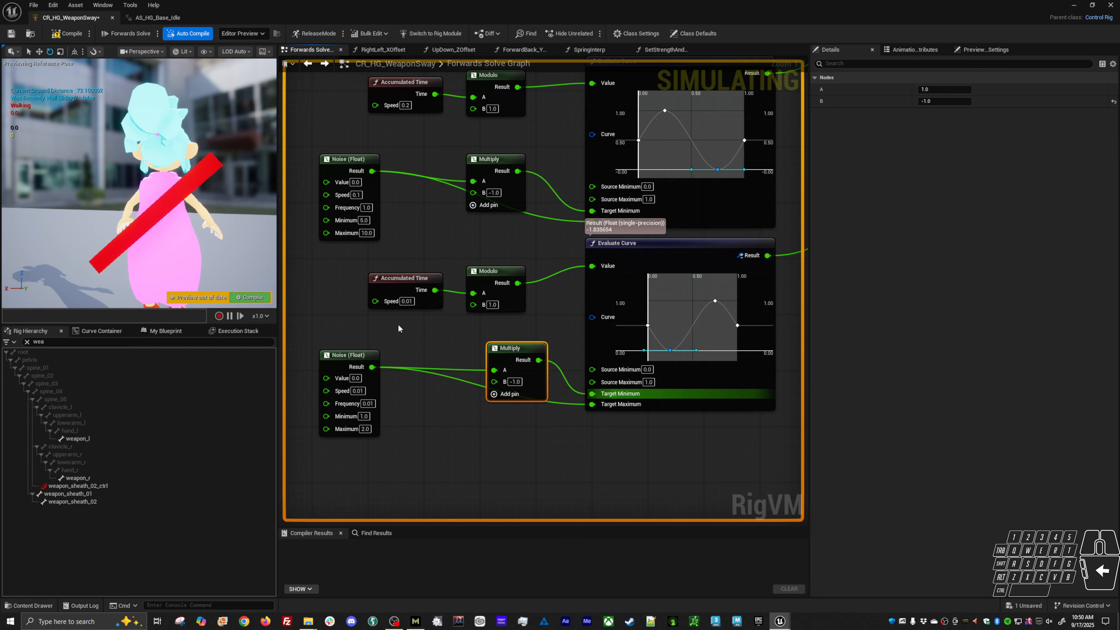
left_click(365, 393)
left_click(361, 392)
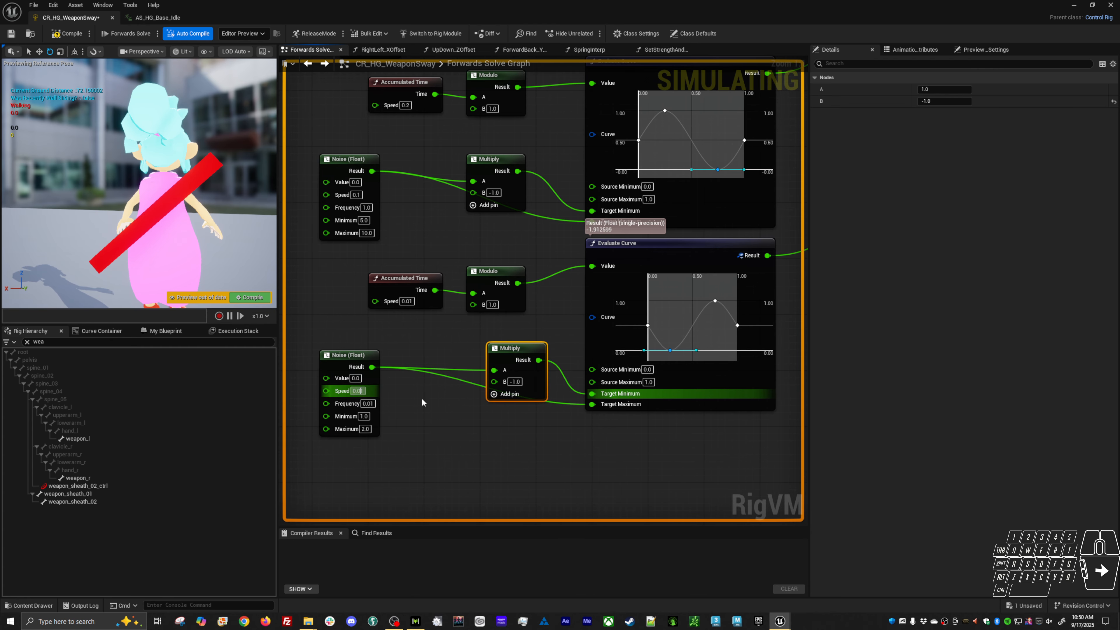
scroll(461, 415, "down", 9)
right_click_drag(463, 414, 456, 194)
scroll(655, 309, "up", 9)
right_click_drag(721, 285, 639, 250)
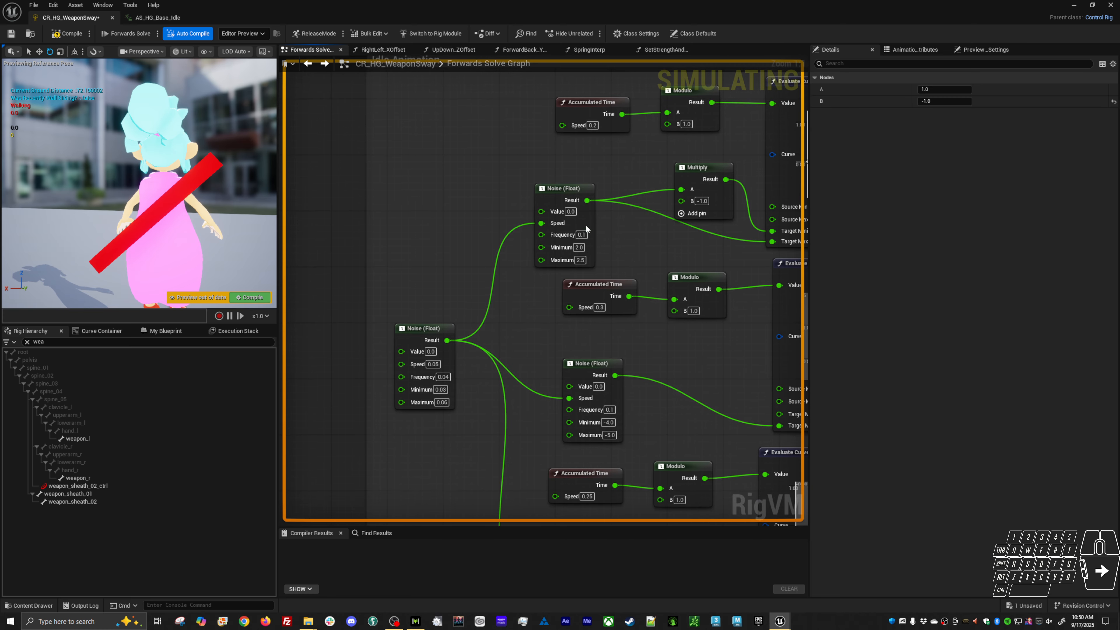
- Examine the Idle Animation group's noise ranges and time speeds against the three new sway chains
right_click_drag(631, 356, 627, 289)
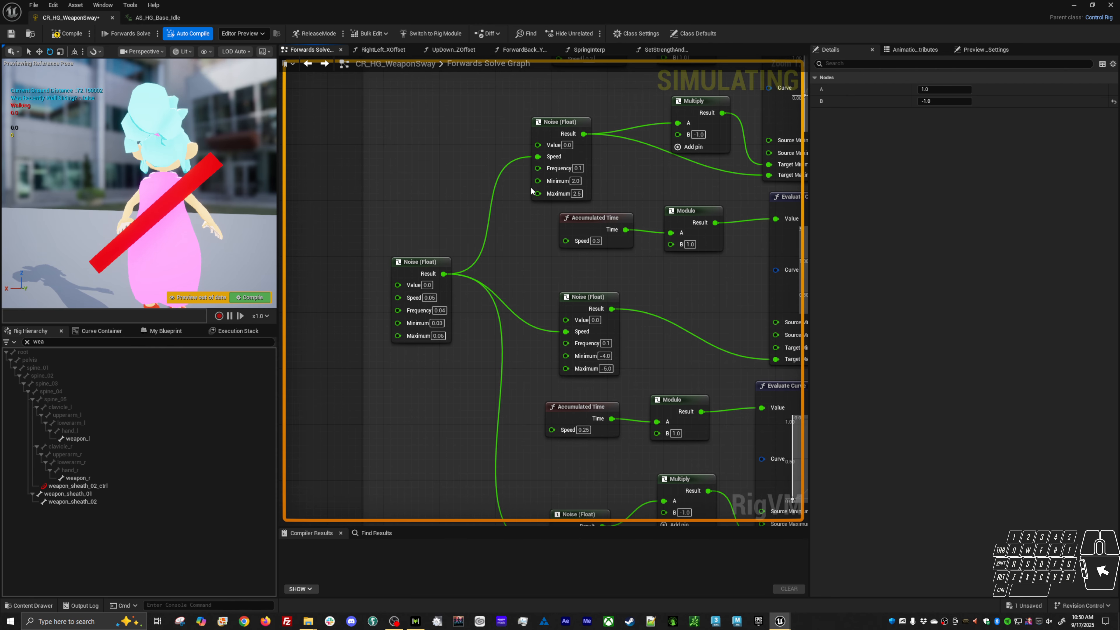
right_click_drag(522, 270, 527, 309)
scroll(532, 306, "down", 8)
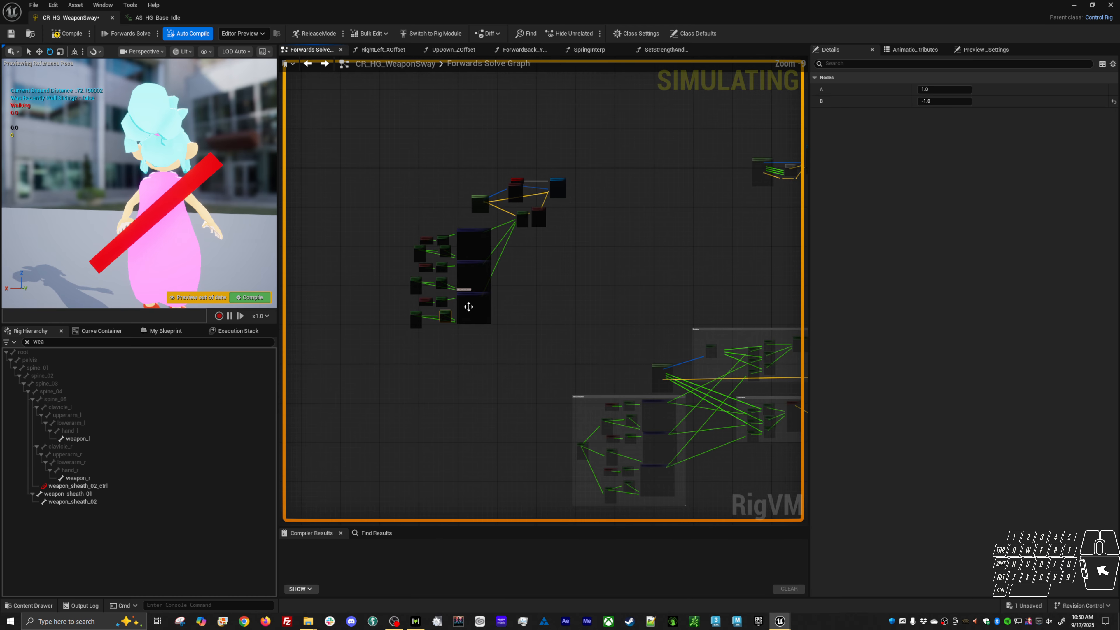
right_click_drag(632, 367, 495, 265)
scroll(506, 375, "up", 9)
right_click_drag(486, 346, 643, 418)
scroll(525, 333, "down", 3)
right_click_drag(439, 260, 652, 459)
right_click_drag(512, 315, 658, 470)
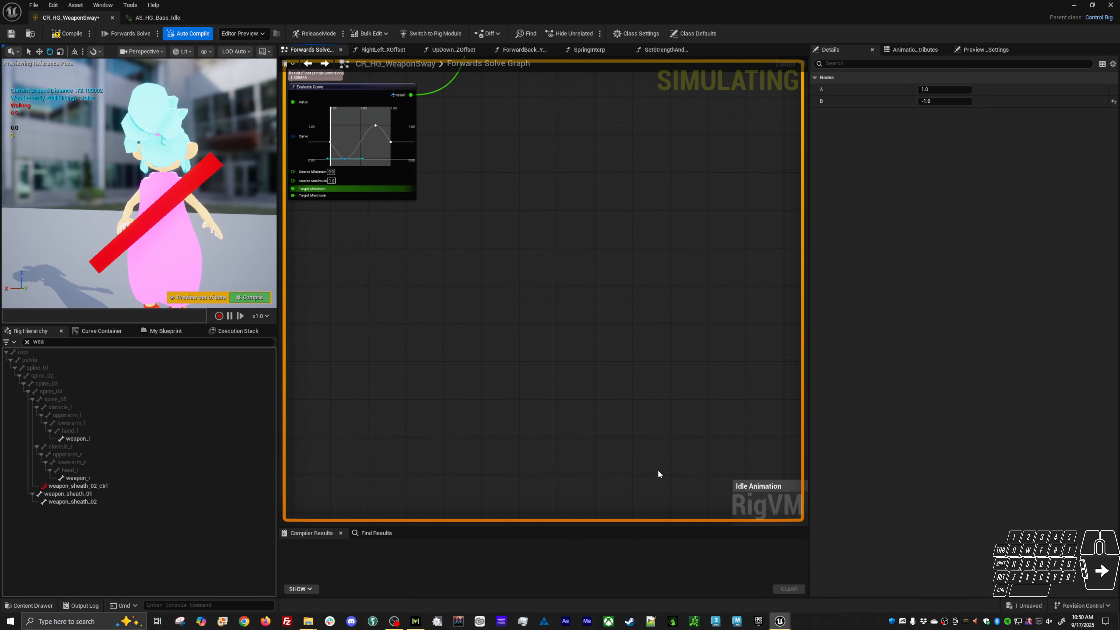
scroll(658, 470, "down", 7)
right_click_drag(486, 312, 527, 327)
scroll(549, 379, "up", 10)
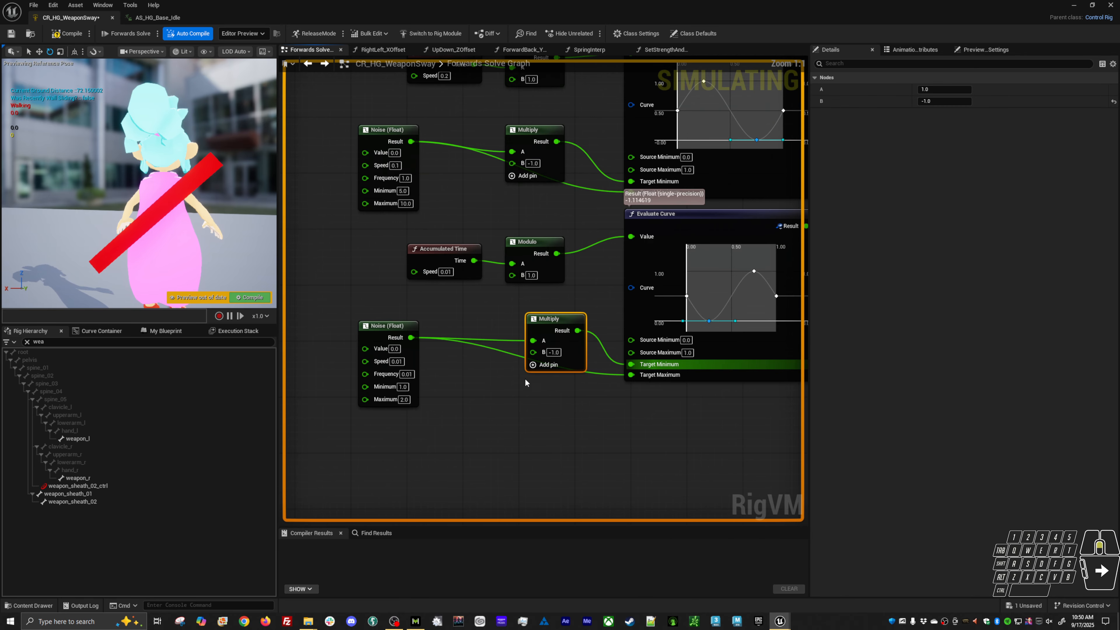
- Compare the first and second chains' noise, time and curve settings with those of the third chain
right_click_drag(506, 386, 475, 387)
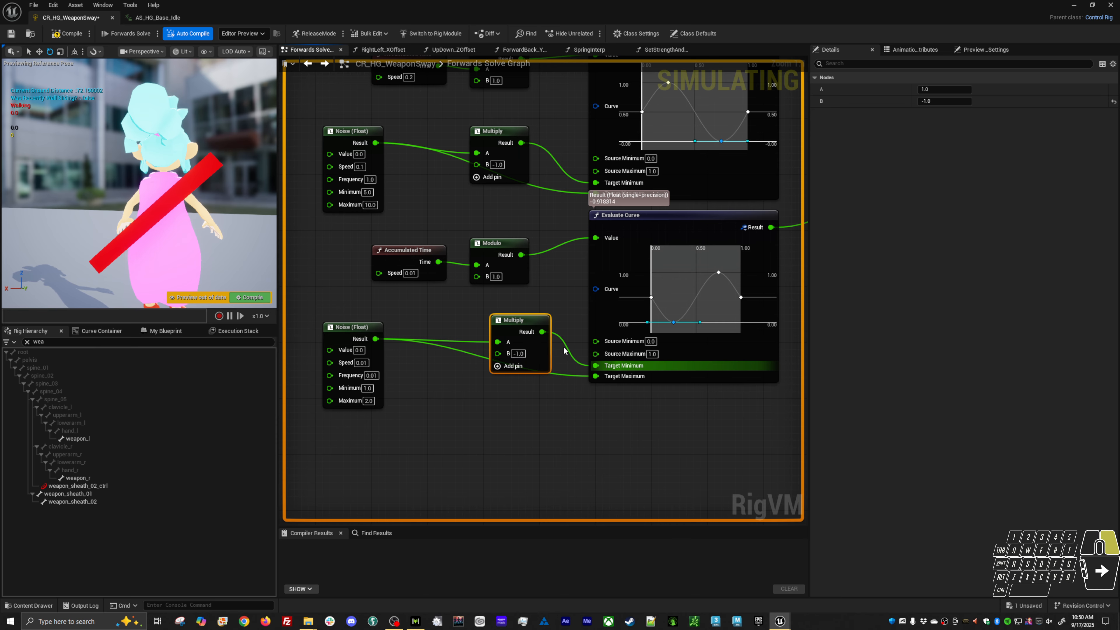
right_click_drag(518, 353, 485, 366)
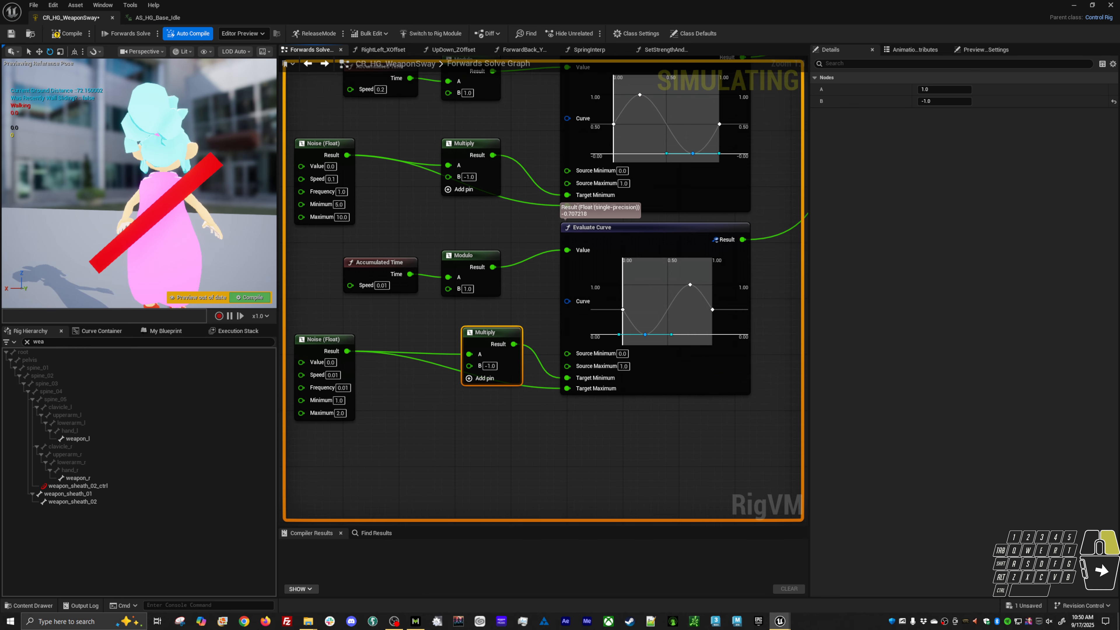
right_click_drag(295, 207, 439, 241)
right_click_drag(465, 73, 460, 238)
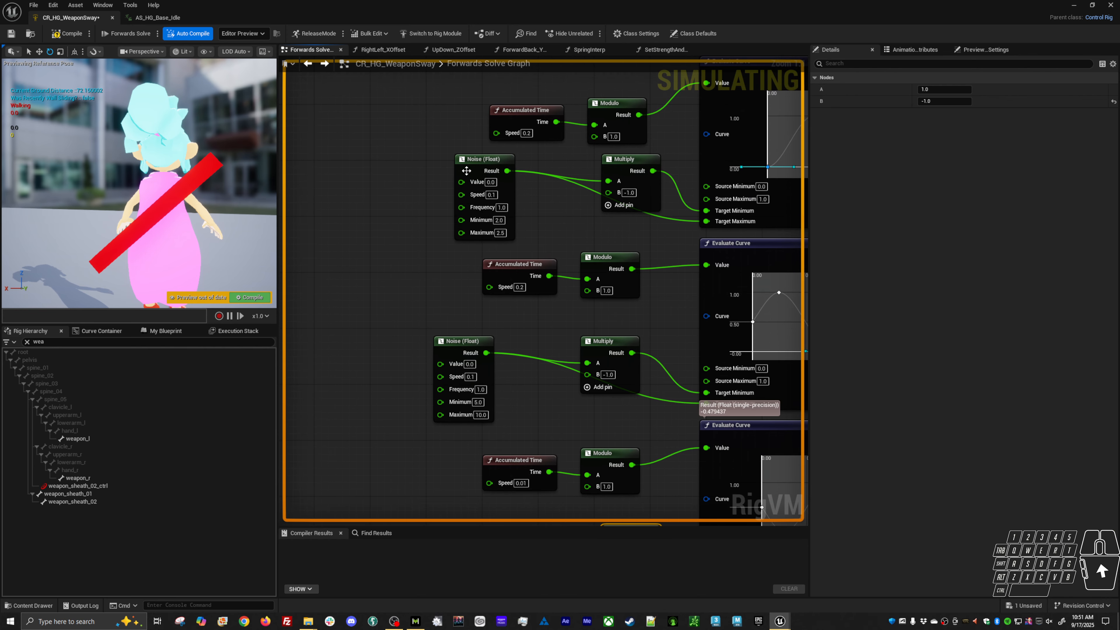
left_click(452, 168)
left_click_drag(452, 168, 445, 168)
right_click_drag(641, 232, 327, 265)
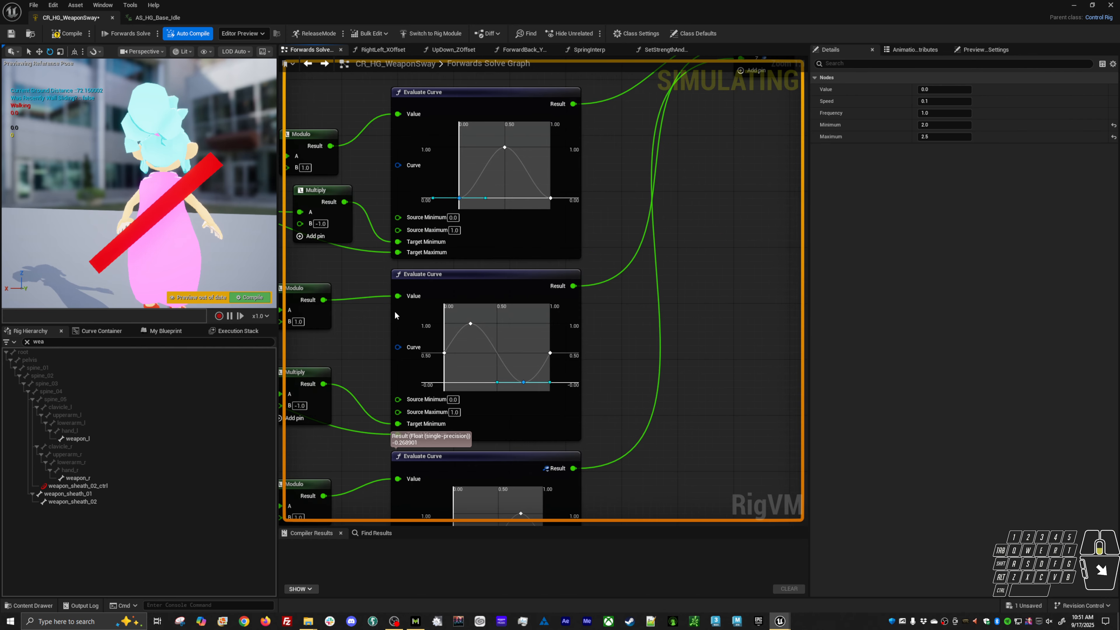
scroll(396, 315, "down", 4)
right_click_drag(504, 387, 570, 267)
scroll(492, 272, "up", 4)
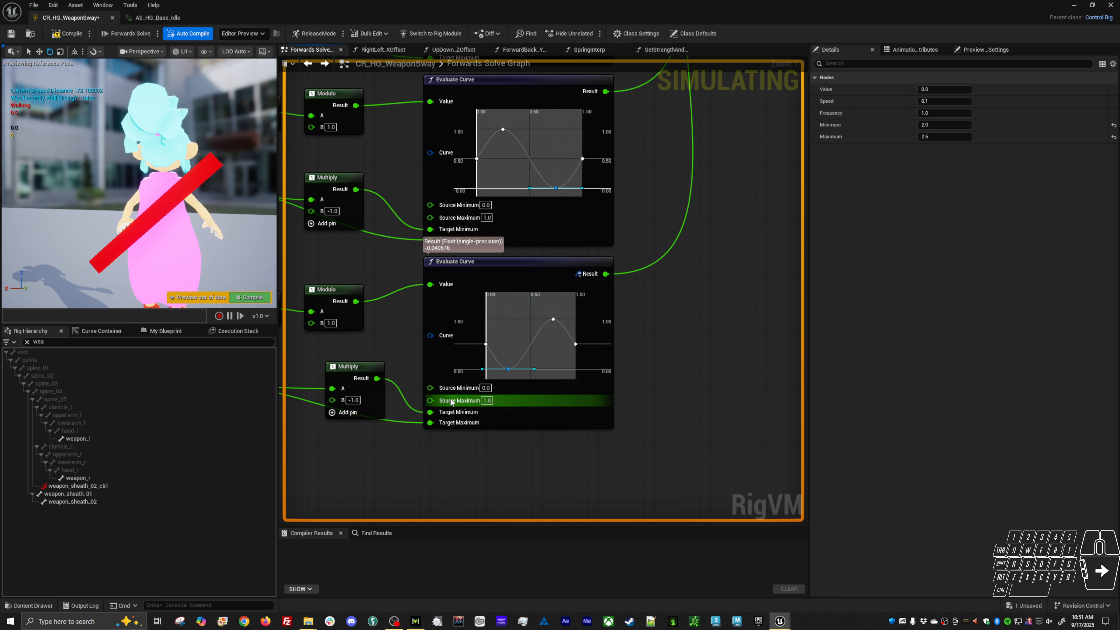
right_click_drag(367, 397, 536, 388)
- Set the third chain's Accumulated Time Speed to 0.2 and its Noise (Float) Speed to 0.1 and Frequency to 1.0, and compile
left_click_drag(413, 294, 405, 295)
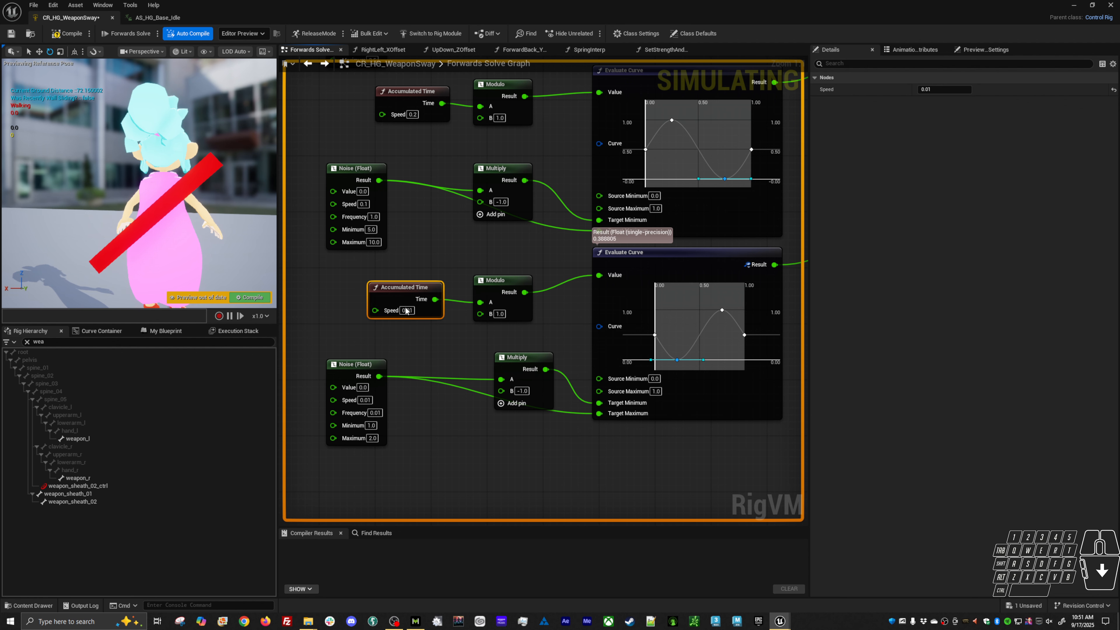
left_click(407, 310)
left_click(365, 400)
type(".")
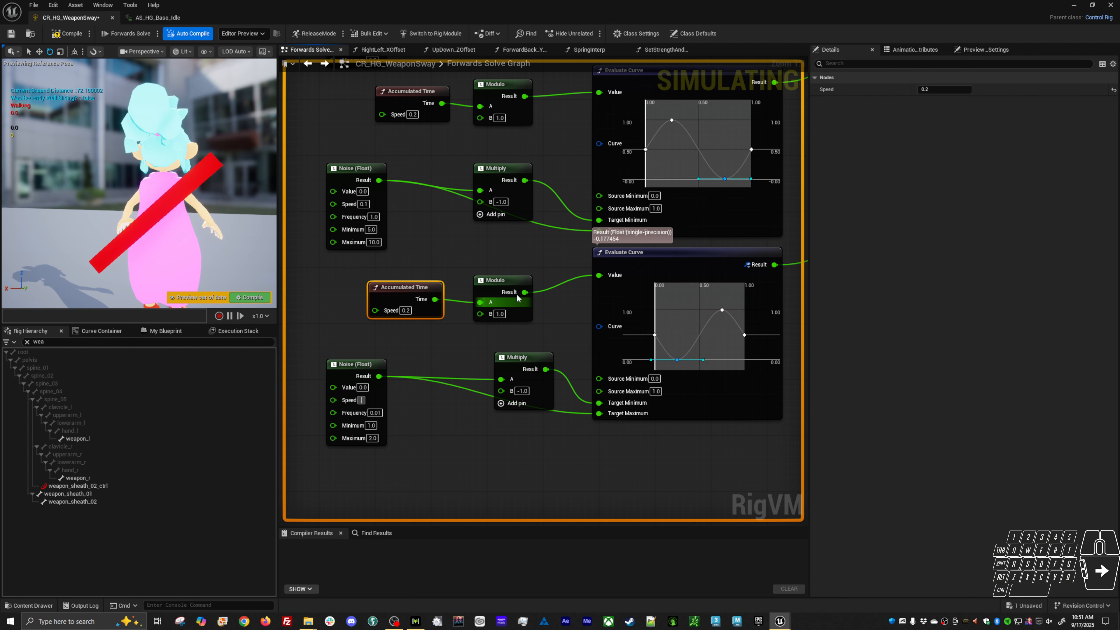
type("1")
key("Tab")
type("1")
key("Return")
left_click(257, 299)
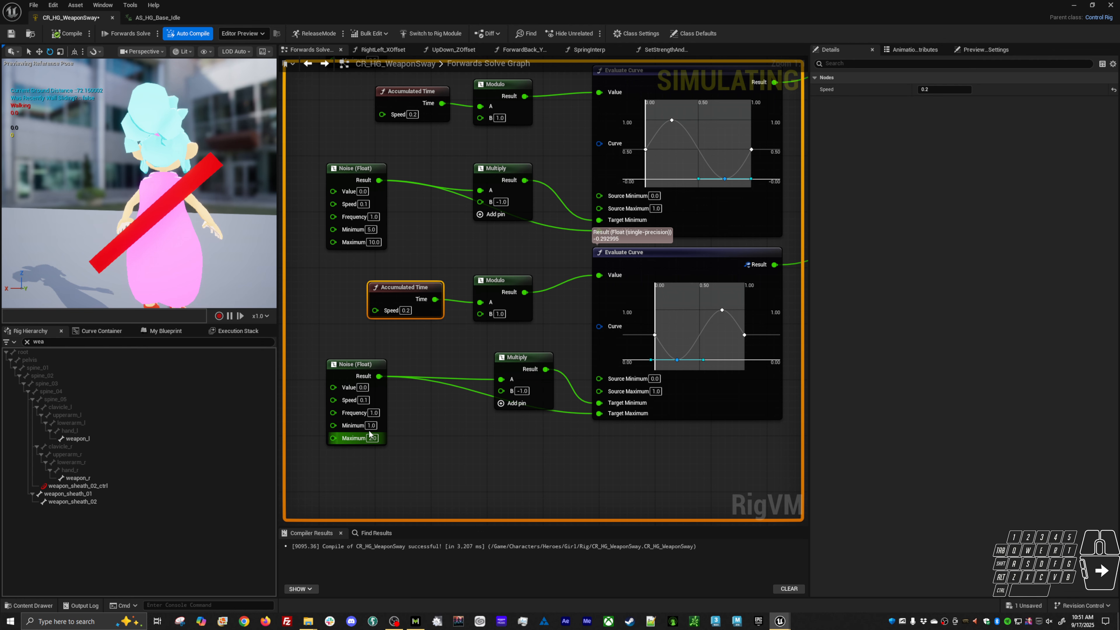
- Space out the translation Spring Interpolate and Add nodes to make room between the Evaluate Curve chains and Add
right_click_drag(580, 458, 426, 464)
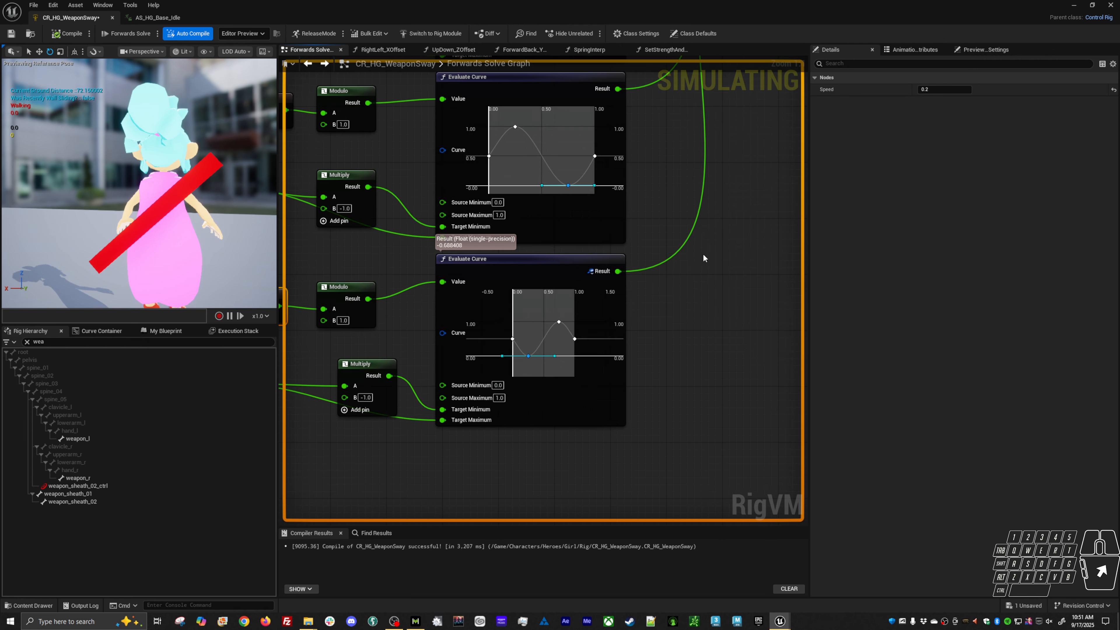
right_click_drag(706, 435, 602, 371)
right_click_drag(724, 266, 548, 425)
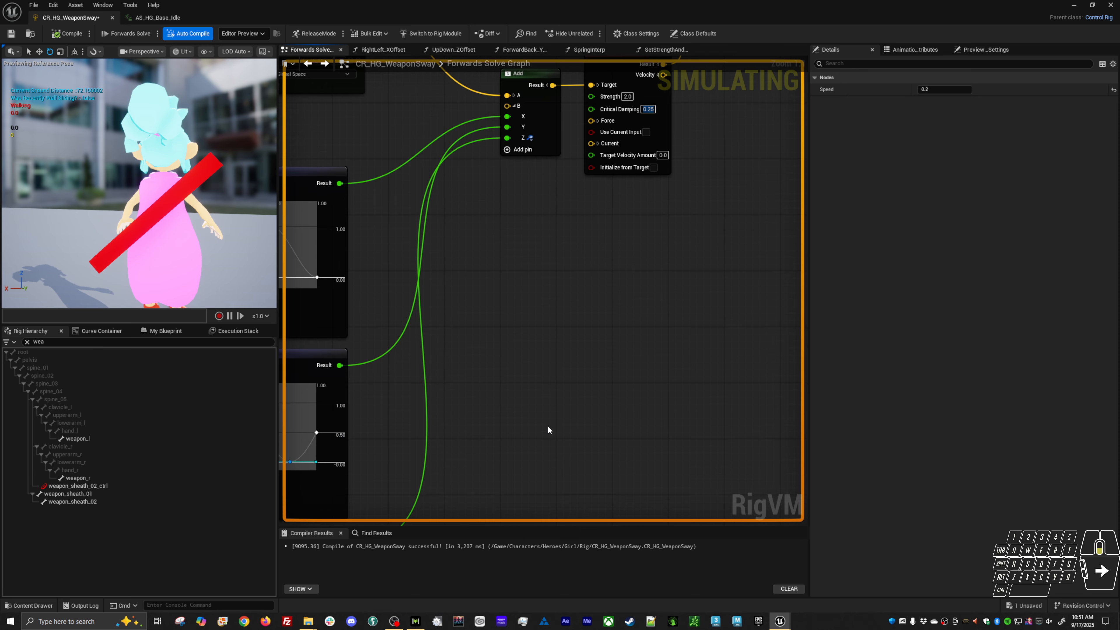
scroll(552, 335, "down", 1)
right_click_drag(552, 335, 470, 452)
left_click_drag(553, 209, 651, 210)
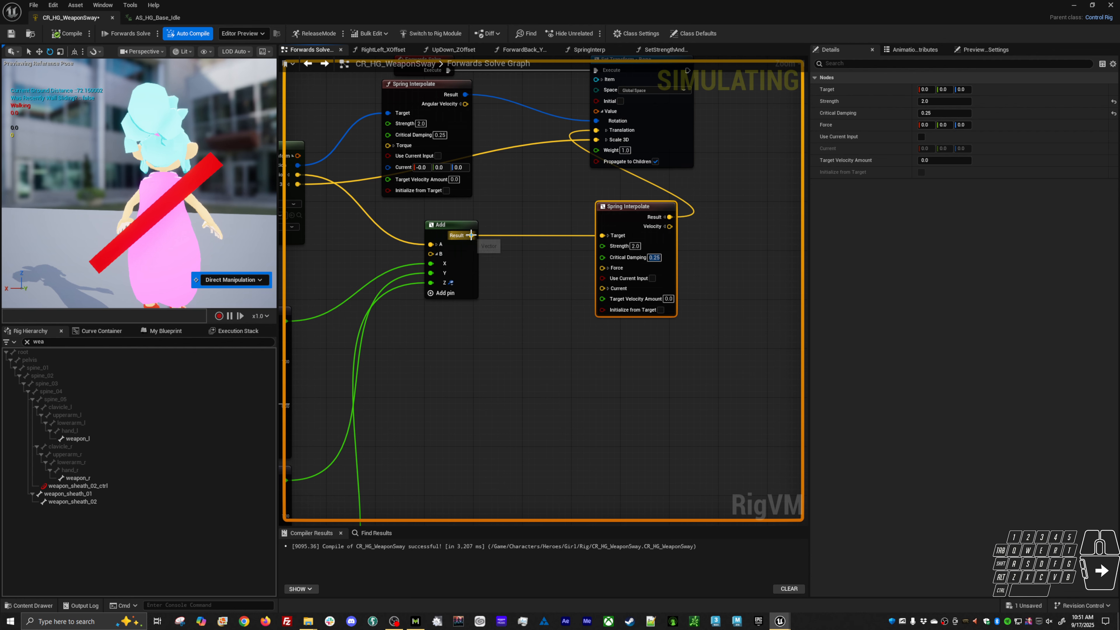
left_click_drag(446, 226, 511, 218)
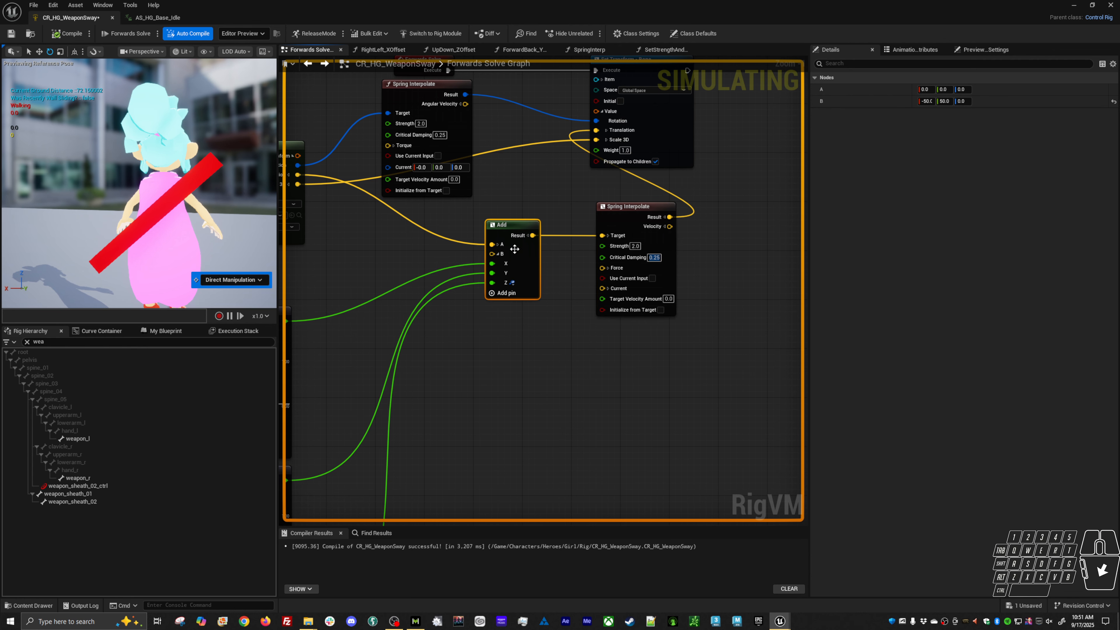
- Examine how the Translation group feeds its Multiply and Add nodes into the Spring Interpolate target's X, Y and Z
right_click_drag(578, 355, 477, 306)
scroll(567, 249, "down", 6)
scroll(578, 265, "up", 8)
right_click_drag(665, 269, 291, 340)
right_click_drag(538, 337, 396, 346)
left_click_drag(440, 258, 515, 408)
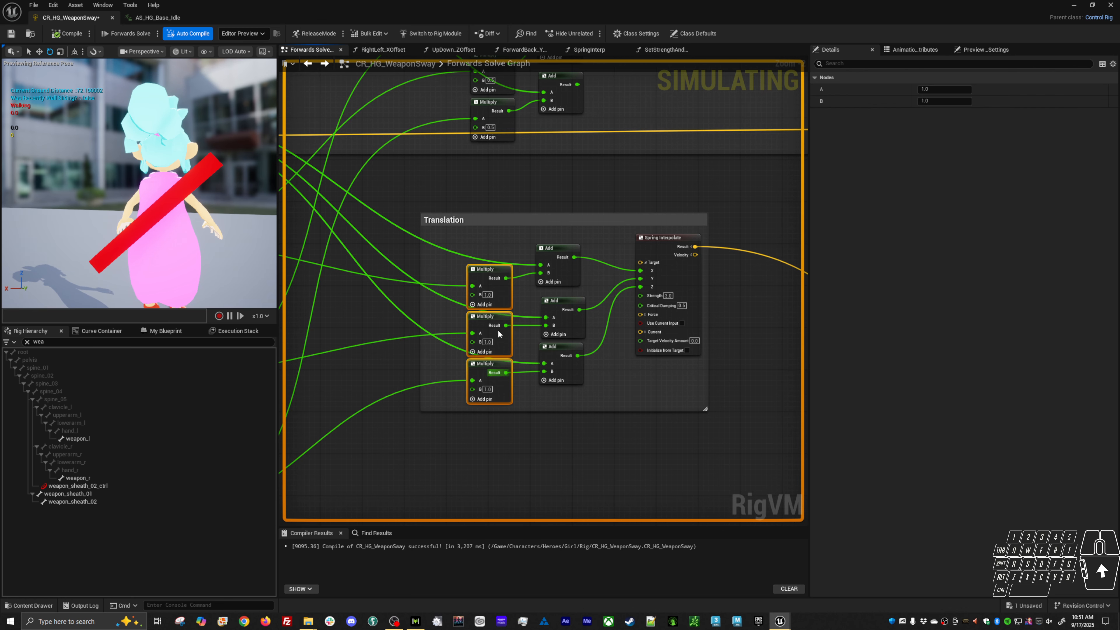
left_click_drag(527, 274, 563, 389)
right_click_drag(426, 374, 563, 443)
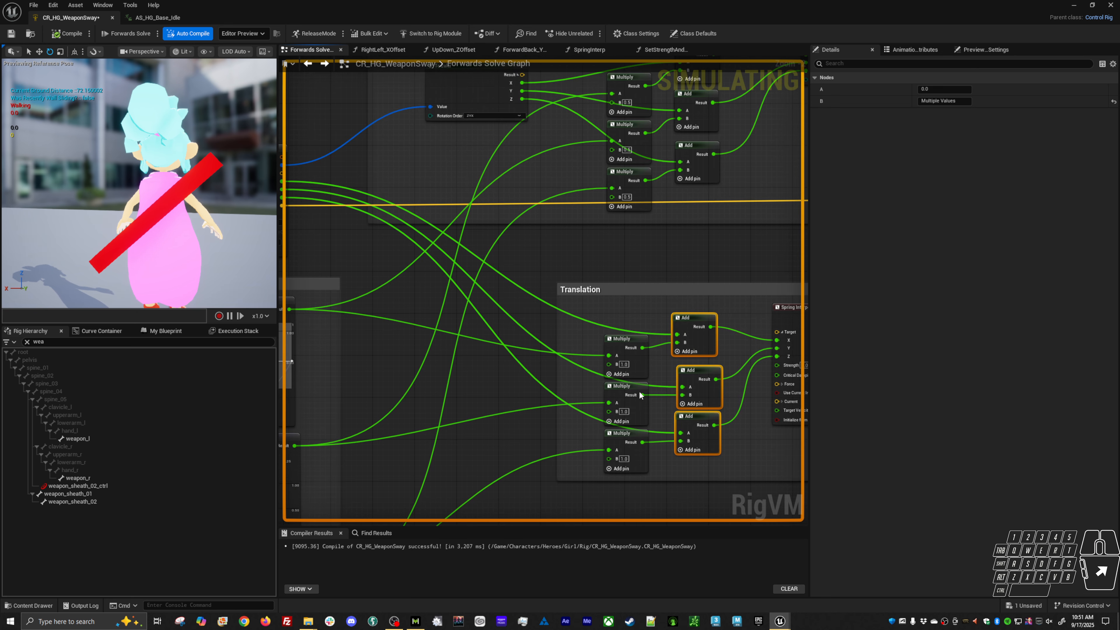
- Insert a Multiply node between the first Evaluate Curve's Result and the X input of Add's B vector
scroll(557, 316, "down", 6)
scroll(396, 264, "up", 6)
right_click_drag(423, 304, 528, 280)
left_click_drag(425, 266, 489, 262)
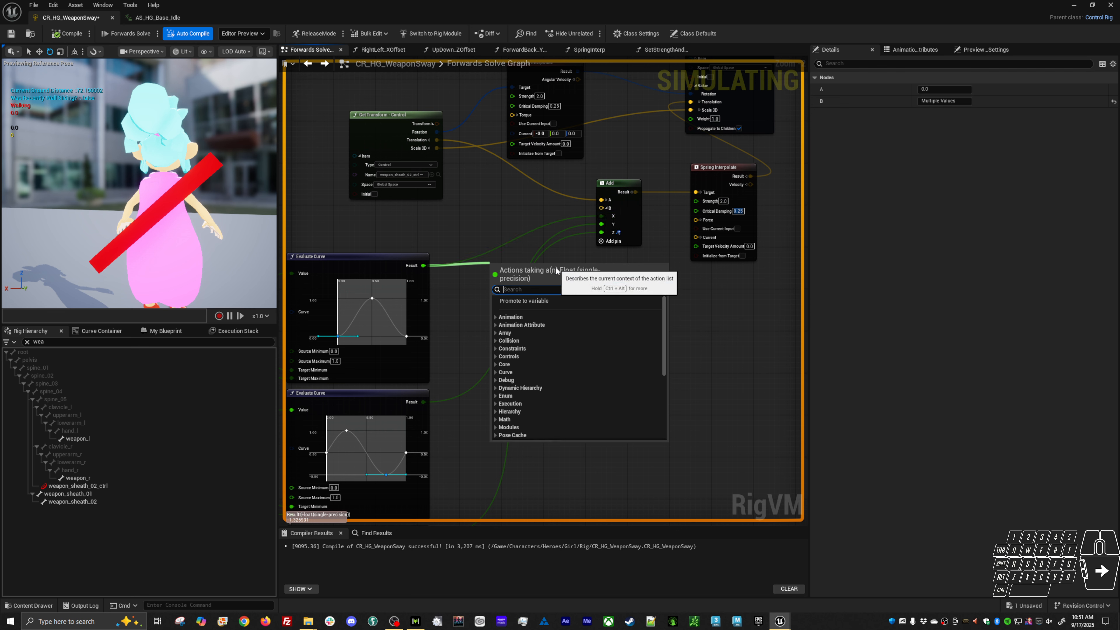
type("mul")
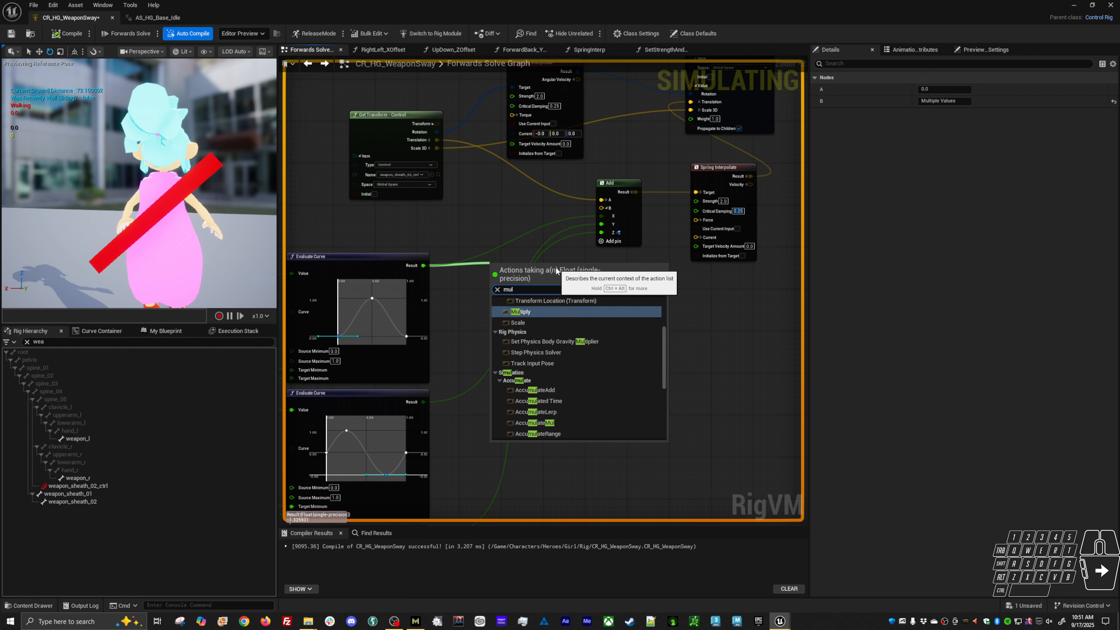
left_click(520, 312)
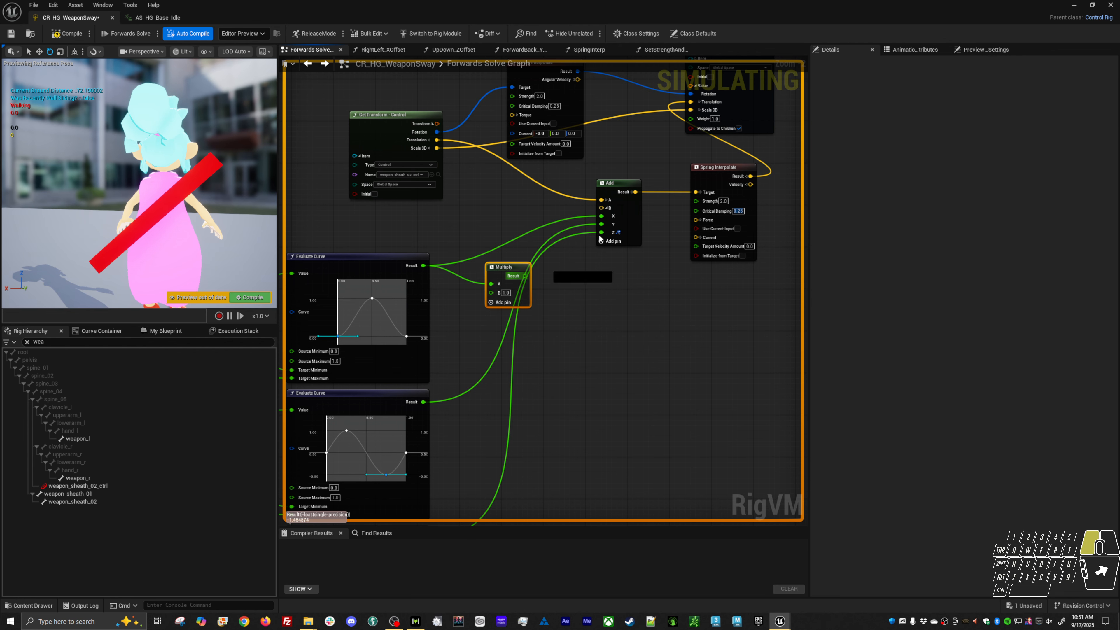
left_click_drag(600, 239, 604, 217)
left_click_drag(510, 269, 500, 253)
left_click(474, 317)
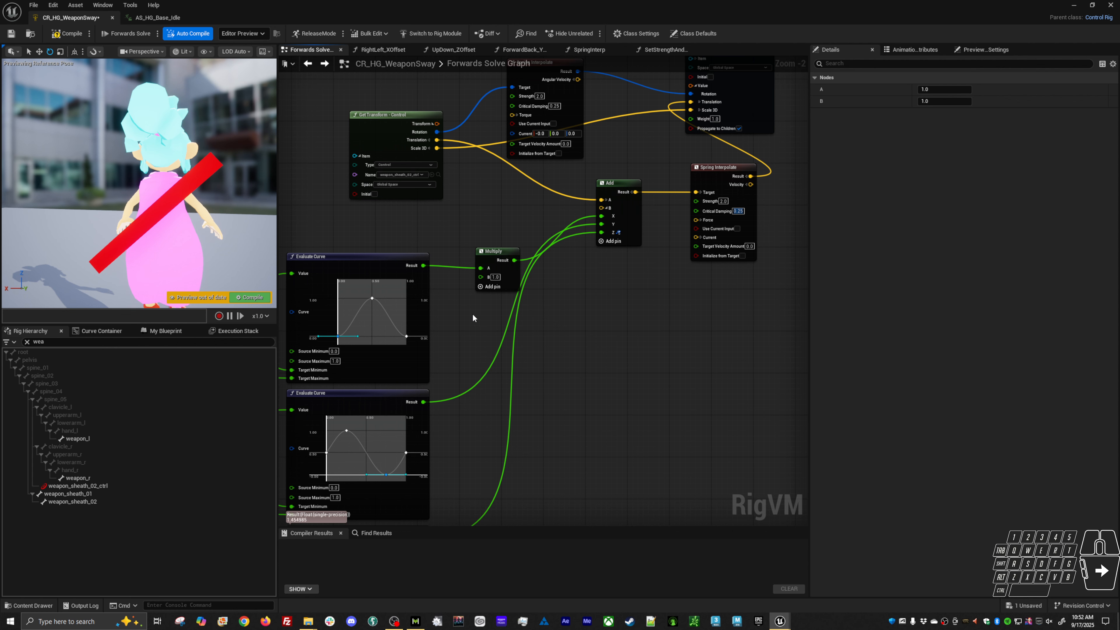
- Run the game preview, move its window clear of the X-offset Multiply node, and test that node's B at 10
key("alt")
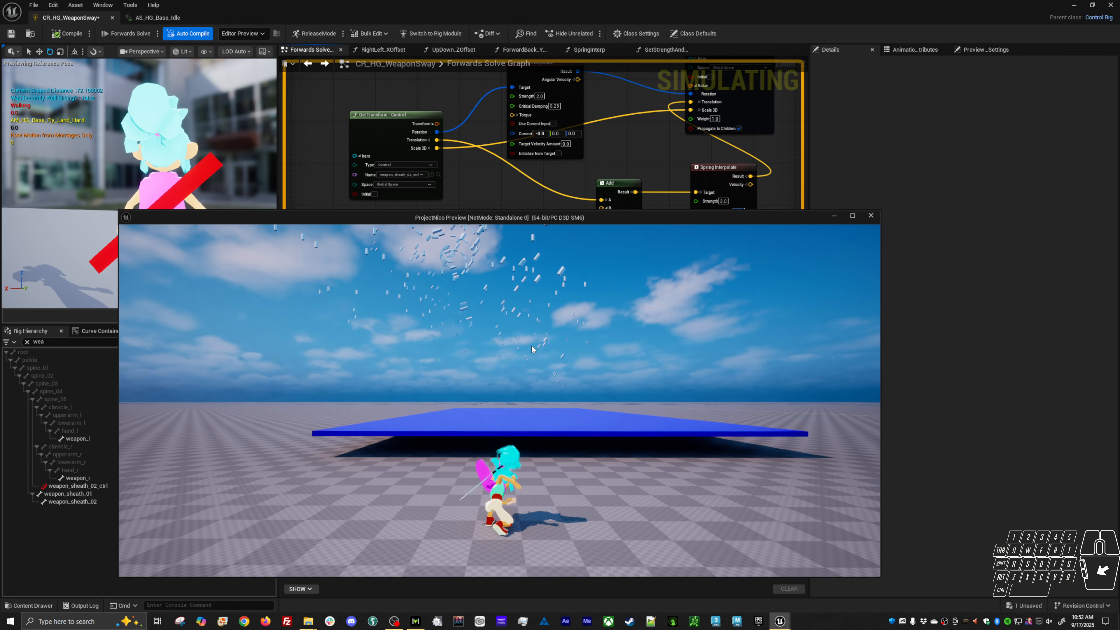
left_click_drag(508, 217, 500, 287)
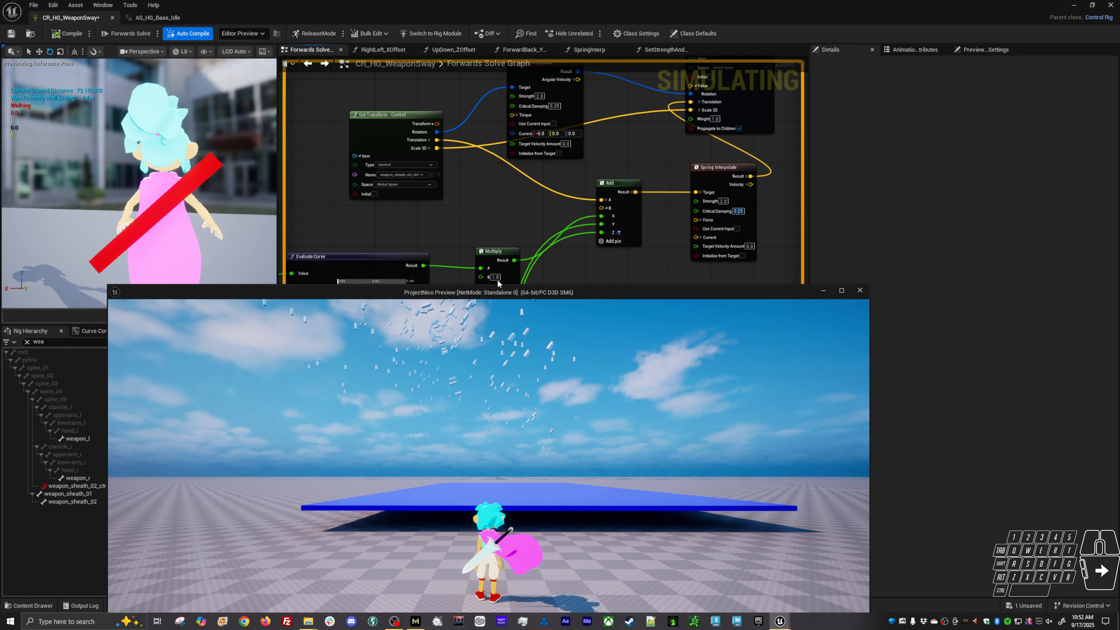
left_click(497, 280)
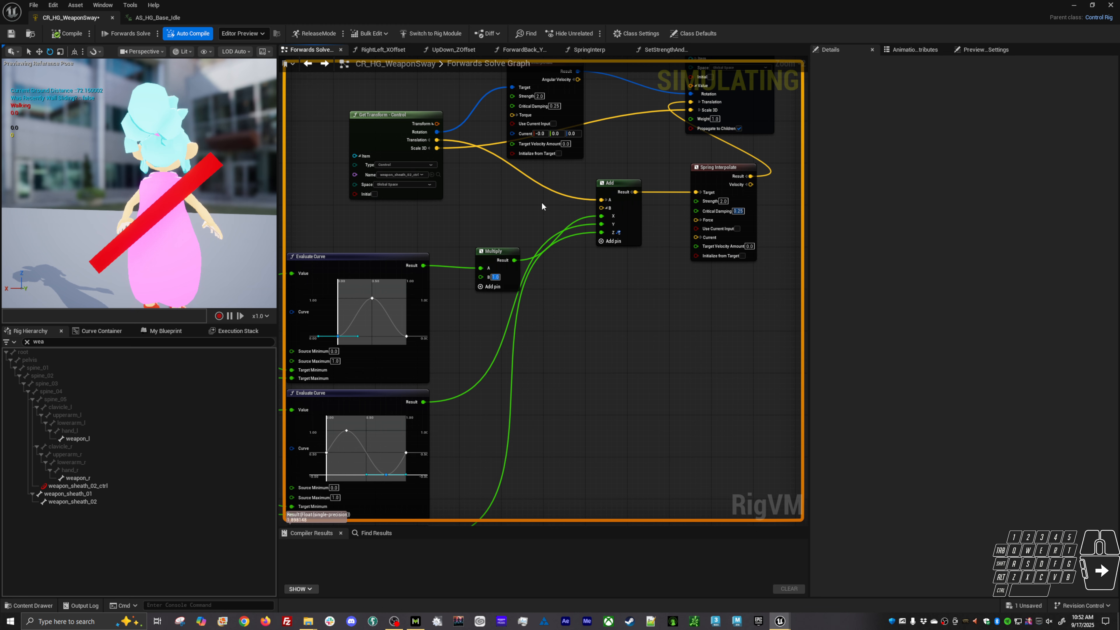
key("alt+Tab")
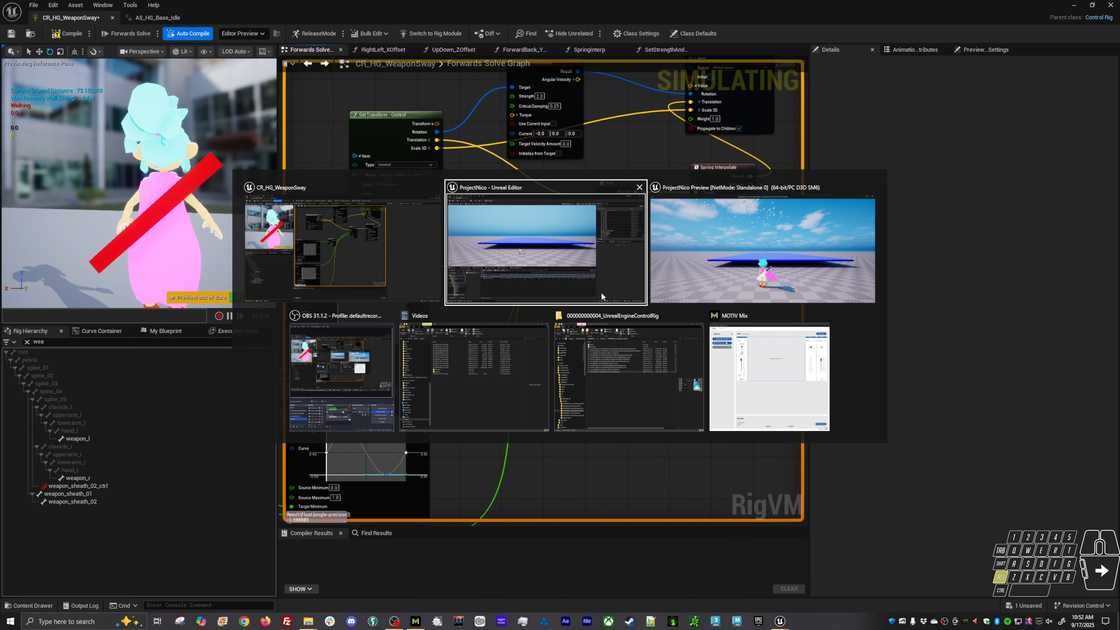
key("alt+Tab")
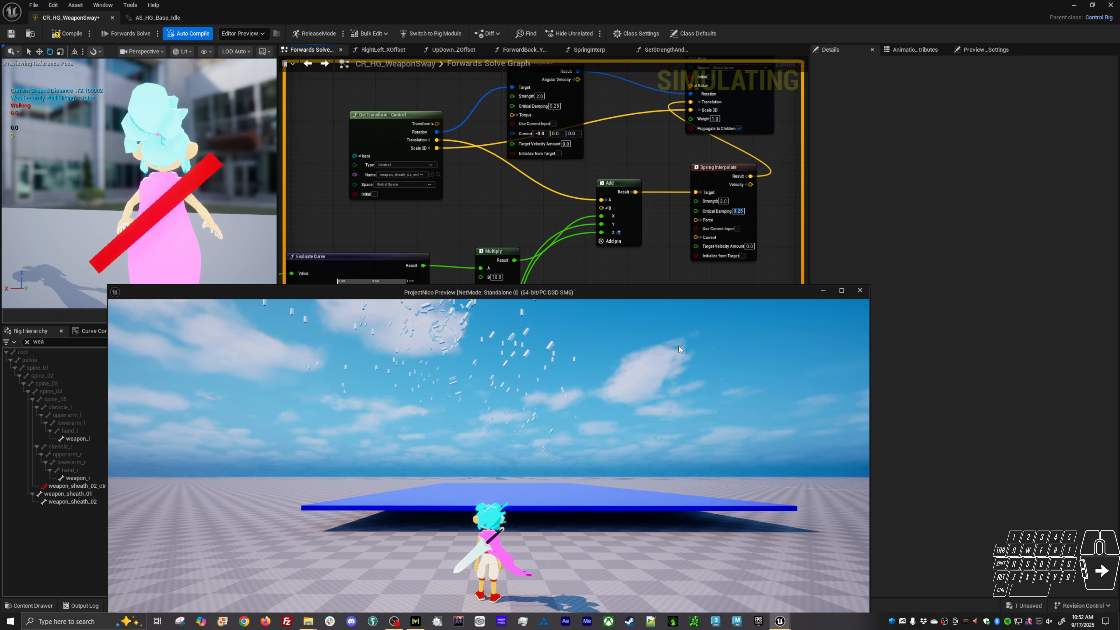
- Try a B value of 100 on the X-offset Multiply node and check the sword's sway in the game preview
left_click(502, 278)
type("10")
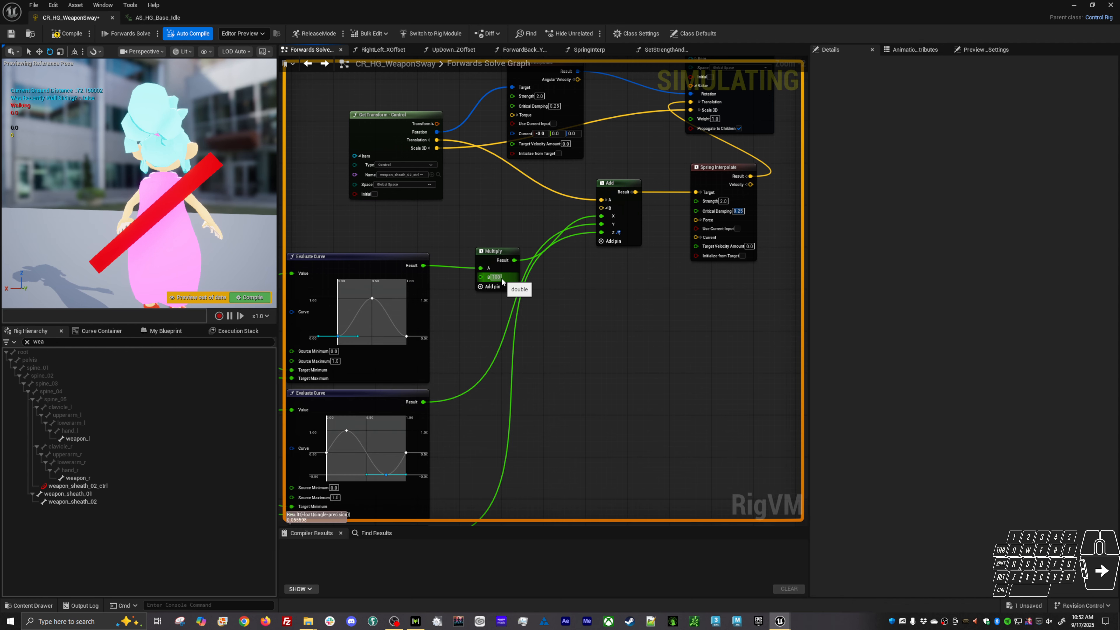
type("0")
key("Return")
key("alt+Tab")
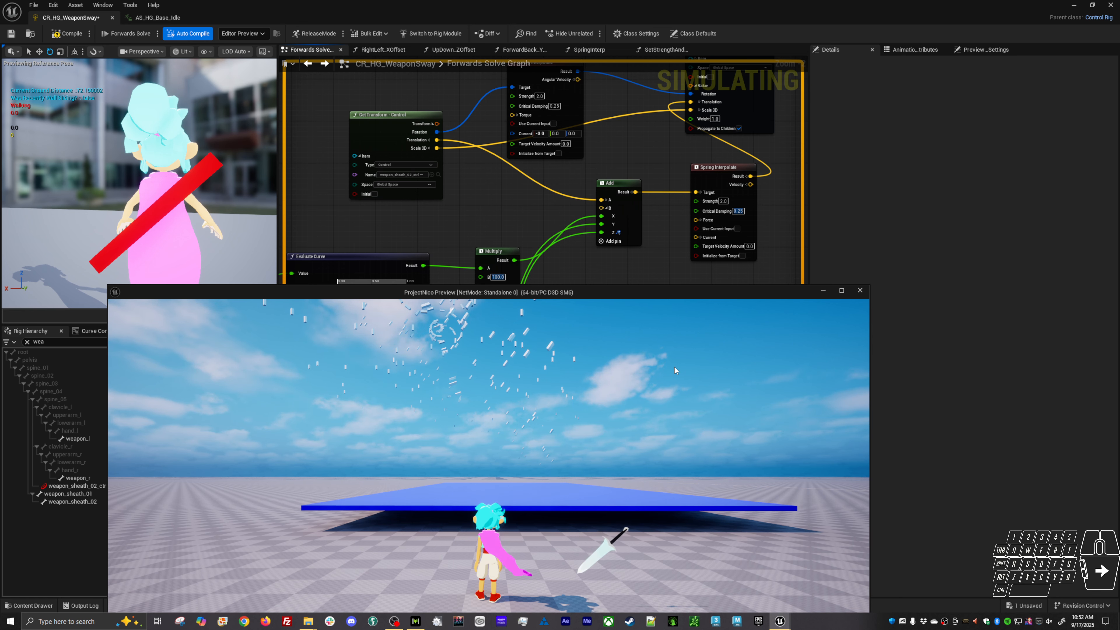
- Reposition the X-offset Multiply node closer to Add and paste a copy of the first chain's Noise (Float) near it
left_click_drag(489, 262, 495, 228)
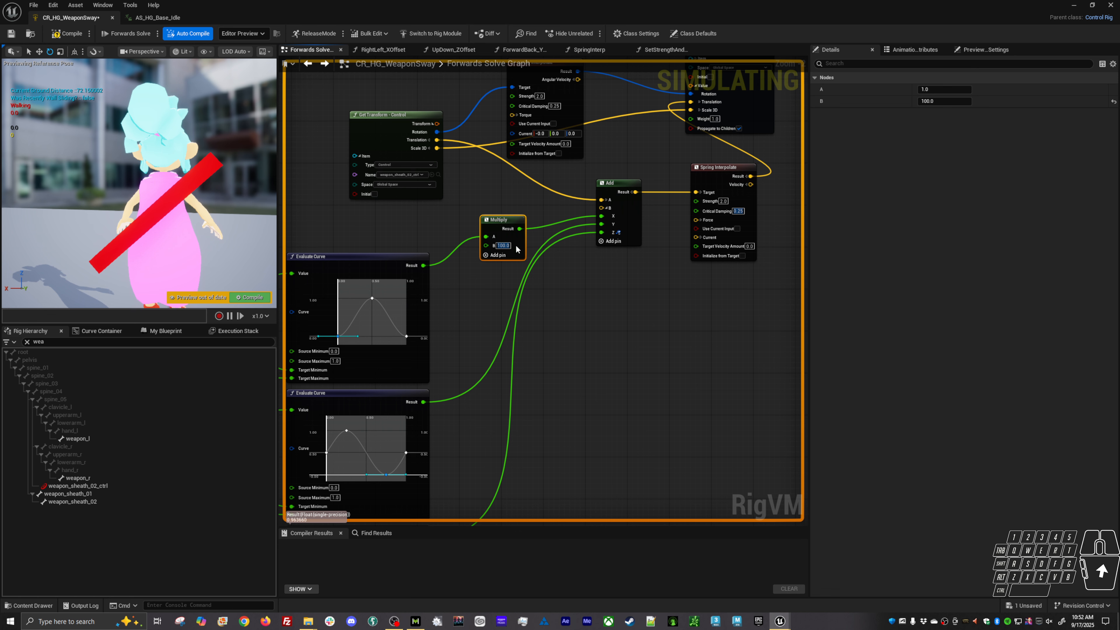
left_click_drag(499, 225, 531, 225)
right_click_drag(522, 310, 706, 261)
left_click(331, 313)
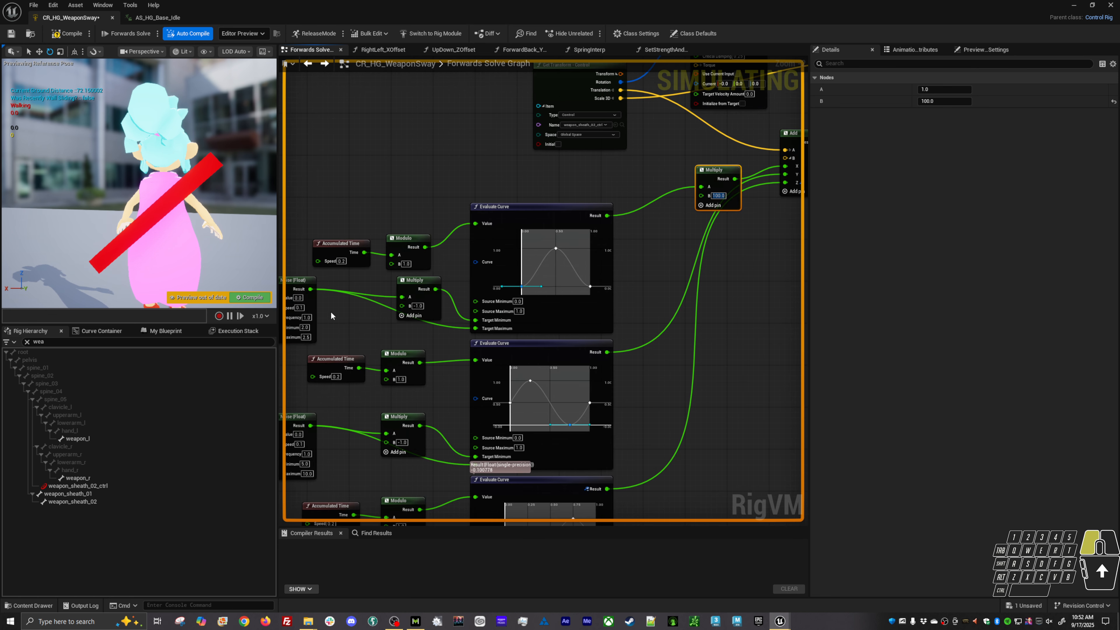
left_click_drag(331, 313, 303, 300)
key("ctrl+c")
middle_click_drag(646, 248, 549, 298)
key("ctrl+v")
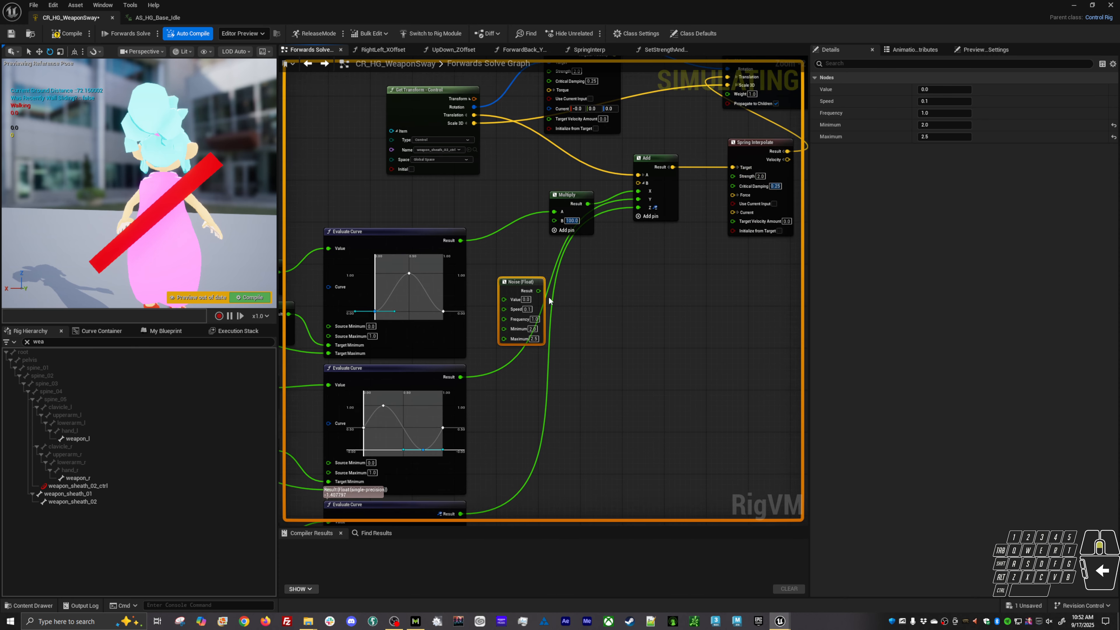
- Connect the pasted Noise (Float) to the X-offset Multiply's B input, and set its Minimum to 1.0 and Maximum to 1.5
scroll(549, 300, "up", 2)
left_click_drag(535, 288, 555, 205)
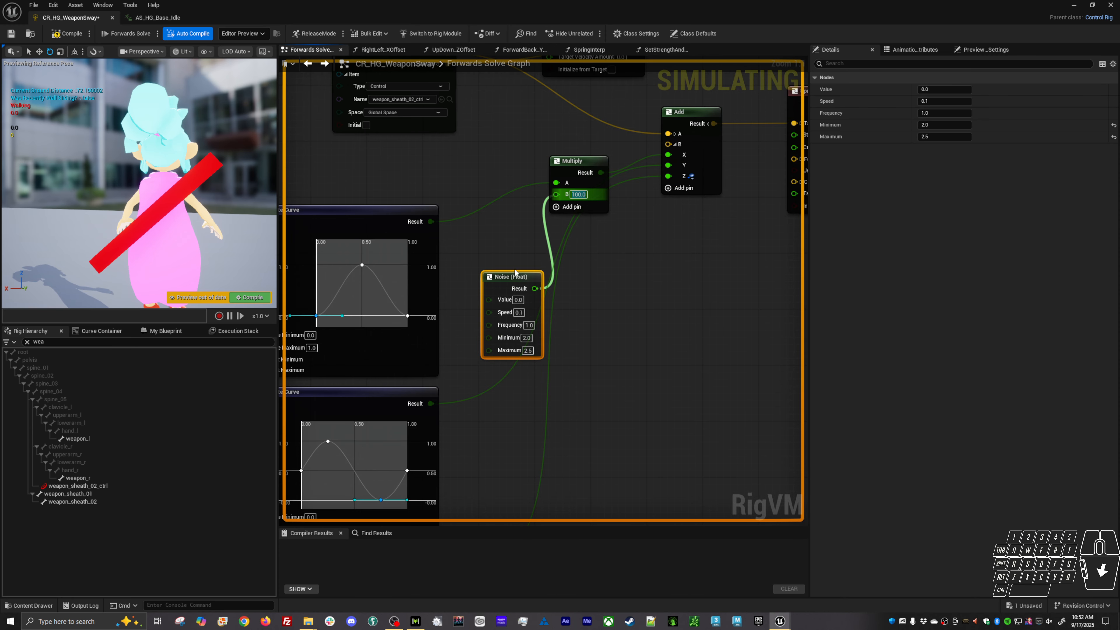
left_click_drag(515, 272, 511, 223)
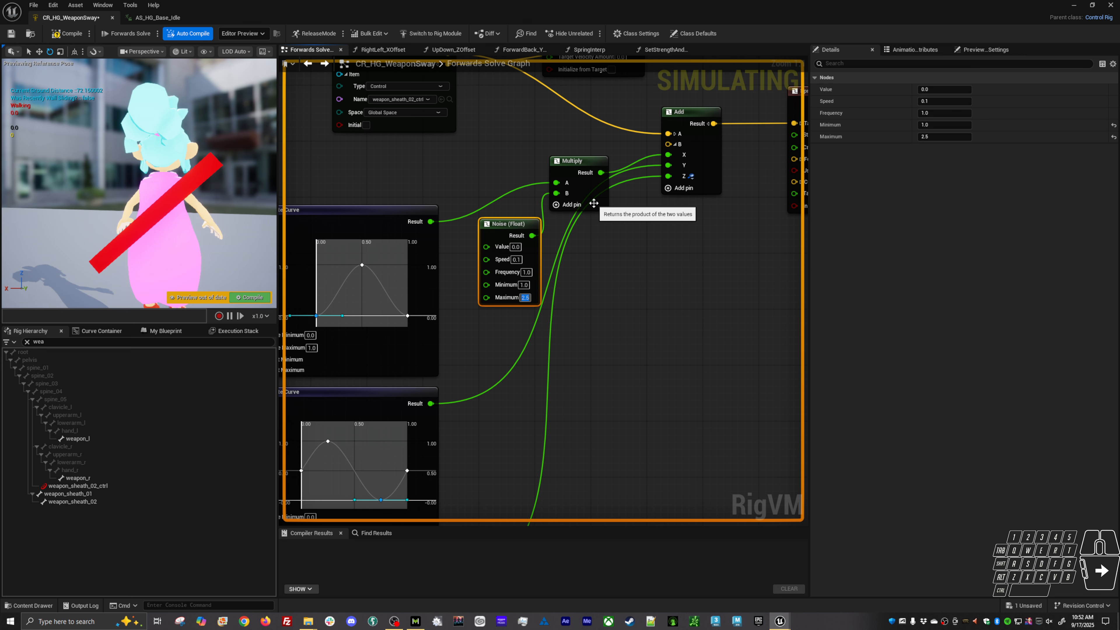
key("Return")
mouse_move(376, 275)
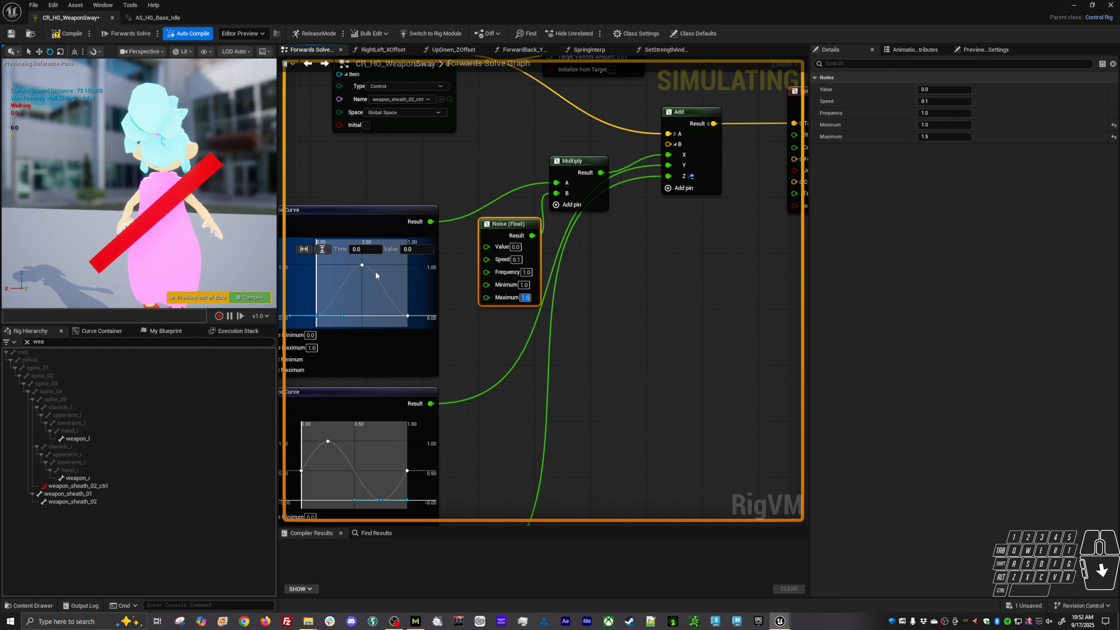
- Run the game preview to check the sword's sway with the Noise (Float) driving the X-offset Multiply, and close it
left_click(548, 323)
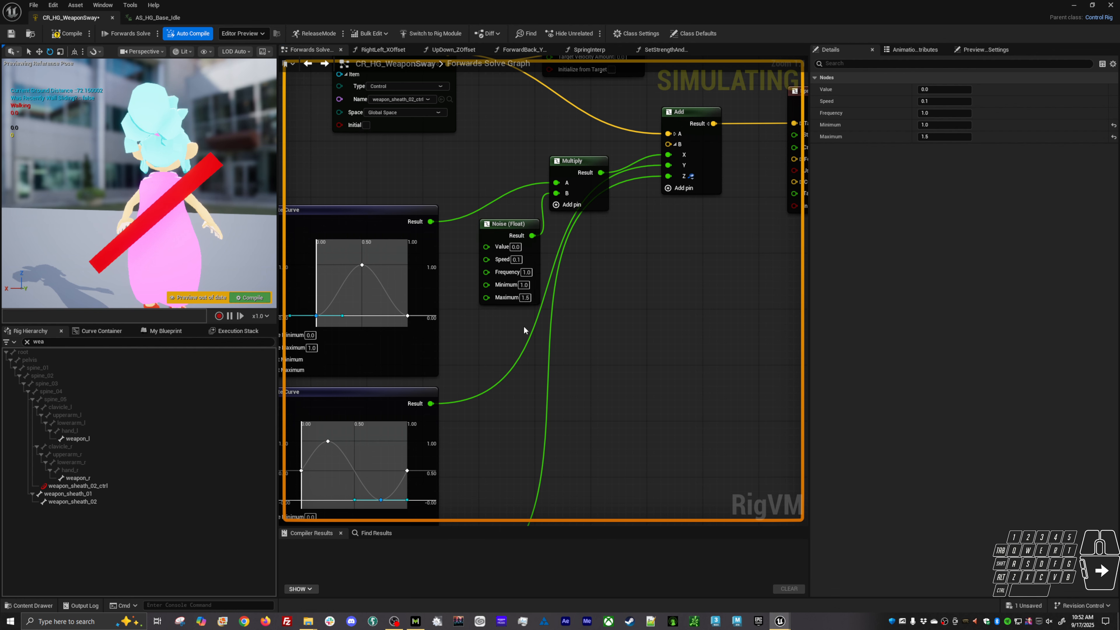
left_click(564, 337)
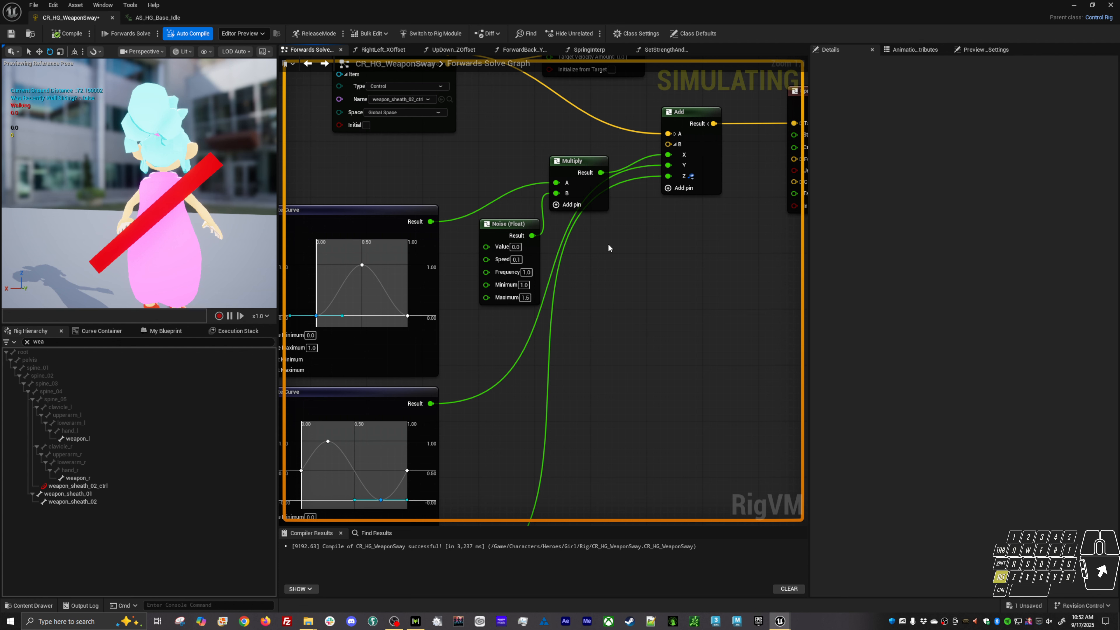
key("Escape")
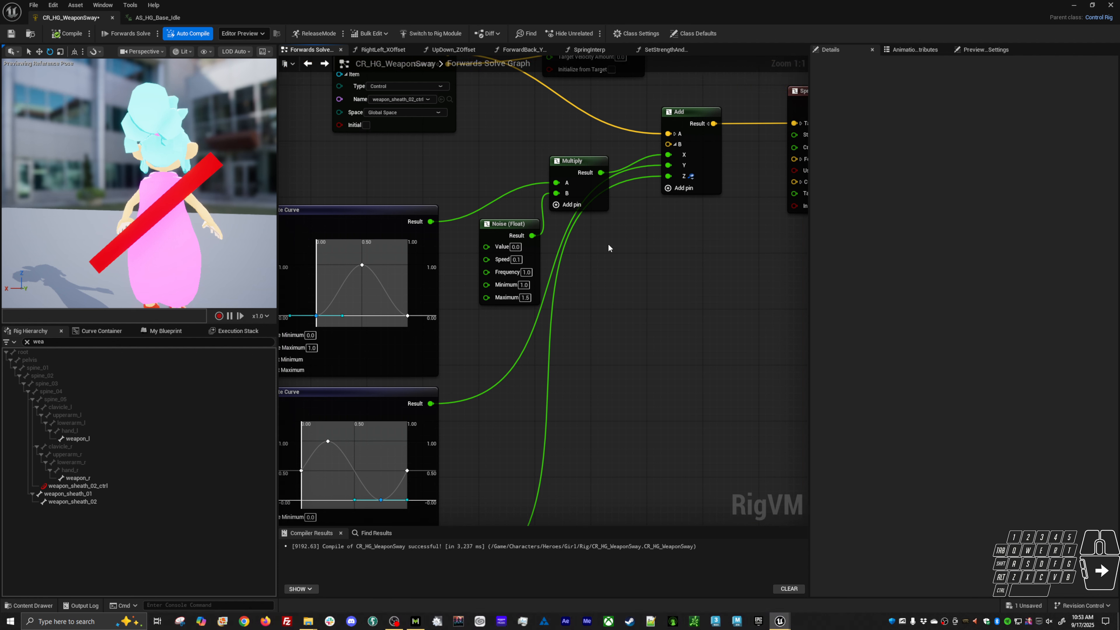
key("alt+p")
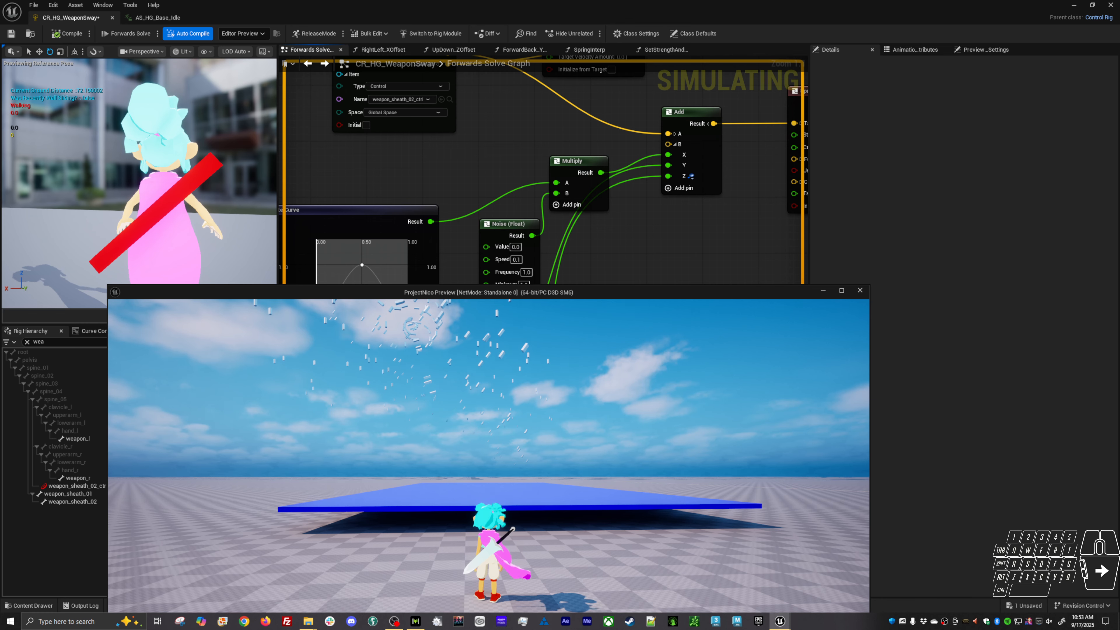
key("alt+F4")
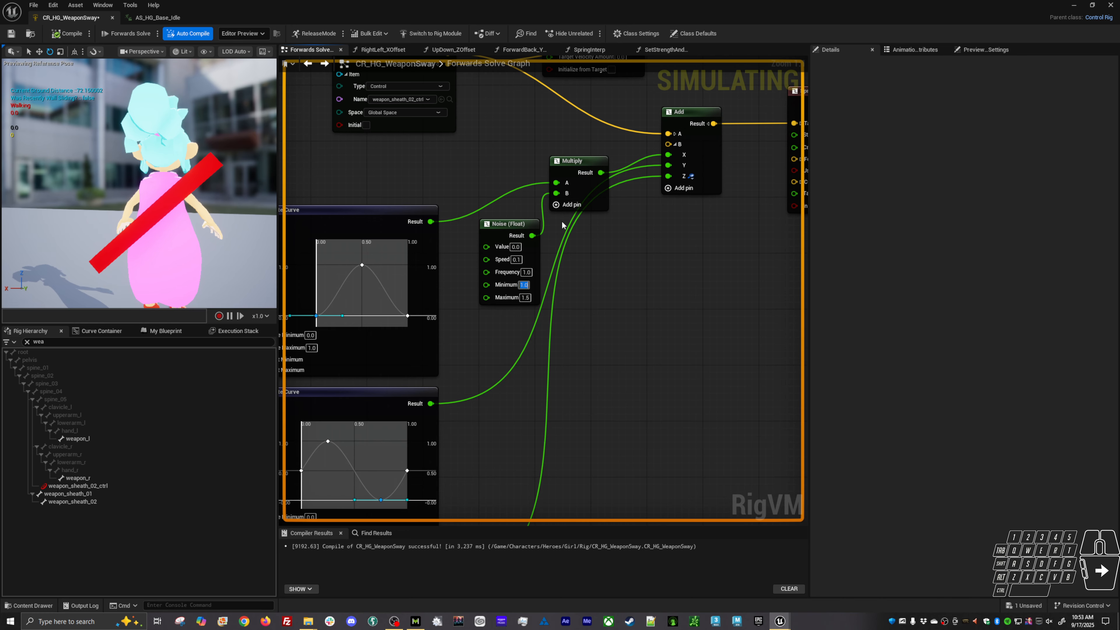
- Try a Minimum of 50.0 and Maximum of 150.0 on the X-offset Multiply's Noise (Float) and check the sway in the game preview
key("Tab")
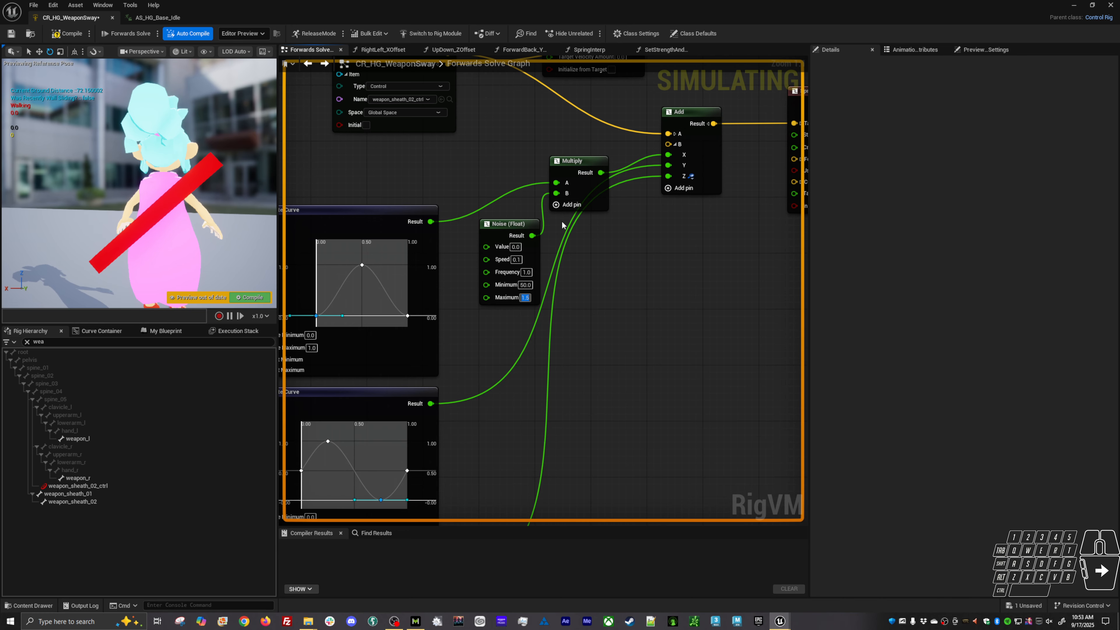
key("alt+Tab")
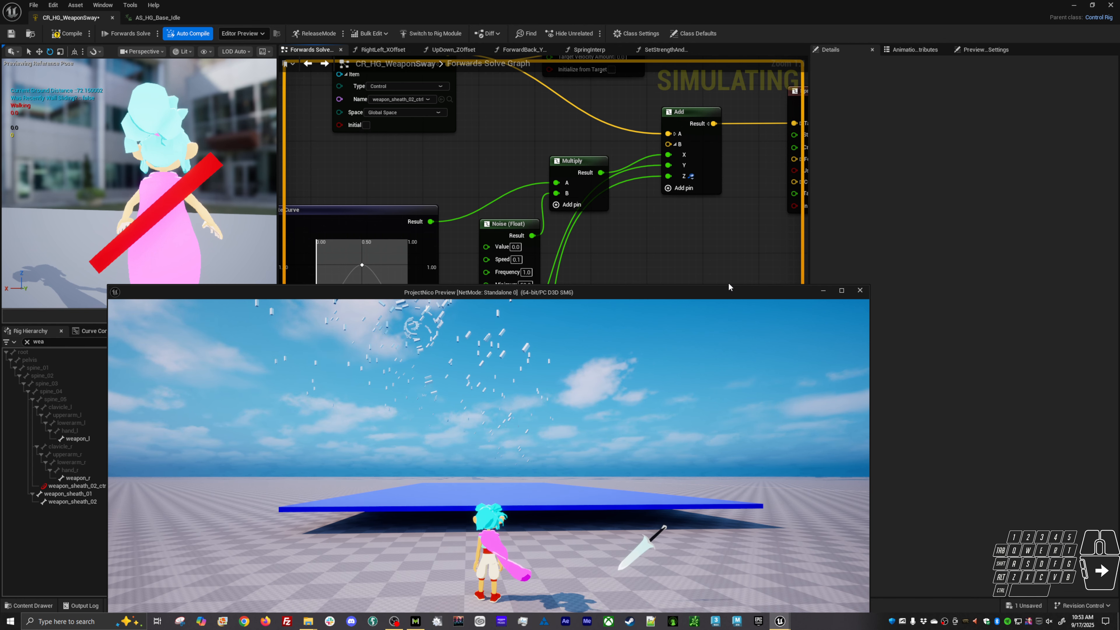
left_click_drag(787, 294, 793, 274)
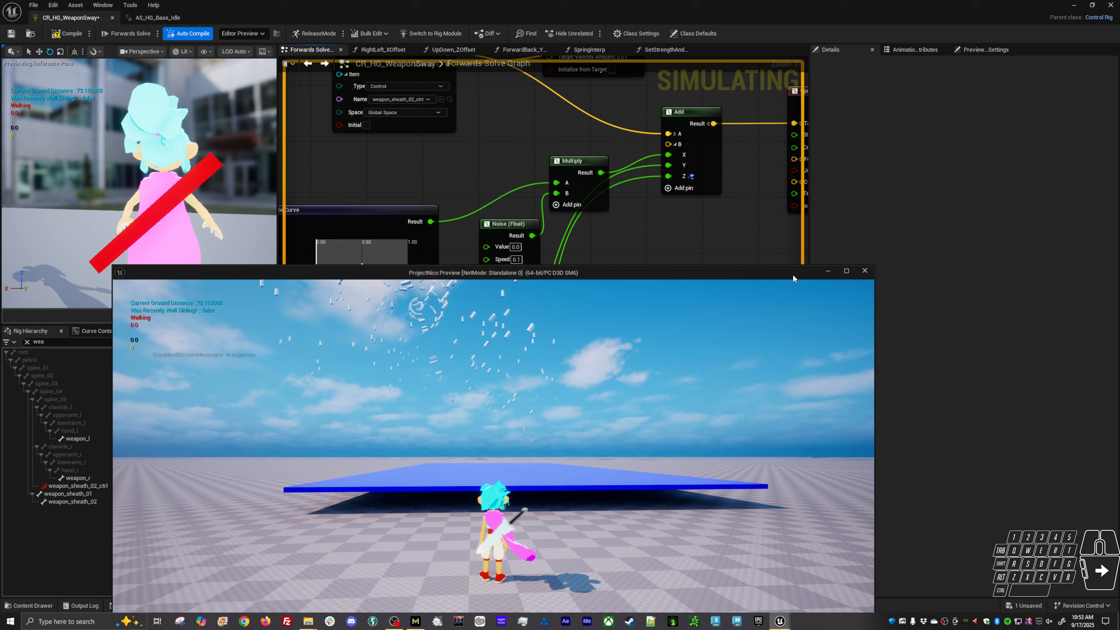
left_click(863, 272)
- Delete the Noise (Float) node that feeds the X-offset Multiply's B input
left_click(508, 230)
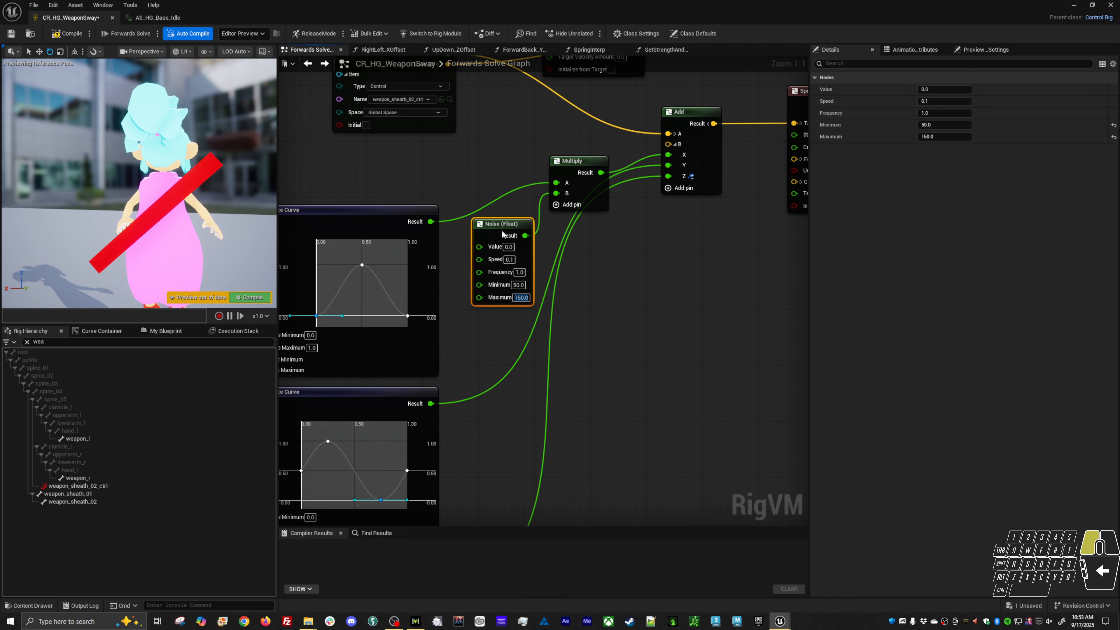
scroll(564, 308, "down", 1)
scroll(562, 308, "down", 2)
right_click_drag(561, 315, 551, 307)
right_click_drag(415, 347, 526, 275)
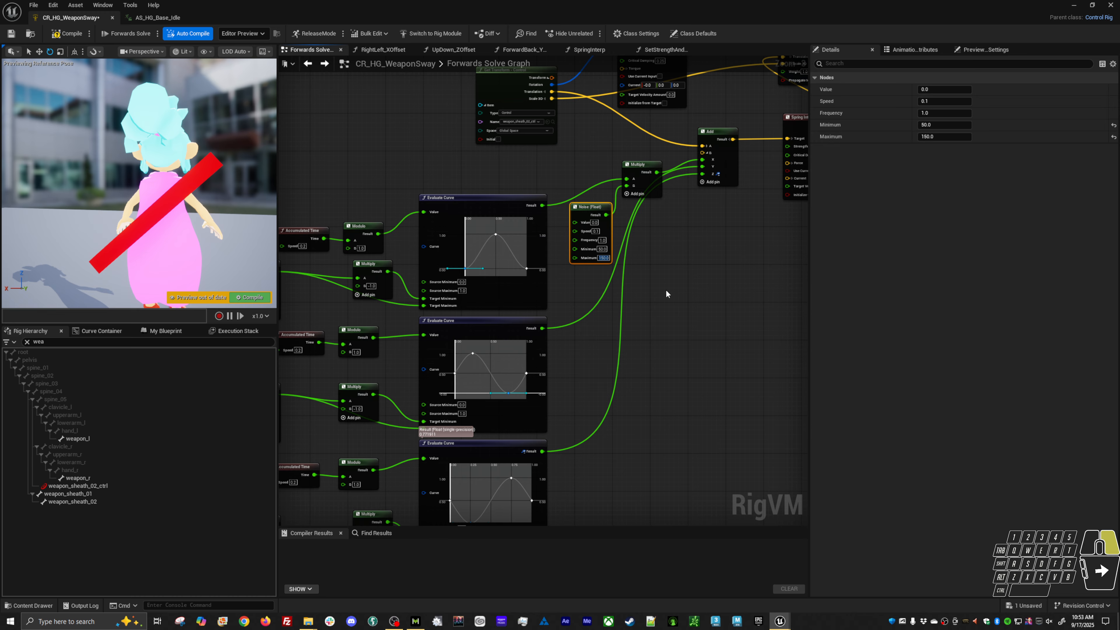
right_click_drag(654, 292, 614, 315)
right_click_drag(682, 314, 733, 258)
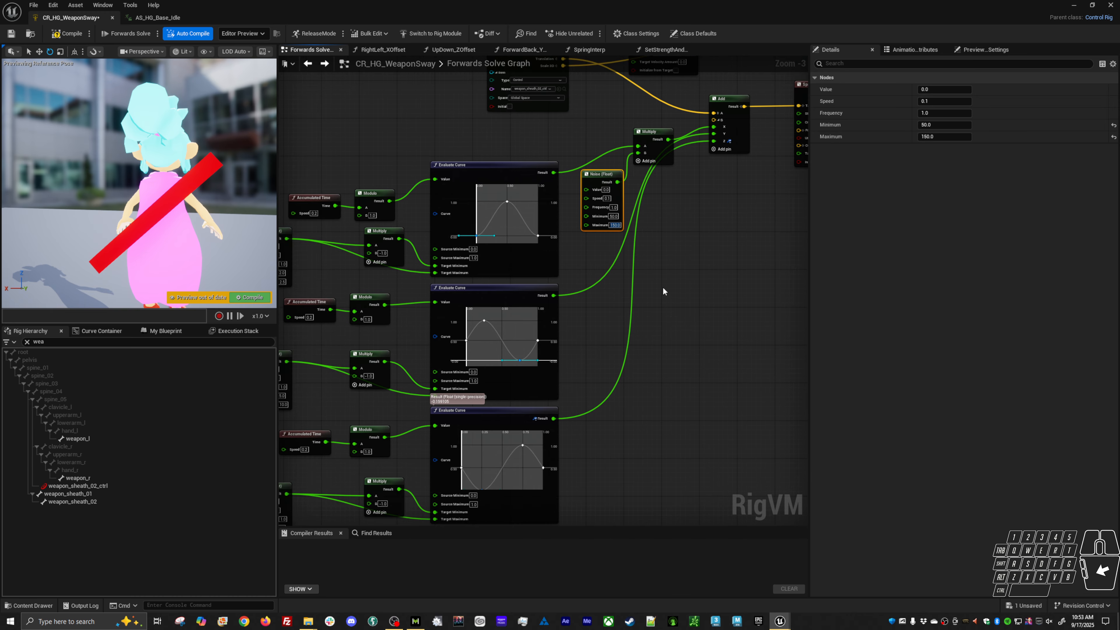
right_click_drag(389, 275, 439, 222)
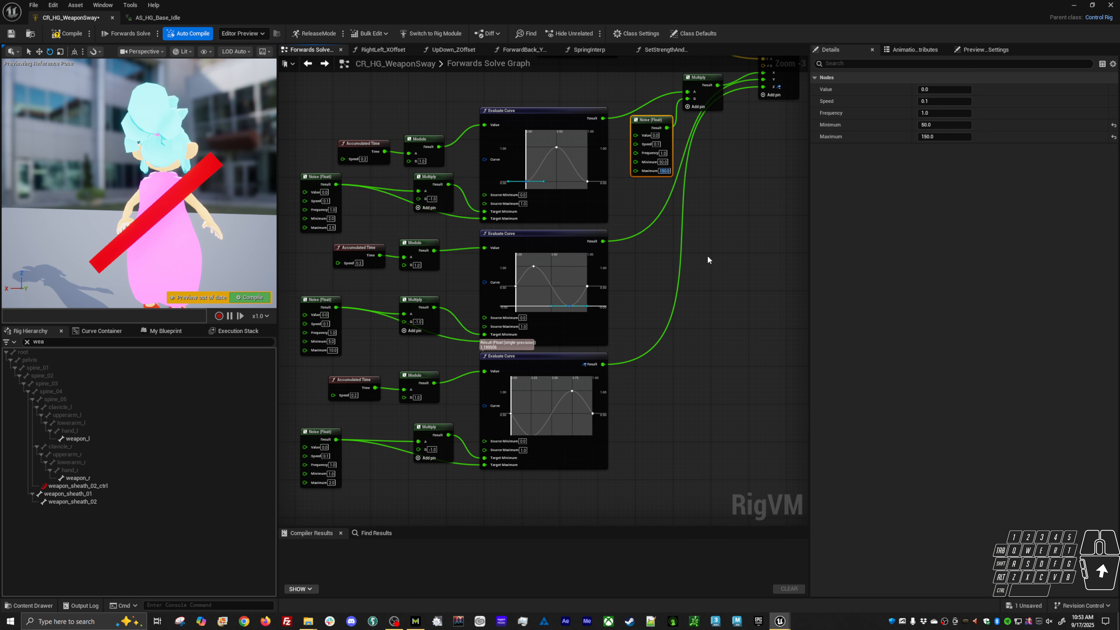
scroll(708, 259, "up", 3)
key("Delete")
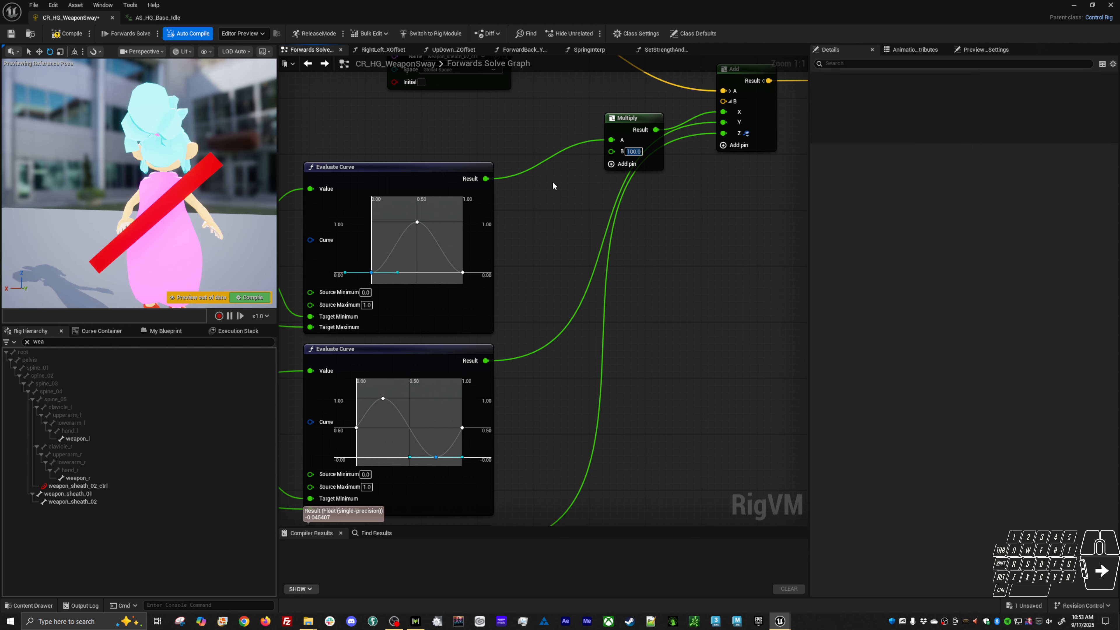
- Set the X-offset Multiply's B to 1.0, shift the node away from Add, and paste two copies of it below
right_click_drag(645, 161, 563, 174)
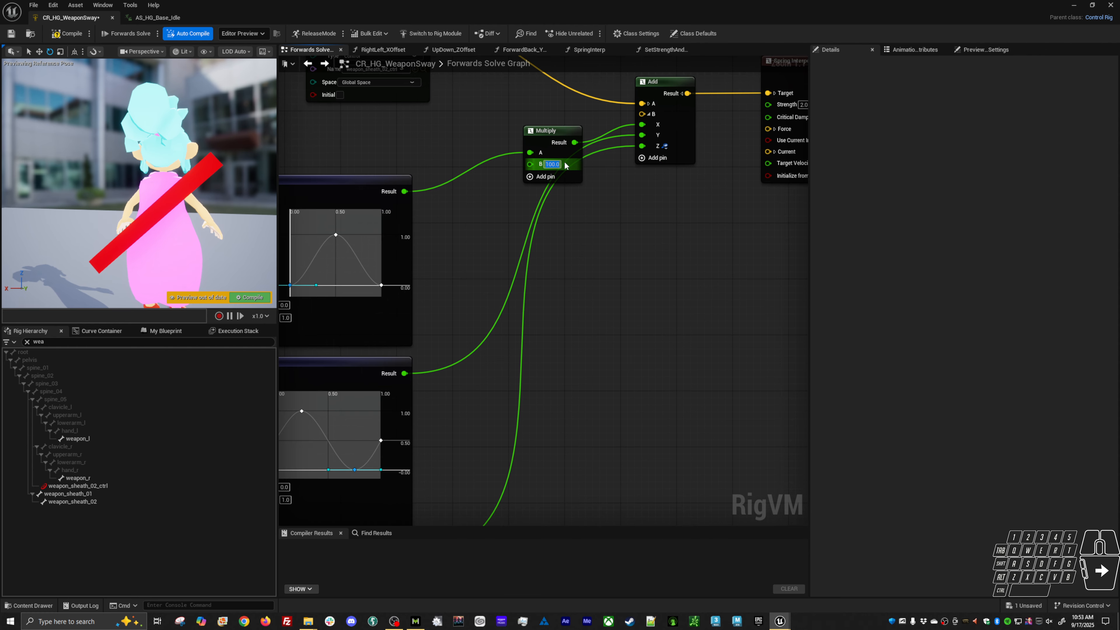
left_click_drag(552, 138, 535, 130)
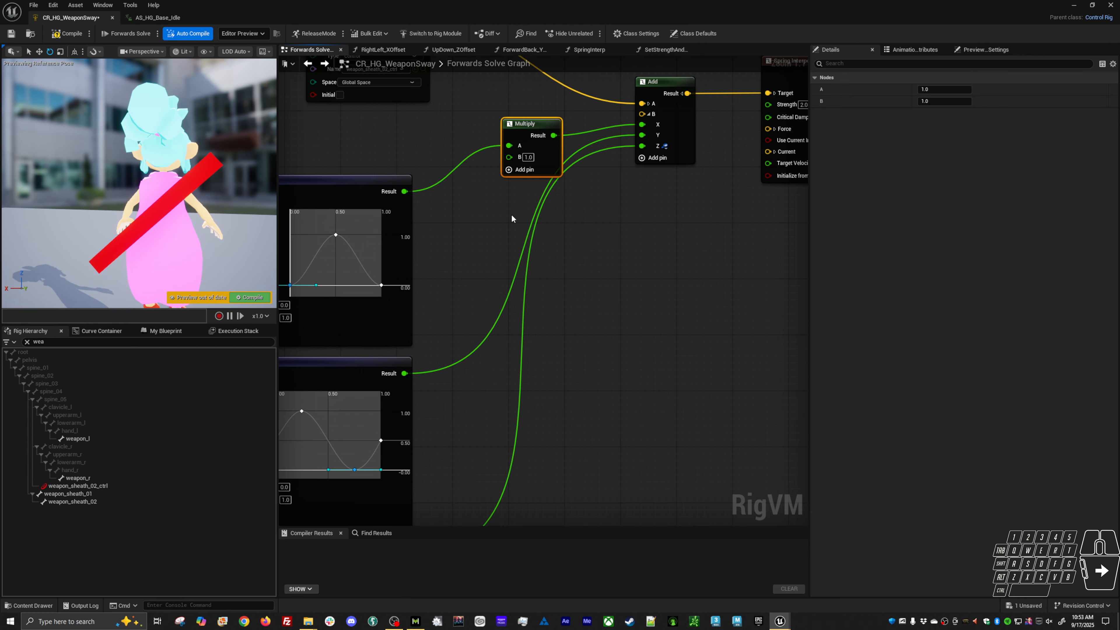
key("ctrl+v")
key("ctrl+v")
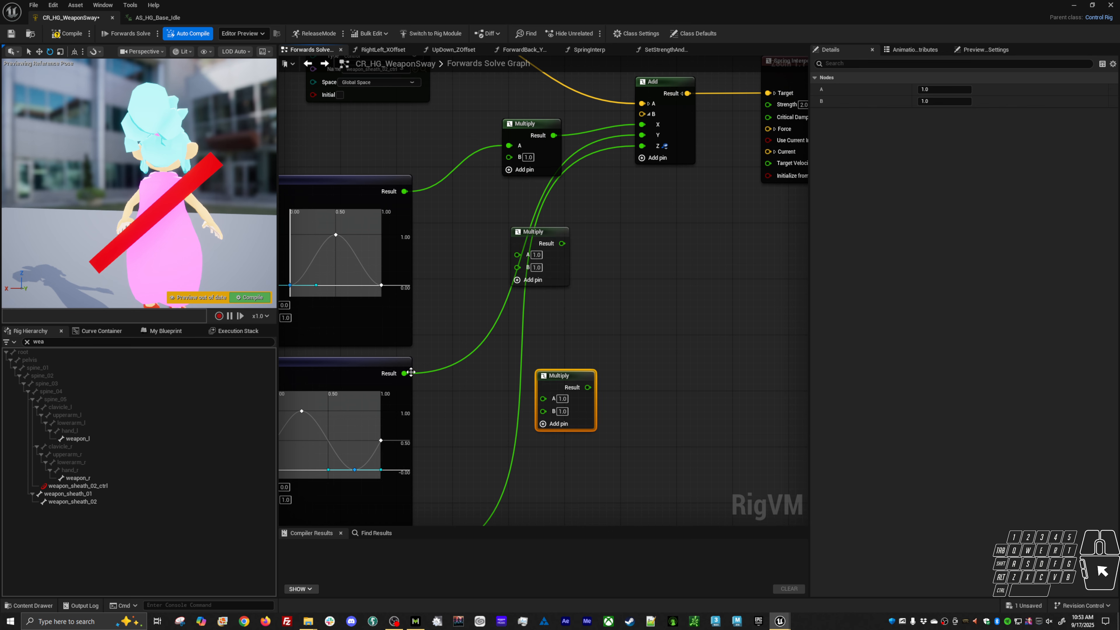
- Insert the two pasted Multiply nodes between the second and third Evaluate Curve results and Add's Y and Z inputs
left_click_drag(404, 373, 588, 387)
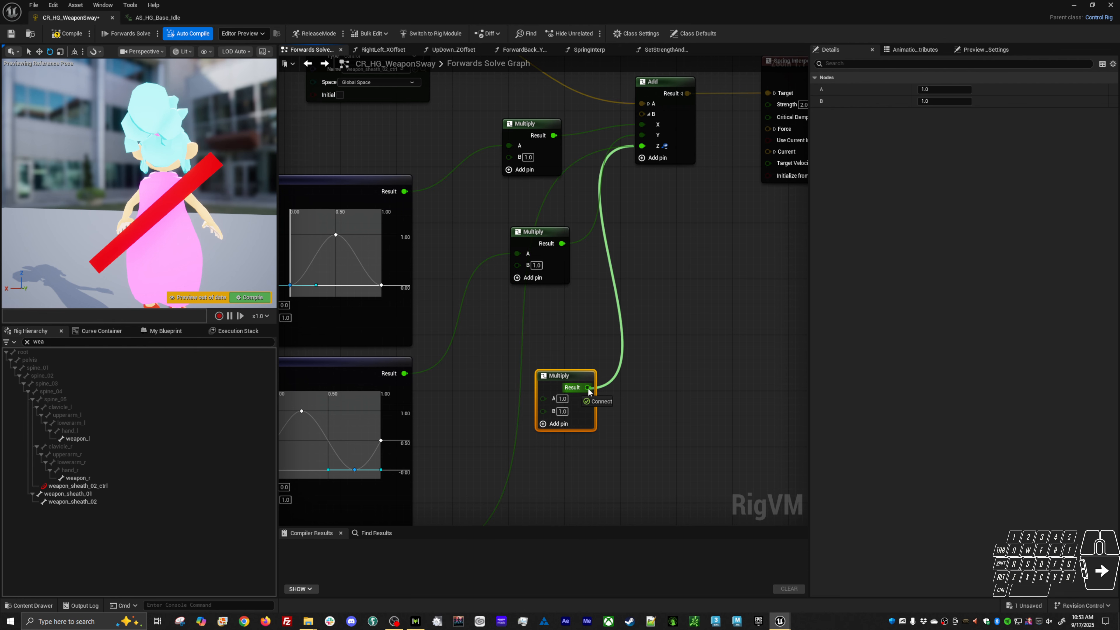
right_click_drag(562, 411, 570, 252)
left_click_drag(551, 239, 413, 396)
- Move the Set Transform - Bone and Forwards Solve nodes up and away from the rest of the graph to make room
right_click_drag(587, 325, 500, 440)
scroll(542, 378, "down", 4)
right_click_drag(569, 277, 545, 298)
scroll(556, 251, "up", 4)
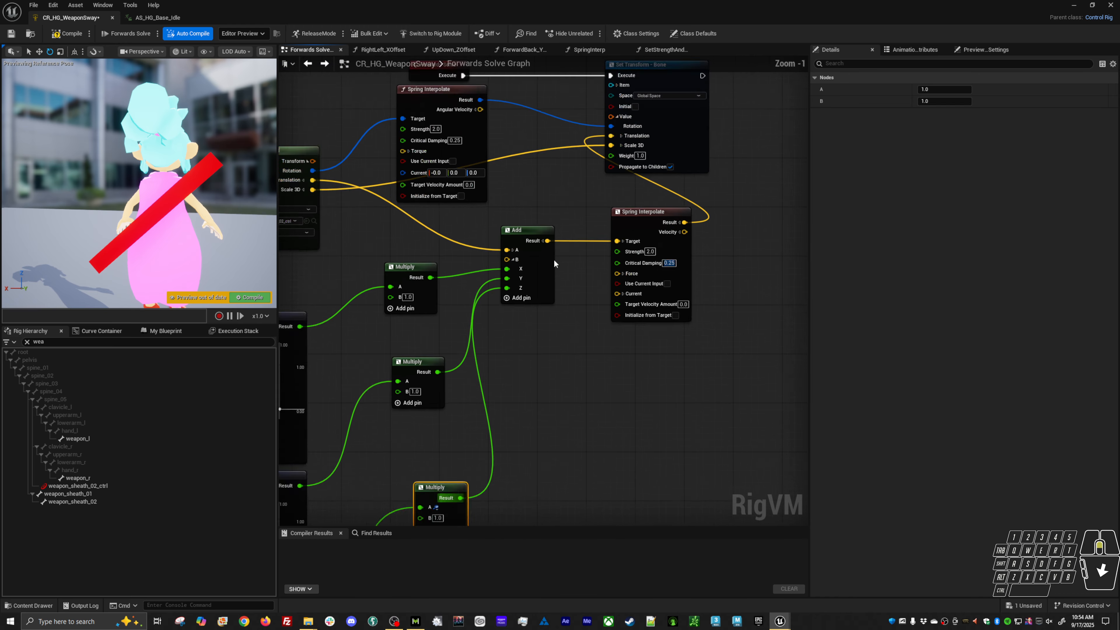
scroll(583, 373, "down", 4)
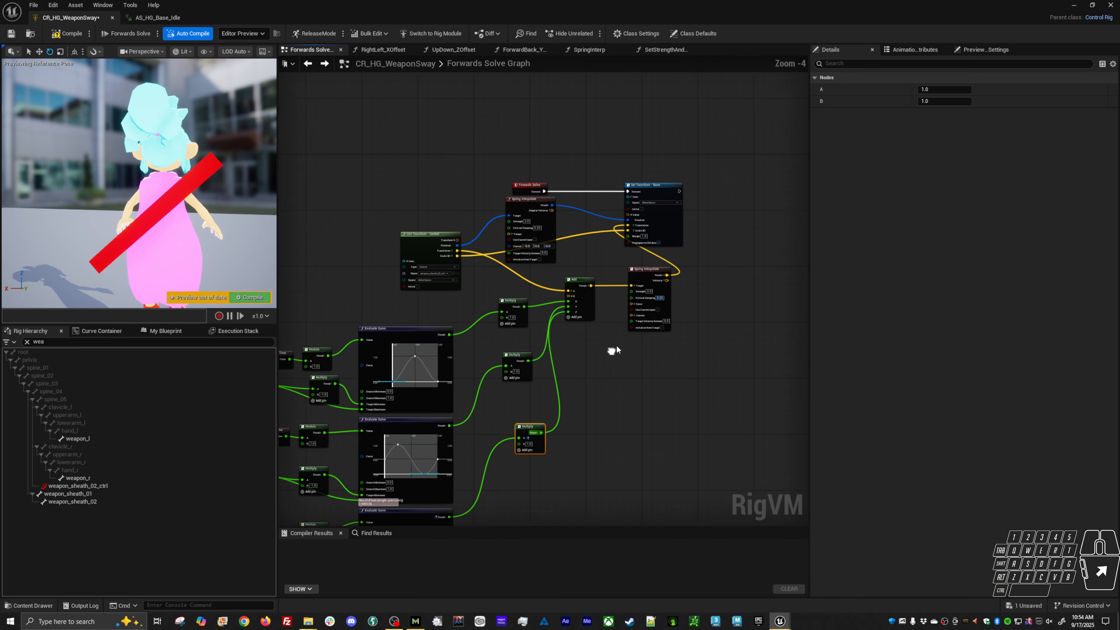
left_click(745, 181)
left_click_drag(753, 181, 791, 173)
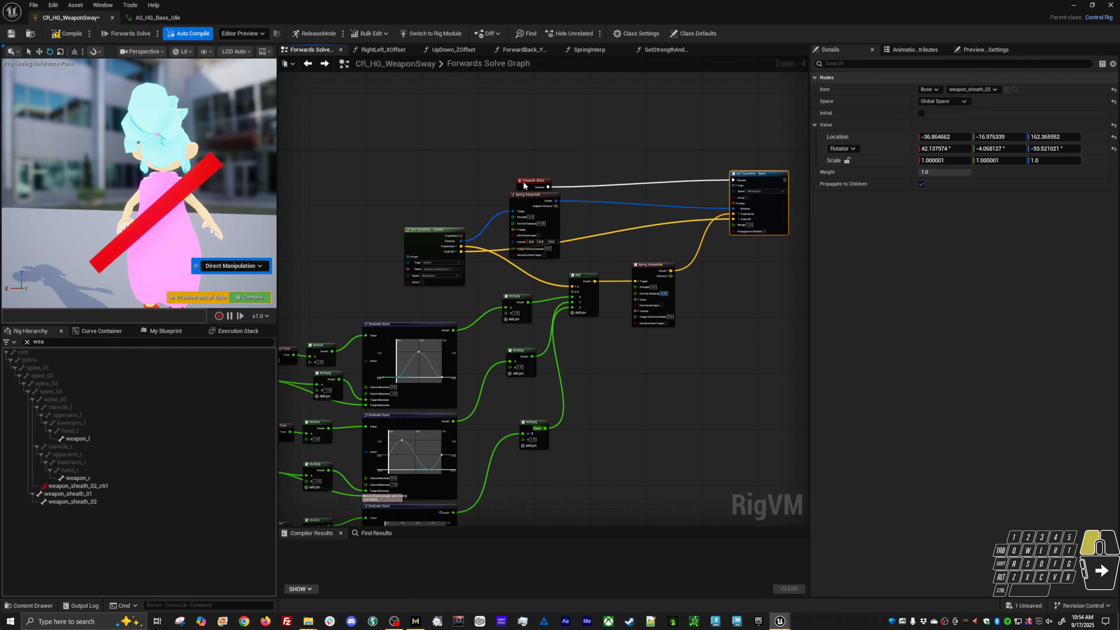
left_click_drag(524, 185, 578, 102)
left_click_drag(760, 178, 768, 91)
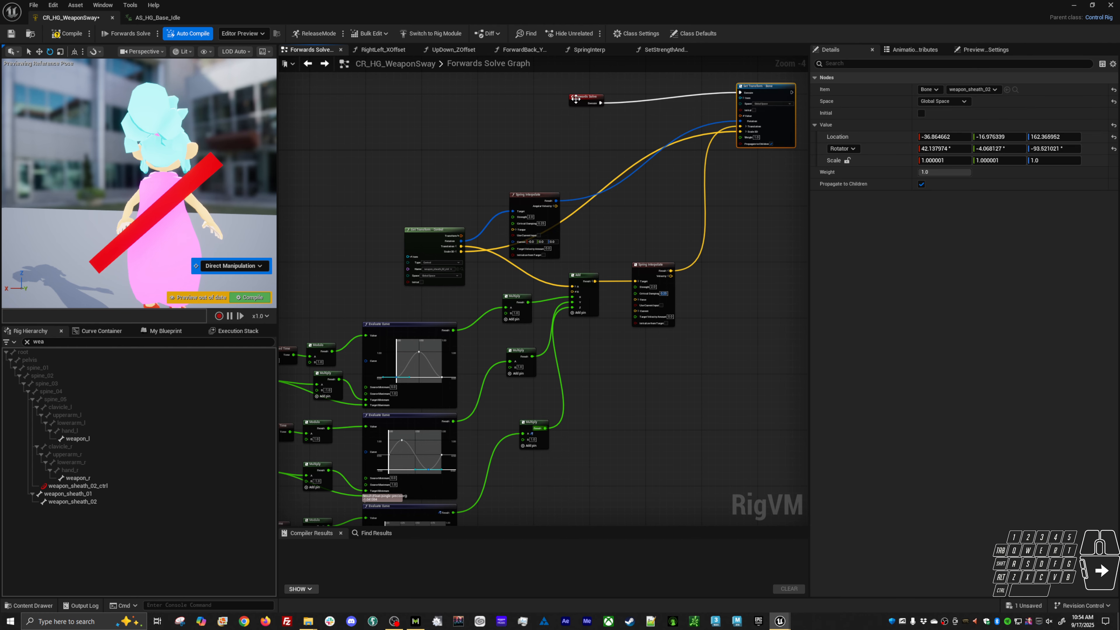
left_click_drag(575, 99, 592, 85)
- Move the rotation Spring Interpolate node up beside Forwards Solve, clearing space after Get Transform - Control
scroll(531, 203, "up", 4)
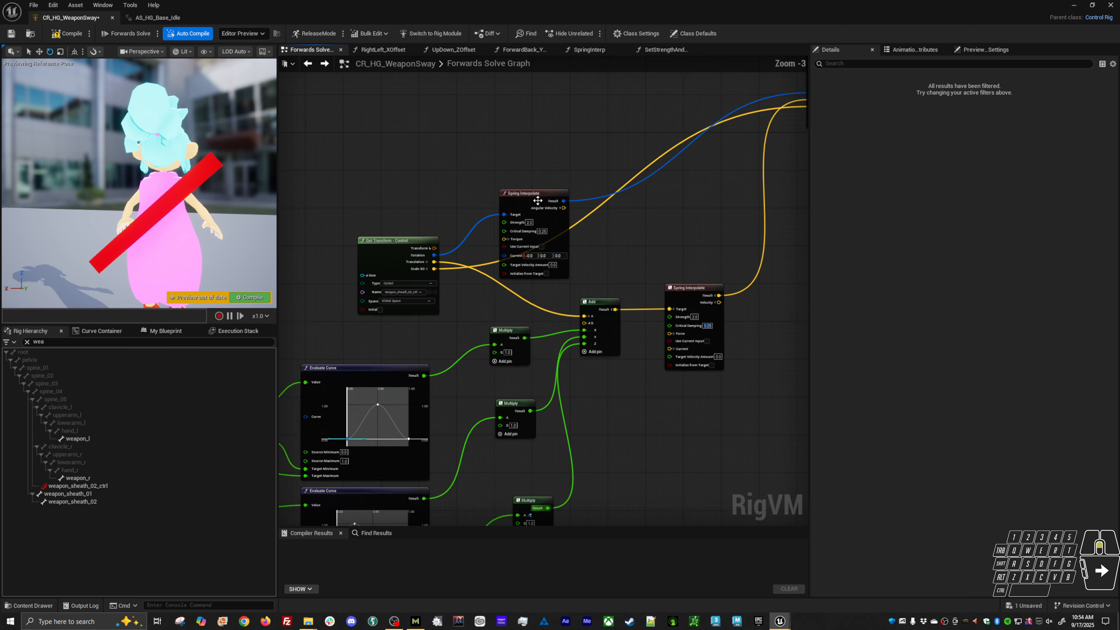
left_click_drag(529, 200, 537, 102)
right_click_drag(549, 141, 562, 257)
left_click_drag(554, 233, 572, 181)
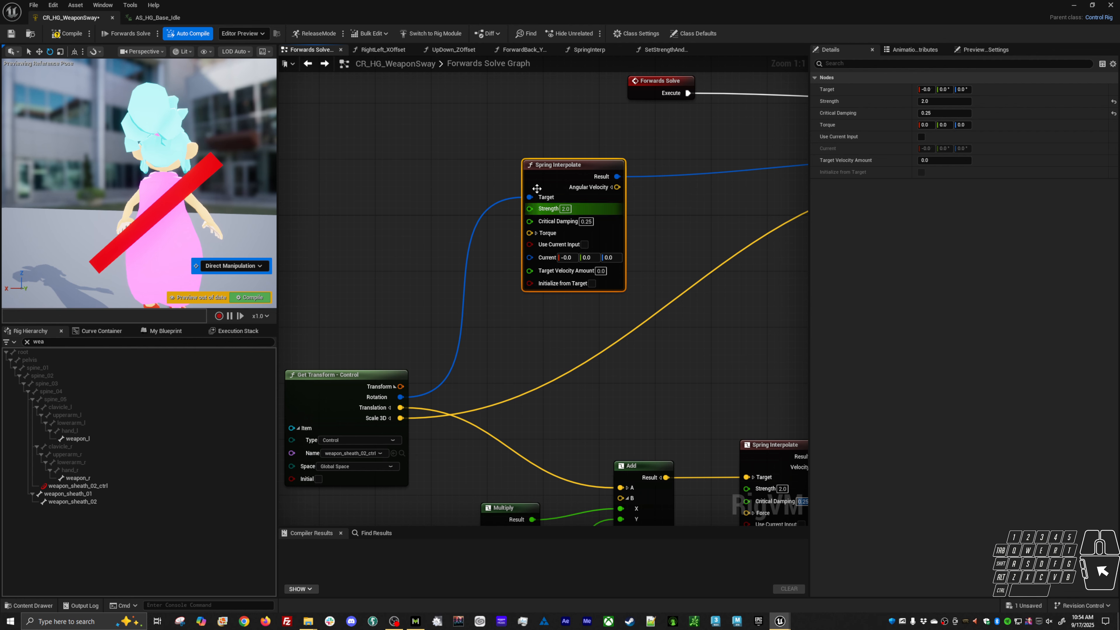
left_click_drag(599, 168, 735, 145)
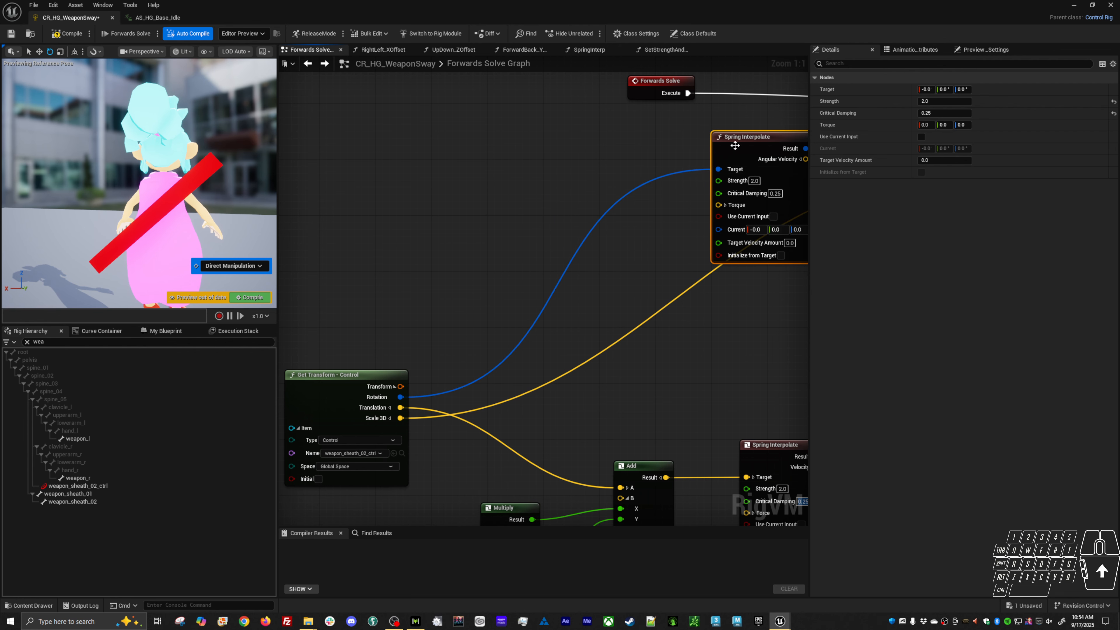
- Add a To Euler (Quaternion) node from Get Transform - Control's Rotation output and place it above that node
right_click_drag(523, 314, 571, 297)
left_click_drag(447, 380, 549, 243)
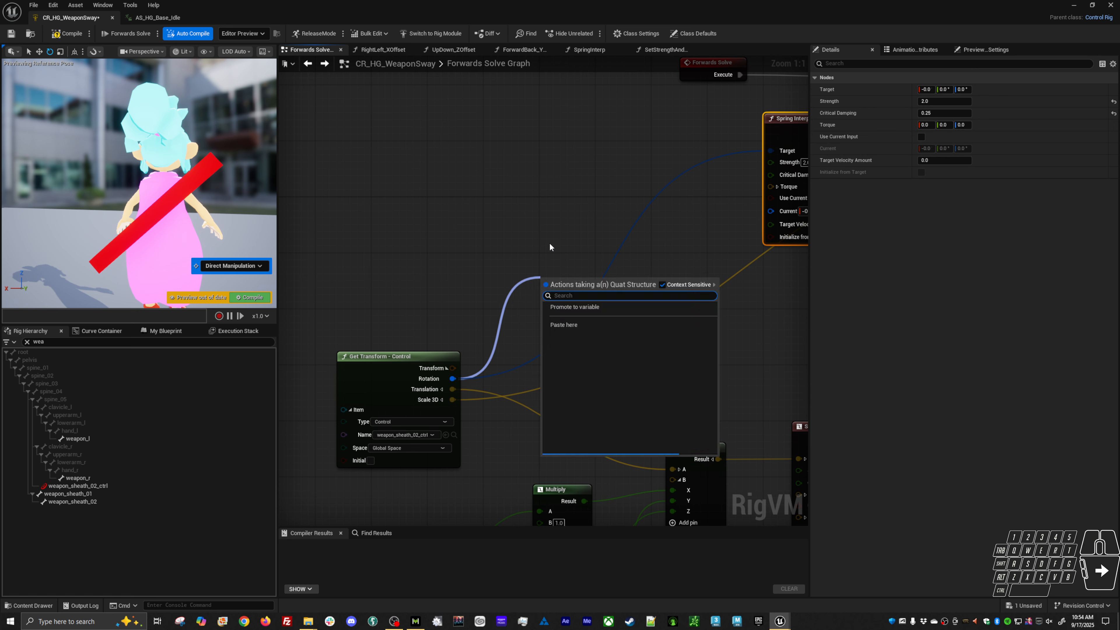
type("to")
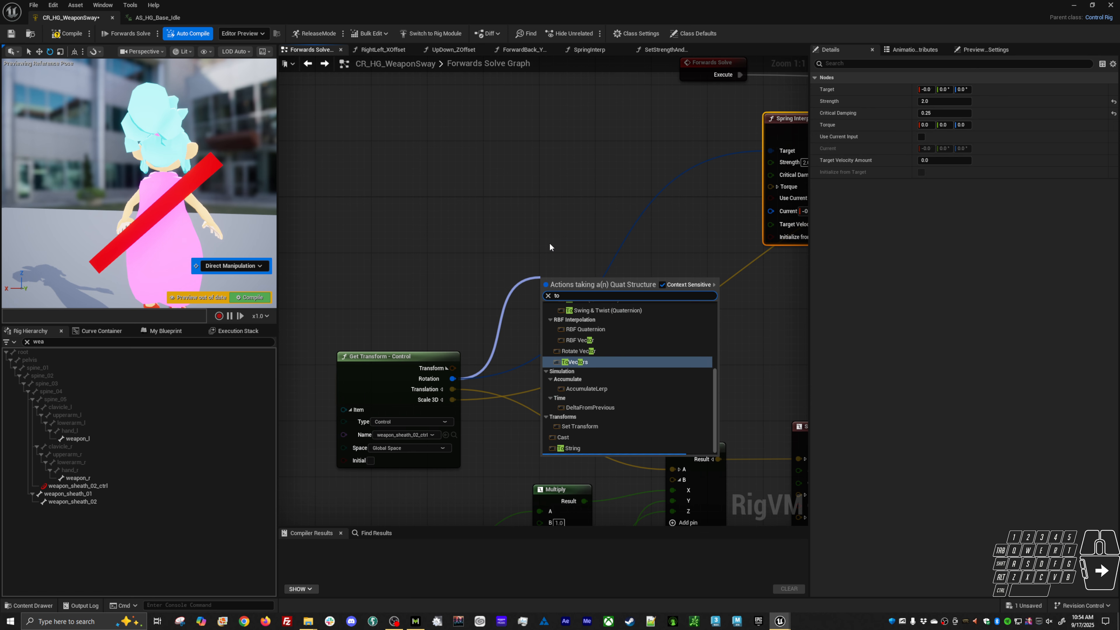
type(" eul")
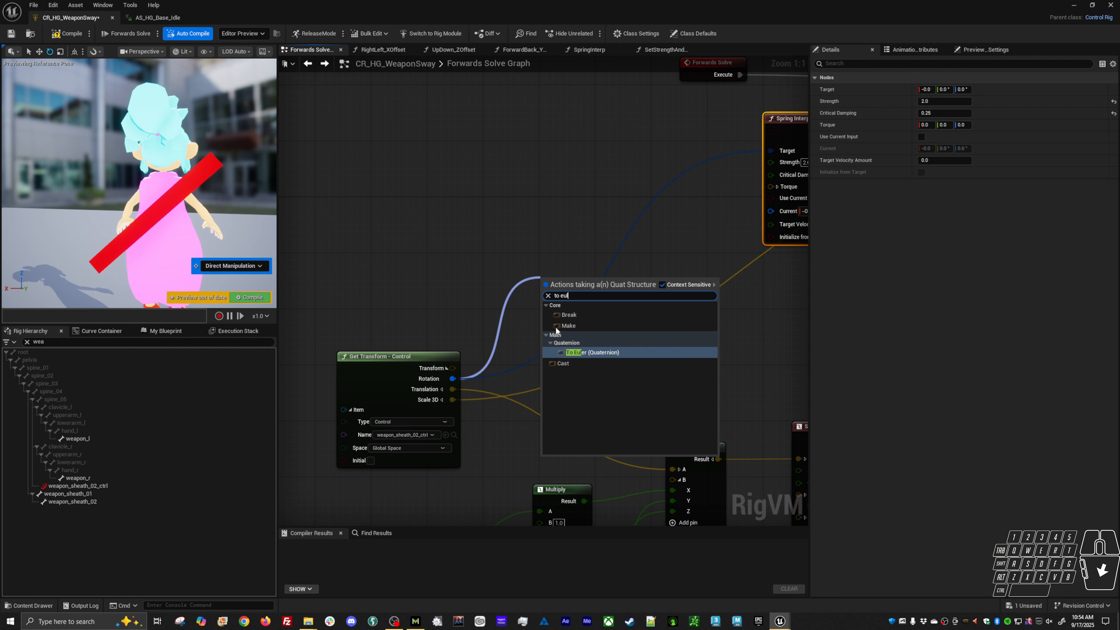
left_click(575, 352)
left_click_drag(572, 283, 446, 178)
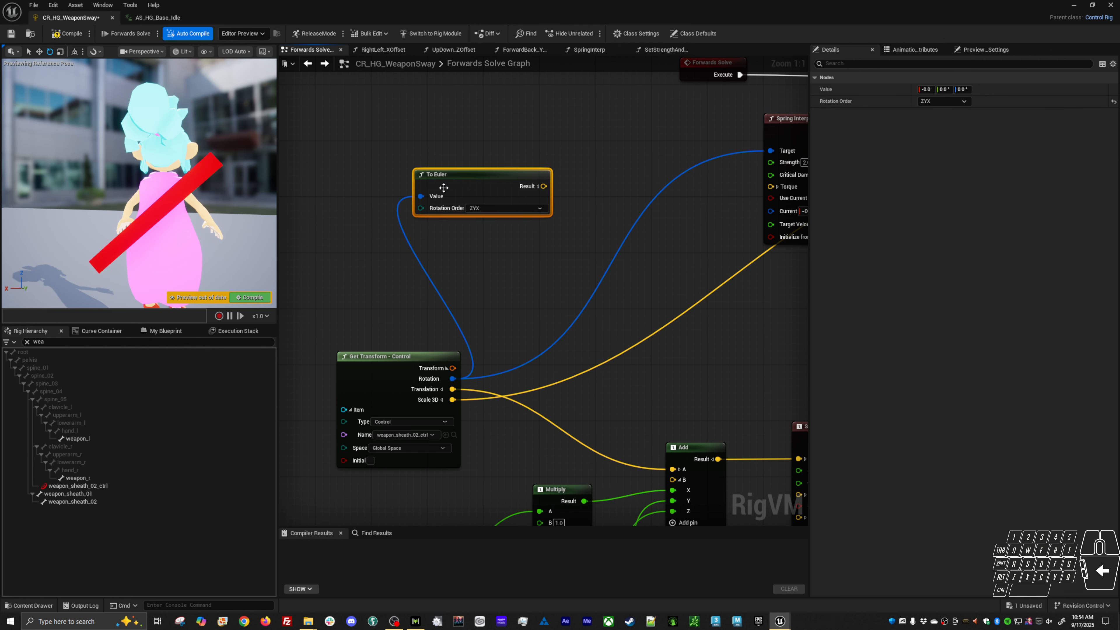
- Add a Math Add node fed by To Euler's Result
left_click_drag(544, 185, 601, 187)
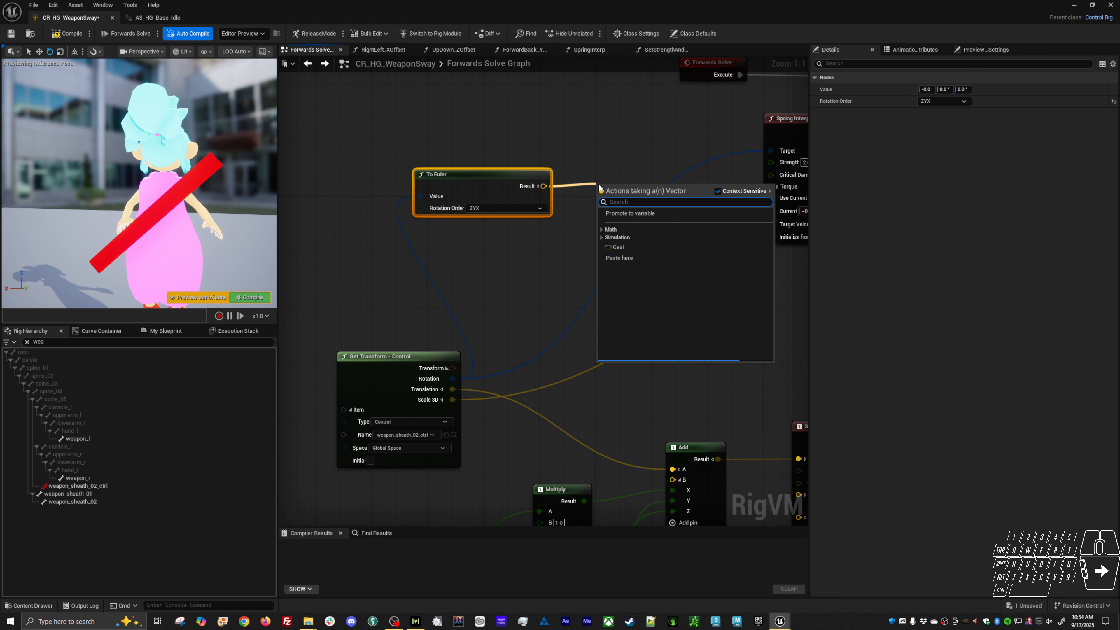
type("add")
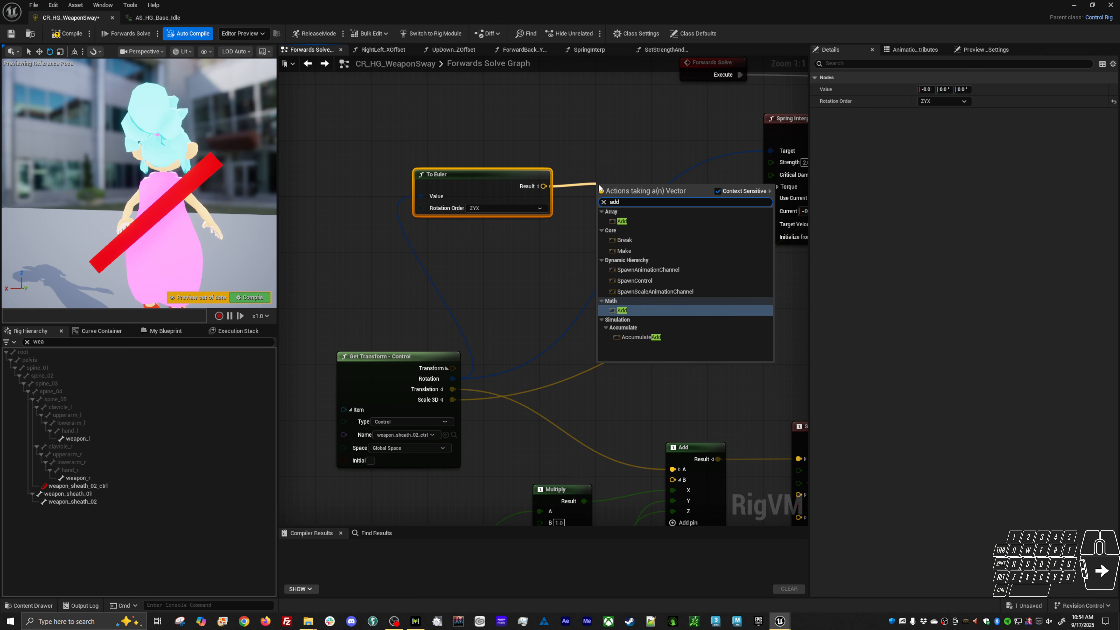
key("Return")
left_click_drag(623, 195, 660, 166)
type("to eu")
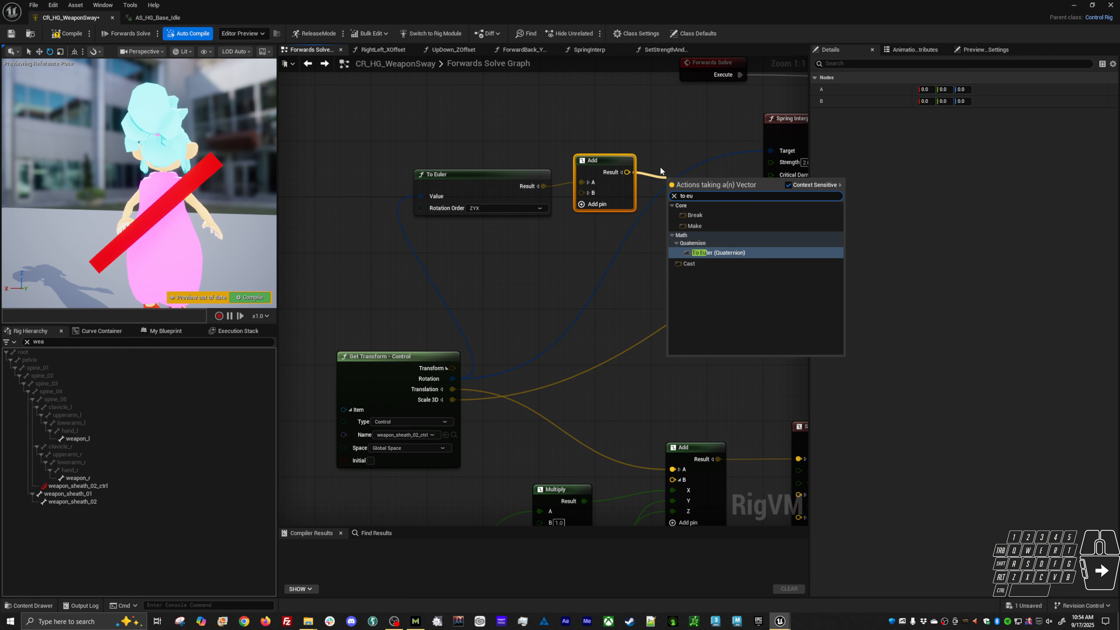
key("Return")
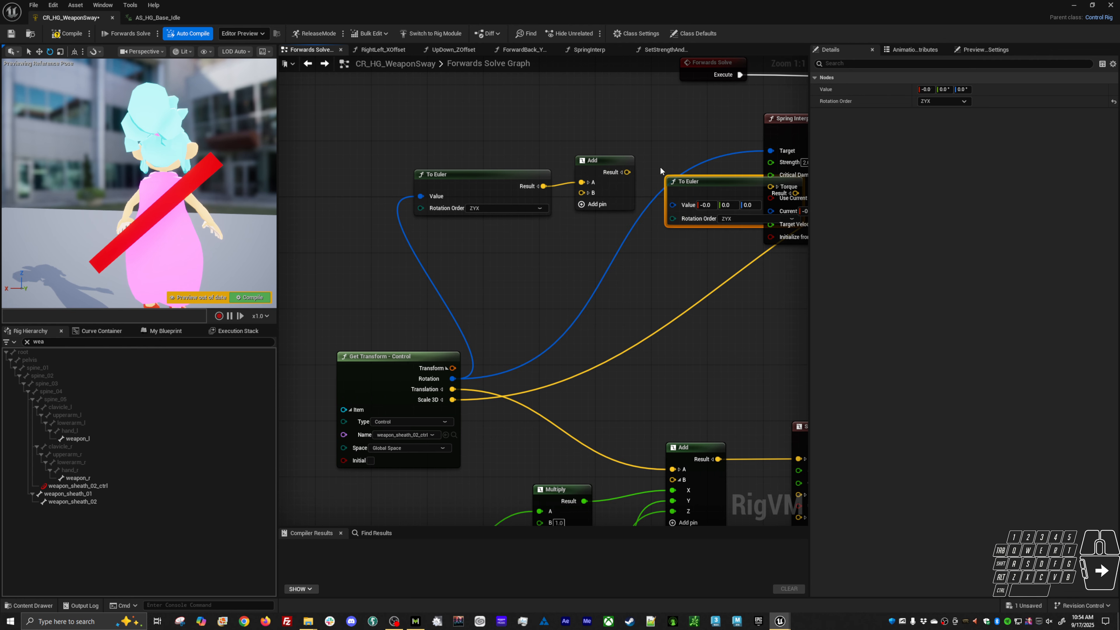
left_click_drag(689, 198, 596, 266)
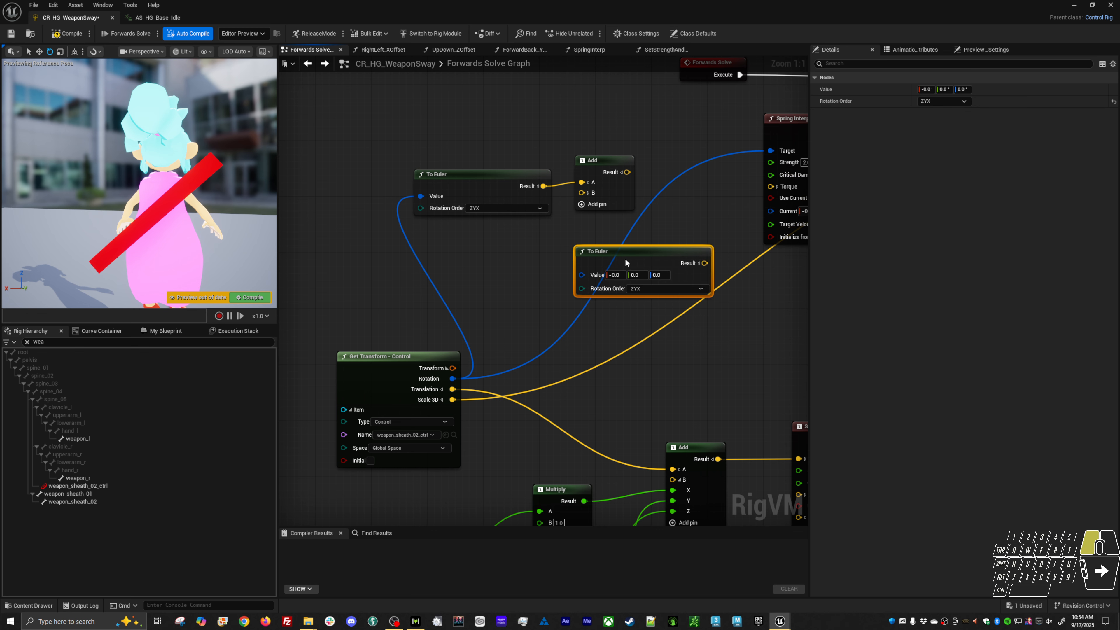
key("Delete")
- Add a From Euler (Quaternion) node from the Add's Result and connect it to the rotation Spring Interpolate's Target
left_click_drag(628, 172, 654, 207)
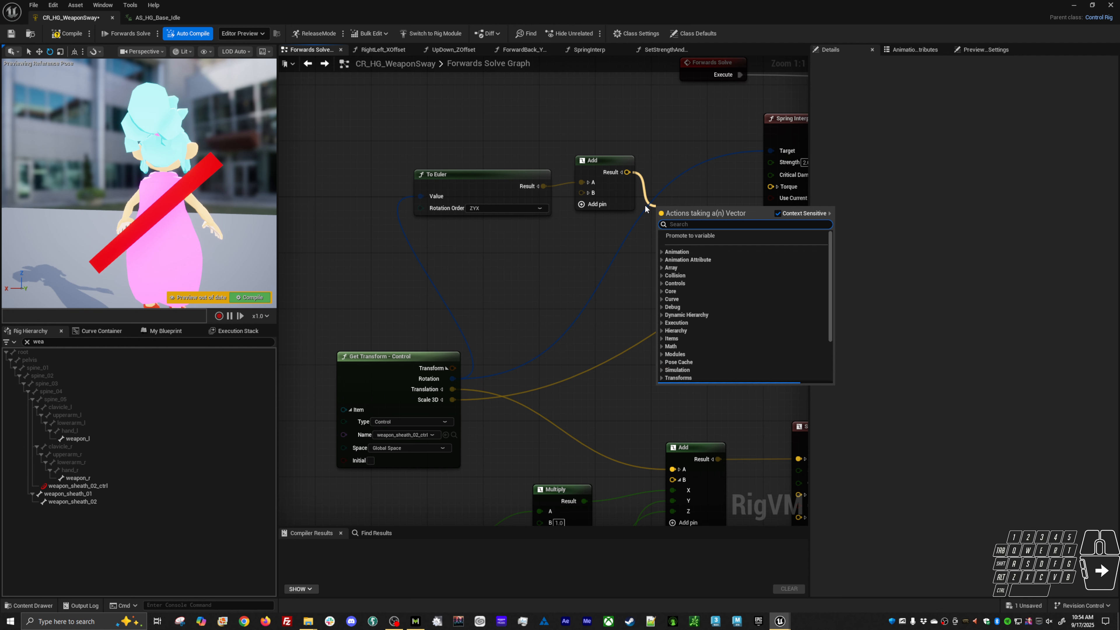
type("from eul")
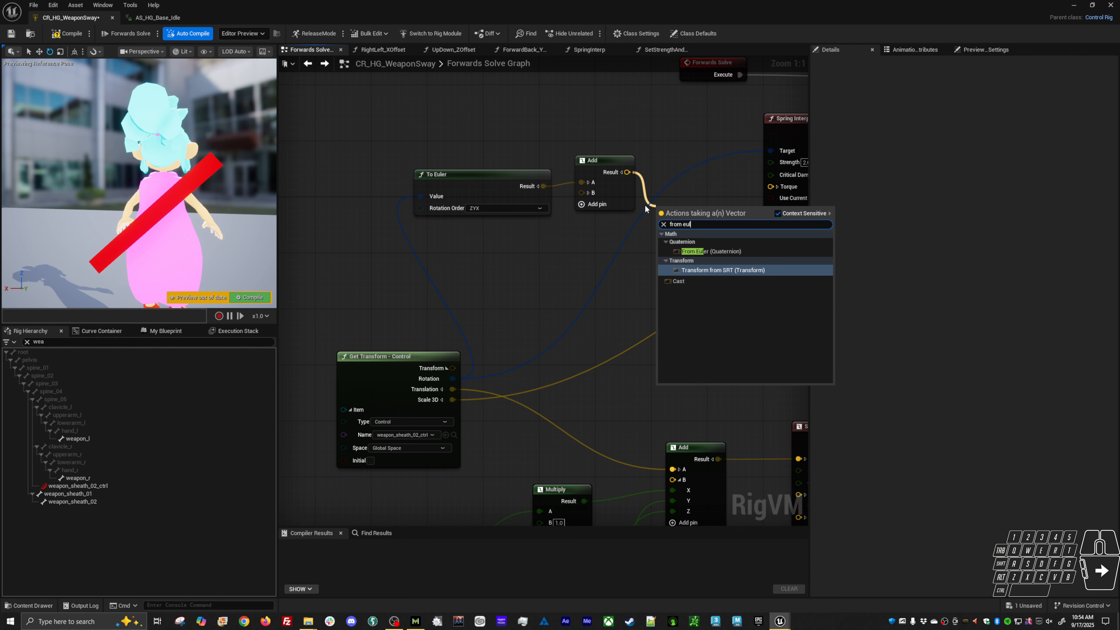
key("Up")
key("Return")
left_click_drag(734, 225, 771, 151)
right_click_drag(744, 229, 601, 263)
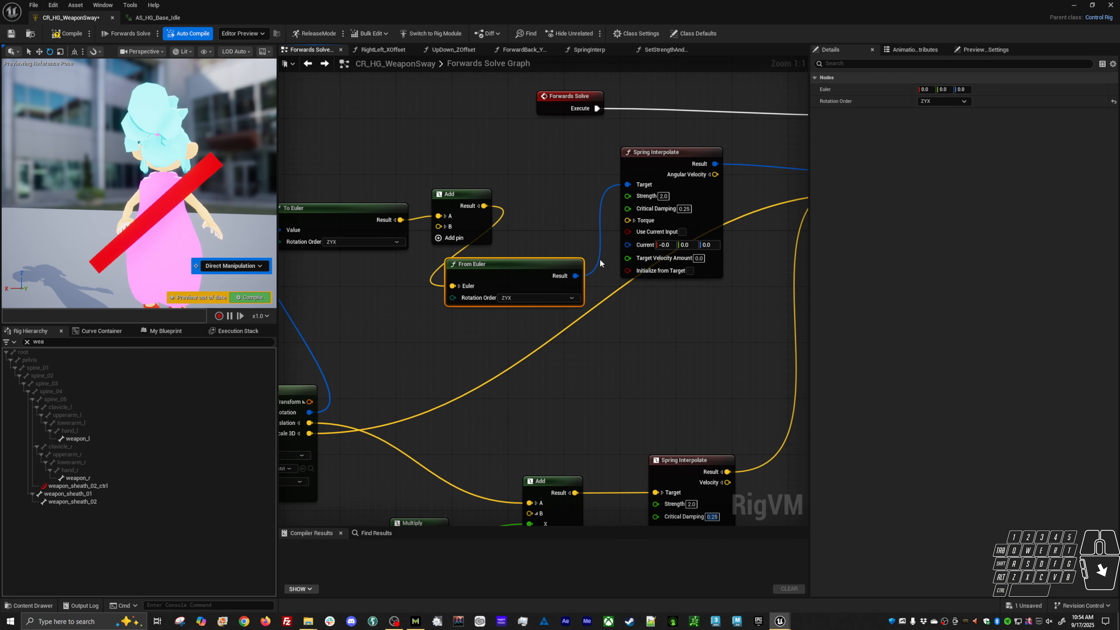
- Line up the Add, From Euler and rotation Spring Interpolate nodes in a row after To Euler
left_click_drag(682, 172, 759, 172)
left_click_drag(552, 270, 629, 201)
right_click_drag(531, 259, 540, 251)
left_click_drag(459, 189, 472, 188)
right_click_drag(471, 287, 533, 249)
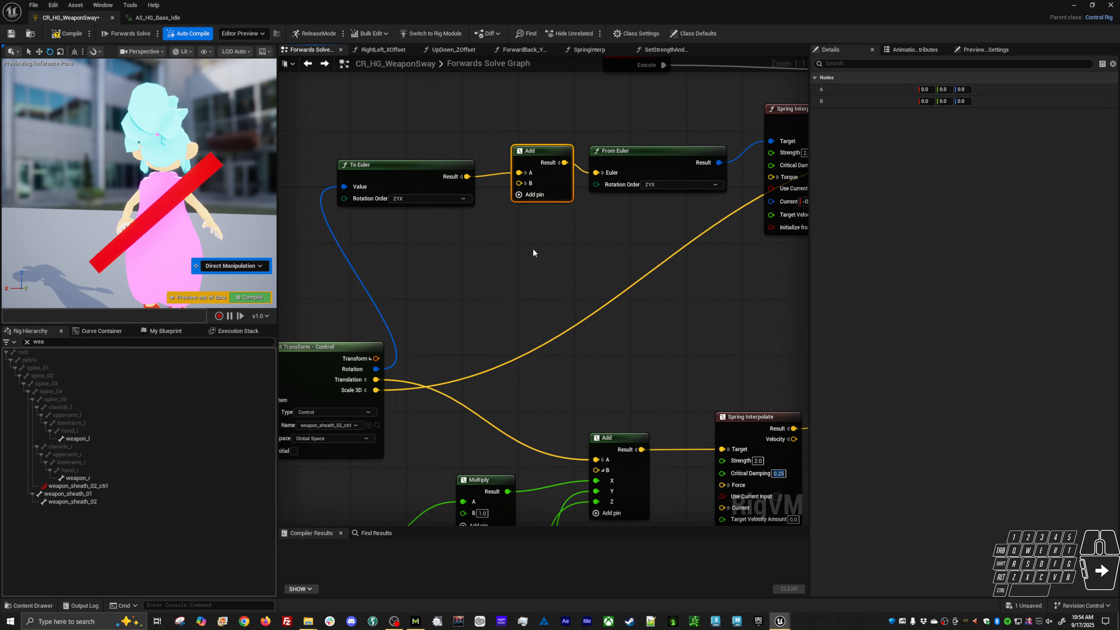
- Duplicate the three translation Multiply nodes and place the copies below the rotation Add node
right_click_drag(566, 381, 554, 259)
scroll(587, 288, "down", 4)
left_click_drag(577, 242, 519, 450)
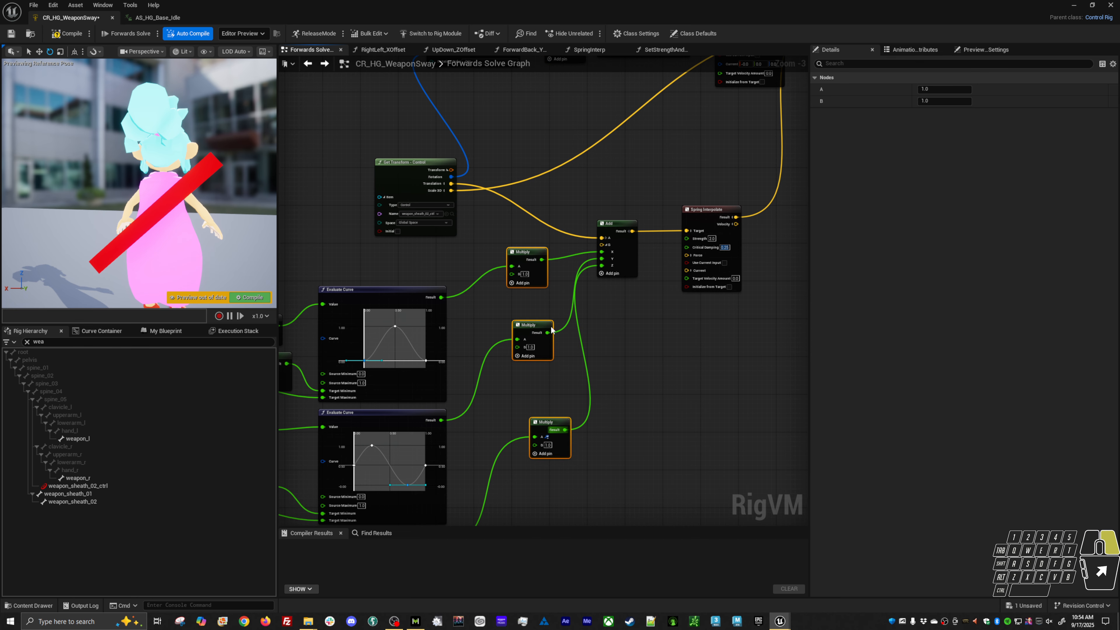
right_click_drag(547, 323, 547, 443)
key("ctrl+d")
left_click(572, 334)
left_click_drag(572, 356, 554, 306)
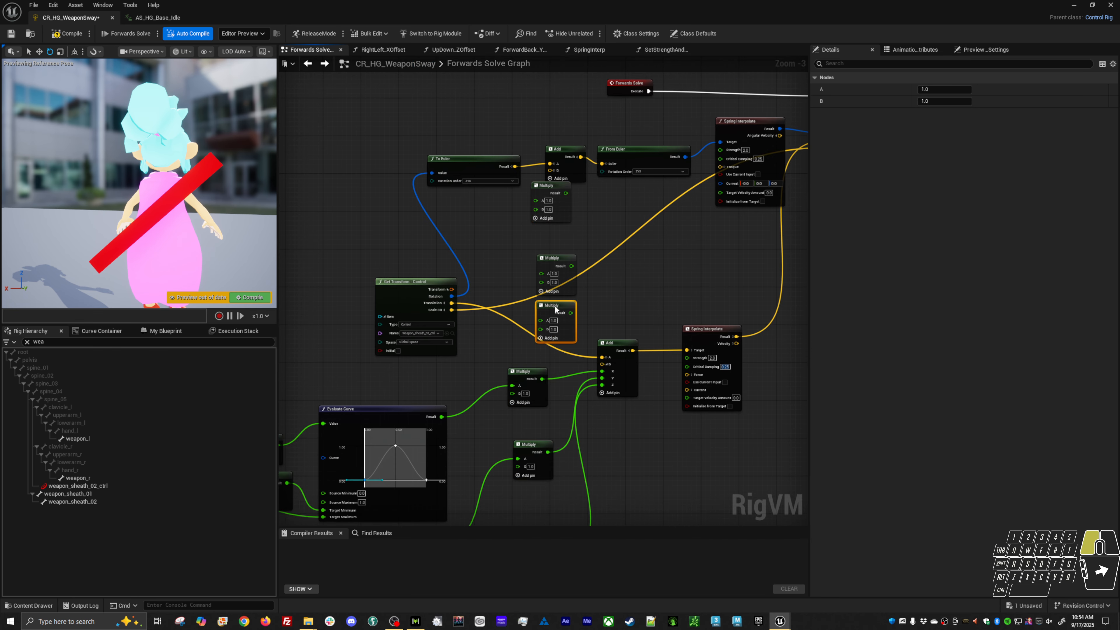
left_click_drag(560, 185, 560, 314)
- Expand the rotation Add's B input and connect the three new Multiply results to its X, Y and Z
left_click(554, 170)
left_click_drag(556, 220, 549, 178)
left_click_drag(528, 261, 550, 185)
left_click_drag(529, 311, 550, 192)
- Connect the three Evaluate Curve results to the A inputs of the rotation Multiply nodes
right_click_drag(494, 228, 543, 157)
left_click_drag(546, 160, 547, 197)
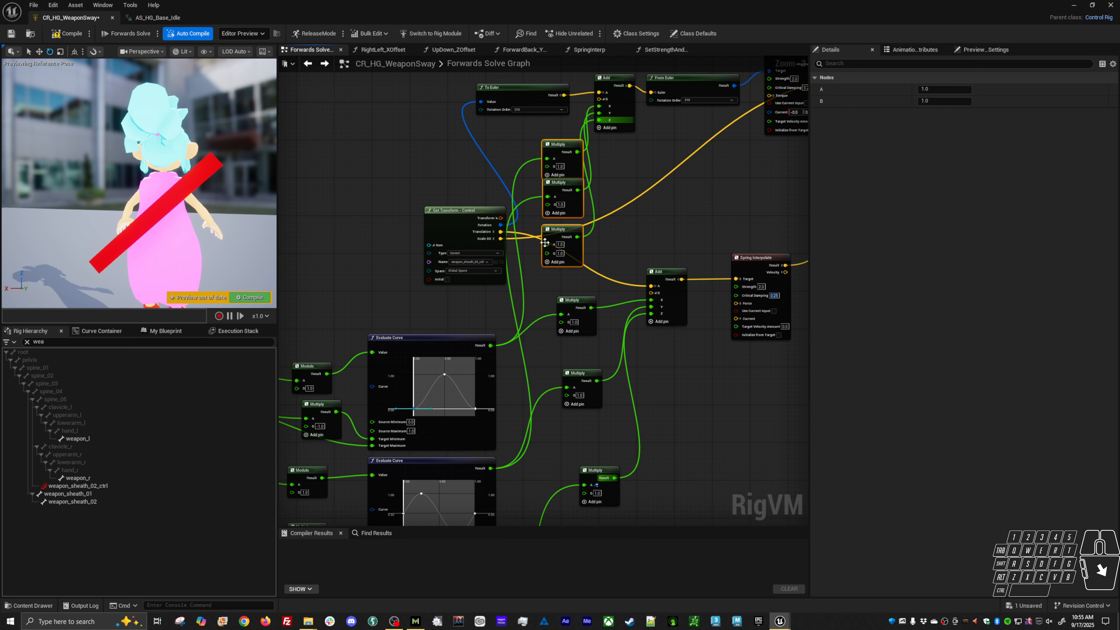
left_click_drag(548, 250, 491, 466)
right_click_drag(311, 188, 375, 141)
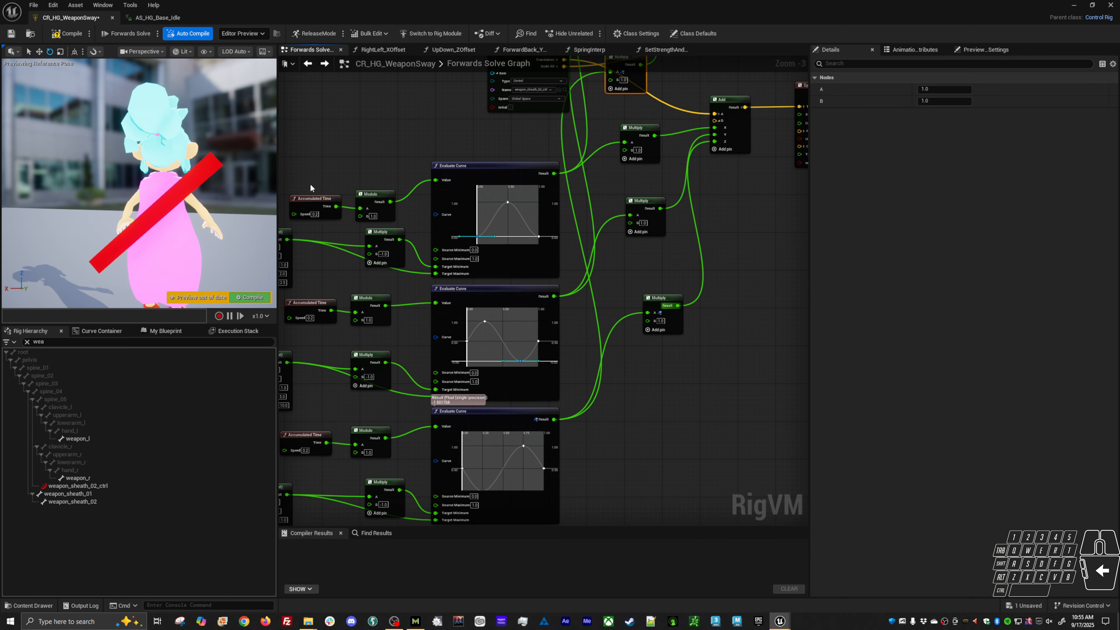
- Move Get Transform - Control away from the rotation Multiply nodes and nudge the rotation Add down slightly
scroll(575, 330, "down", 2)
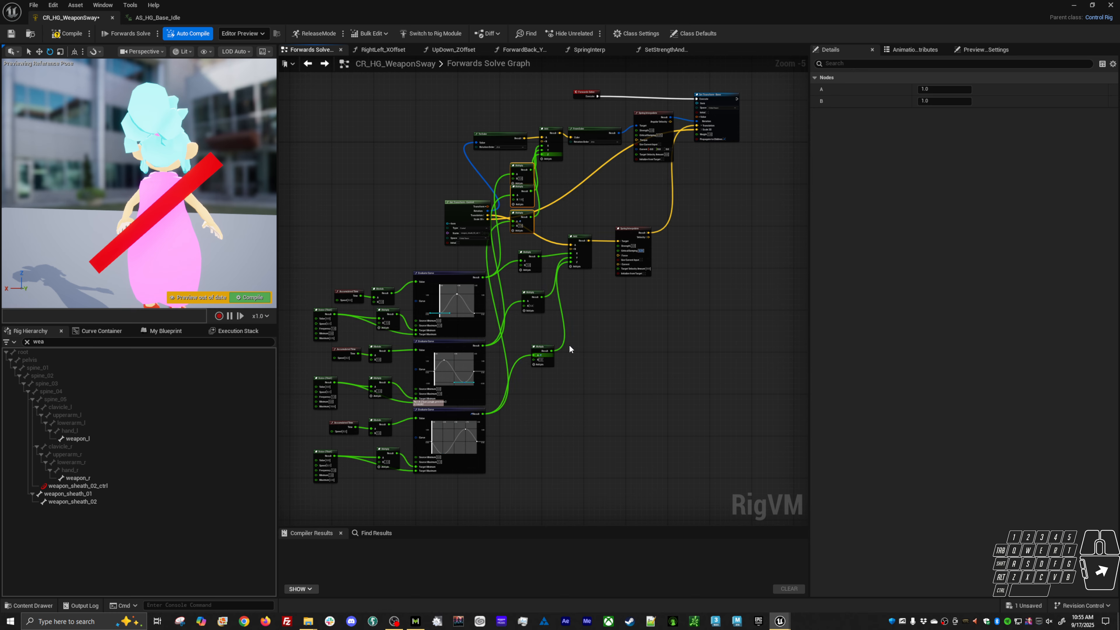
right_click_drag(563, 353, 576, 353)
scroll(560, 307, "up", 4)
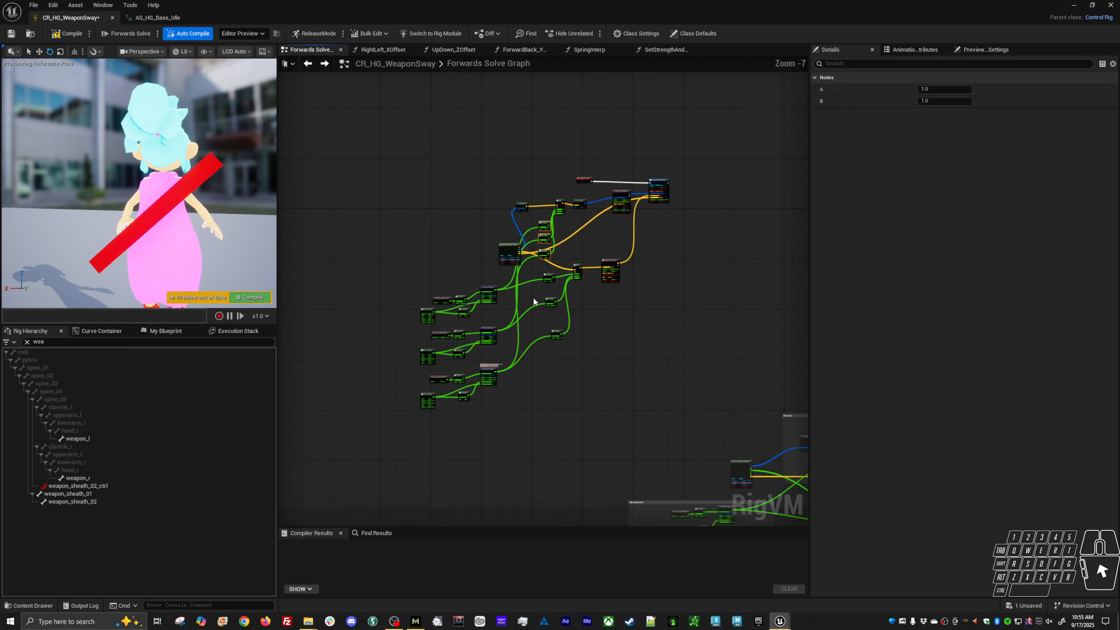
right_click_drag(551, 313, 529, 366)
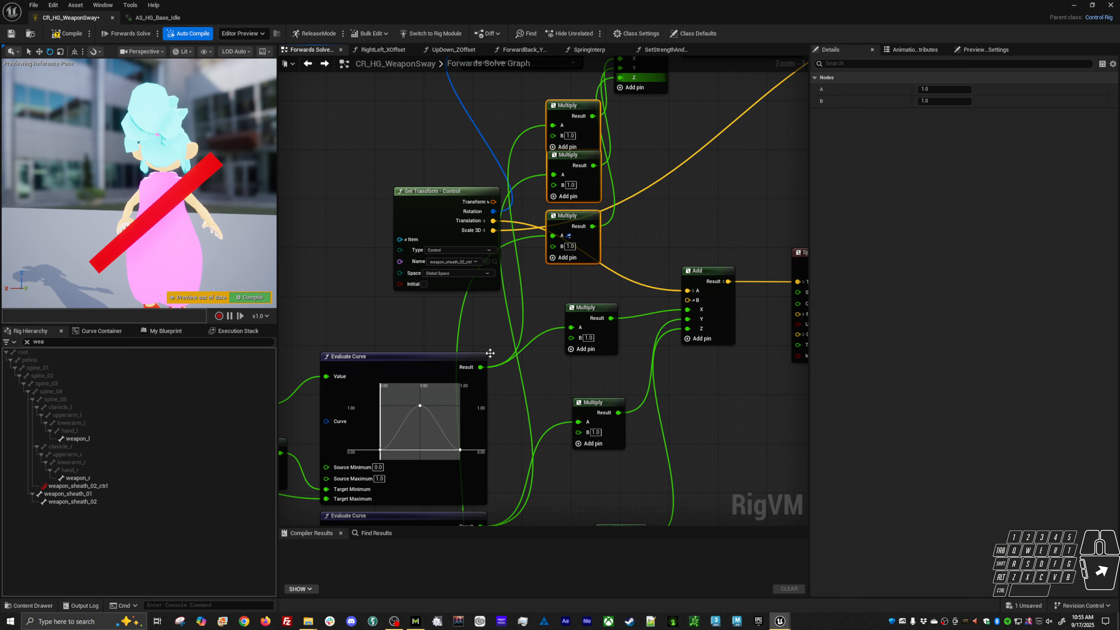
right_click_drag(484, 450, 452, 463)
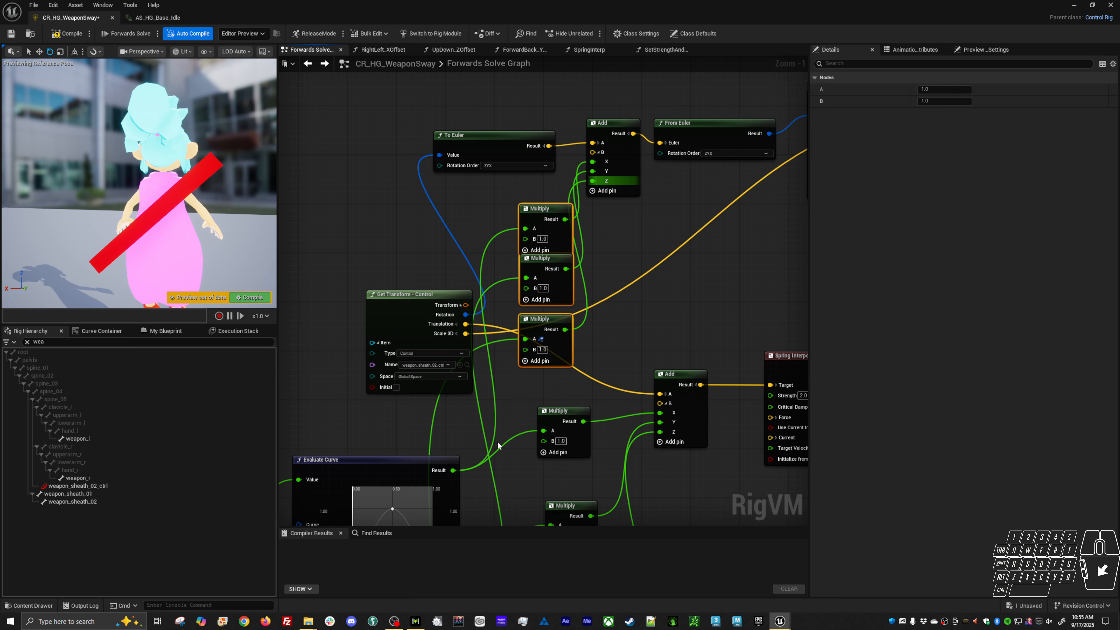
right_click_drag(527, 384, 558, 322)
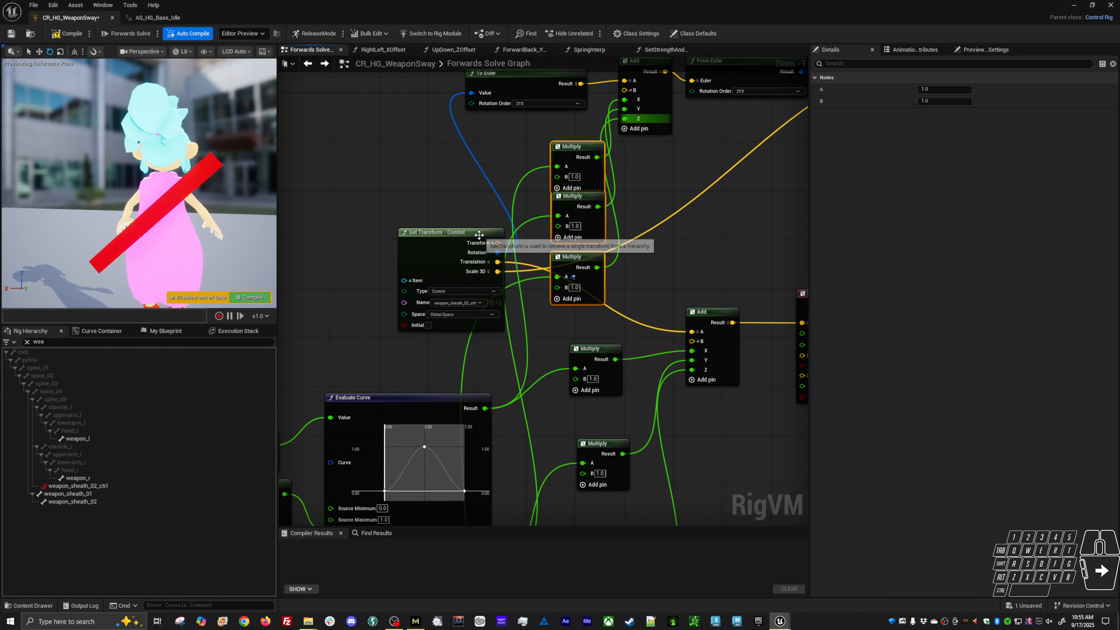
left_click_drag(485, 234, 429, 234)
right_click_drag(429, 234, 377, 295)
left_click_drag(596, 127, 602, 139)
scroll(632, 279, "down", 4)
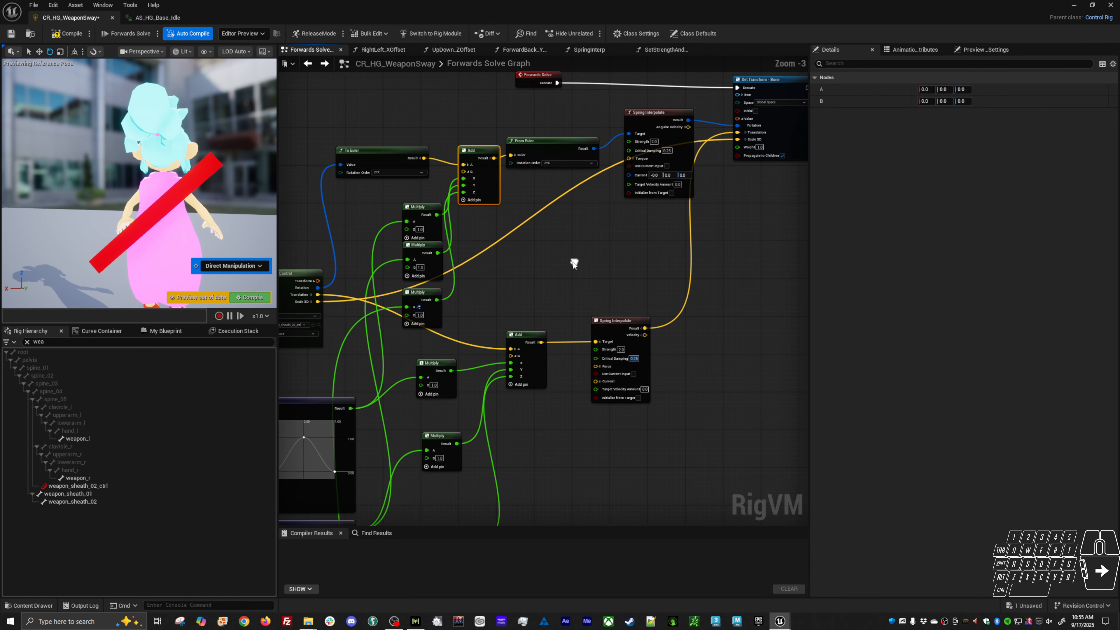
- Set the X rotation Multiply's B to 50 and check the weapon sway in the game preview
right_click_drag(570, 263, 609, 243)
scroll(488, 230, "up", 6)
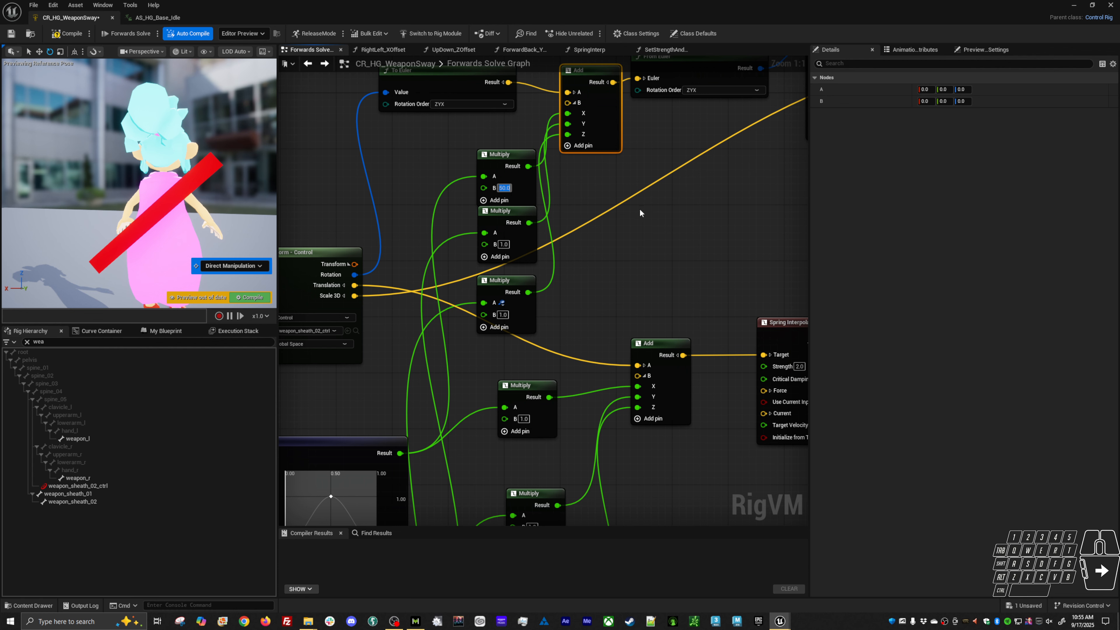
key("alt+p")
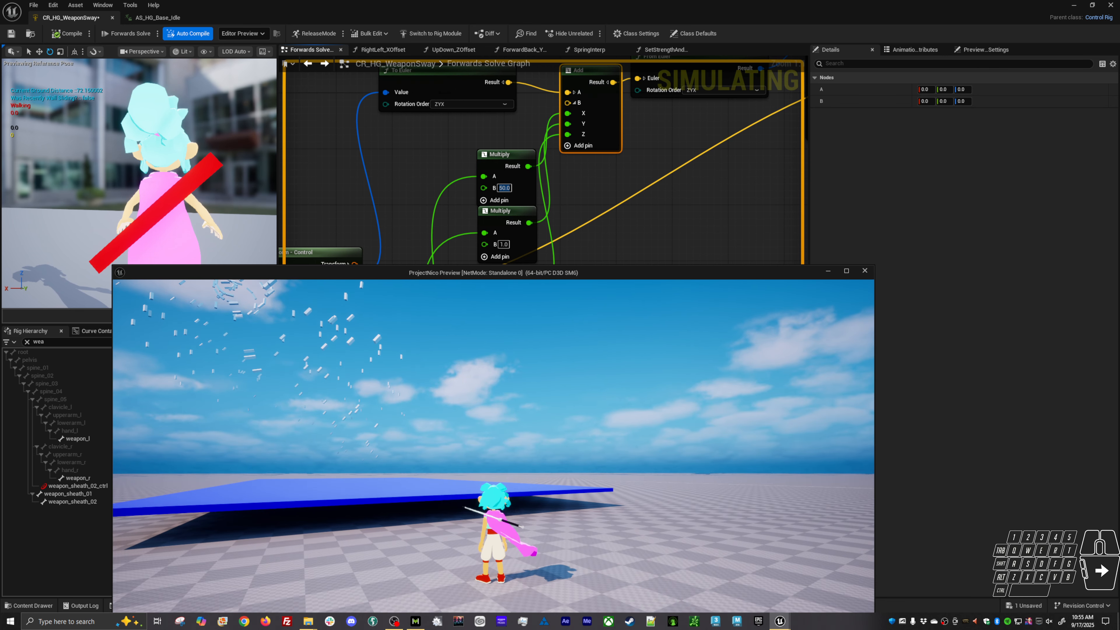
key("alt")
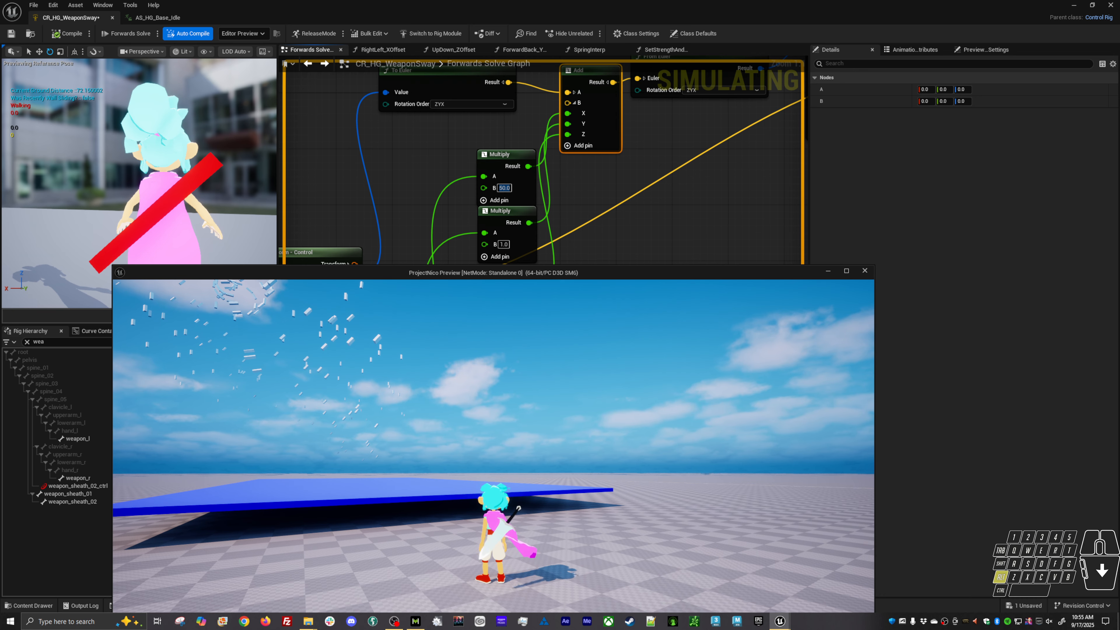
key("alt+Tab")
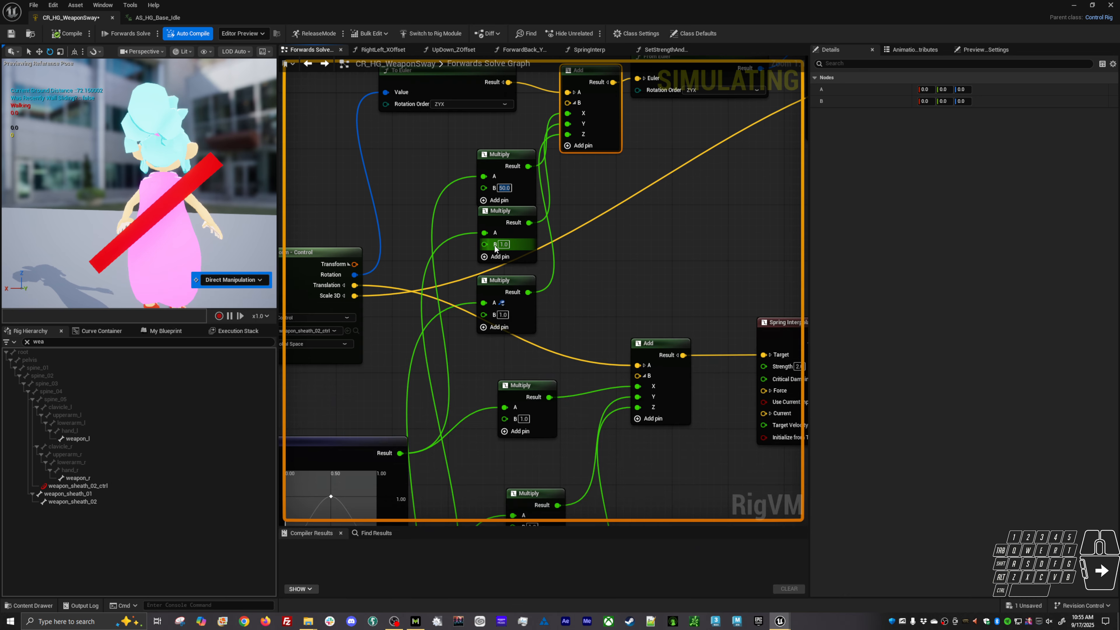
- Reset the X rotation Multiply's B to 1, set the Y one's to 50 and check the sway in the preview
left_click(504, 244)
type("1")
left_click(504, 244)
type("50")
key("Return")
key("alt+Tab")
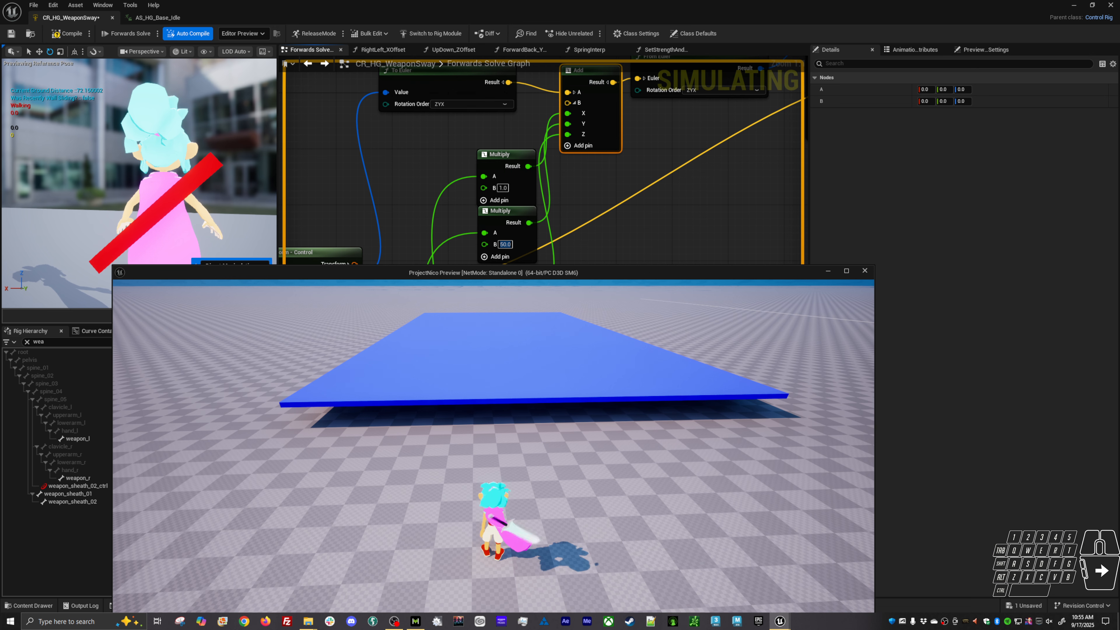
key("Escape")
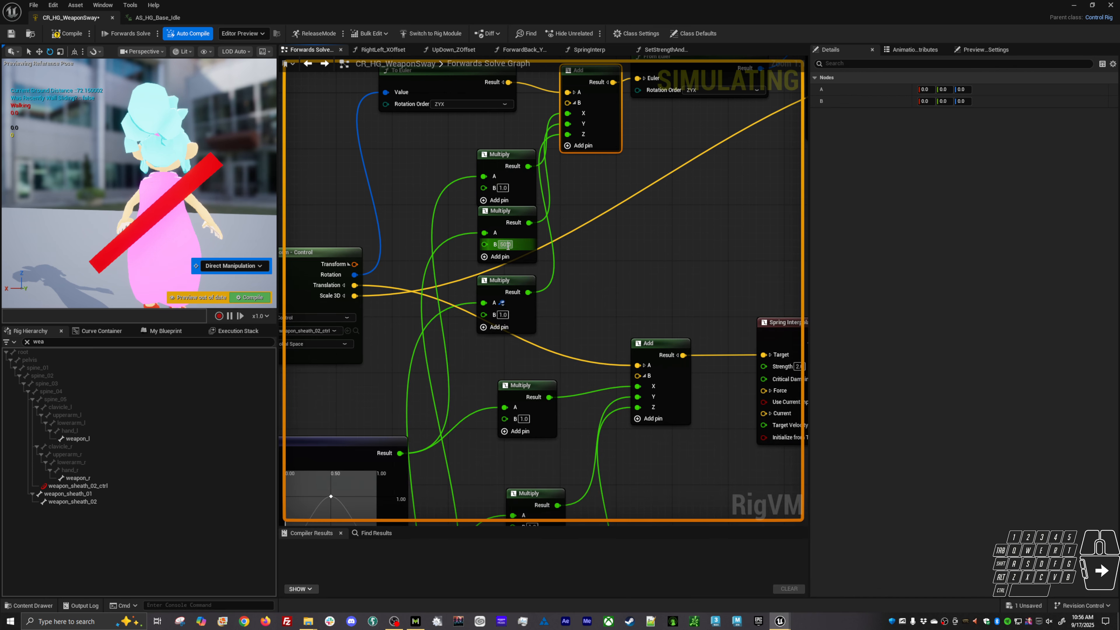
- Reset the Y rotation Multiply's B to 1, set the Z one's to 50 and check the sway in the preview
type("1")
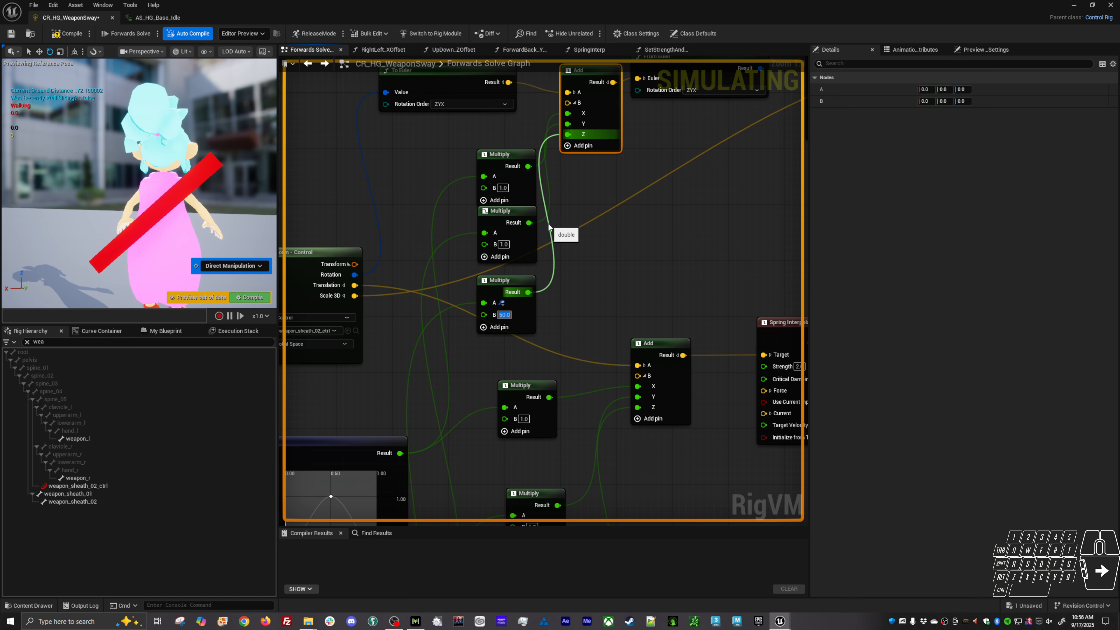
key("alt+Tab")
key("Right")
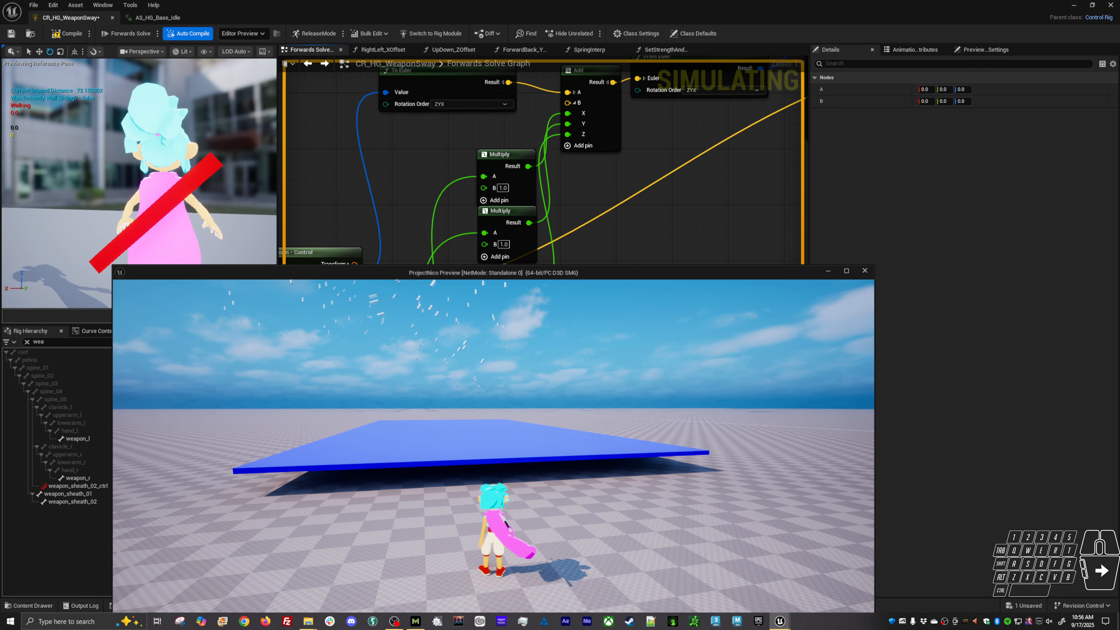
key("Escape")
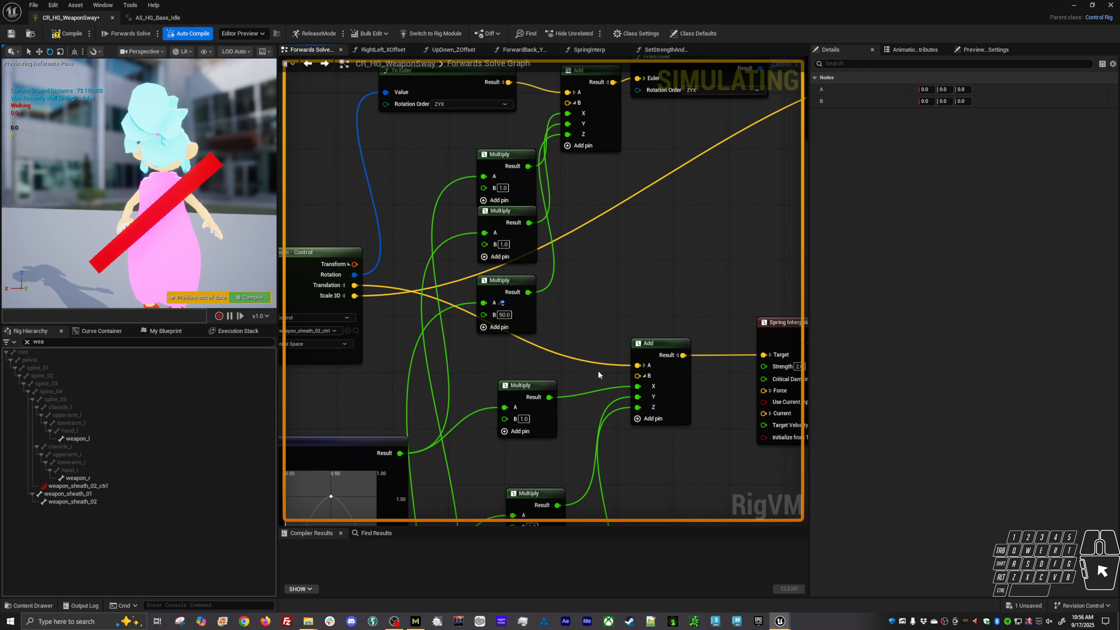
- Reset the Z rotation Multiply's B to 1
left_click(509, 314)
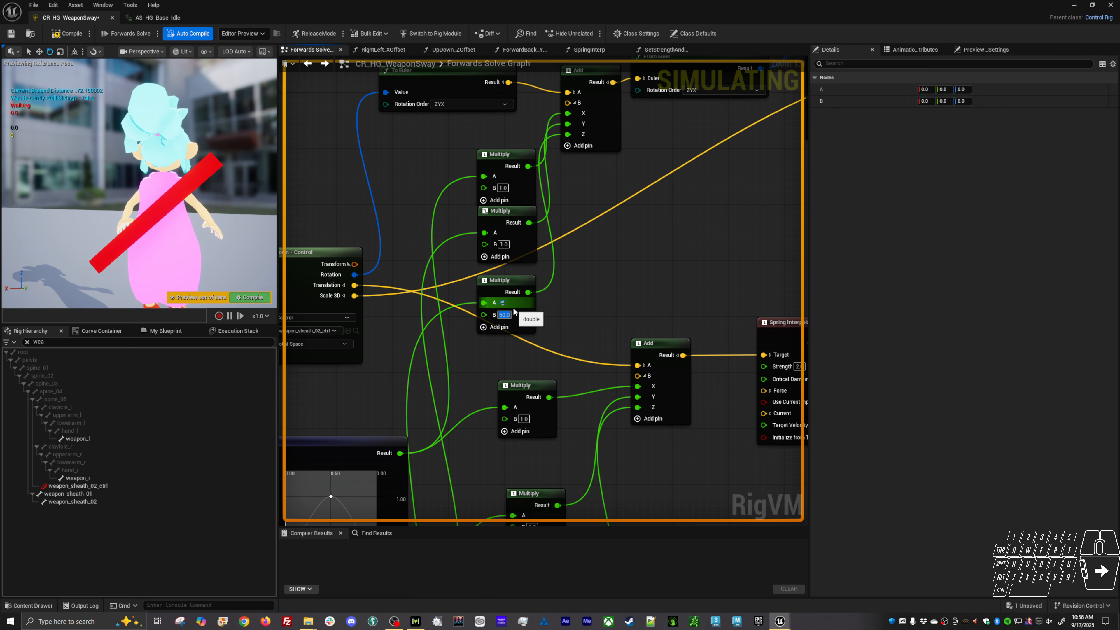
type("1")
key("Return")
- Examine the other node network's Rotation and Translation comment groups and compare them with the new sway setup
scroll(547, 335, "down", 5)
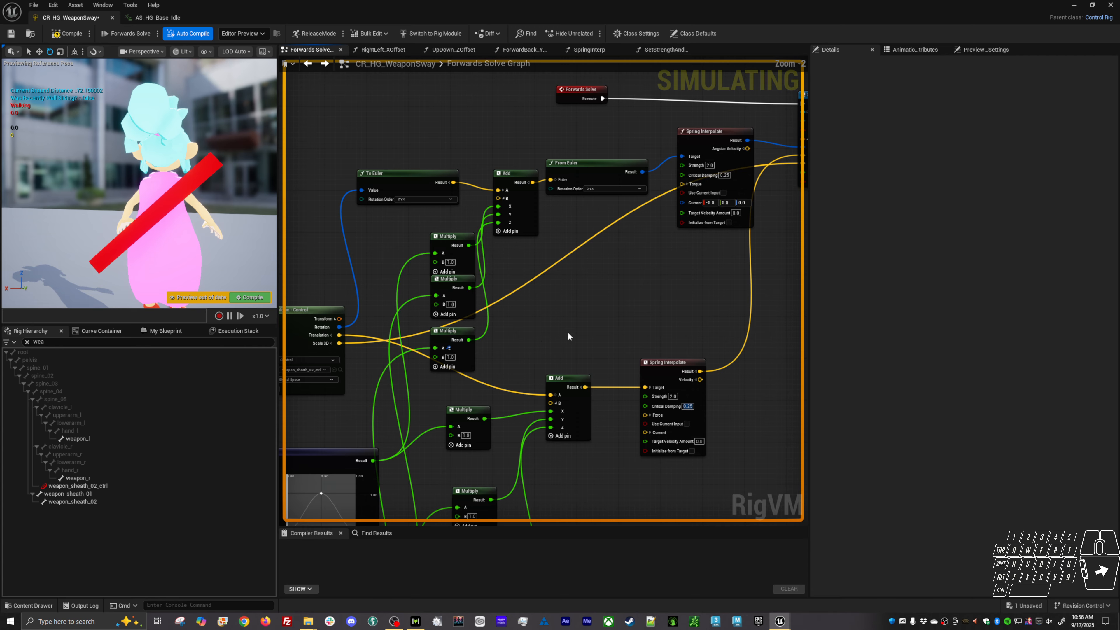
right_click_drag(696, 340, 513, 295)
scroll(513, 294, "down", 3)
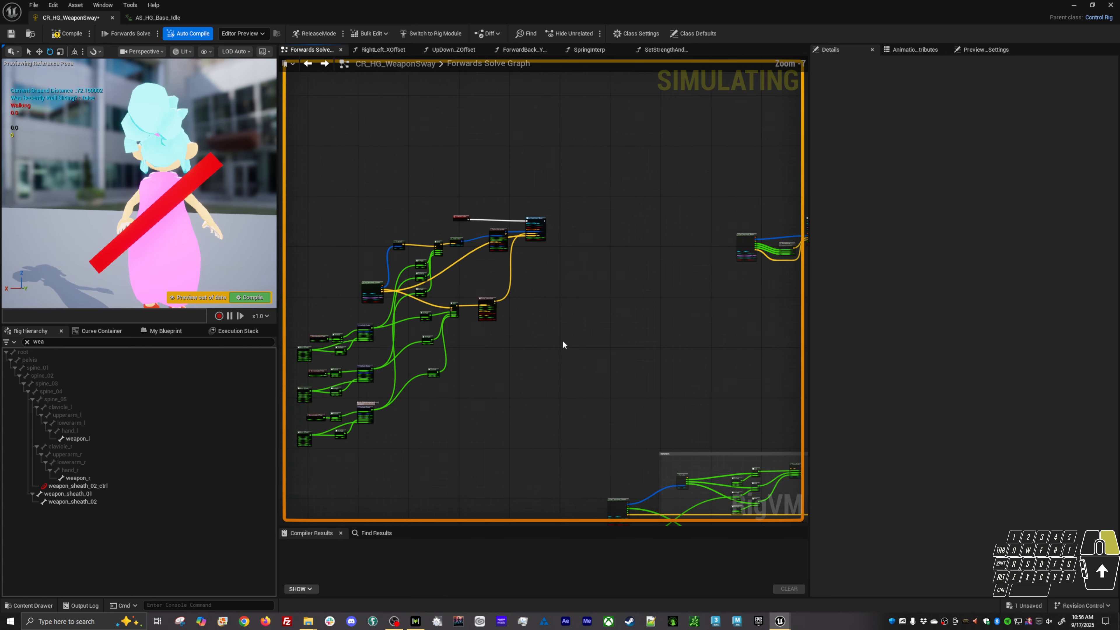
right_click_drag(564, 345, 495, 178)
right_click_drag(462, 269, 363, 190)
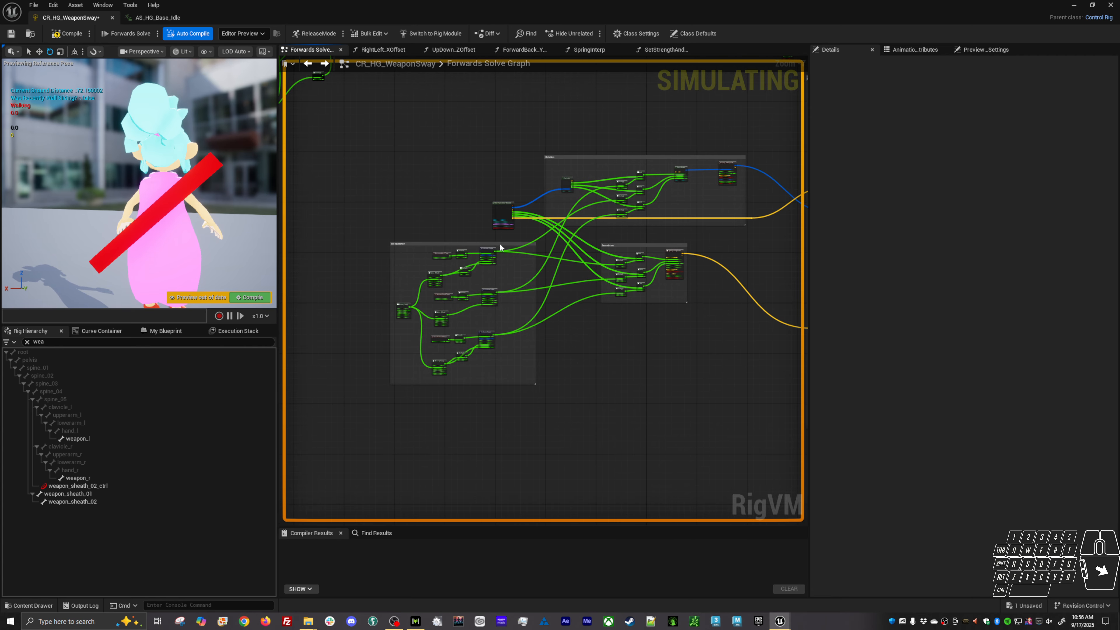
scroll(500, 243, "up", 4)
scroll(594, 256, "down", 5)
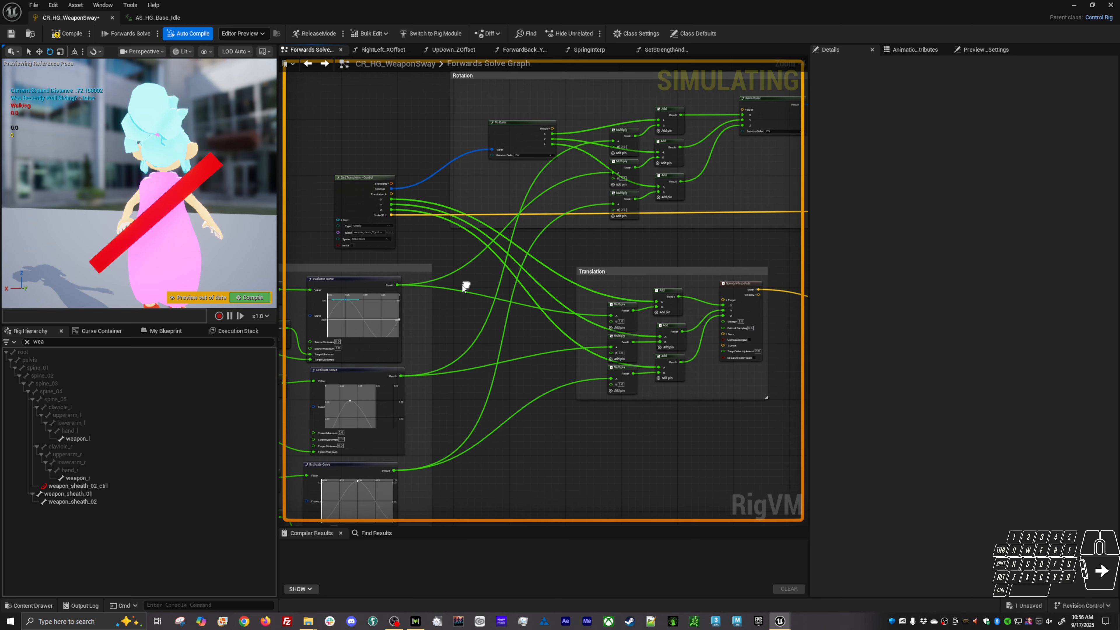
scroll(394, 264, "down", 1)
right_click_drag(458, 287, 397, 222)
scroll(415, 194, "up", 2)
right_click_drag(403, 181, 607, 384)
right_click_drag(337, 104, 587, 416)
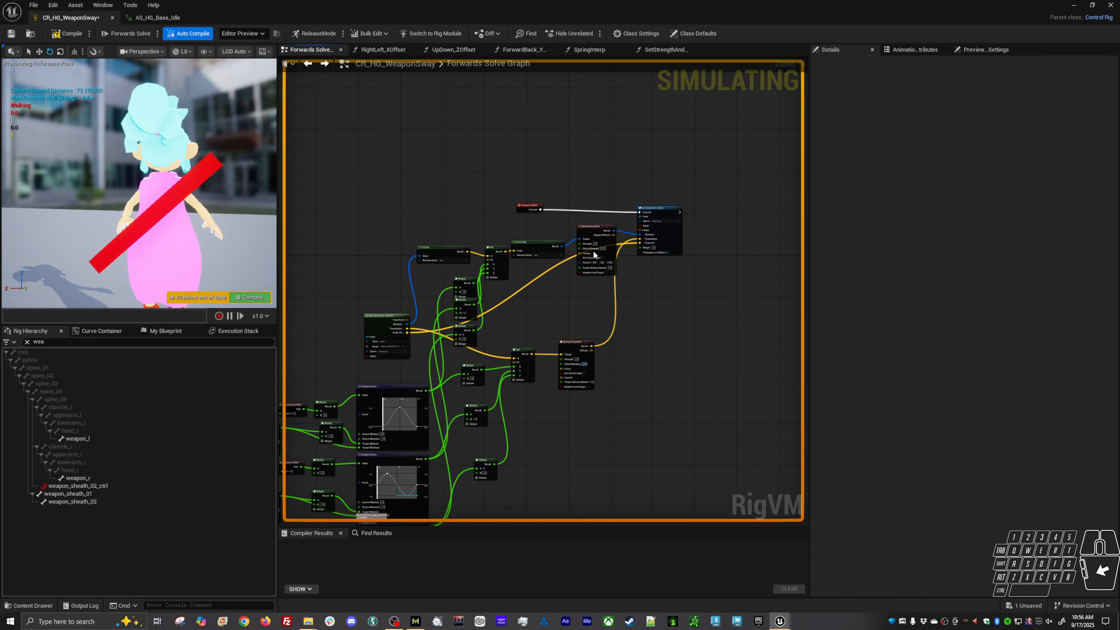
- Nudge the Forwards Solve node down so its execution wire lines up with Set Transform - Bone
scroll(510, 219, "up", 5)
left_click_drag(544, 191, 546, 198)
right_click_drag(553, 192, 401, 184)
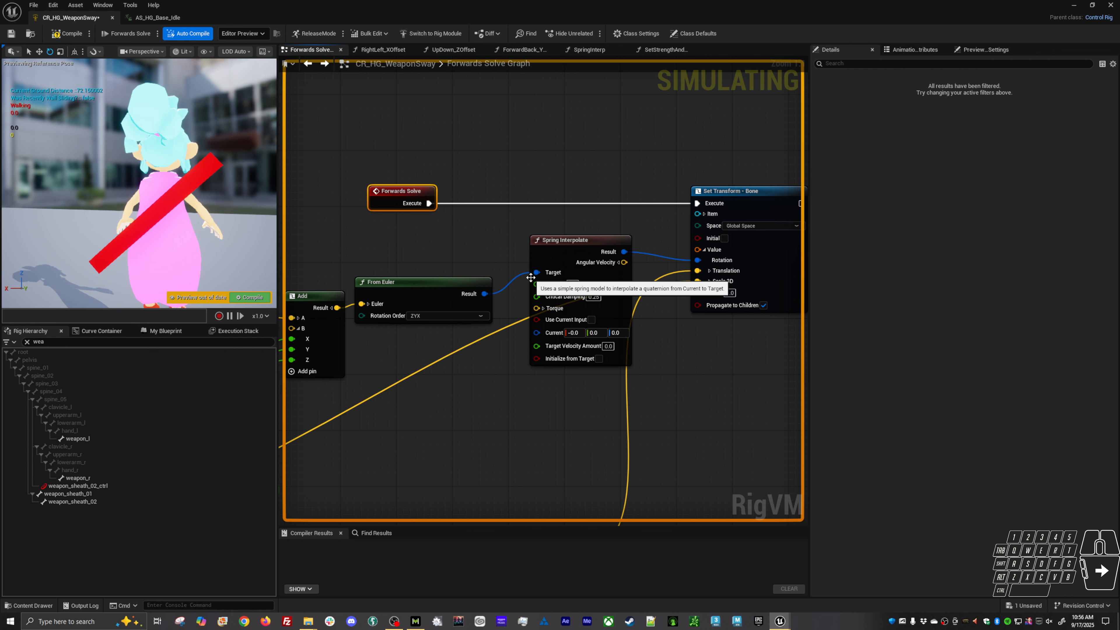
- Switch to the running game preview and run the character around to check the weapon's sway in motion
mouse_move(787, 622)
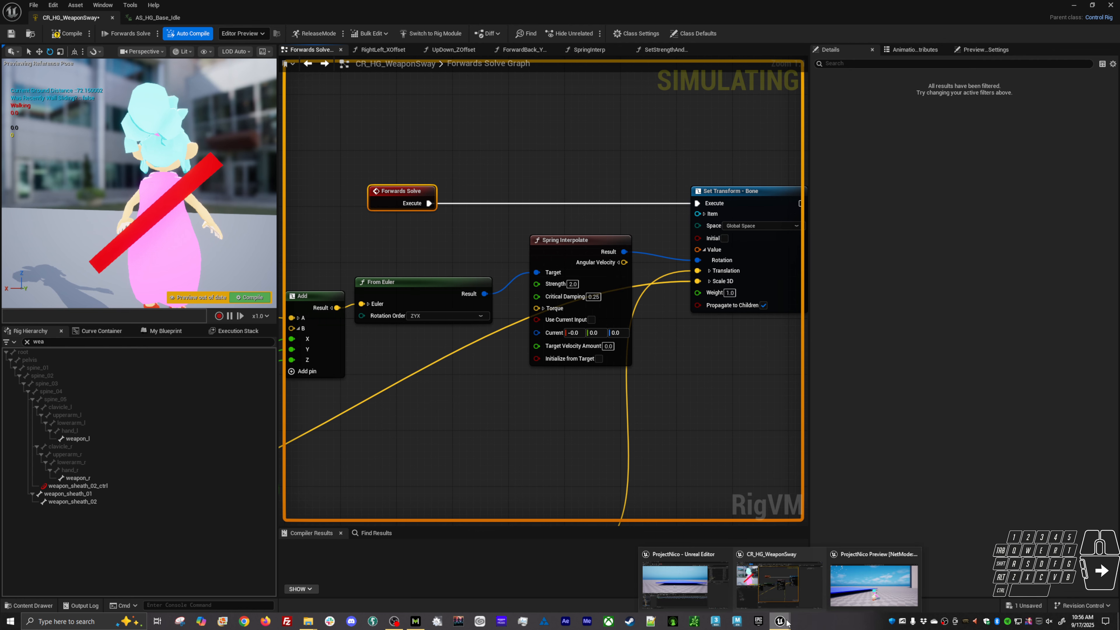
left_click(878, 583)
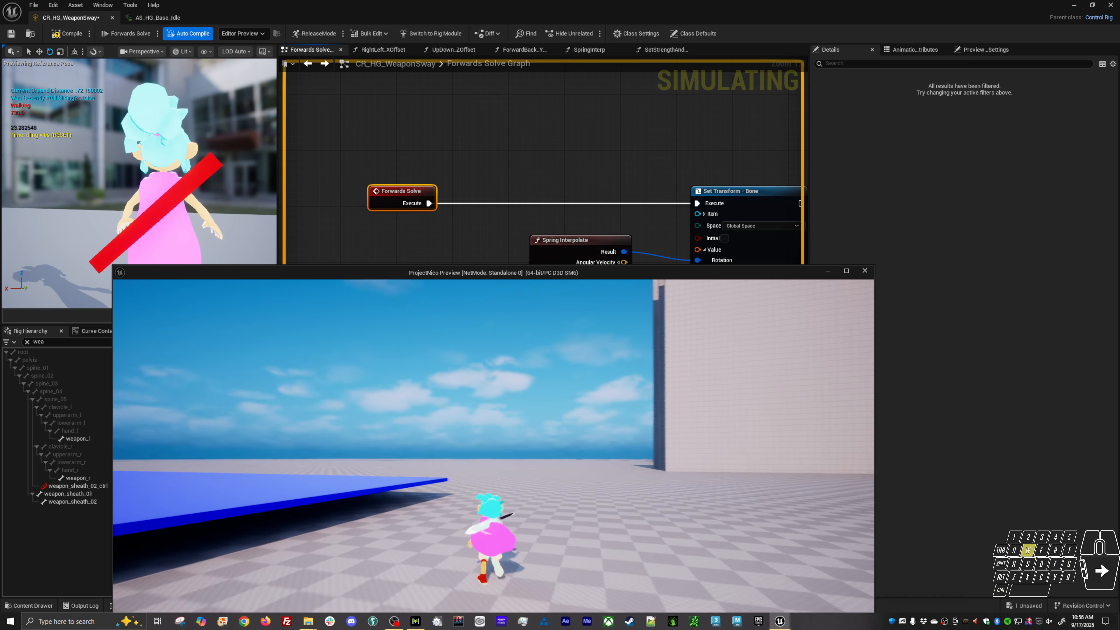
key("w")
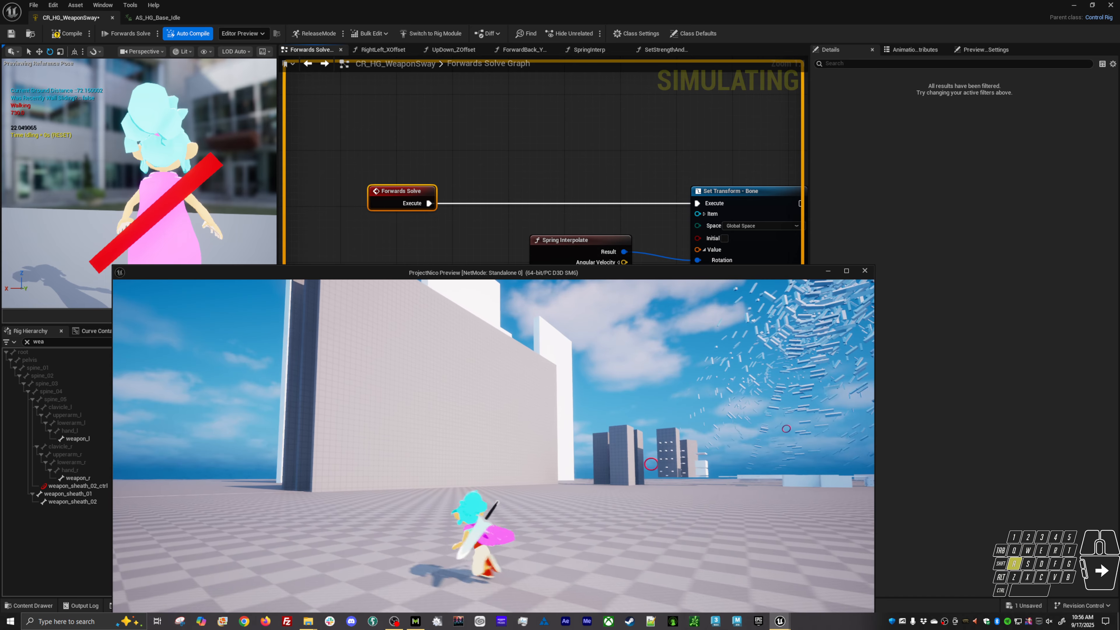
key("a")
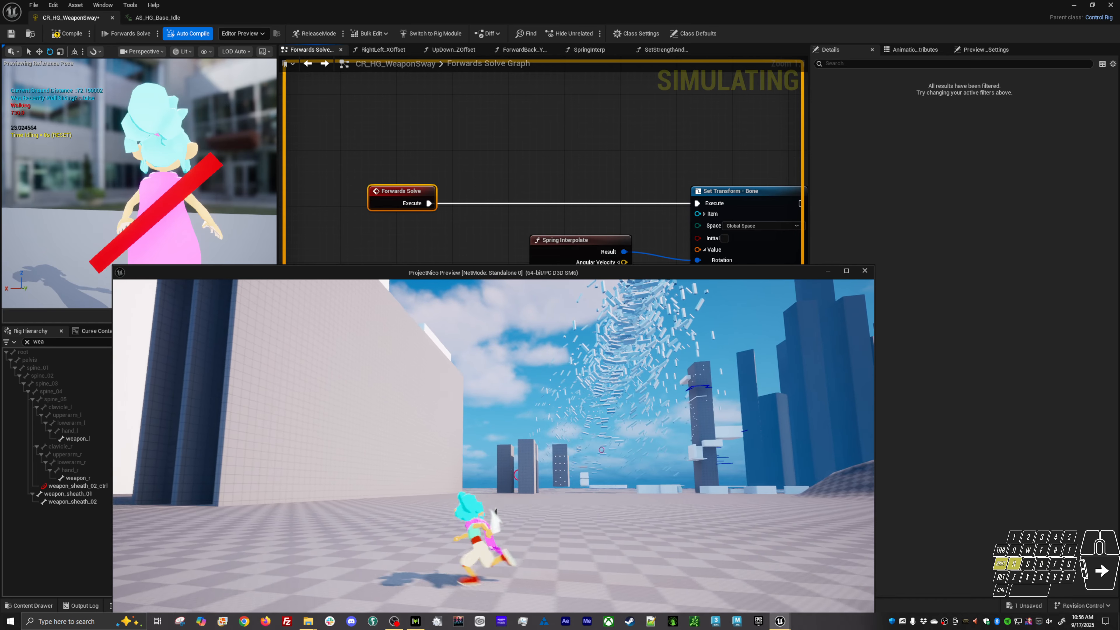
key("shift")
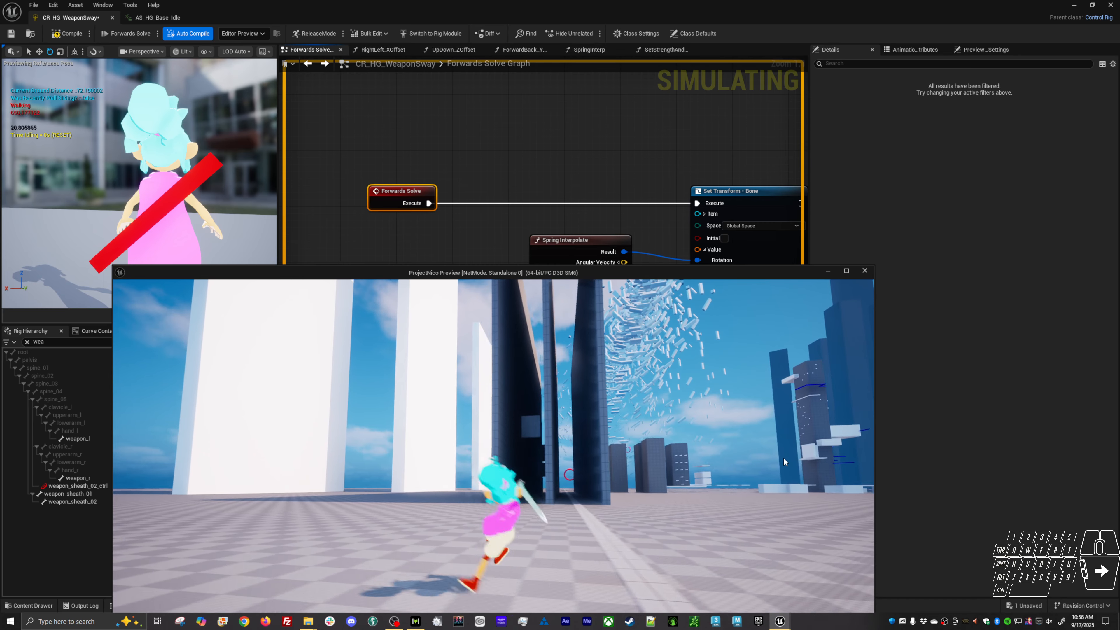
- Reposition the game preview window higher on the screen and slow the game with the console command SLOMO .2
key("grave")
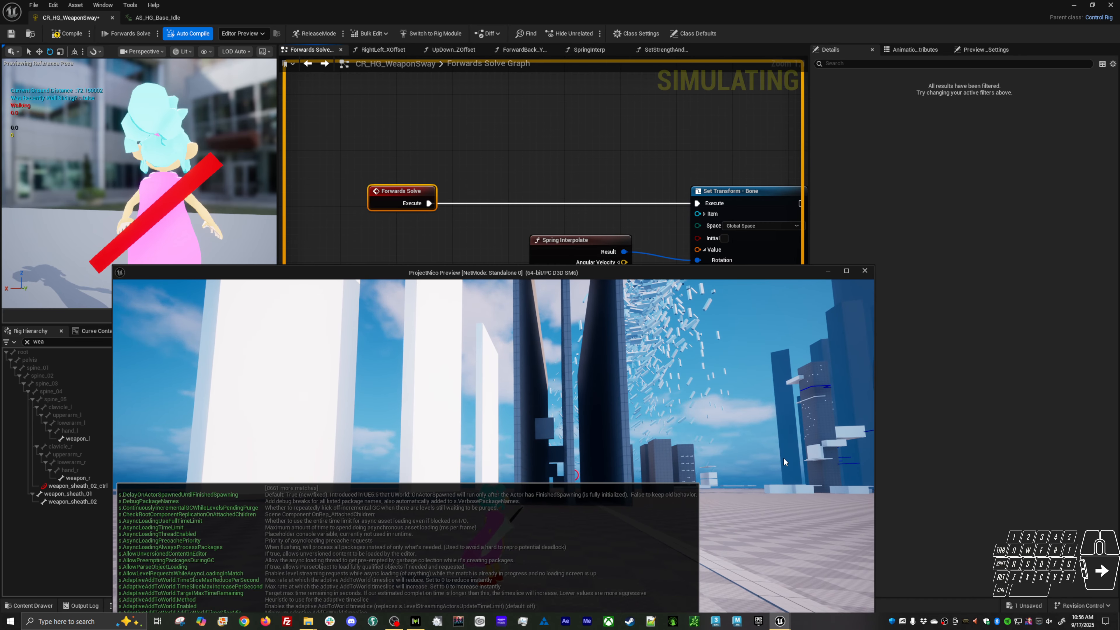
key("Escape")
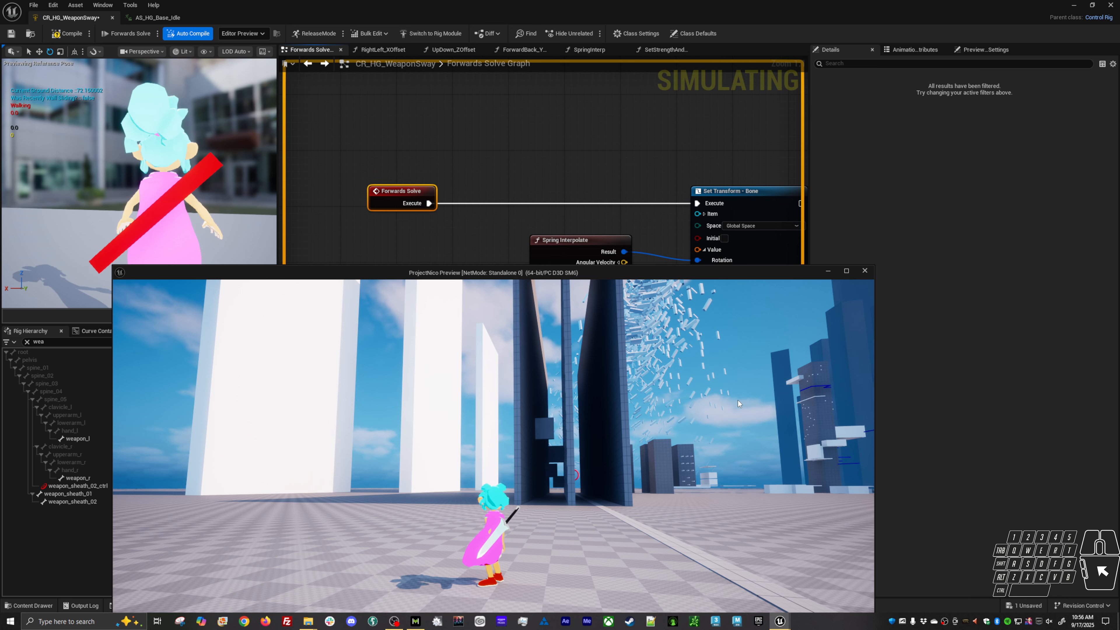
left_click_drag(513, 272, 540, 151)
key("grave")
type("SLOMO")
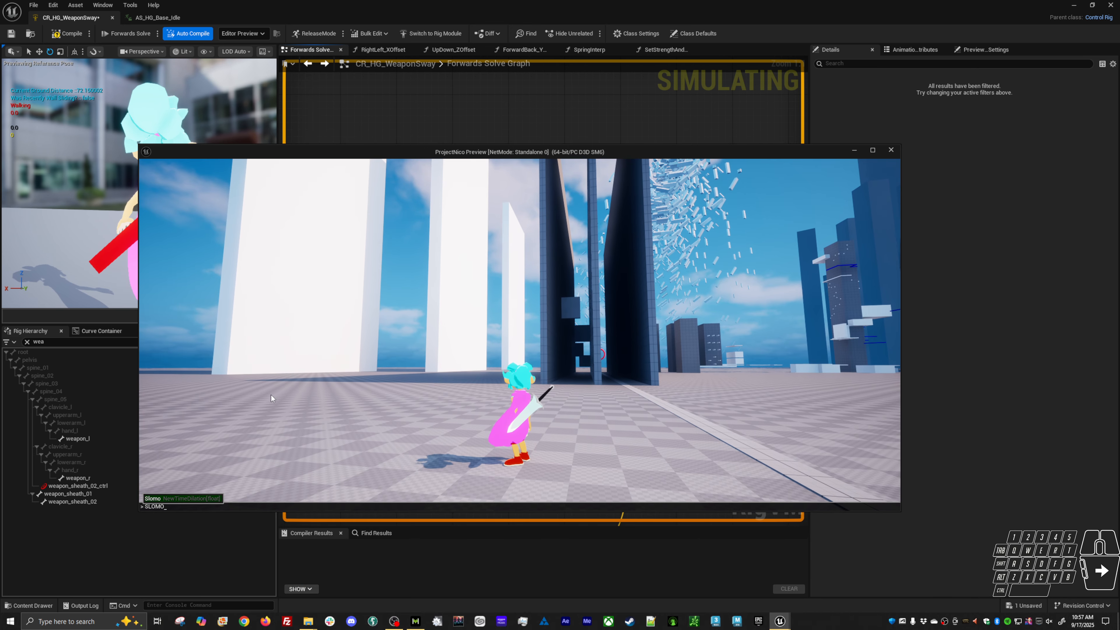
type(" 0.1")
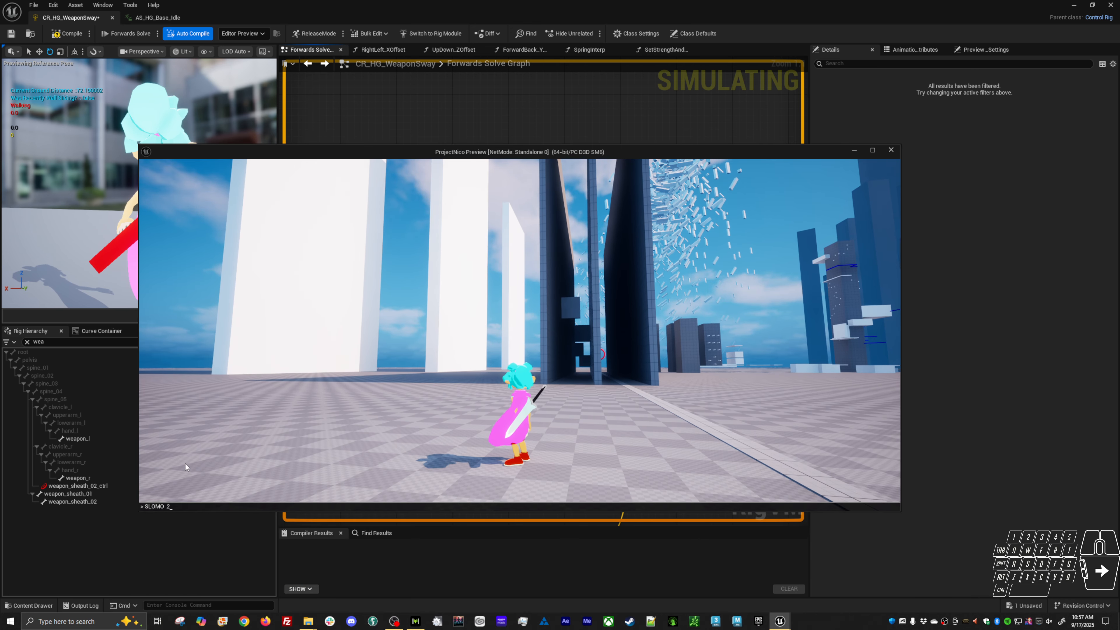
key("Return")
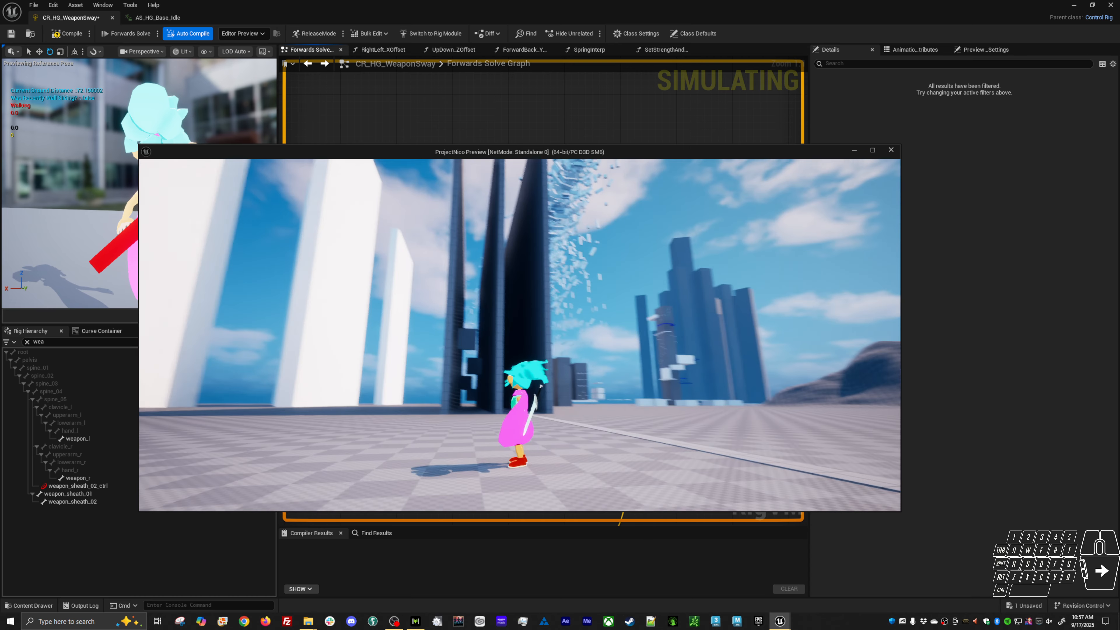
- Run the character in several directions in slow motion to examine the sheathed weapon's sway, and end the preview
key("a")
key("shift")
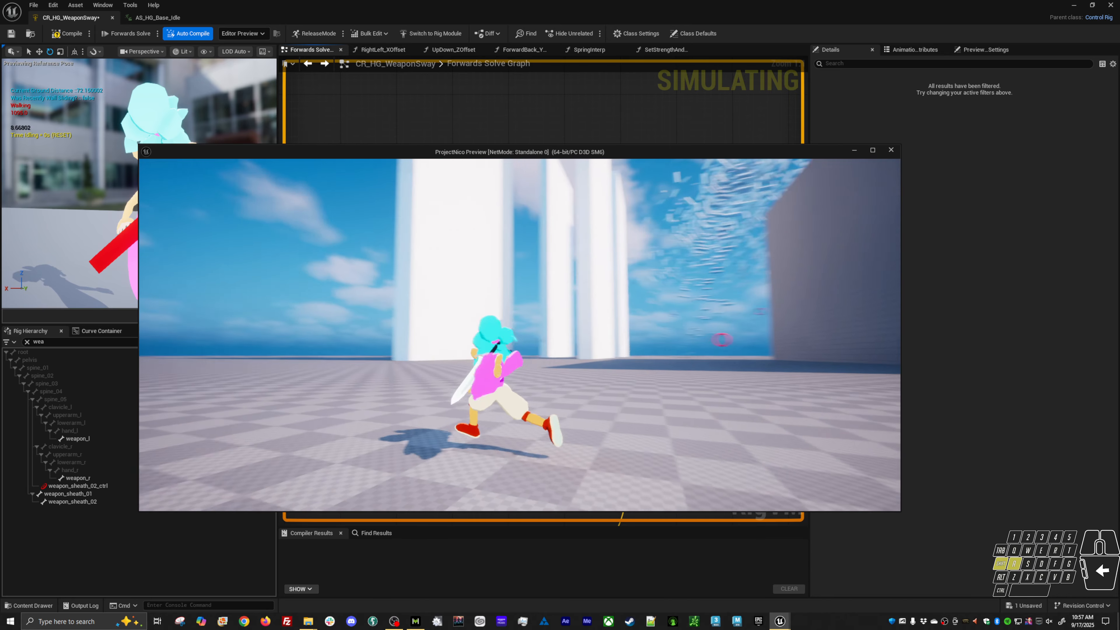
key("shift+w")
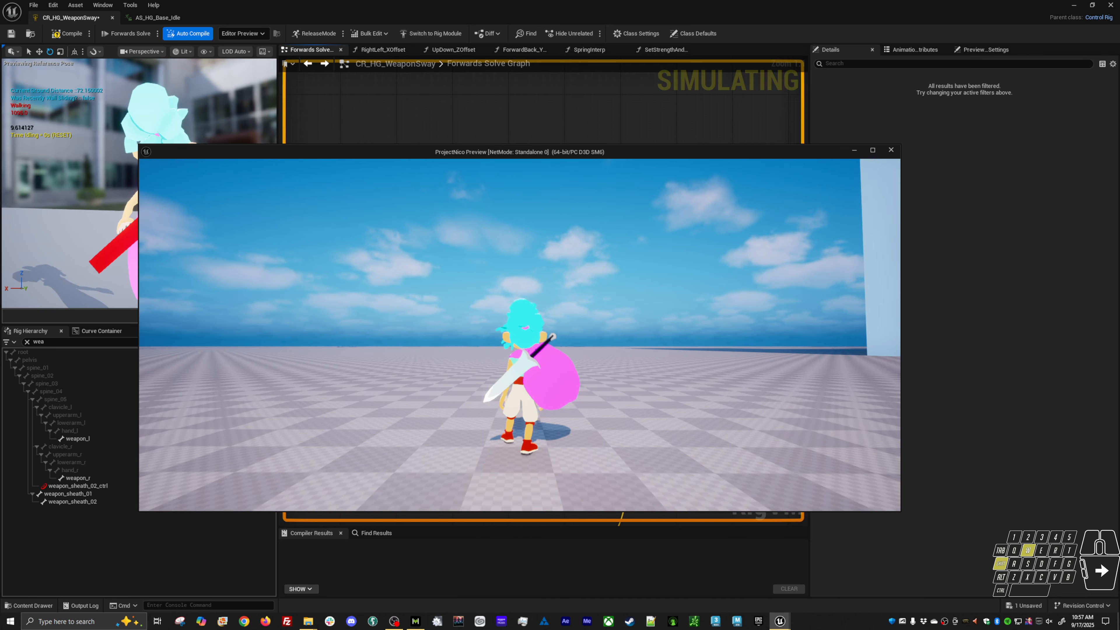
key("shift+a")
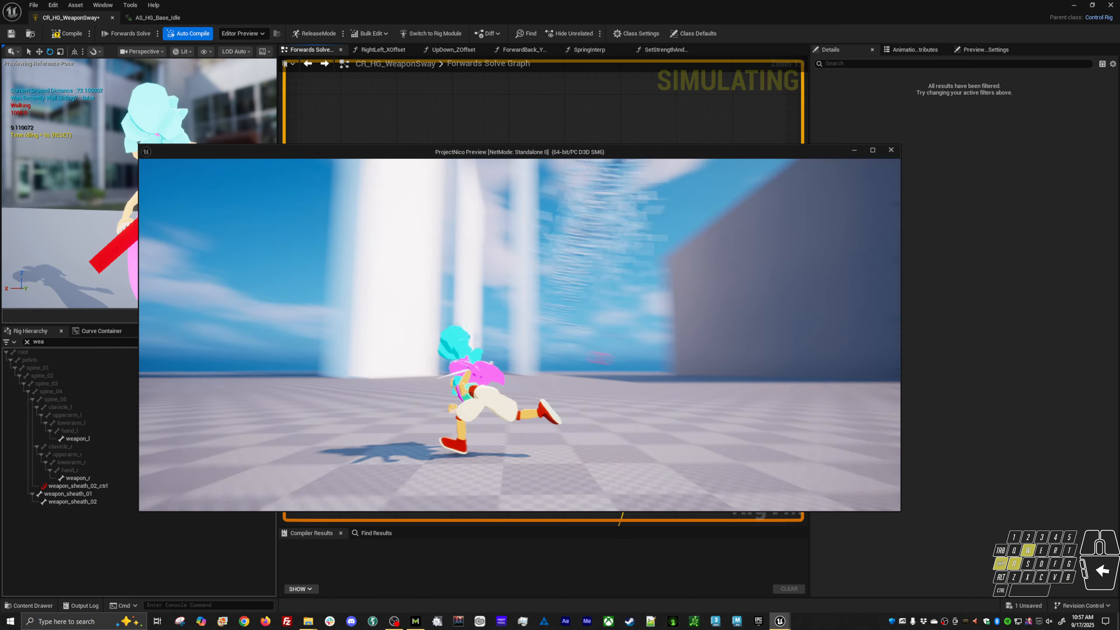
key("shift+w")
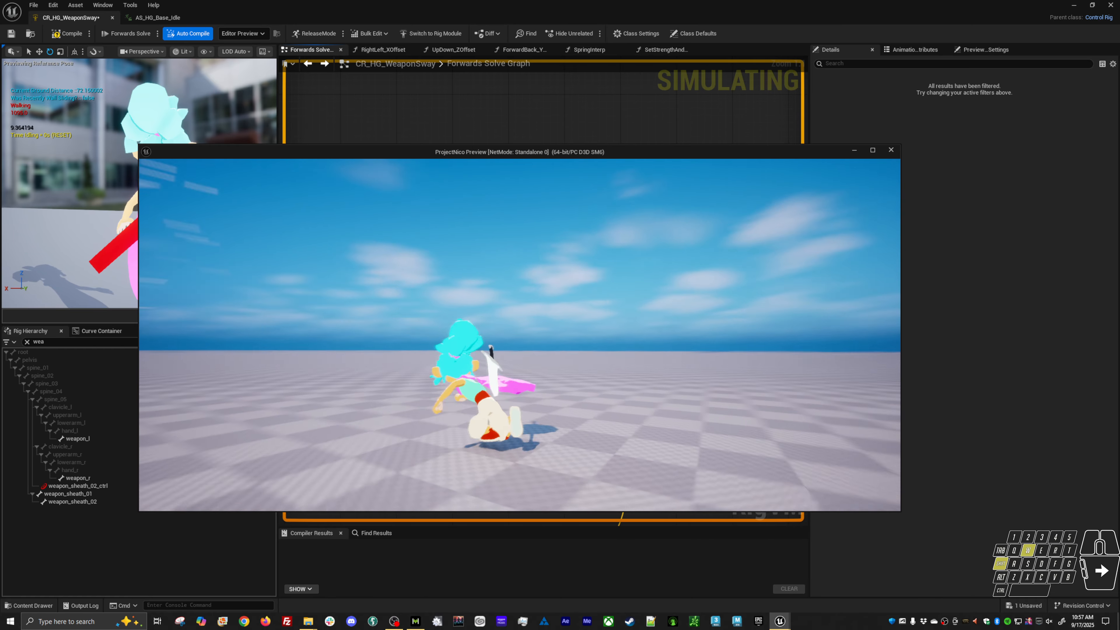
key("shift+d")
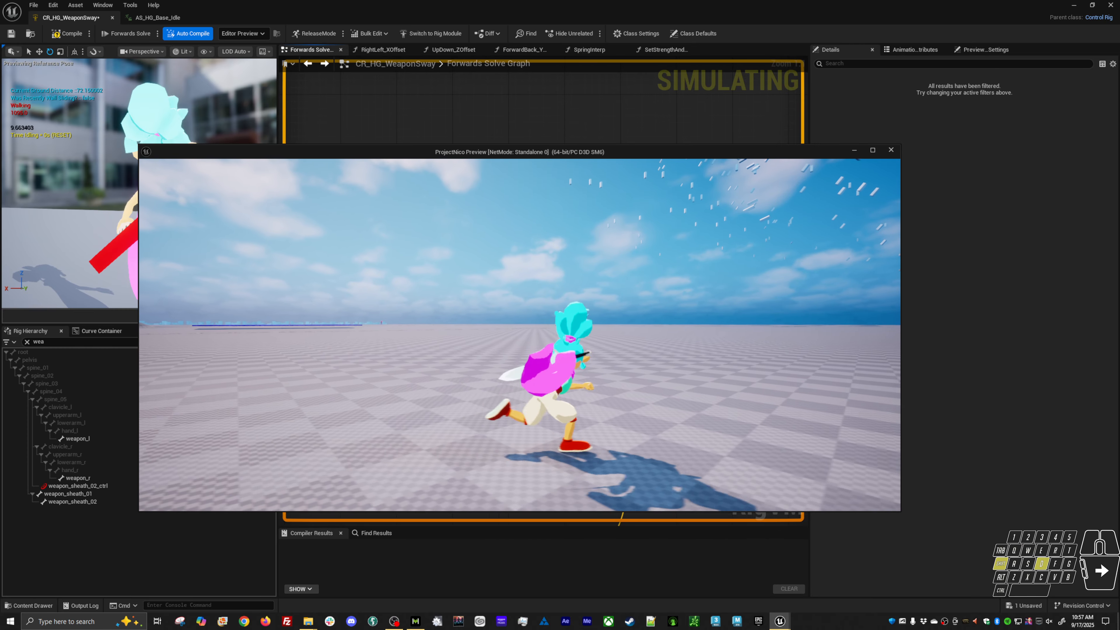
key("shift+a")
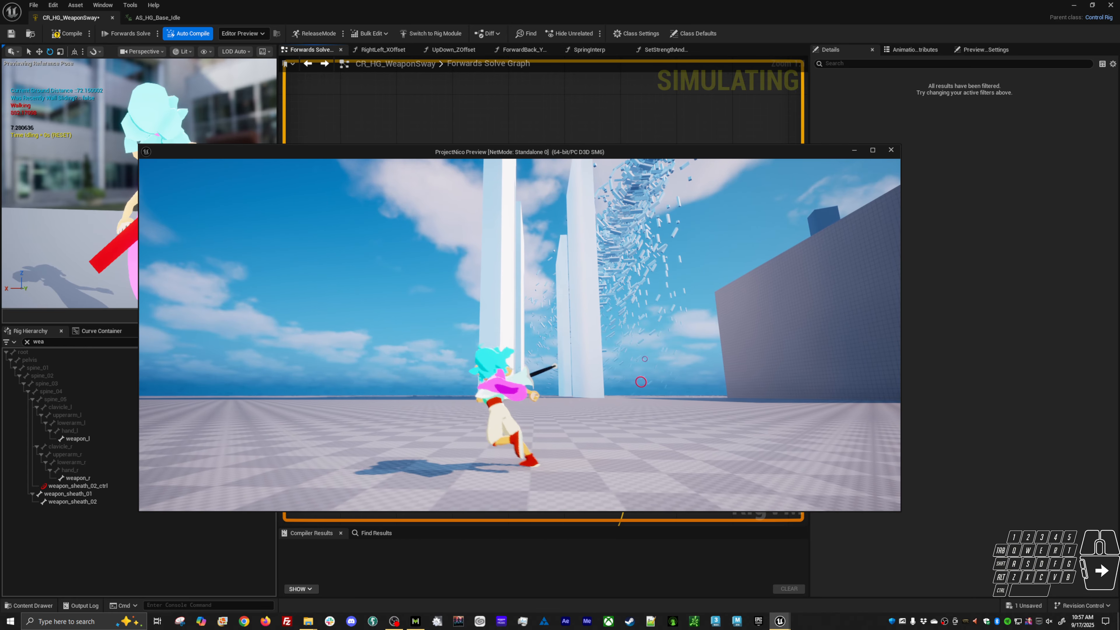
key("Escape")
scroll(547, 289, "down", 6)
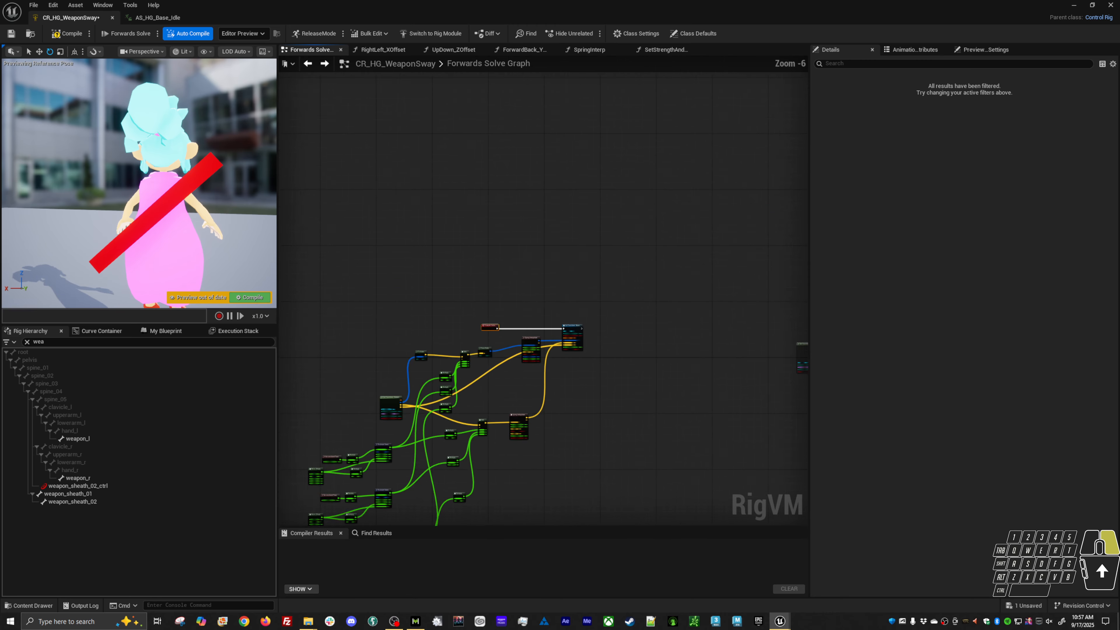
scroll(504, 227, "up", 6)
scroll(518, 267, "down", 7)
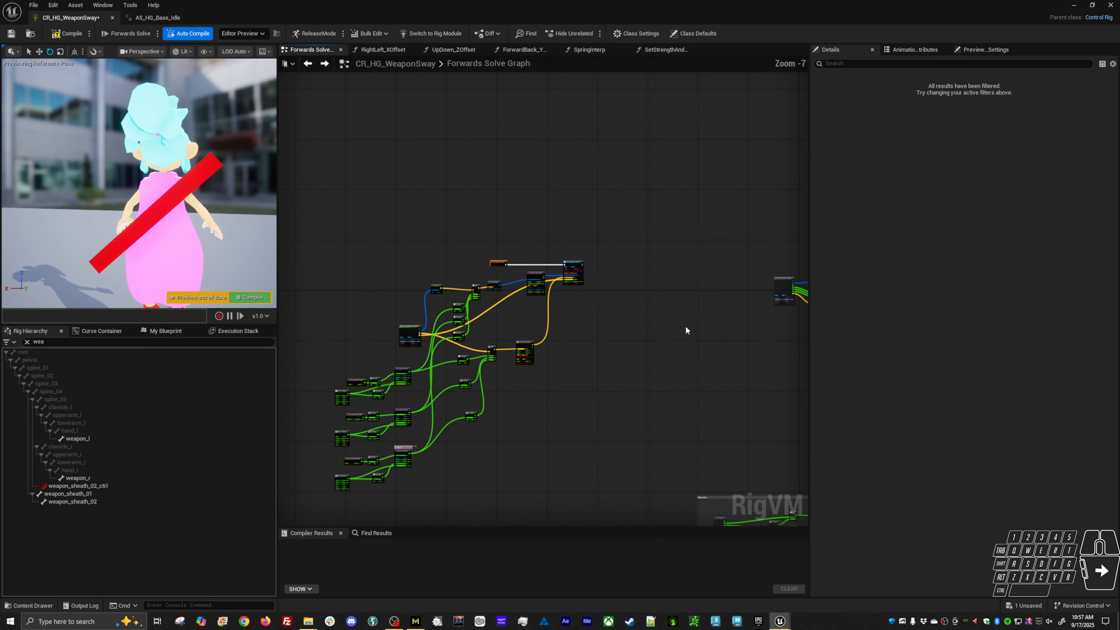
- Disconnect the Forwards Solve event's execution output from the Set Transform - Bone node
right_click_drag(686, 328, 561, 244)
right_click_drag(569, 340, 463, 234)
right_click_drag(684, 284, 528, 250)
scroll(520, 285, "up", 7)
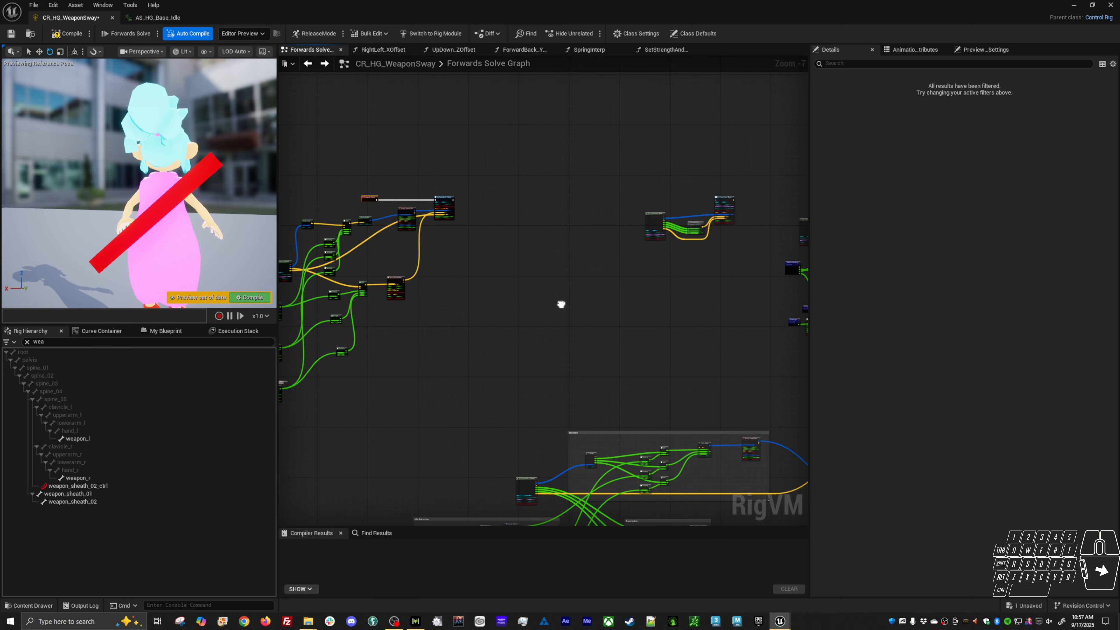
left_click(431, 216, "alt")
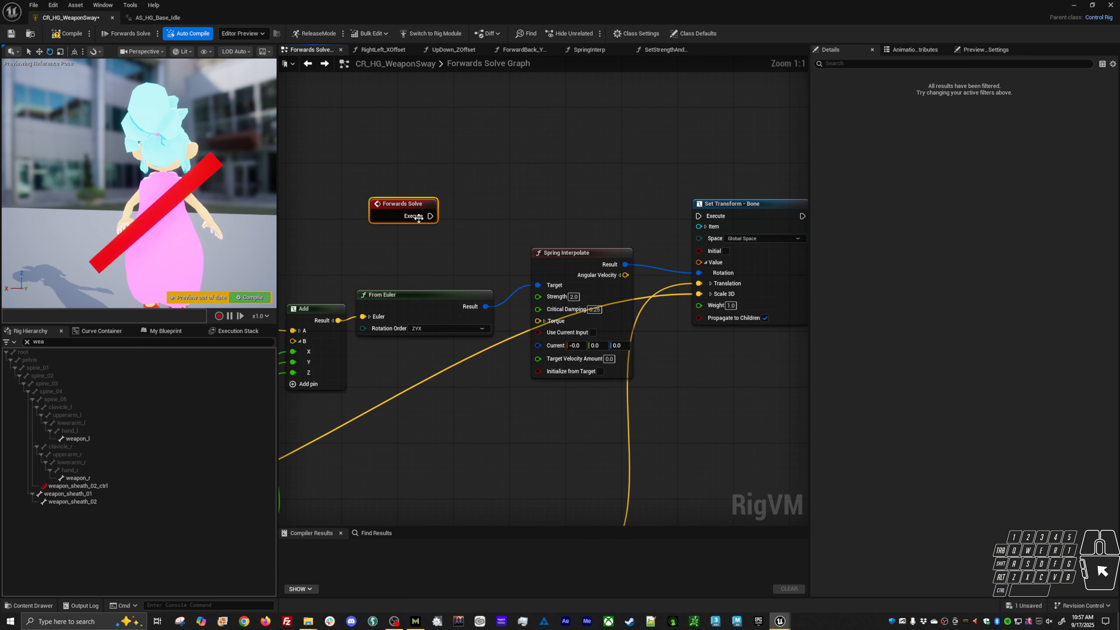
- Move the Forwards Solve node beside the comment group that sets the corrective pose alpha and rotation/position offsets
left_click_drag(414, 206, 397, 180)
right_click_drag(438, 175, 529, 327)
scroll(675, 363, "down", 2)
right_click_drag(675, 363, 354, 417)
scroll(569, 351, "down", 3)
left_click_drag(293, 408, 684, 301)
- Connect Forwards Solve to the Execute input of the clavicle_r Spherical Pose Reader, the first in the corrective pose group
scroll(680, 303, "up", 3)
right_click_drag(693, 345, 393, 353)
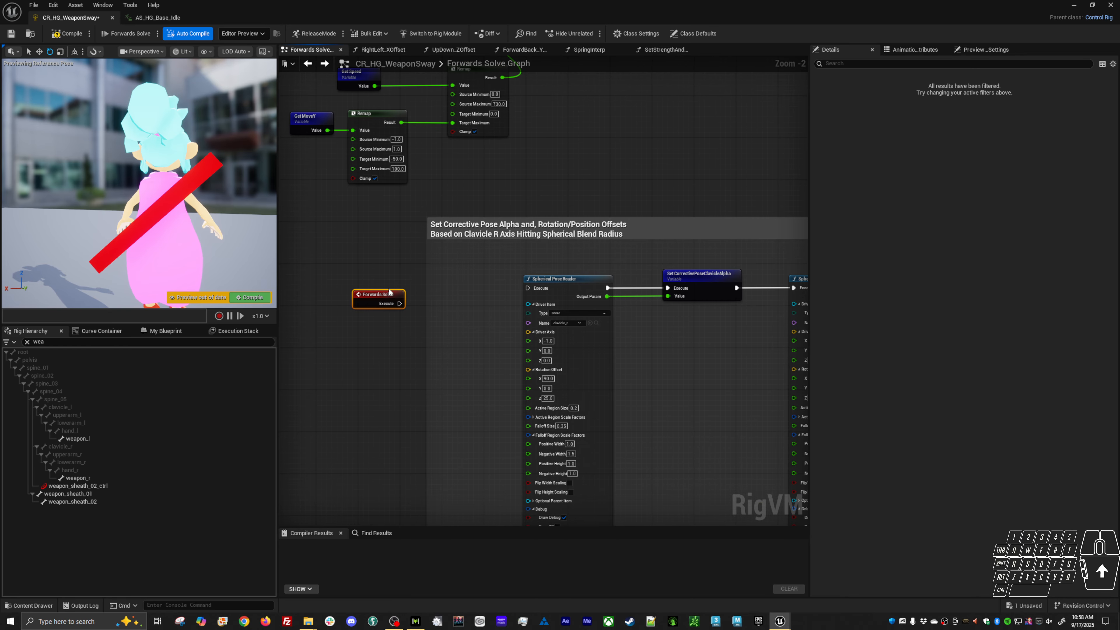
mouse_move(398, 304)
left_mouse_down()
mouse_move(528, 289)
mouse_move(390, 284)
left_mouse_up()
scroll(494, 304, "up", 2)
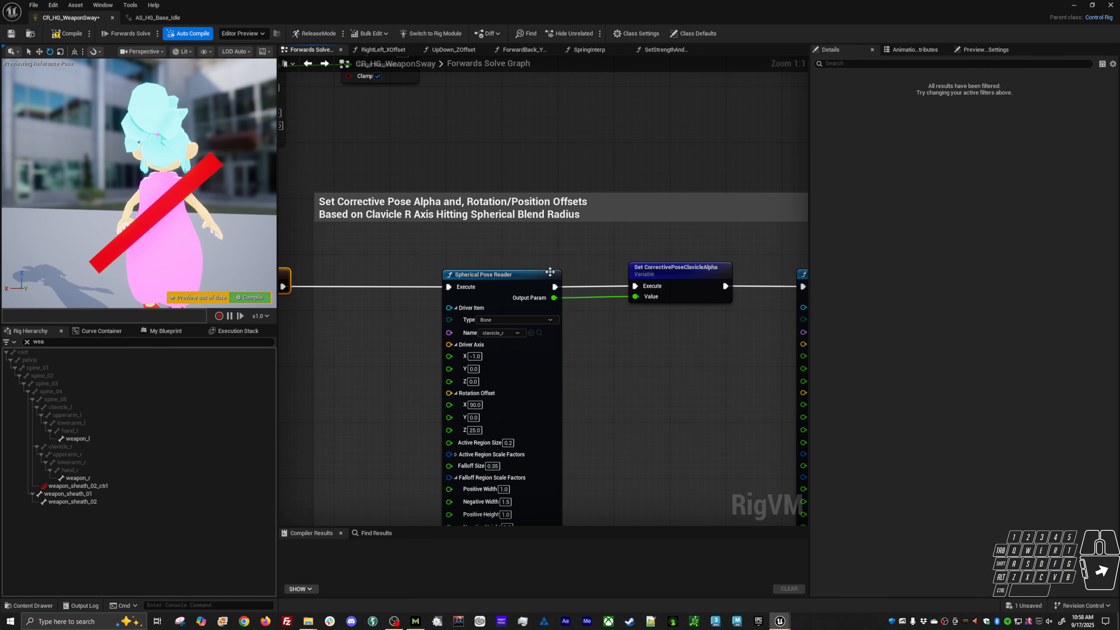
right_click_drag(647, 385, 605, 251)
scroll(563, 362, "down", 3)
right_click_drag(560, 368, 580, 347)
scroll(610, 275, "down", 2)
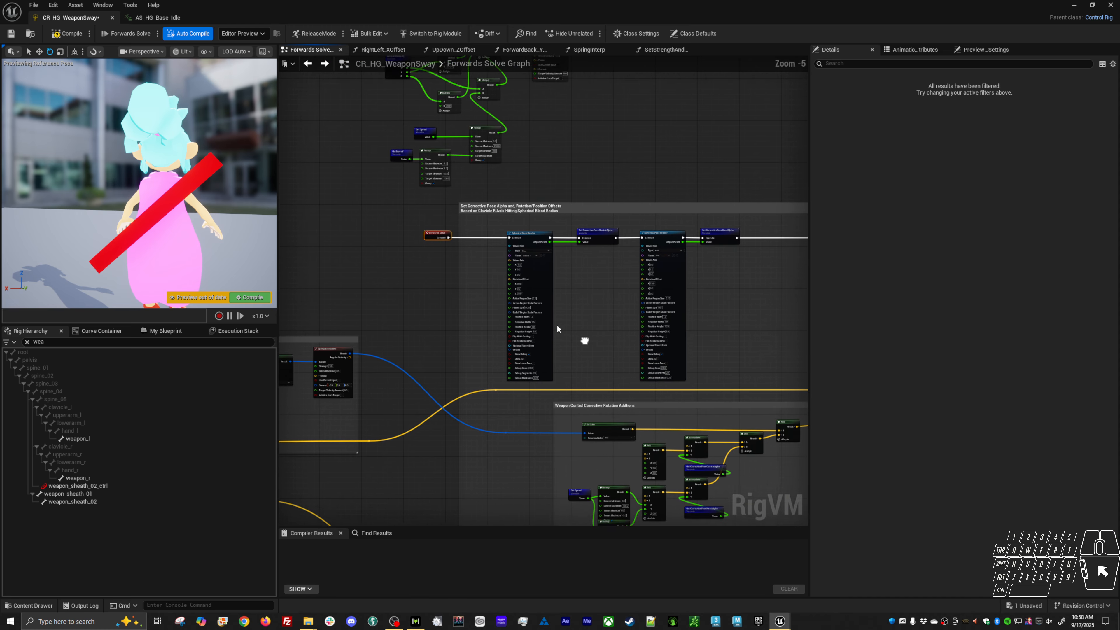
scroll(560, 268, "up", 4)
right_click_drag(559, 284, 593, 248)
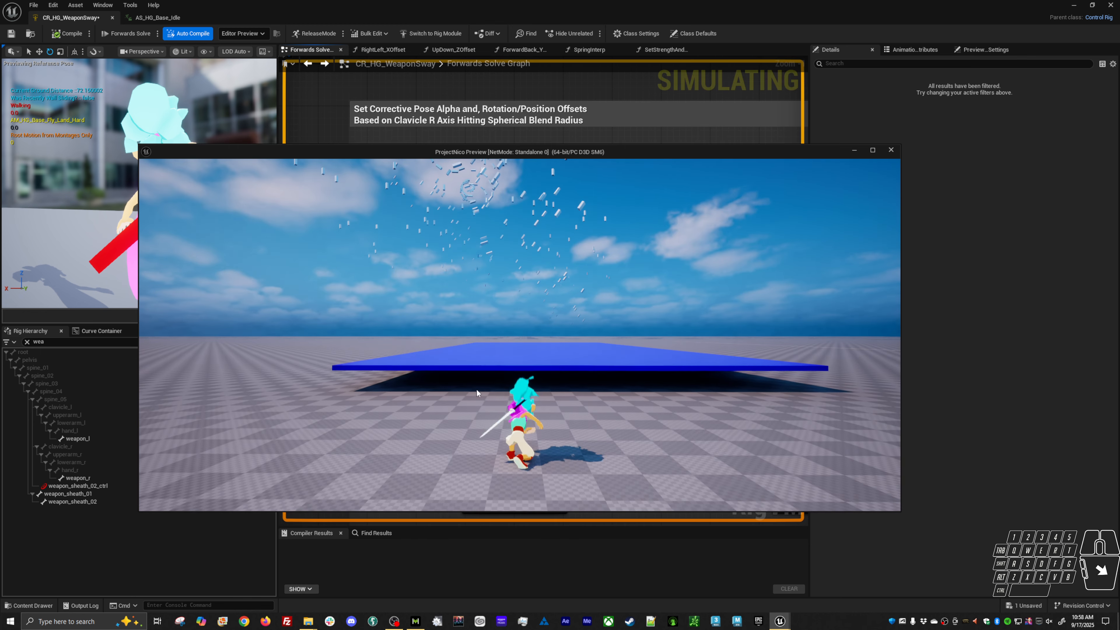
- Run the console command a.AnimNode.ControlRig.Debug 1 in the game preview
left_click(477, 386)
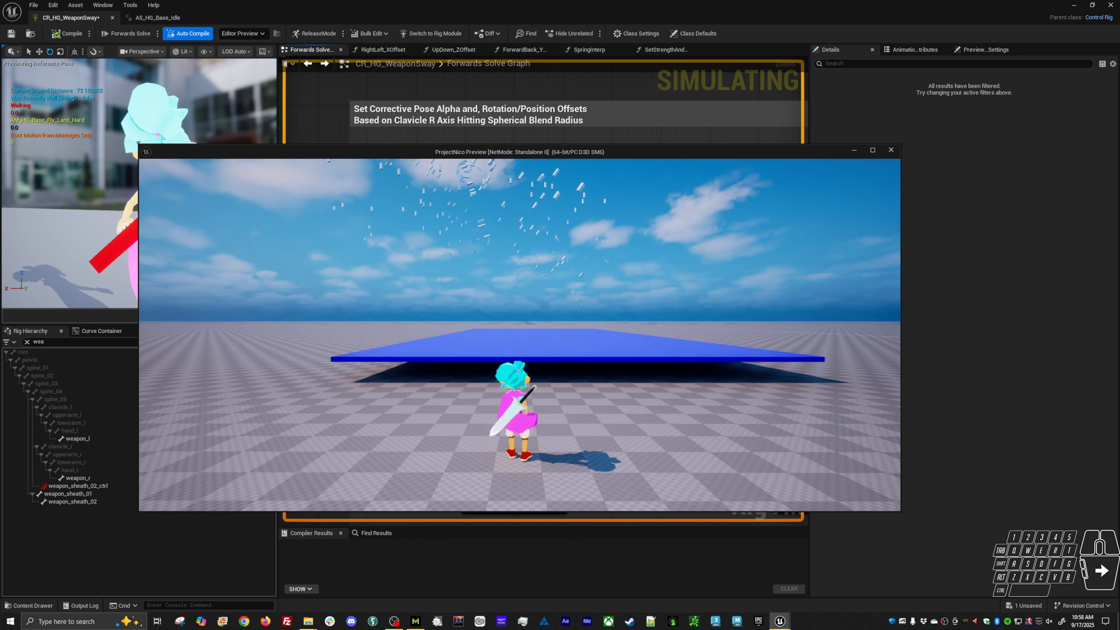
key("grave")
key("Up")
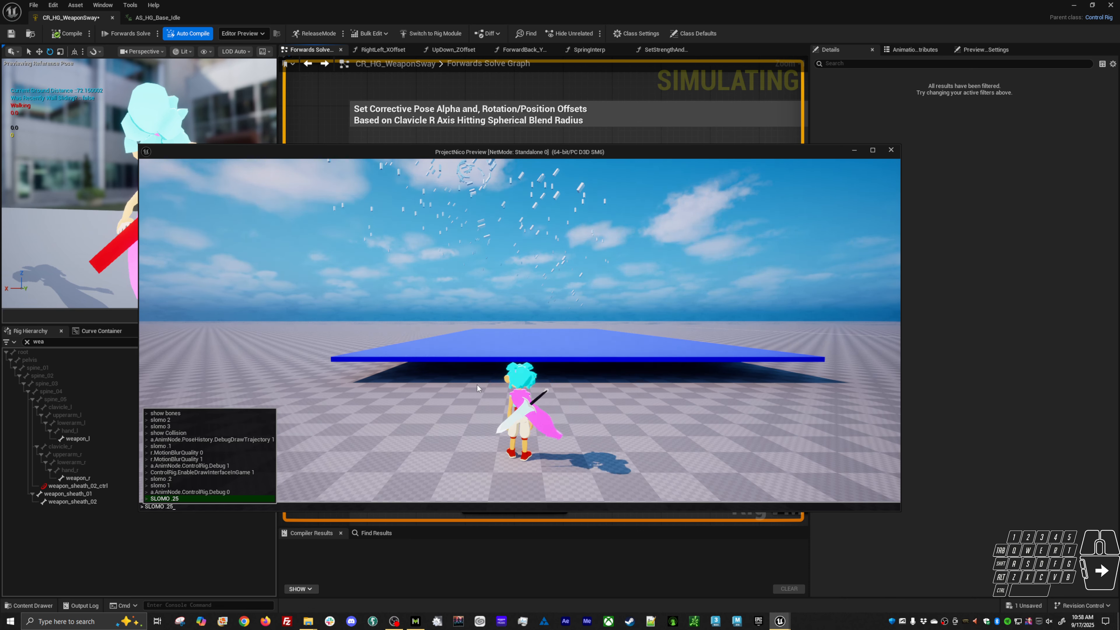
key("Up")
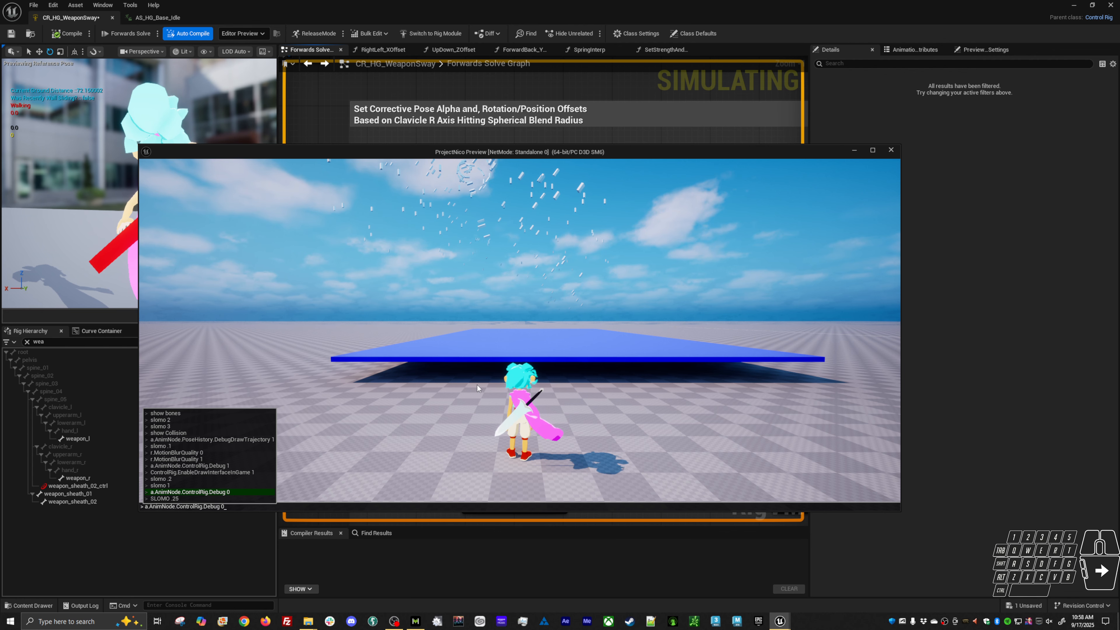
key("BackSpace")
type("1")
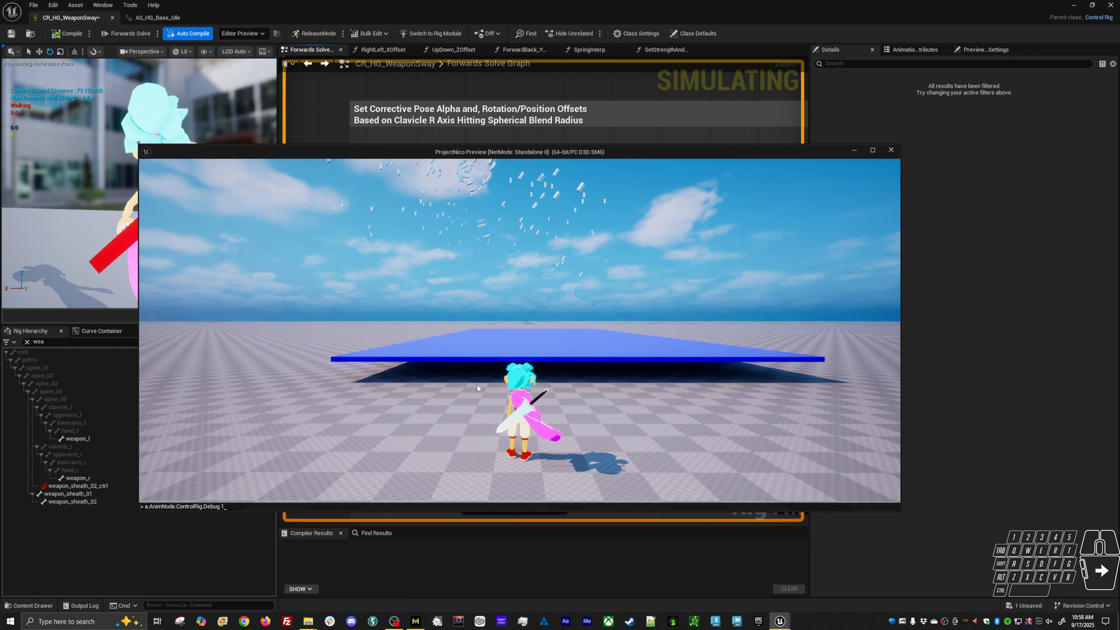
key("Return")
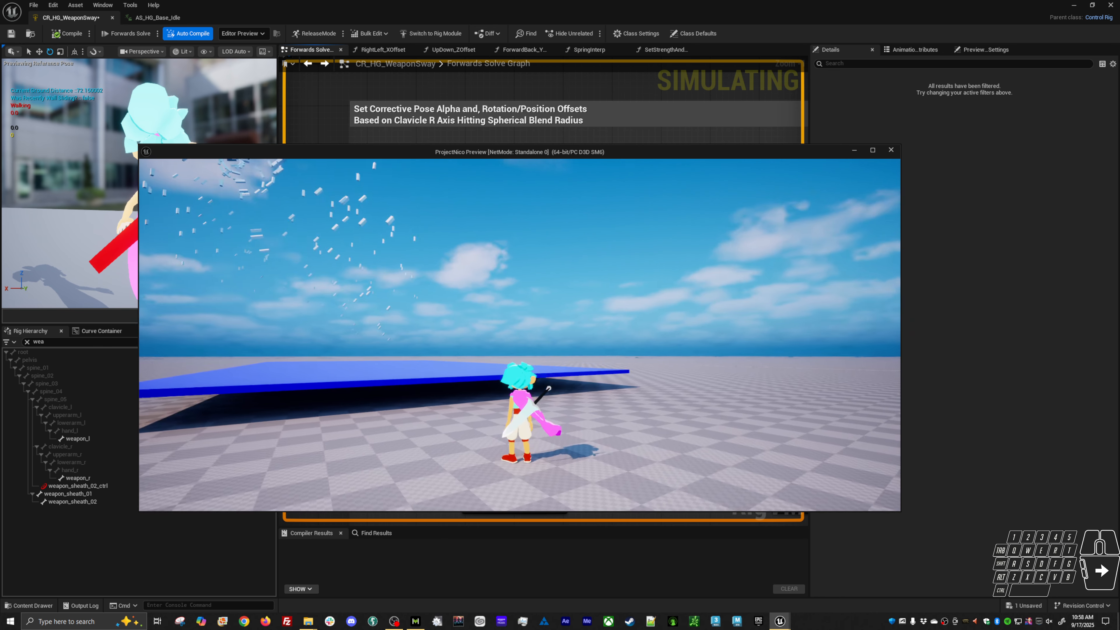
- Run the console command ControlRig.EnableDrawInterfaceInGame 1 in the game preview
key("grave")
key("Up")
key("Up")
key("Up")
key("Up")
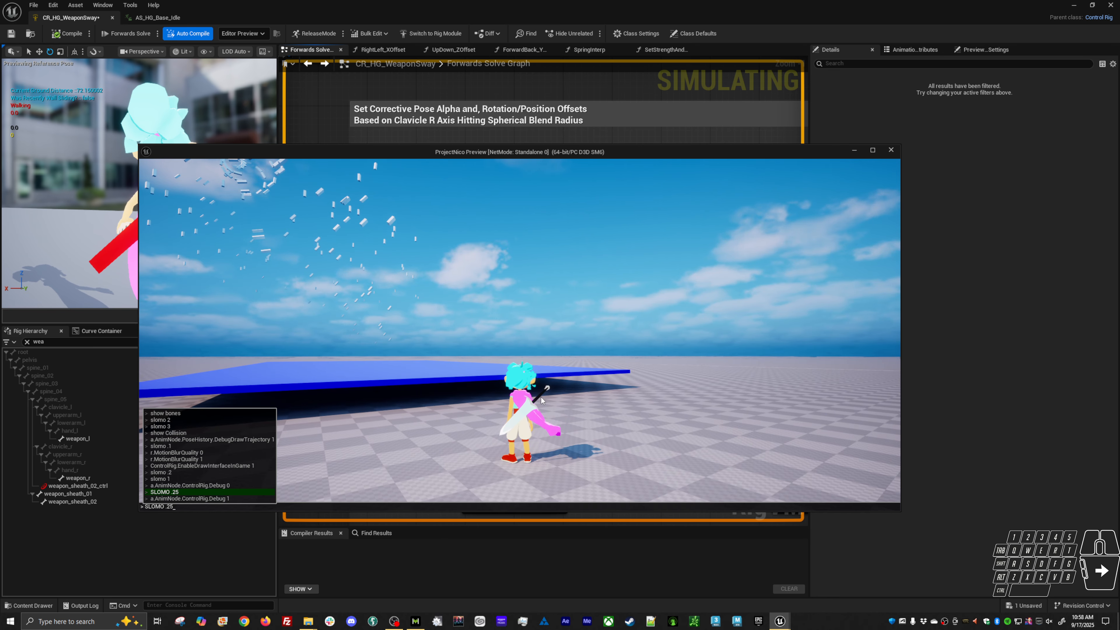
key("Up")
key("Up")
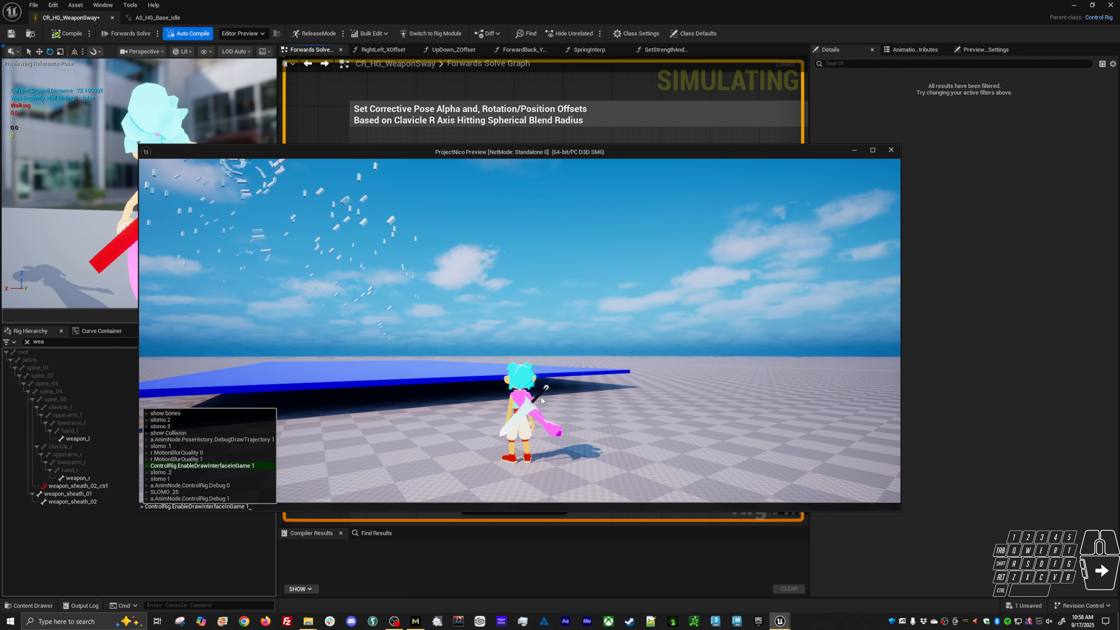
key("Return")
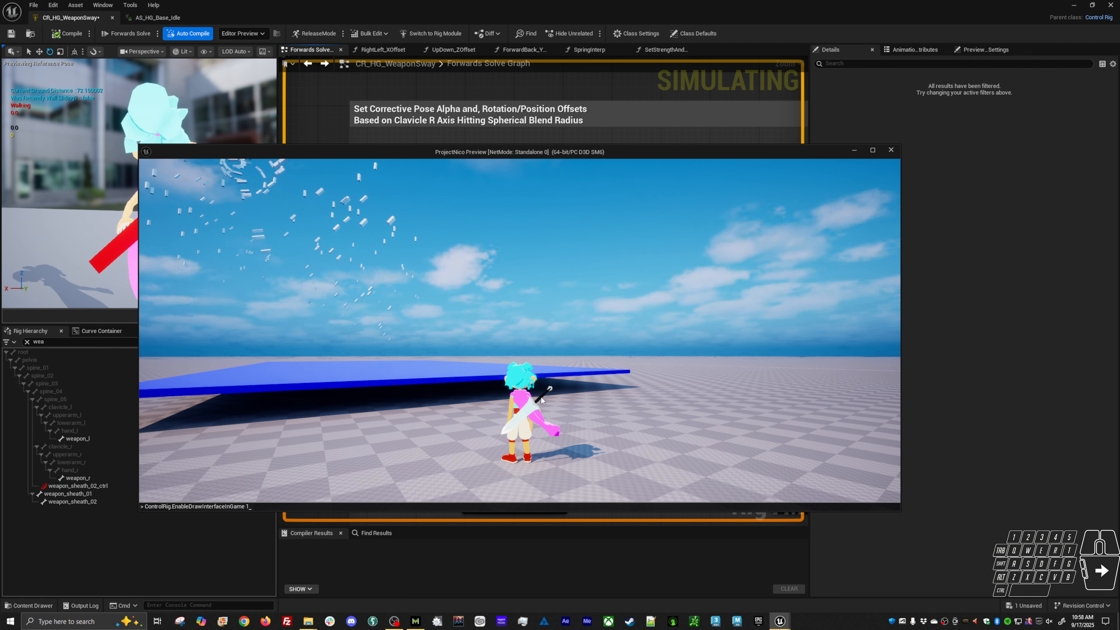
- Examine the spherical pose reader debug drawing on the character's upper back and head up close in the game preview
scroll(519, 335, "up", 5)
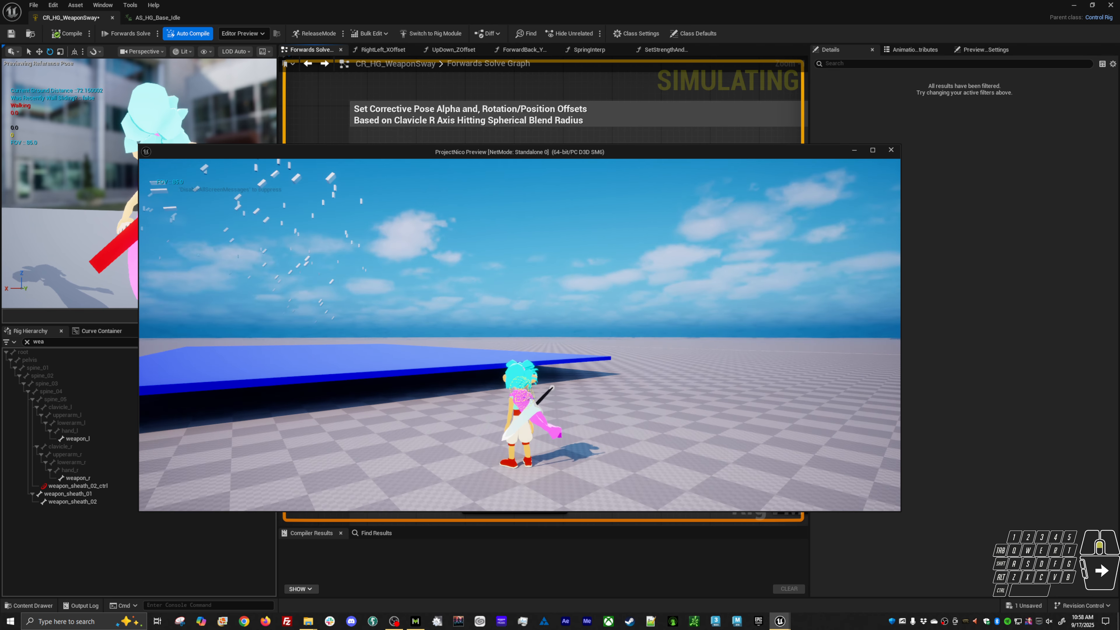
scroll(520, 335, "up", 6)
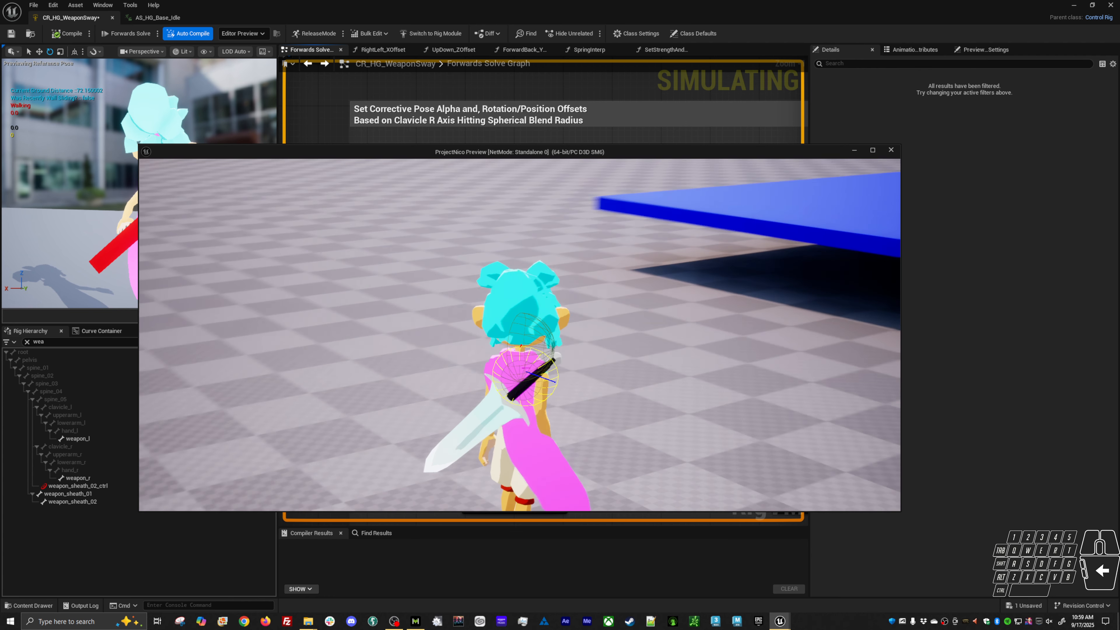
scroll(520, 335, "up", 2)
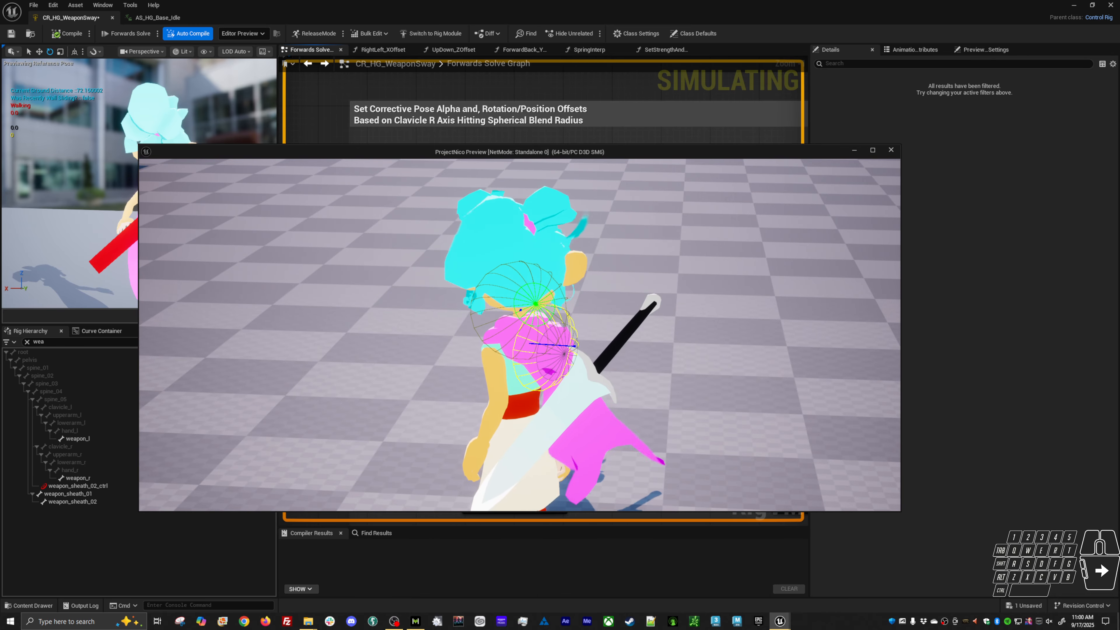
- Return to the rig graph and watch the Value pin of the Set CorrectivePoseHeadAlpha node
key("Escape")
right_click_drag(688, 270, 493, 248)
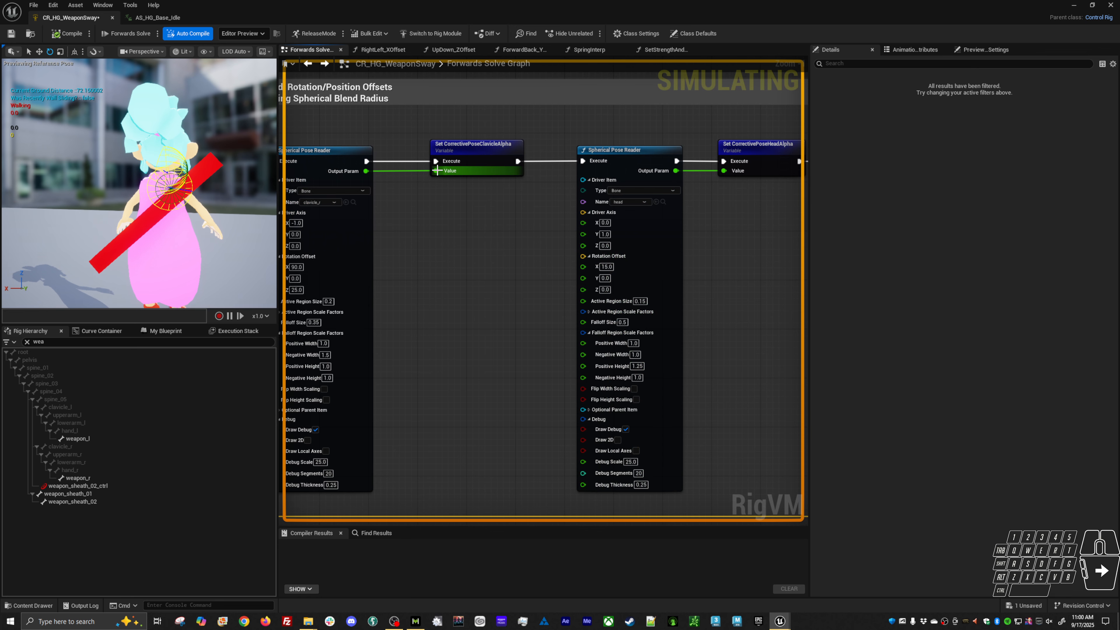
right_click_drag(739, 178, 604, 187)
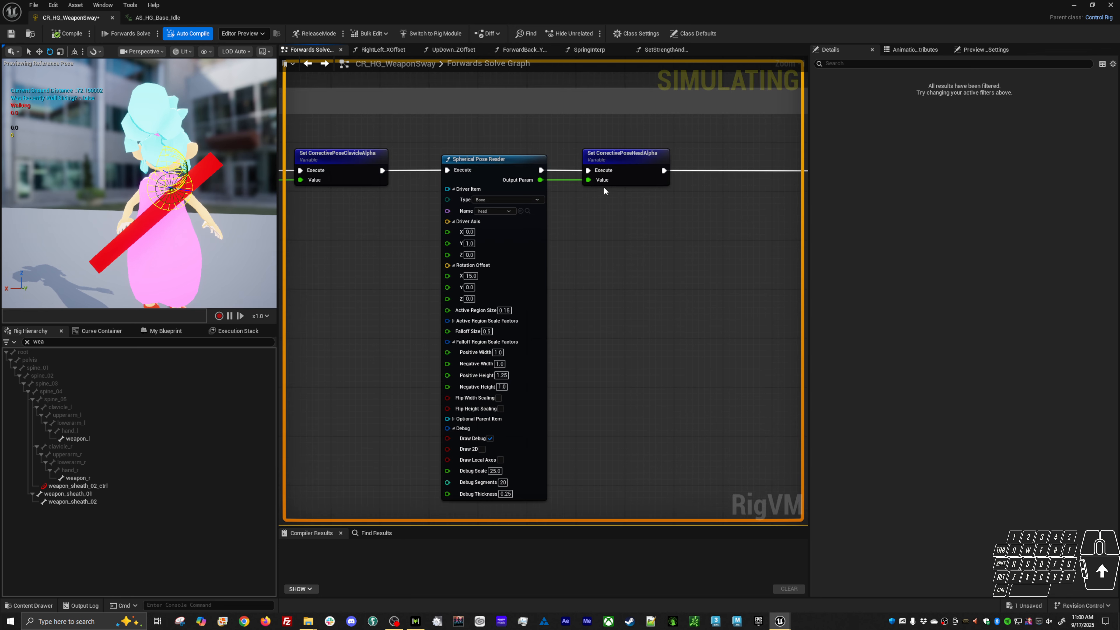
right_click(592, 181)
left_click(621, 247)
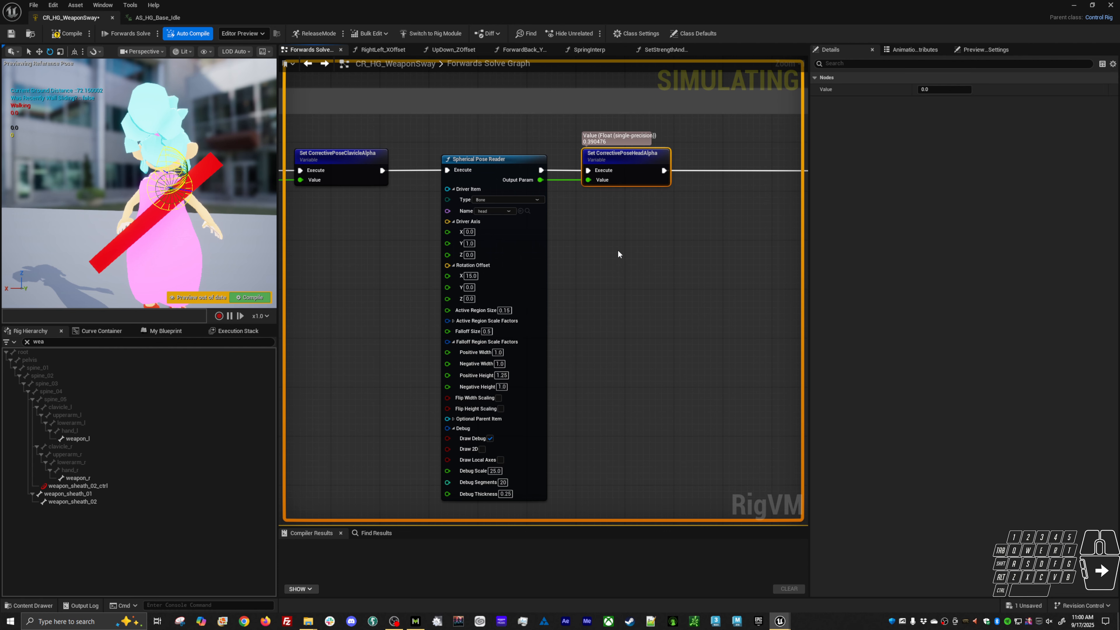
- Switch the rig's debugged instance to the PIE instance of CR_HG_WeaponSway in BP_Base_PlayerHero0
left_click(258, 35)
left_click(266, 66)
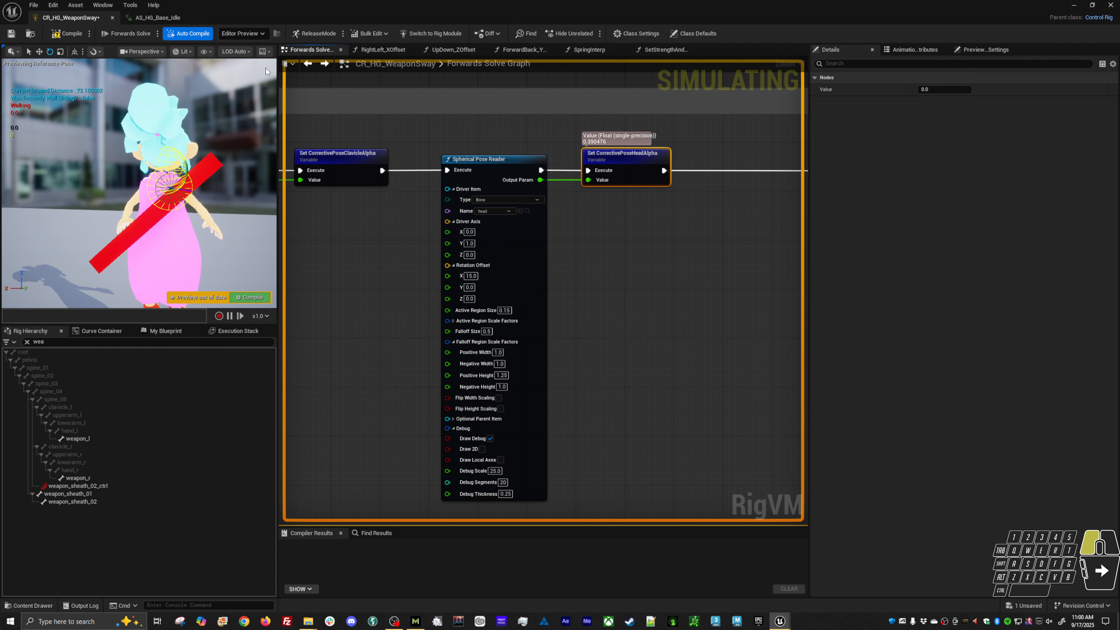
left_click(248, 33)
left_click(269, 50)
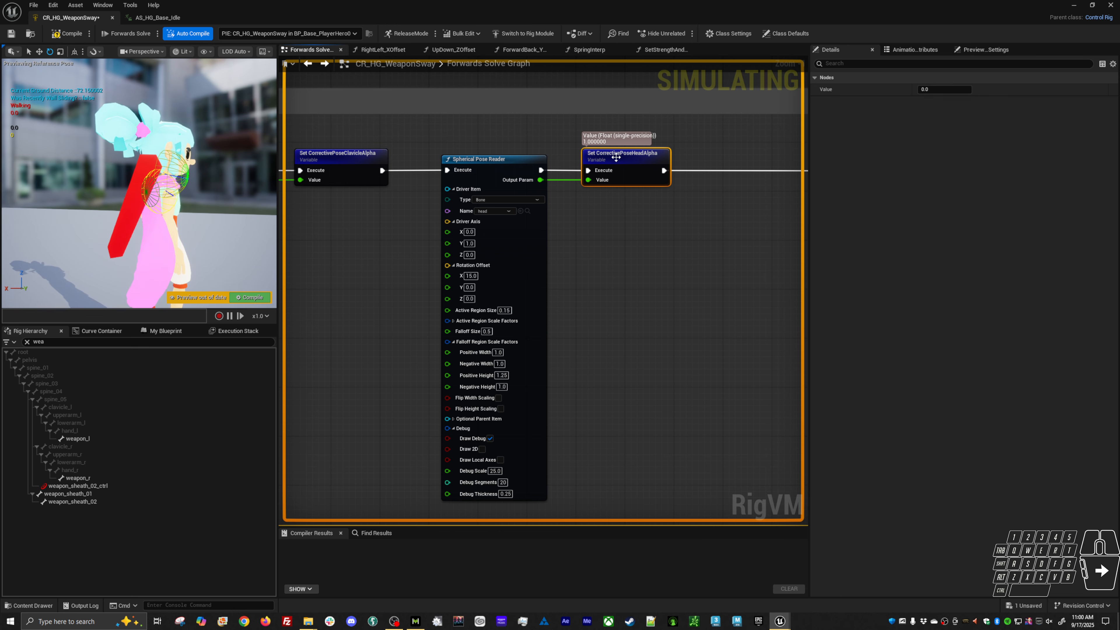
- Check the character's head pose in the game preview against the head Spherical Pose Reader and its watched alpha
key("alt+Tab")
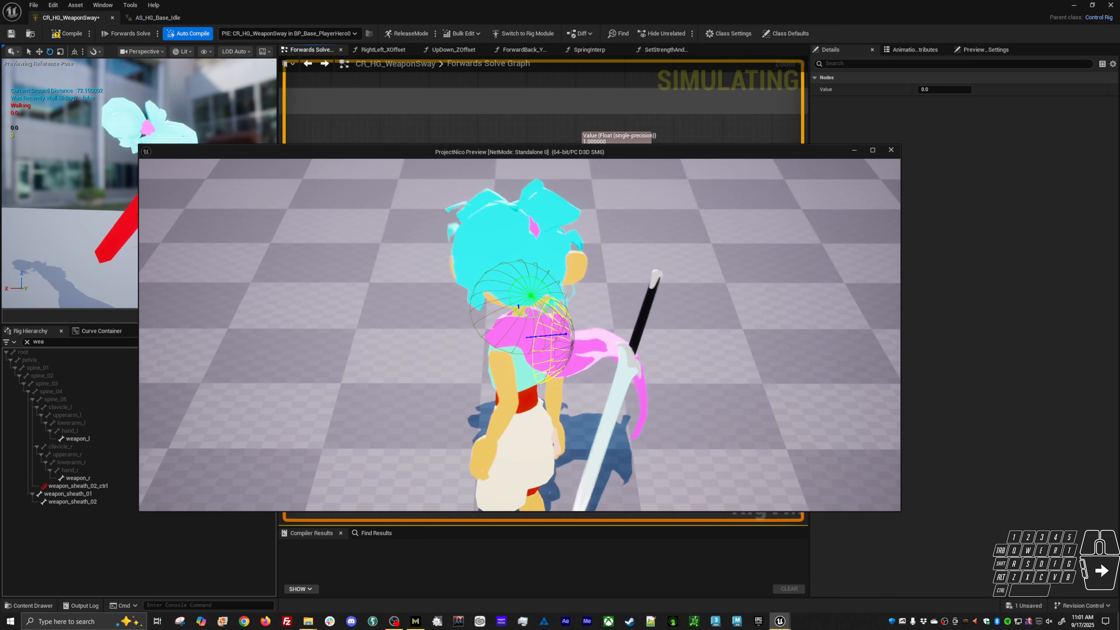
key("alt+Tab")
right_click_drag(582, 264, 594, 223)
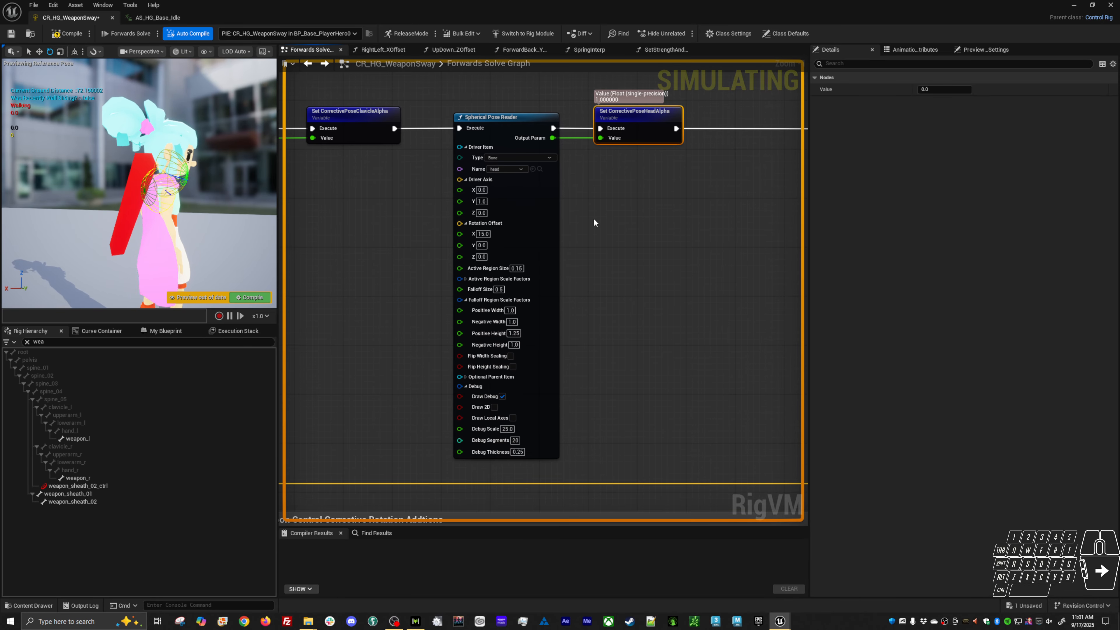
right_click_drag(492, 147, 591, 285)
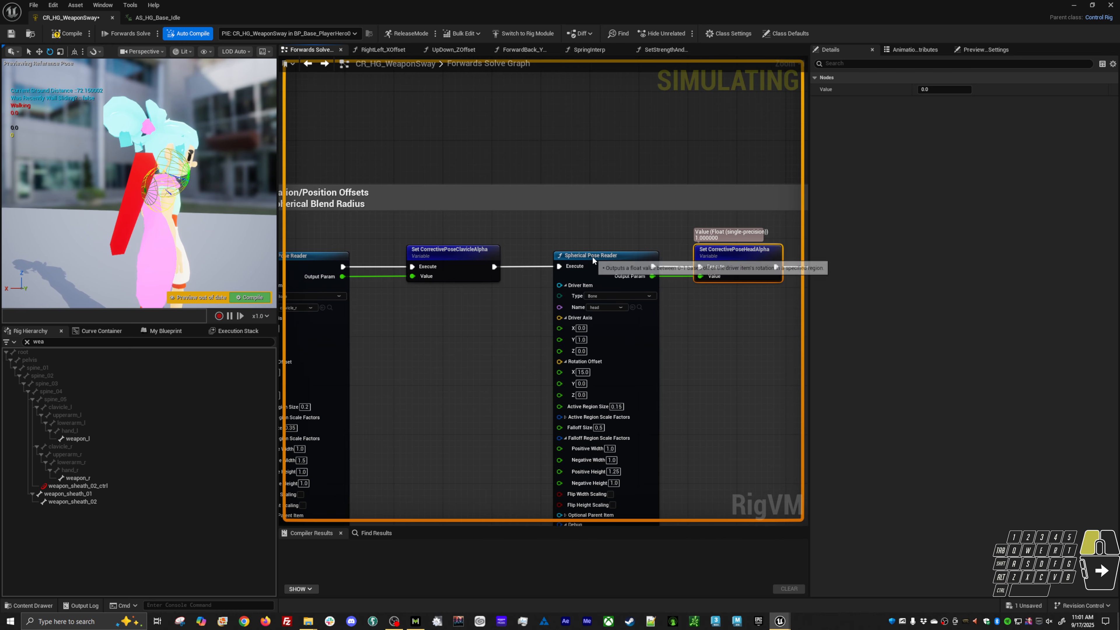
- Add a new Spherical Pose Reader node in the empty area above the corrective pose comment group
left_click(593, 258)
scroll(519, 279, "down", 7)
scroll(518, 276, "up", 5)
right_click(550, 206)
type("POSE")
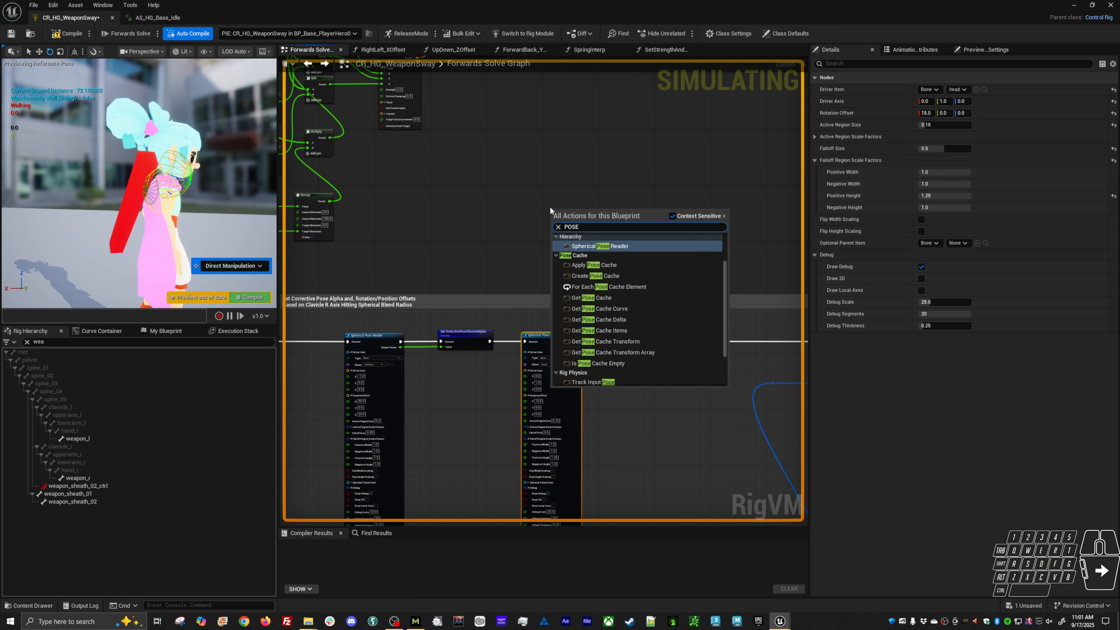
key("Return")
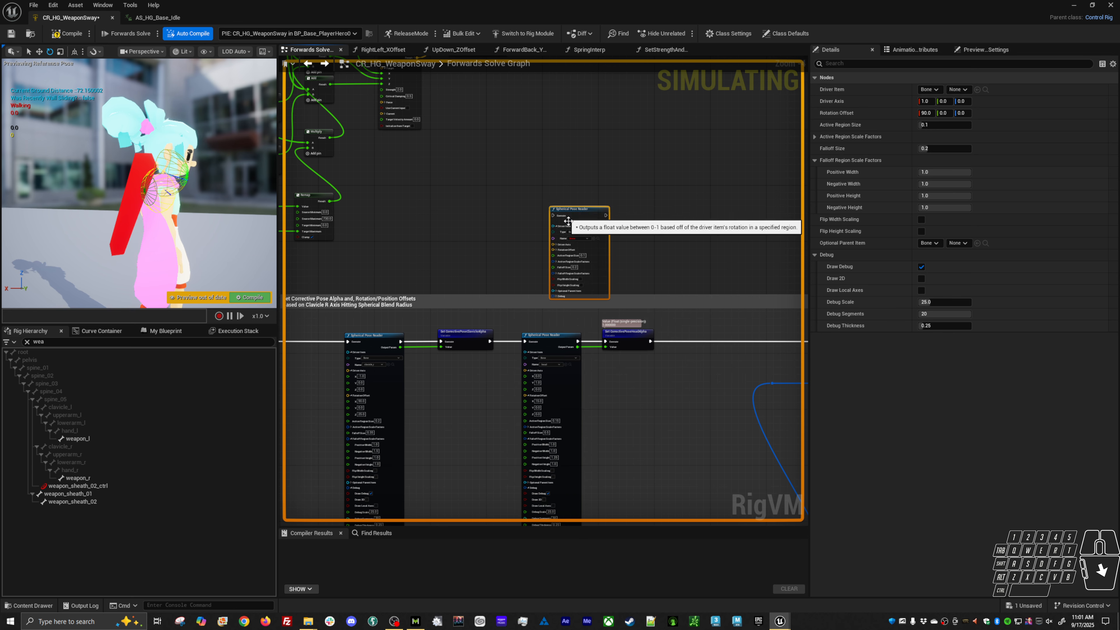
left_click(577, 216)
scroll(559, 197, "up", 3)
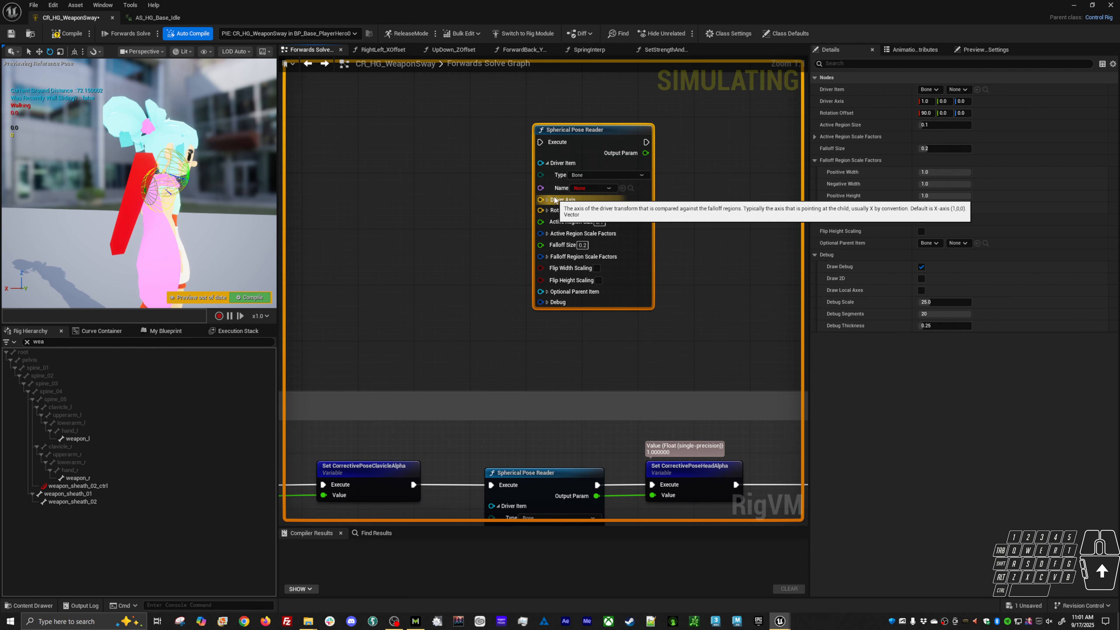
- Rewire the Forwards Solve execution output to the new Spherical Pose Reader's Execute input
left_click(582, 175)
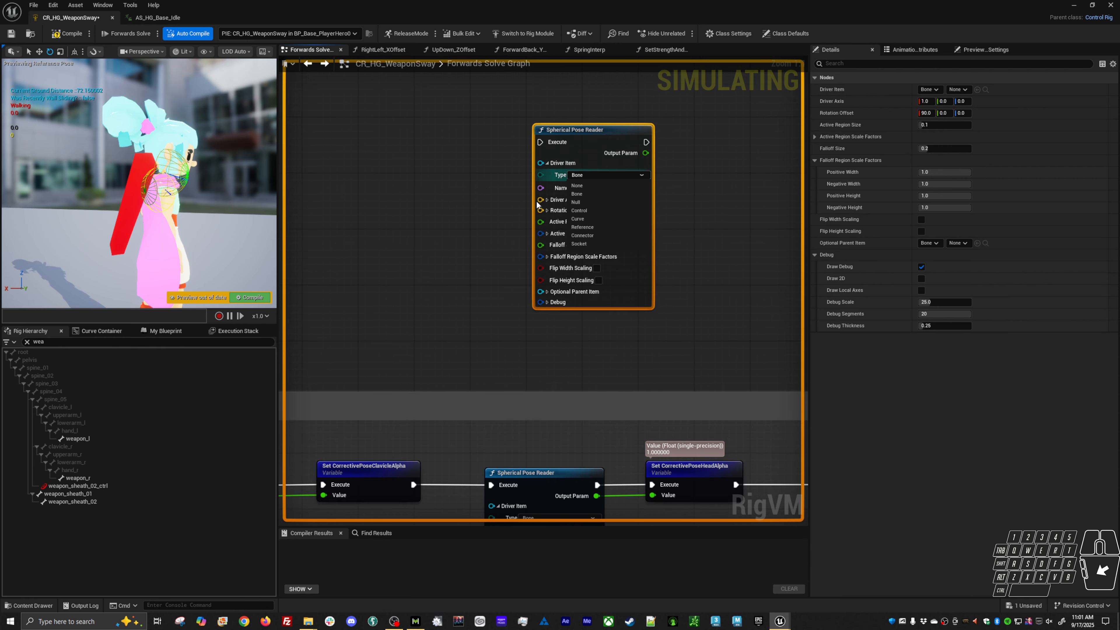
left_click(335, 353)
scroll(327, 360, "down", 3)
right_click_drag(327, 360, 447, 326)
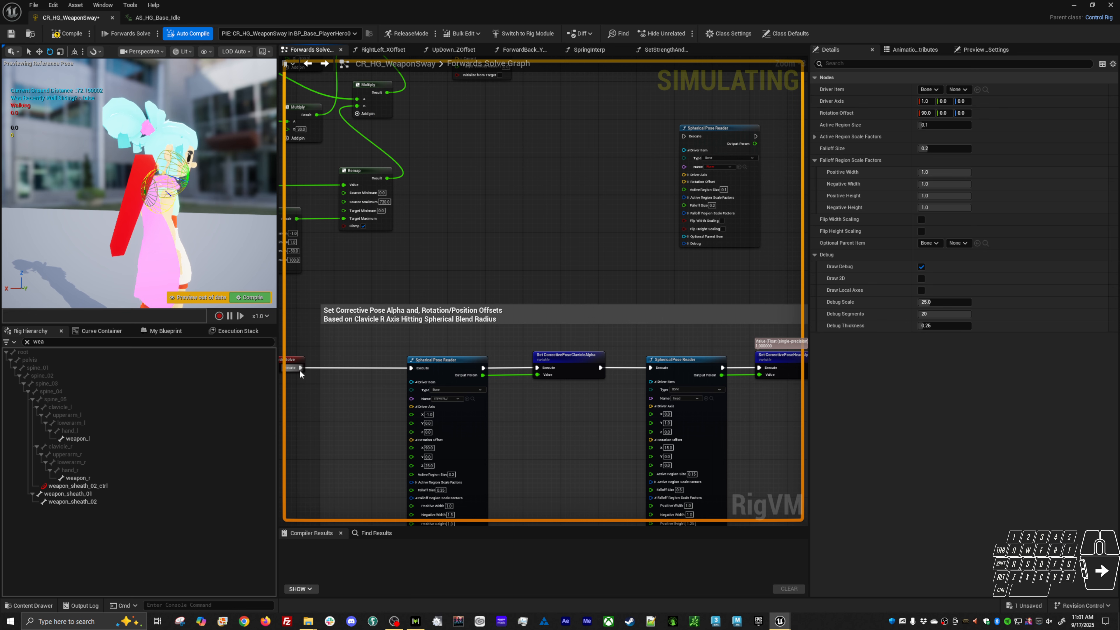
left_click_drag(300, 369, 683, 136)
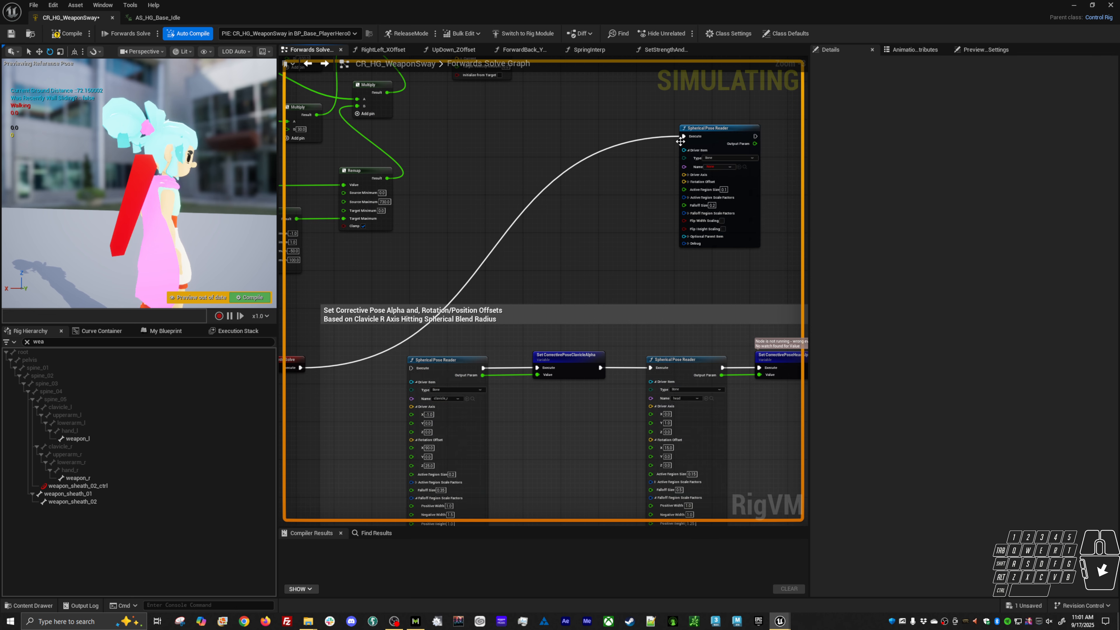
- Set the new Spherical Pose Reader's driver item to the head bone
right_click_drag(696, 177, 621, 206)
scroll(643, 187, "up", 3)
left_click(643, 186)
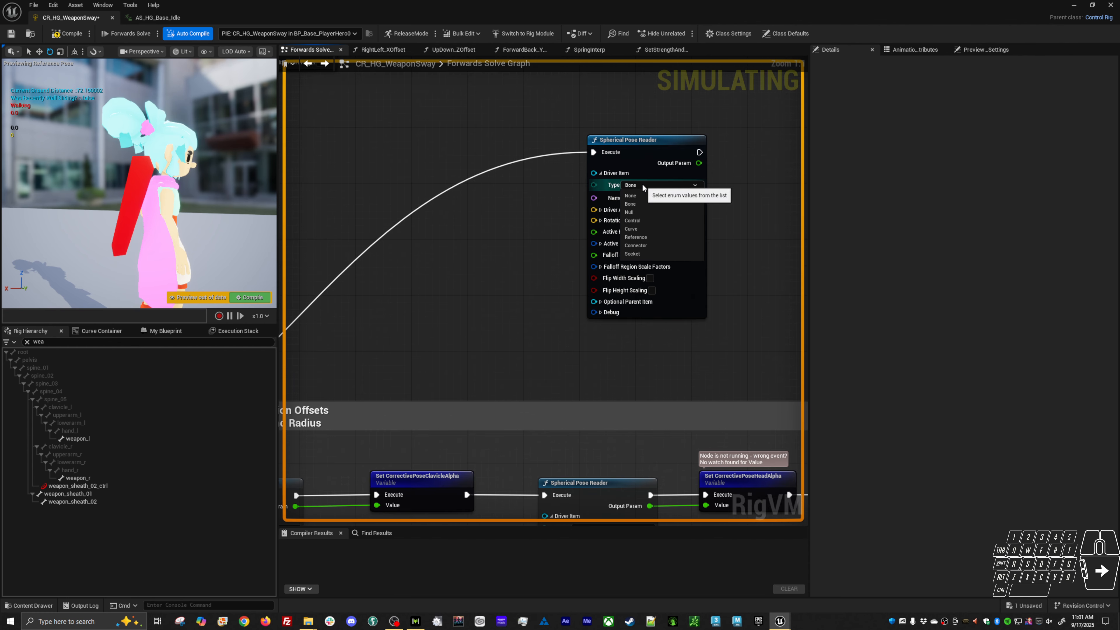
left_click(641, 187)
left_click(635, 198)
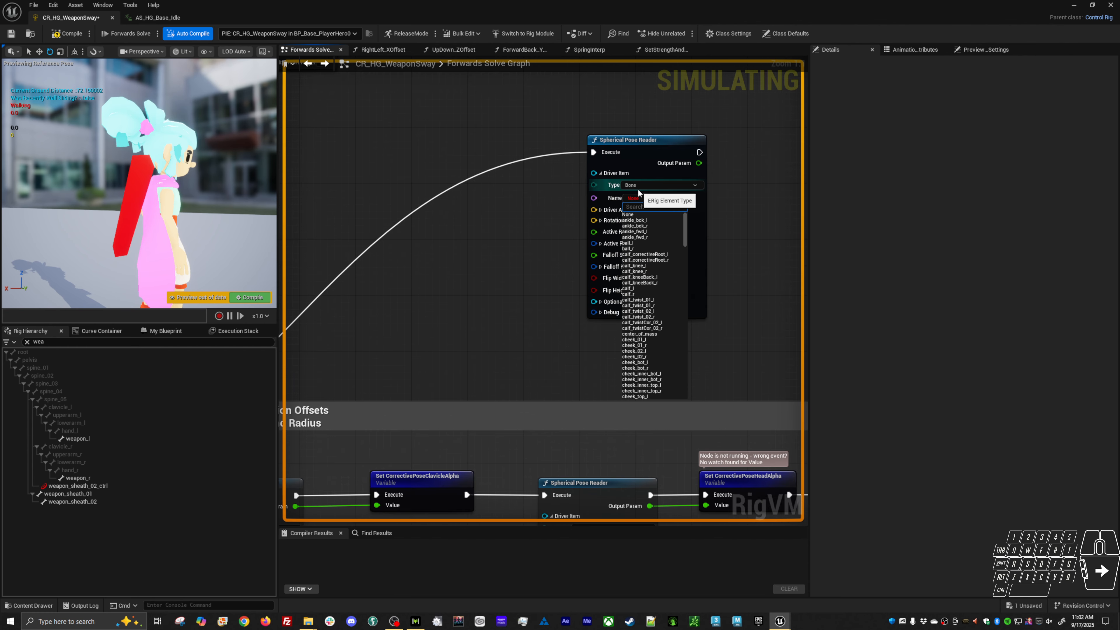
type("HEAD")
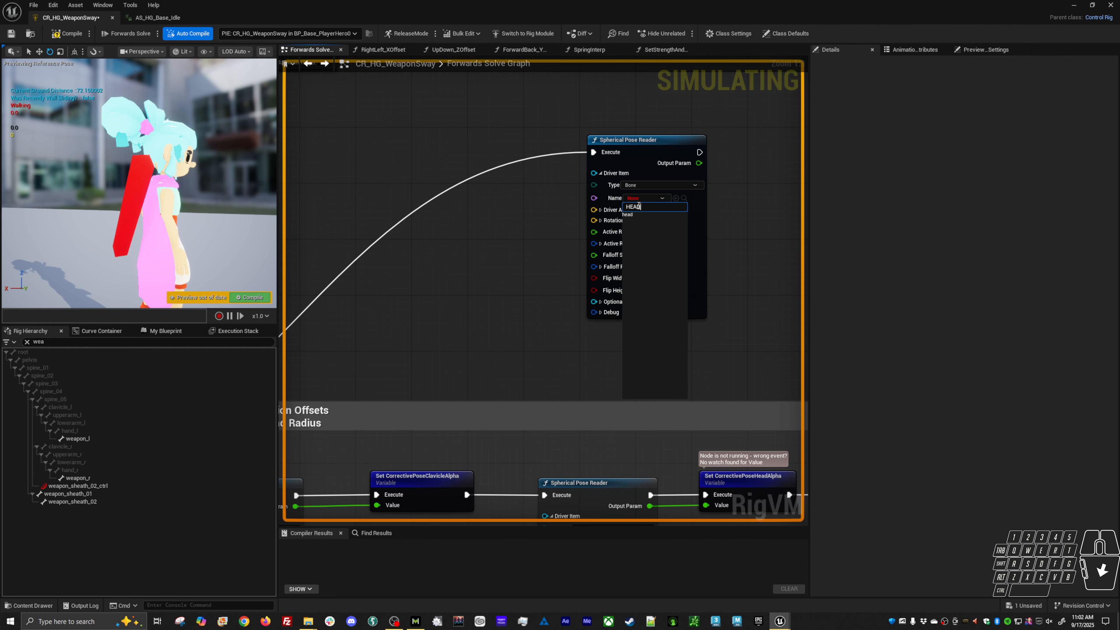
left_click(635, 215)
- Bring the character's head and back into close view and switch the debugged instance back to Editor Preview
left_click_drag(151, 187, 44, 194, "alt")
right_click_drag(151, 187, 189, 187, "alt")
left_click_drag(107, 189, 77, 185, "alt")
left_click_drag(140, 211, 119, 243, "alt")
left_click(252, 33)
left_click(260, 54)
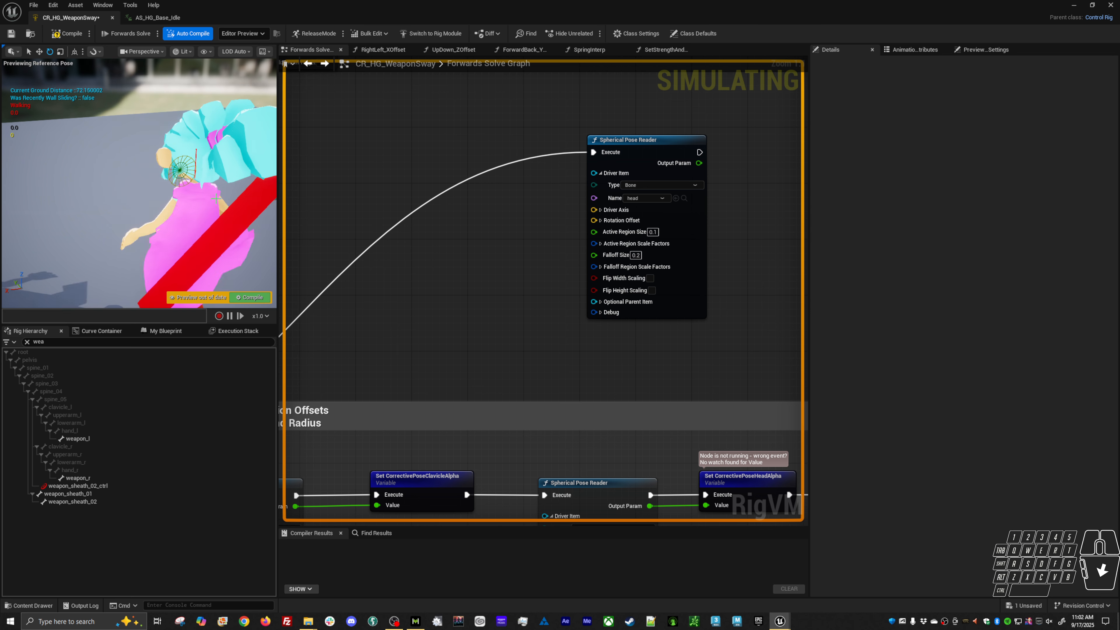
- Expand the new Spherical Pose Reader's Driver Axis values and examine its debug drawing around the head from the side
left_click_drag(194, 168, 102, 127, "alt")
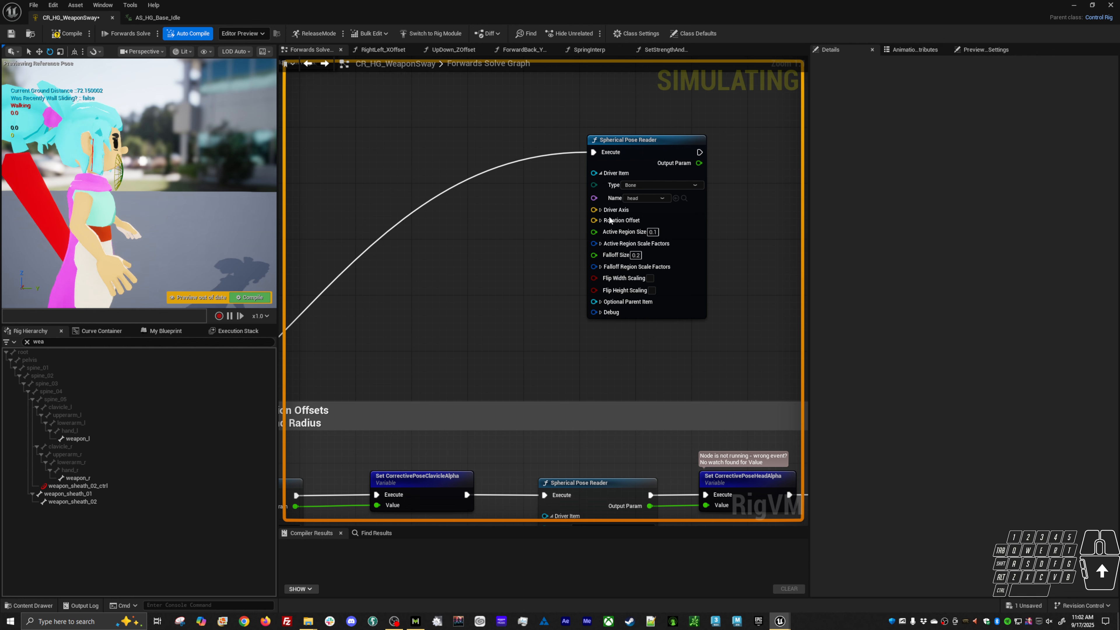
left_click(601, 210)
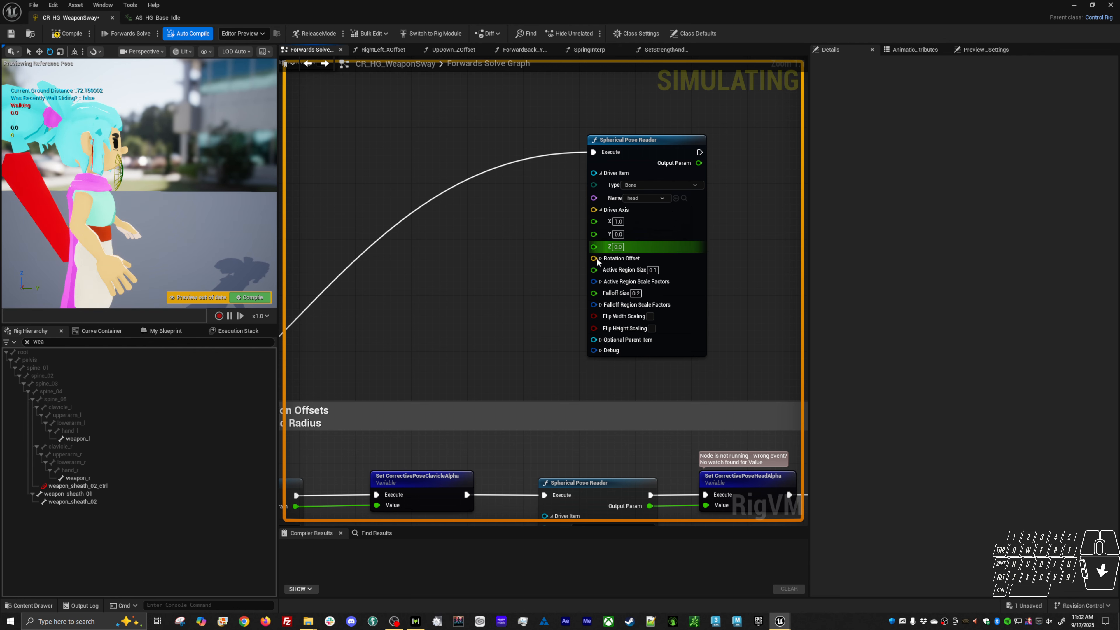
left_click_drag(176, 177, 95, 195, "alt")
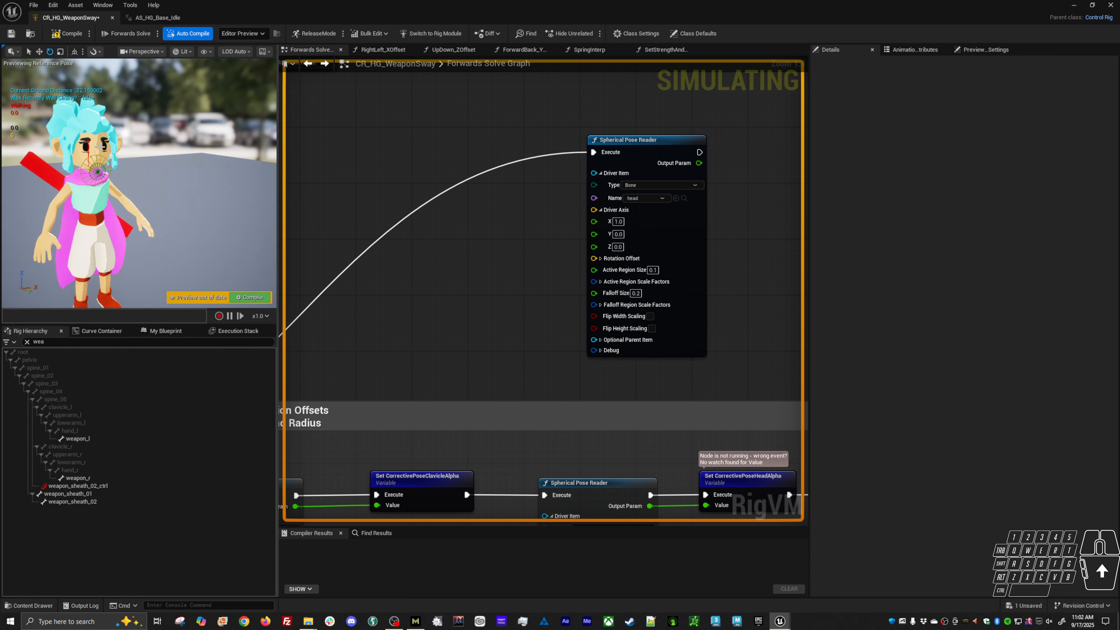
left_click_drag(100, 146, 170, 148, "alt")
scroll(99, 147, "up", 5, "alt")
middle_click_drag(100, 146, 35, 84, "alt")
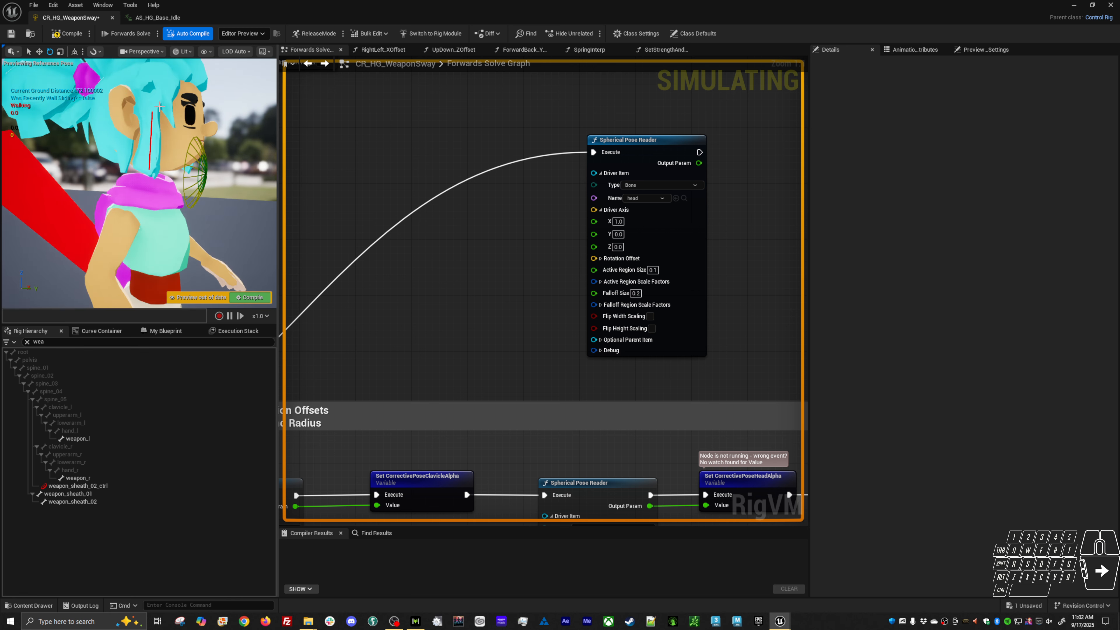
- Open the SKL_Hero_Girl skeleton asset and select its head bone
key("alt+shift+o")
type("skl")
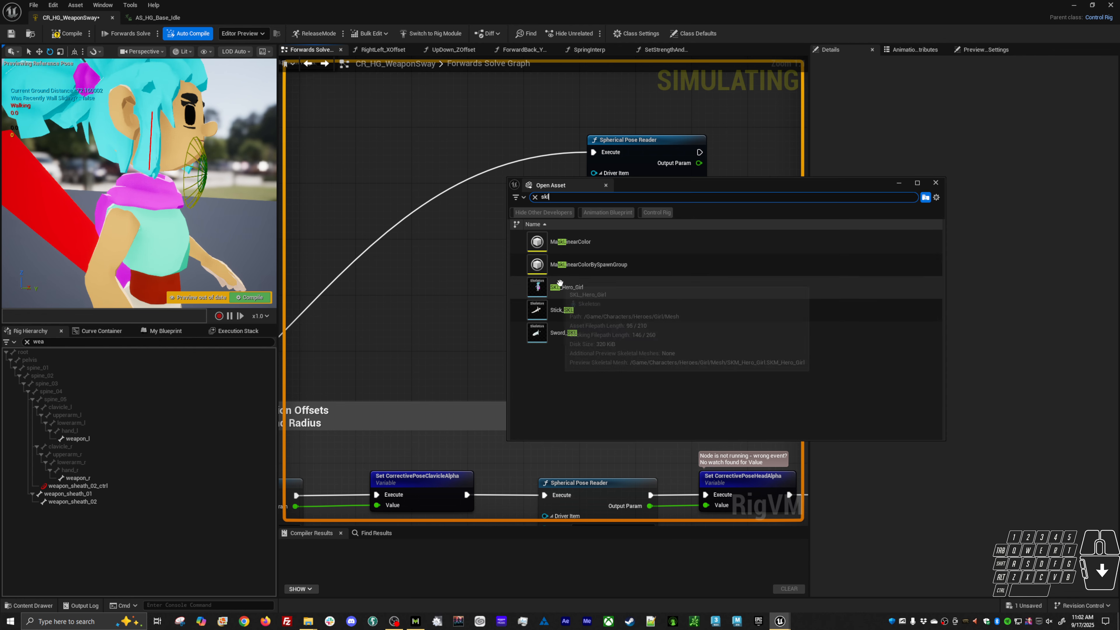
key("Escape")
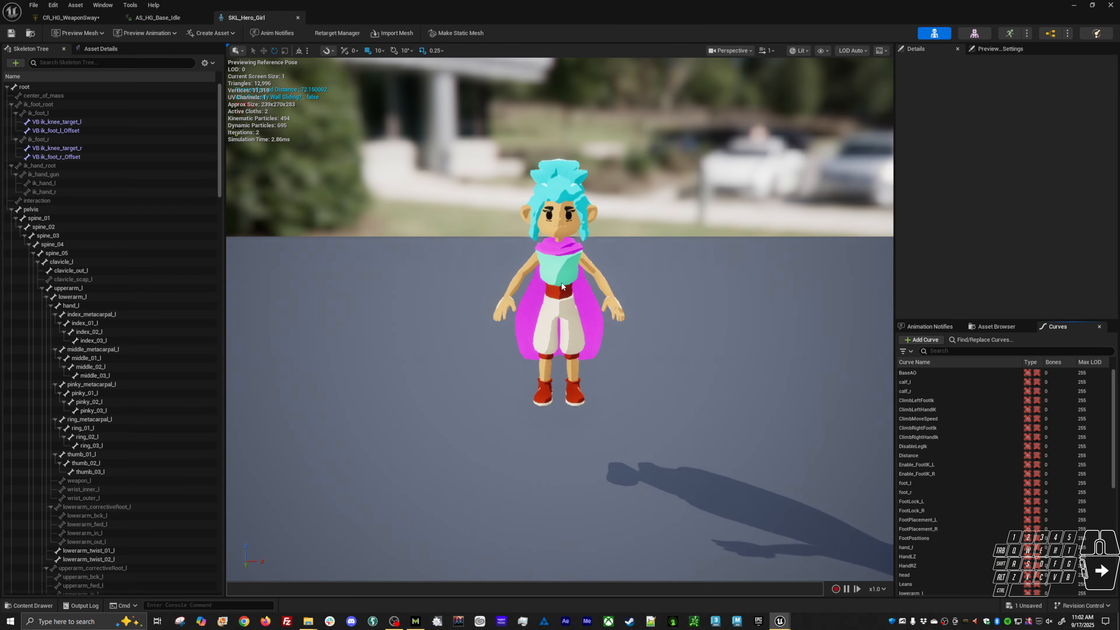
left_click(90, 62)
type("head")
left_click(66, 165)
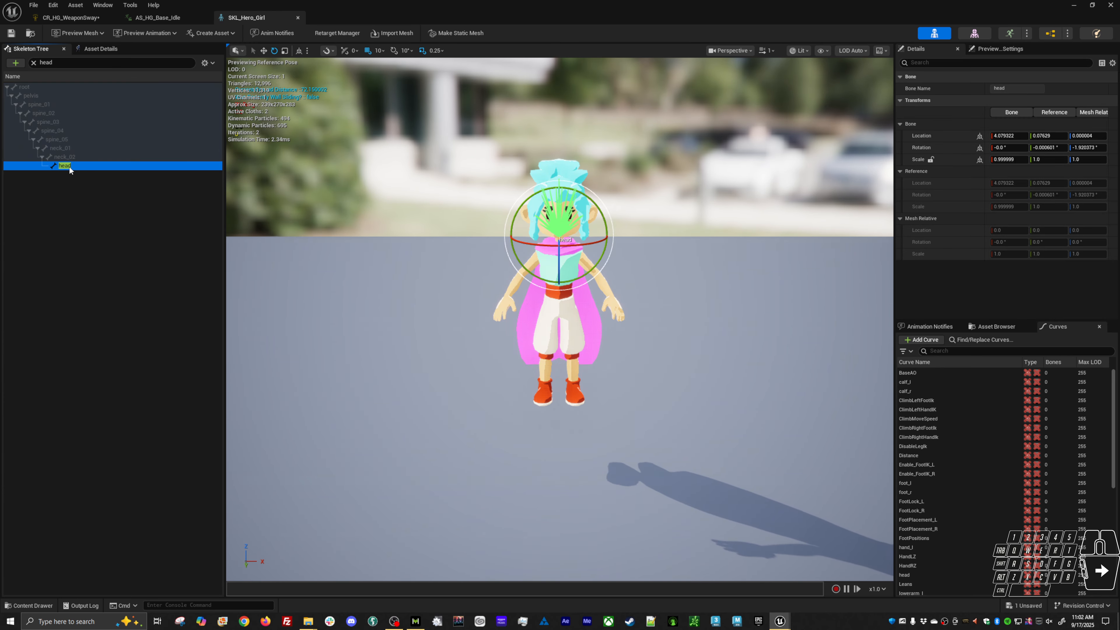
- Set the skeleton preview's bone drawing to None and examine the head bone's local axes
left_click_drag(558, 294, 744, 154, "alt")
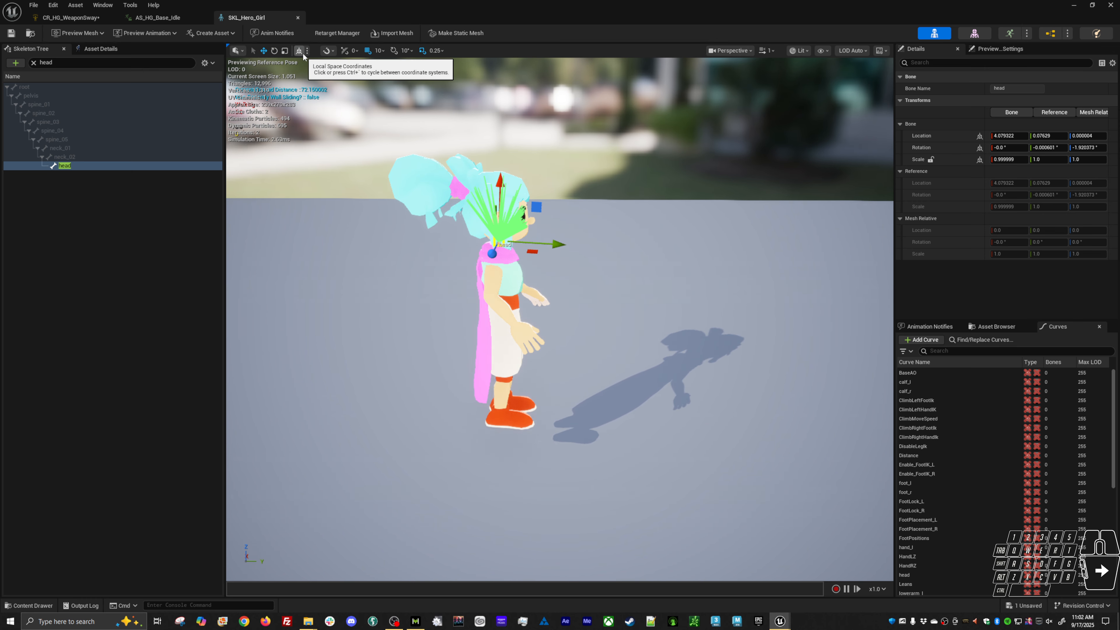
left_click_drag(570, 212, 467, 213, "alt")
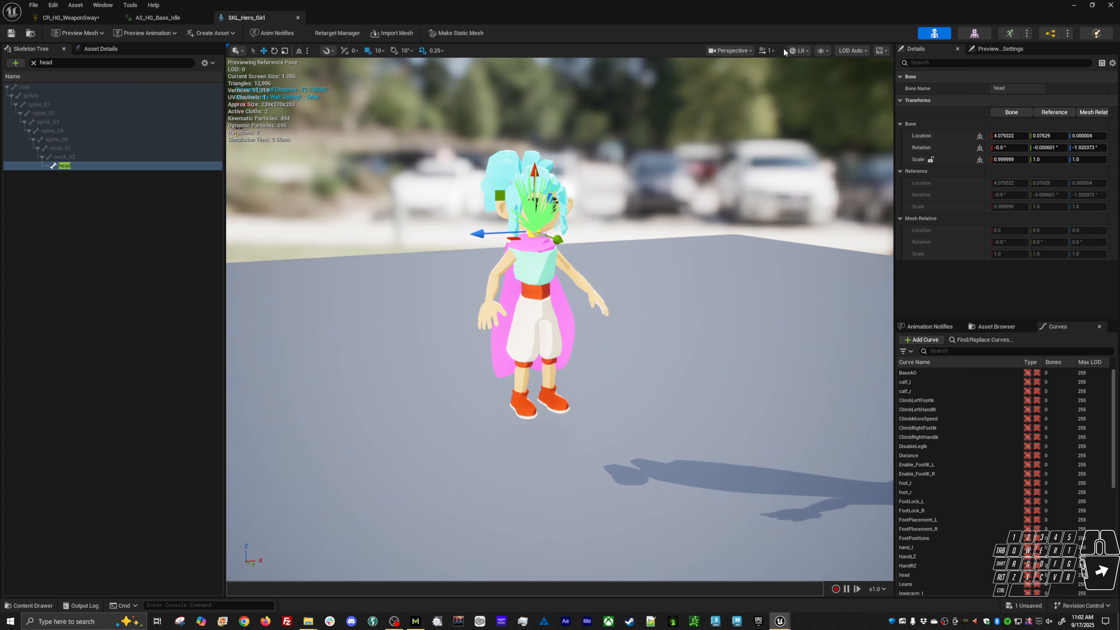
left_click(821, 51)
mouse_move(844, 106)
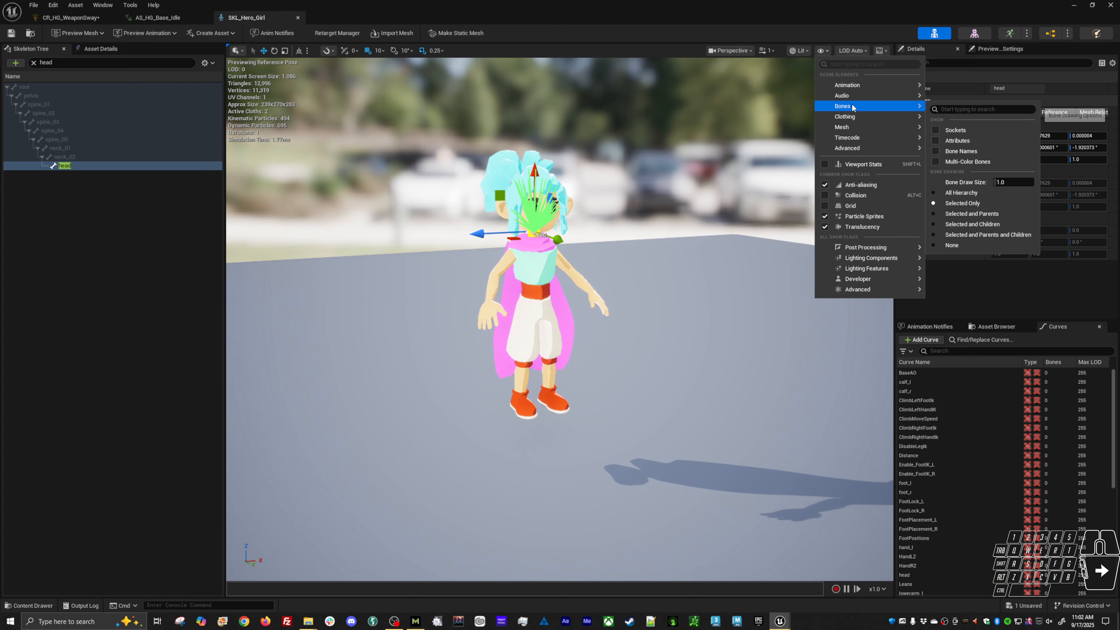
left_click(952, 244)
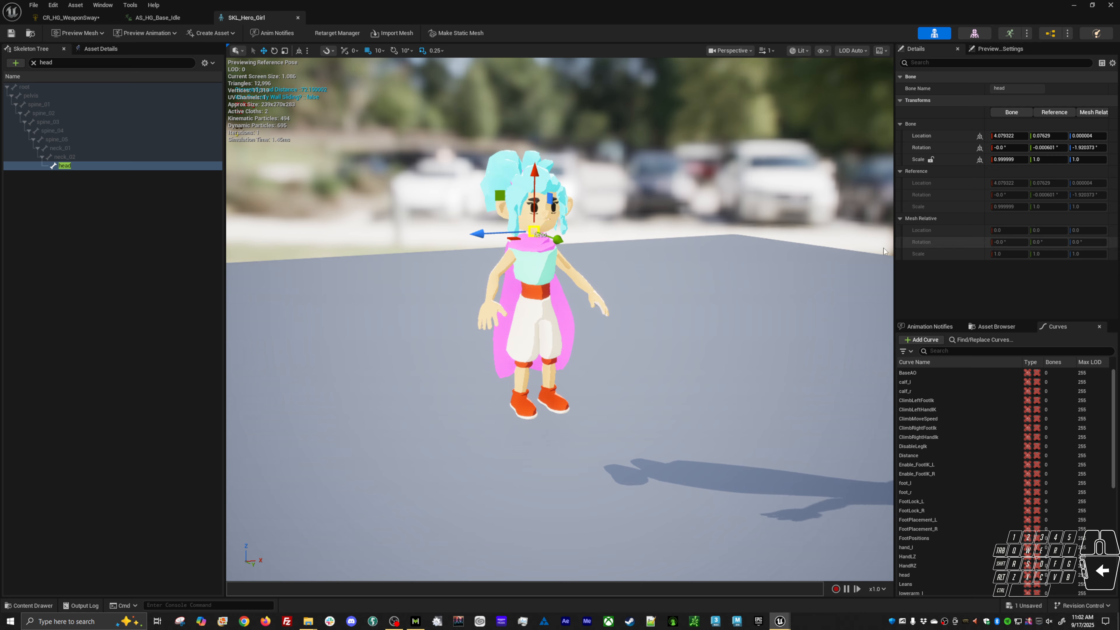
left_click_drag(578, 207, 578, 206, "alt")
scroll(578, 207, "up", 5)
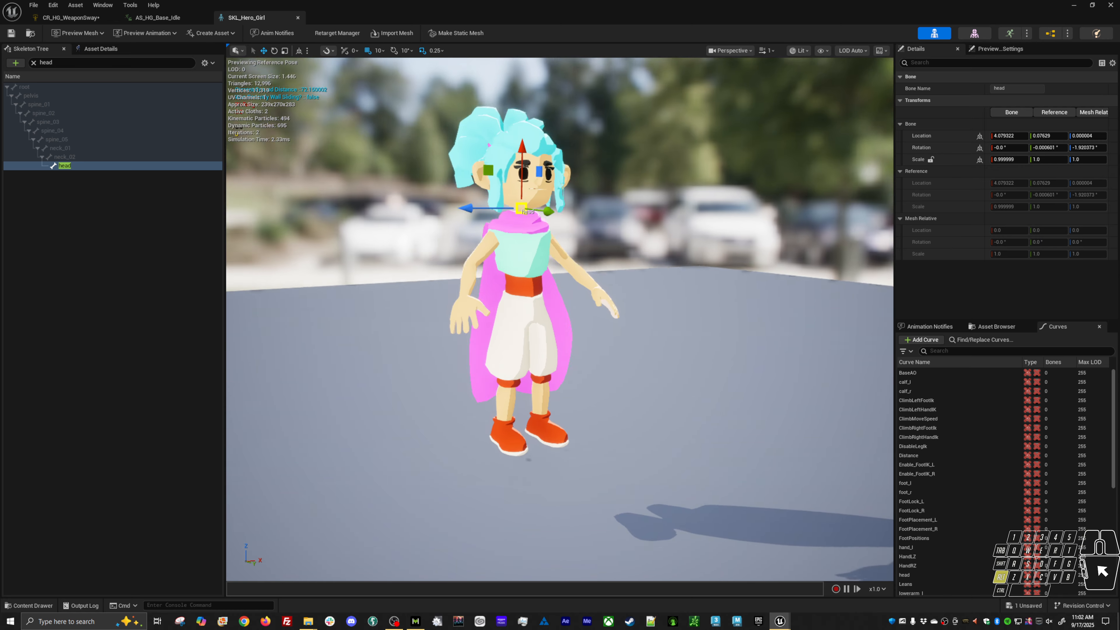
middle_click_drag(578, 207, 611, 351, "alt")
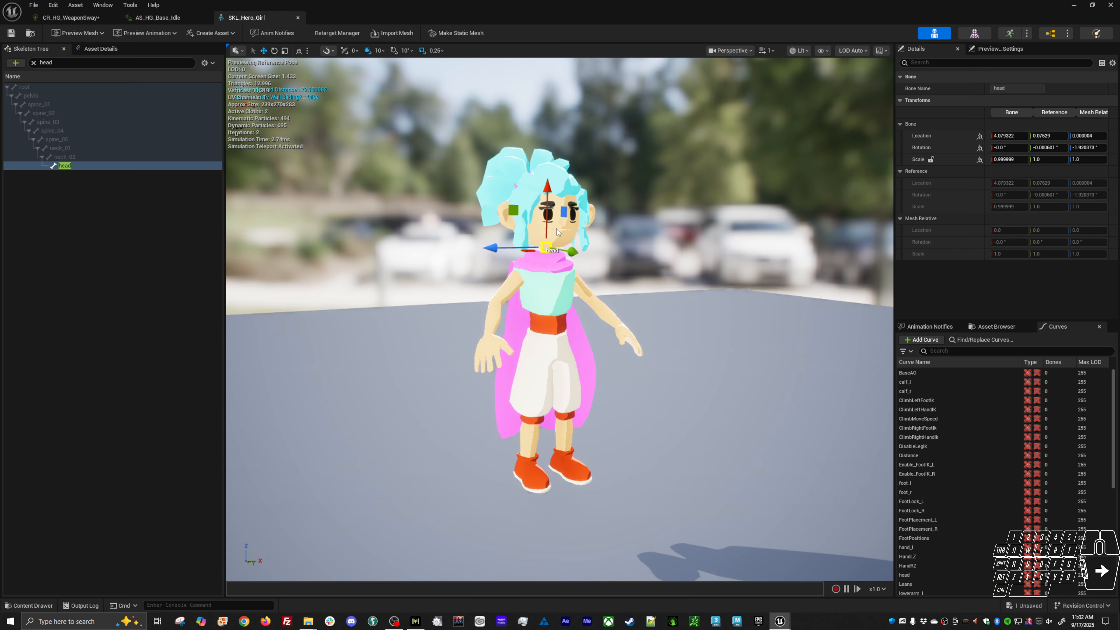
- Return to CR_HG_WeaponSway, try a Driver Axis X of -1.0 on the new Spherical Pose Reader, and inspect the axis line
left_click(70, 18)
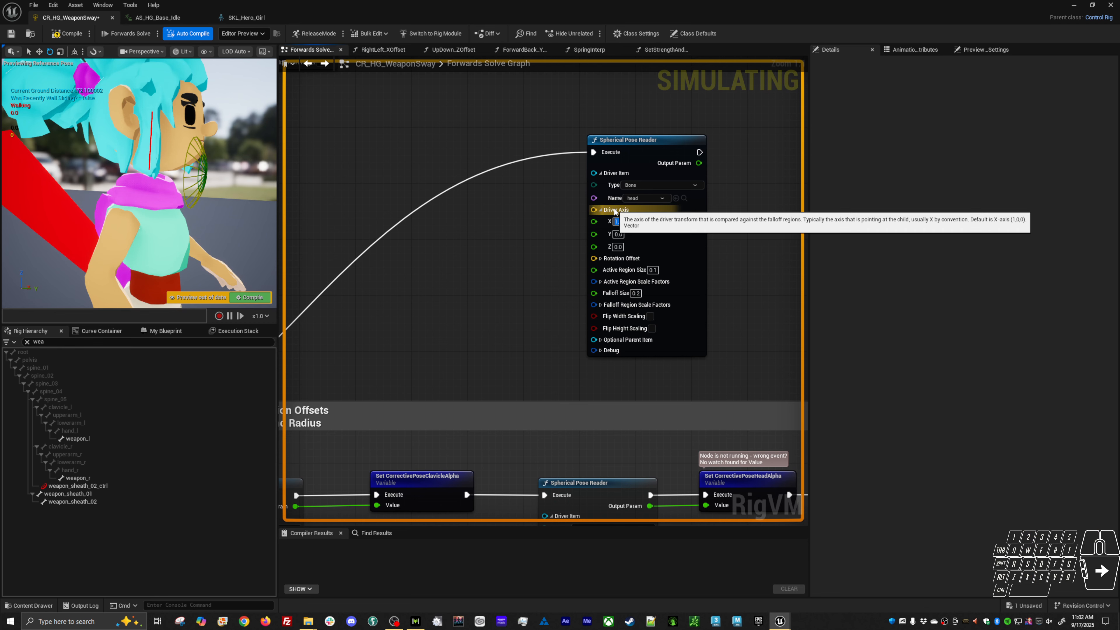
left_click_drag(198, 177, 110, 184, "alt")
left_click_drag(209, 213, 247, 214, "alt")
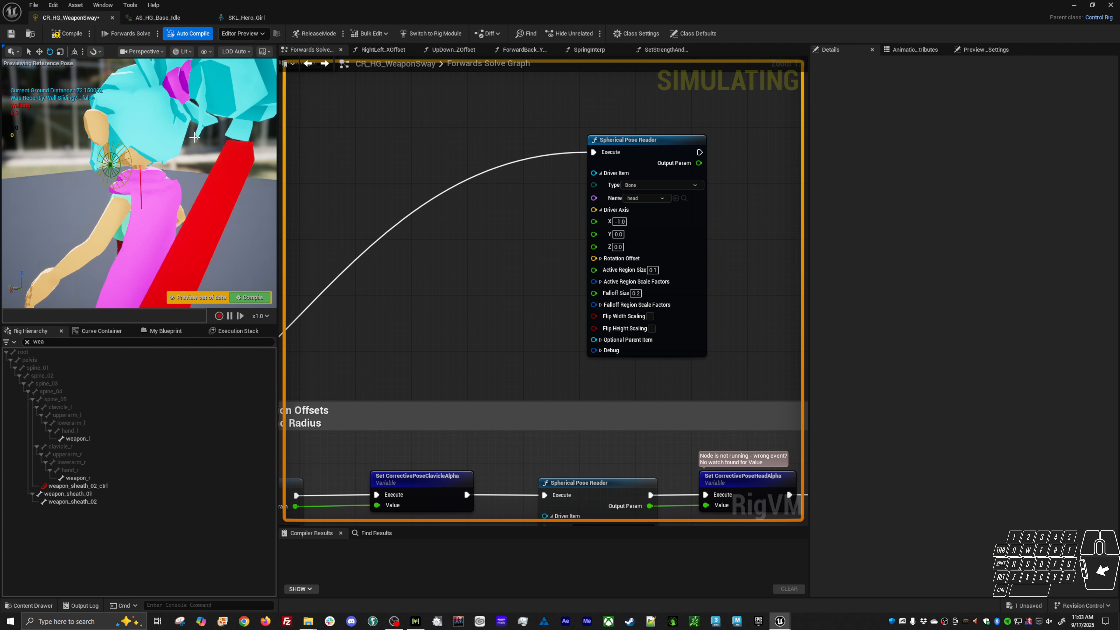
left_click_drag(206, 143, 242, 143, "alt")
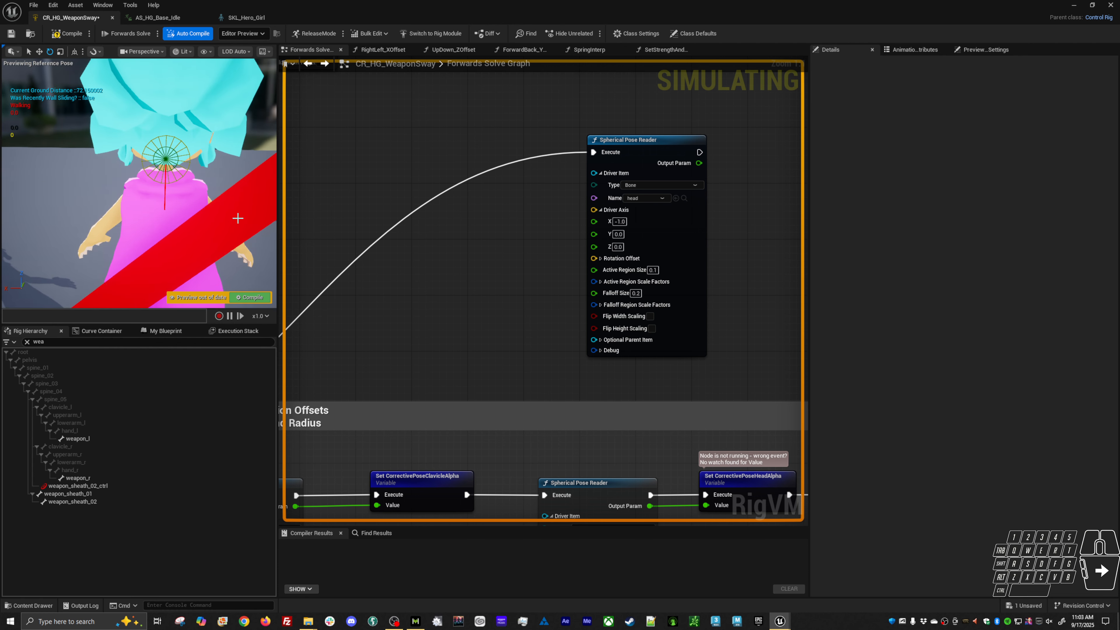
mouse_move(238, 218)
left_mouse_down("alt")
mouse_move(212, 218)
mouse_move(236, 218)
left_mouse_up("alt")
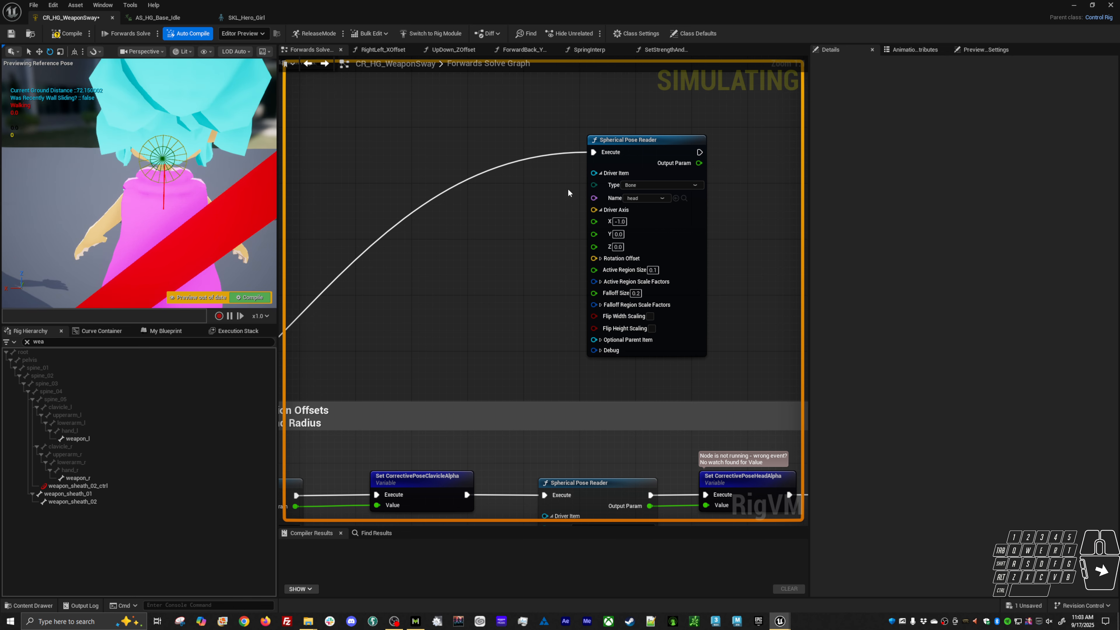
- Check the direction of the head bone's sideways local axis in the SKL_Hero_Girl skeleton
left_click(626, 222)
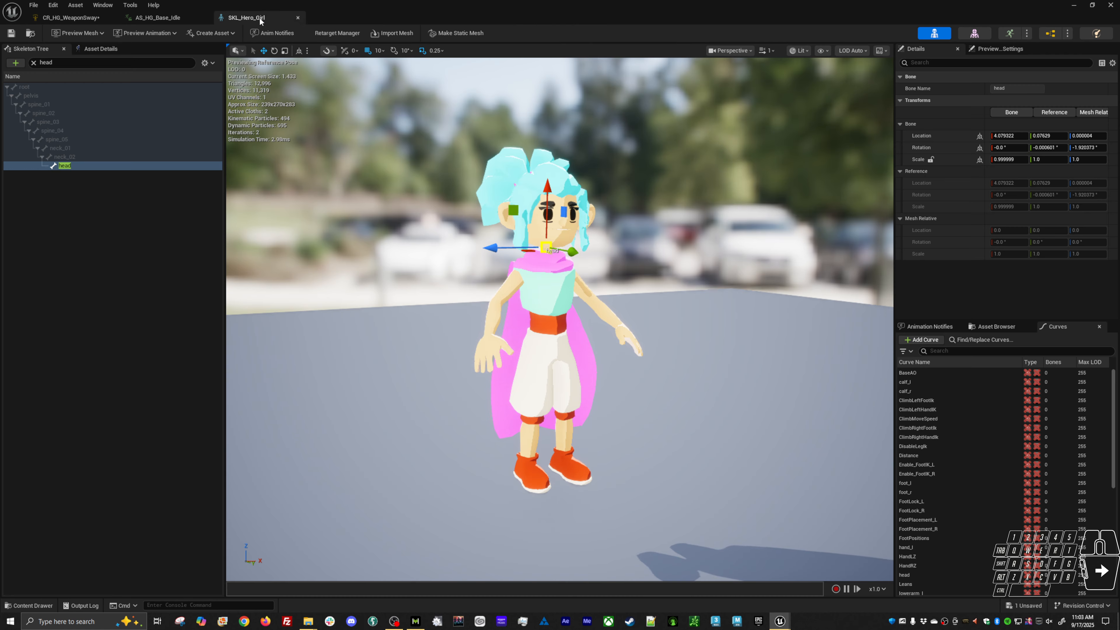
left_click(246, 17)
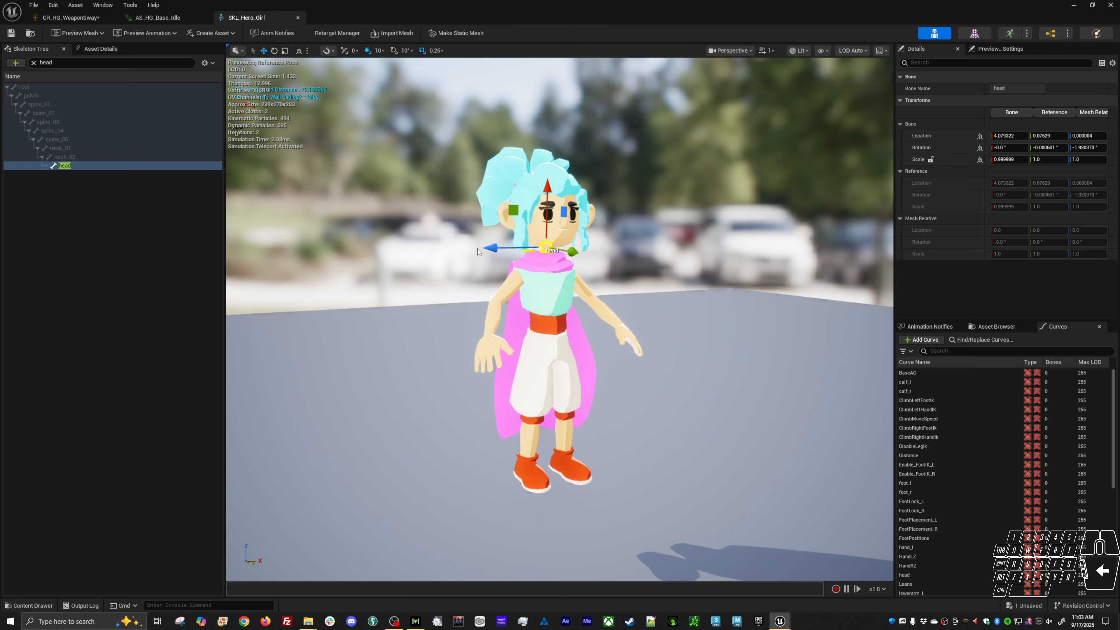
left_click_drag(555, 267, 560, 243, "alt")
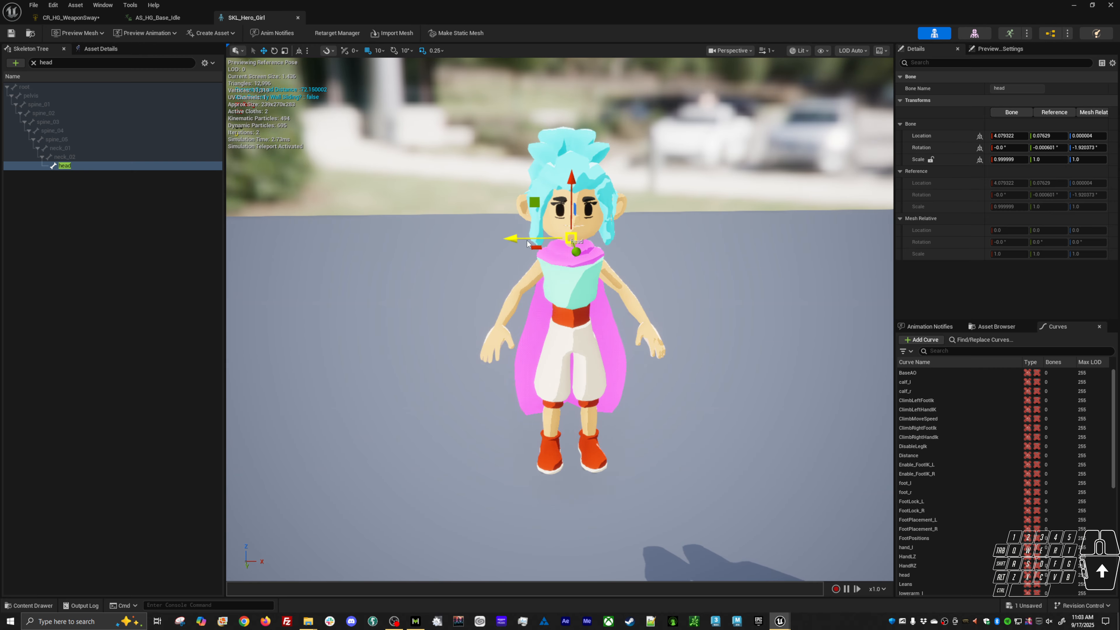
- Back in CR_HG_WeaponSway, set the new reader's Driver Axis X to 0.0 and Z to 1.0, and inspect the axis line
left_click(66, 17)
left_click(619, 221)
type("0")
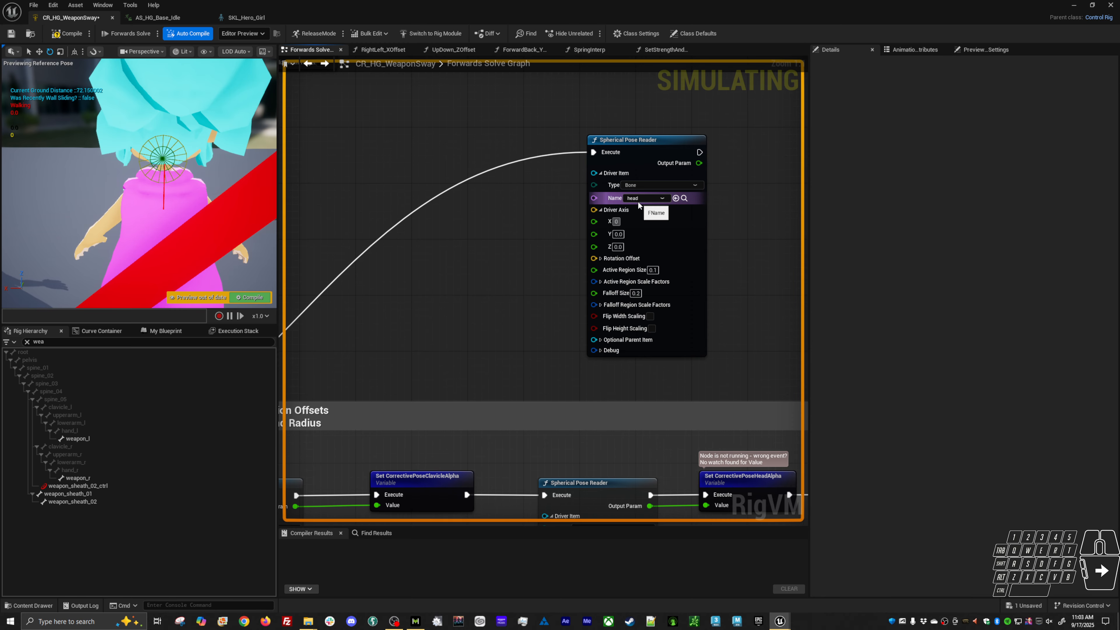
key("Return")
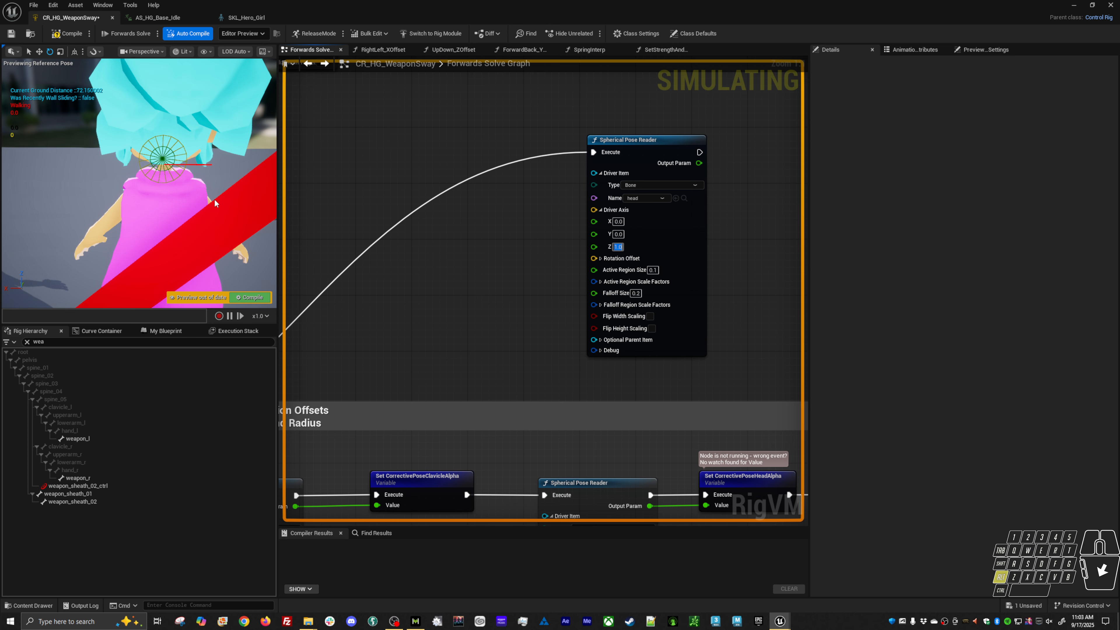
left_click_drag(214, 201, 73, 199, "alt")
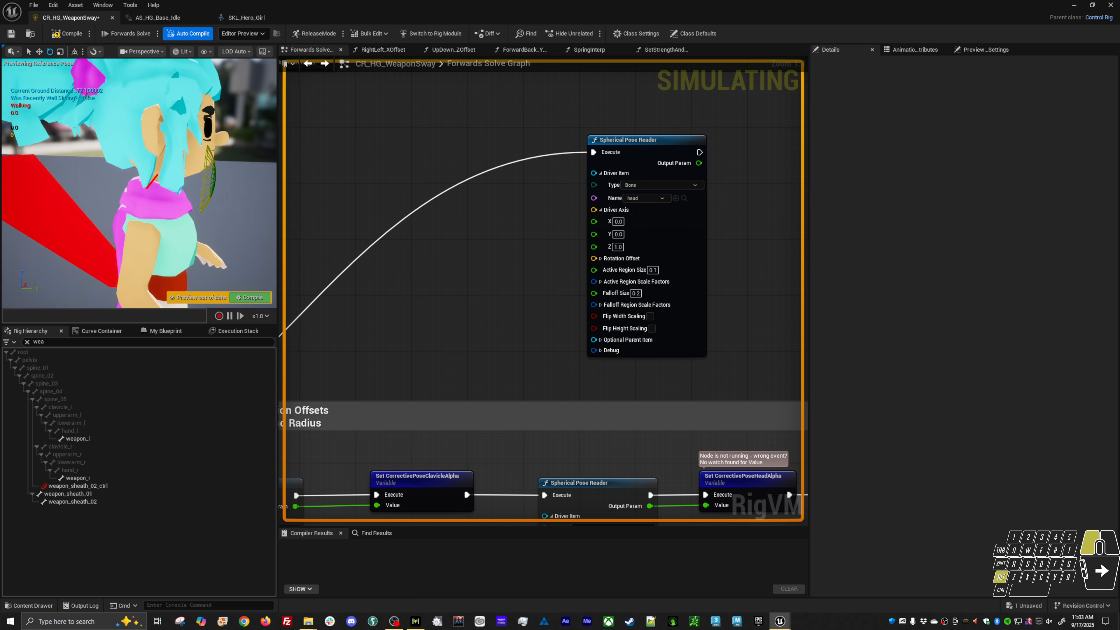
left_click_drag(167, 171, 183, 196, "alt")
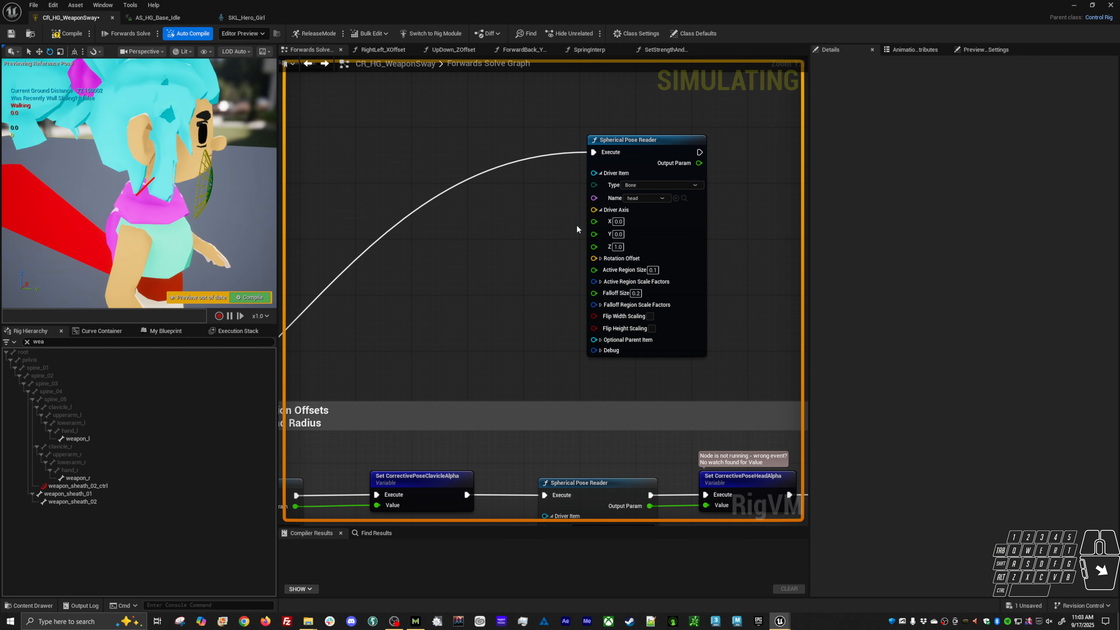
- Set the new reader's Driver Axis Z to 0.0 and Y to 1.0, and inspect the axis line against the region
left_click(619, 247)
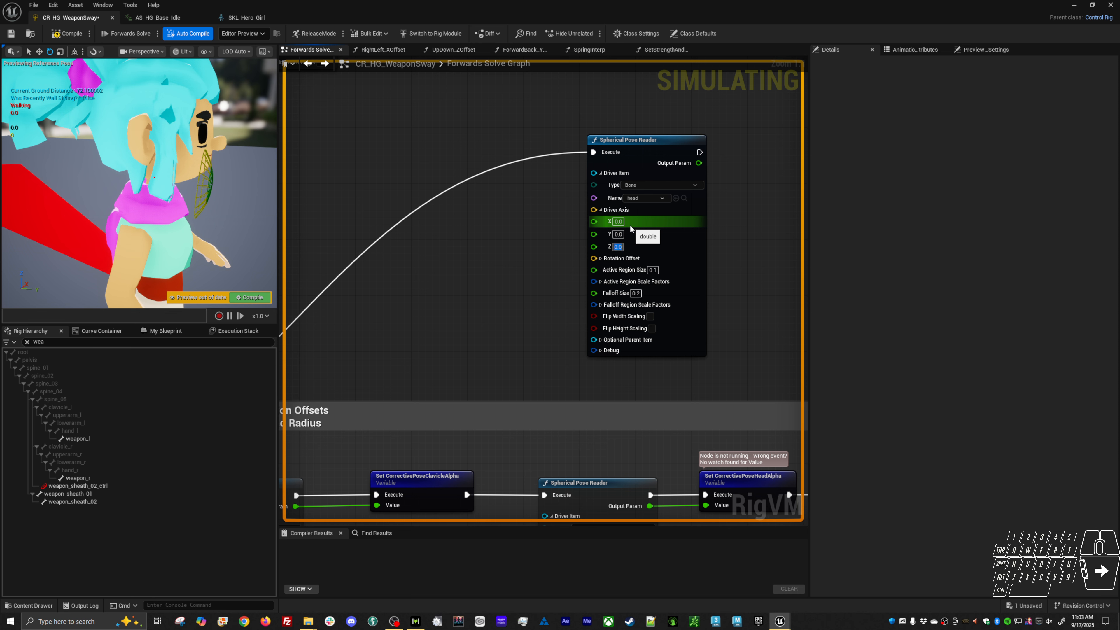
left_click(621, 232)
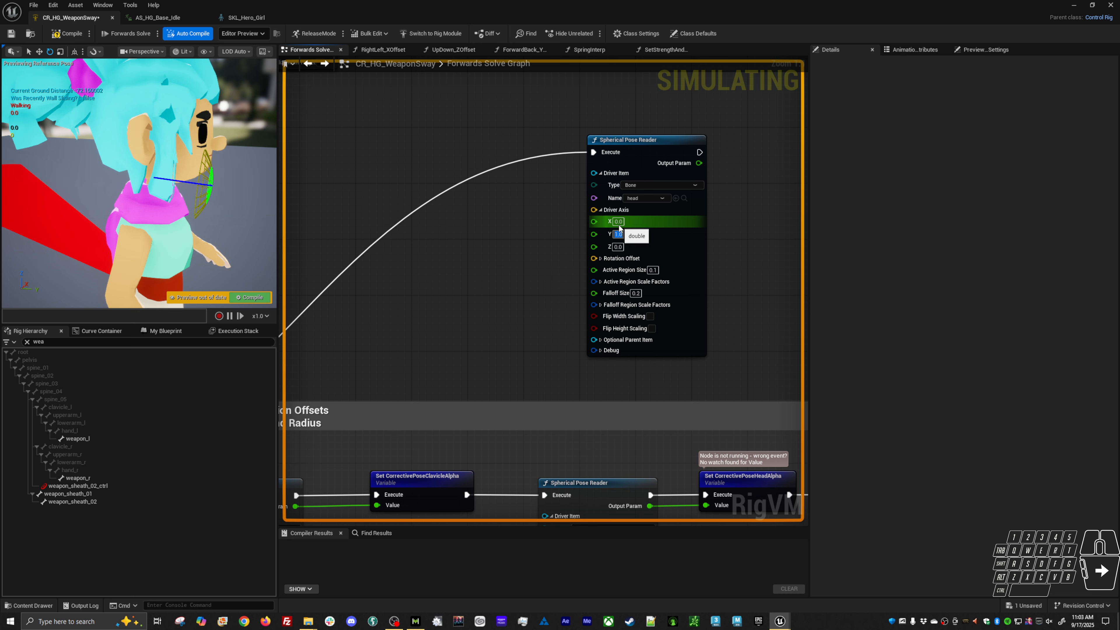
left_click_drag(220, 252, 199, 236, "alt")
left_click_drag(221, 176, 238, 175, "alt")
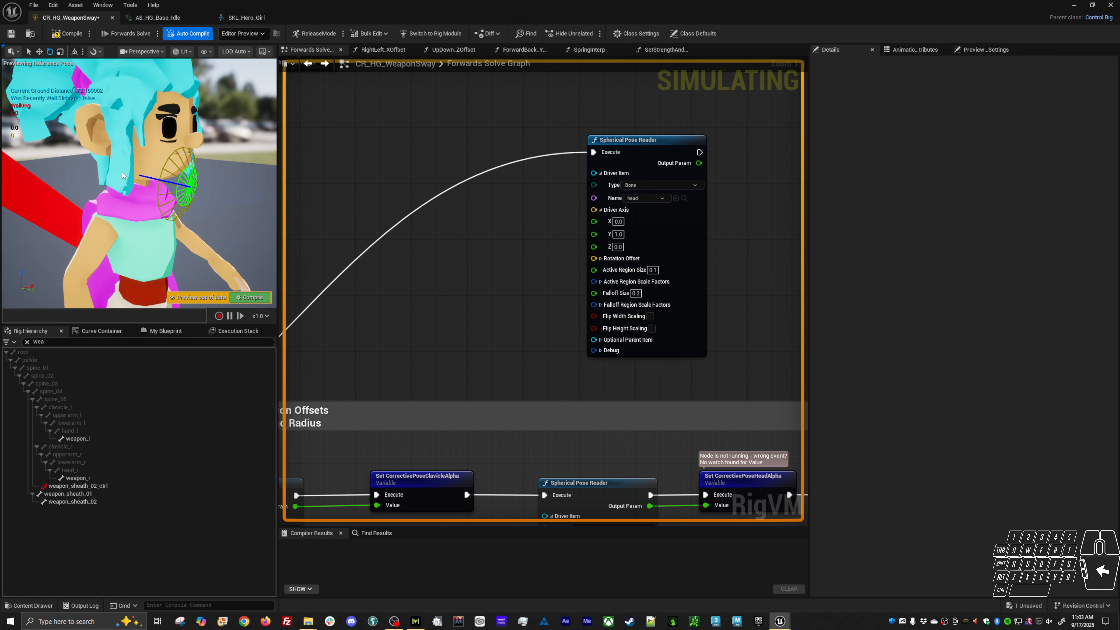
- Expand the new reader's Rotation Offset, set its X to 0.0, and inspect the region around the head
left_click(601, 259)
left_click(626, 270)
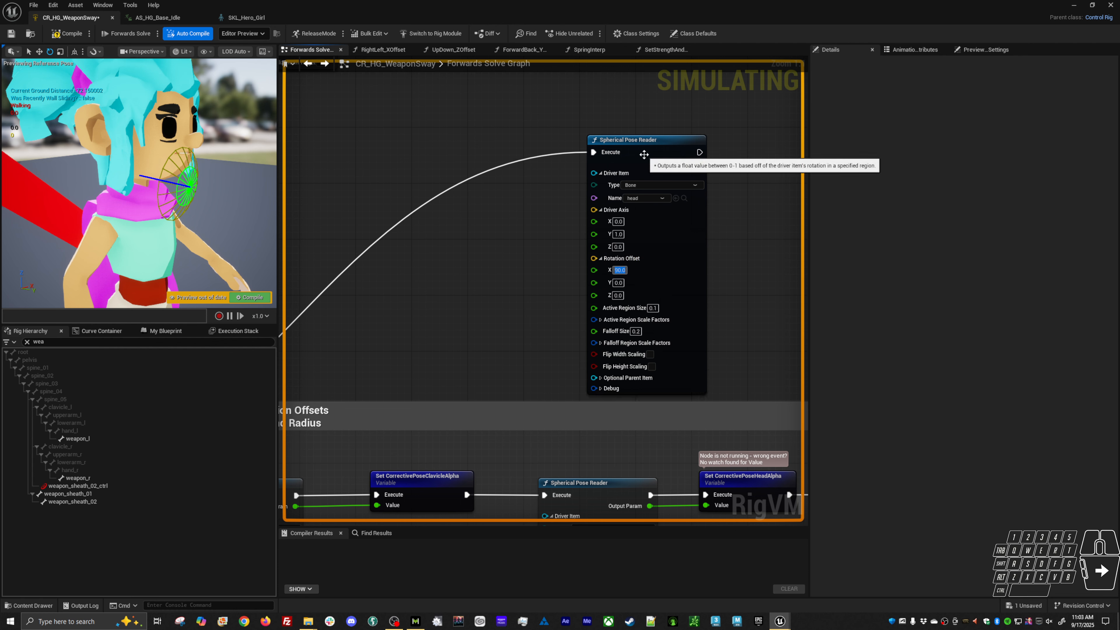
type("0")
key("Return")
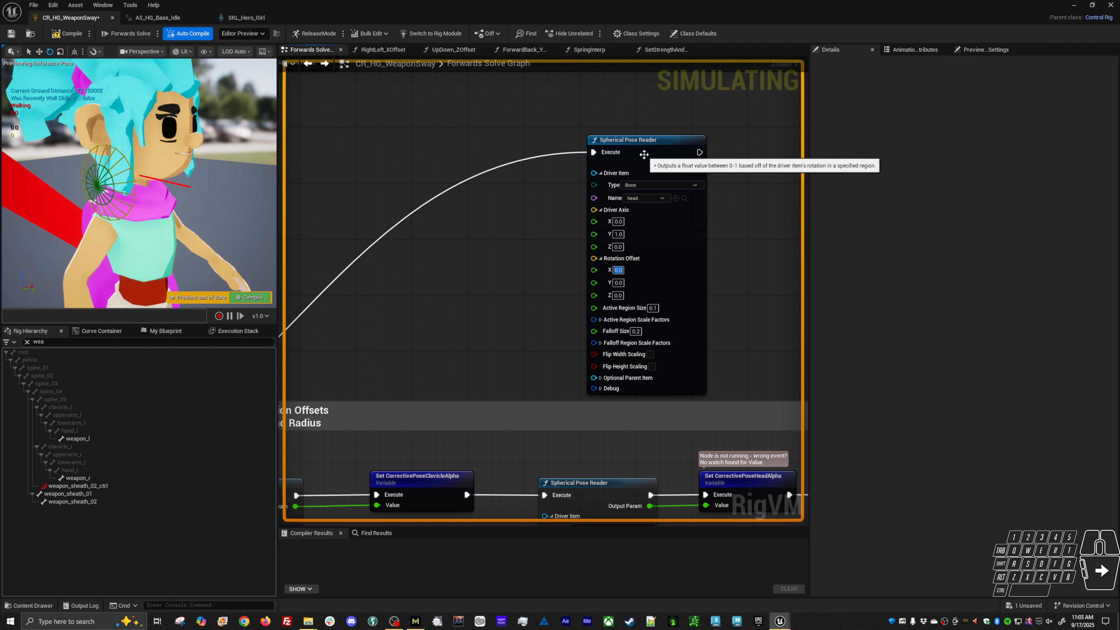
left_click_drag(242, 220, 132, 220, "alt")
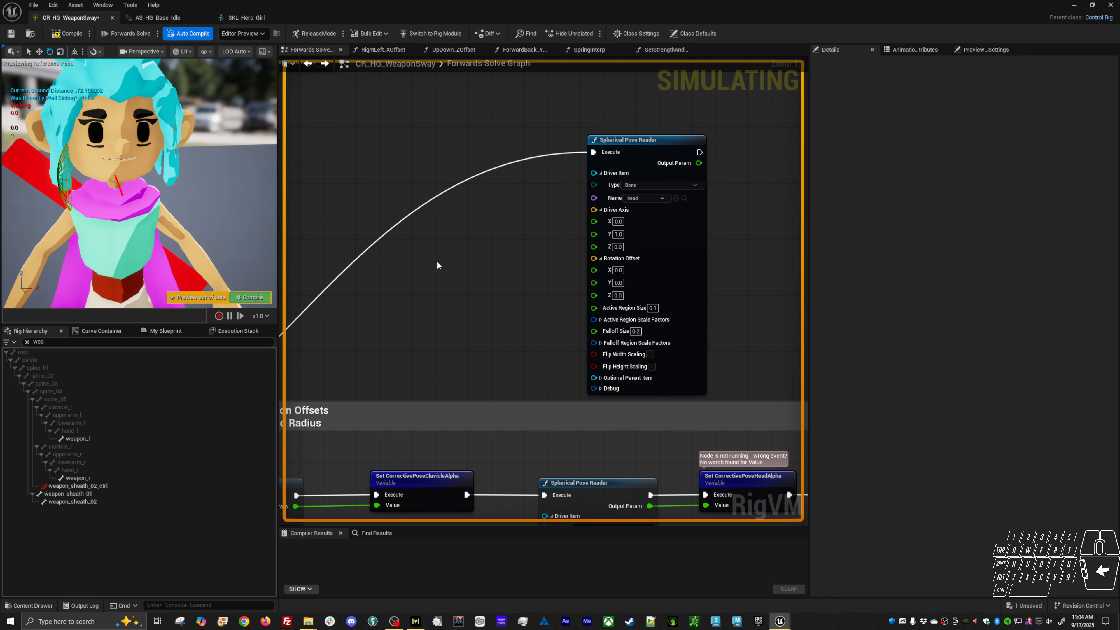
left_click_drag(217, 233, 273, 232, "alt")
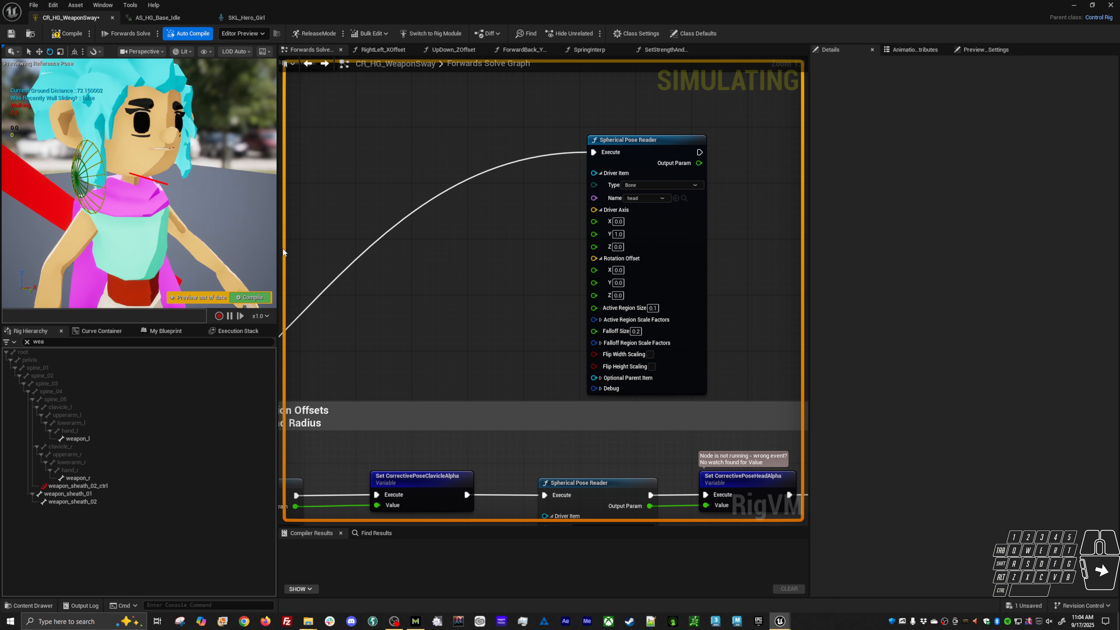
- Try a Rotation Offset Y of 90.0 on the new reader and view the region's placement
left_click(622, 270)
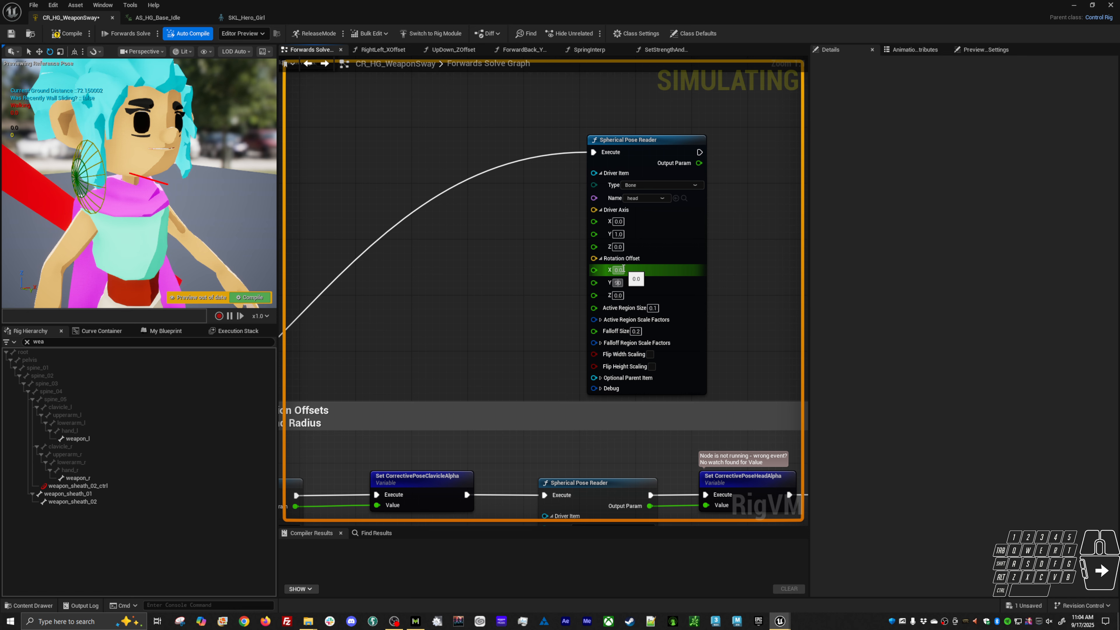
key("Return")
left_click_drag(201, 243, 176, 218, "alt")
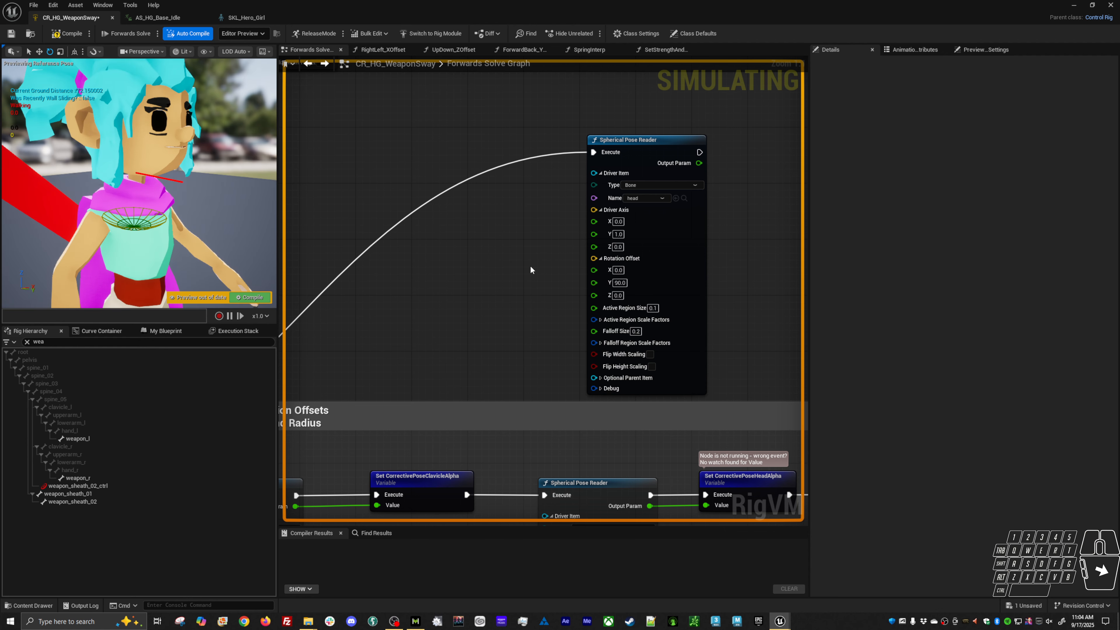
- Set the new reader's Rotation Offset Z to 90.0 and Y to 10.0
left_click(617, 296)
key("Return")
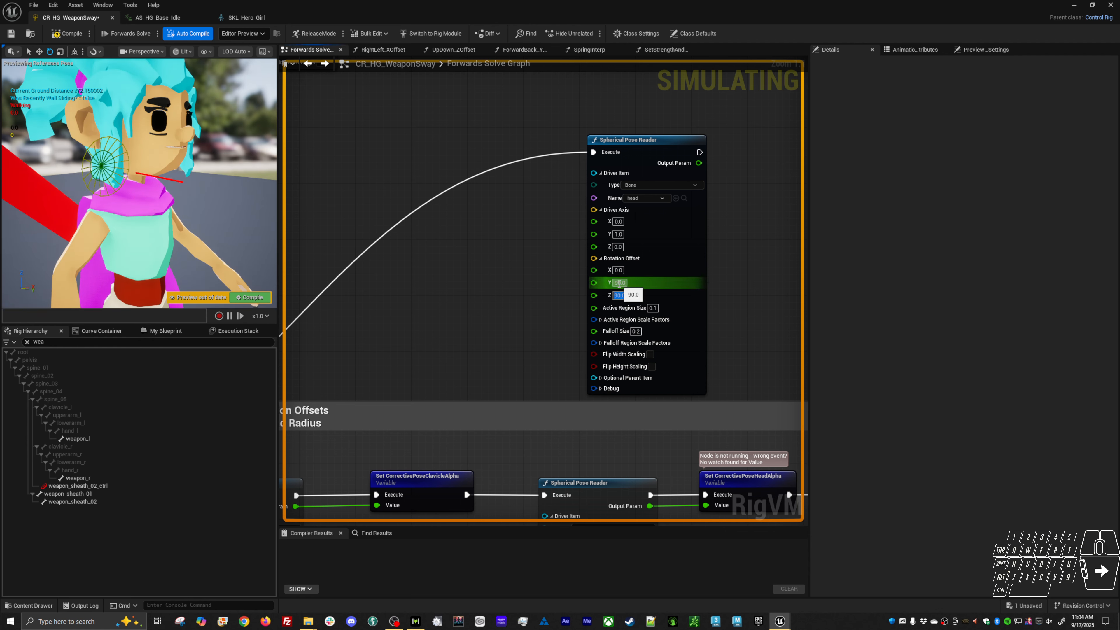
key("Return")
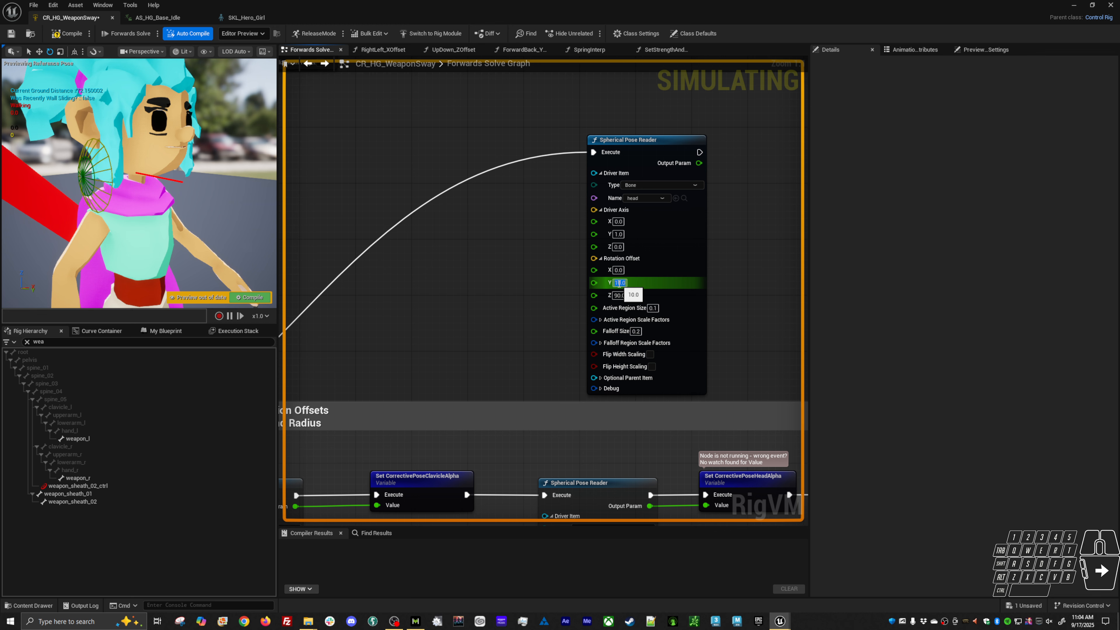
- Set the new reader's Rotation Offset Y and Z to 0.0 and inspect the region around the head
left_click_drag(261, 234, 190, 228, "alt")
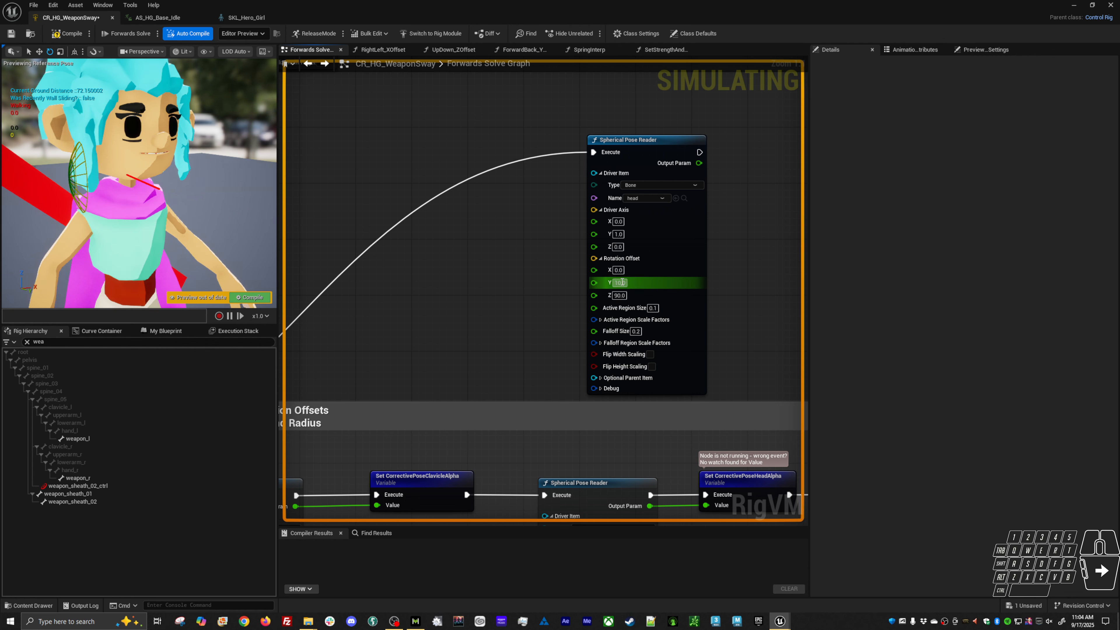
left_click(622, 283)
type("0")
key("Return")
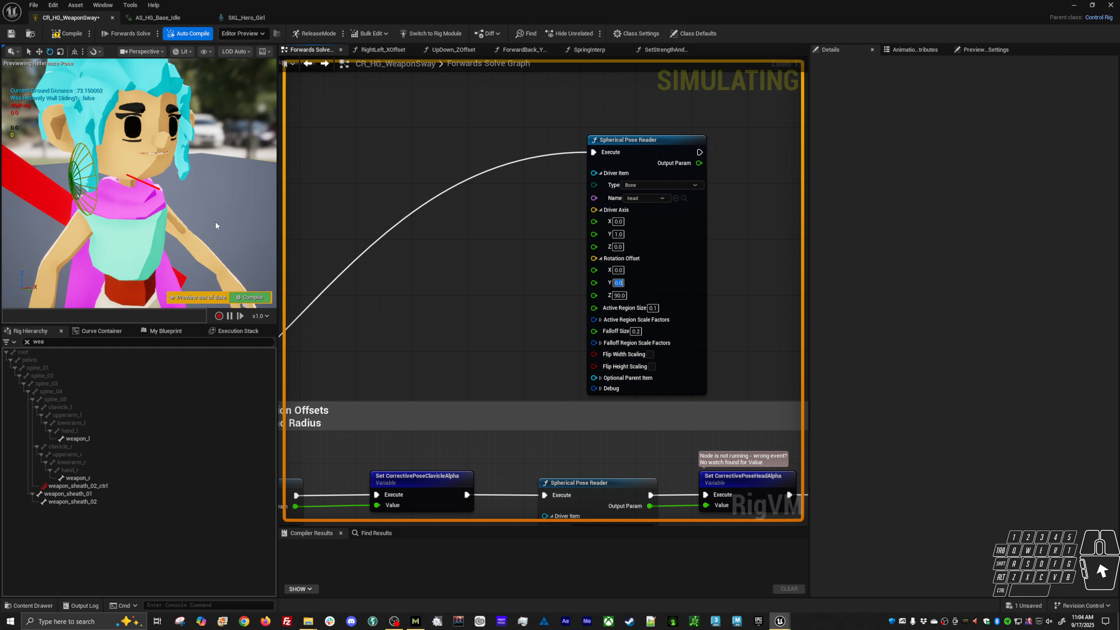
left_click_drag(215, 226, 261, 224, "alt")
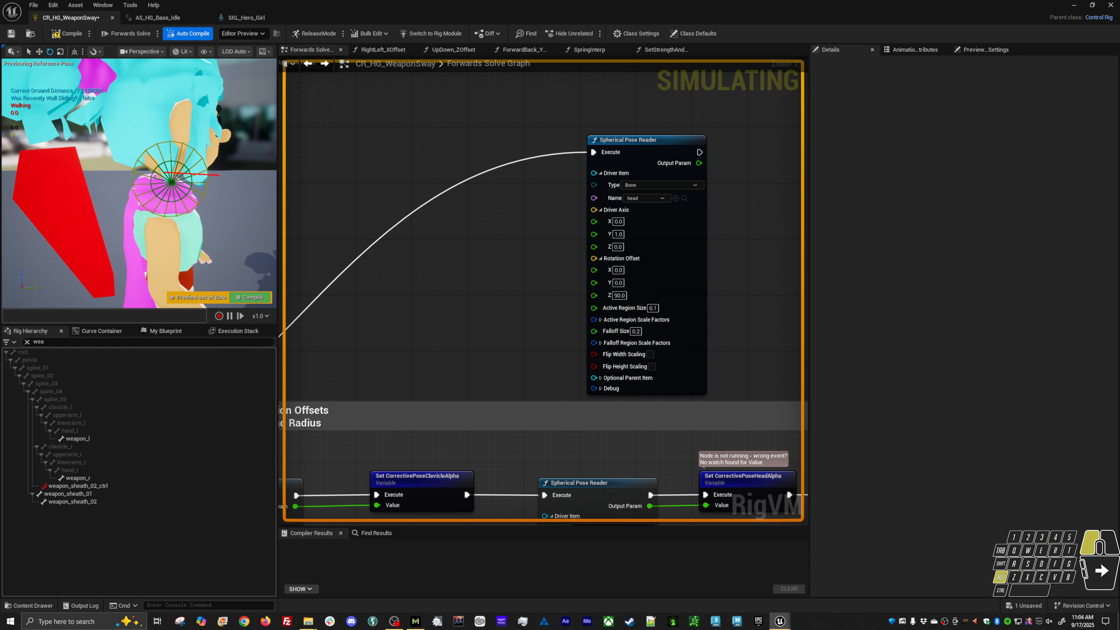
left_click(619, 296)
type("0")
key("Return")
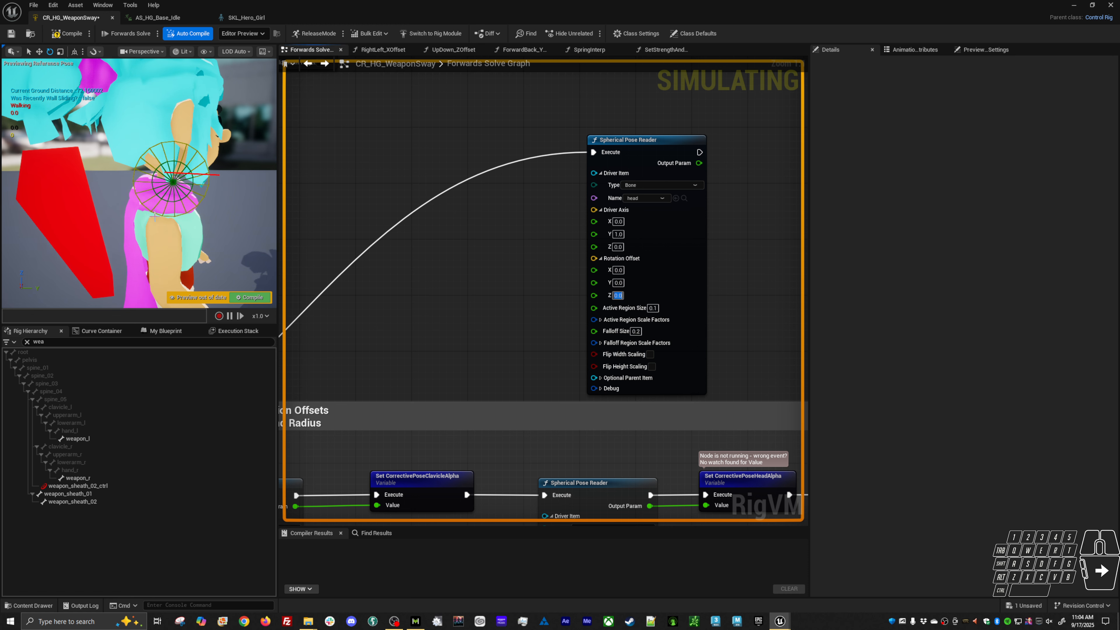
mouse_move(210, 220)
left_mouse_down("alt")
mouse_move(143, 223)
mouse_move(209, 221)
mouse_move(203, 230)
left_mouse_up("alt")
- Try Rotation Offset Z values of 15.0 and -15.0 on the new reader, then restore Z to 0.0
left_click(619, 295)
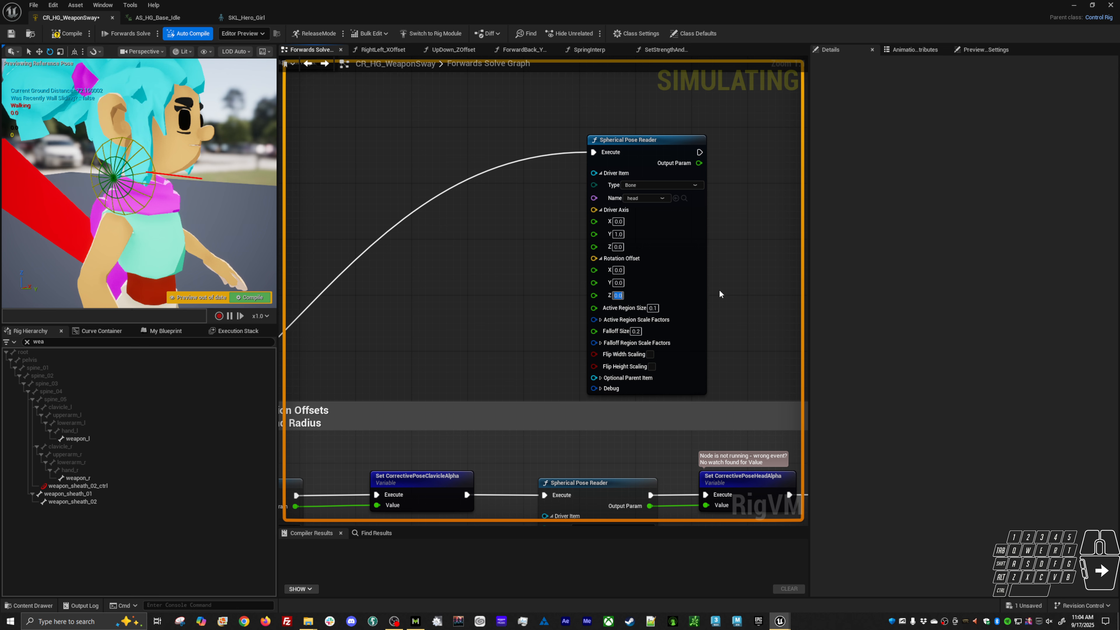
key("Return")
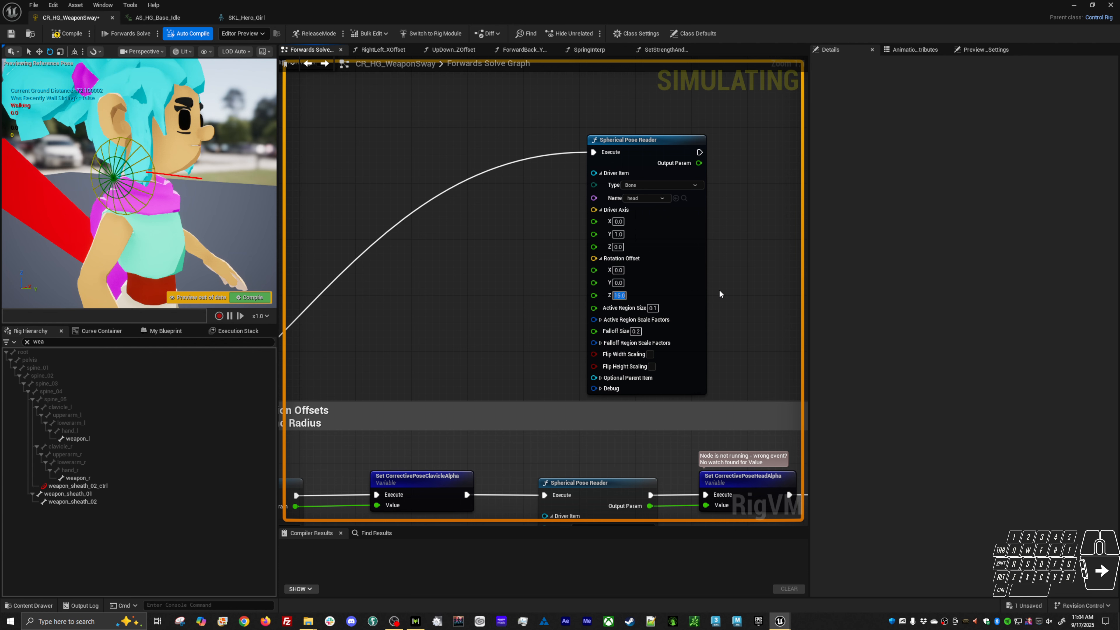
type("-15")
key("Return")
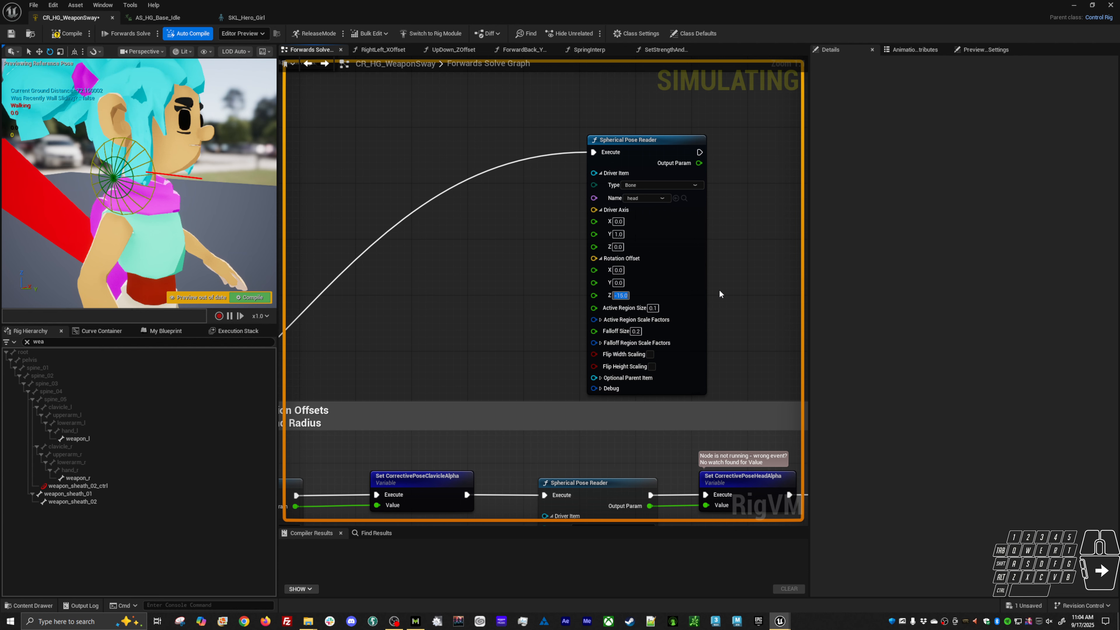
type("15")
key("Return")
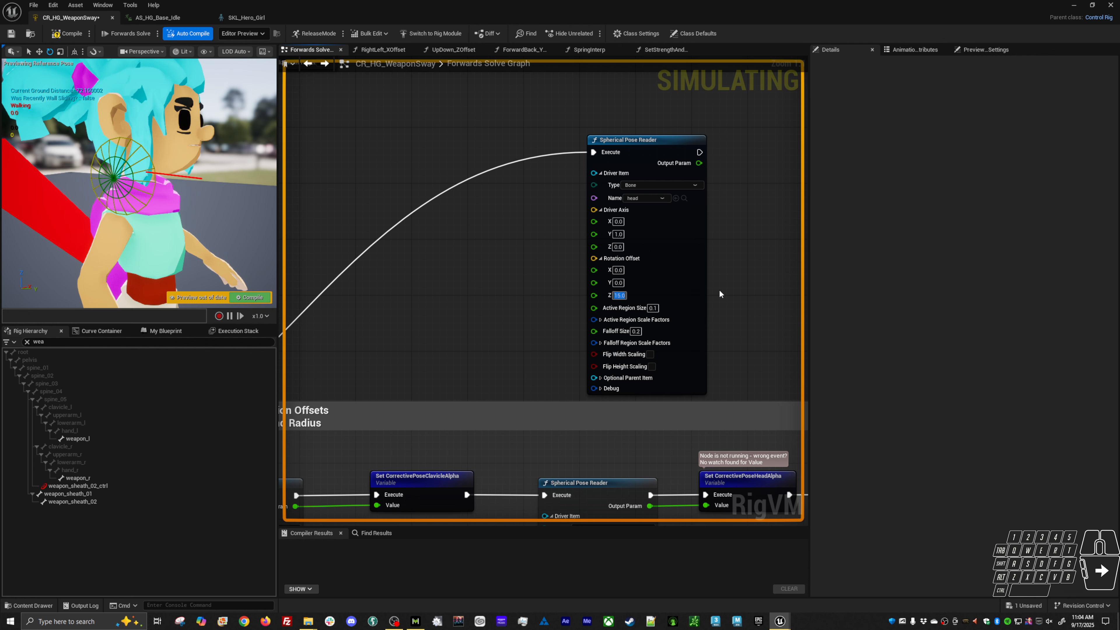
type("0")
key("Return")
left_click_drag(235, 243, 269, 243, "alt")
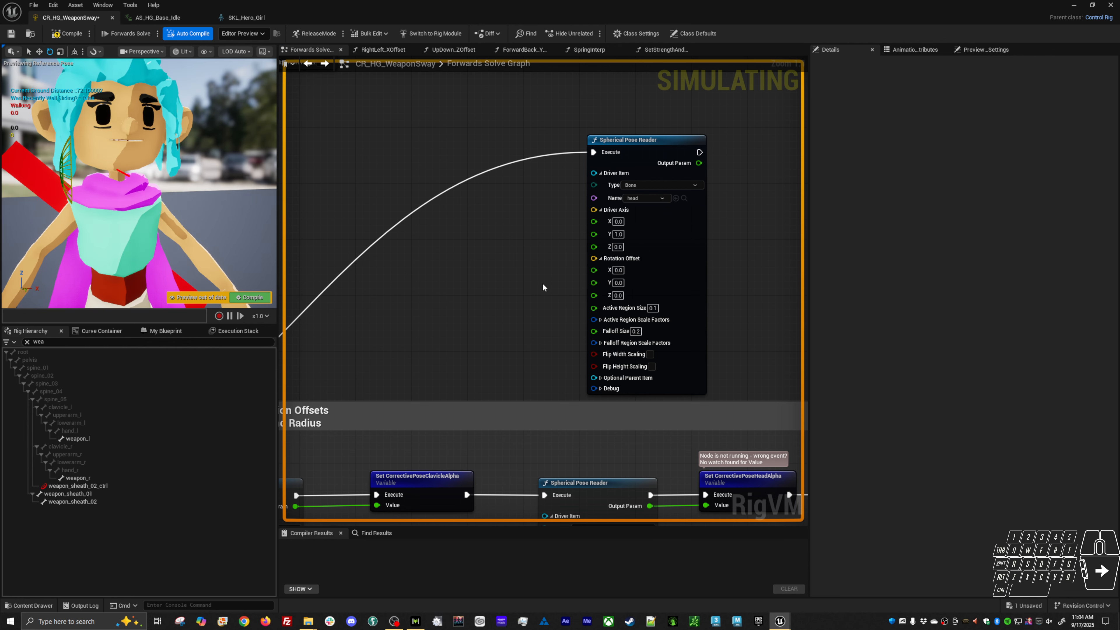
left_click_drag(199, 247, 264, 246, "alt")
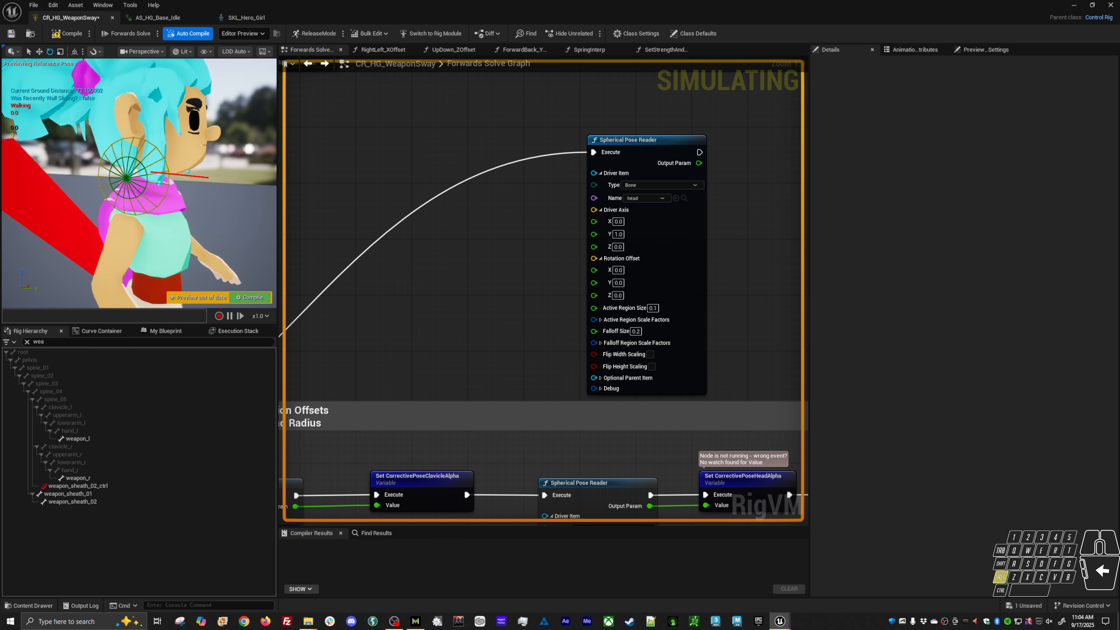
- Set the debug object to the PIE CR_HG_WeaponSway instance in BP_Base_PlayerHero and examine the reader region in the game preview
left_click(242, 33)
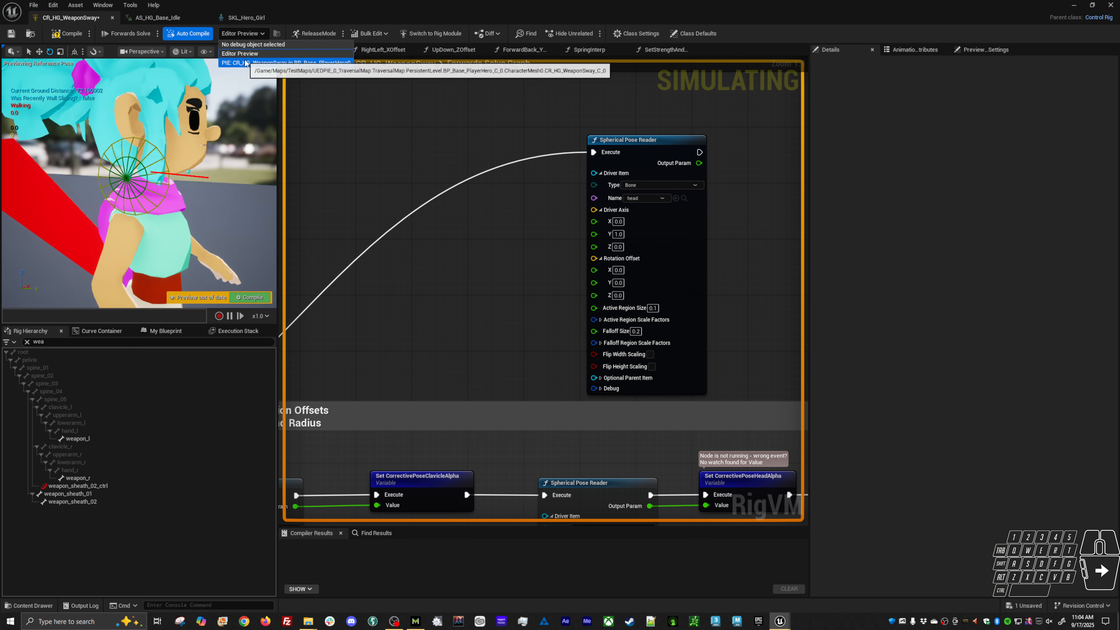
left_click(286, 70)
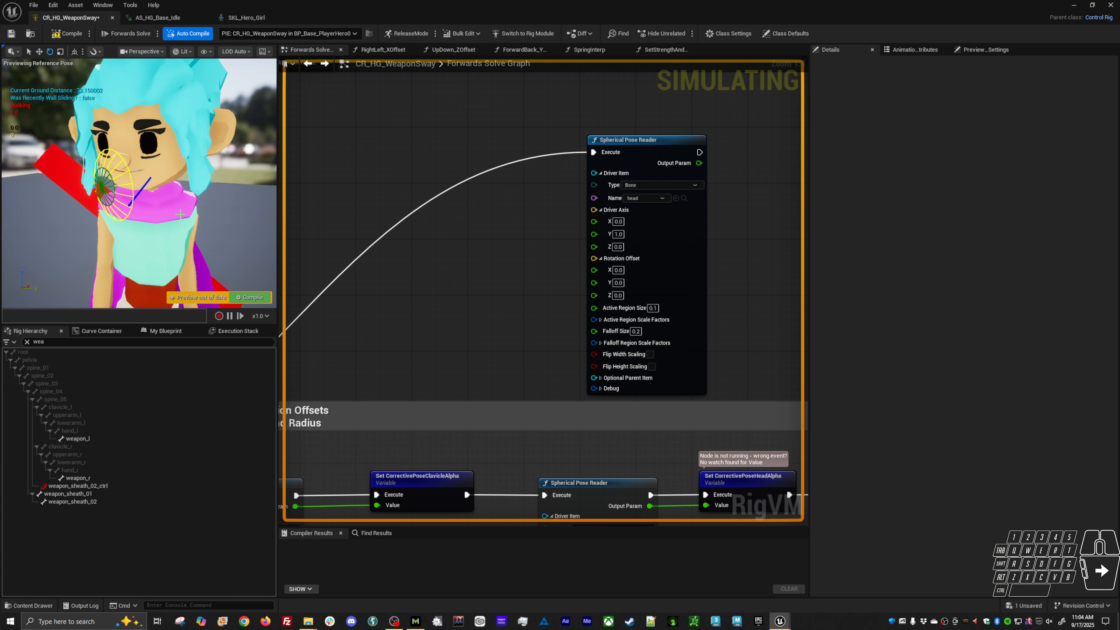
key("alt+Tab")
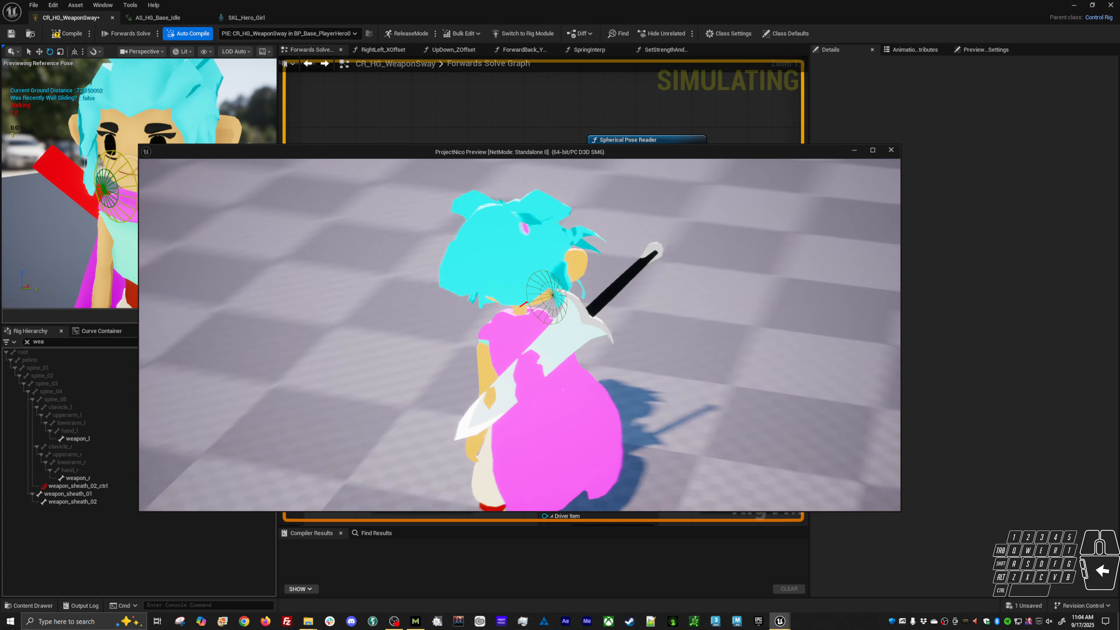
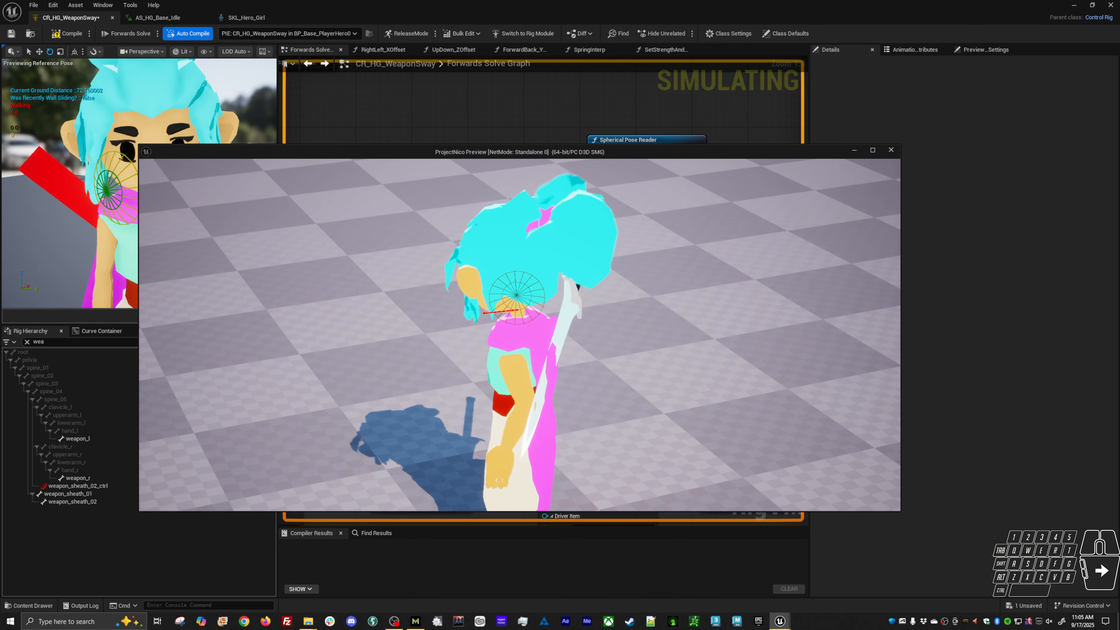
key("Escape")
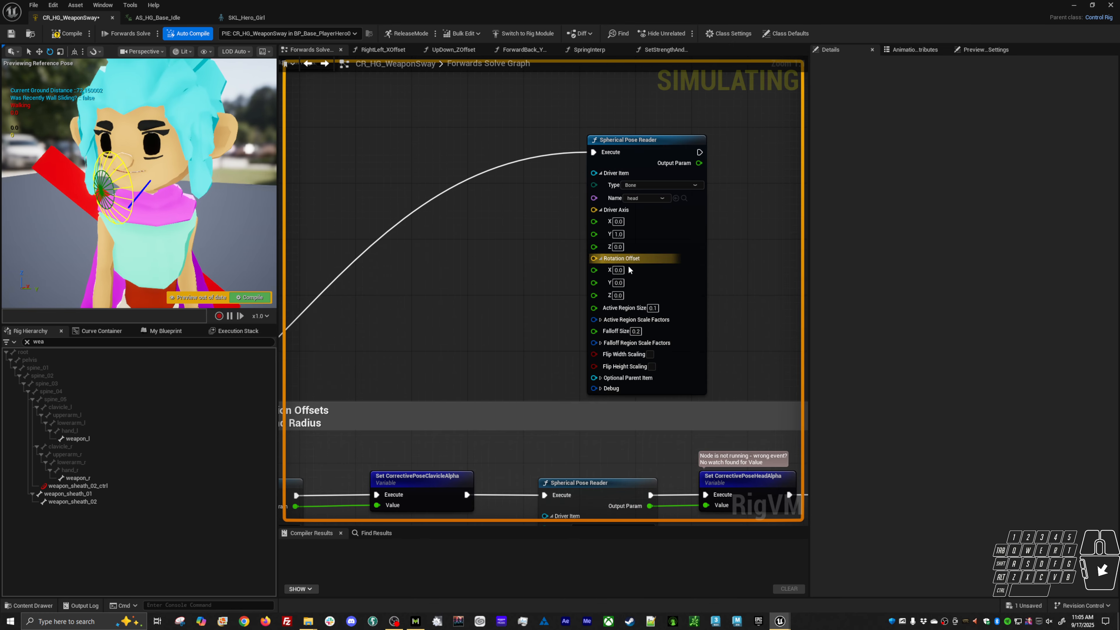
- Set the new reader's Falloff Size to 0.5 and check the falloff region in the game preview
right_click_drag(733, 307, 681, 250)
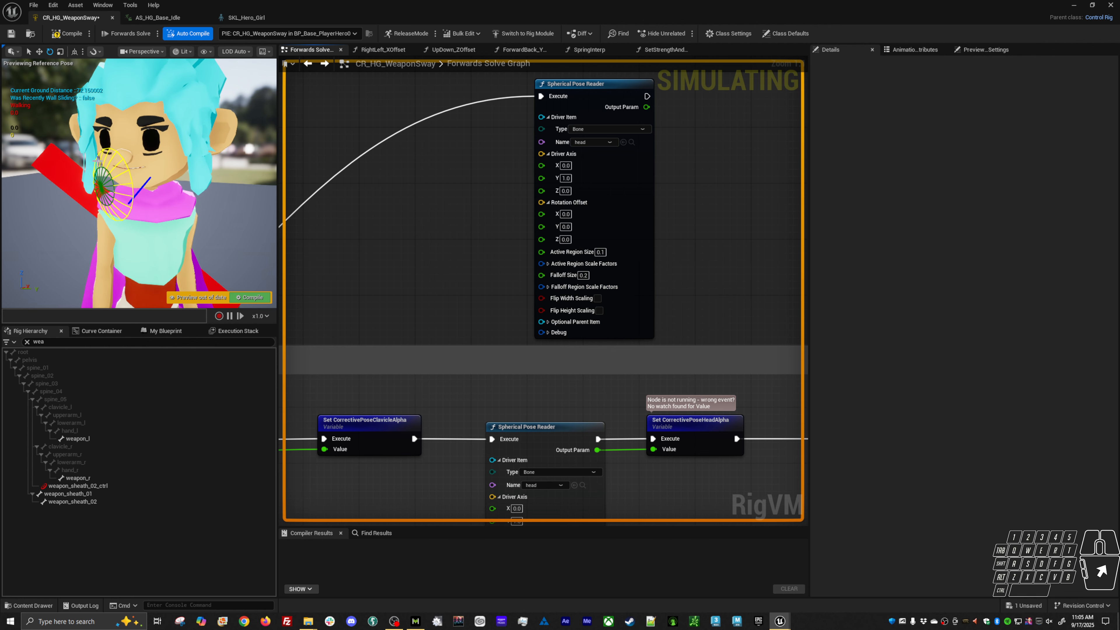
left_click(584, 275)
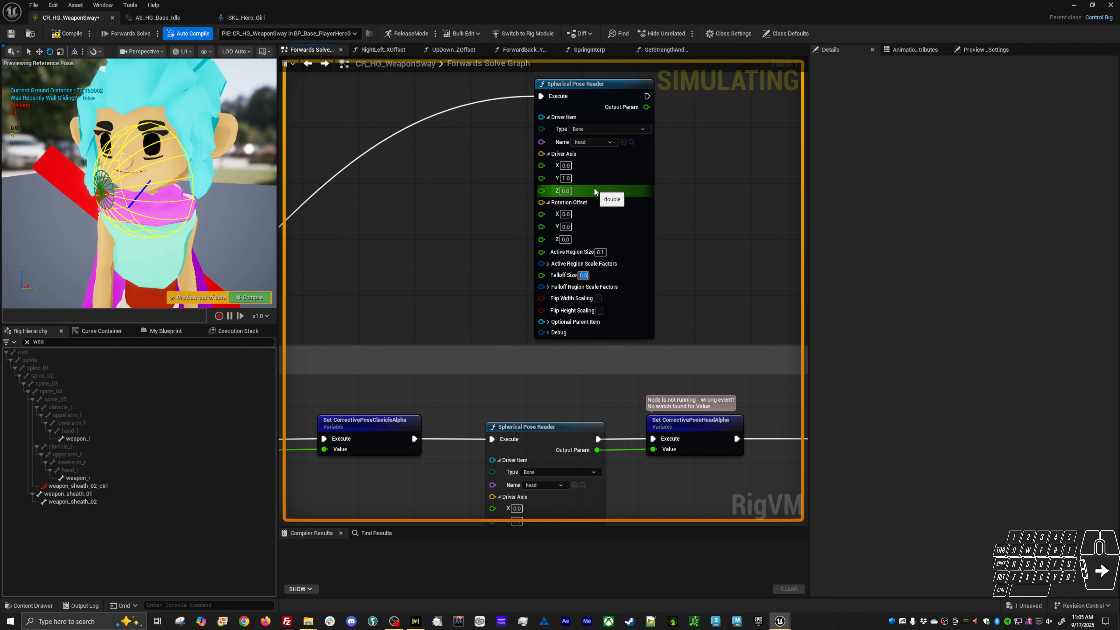
left_click_drag(176, 185, 190, 231, "alt")
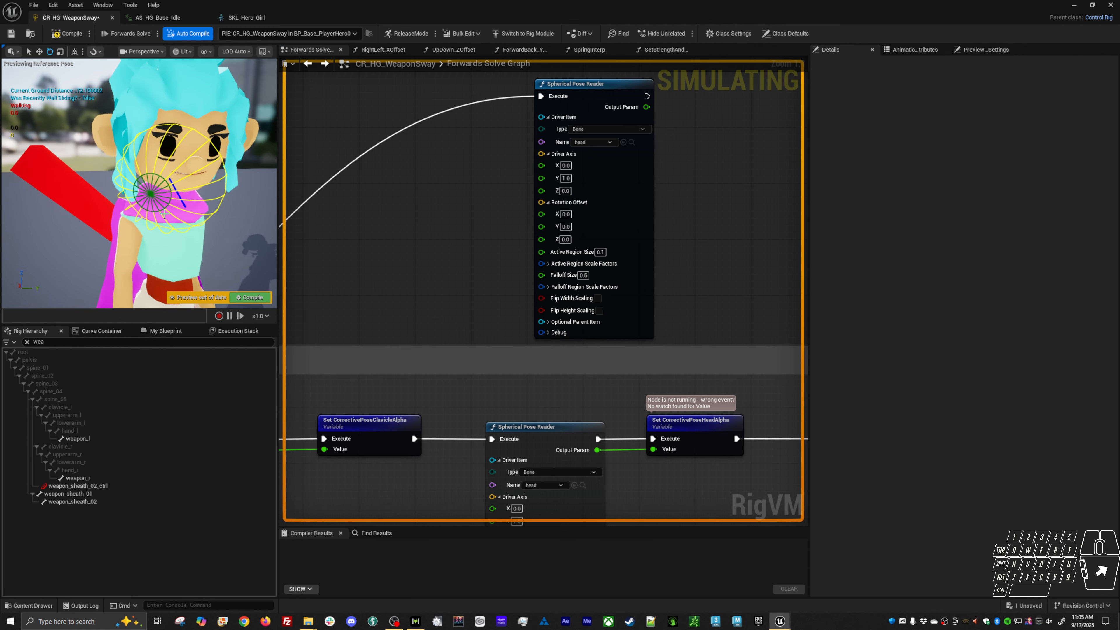
key("alt+Tab")
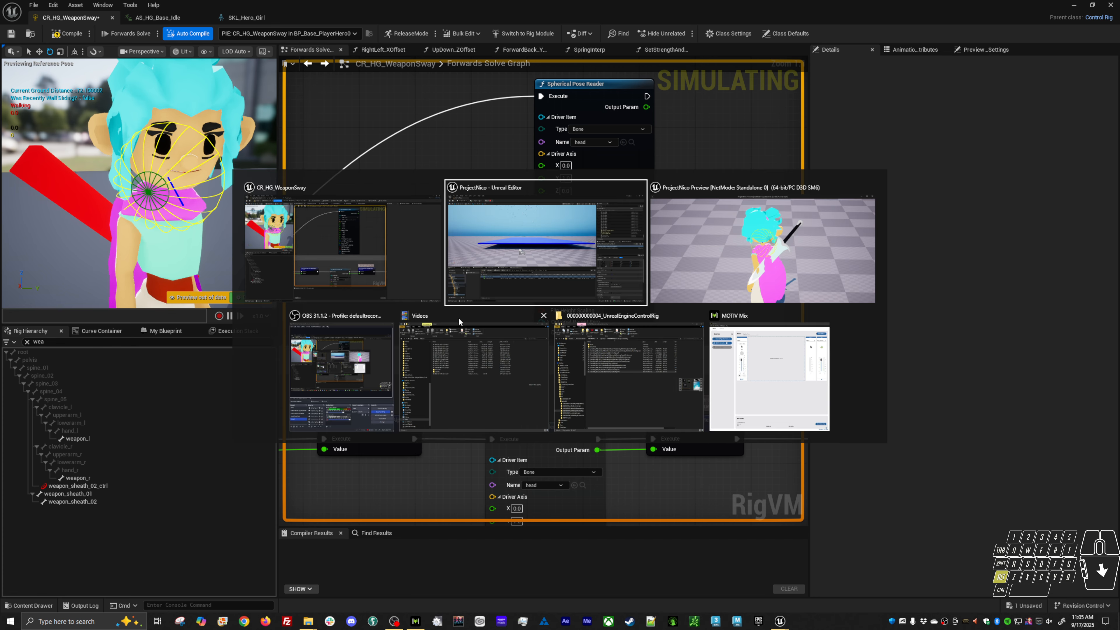
left_click(693, 268)
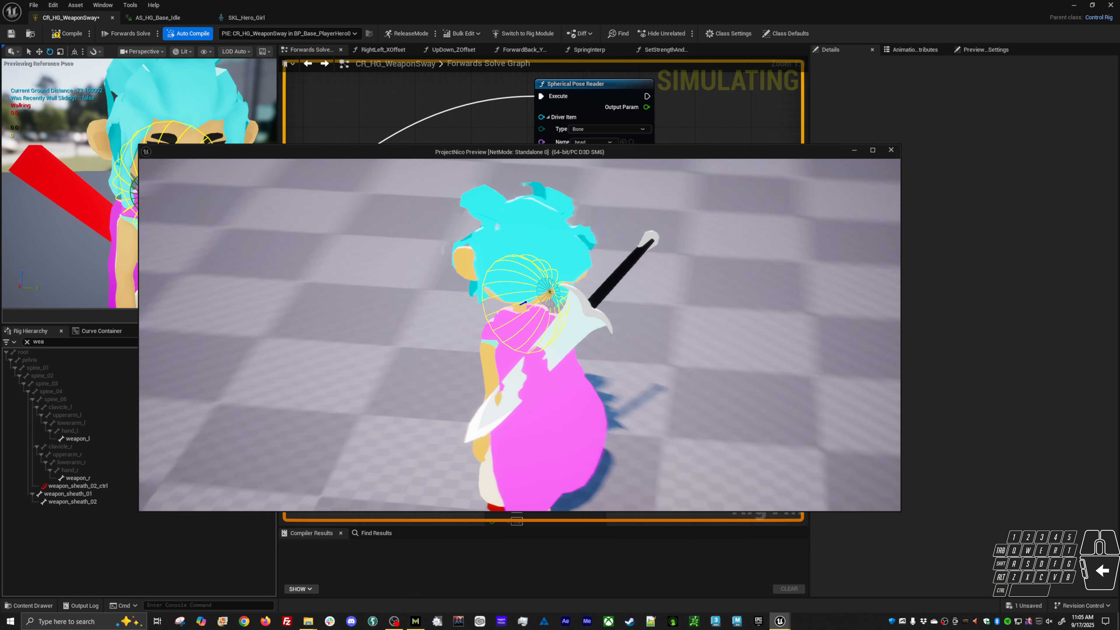
key("Escape")
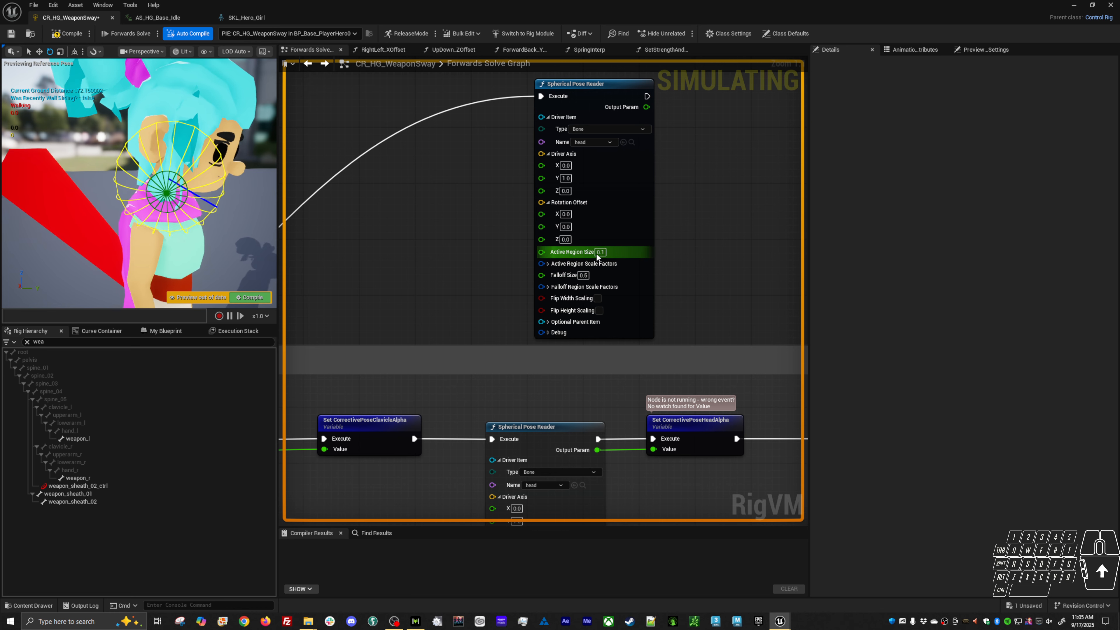
- Set the new reader's Active Region Size to 0.2 and check the region in the game preview
type("0.2")
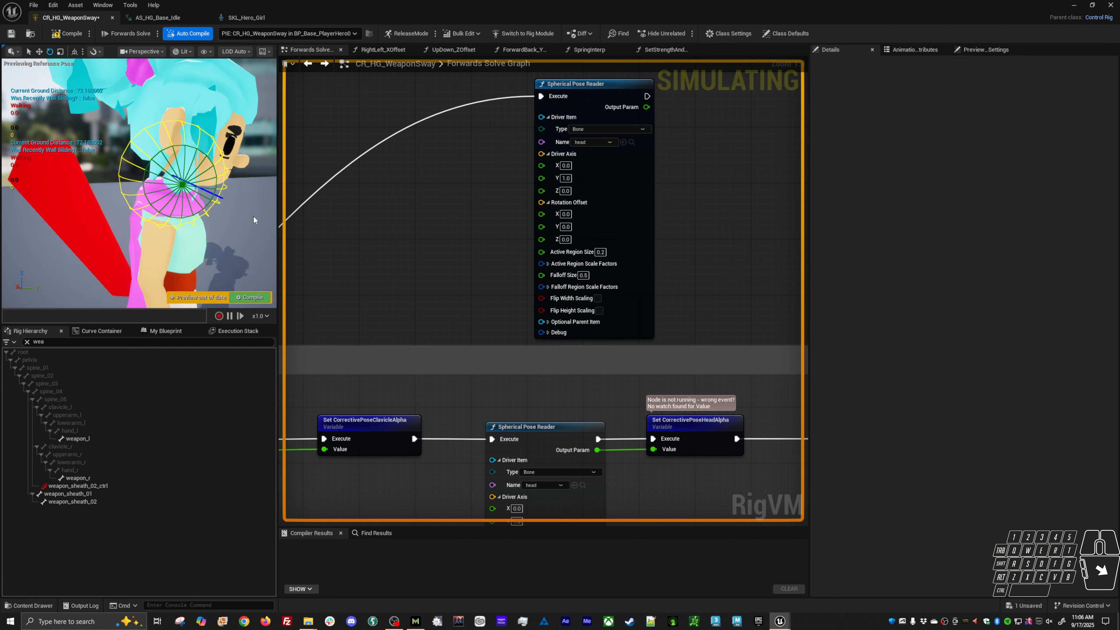
key("alt+Tab")
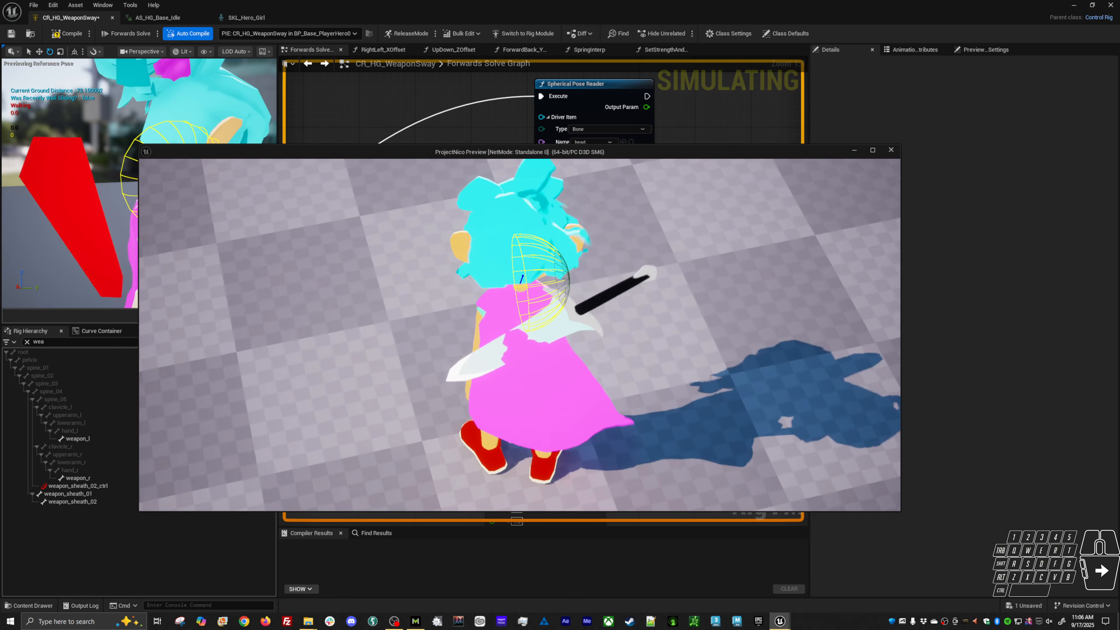
key("alt+Tab")
- Examine the Weapon Control Corrective Rotation and Translation Additions groups in the Forwards Solve graph
right_click_drag(706, 236, 678, 207)
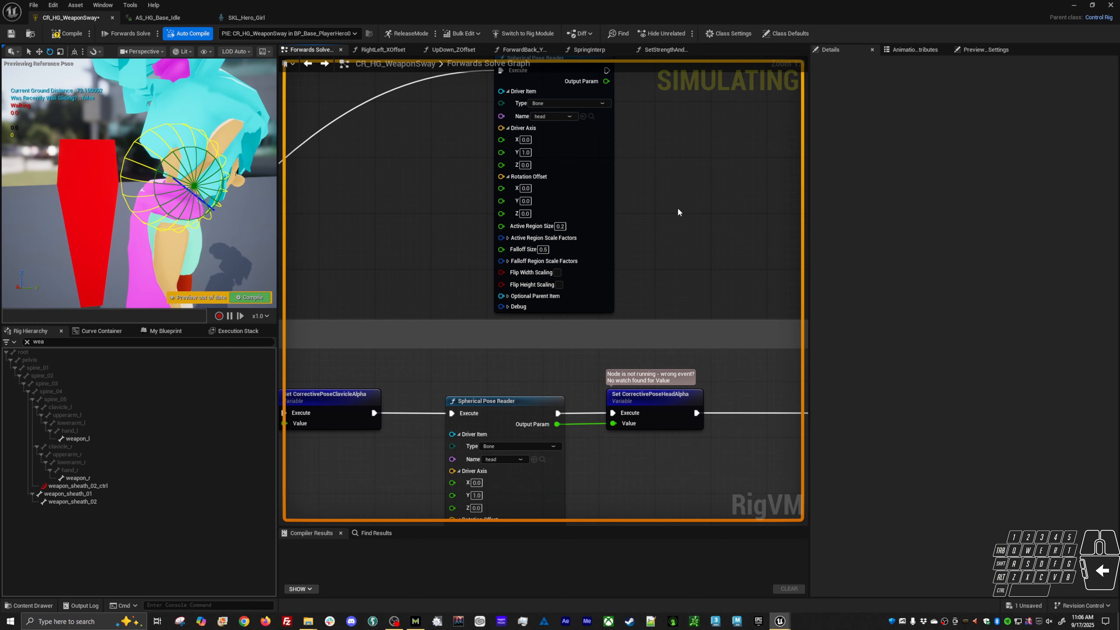
scroll(678, 208, "down", 5)
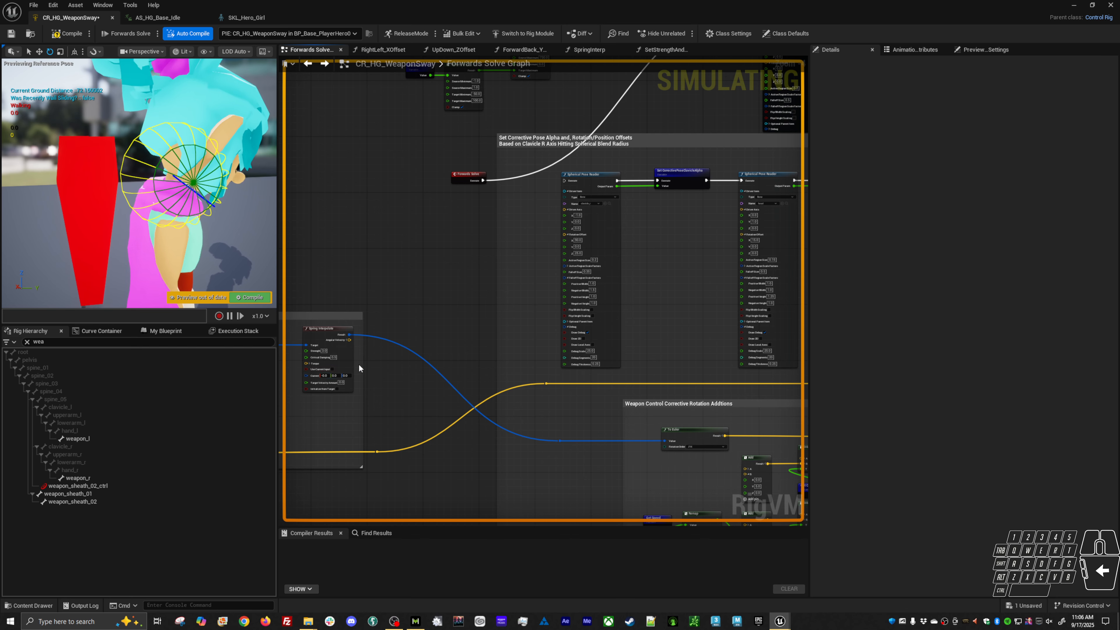
right_click_drag(643, 405, 717, 279)
right_click_drag(457, 336, 386, 329)
right_click_drag(535, 340, 618, 235)
left_click(594, 237)
right_click_drag(700, 248, 624, 557)
right_click_drag(550, 408, 627, 77)
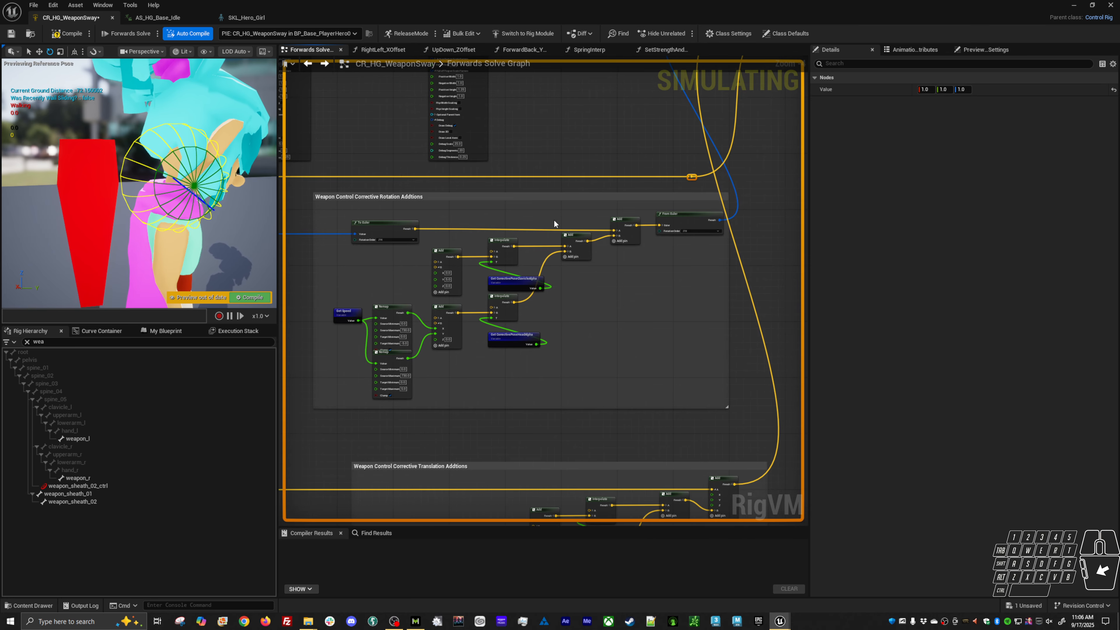
right_click_drag(412, 509, 529, 376)
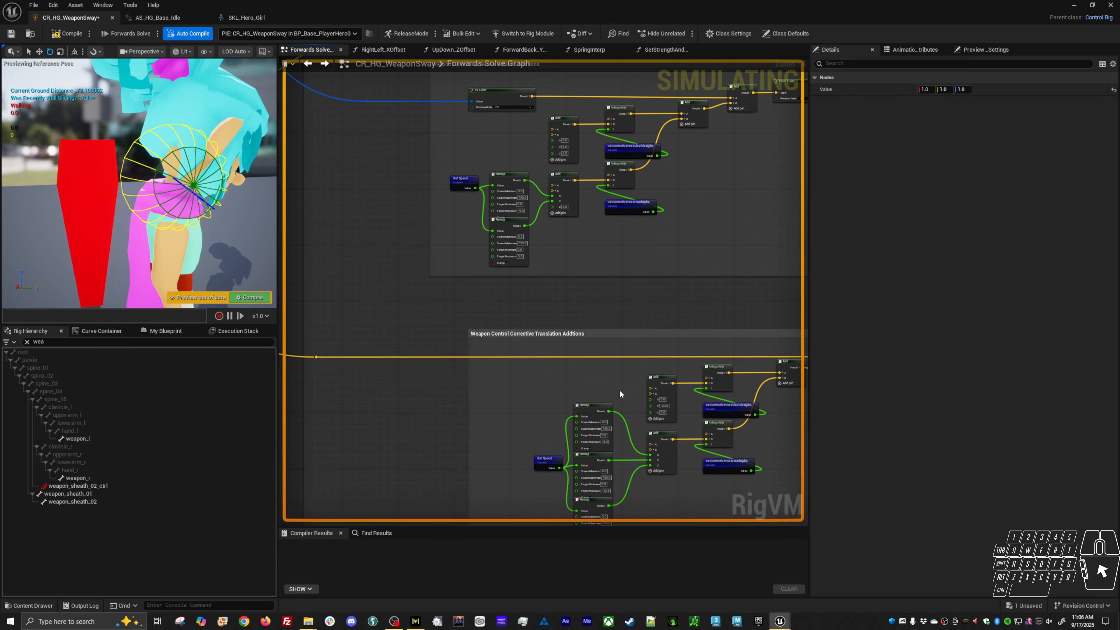
right_click_drag(618, 388, 489, 333)
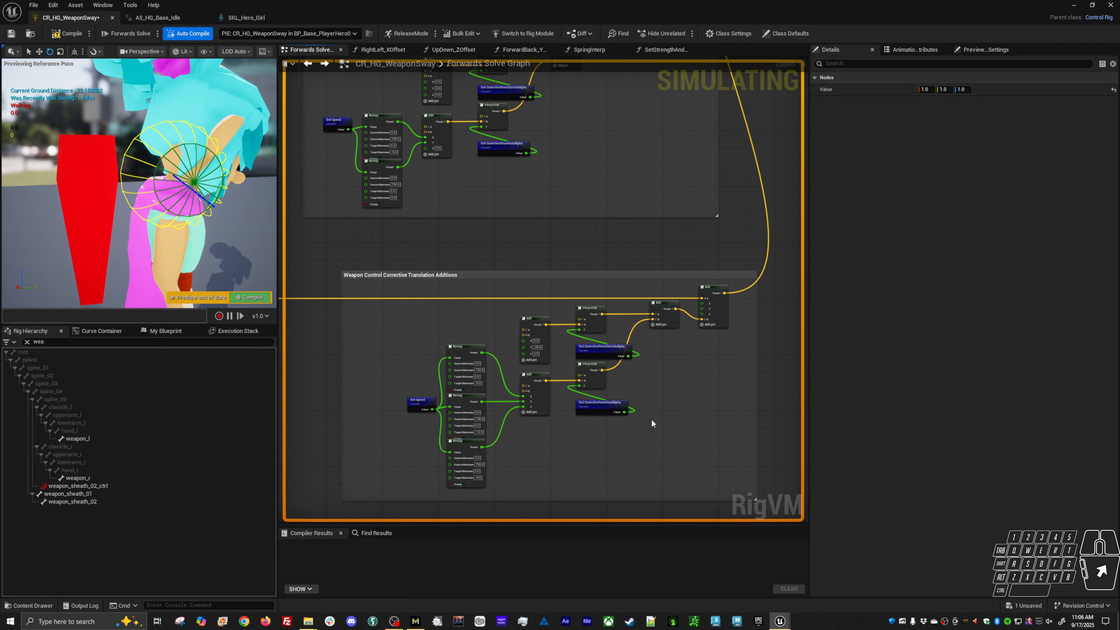
scroll(651, 419, "up", 2)
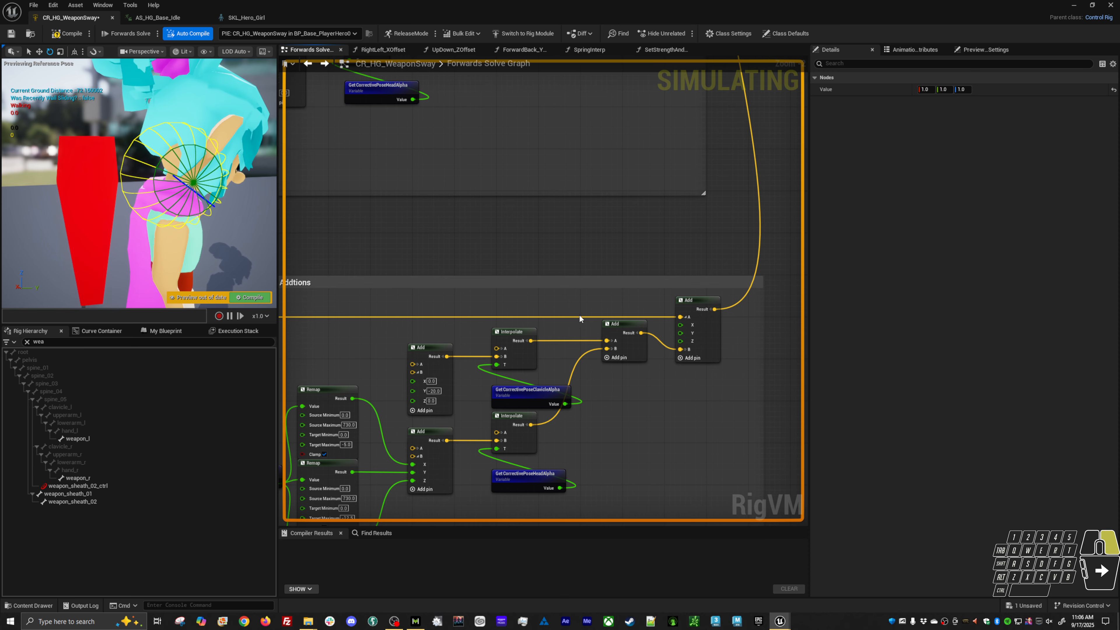
scroll(580, 319, "down", 2)
scroll(664, 308, "up", 2)
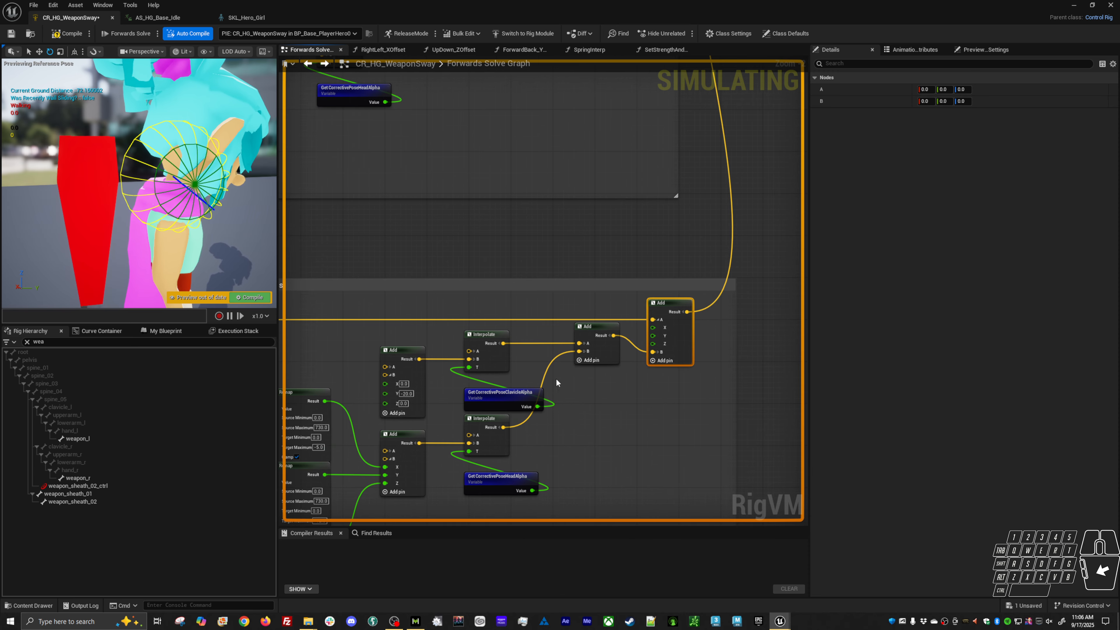
- Duplicate the Set Transform - Bone node for weapon_sheath_02 and place the copy beside the new Spherical Pose Reader
right_click_drag(557, 382, 796, 237)
right_click_drag(531, 319, 725, 252)
scroll(725, 253, "down", 1)
right_click_drag(698, 312, 372, 354)
right_click_drag(640, 247, 291, 262)
right_click_drag(615, 359, 543, 341)
left_click(579, 341)
right_click_drag(411, 261, 675, 322)
key("ctrl+v")
left_click_drag(558, 225, 529, 179)
- Connect the new reader's Execute output to the copied Set Transform - Bone node and align that node with the reader
scroll(458, 208, "up", 3)
left_click_drag(441, 167, 450, 185)
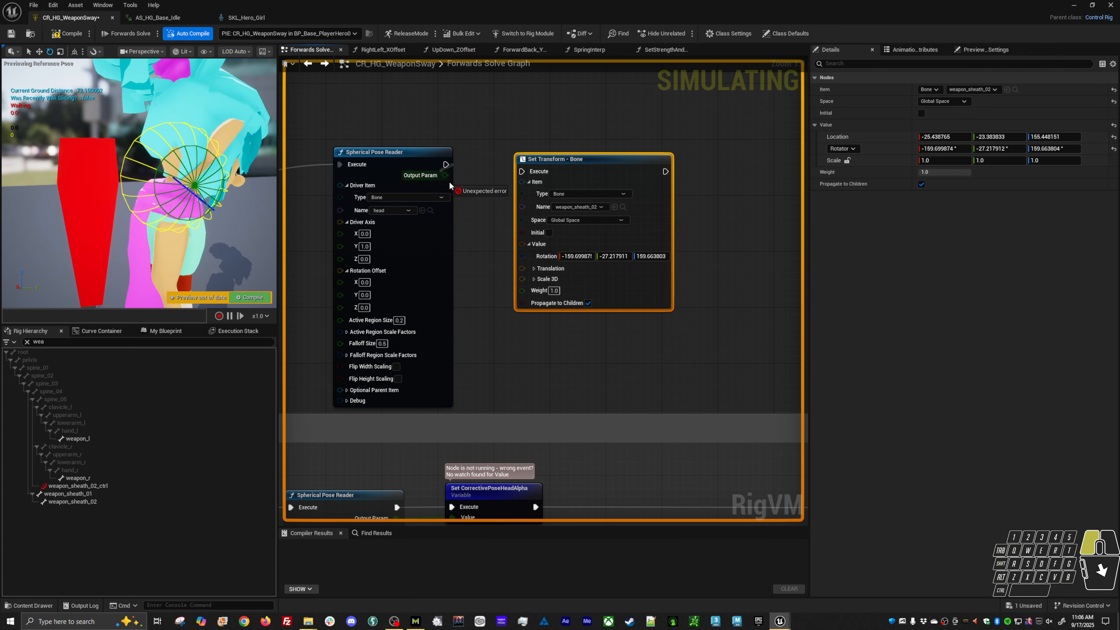
left_click_drag(526, 175, 526, 175)
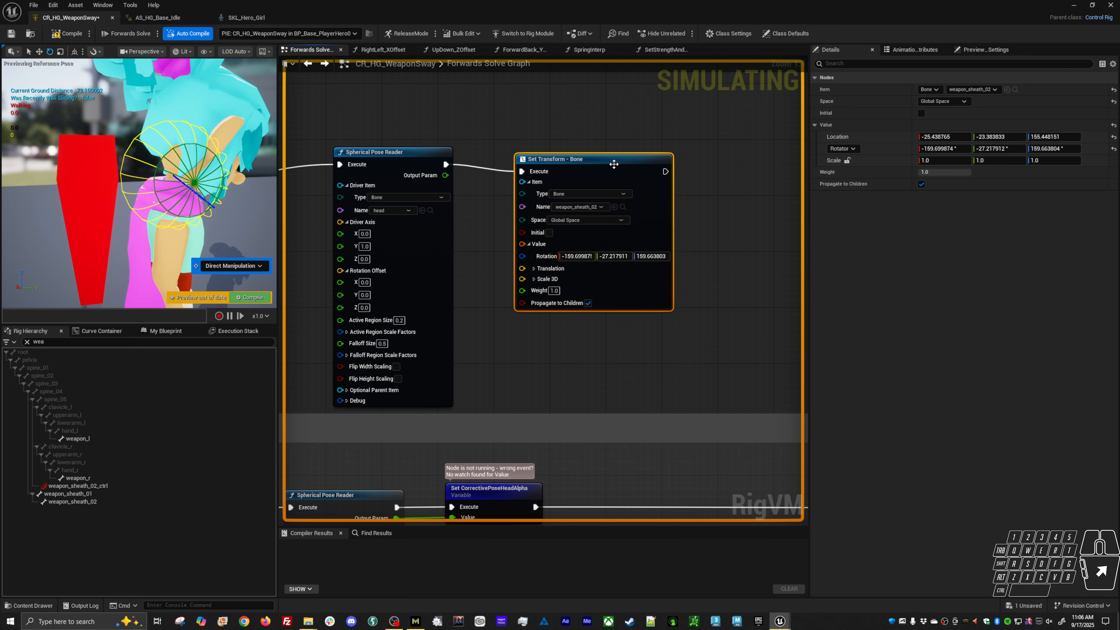
left_click_drag(609, 170, 623, 163)
- Create a vector Add node from the weapon_sheath_02_ctrl Translation output and connect its result to the new Set Transform - Bone node's Translation
right_click_drag(478, 236, 595, 214)
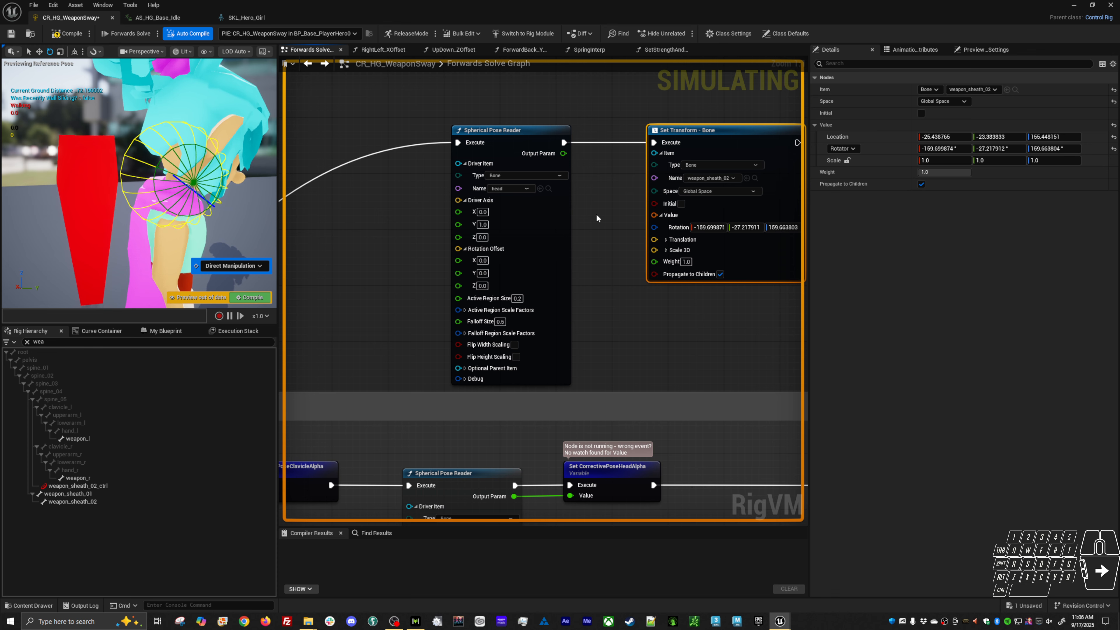
scroll(596, 215, "down", 5)
right_click_drag(287, 386, 655, 208)
right_click_drag(522, 340, 655, 246)
right_click_drag(407, 277, 537, 263)
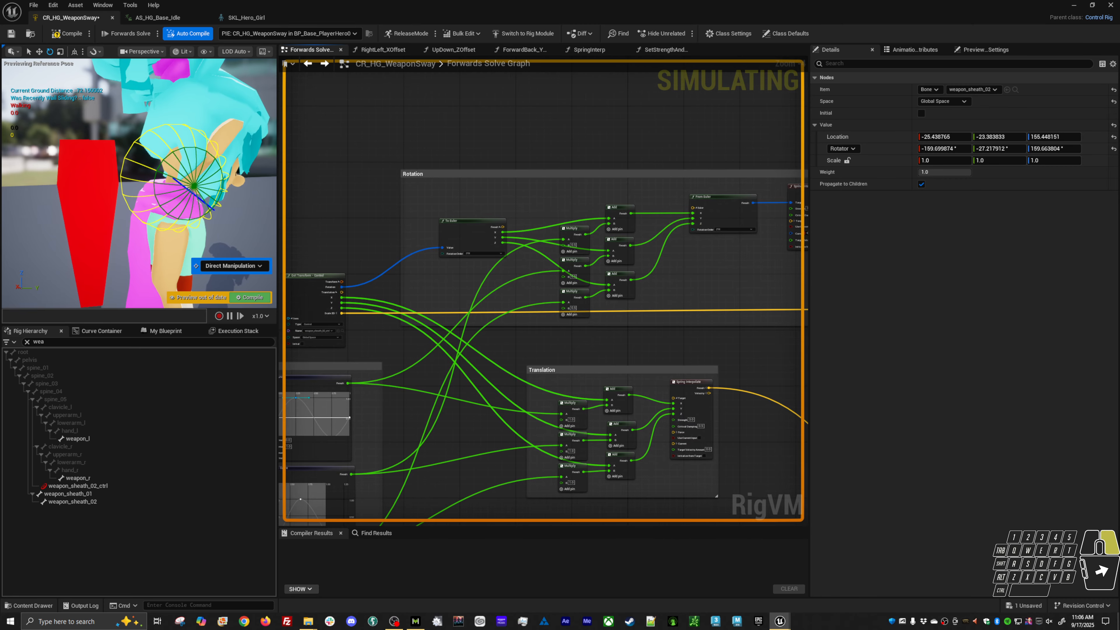
right_click_drag(316, 299, 460, 253)
scroll(460, 254, "up", 4)
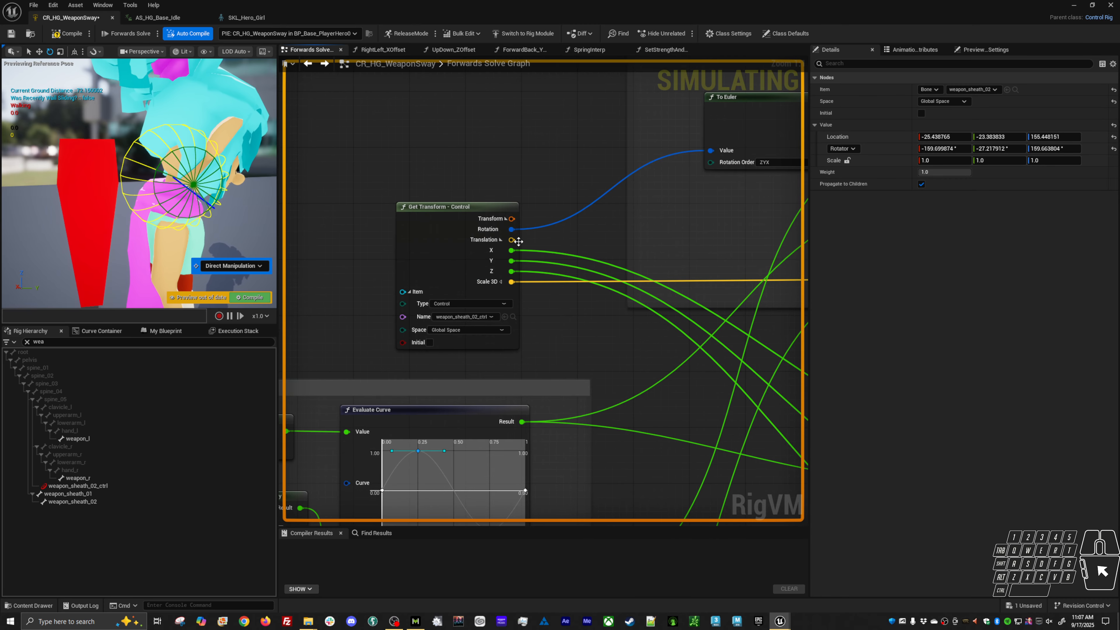
left_click_drag(511, 239, 513, 243)
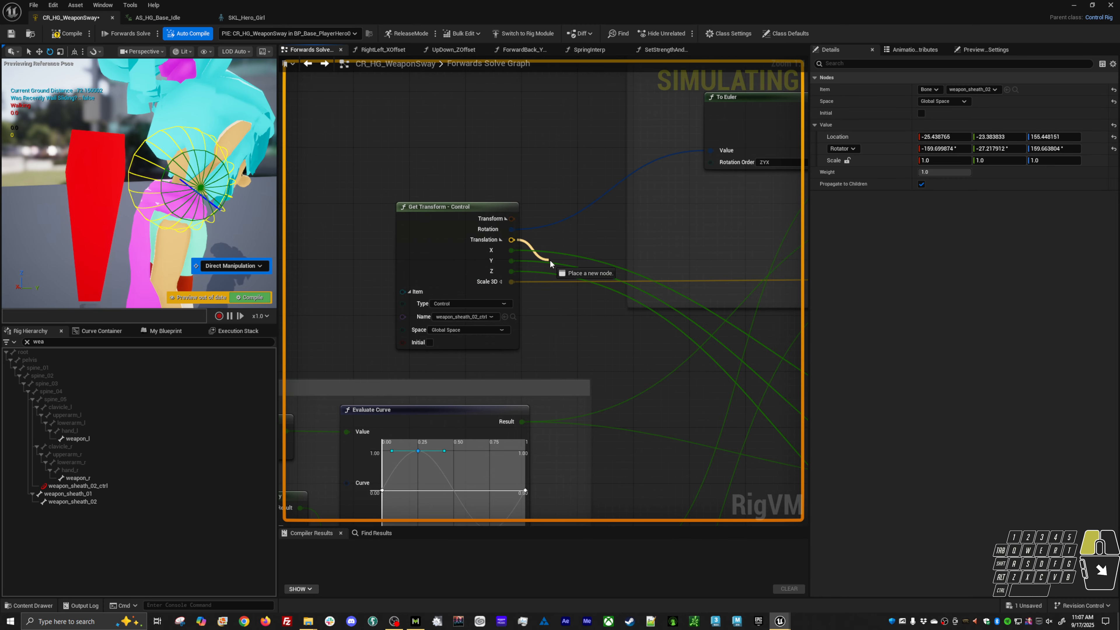
left_click_drag(774, 229, 775, 431)
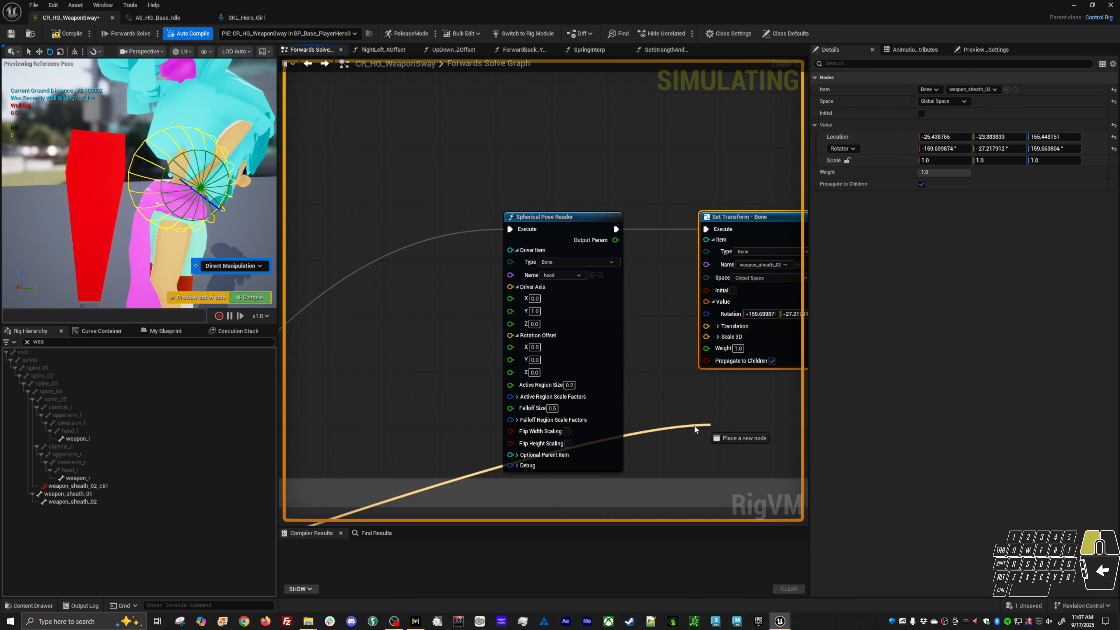
mouse_move(681, 424)
left_mouse_down()
mouse_move(683, 368)
mouse_move(665, 418)
left_mouse_up()
type("add")
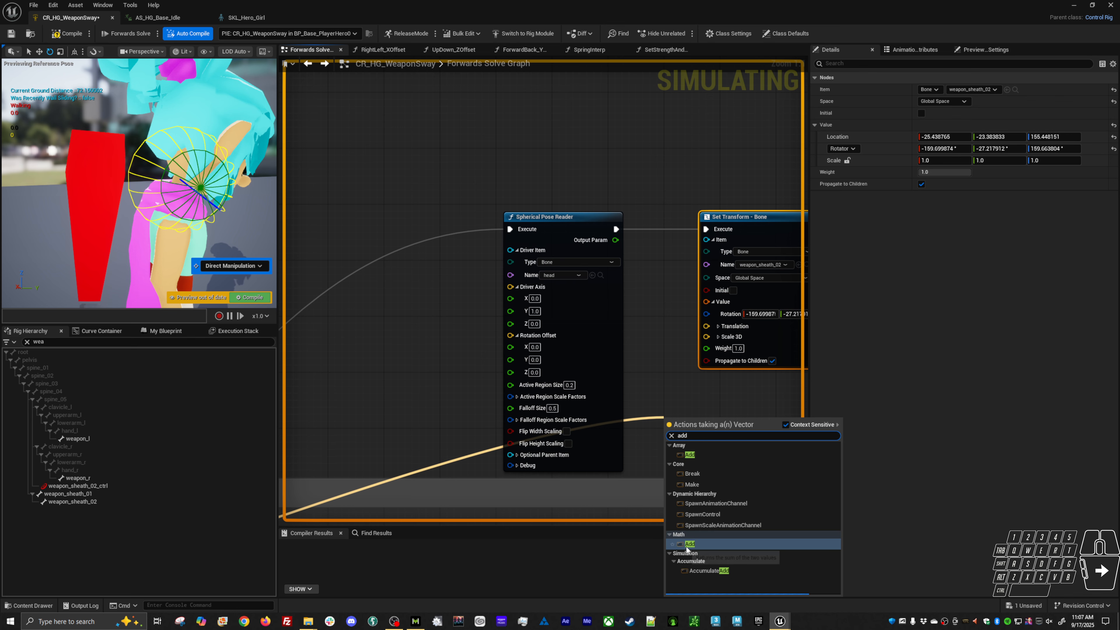
left_click(687, 546)
right_click_drag(711, 425, 617, 397)
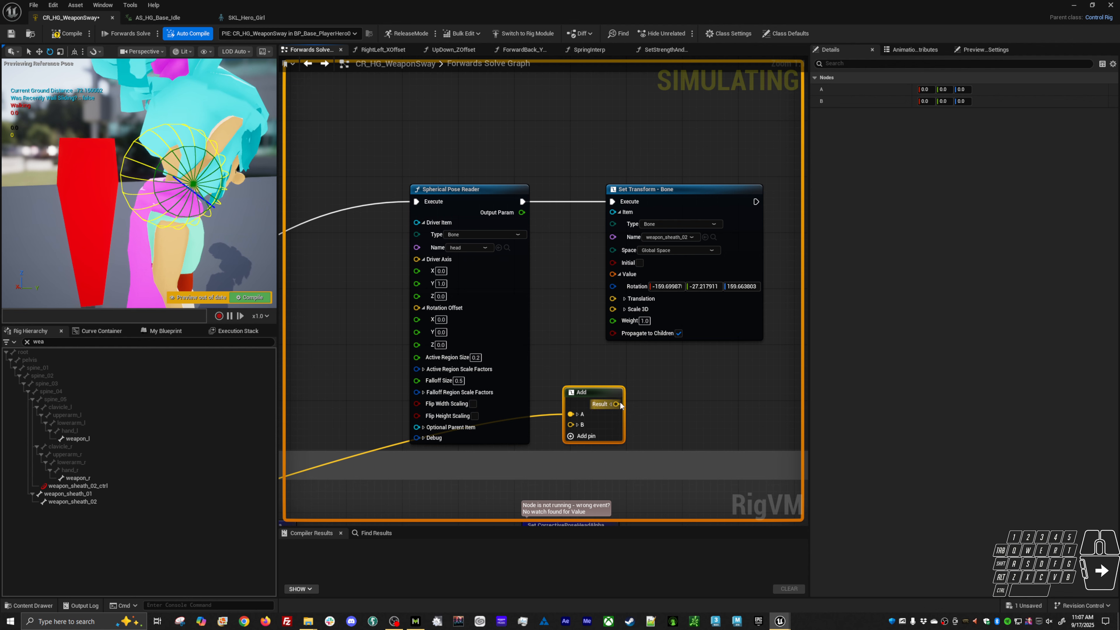
left_click_drag(617, 403, 518, 359)
key("Escape")
- Connect the control's Scale 3D and the Rotation group's Spring Interpolate result to the new Set Transform - Bone node's matching inputs
right_click_drag(542, 332, 673, 322)
scroll(505, 356, "down", 4)
scroll(672, 323, "down", 1)
right_click_drag(401, 427, 568, 368)
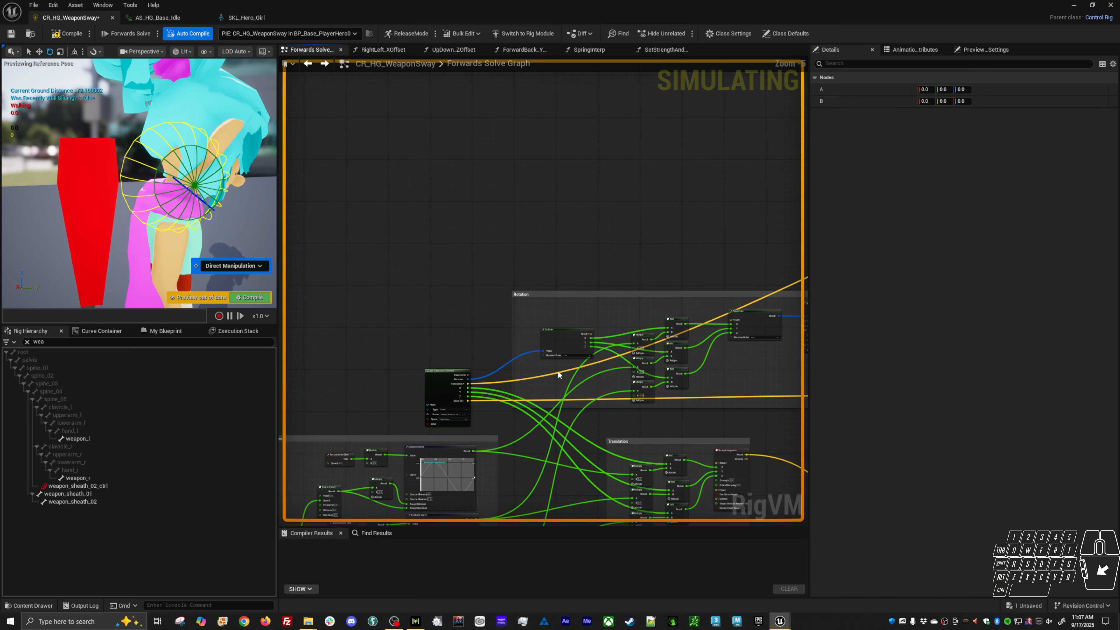
scroll(484, 398, "up", 4)
left_click_drag(447, 405, 547, 261)
left_click_drag(509, 215, 460, 381)
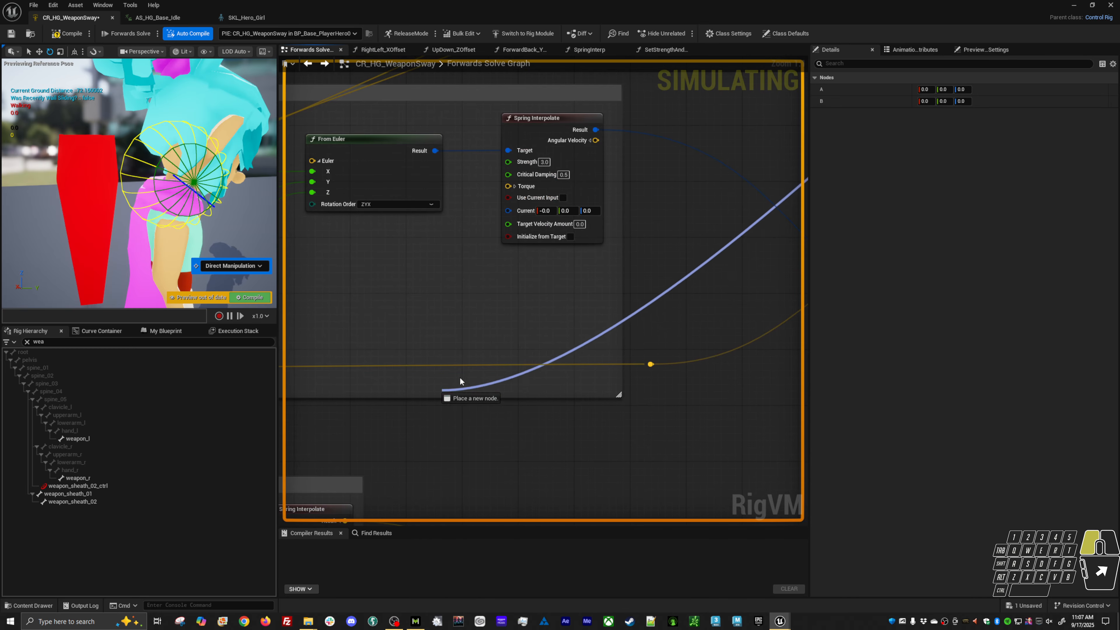
left_click_drag(597, 132, 596, 131)
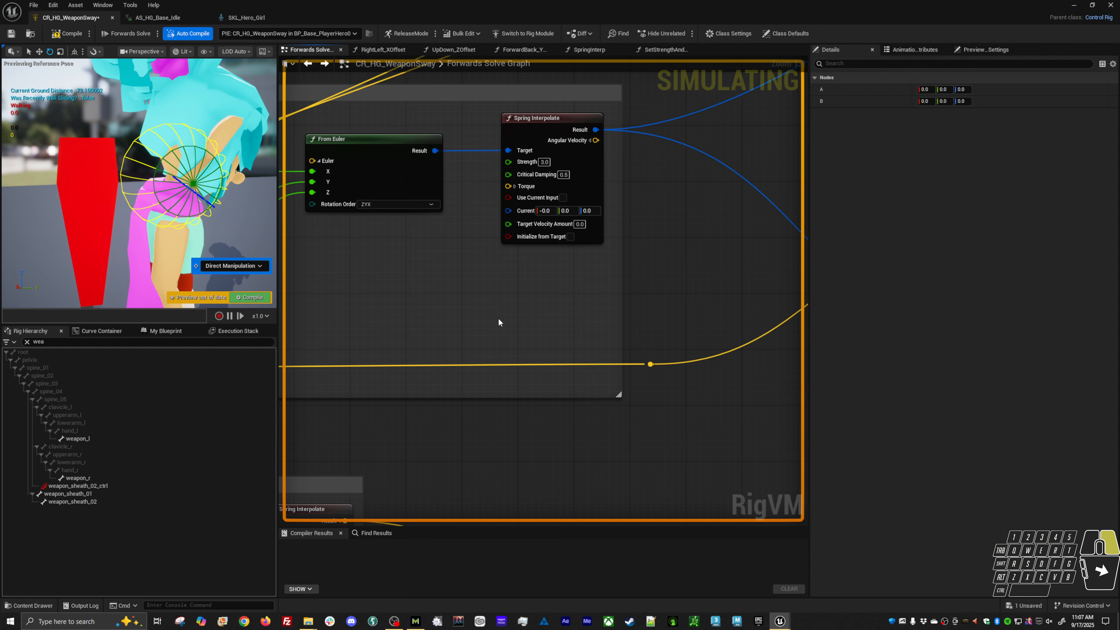
- Connect the Translation group's Spring Interpolate result to input A of the new Add node
scroll(487, 315, "down", 1)
right_click_drag(487, 315, 568, 300)
scroll(568, 300, "down", 1)
right_click_drag(688, 353, 539, 336)
scroll(536, 340, "down", 3)
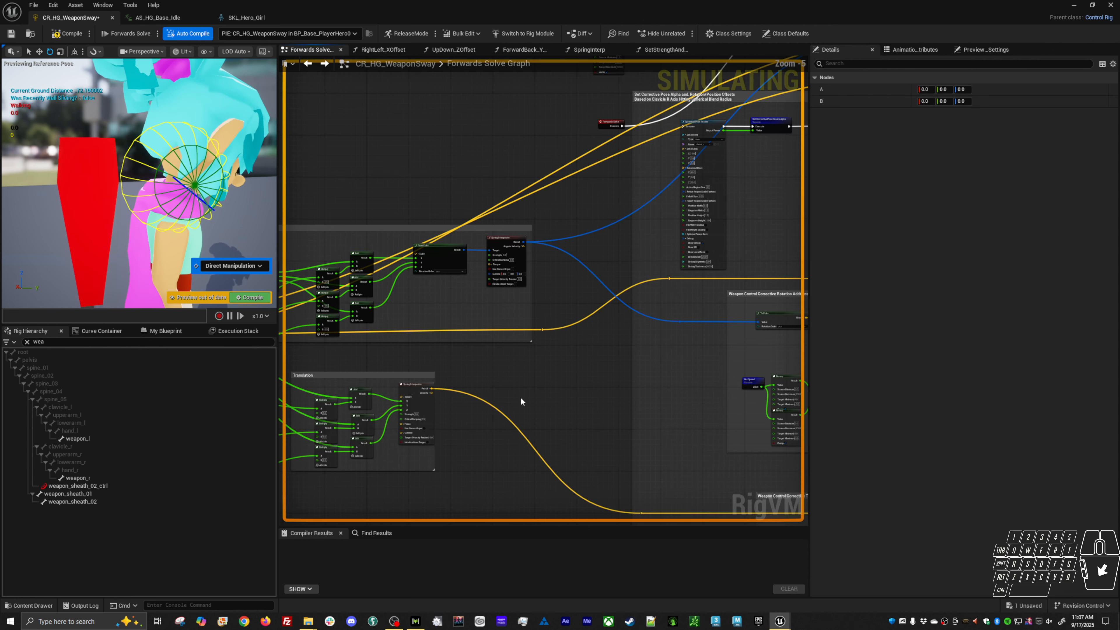
right_click_drag(522, 394, 582, 329)
scroll(467, 337, "up", 5)
left_click_drag(514, 309, 316, 337)
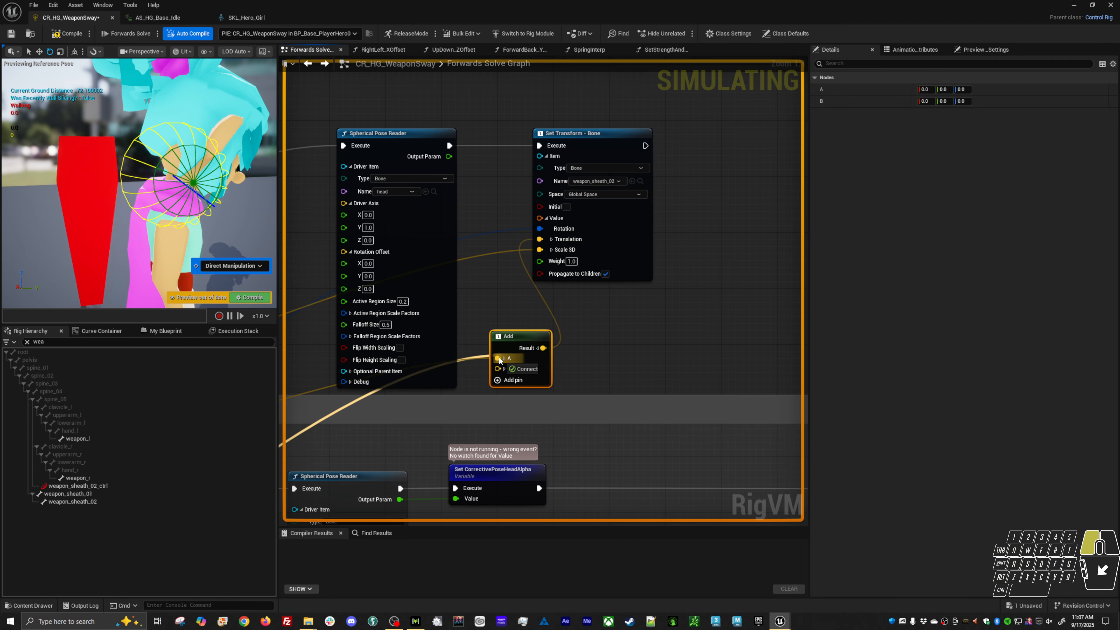
left_click_drag(500, 360, 500, 360)
right_click_drag(598, 373, 691, 312)
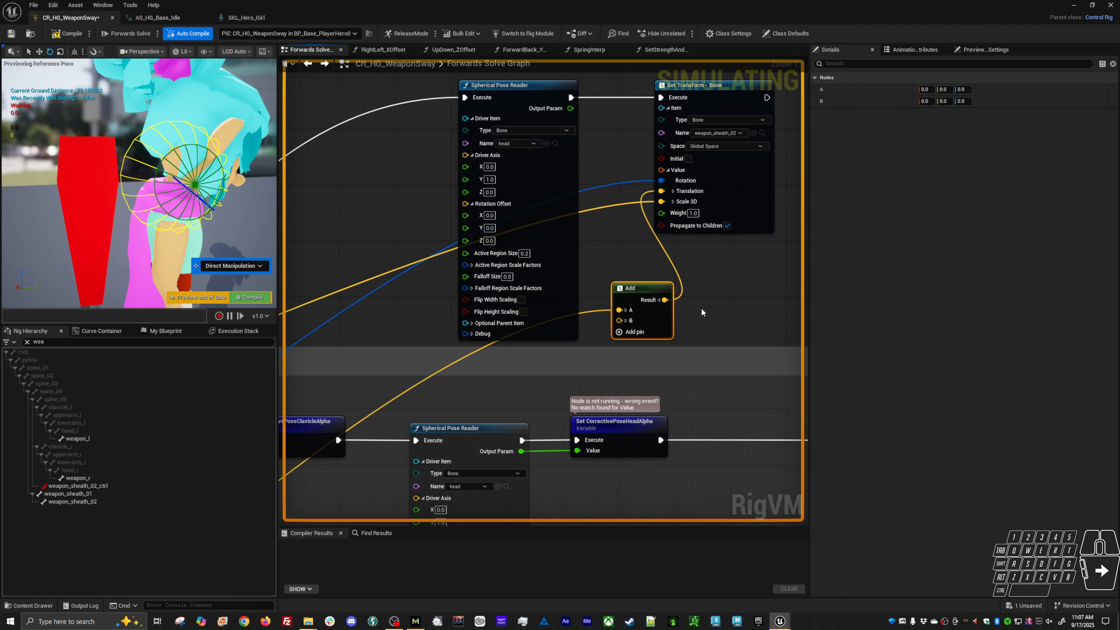
- Restart the game preview to check how the sheath behaves with the new connections, and stop it
key("Escape")
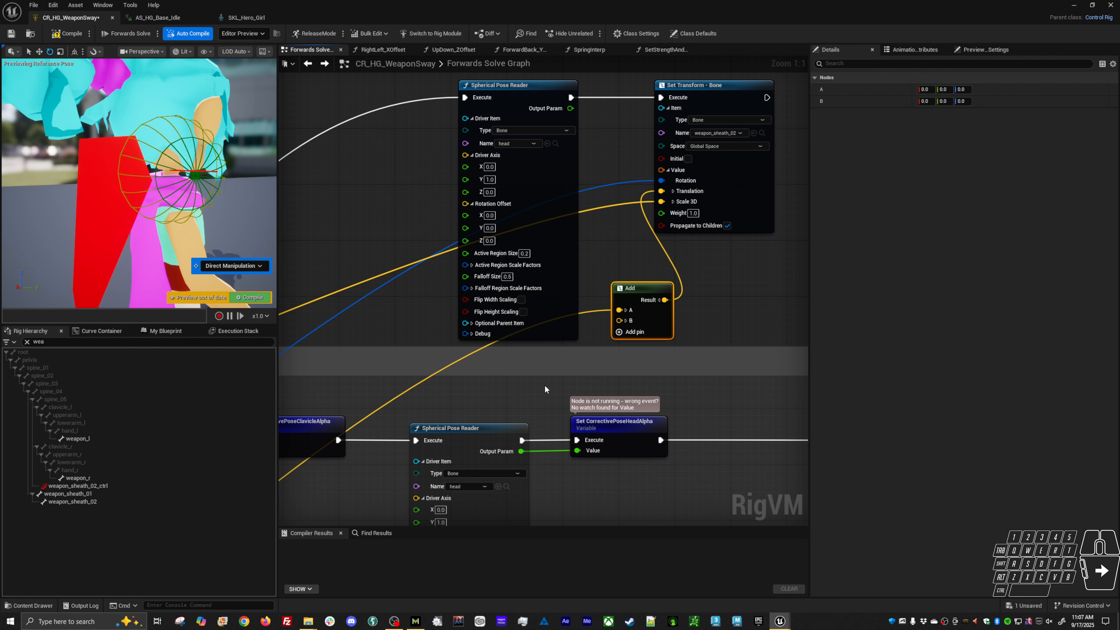
key("alt+p")
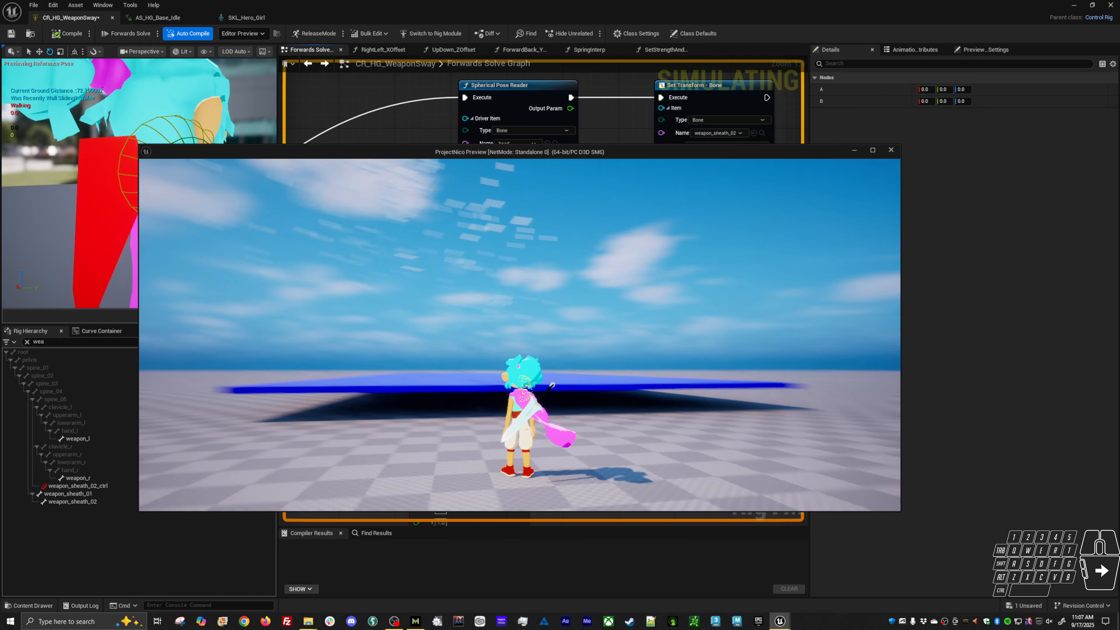
key("Escape")
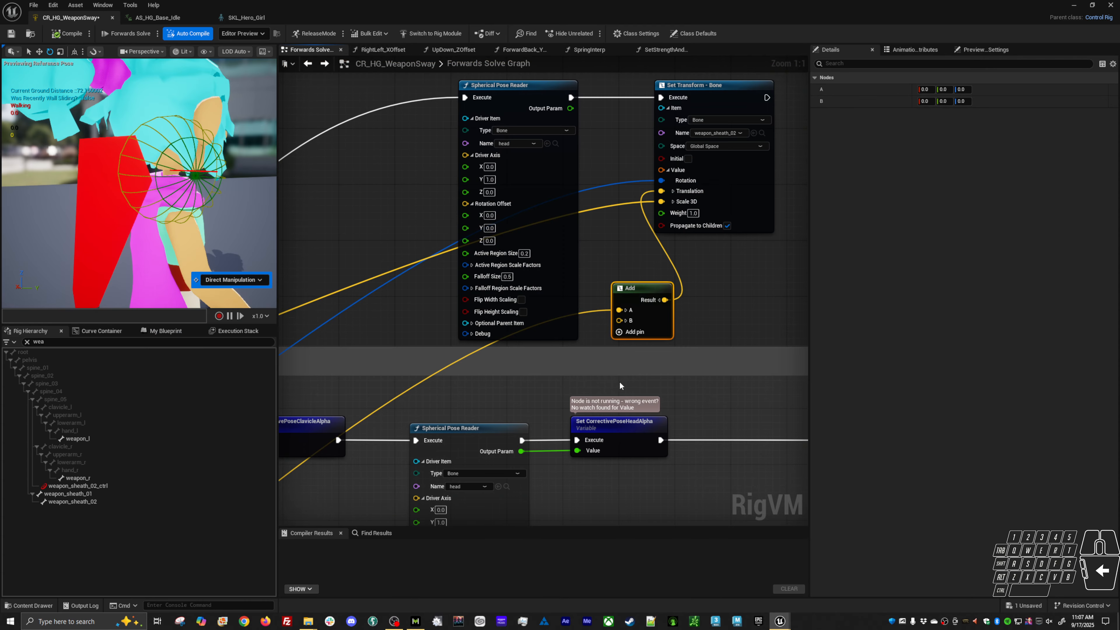
- Move the Set Transform - Bone and Add nodes farther from the Spherical Pose Reader to make room between them
right_click_drag(562, 109, 379, 124)
left_click_drag(564, 120, 697, 130)
left_click_drag(468, 306, 643, 308)
right_click_drag(409, 189, 424, 213)
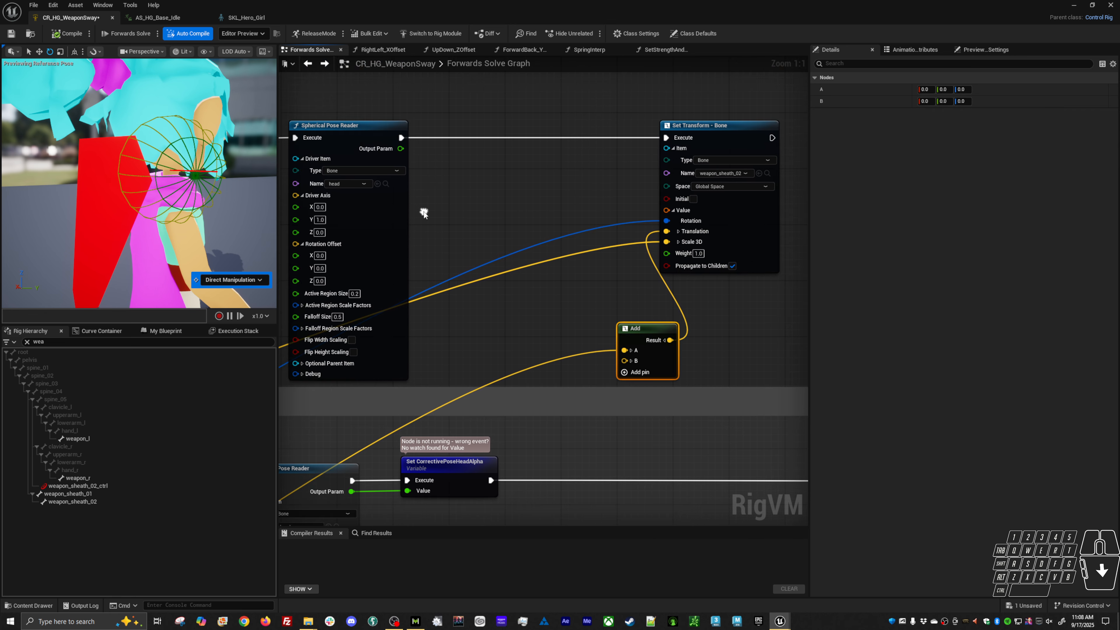
left_click(358, 137)
right_click_drag(524, 214, 660, 203)
right_click_drag(726, 341, 692, 333)
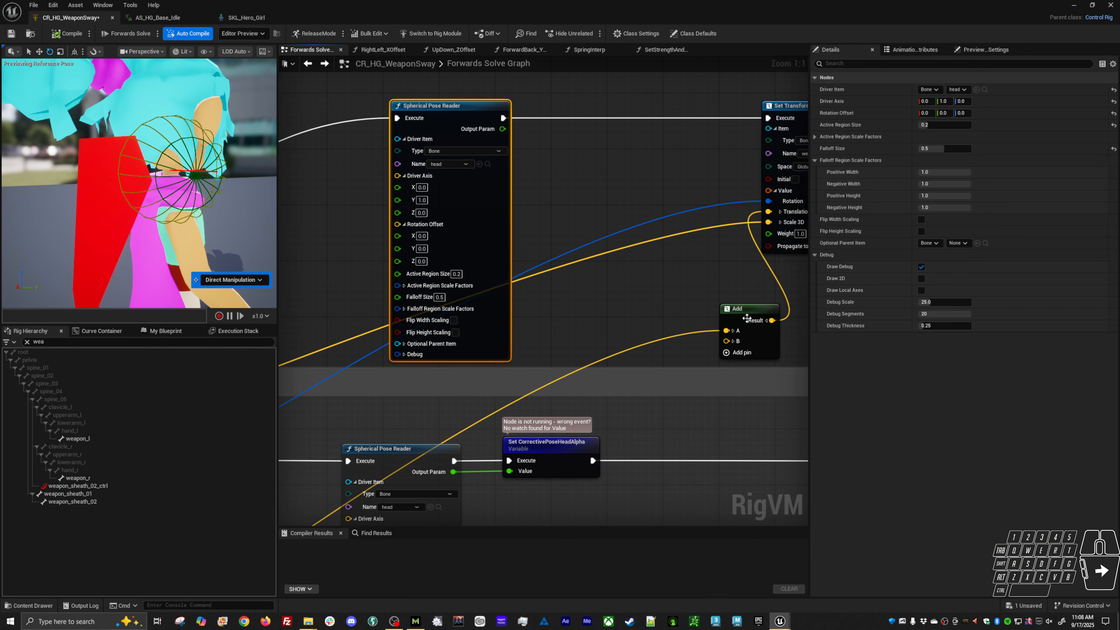
left_click_drag(752, 319, 731, 312)
- Move the Add node up near the Set Transform - Bone node and create an Interpolate node feeding its B input
left_click(461, 126)
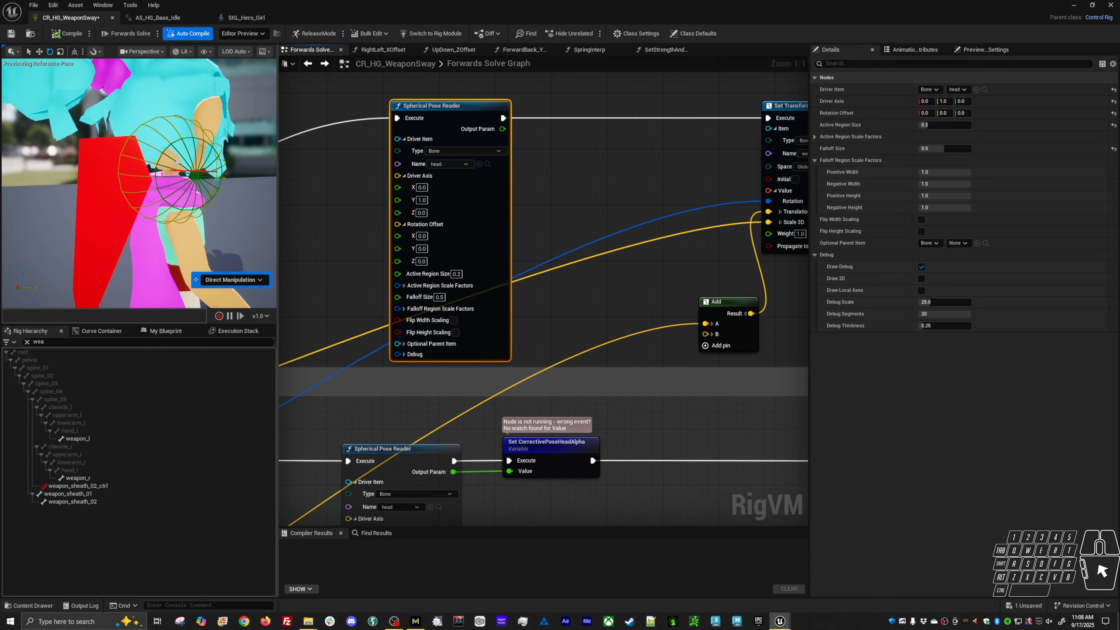
left_click_drag(190, 165, 265, 170, "alt")
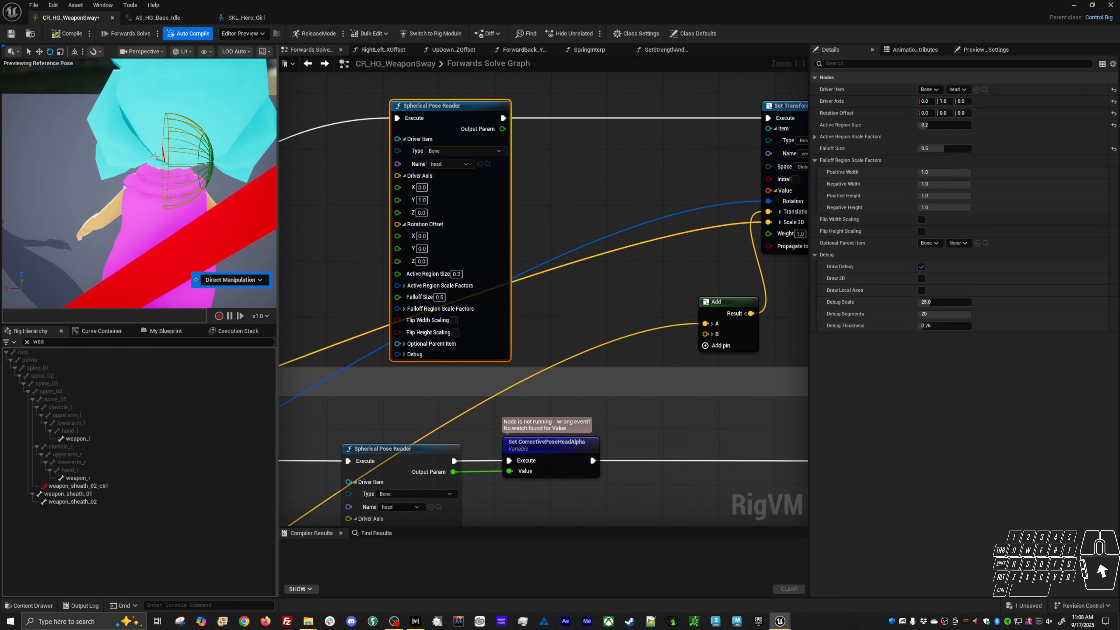
right_click_drag(450, 454, 364, 414)
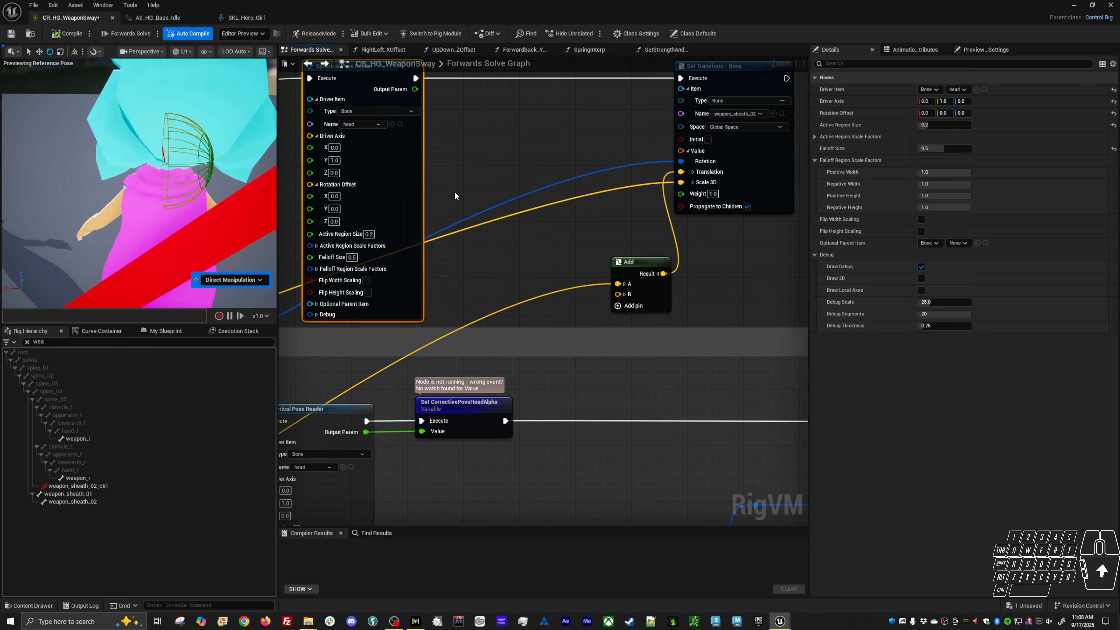
right_click_drag(416, 91, 412, 106)
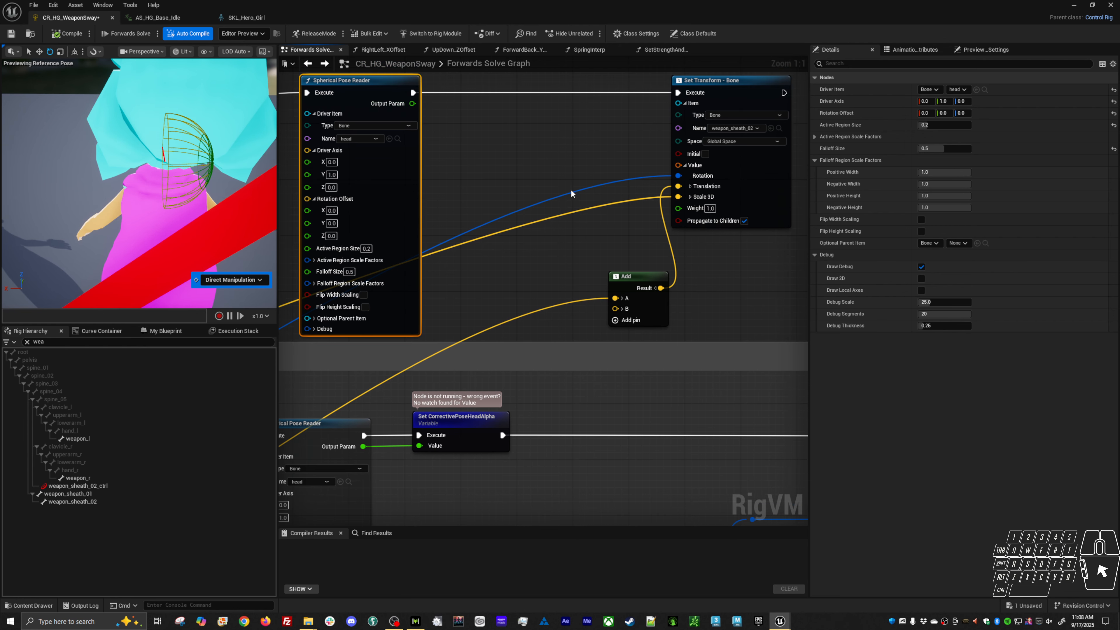
left_click_drag(634, 275, 524, 283)
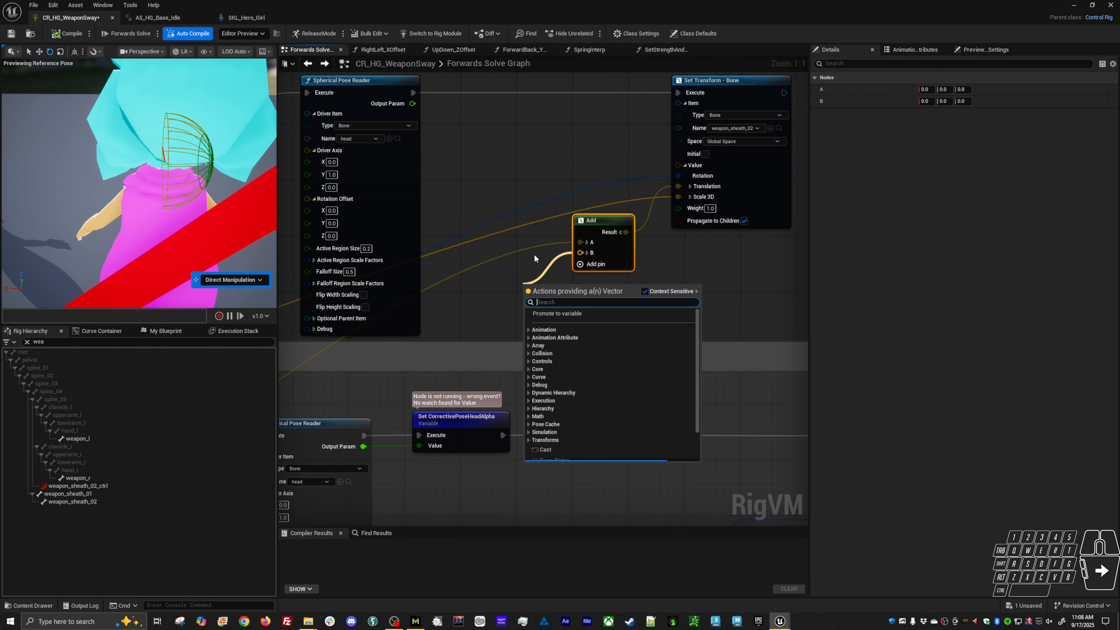
type("int")
key("Return")
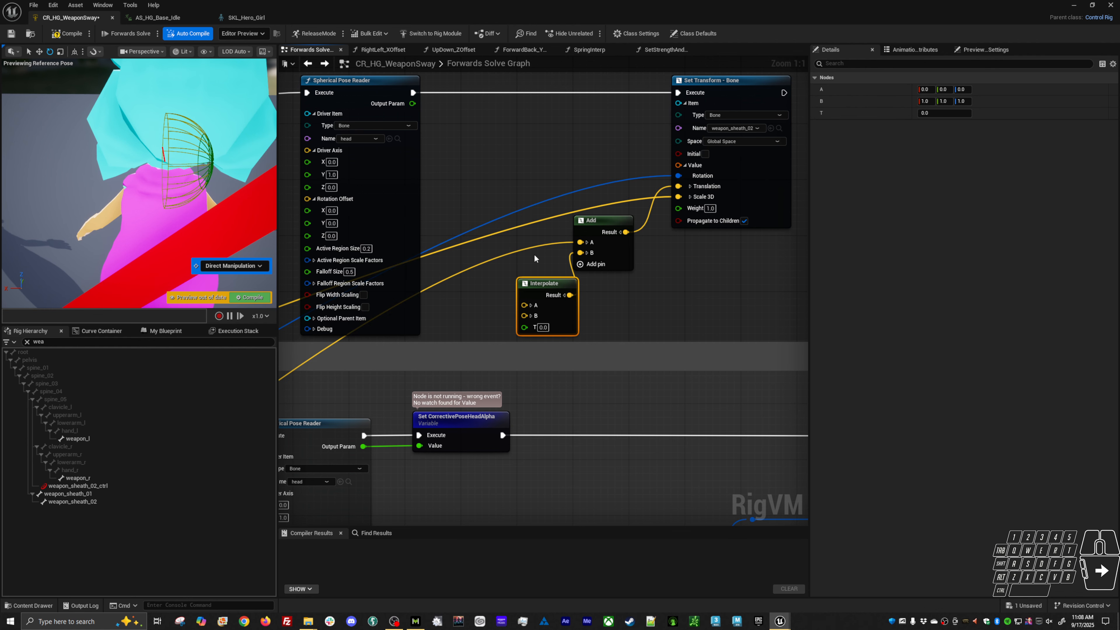
left_click_drag(555, 290, 541, 282)
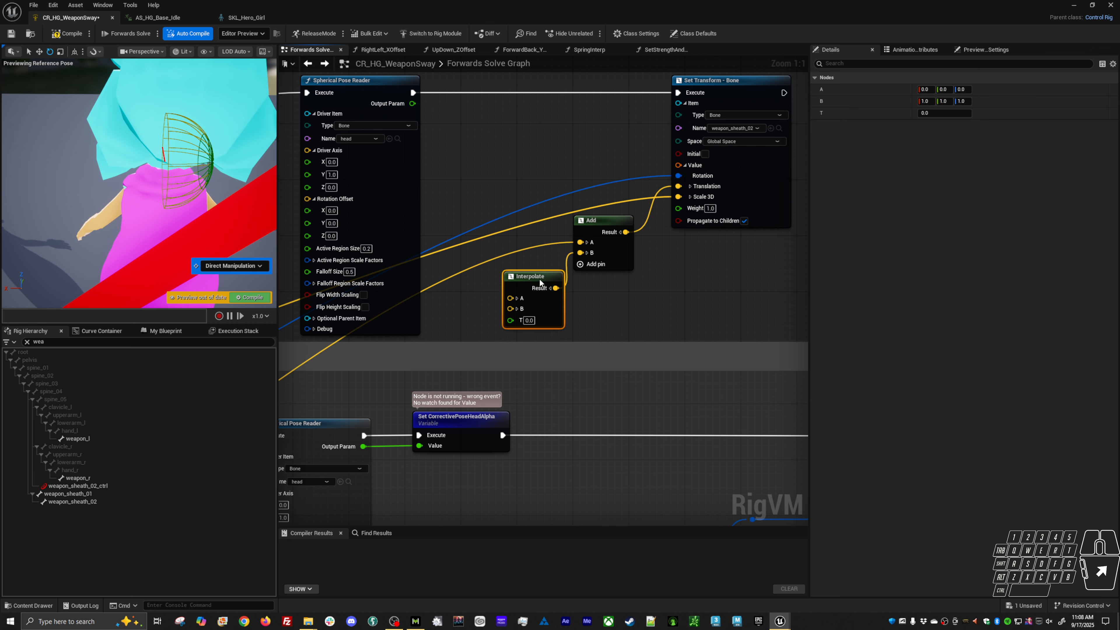
- Connect the Spherical Pose Reader's Output Param to the Interpolate node's T input
left_click(516, 299)
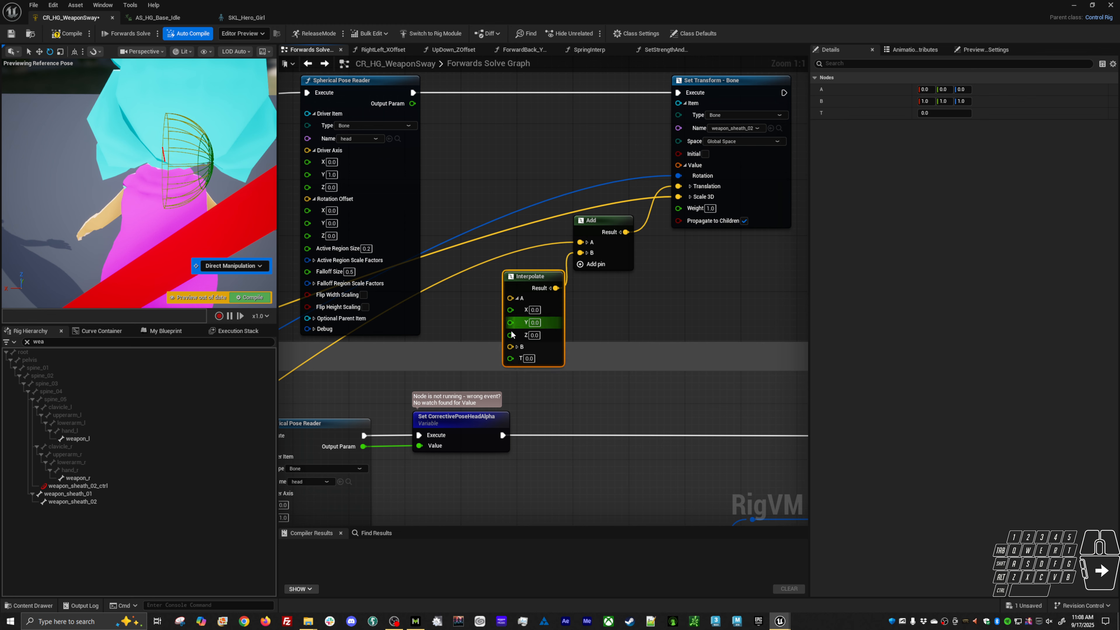
left_click(517, 308)
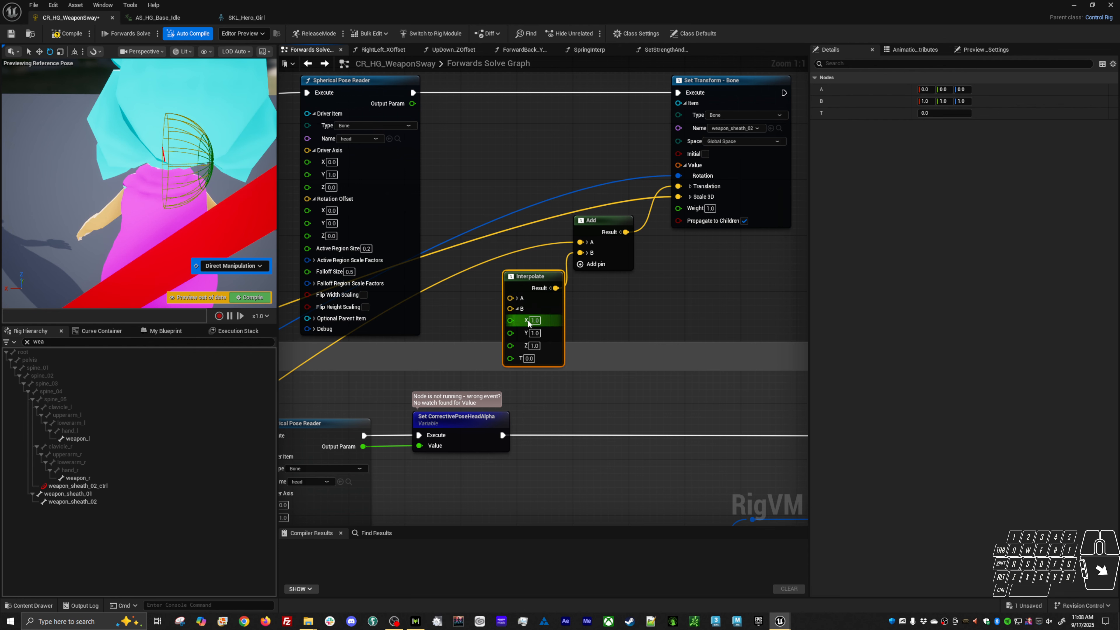
left_click_drag(415, 109, 513, 335)
right_click_drag(610, 332, 606, 328)
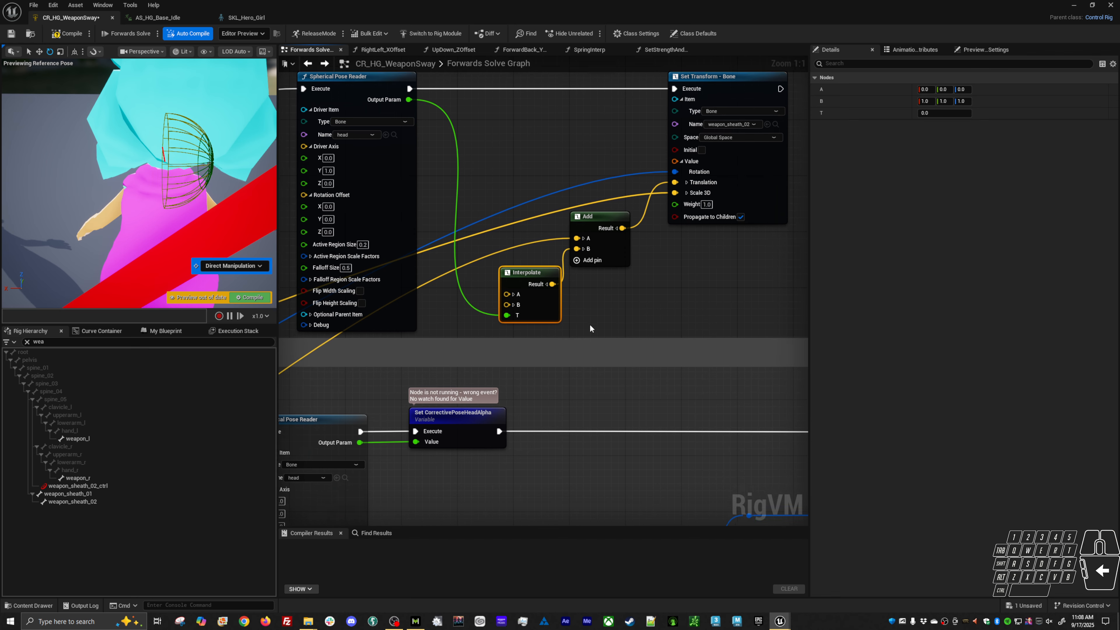
- Watch the value of the Interpolate node's T input
right_click(515, 317)
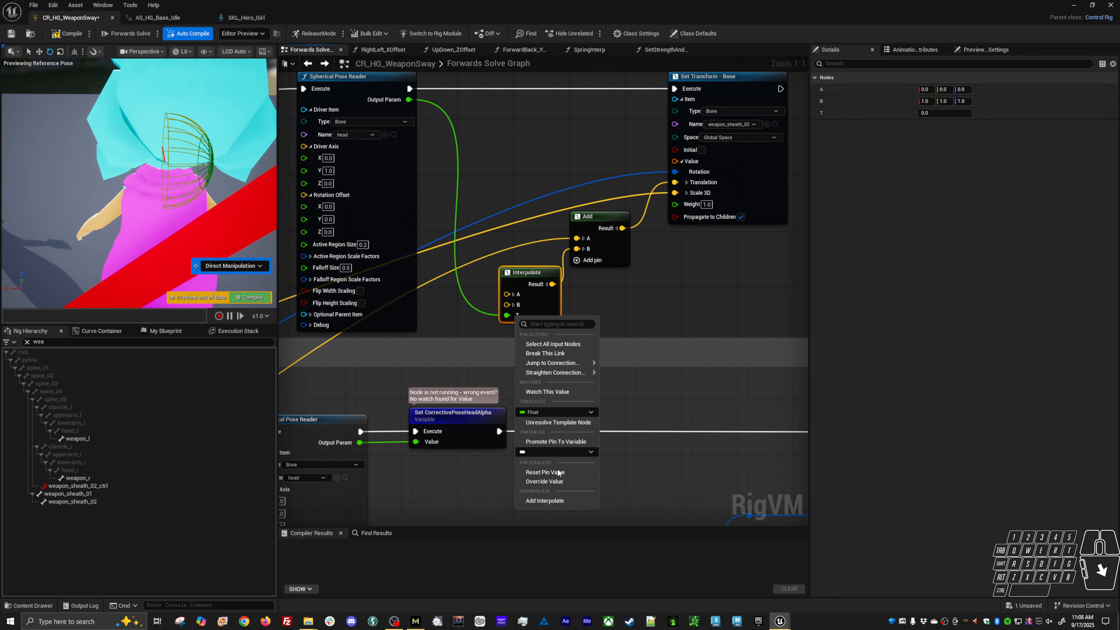
left_click(556, 392)
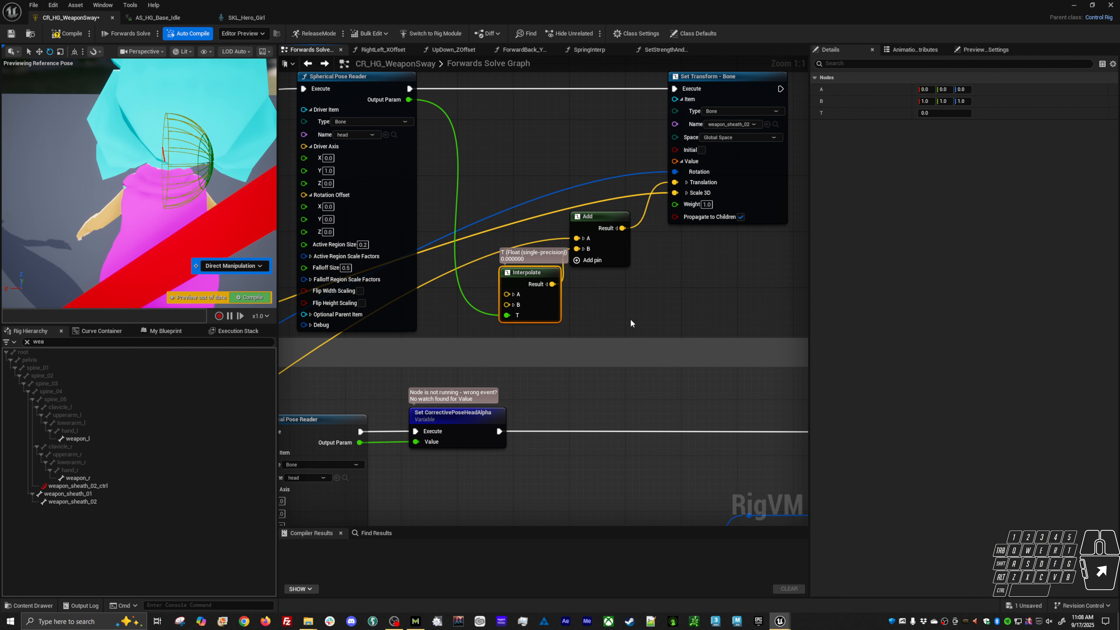
left_click(632, 317)
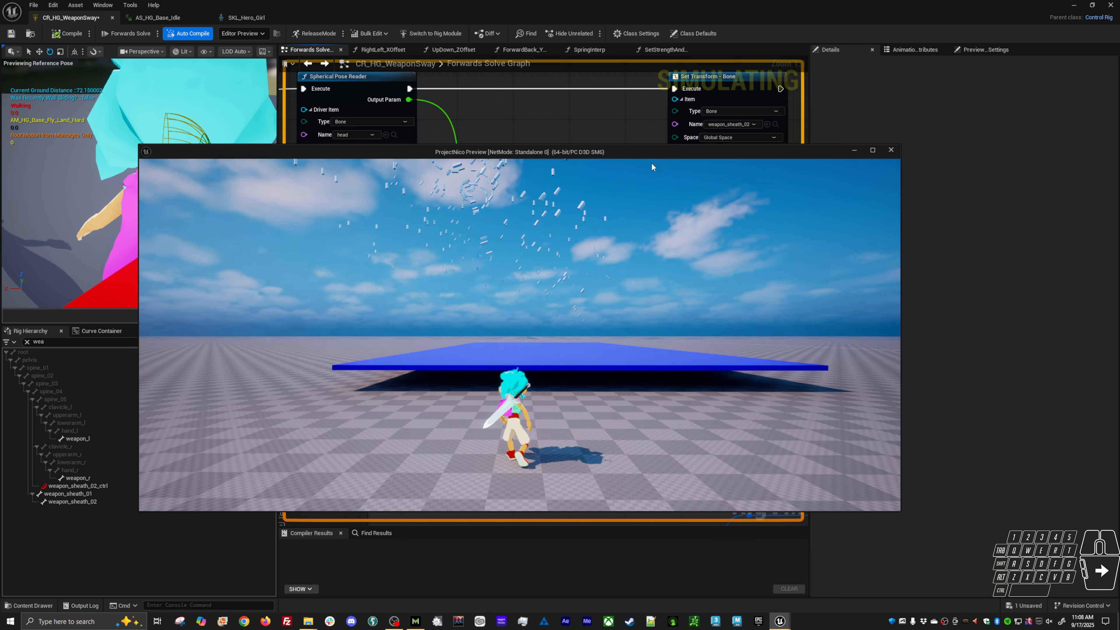
- Set the debug target to the CR_HG_WeaponSway instance in BP_Base_PlayerHero and check the watched T value during the game preview
left_click_drag(652, 156, 669, 340)
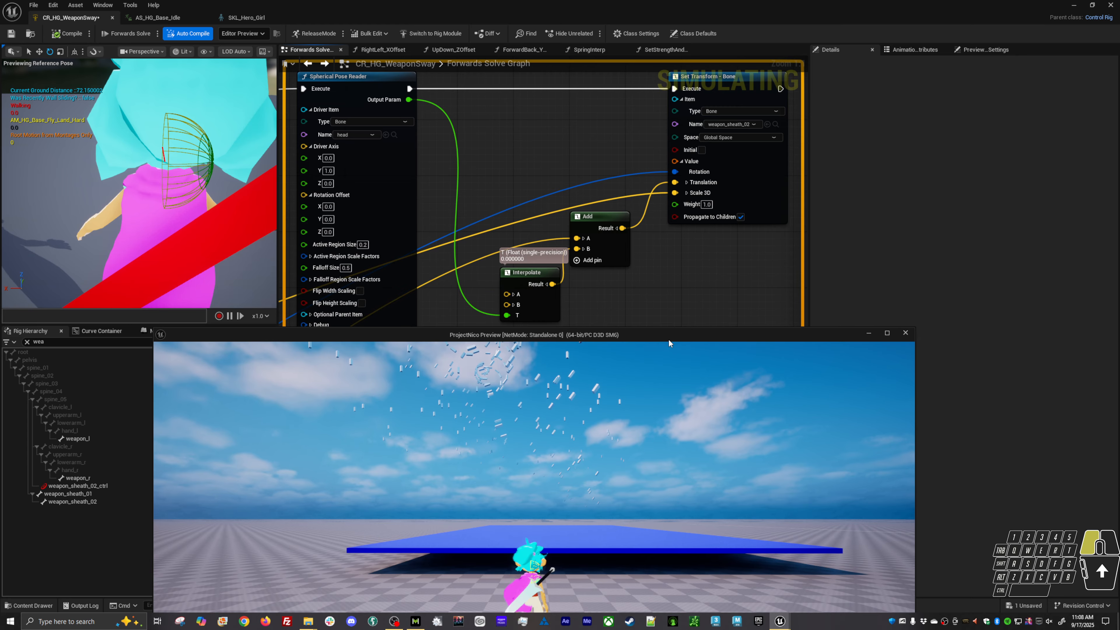
left_click(639, 365)
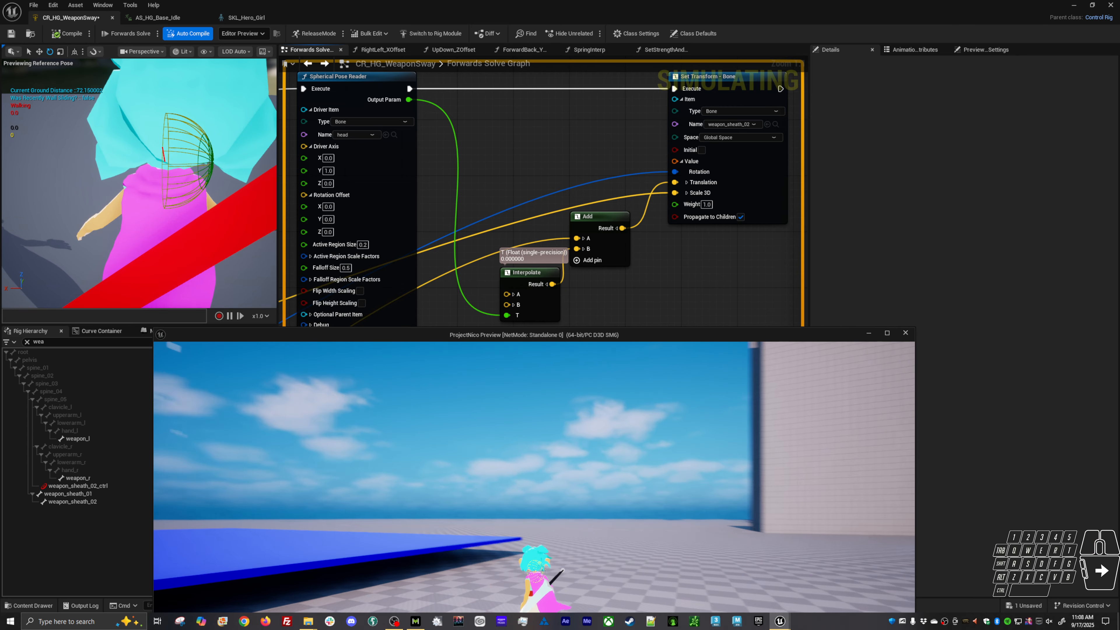
key("Escape")
left_click(242, 33)
left_click(265, 63)
key("alt+Tab")
left_click(683, 353)
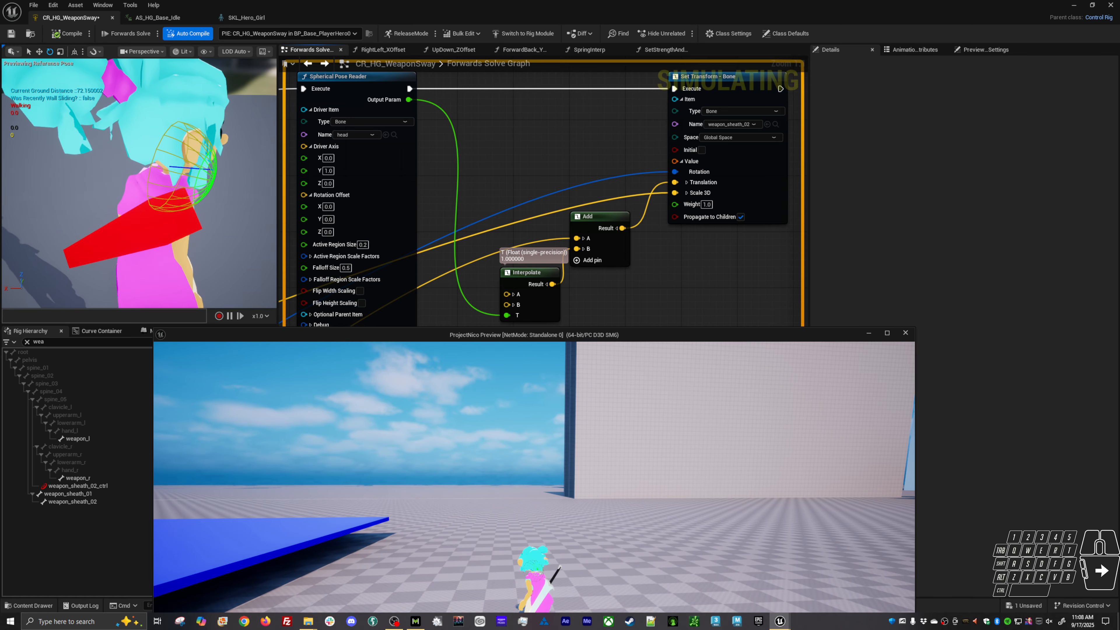
key("alt+Tab")
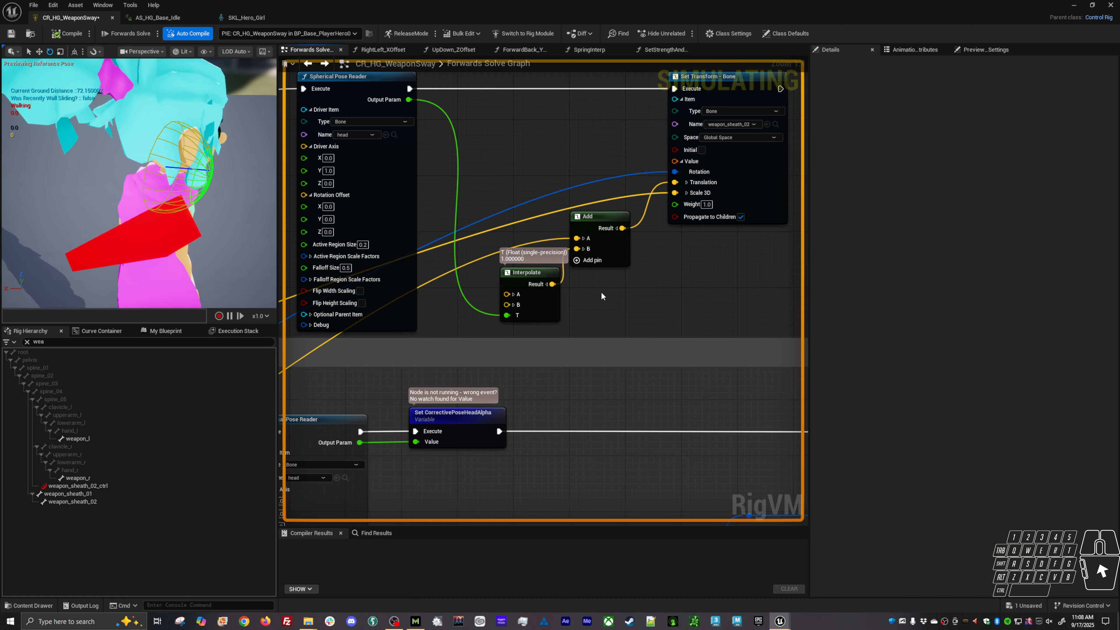
- Set the Y value of the Interpolate node's B input to -50 and check the sword's offset in the game preview
left_click(514, 304)
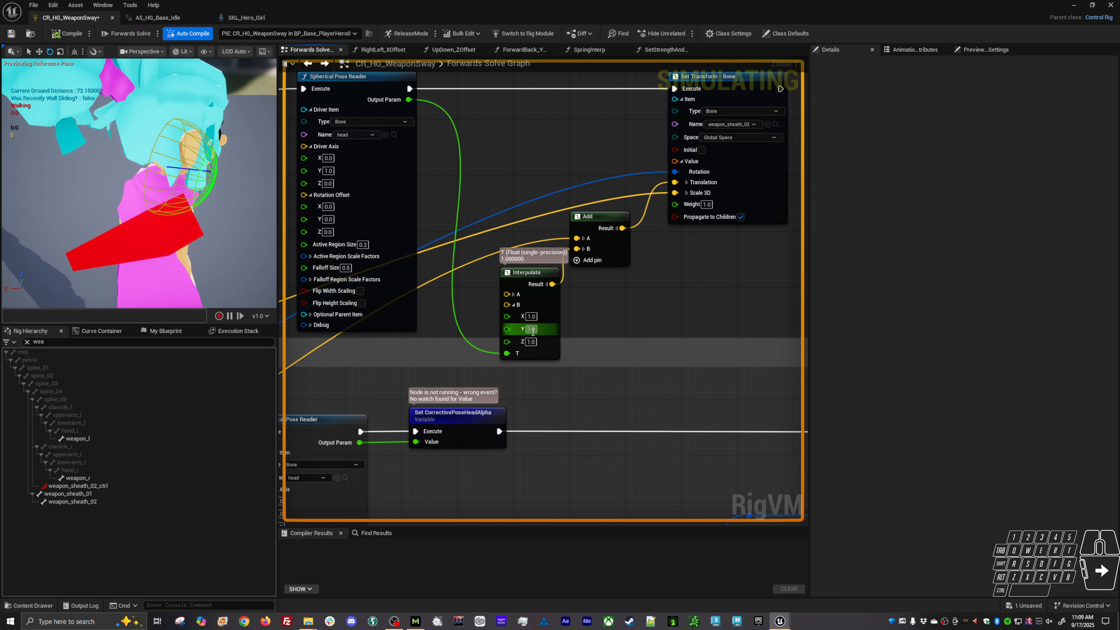
left_click(532, 329)
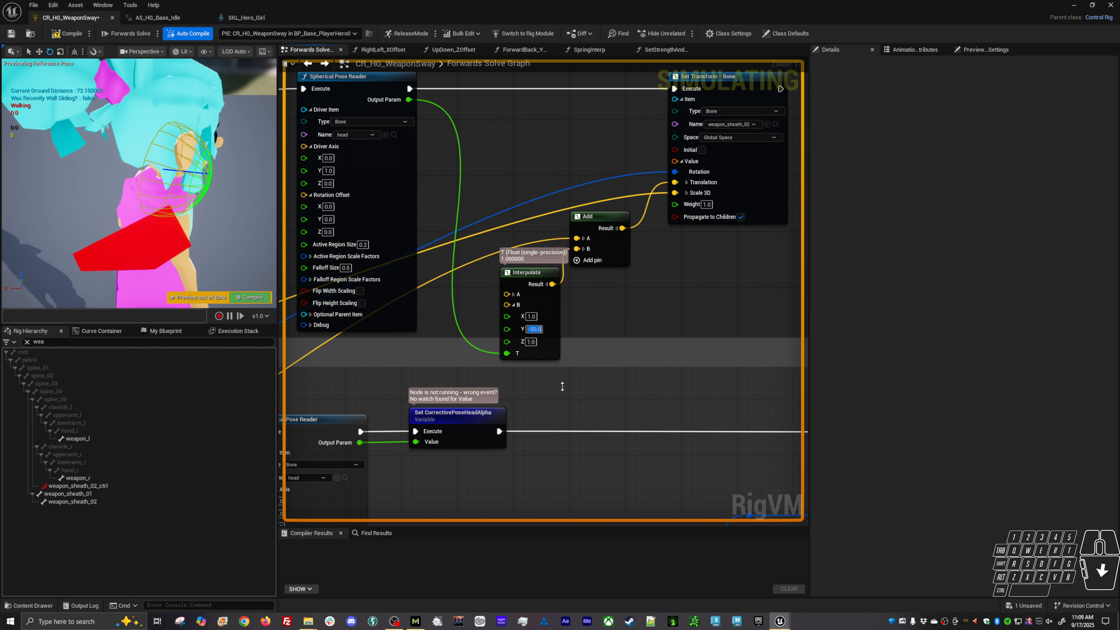
key("alt+Tab")
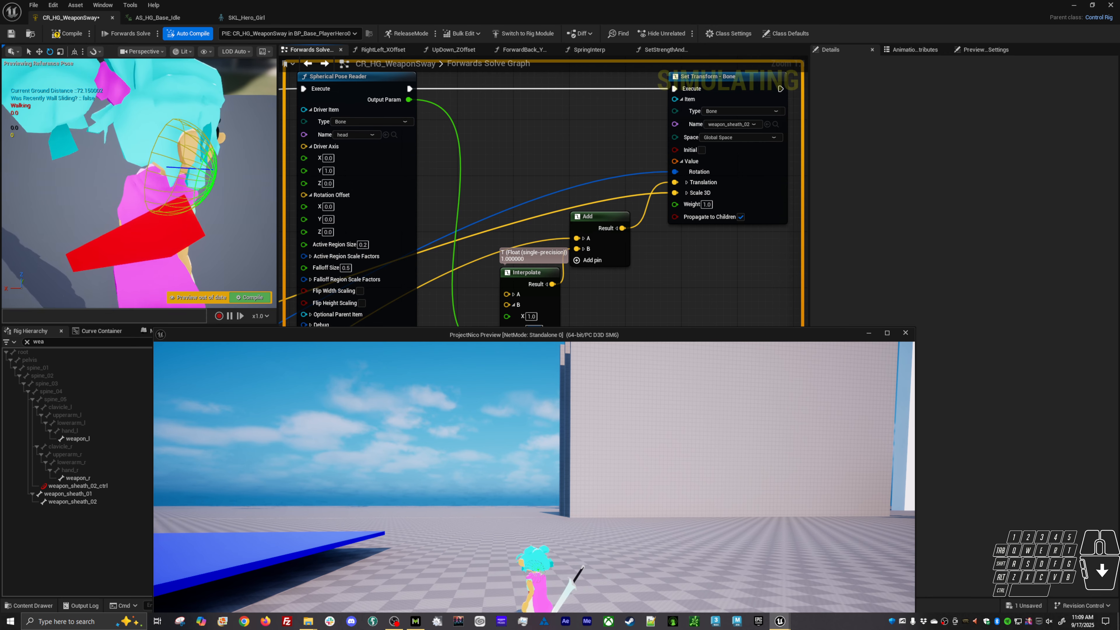
key("alt+Tab")
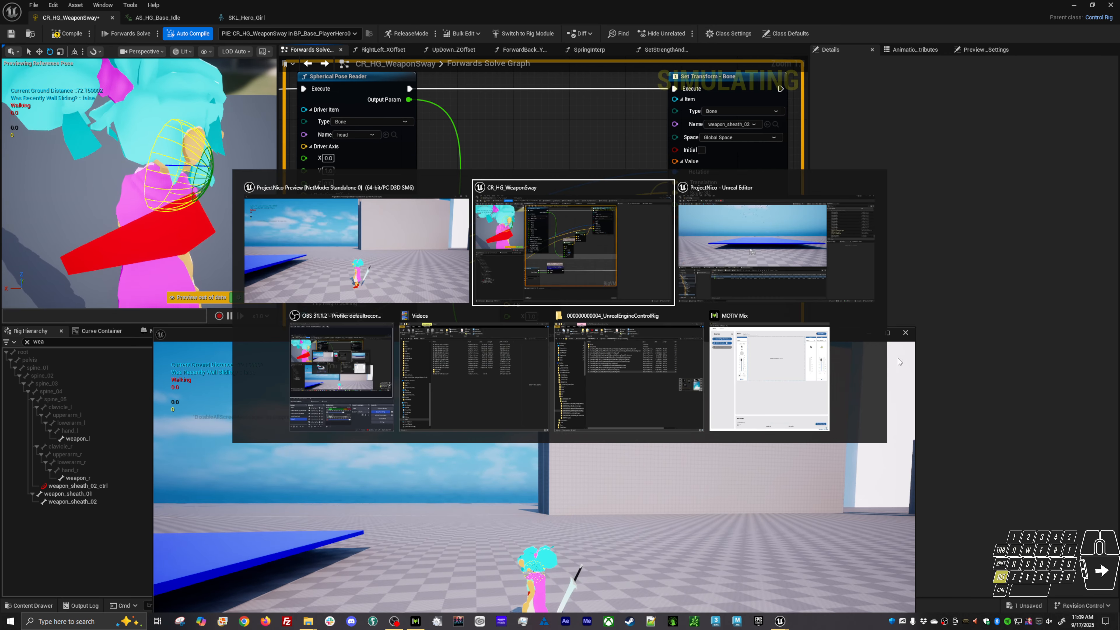
left_click(705, 326)
right_click_drag(675, 287, 683, 149)
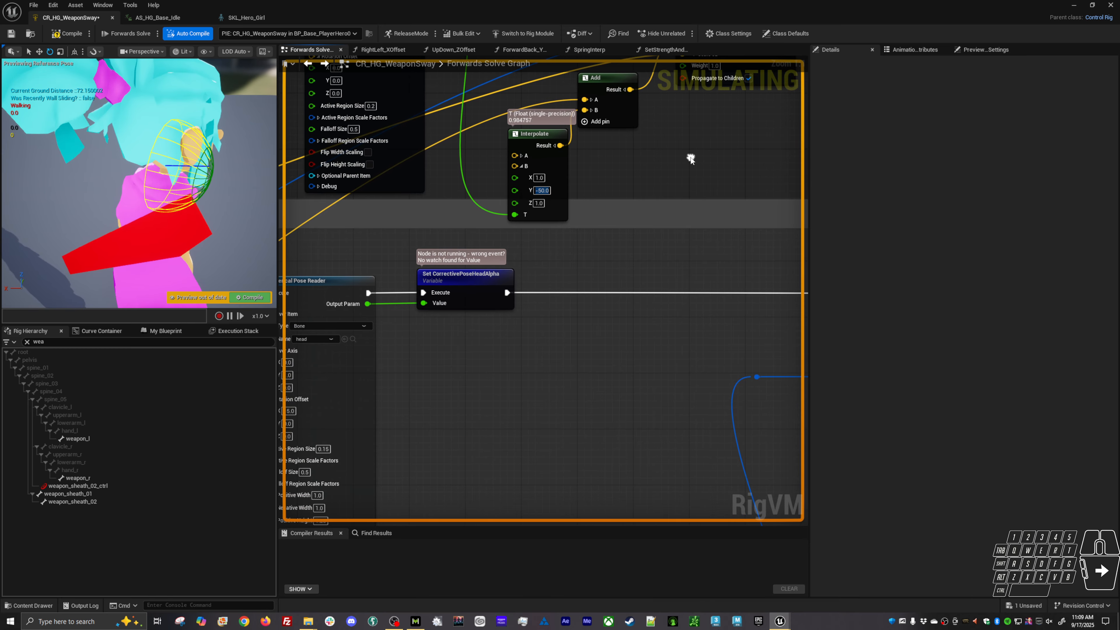
key("alt+Tab")
left_click_drag(722, 327, 748, 207)
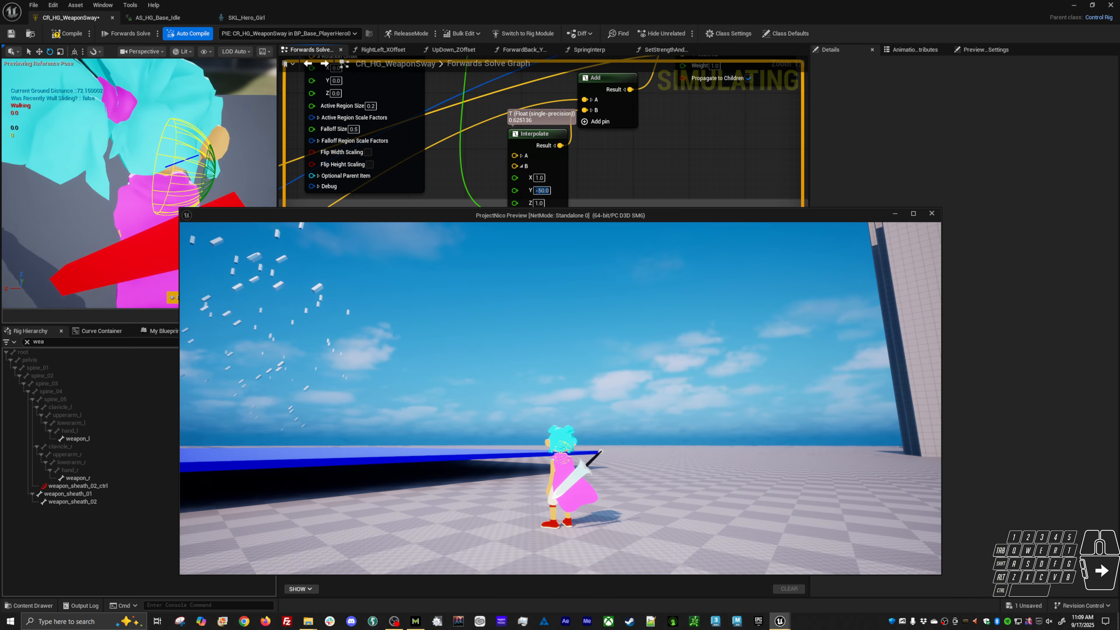
- Set the Interpolate node's B input to -500 in X and 0 in Y
key("alt+Tab")
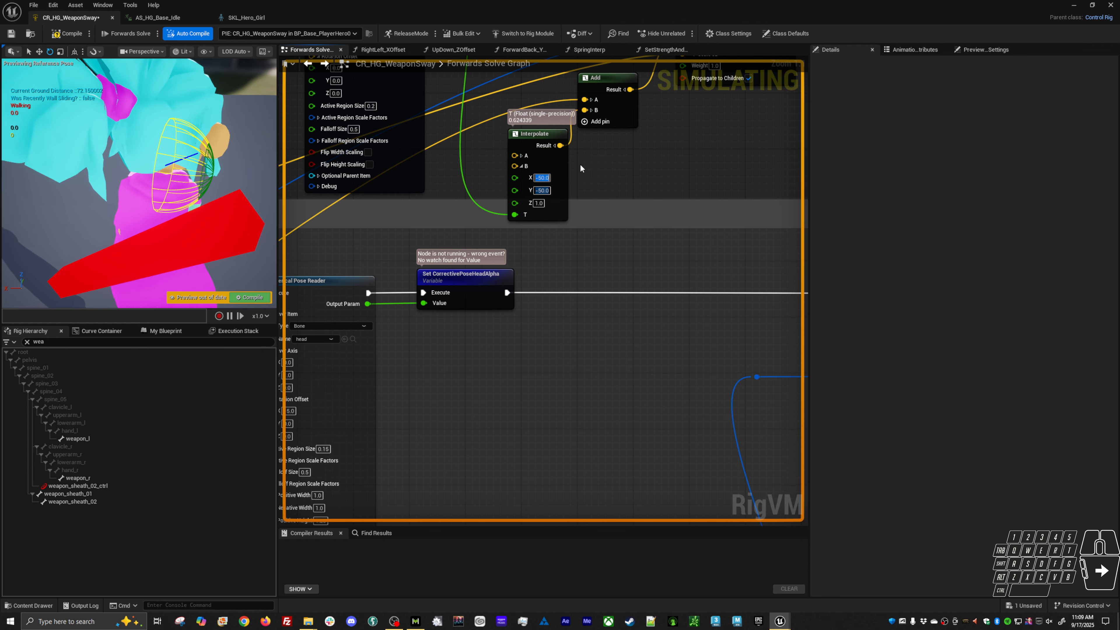
key("Tab")
type("0")
key("Return")
left_click(544, 180)
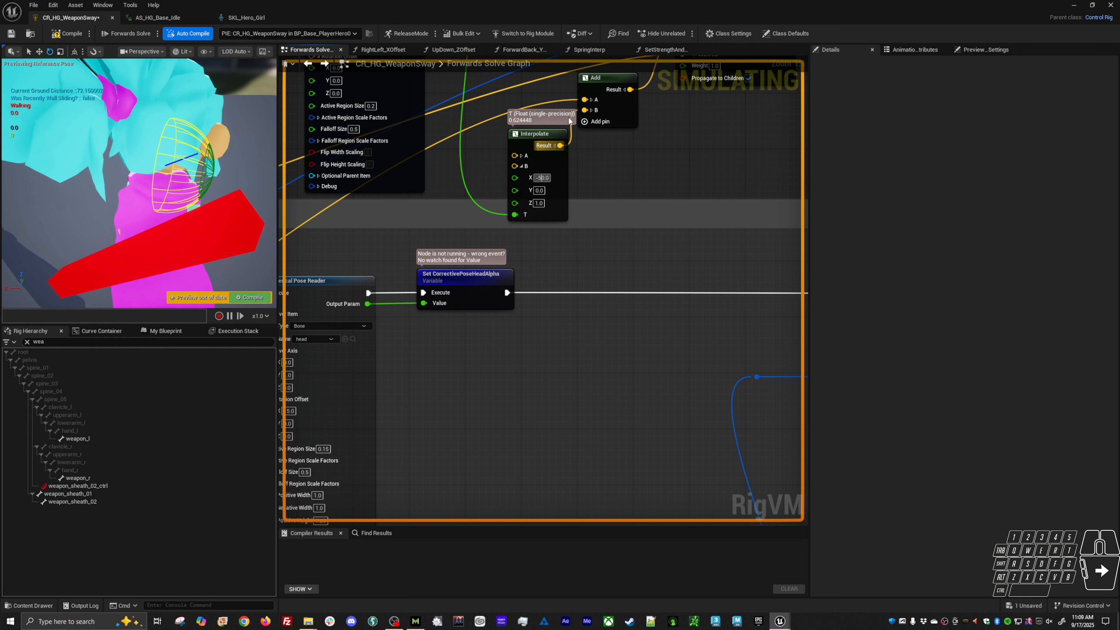
- Turn and run the character in the game preview to check the exaggerated sword offset
key("alt+Tab")
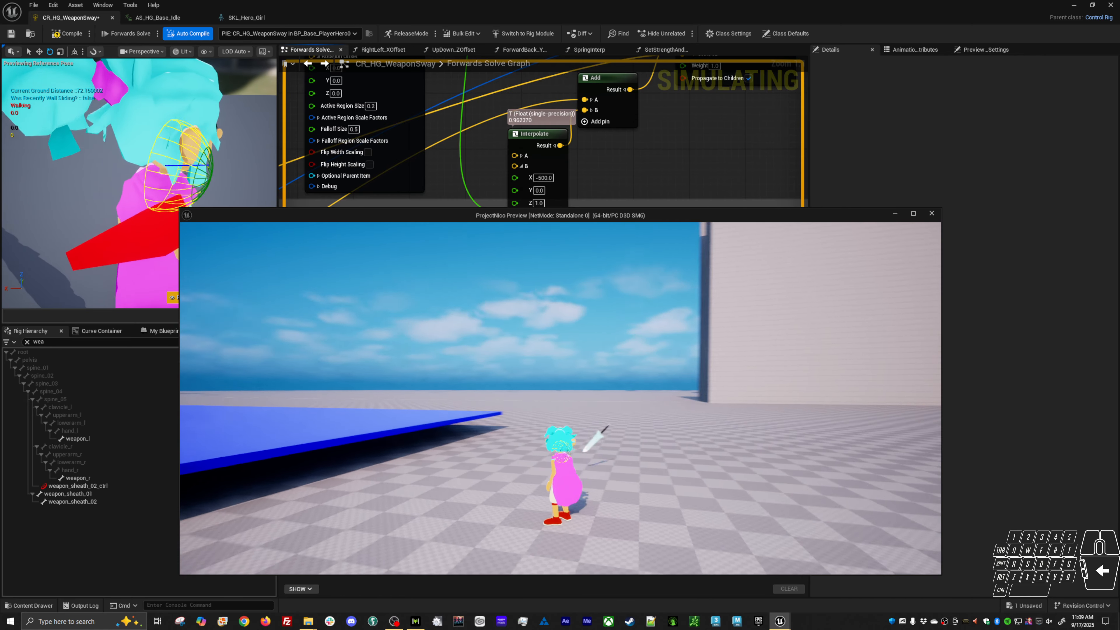
key("w+a")
key("shift")
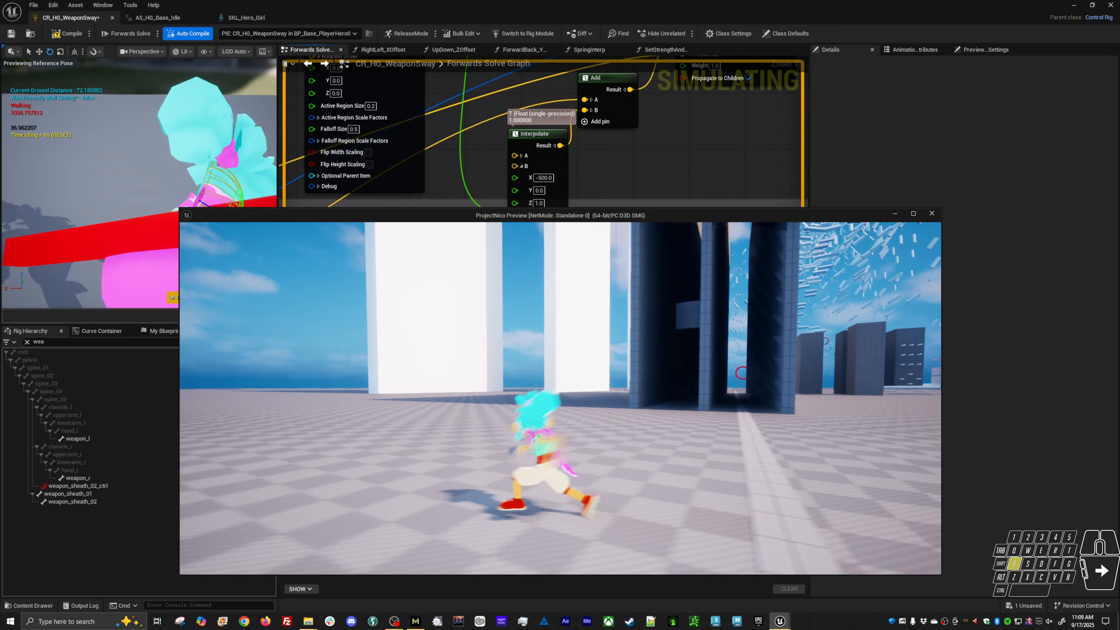
key("Escape")
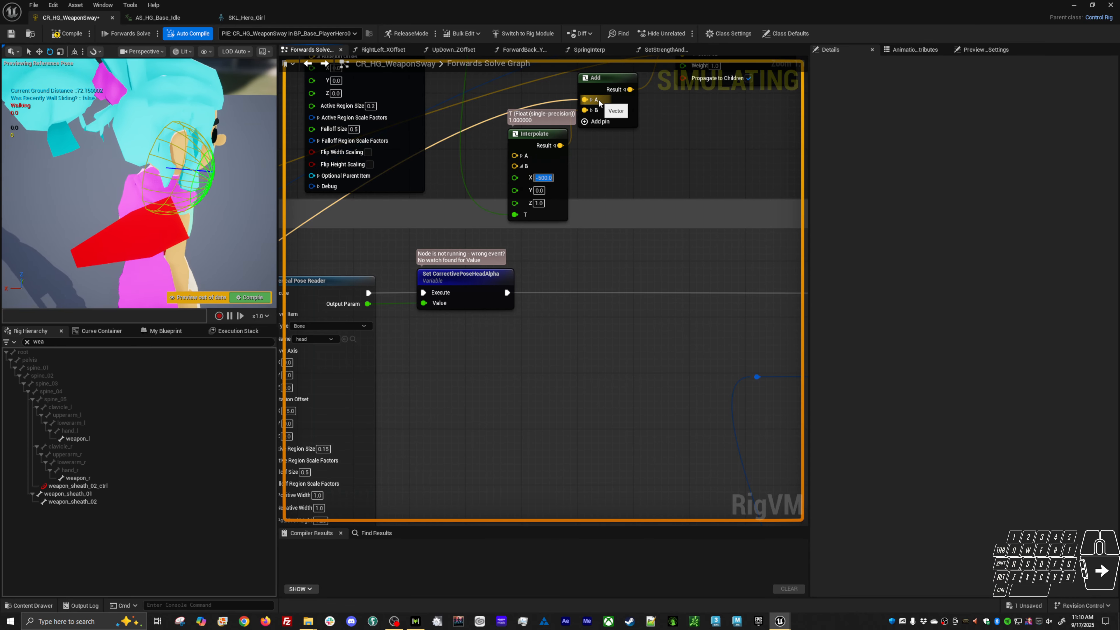
- Set the Interpolate node's B input to X -15, Y -15 and Z 0
type("-15")
key("Tab")
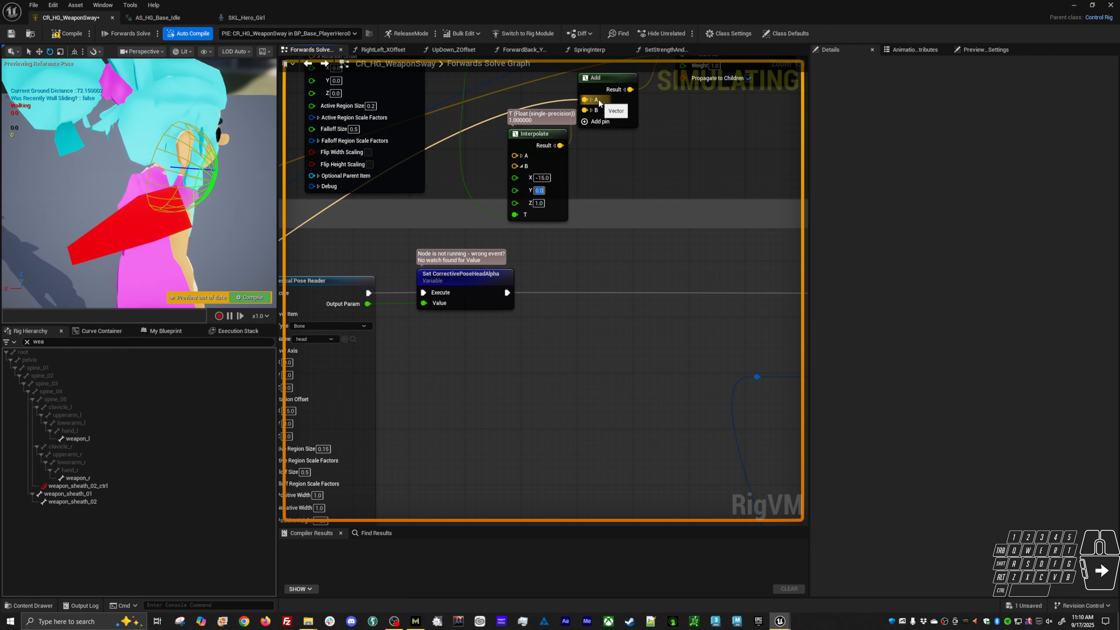
type("-")
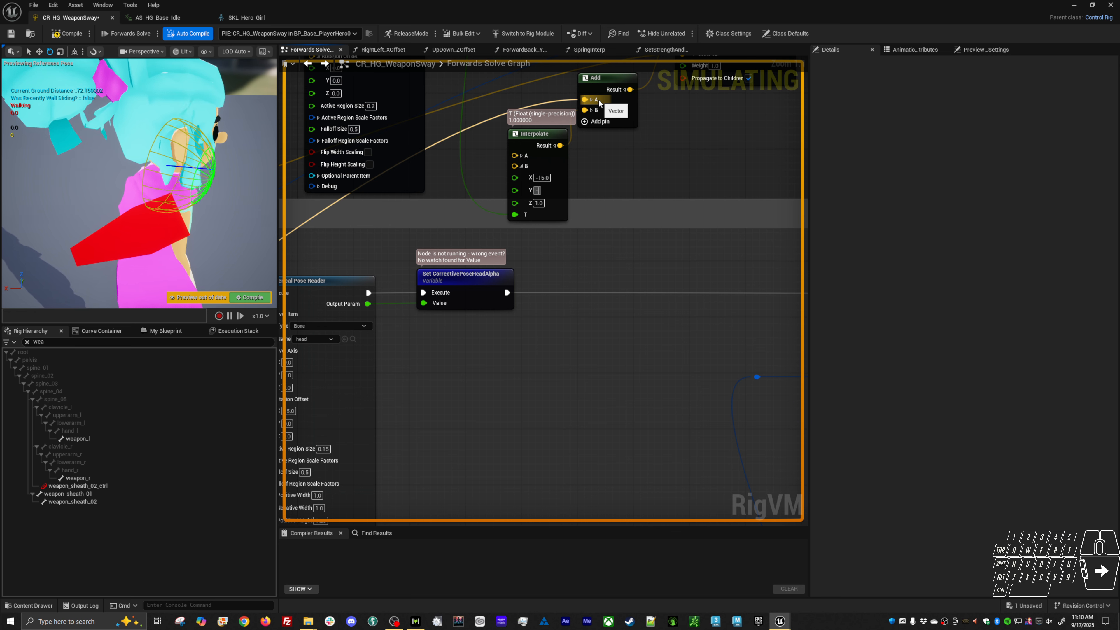
type("15")
key("Tab")
left_click(603, 180)
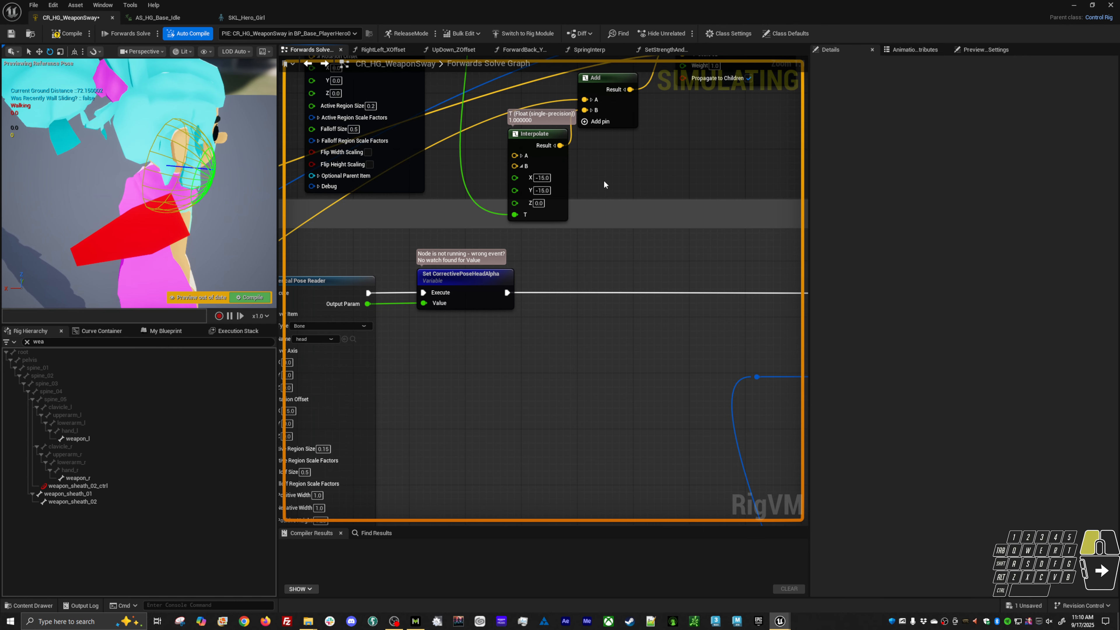
- Run the character around in the game preview to check how the reduced offset moves the sword
key("alt+Tab")
left_click(727, 263)
left_click(727, 263)
key("a")
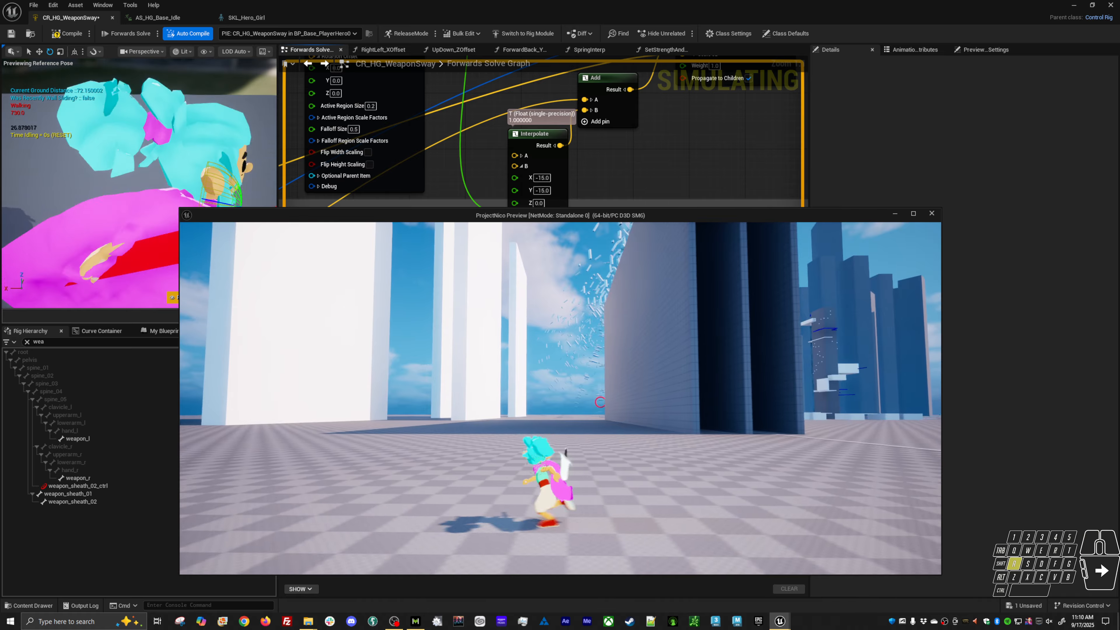
key("shift")
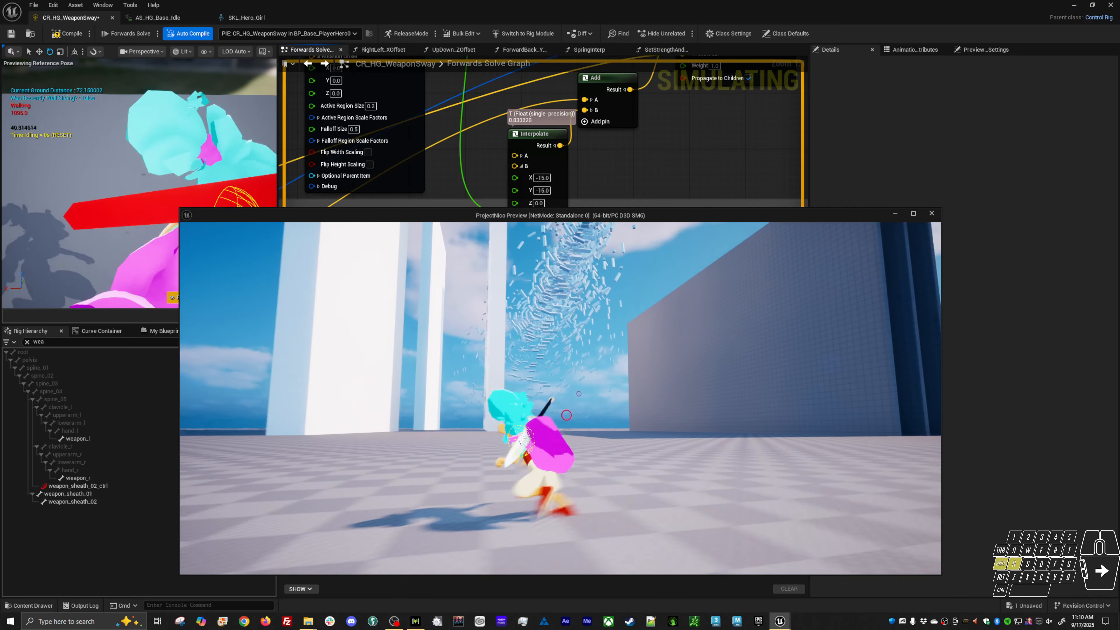
key("w")
- Set the Z value of the Interpolate node's B input to -25, test it in the game preview and end the simulation
key("alt+Tab")
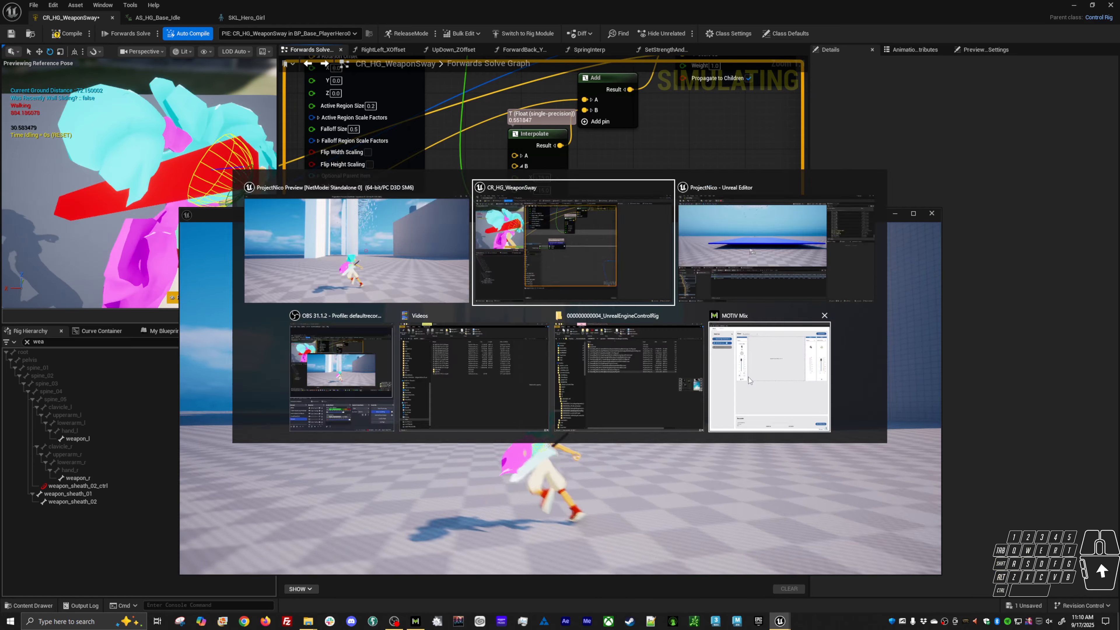
left_click(539, 203)
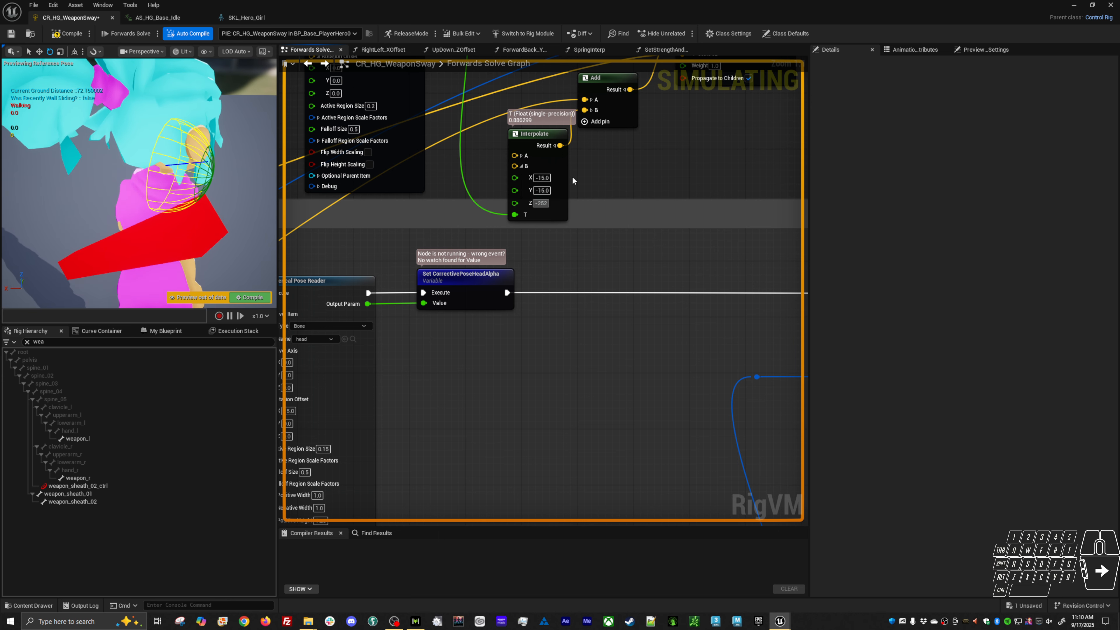
key("alt+Tab")
left_click(673, 244)
key("a")
key("shift")
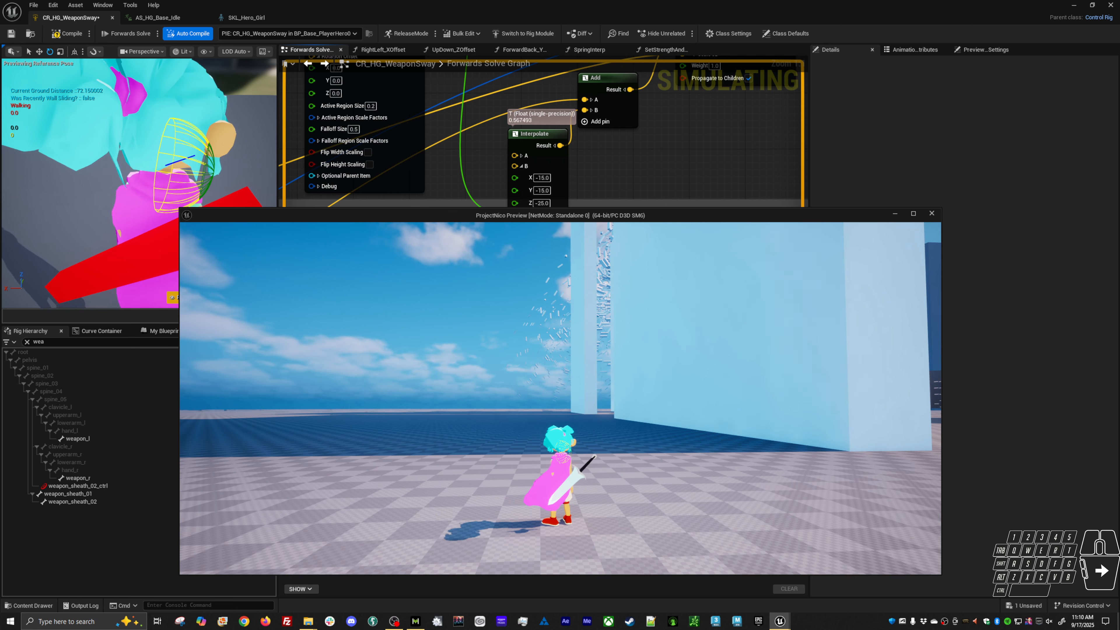
key("Escape")
- Review the Spherical Pose Reader chains and both Set Transform - Bone nodes in the Forwards Solve Graph
scroll(599, 239, "down", 3)
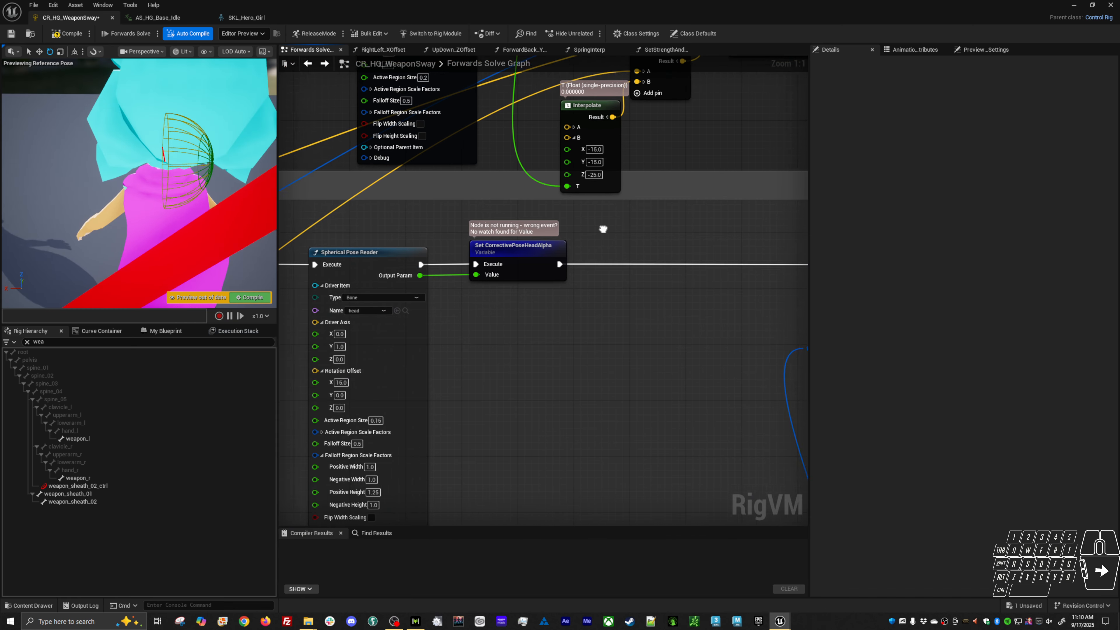
right_click_drag(708, 216, 681, 274)
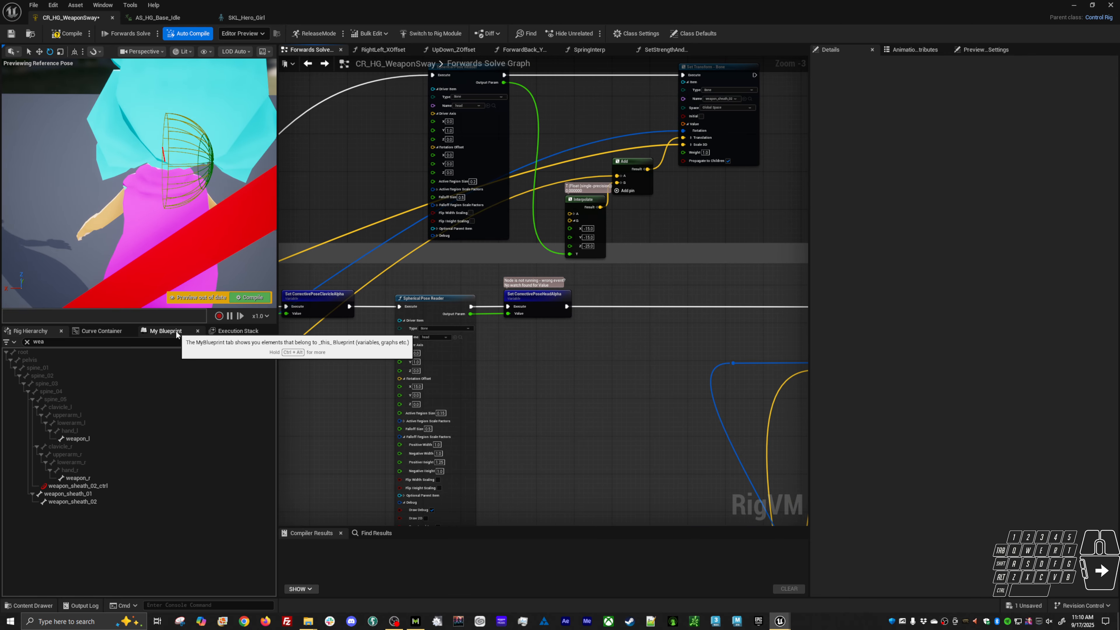
scroll(517, 277, "down", 5)
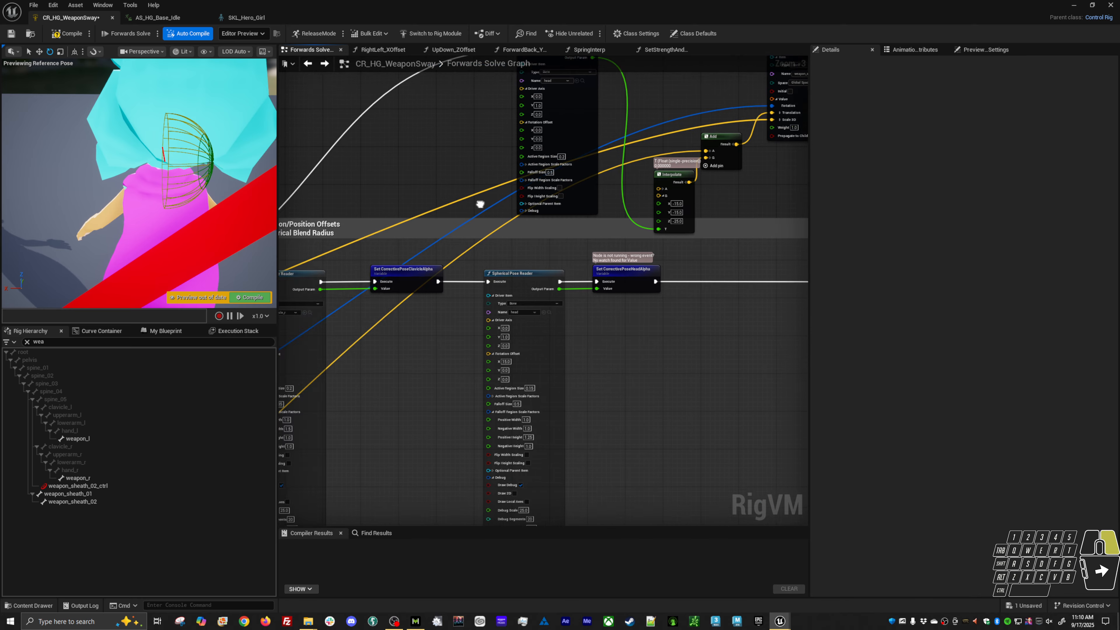
right_click_drag(517, 276, 599, 269)
scroll(600, 269, "up", 8)
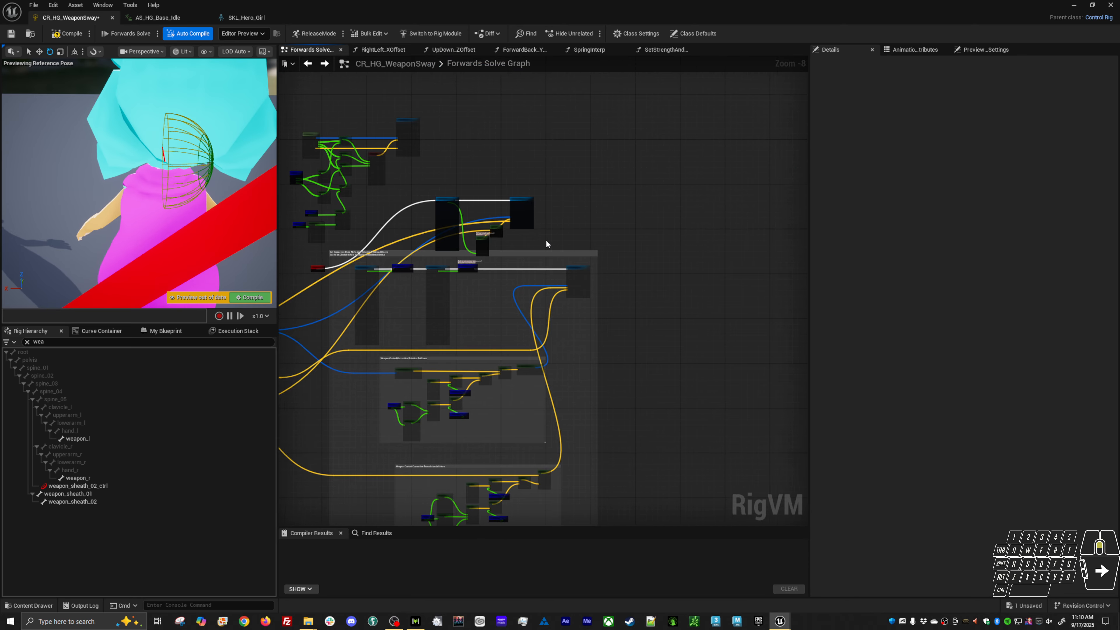
right_click_drag(441, 283, 447, 281)
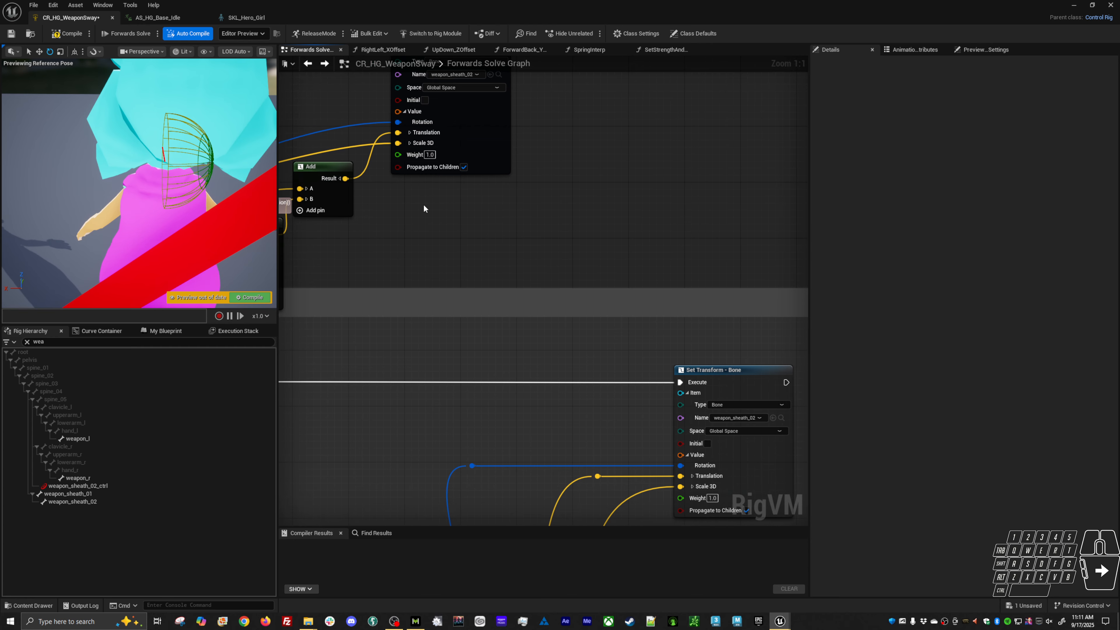
- Search the project assets for "abp", open the ABP_Hero animation blueprint and show its AnimGraph
key("alt+shift+o")
type("abp")
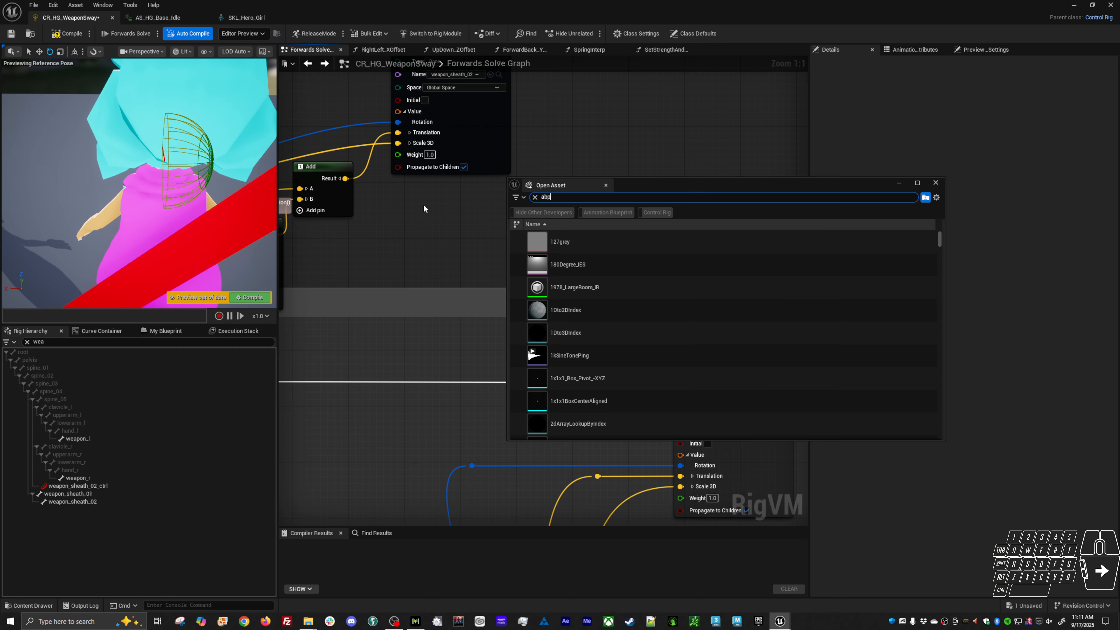
left_click(534, 233)
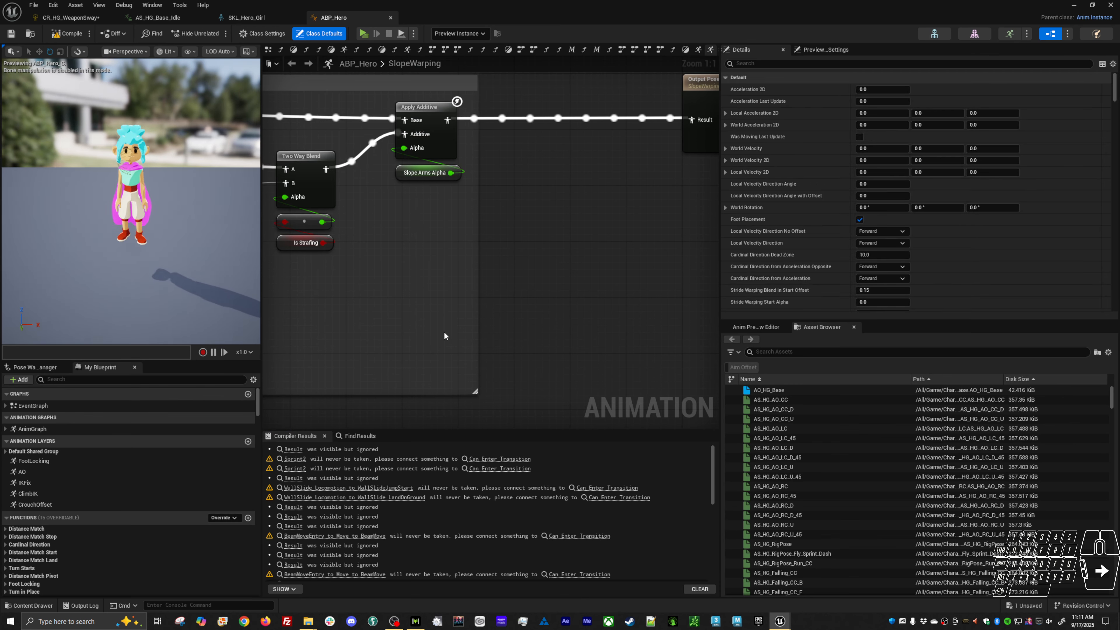
right_click_drag(529, 302, 524, 307)
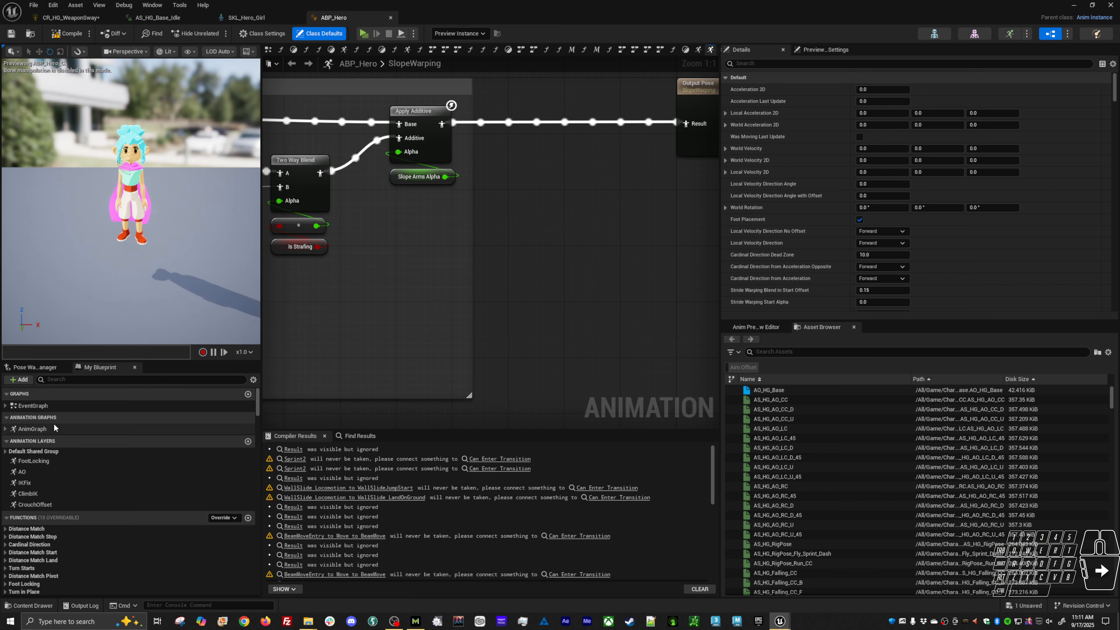
left_click(32, 428)
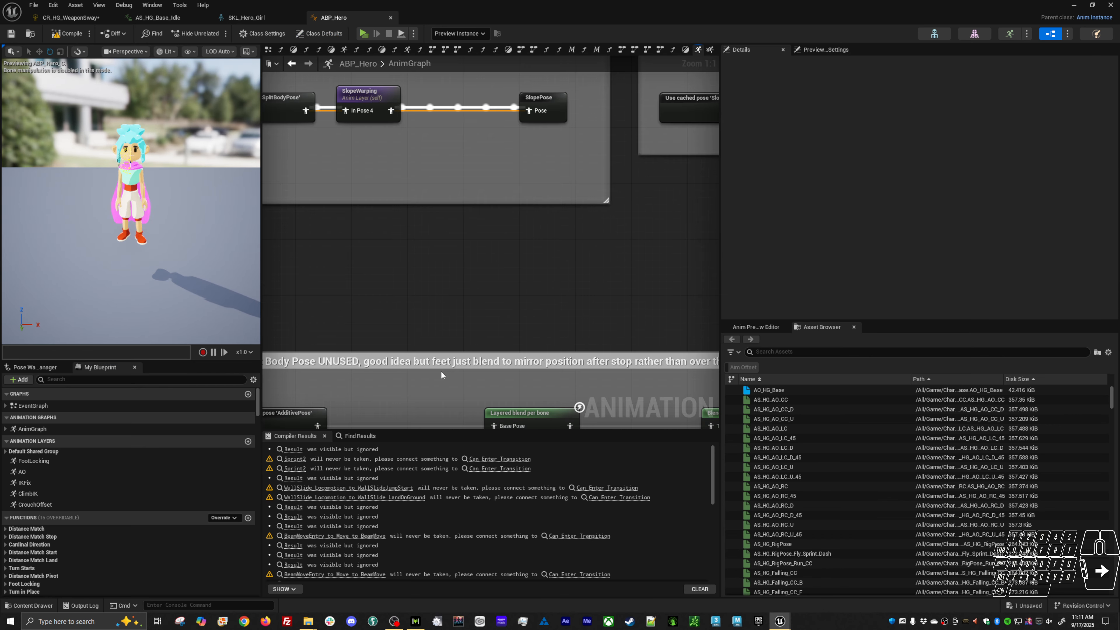
- Examine the Weapon Sway Control Rig node in the AnimGraph and the Speed variable feeding it
right_click_drag(482, 341, 488, 276)
scroll(524, 299, "down", 6)
scroll(464, 306, "up", 6)
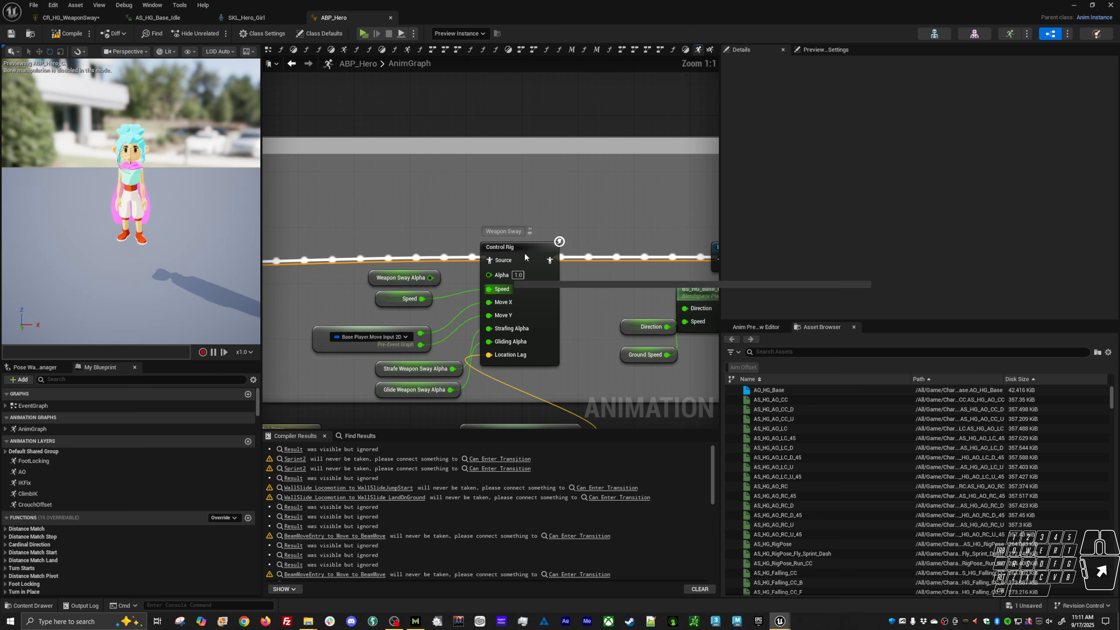
right_click_drag(389, 209, 397, 152)
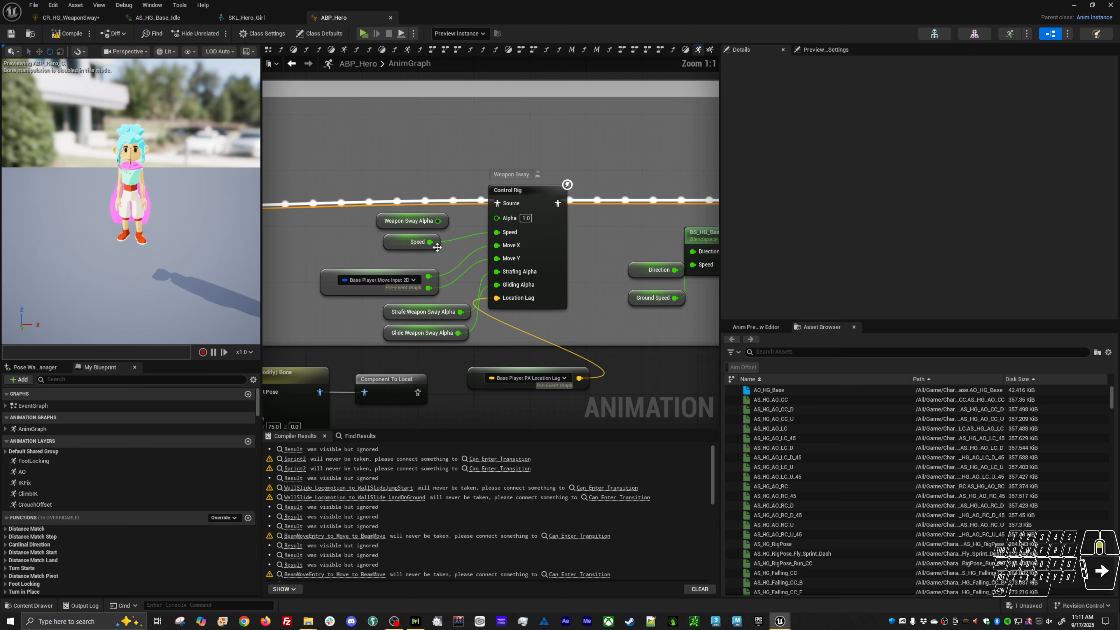
mouse_move(422, 250)
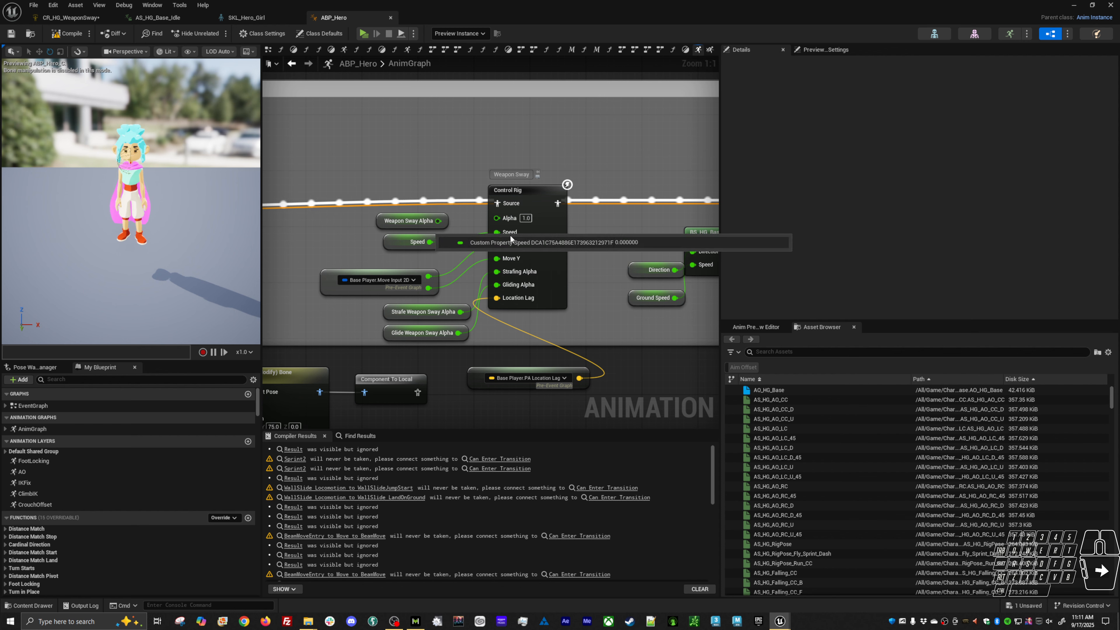
left_click(412, 242)
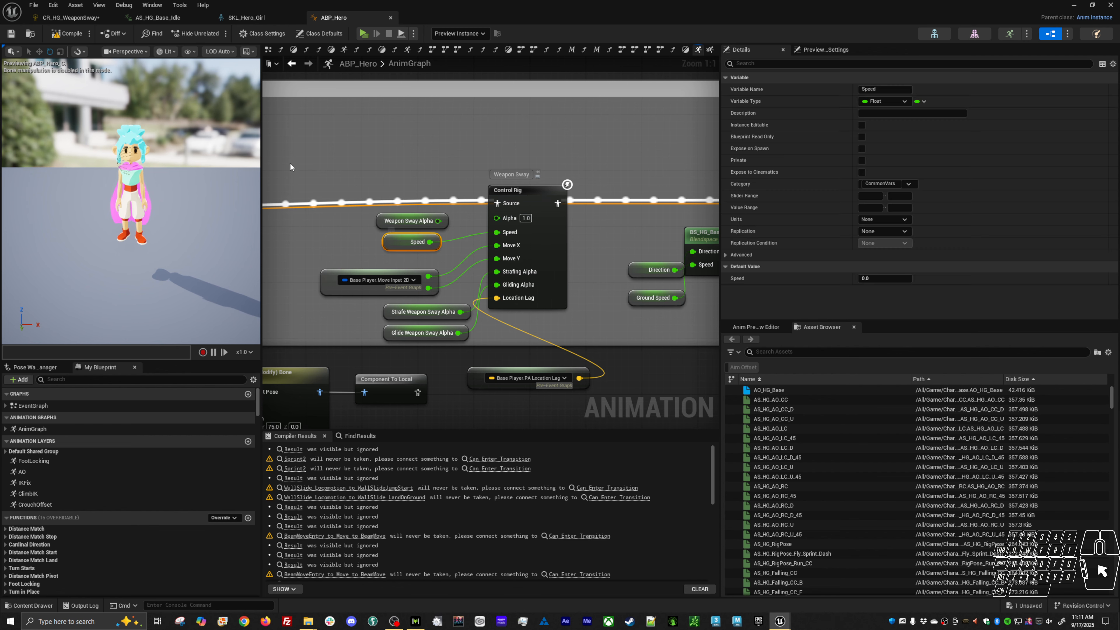
left_click(290, 166)
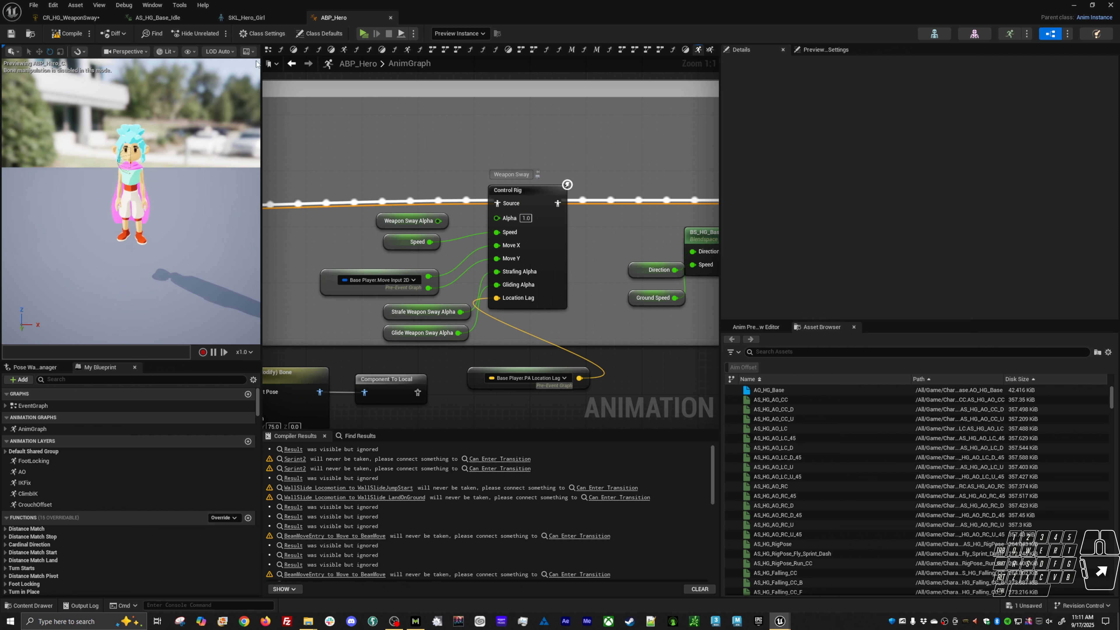
- Return to the CR_HG_WeaponSway control rig and display its functions and variables
left_click(81, 18)
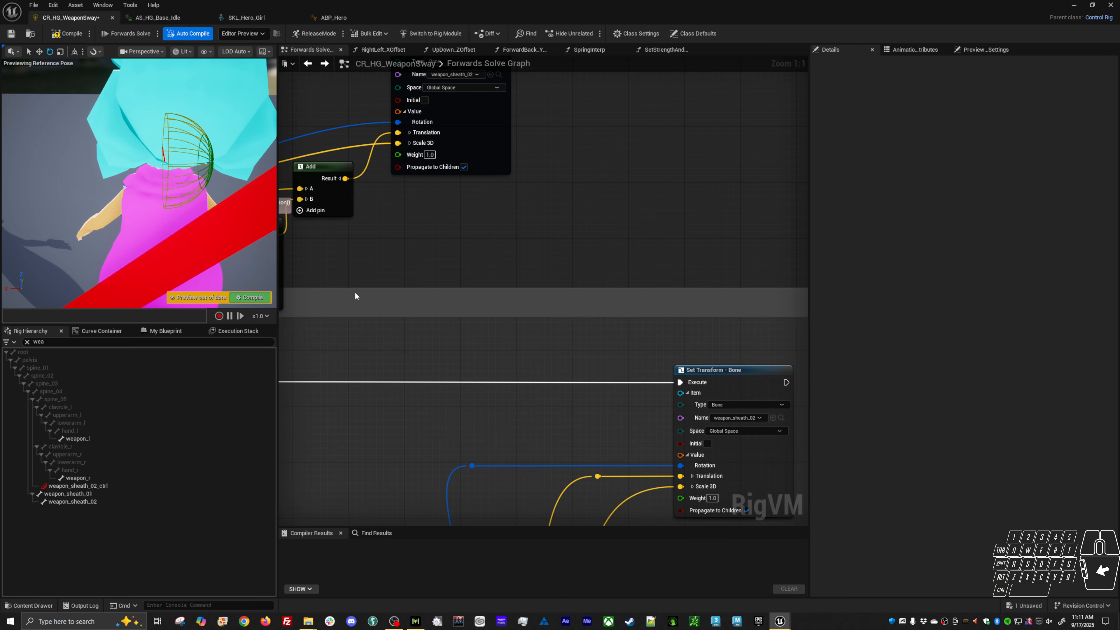
left_click(167, 332)
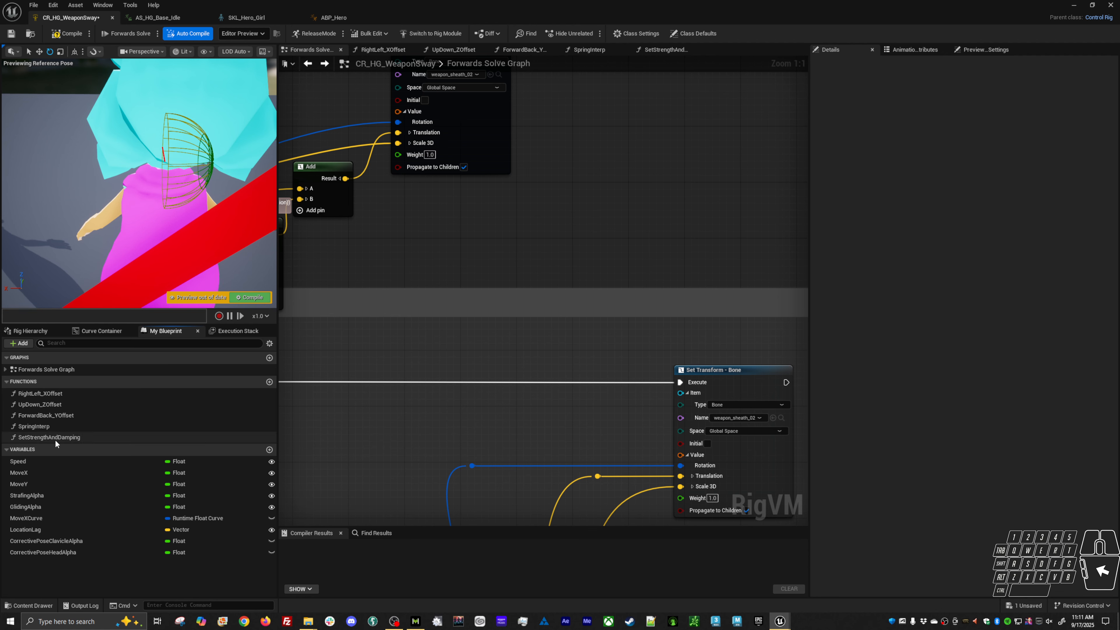
- Inspect the Speed variable's settings and add a Float variable named Sasdfa to the control rig
left_click(37, 462)
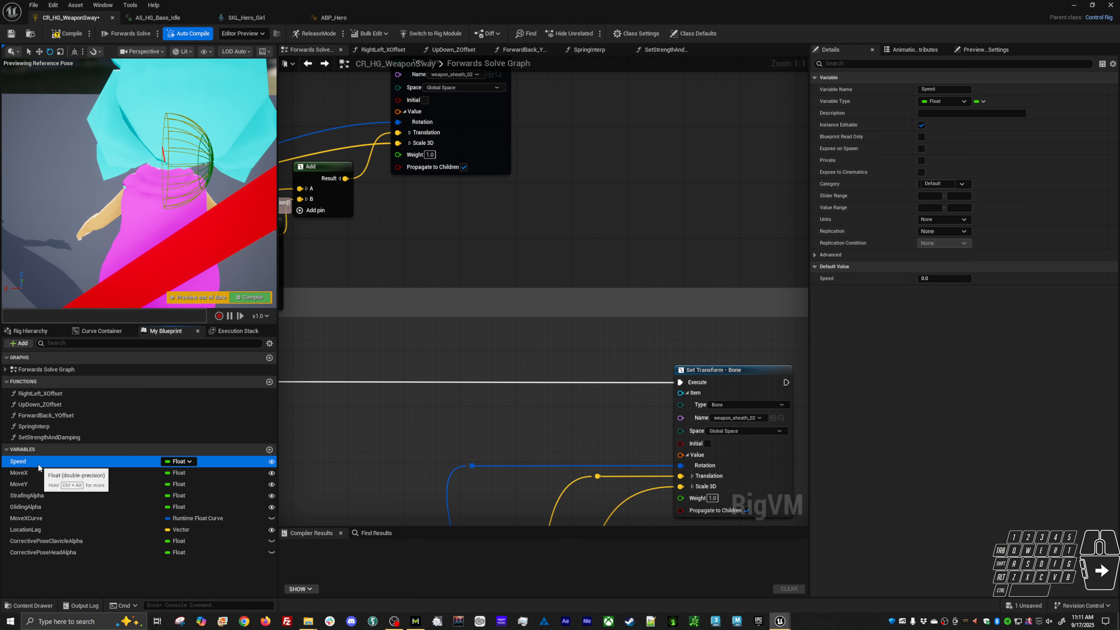
left_click(270, 449)
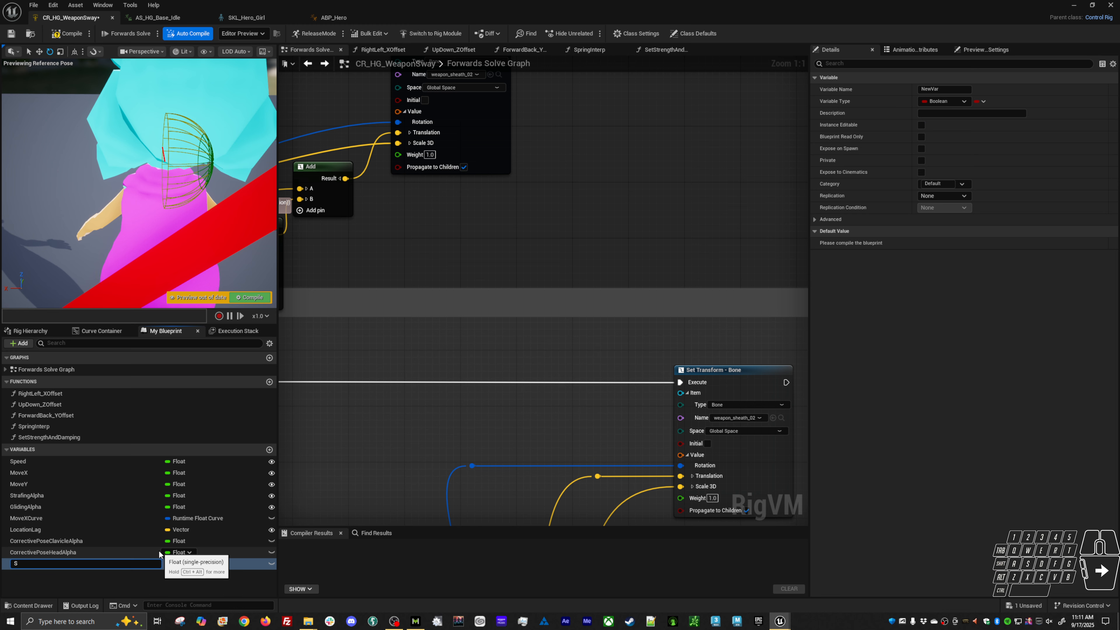
key("Return")
left_click(181, 564)
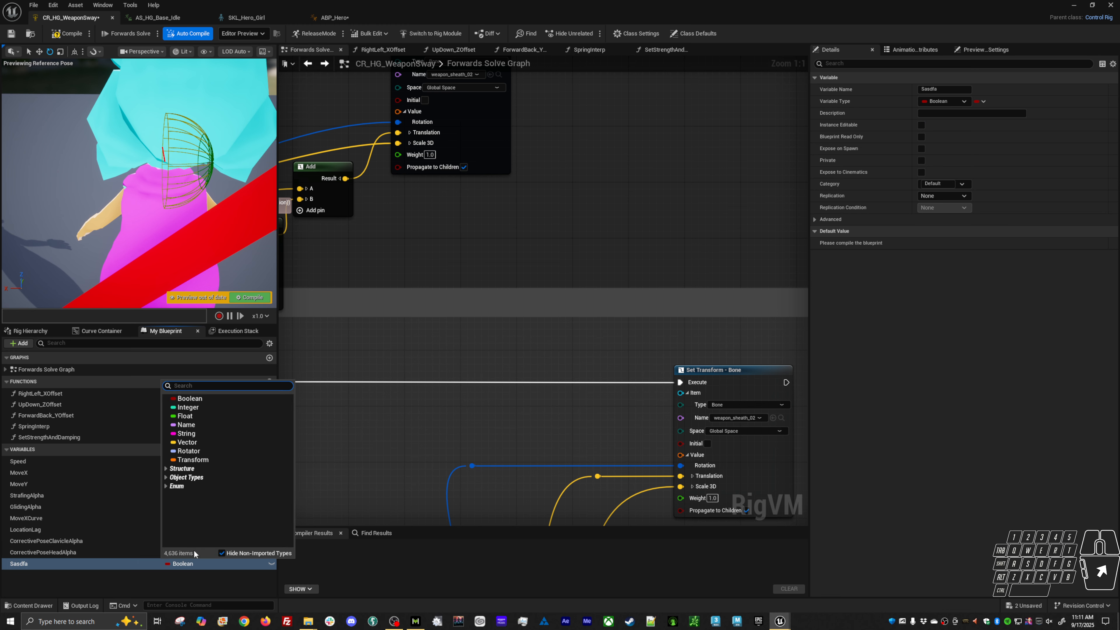
left_click(191, 415)
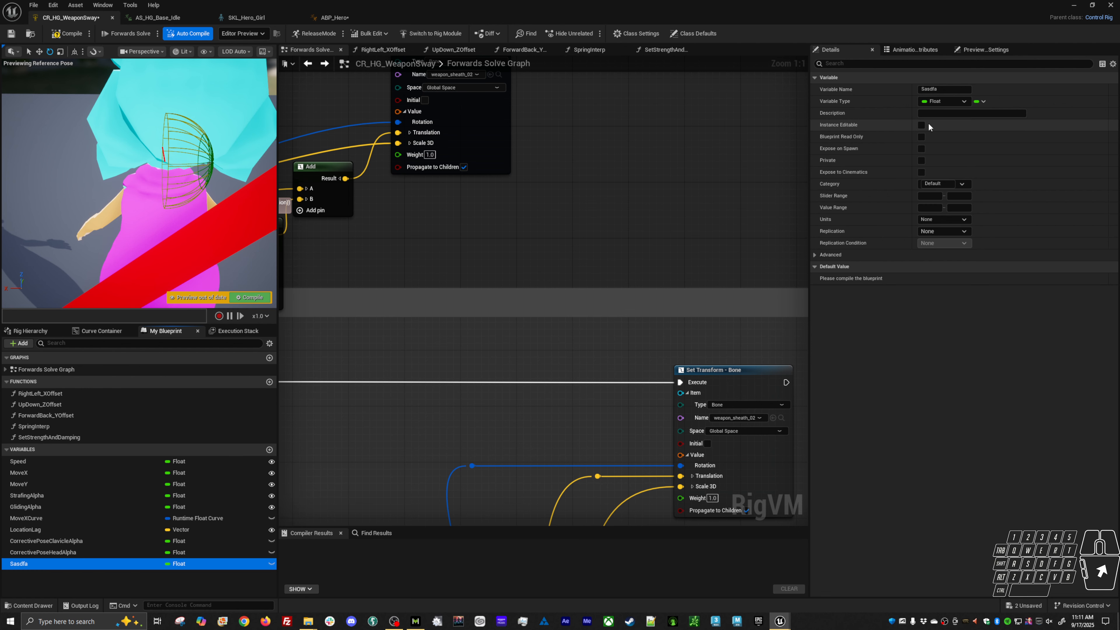
- Check the MoveX settings and the weapon sway inputs in ABP_Hero, and delete the Sasdfa variable from CR_HG_WeaponSway
left_click(66, 473)
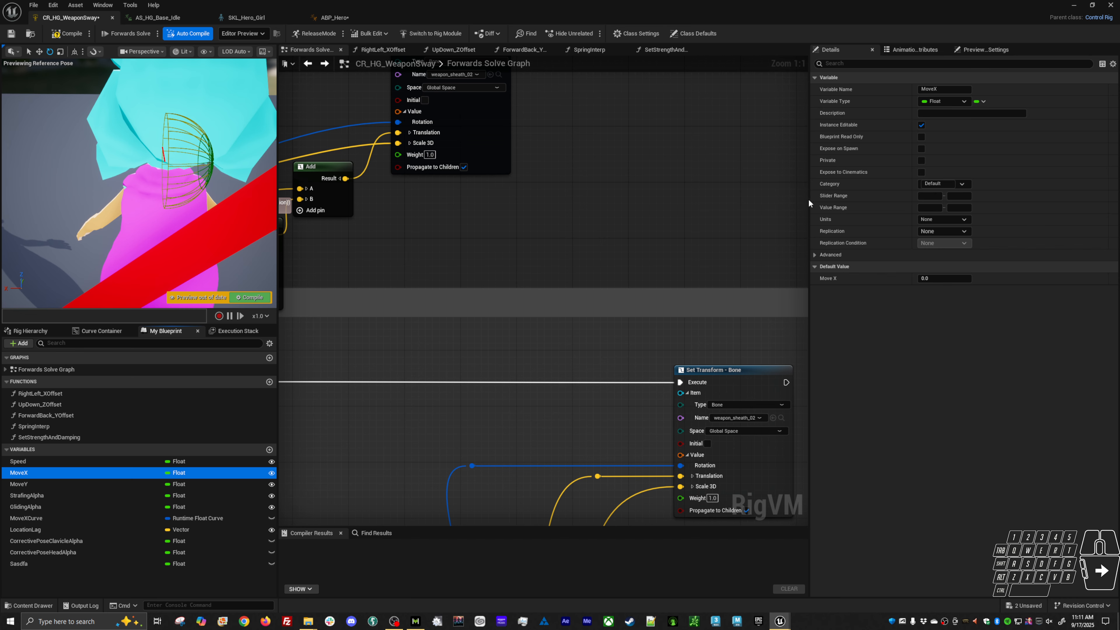
left_click(643, 231)
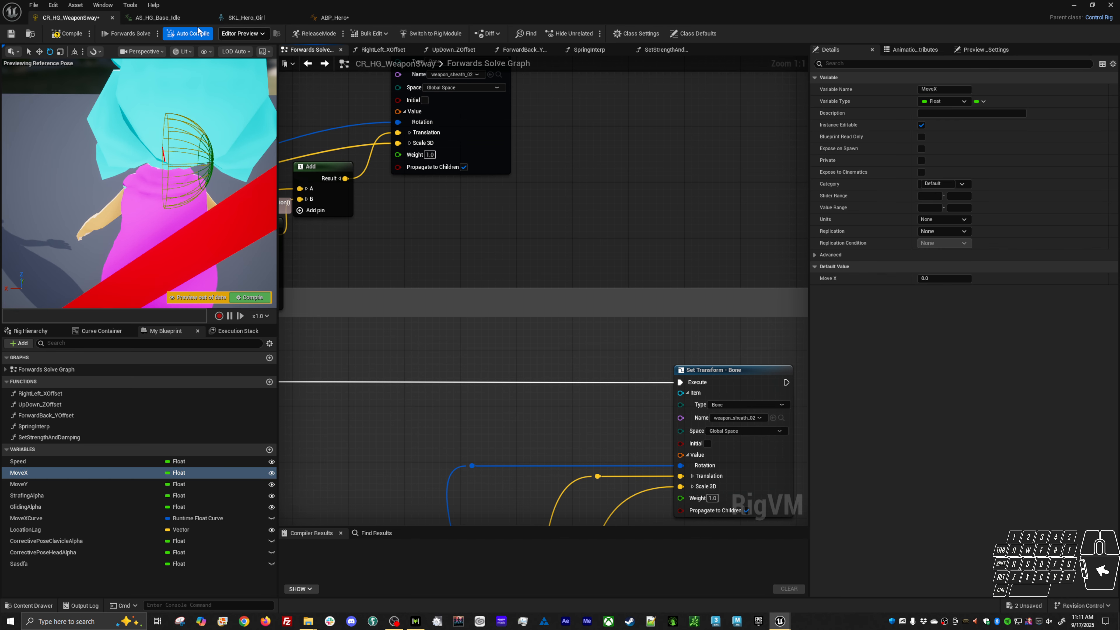
left_click(334, 17)
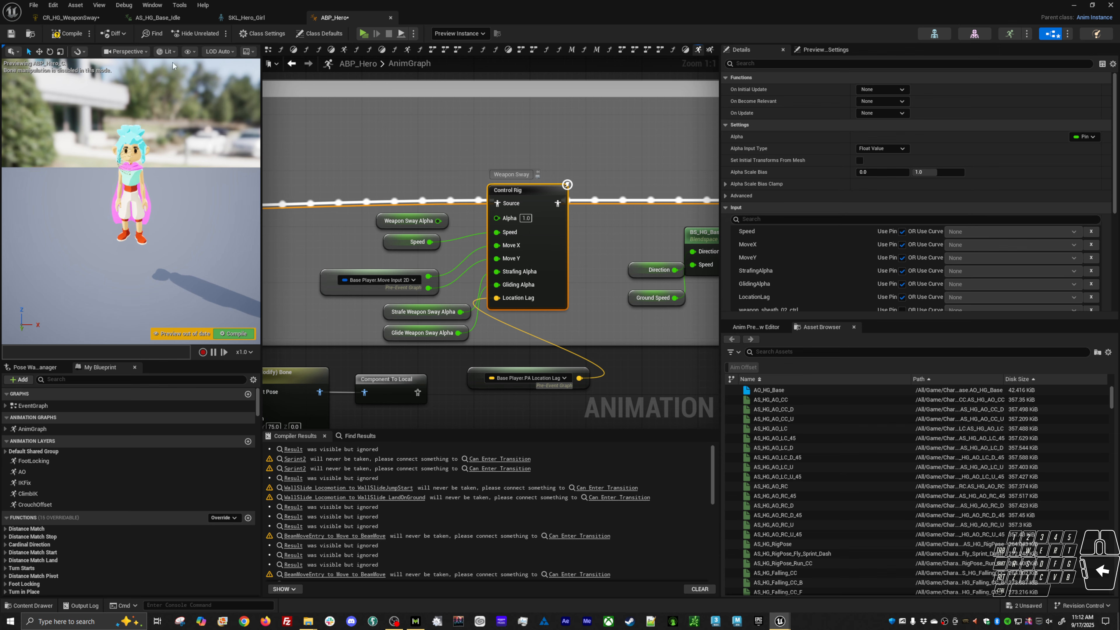
left_click(90, 19)
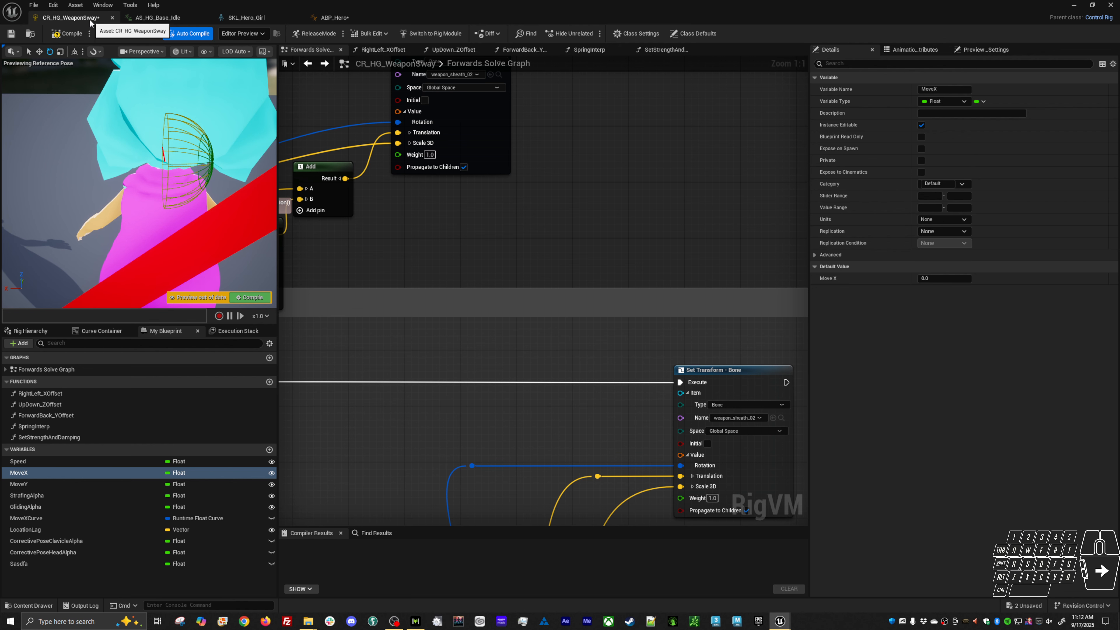
left_click(27, 565)
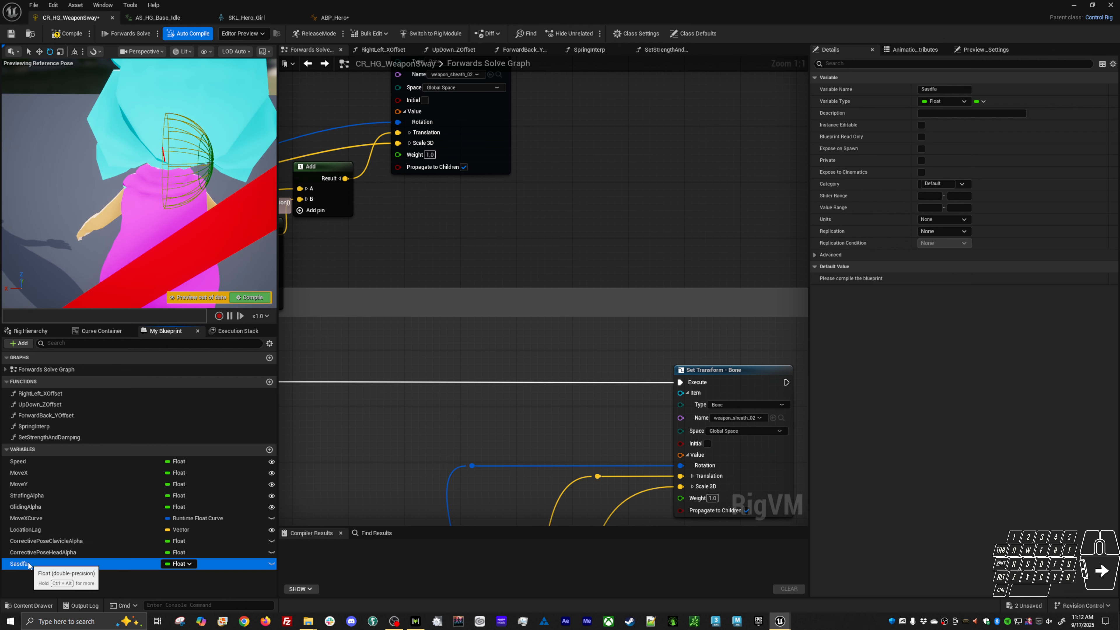
key("Delete")
- Place a Get Speed node near the upper head pose reader's Interpolate node and connect it to a new Remap node
right_click_drag(330, 289, 551, 323)
scroll(575, 295, "down", 3)
right_click_drag(654, 240, 611, 259)
left_click_drag(683, 198, 600, 184)
right_click_drag(452, 286, 507, 277)
right_click(506, 275)
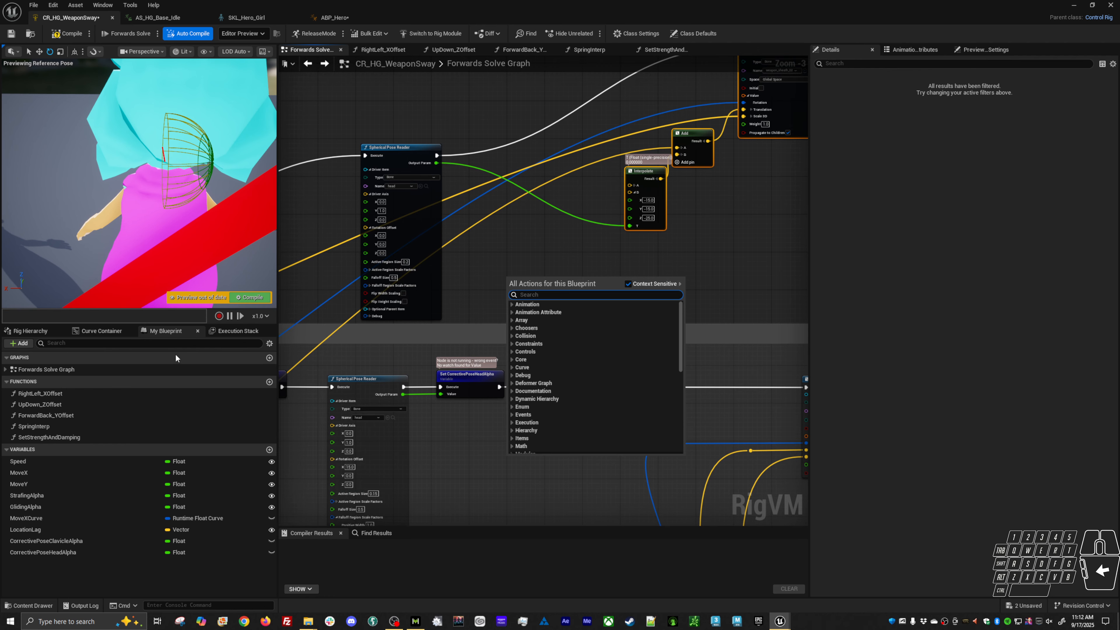
left_click_drag(49, 461, 590, 273)
scroll(560, 291, "up", 3)
type("rem")
left_click(629, 323)
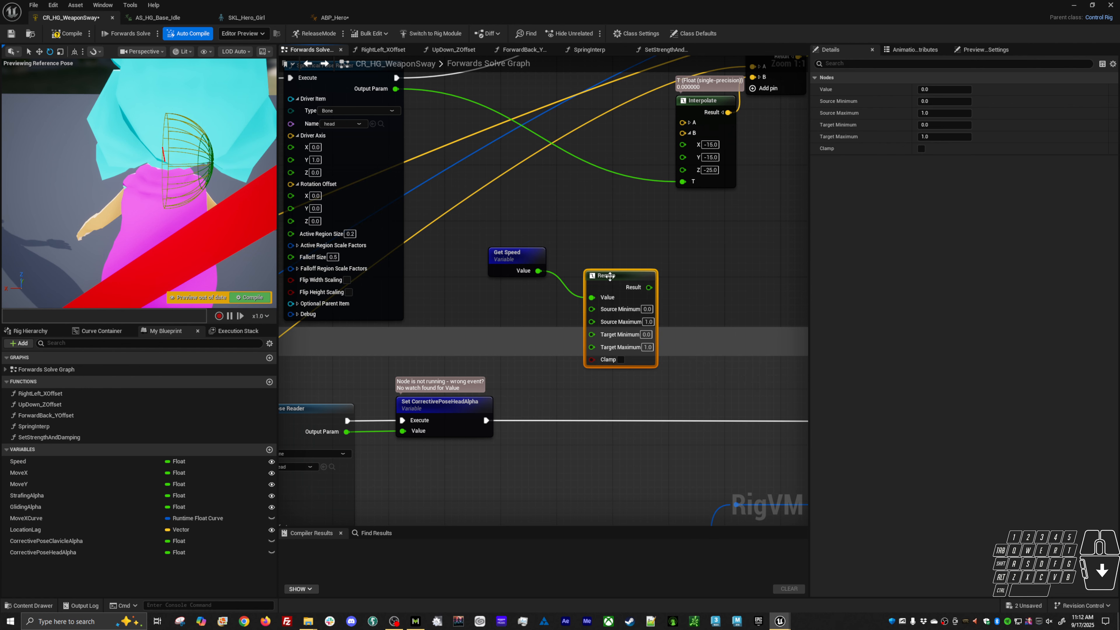
- Enable Clamp on the Remap node, set its Source Maximum to 730, and place it with Get Speed beside the pose reader
left_click_drag(605, 274, 582, 239)
left_click(600, 325)
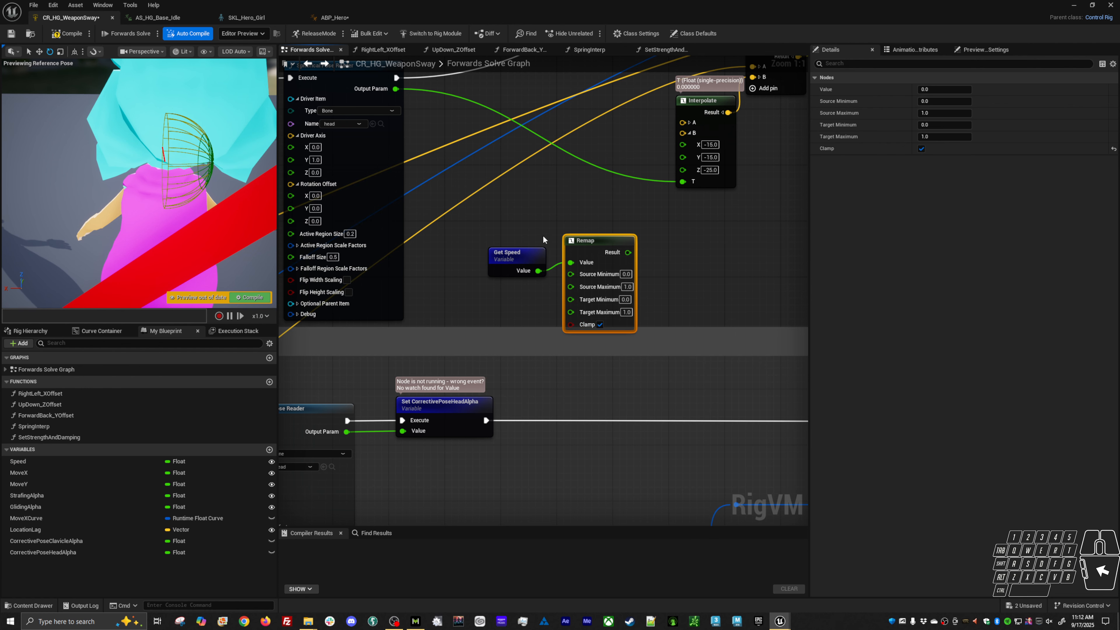
left_click(516, 256, "ctrl")
left_click_drag(598, 282, 571, 247)
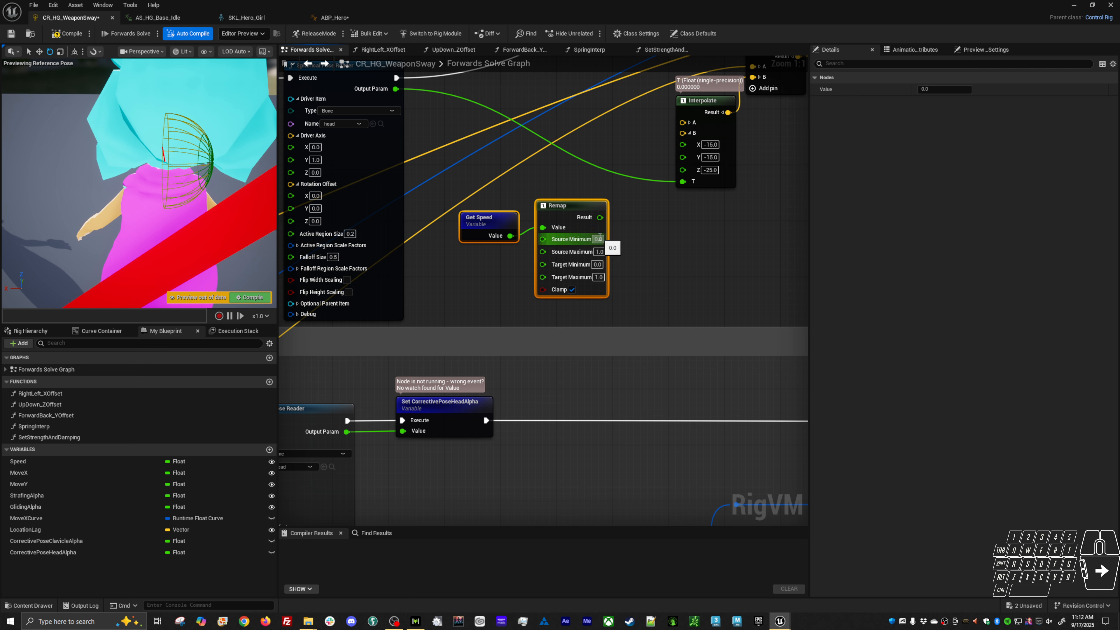
left_click(602, 251)
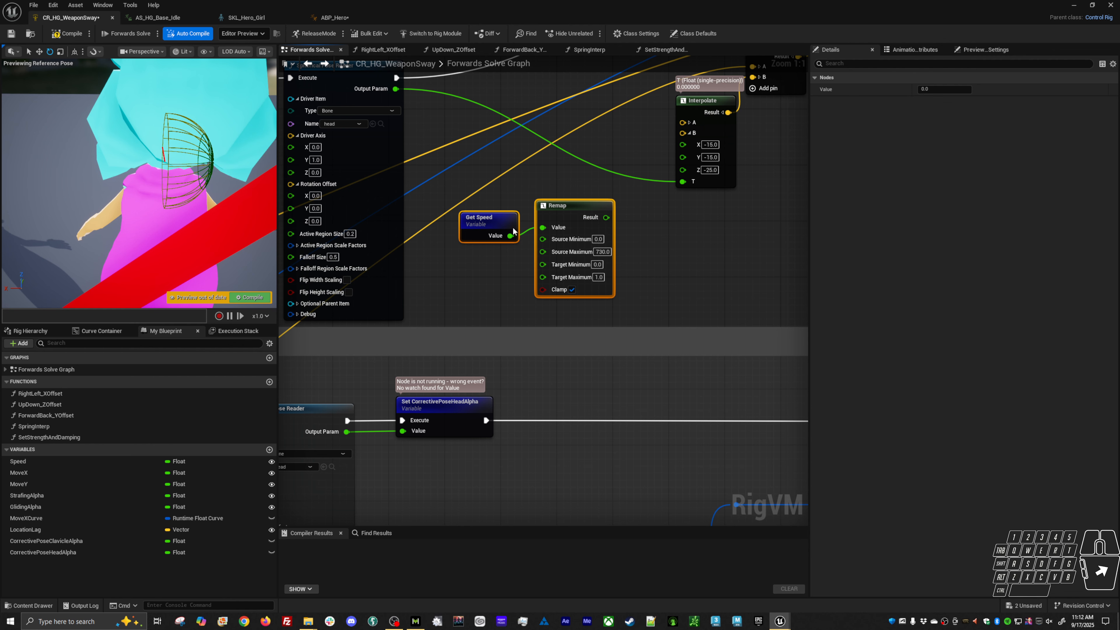
left_click_drag(563, 208, 524, 167)
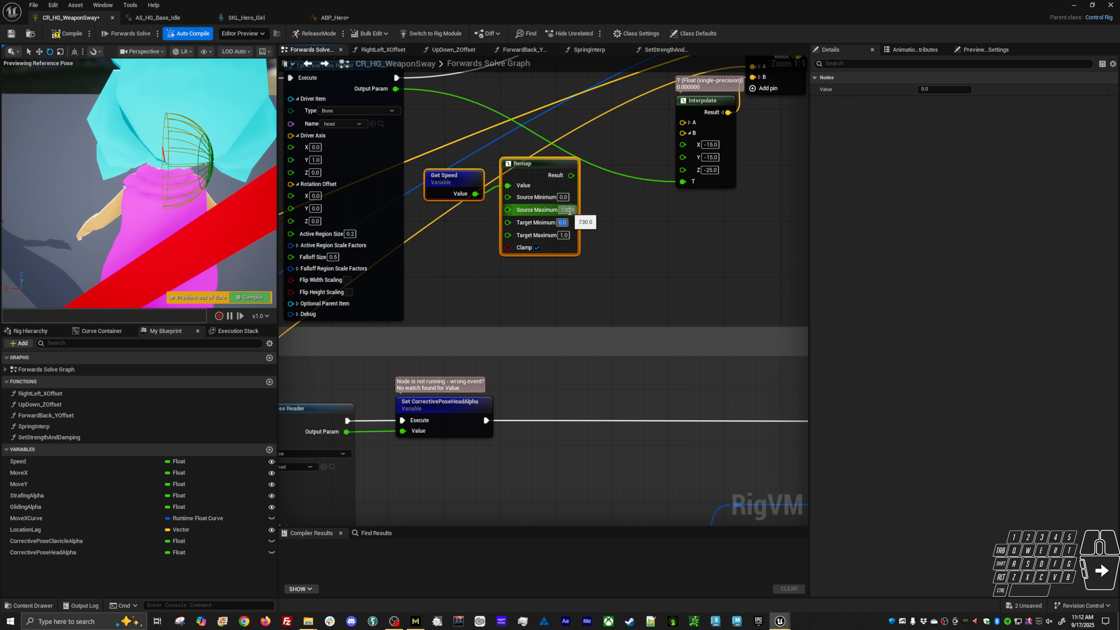
- Set the Remap's Target Maximum to -15 and feed its result into X and Y of the Interpolate node's B input
left_click(563, 235)
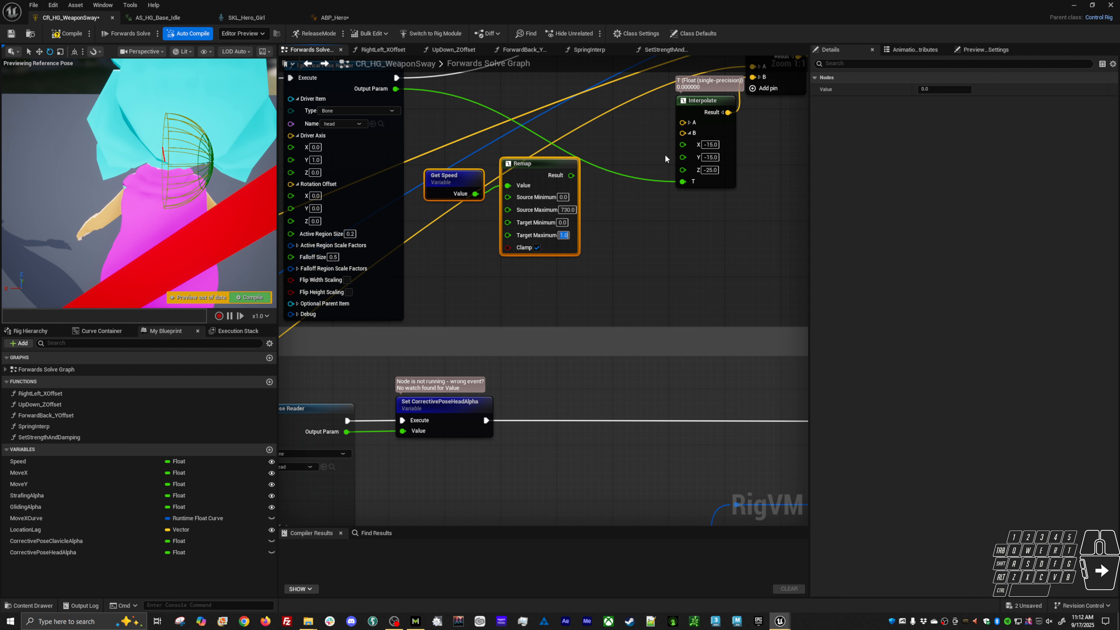
left_click(629, 254)
left_click_drag(571, 176, 683, 145)
left_click_drag(570, 178, 434, 188)
left_click_drag(522, 165, 516, 116)
left_click(561, 229)
- Duplicate the Remap, feed it from Speed, set its Target Maximum to -25, and connect it to Interpolate's B Z
left_click(534, 141)
key("ctrl+d")
left_click_drag(565, 238, 525, 214)
left_click_drag(457, 143, 501, 228)
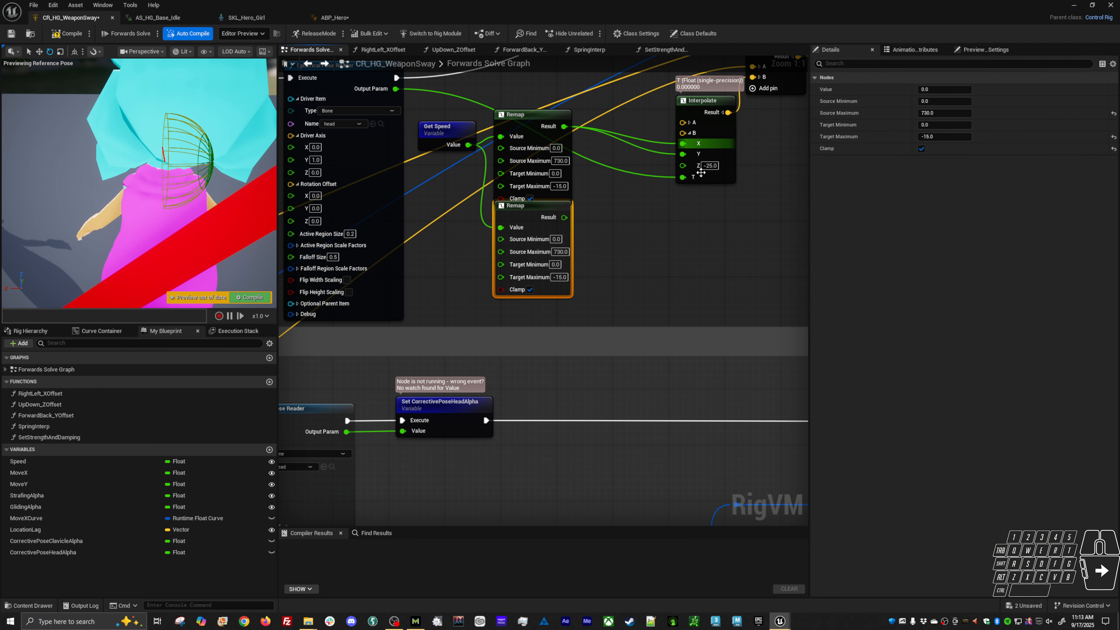
left_click(559, 277)
left_click_drag(564, 217, 689, 166)
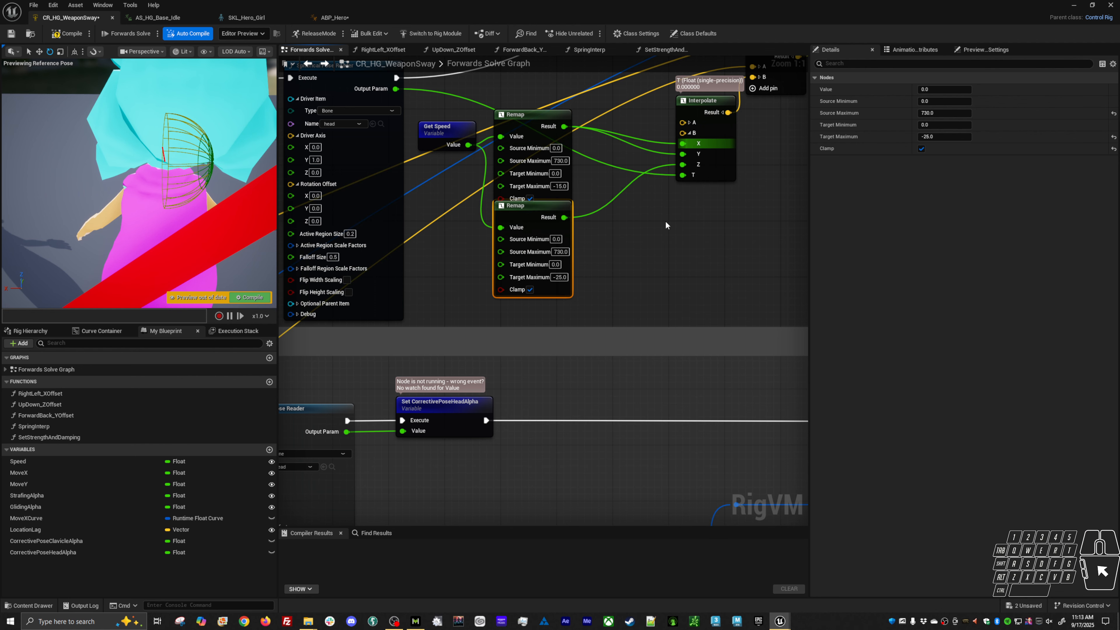
left_click(689, 279)
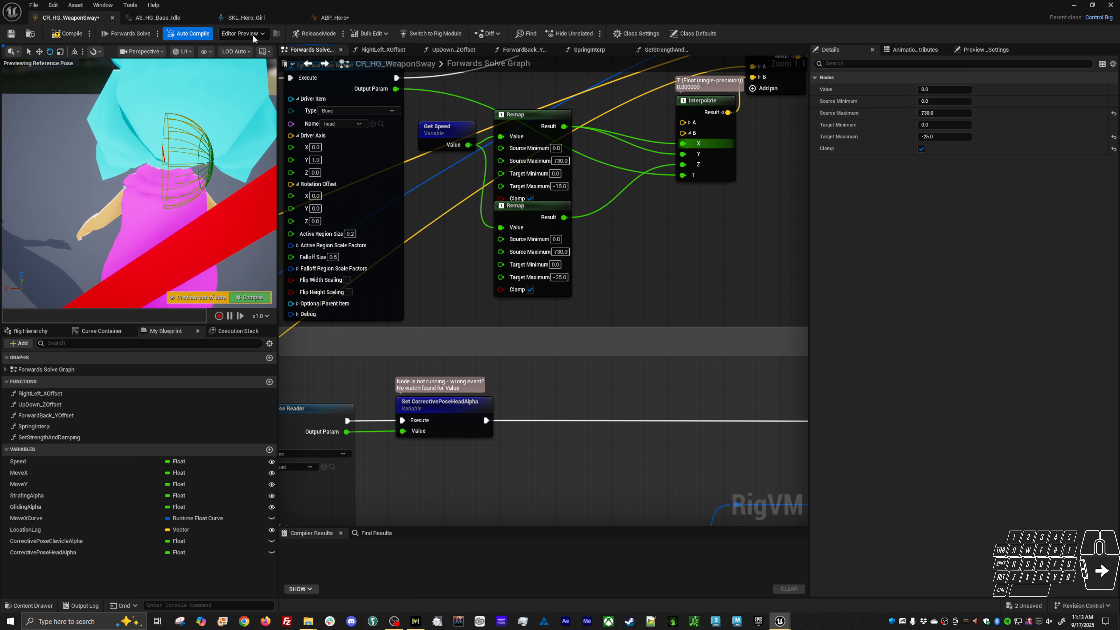
- Playtest the game with the BP_Base_PlayerHero0 rig instance as debug object, running the character to check the speed-driven sheath offset
key("alt+p")
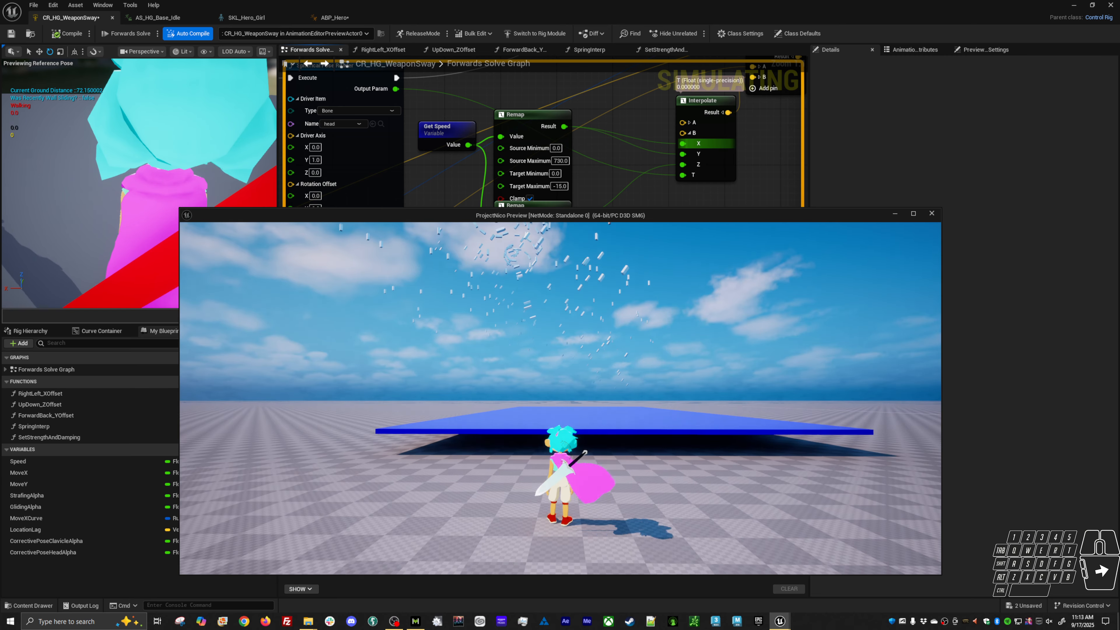
key("Escape")
left_click(290, 35)
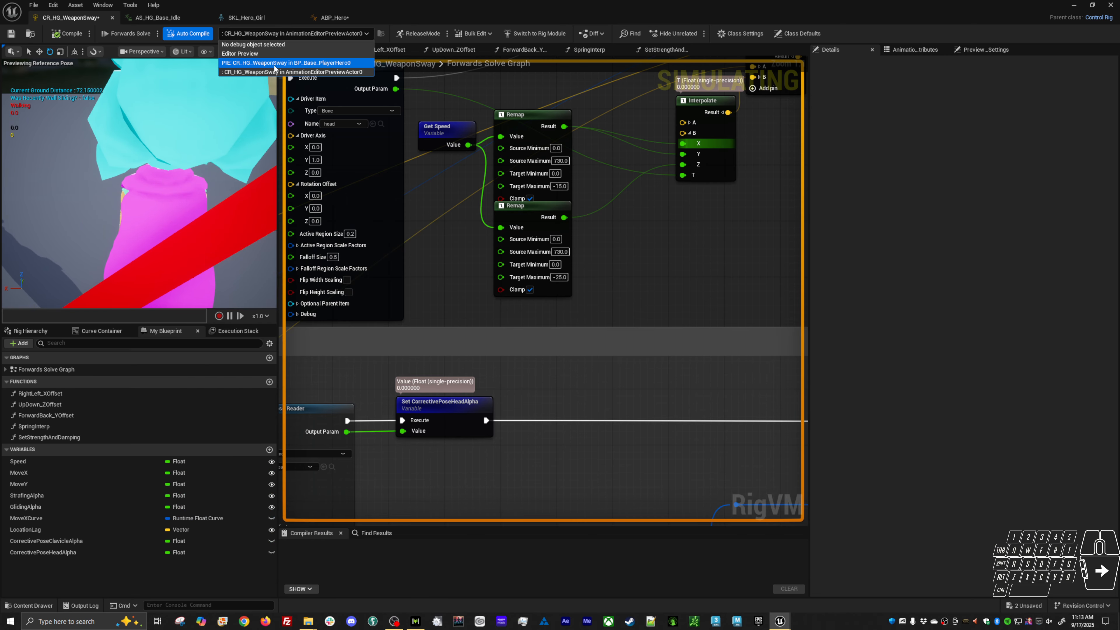
left_click(291, 68)
key("alt+Tab")
left_click(717, 274)
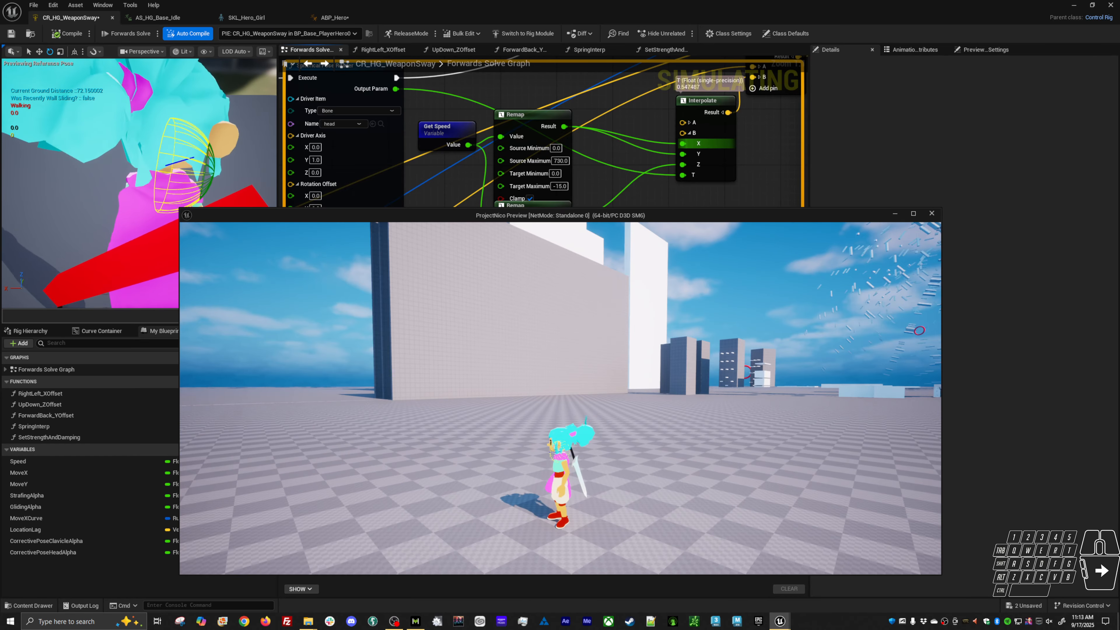
key("w")
key("a")
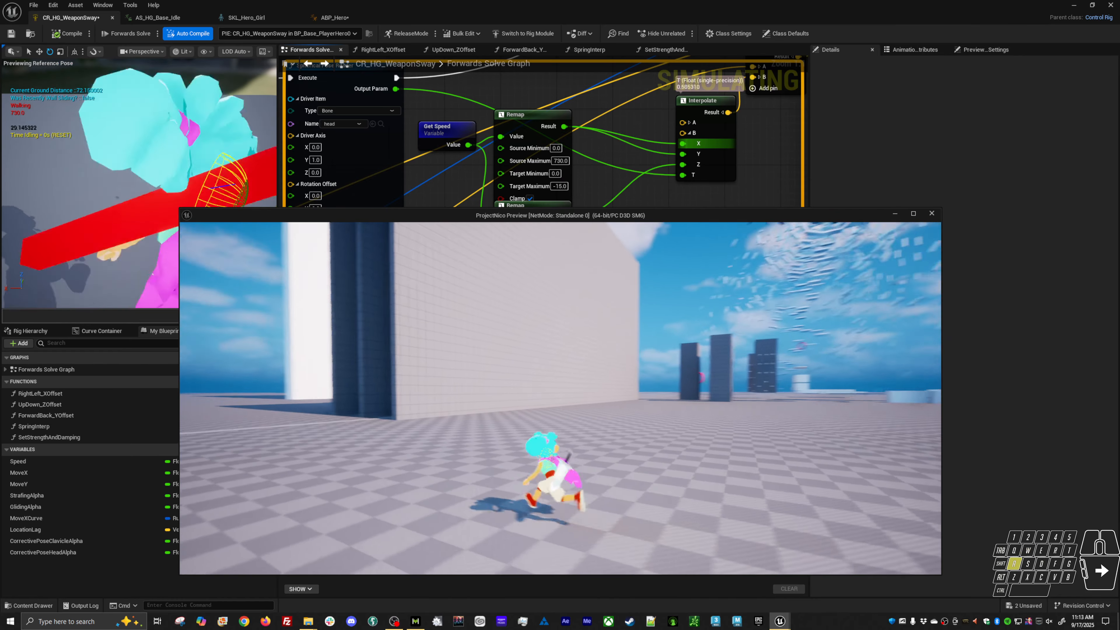
key("Escape")
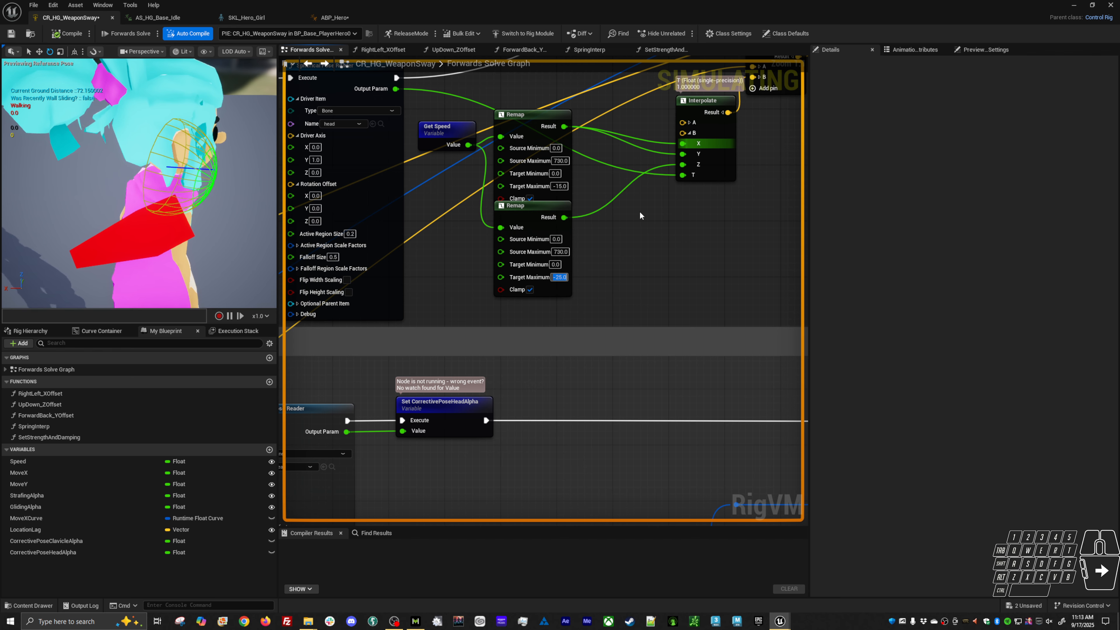
- Set the lower Remap's Target Maximum to 250 and run the character around to check the exaggerated sheath offset
key("alt+Tab")
left_click(719, 269)
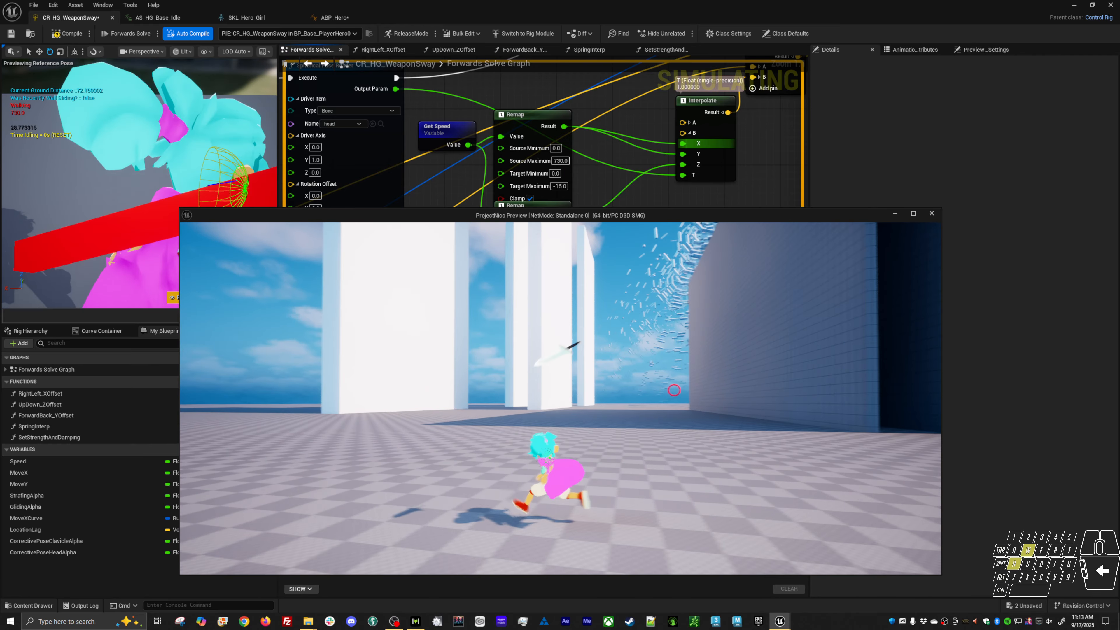
key("w")
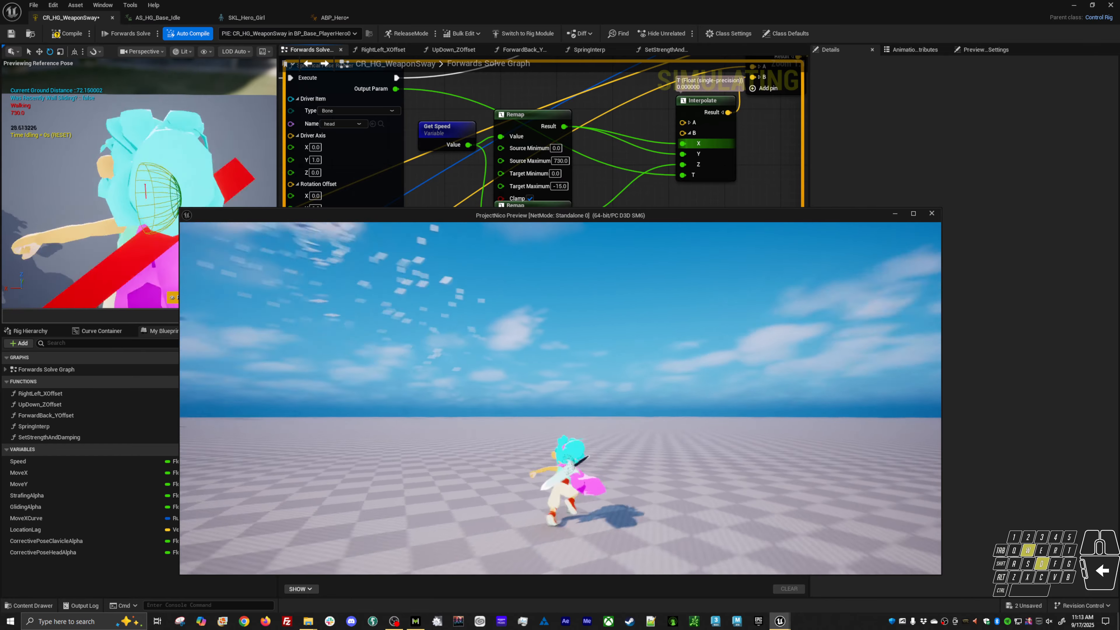
key("a")
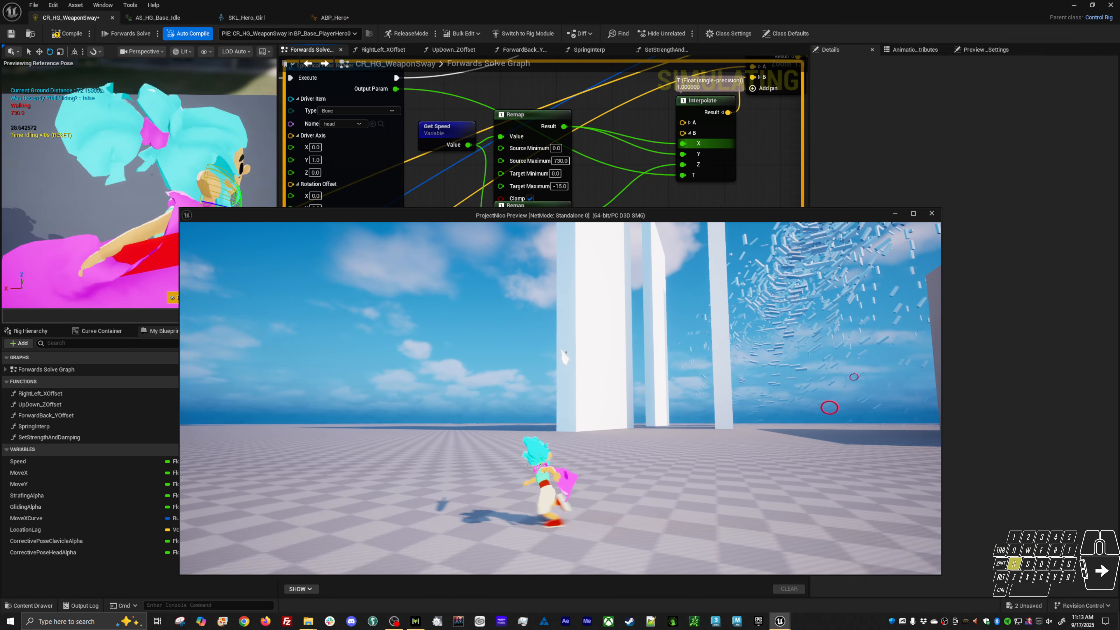
key("w")
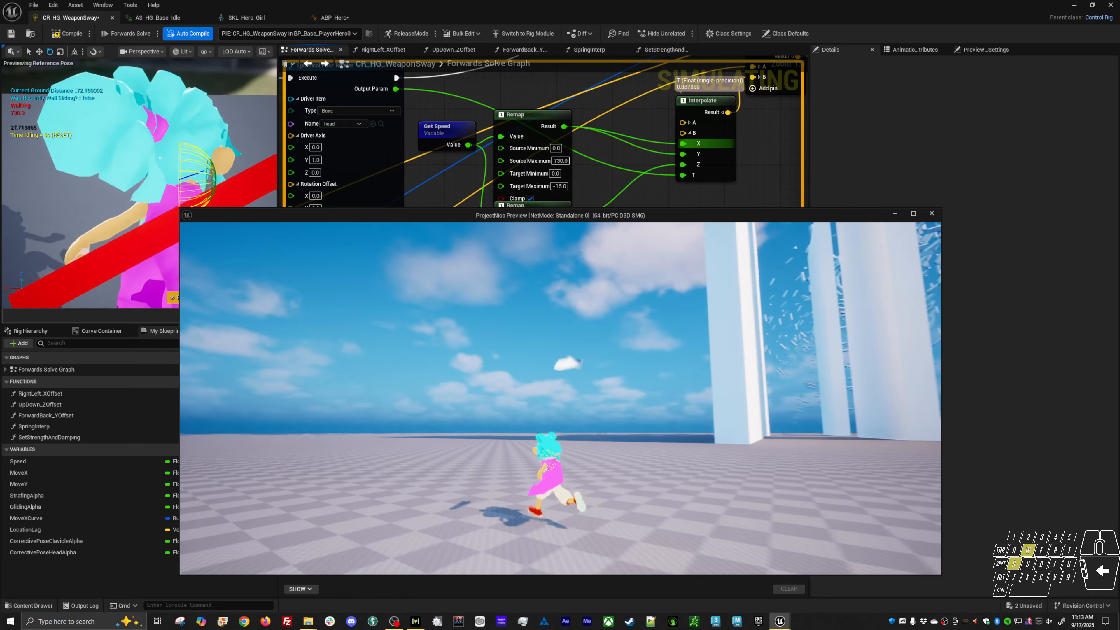
key("Escape")
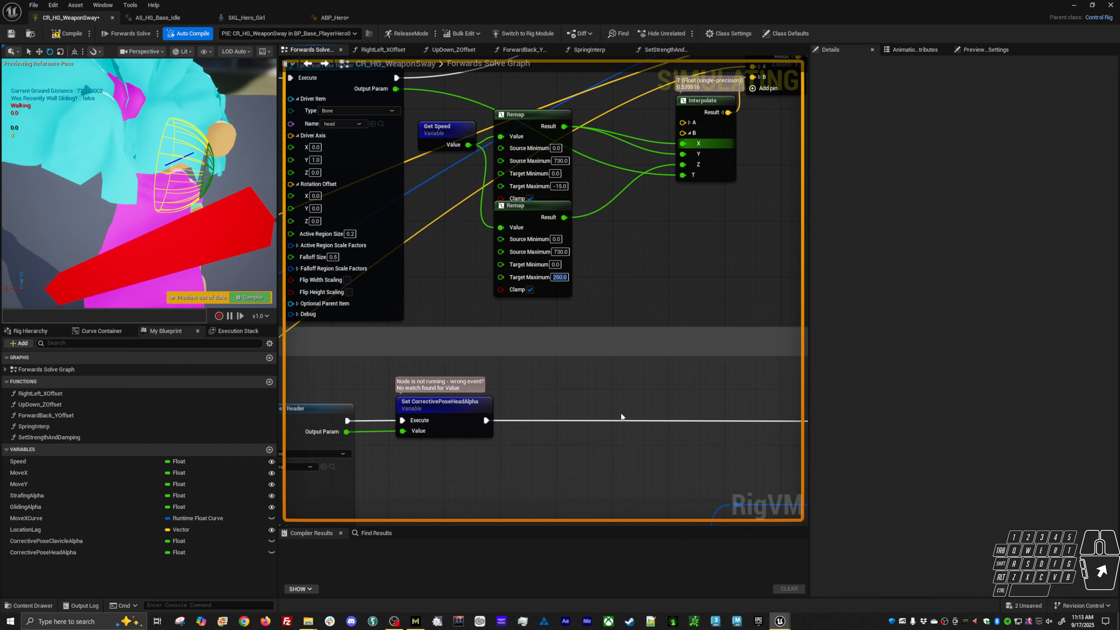
- Examine the clavicle_r and head Spherical Pose Reader settings and the corrective pose alpha variables they drive
scroll(655, 240, "down", 6)
right_click_drag(633, 277, 581, 309)
scroll(512, 228, "up", 3)
right_click_drag(442, 310, 470, 295)
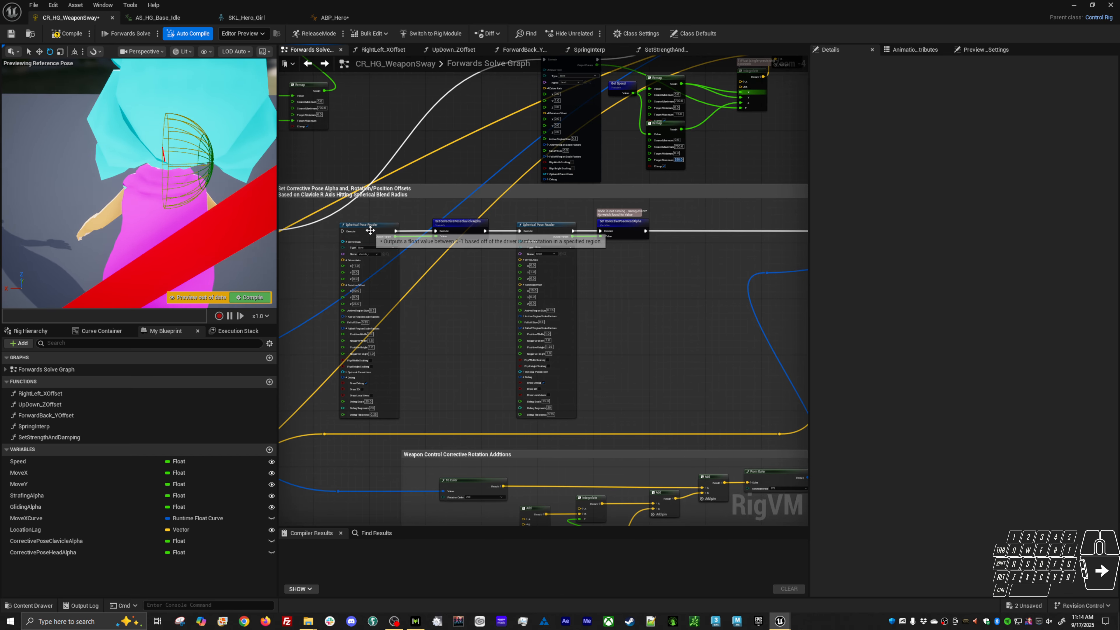
left_click(375, 252)
scroll(374, 253, "up", 4)
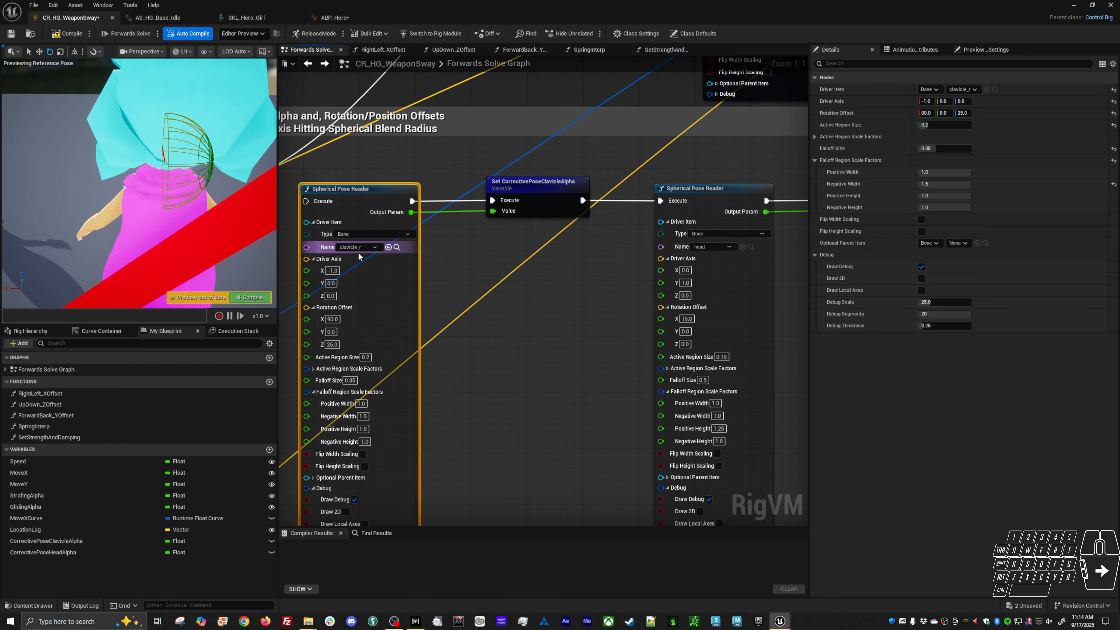
right_click_drag(474, 329, 450, 332)
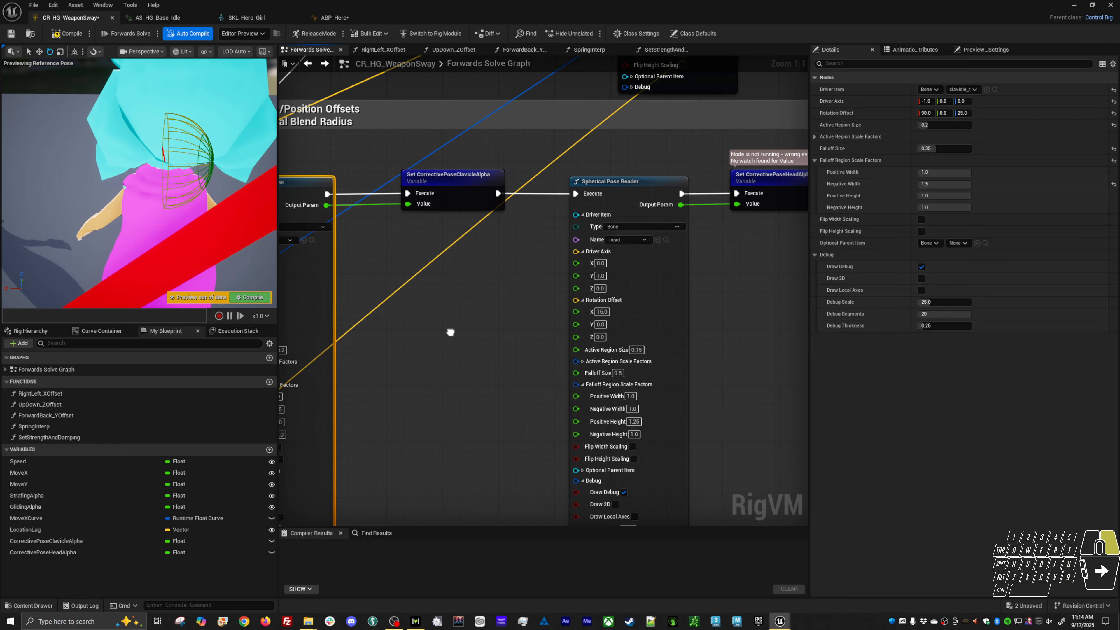
right_click_drag(608, 350, 766, 261)
right_click_drag(524, 268, 607, 297)
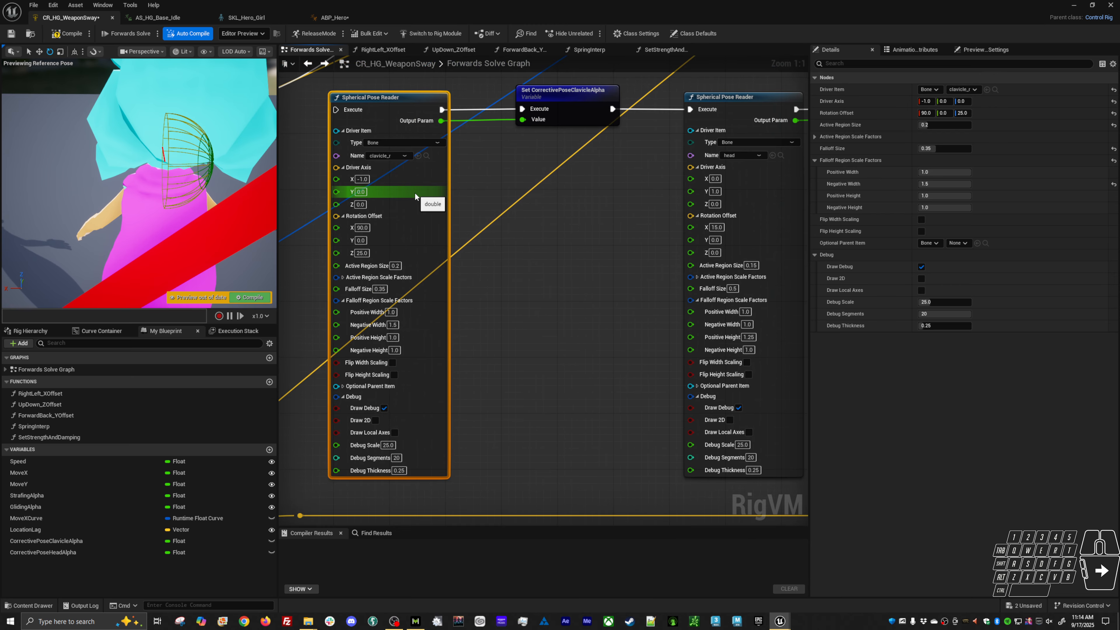
right_click_drag(559, 277, 397, 307)
right_click(394, 307)
right_click(676, 289)
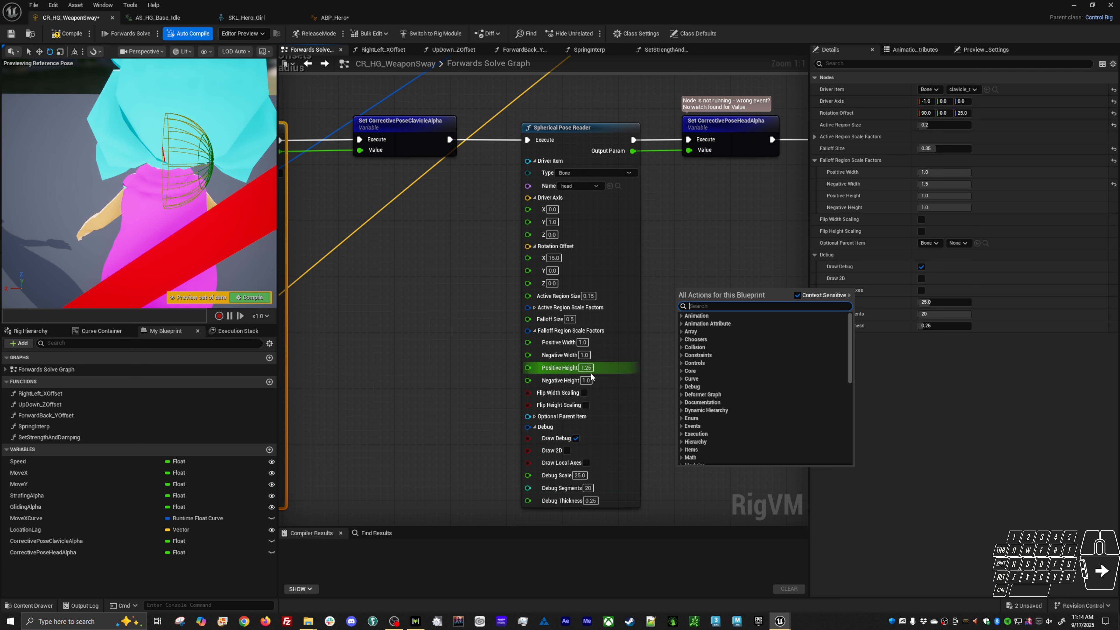
right_click_drag(507, 133, 534, 335)
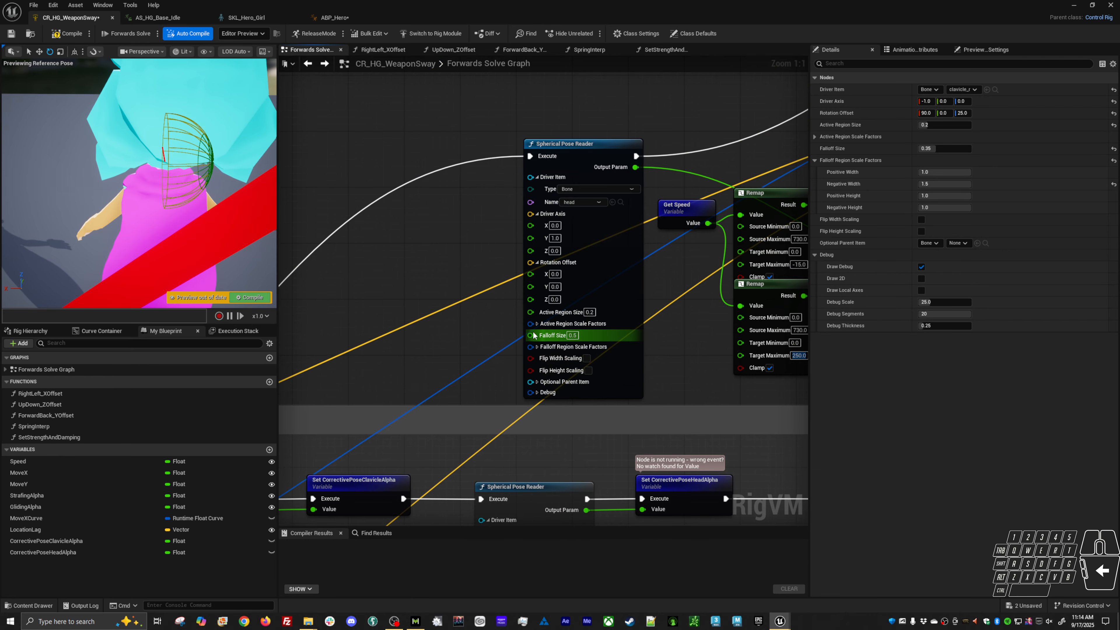
- Try an active region Negative Width of 1.25 on the upper head Spherical Pose Reader and restore it to 1
left_click(536, 323)
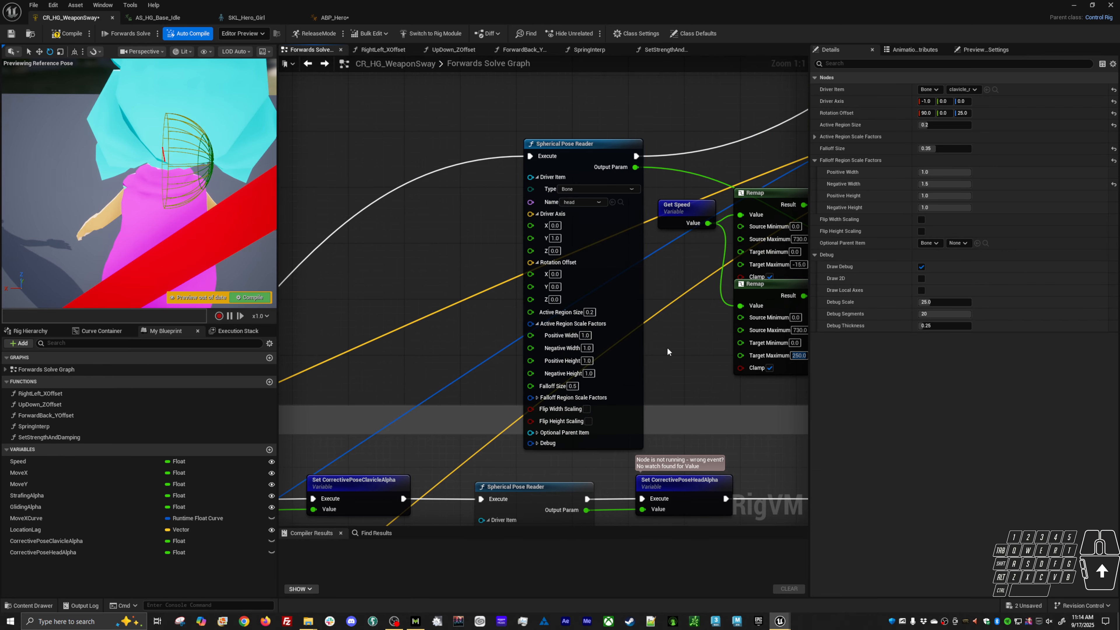
left_click(587, 348)
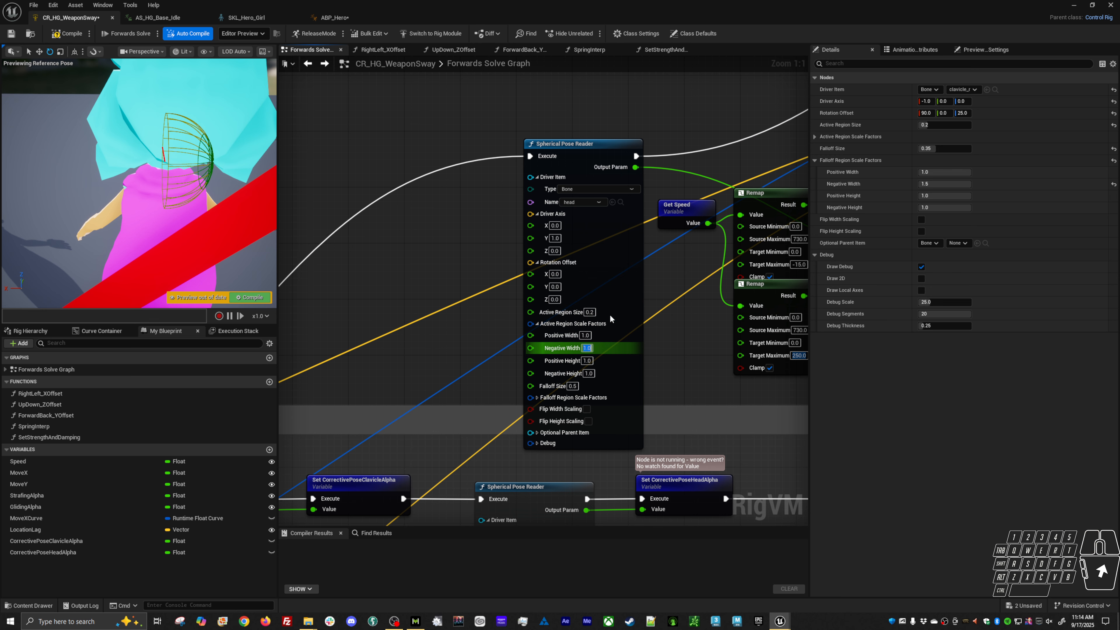
type("1.25")
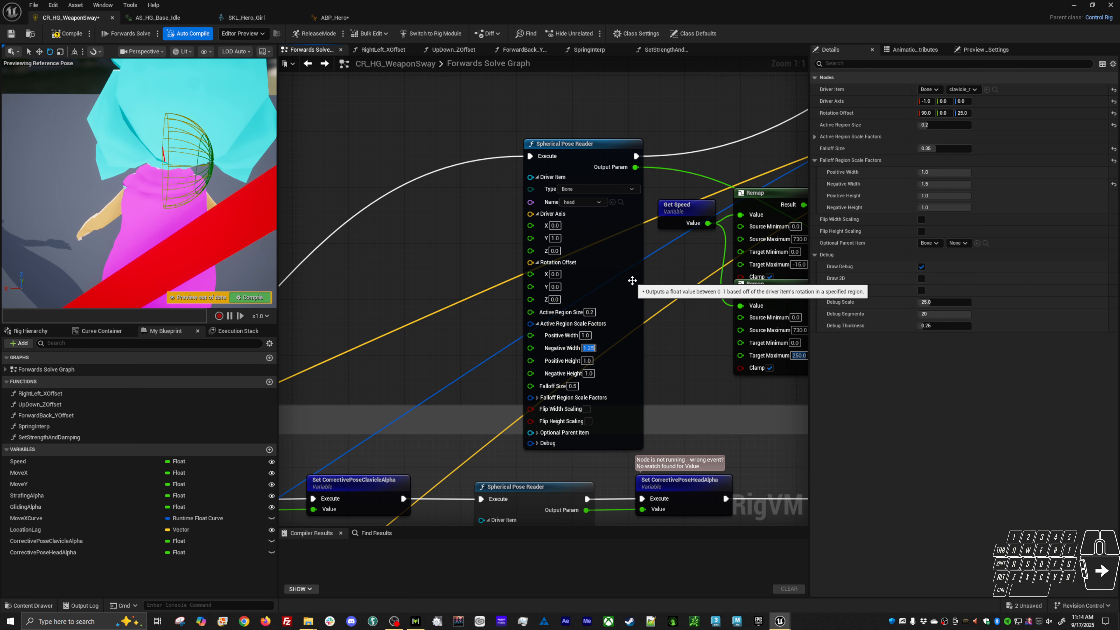
type("1")
key("Return")
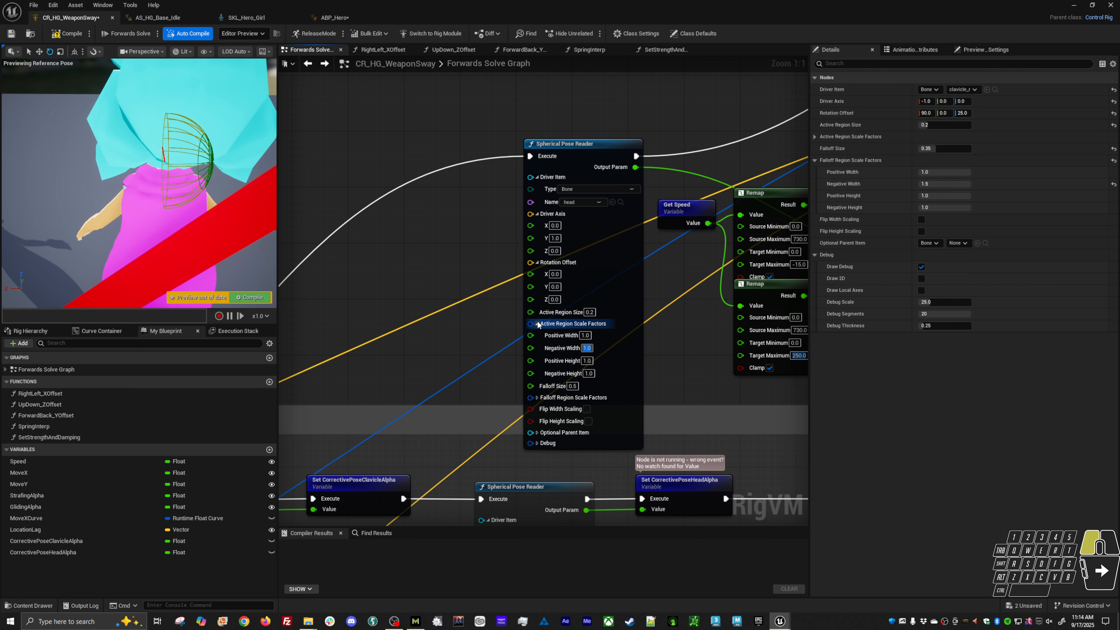
left_click(536, 324)
- Try a falloff region Negative Width of 1.25 on the upper head Spherical Pose Reader and restore it to 1
left_click(536, 347)
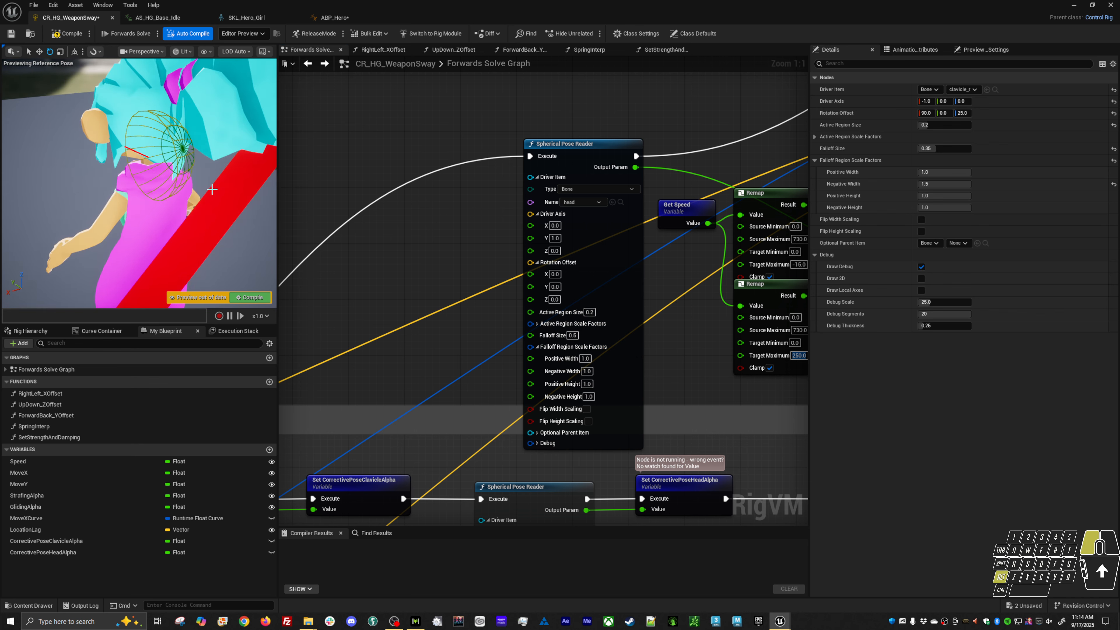
left_click_drag(212, 189, 185, 145, "alt")
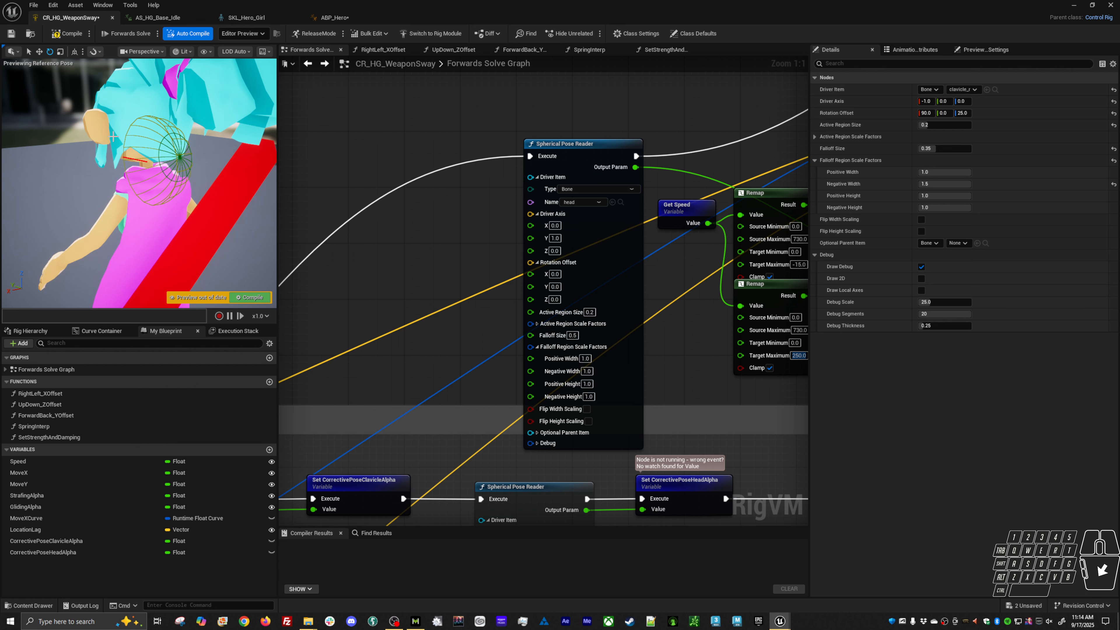
left_click(591, 373)
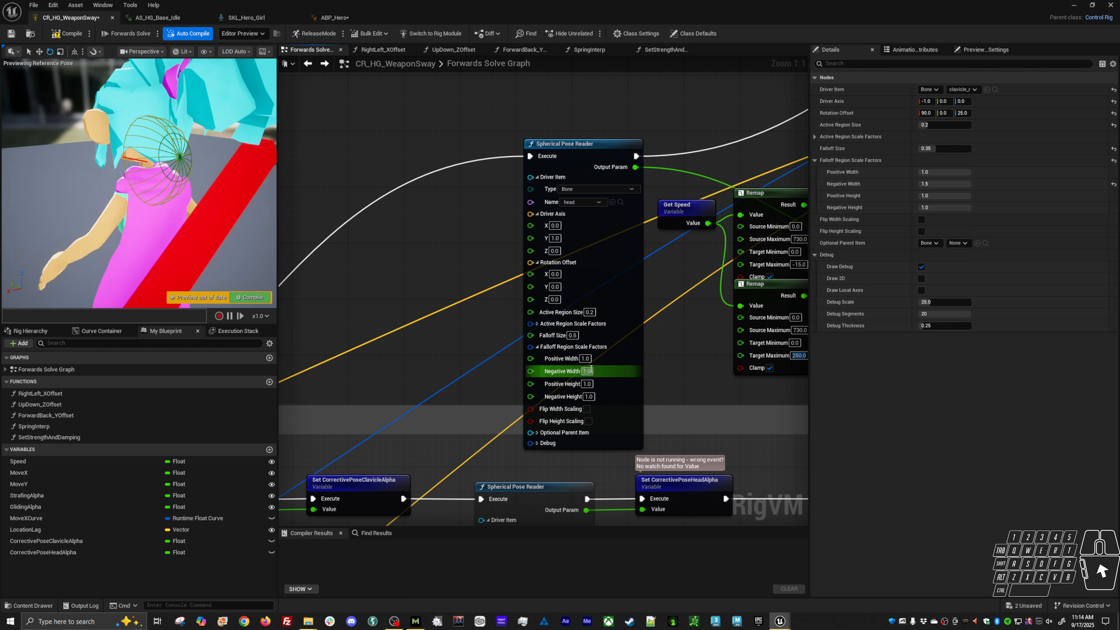
left_click(589, 372)
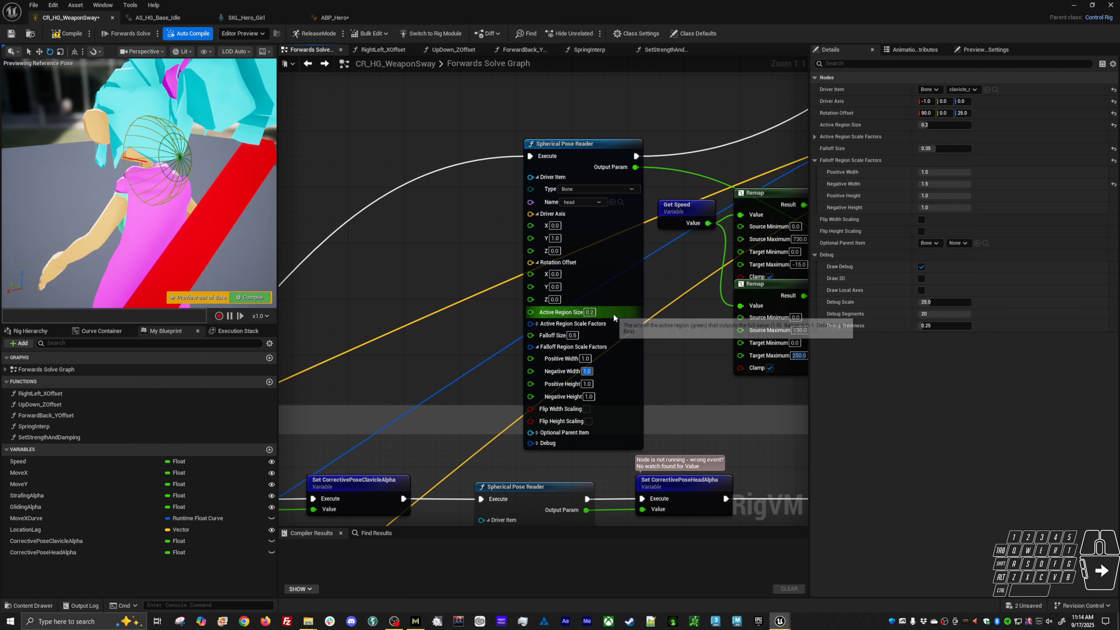
type("1.25")
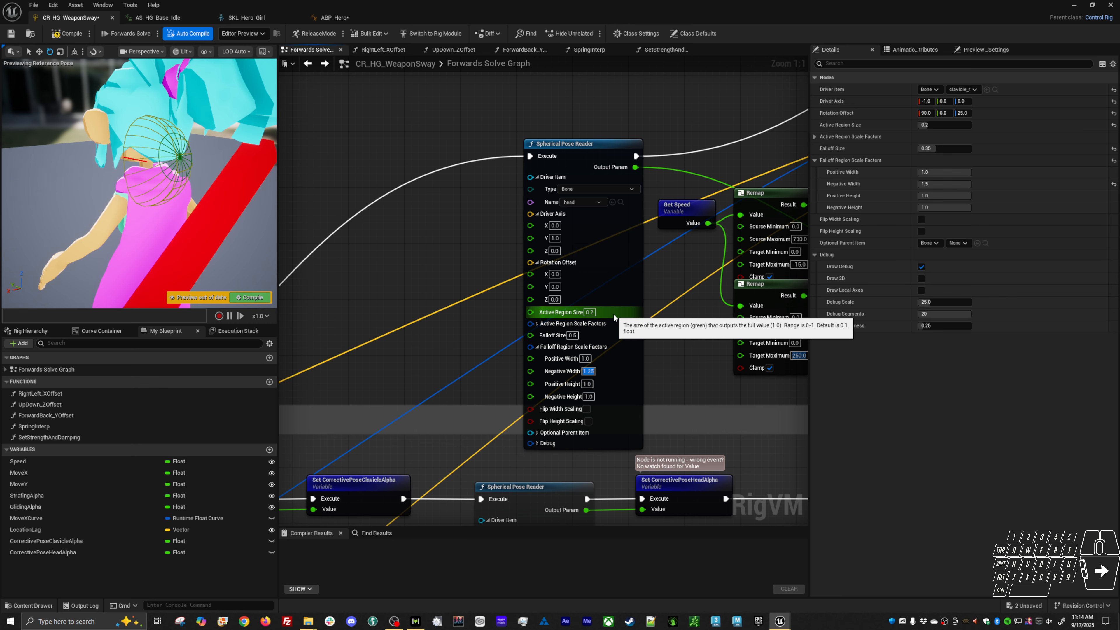
mouse_move(177, 190)
left_mouse_down("alt")
mouse_move(99, 185)
mouse_move(174, 188)
left_mouse_up("alt")
left_click(594, 374)
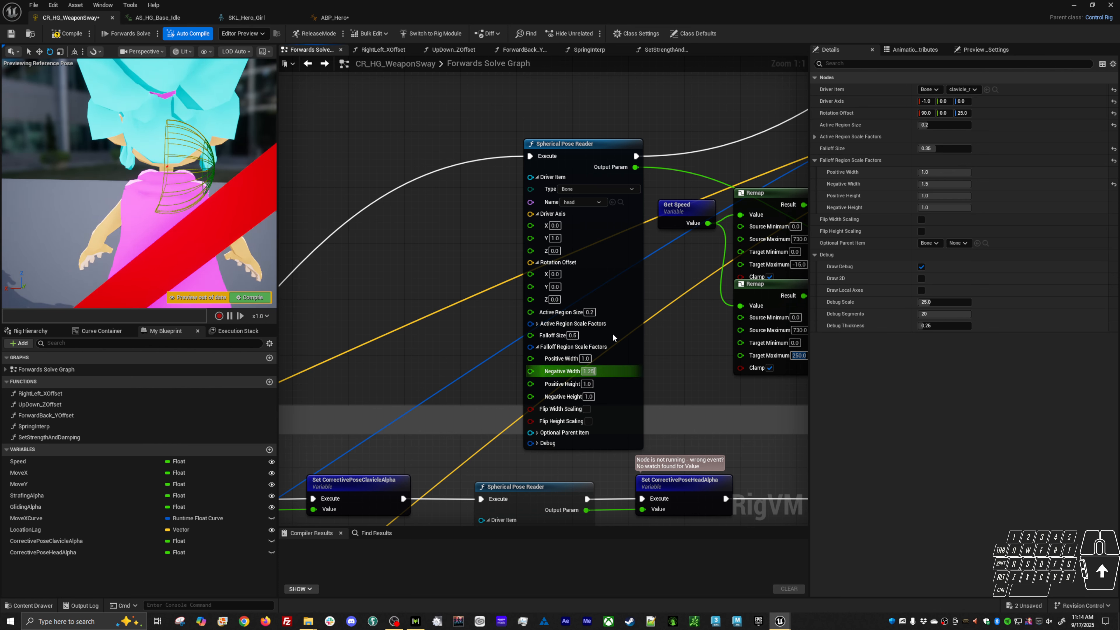
type("1")
key("Return")
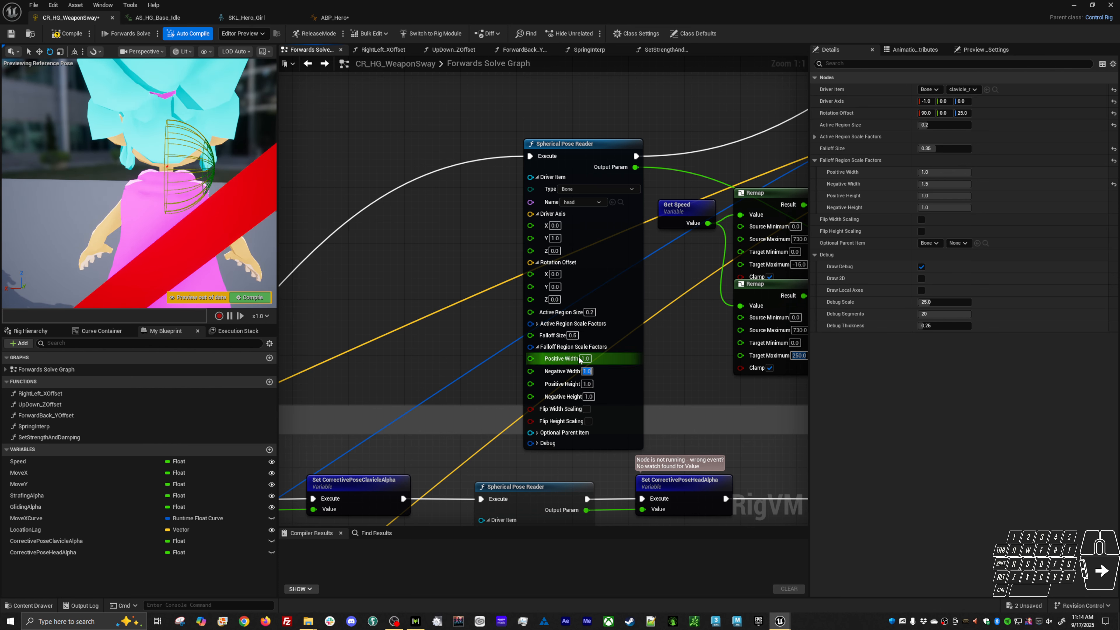
- Try a falloff region Positive Width of 1.25 on the same pose reader and restore it to 1
left_click(581, 358)
type("1.25")
key("Return")
type("1")
key("Return")
- Set the falloff region's Positive Height to 1.25 and inspect the reshaped debug region around the character's head
left_click(587, 383)
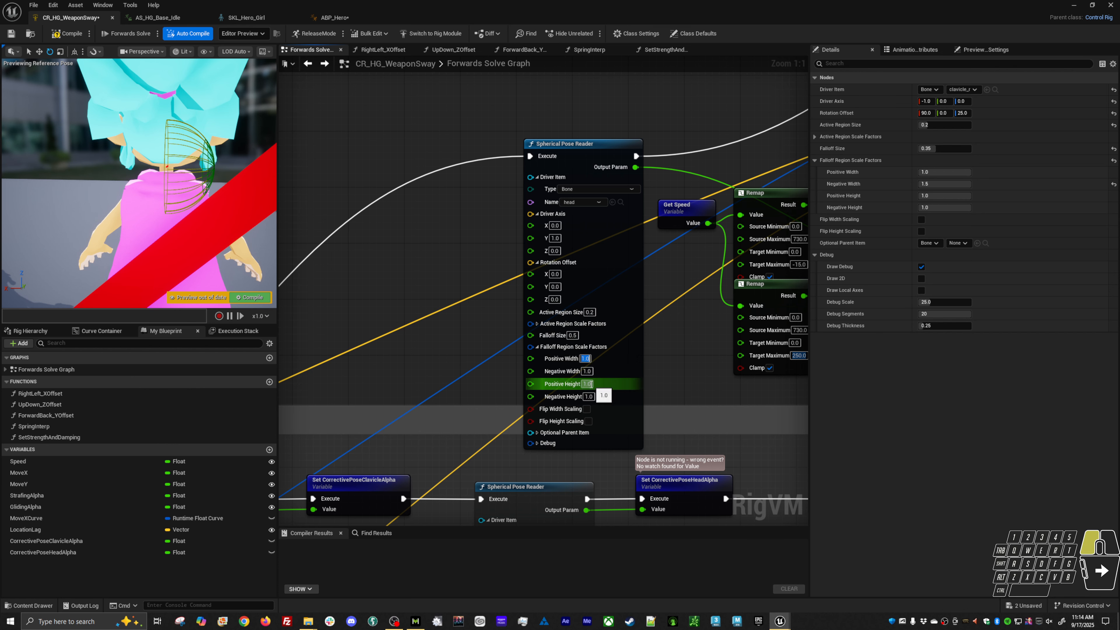
type("1.25")
key("Return")
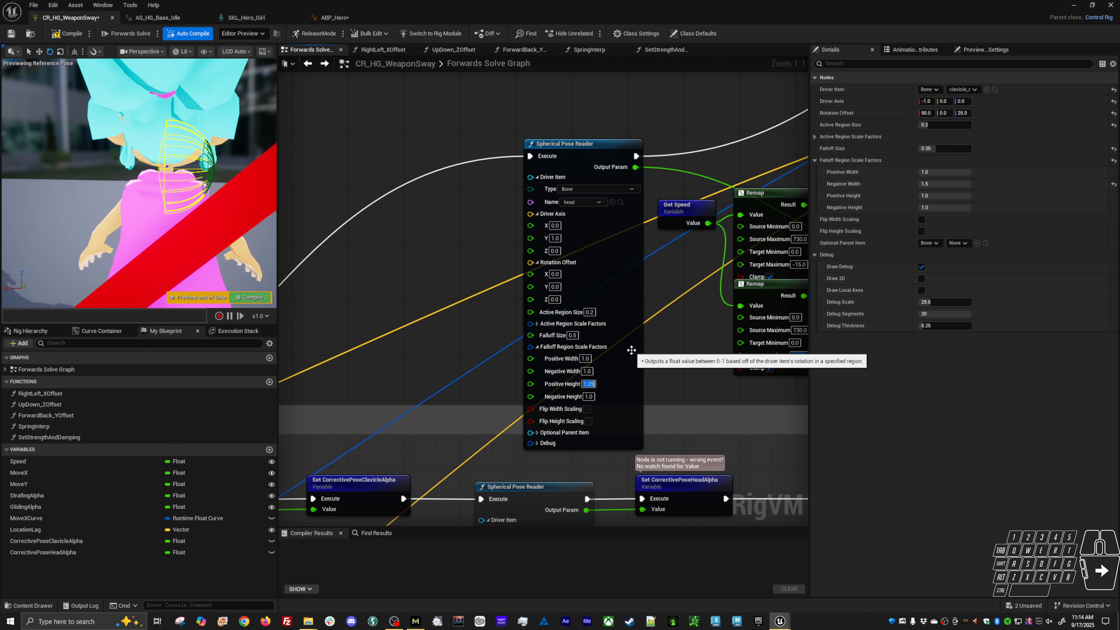
left_click_drag(177, 177, 160, 241, "alt")
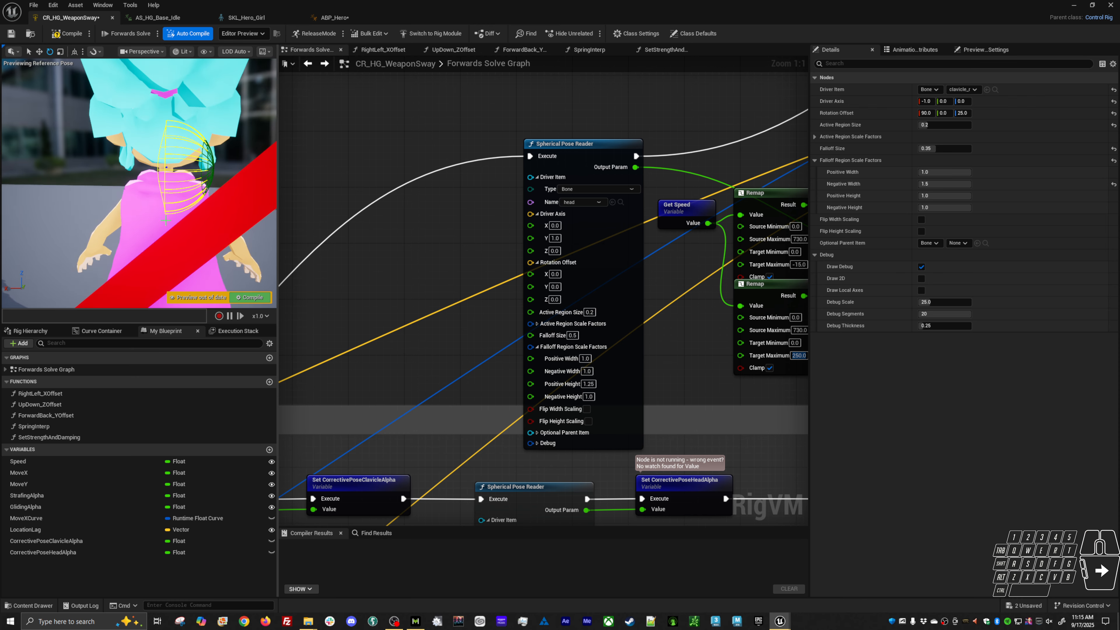
left_click_drag(165, 183, 103, 184, "alt")
mouse_move(177, 181)
left_mouse_down("alt")
mouse_move(180, 207)
mouse_move(183, 194)
left_mouse_up("alt")
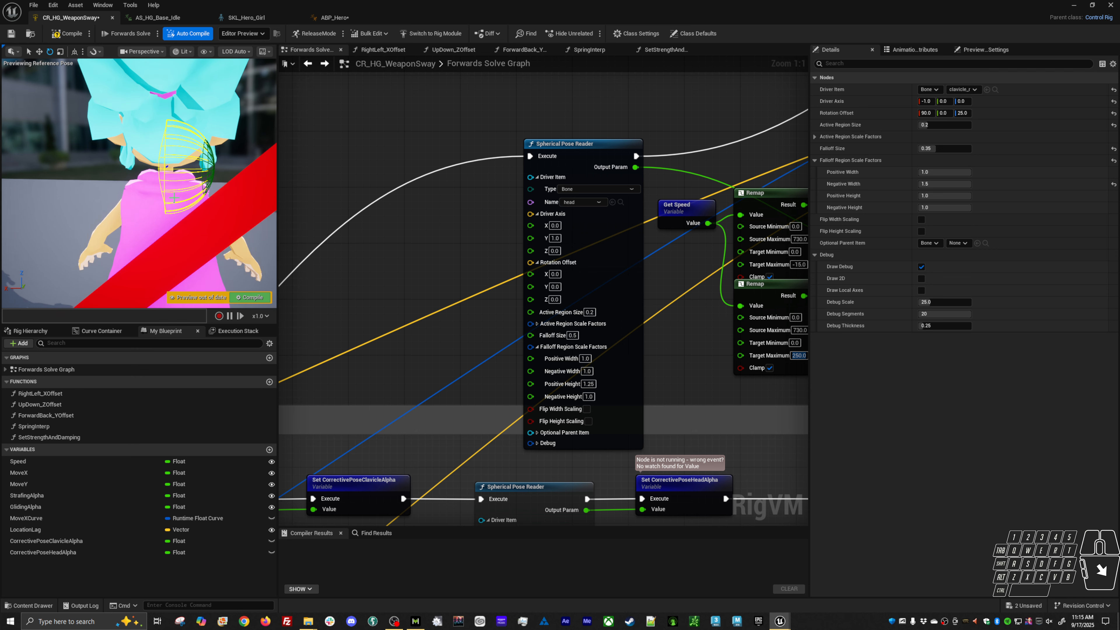
mouse_move(175, 197)
left_mouse_down("alt")
mouse_move(146, 192)
mouse_move(212, 189)
mouse_move(149, 198)
mouse_move(172, 196)
left_mouse_up("alt")
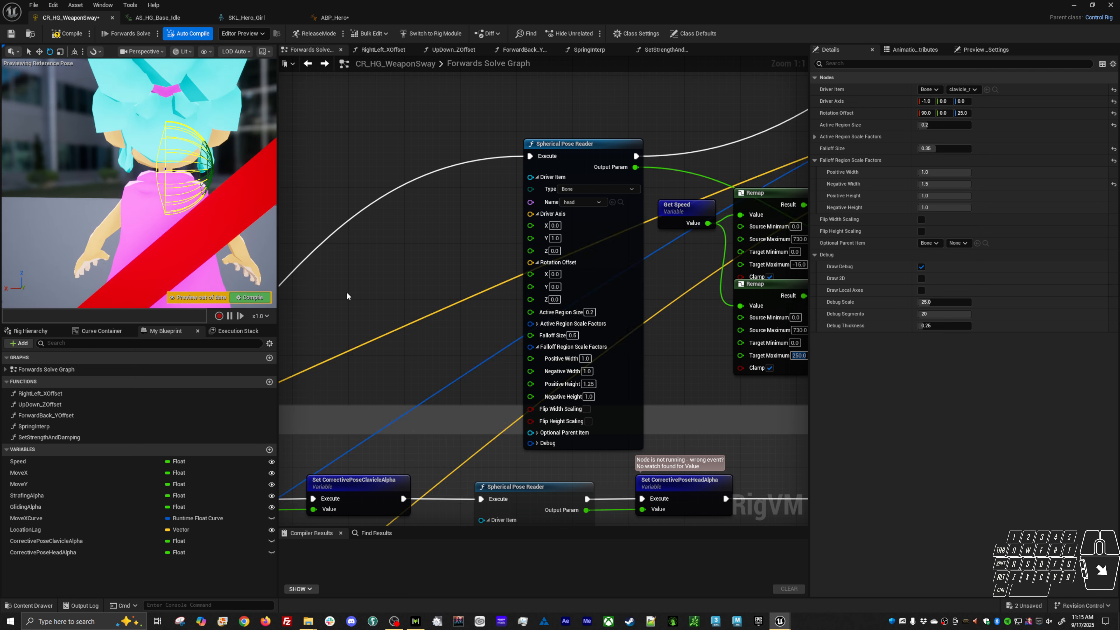
- Try falloff region Negative Height values of 5 and 1.5 on the upper head pose reader
left_click(586, 359)
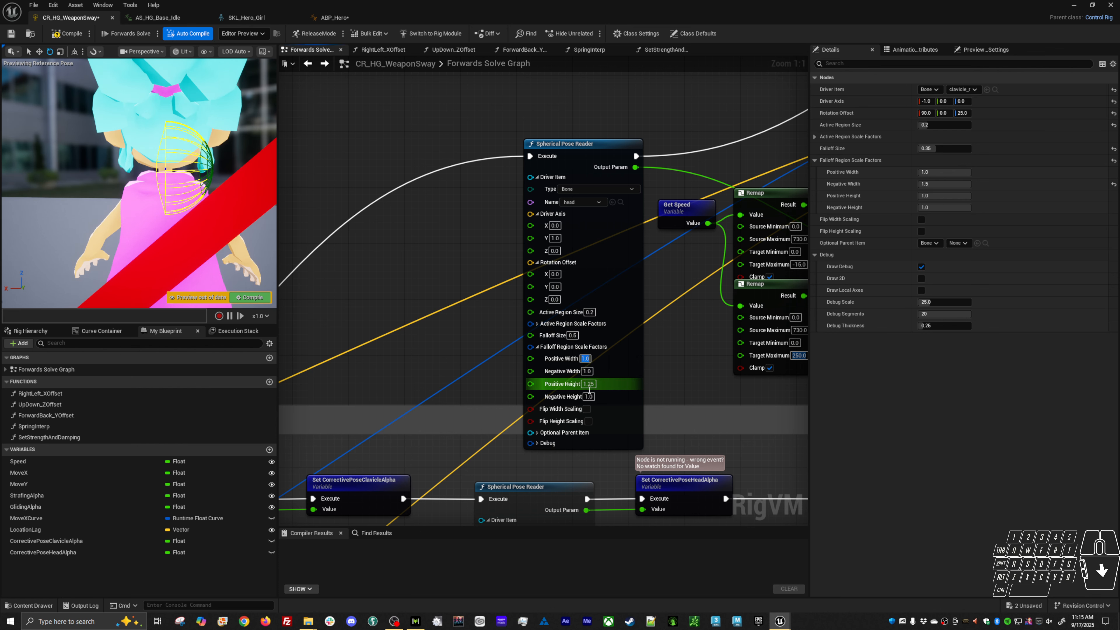
left_click(588, 396)
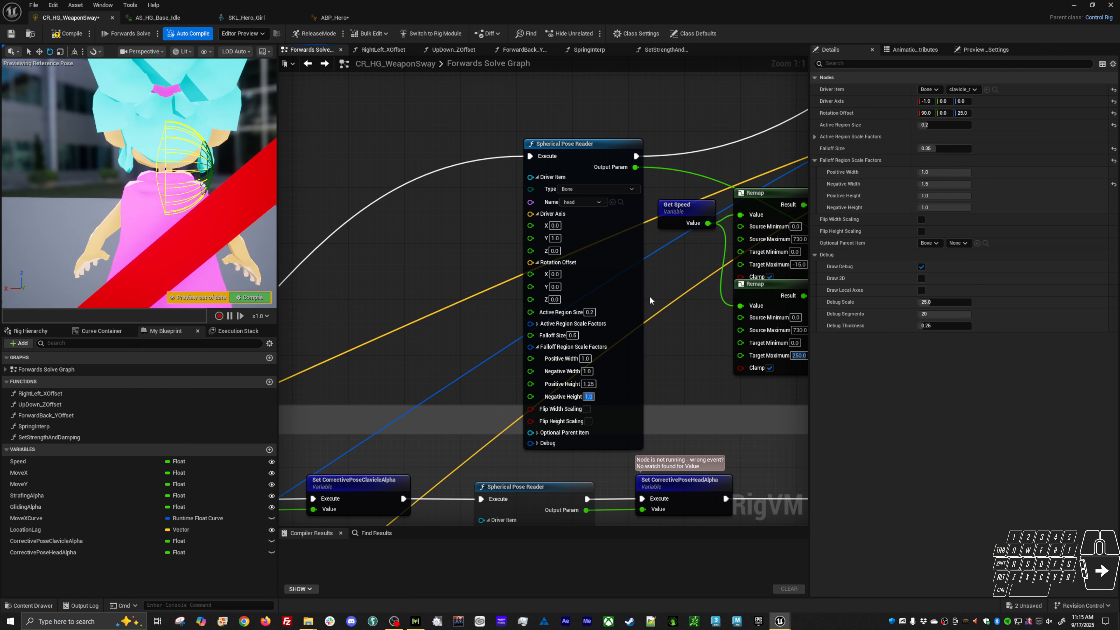
type("5")
key("Return")
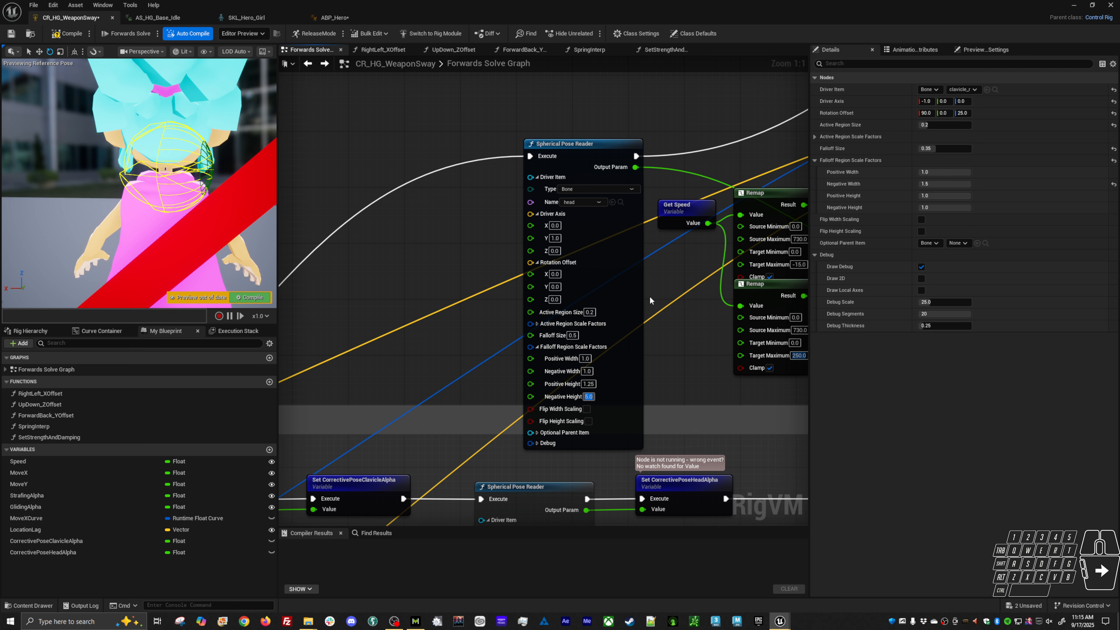
type("1.5")
key("Return")
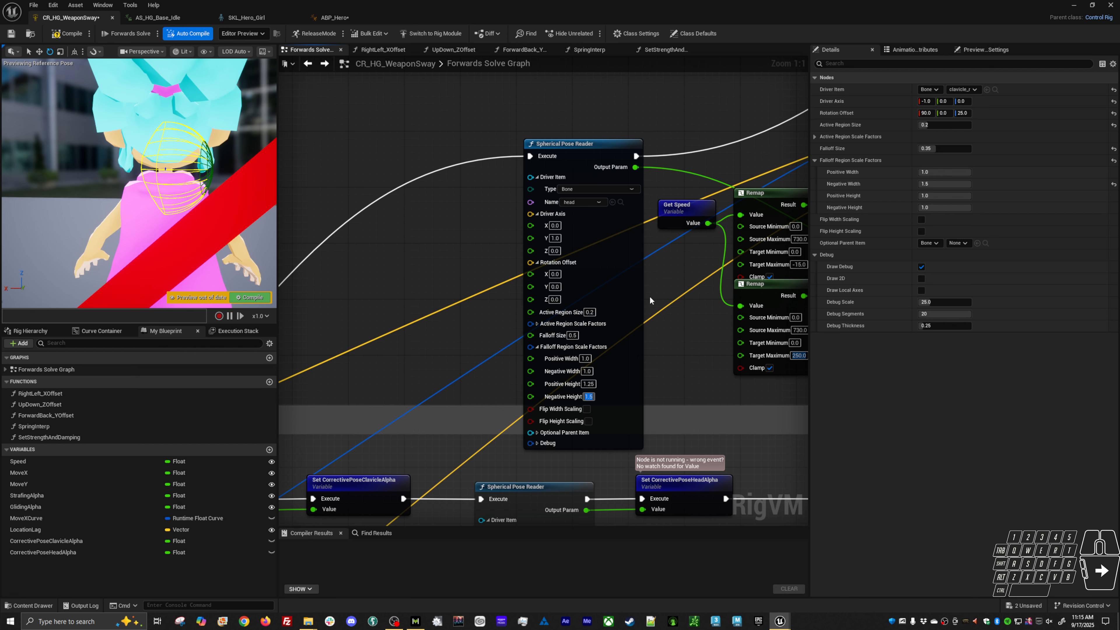
- Set the falloff region's Negative Height to 0.75, check the debug region, and collapse the Falloff Region Scale Factors
type("-")
key("BackSpace")
type("0.75")
key("Return")
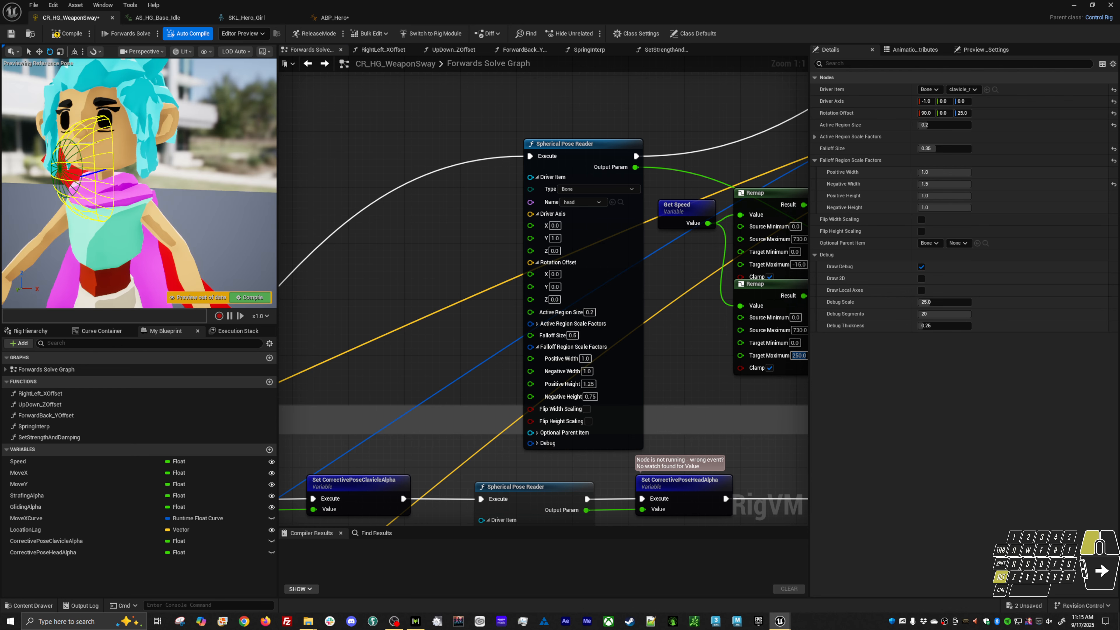
left_click_drag(139, 183, 77, 184, "alt")
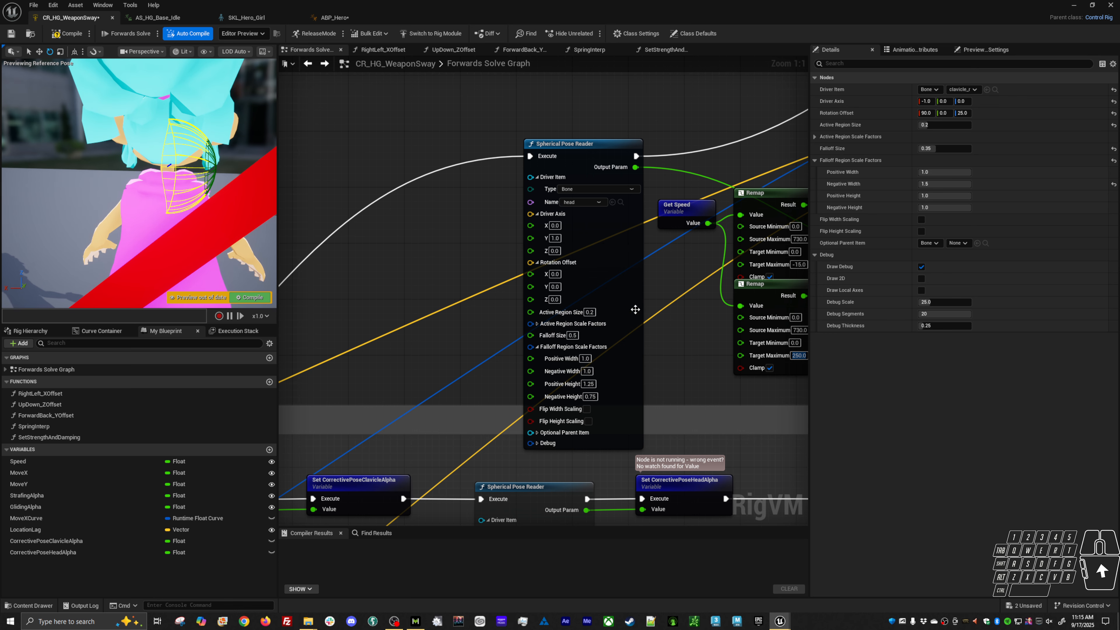
right_click_drag(676, 357, 674, 330)
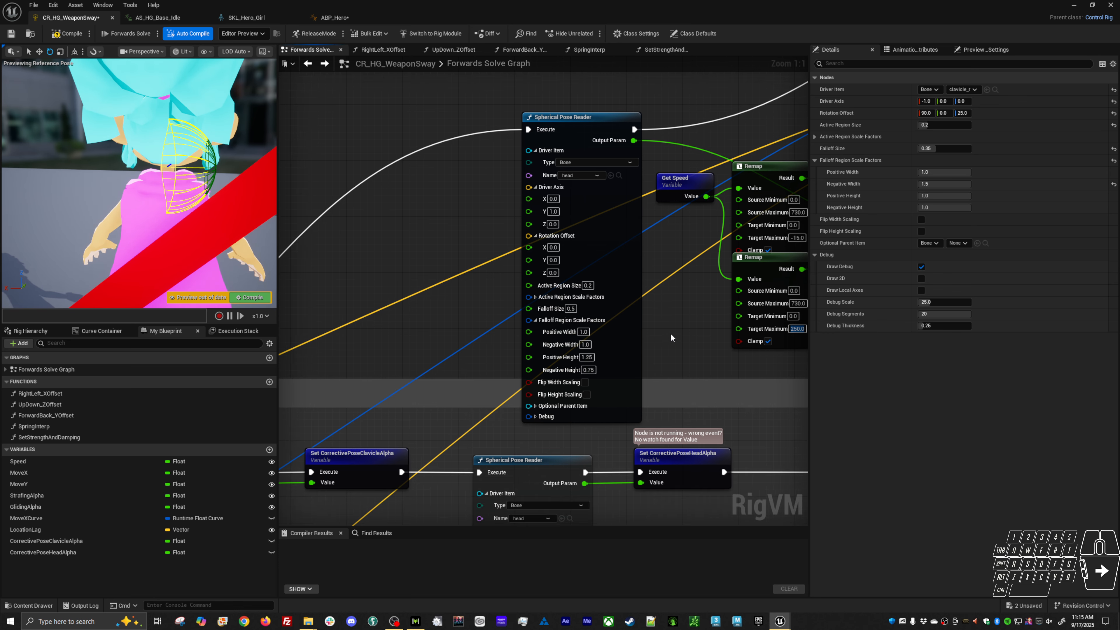
left_click(536, 322)
- Reposition the Add and Interpolate nodes that feed weapon_sheath_02's Set Transform translation to open up space between them
scroll(676, 277, "down", 2)
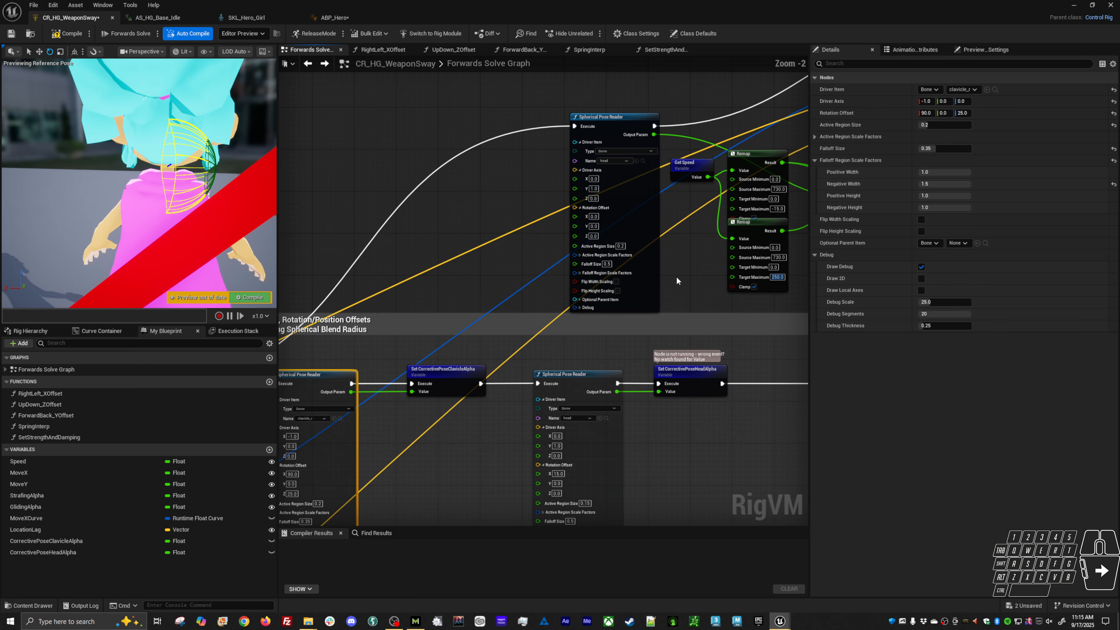
right_click_drag(677, 275, 565, 288)
right_click_drag(710, 305, 614, 338)
left_click_drag(552, 174, 536, 190)
right_click_drag(752, 267, 654, 308)
left_click_drag(550, 231, 543, 195)
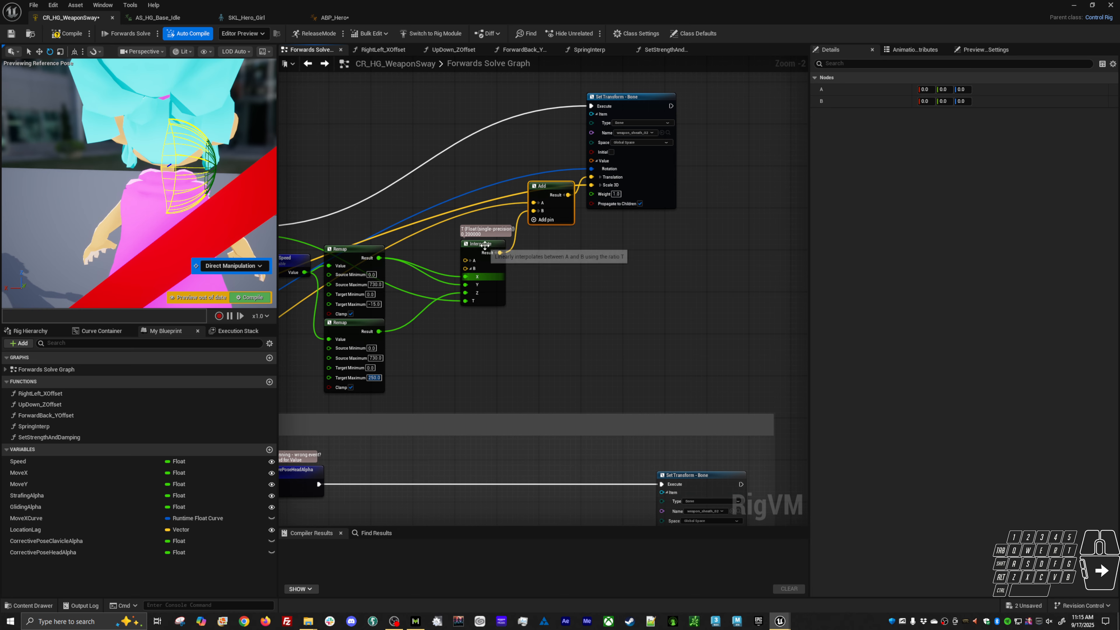
left_click_drag(482, 243, 440, 240)
- Examine how the corrective translation section's Add node combines the Interpolate results driven by CorrectivePoseClavicleAlpha and CorrectivePoseHeadAlpha
right_click_drag(519, 254, 490, 99)
scroll(490, 99, "down", 3)
right_click_drag(546, 216, 579, 191)
scroll(549, 359, "up", 6)
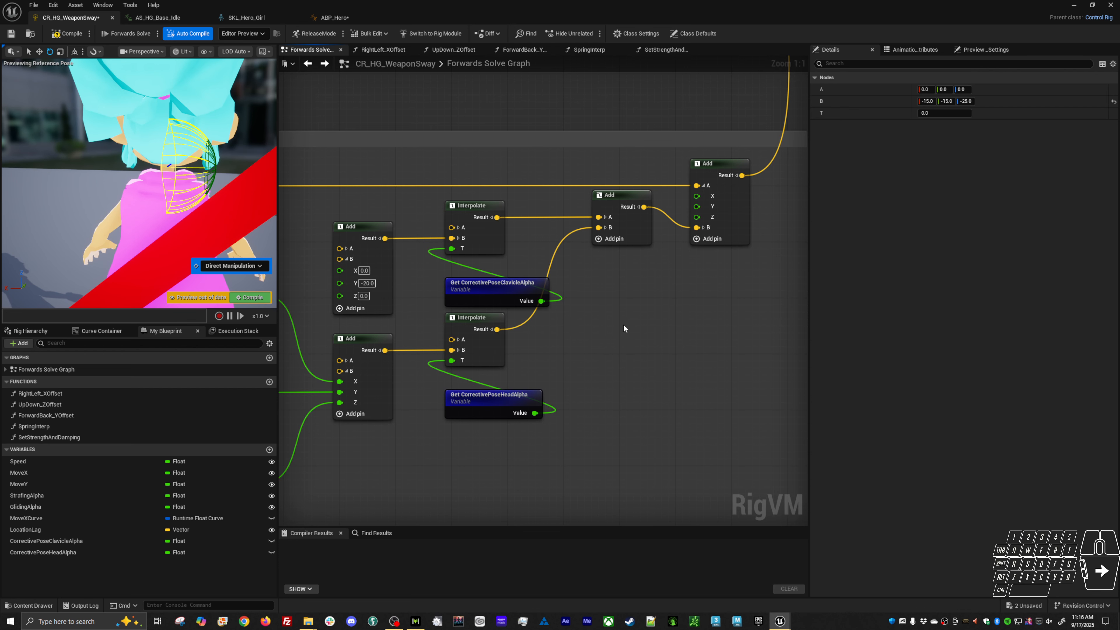
right_click_drag(549, 354, 606, 326)
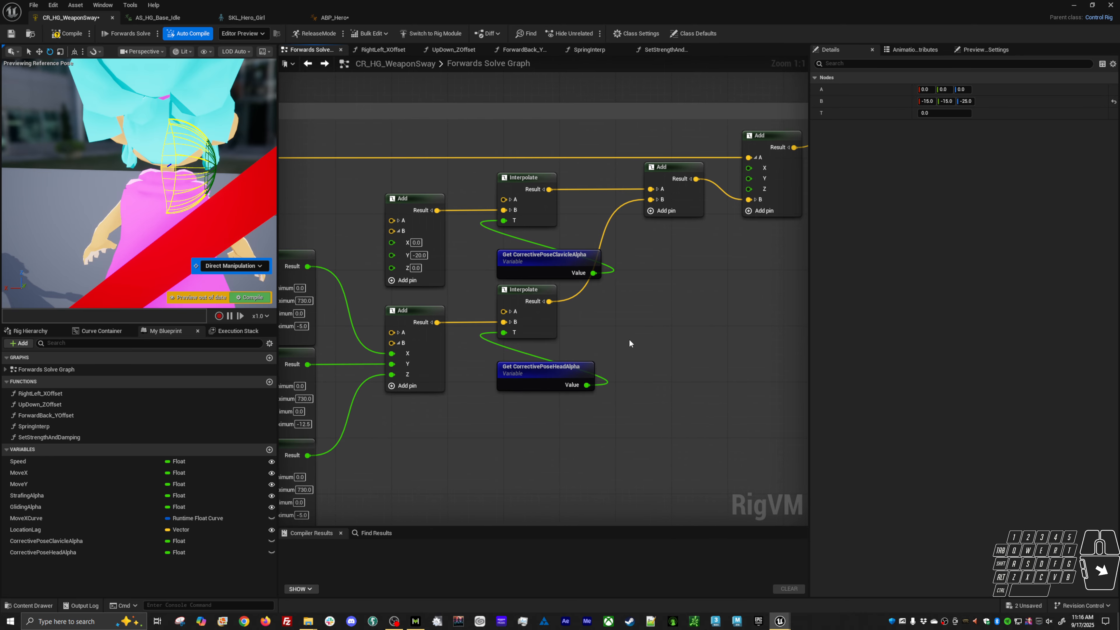
left_click_drag(620, 182, 410, 426)
right_click_drag(632, 188, 553, 252)
right_click_drag(482, 133, 547, 201)
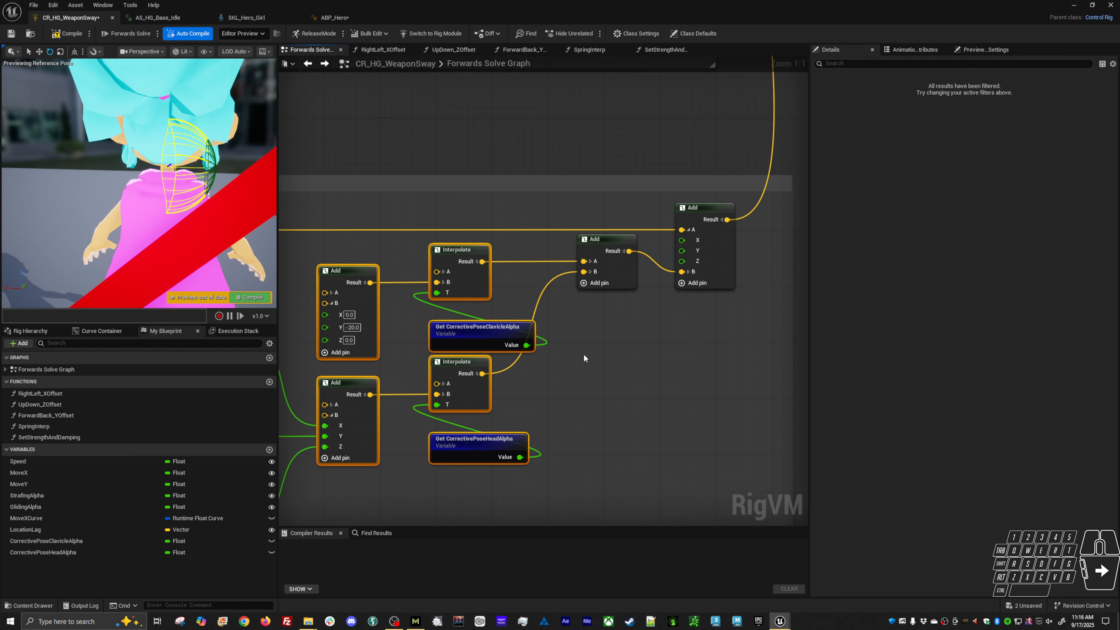
left_click(607, 274)
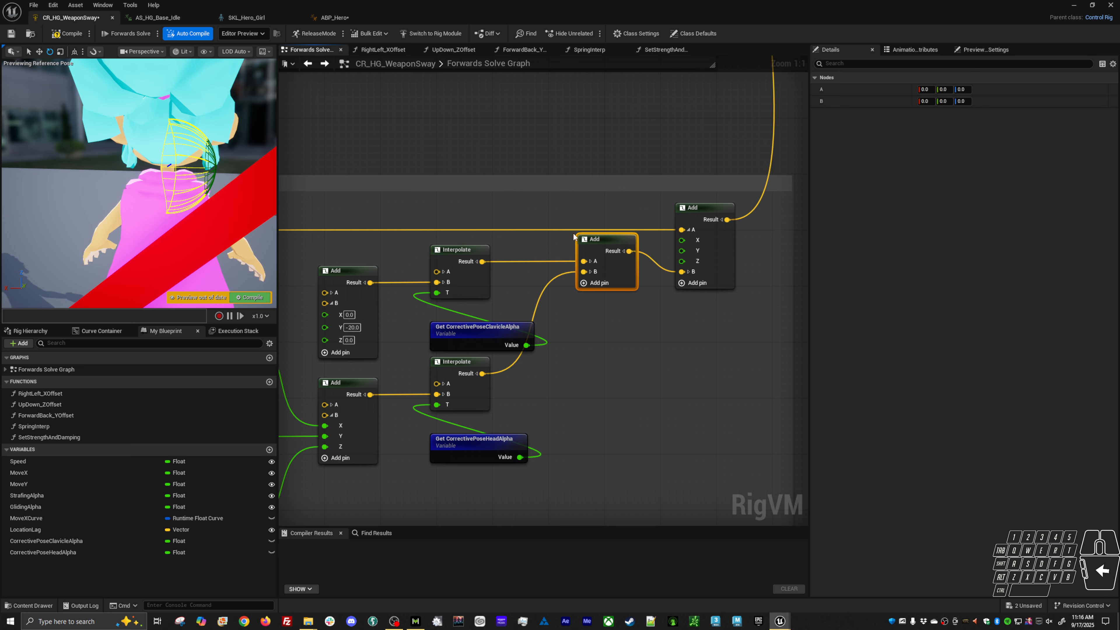
scroll(709, 235, "down", 4)
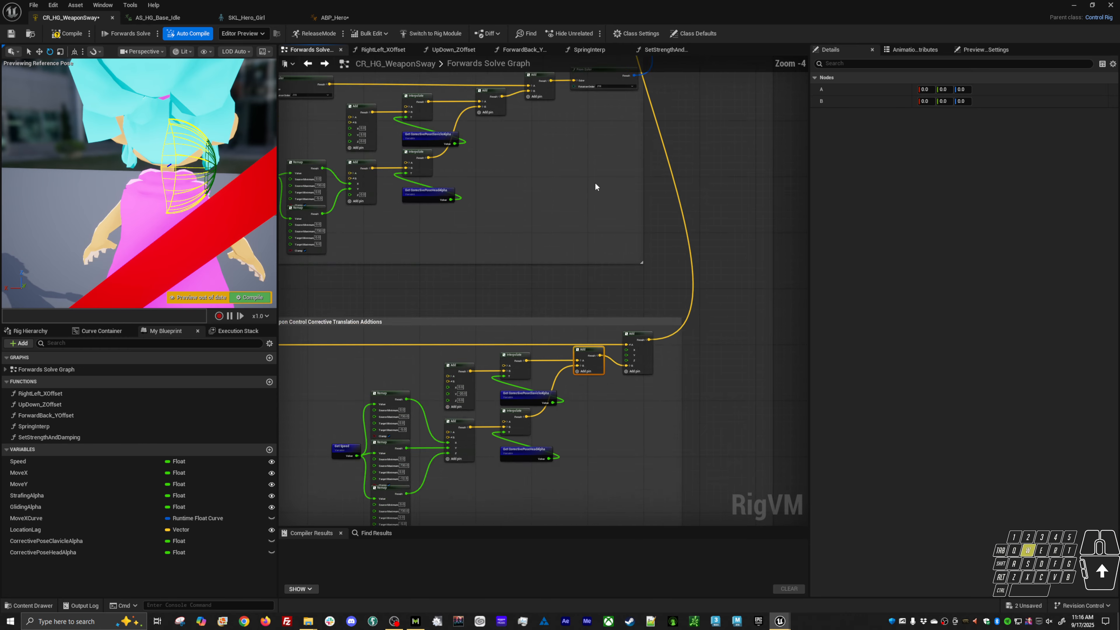
- Spread out the sheath's Add and Interpolate nodes and create a second Add node with Interpolate's Result connected to its B input
right_click_drag(547, 291, 618, 287)
scroll(634, 308, "up", 4)
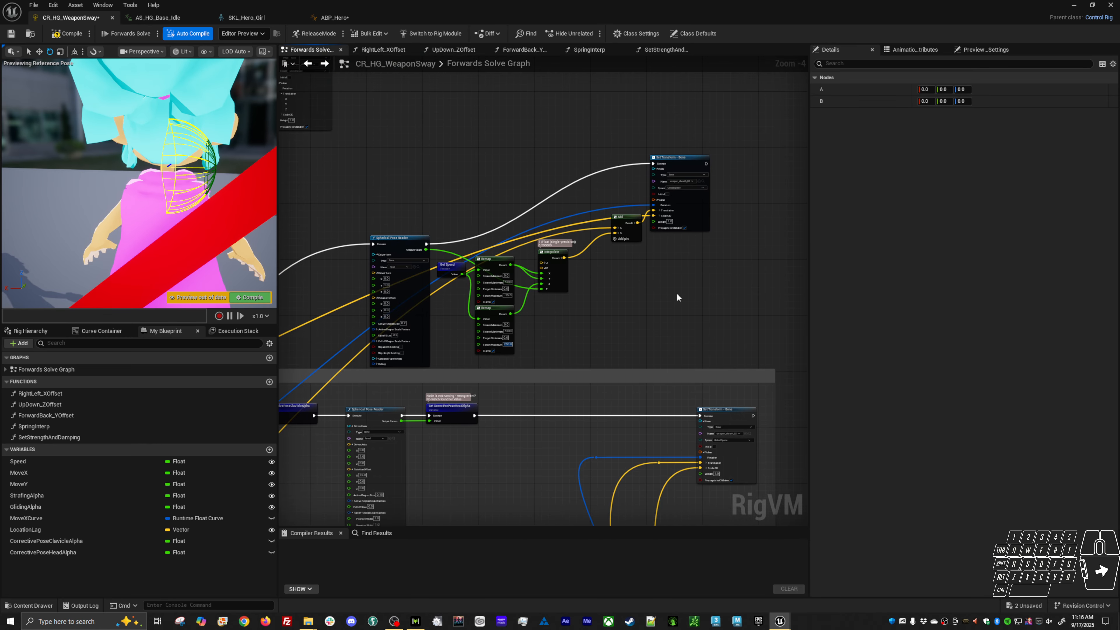
left_click_drag(557, 175, 538, 171)
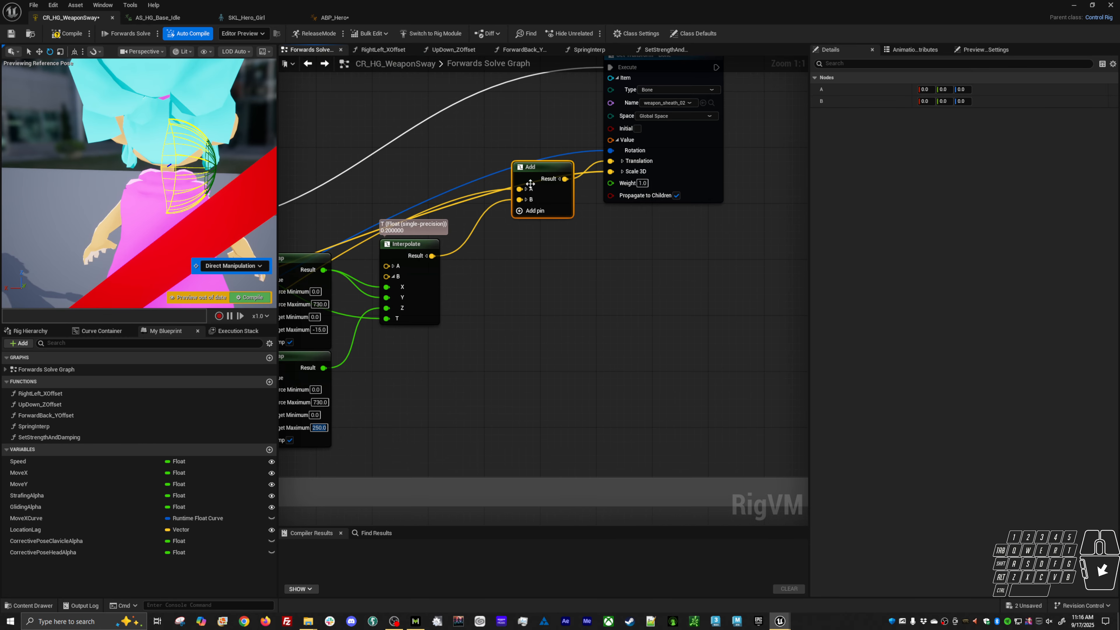
left_click_drag(408, 251, 394, 265)
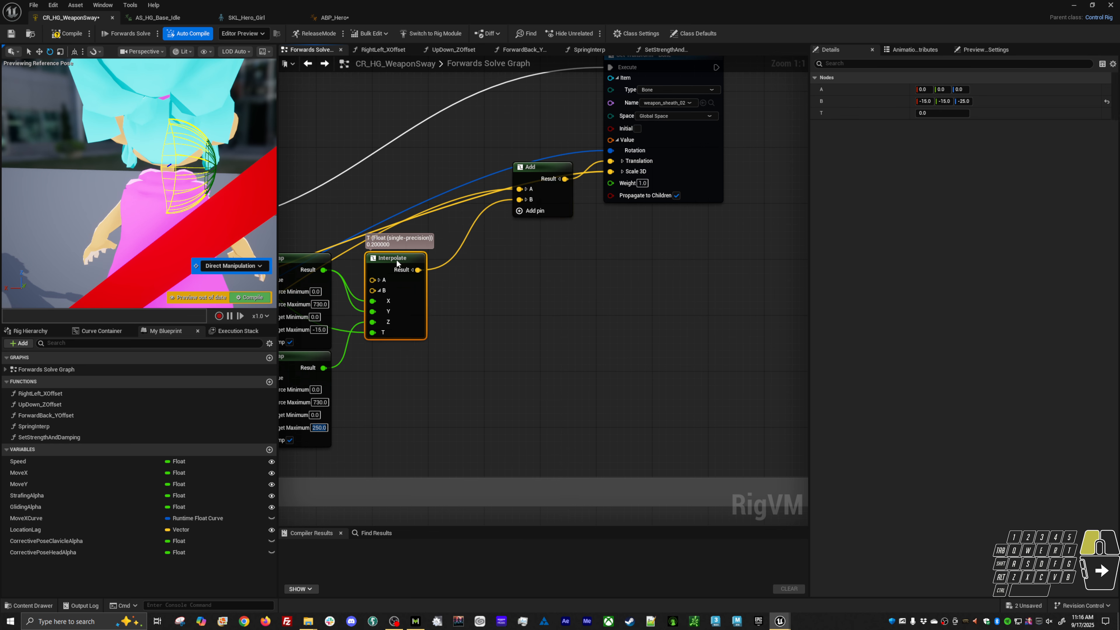
right_click_drag(460, 333, 508, 333)
left_click_drag(466, 268, 514, 273)
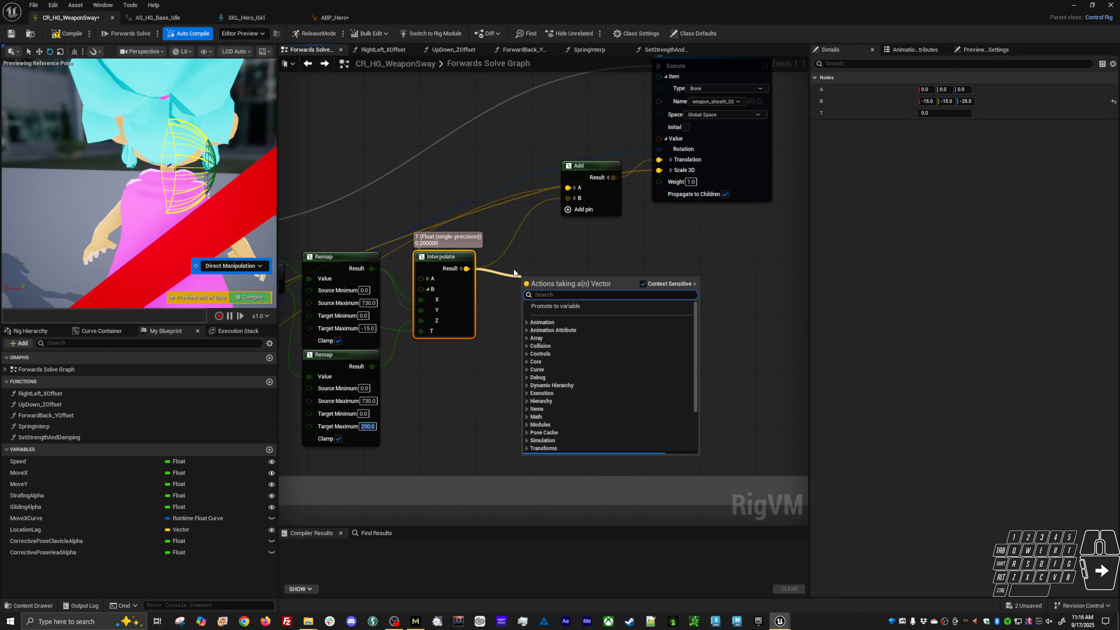
key("Escape")
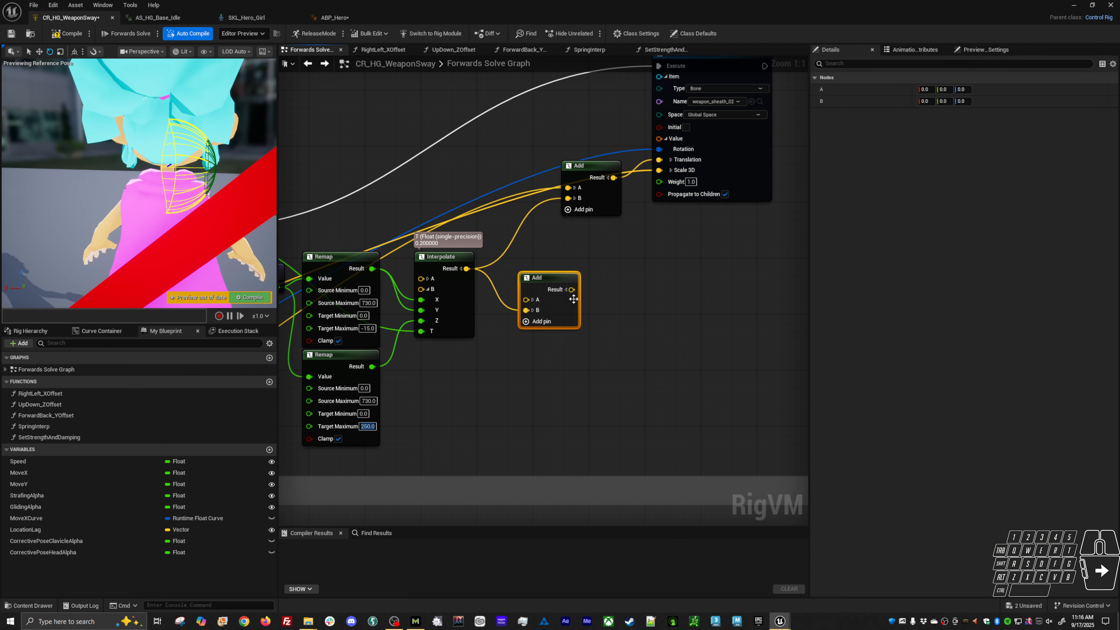
- Connect the second Add node's Result to the first Add's B input and move the Interpolate node lower
left_click_drag(571, 290, 566, 197)
left_click_drag(446, 257, 445, 334)
right_click_drag(400, 323, 466, 286)
left_click(507, 294)
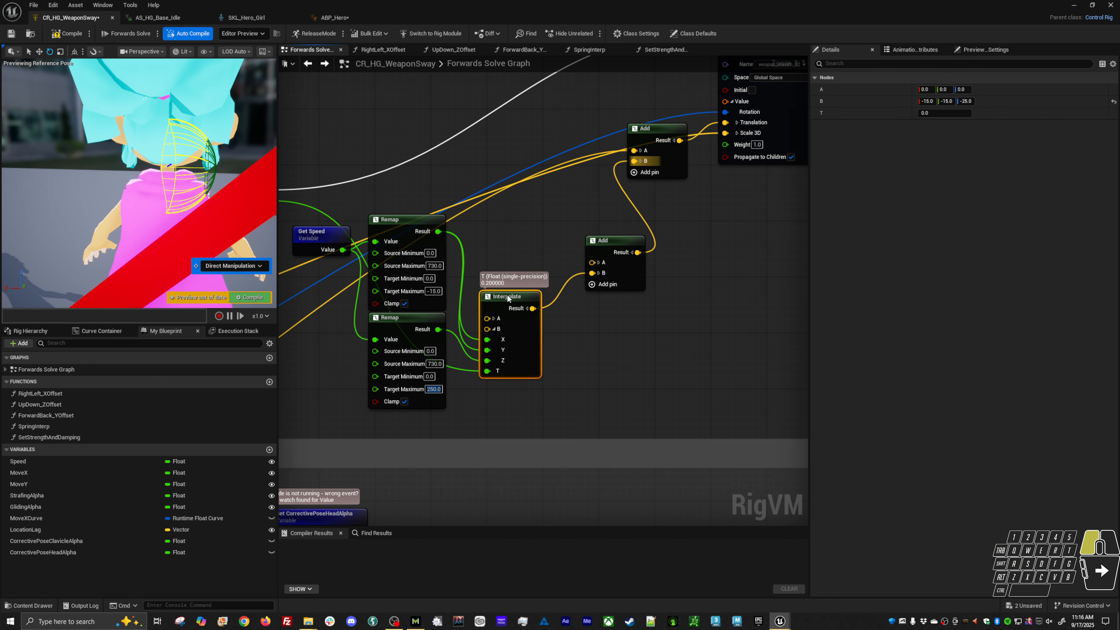
- Duplicate the Get Speed, Remap and Interpolate nodes above the originals and connect the copy's Result to the second Add's A input
left_click_drag(335, 206, 550, 401)
key("ctrl+c")
right_click_drag(508, 225, 545, 341)
key("ctrl+v")
left_click_drag(558, 244, 636, 379)
left_click(558, 192)
right_click_drag(480, 278, 532, 348)
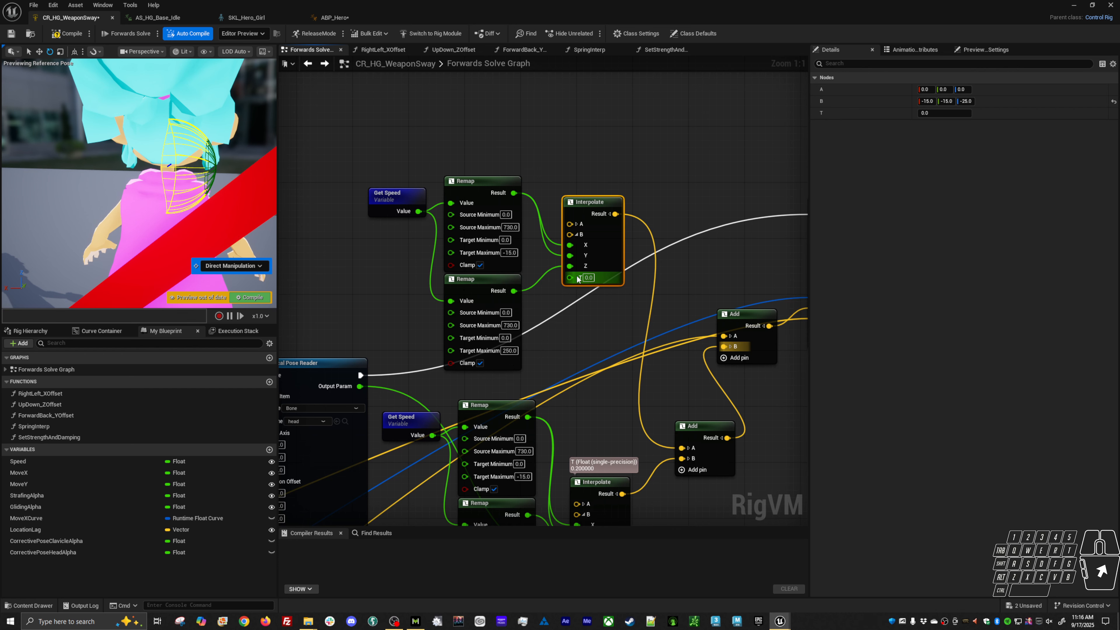
- Try to shift the head Spherical Pose Reader, offset nodes and sheath Set Transform sideways, and undo the move
left_click_drag(571, 277, 589, 323)
right_click_drag(587, 347, 774, 255)
scroll(576, 313, "down", 1)
right_click_drag(515, 326, 561, 289)
right_click_drag(446, 316, 607, 254)
right_click_drag(594, 328, 430, 337)
right_click_drag(631, 268, 338, 352)
scroll(592, 331, "down", 4)
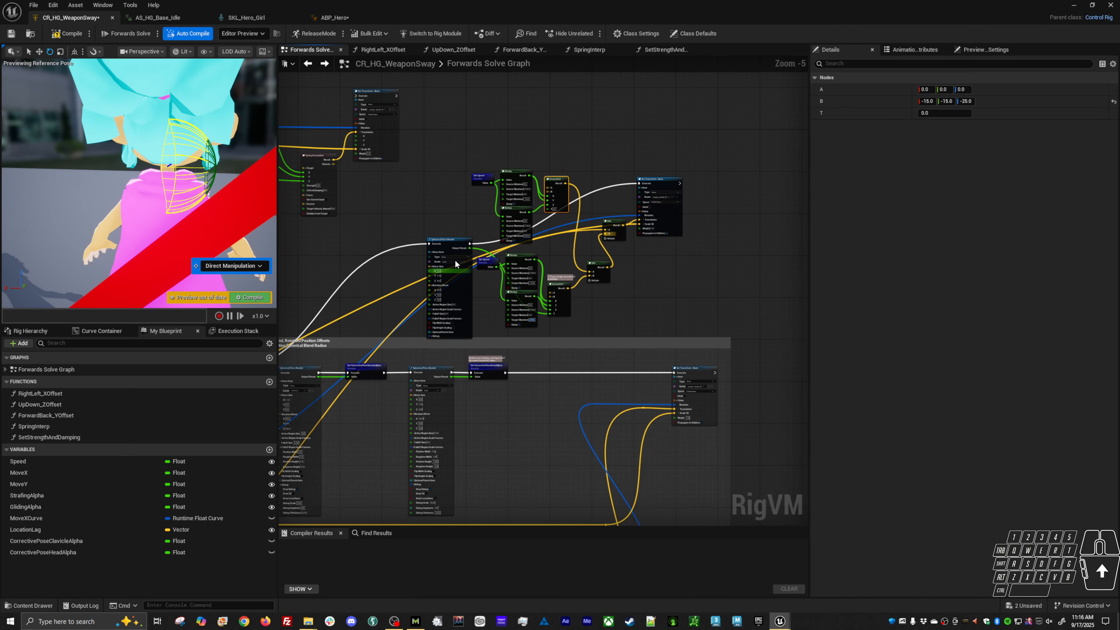
left_click_drag(453, 243, 683, 341)
right_click_drag(679, 297, 639, 308)
left_click_drag(618, 195, 726, 199)
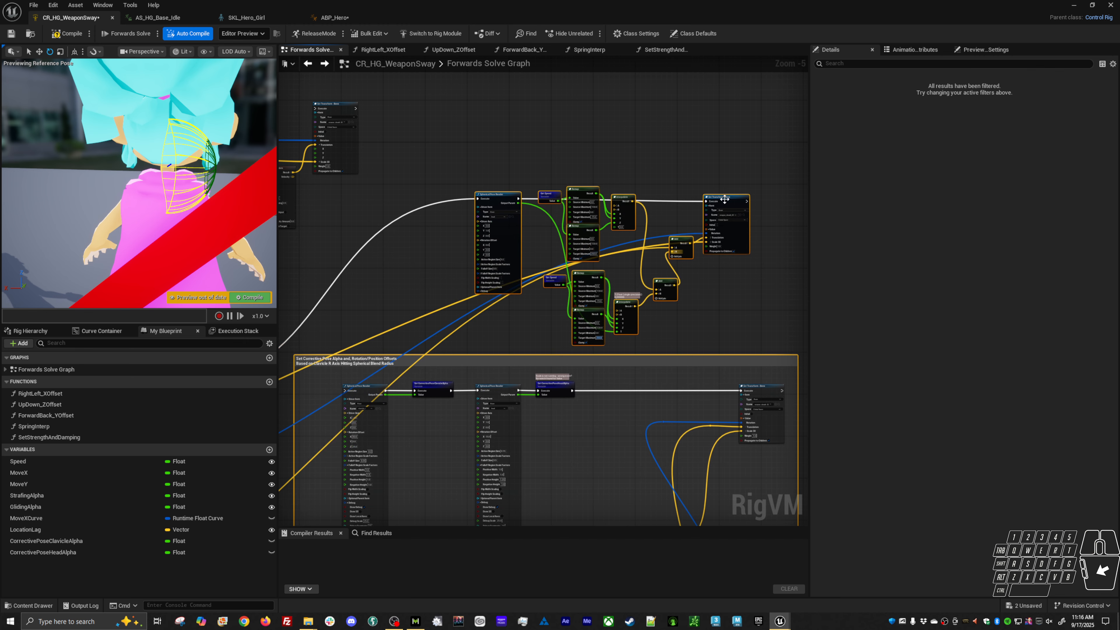
right_click_drag(720, 263, 710, 254)
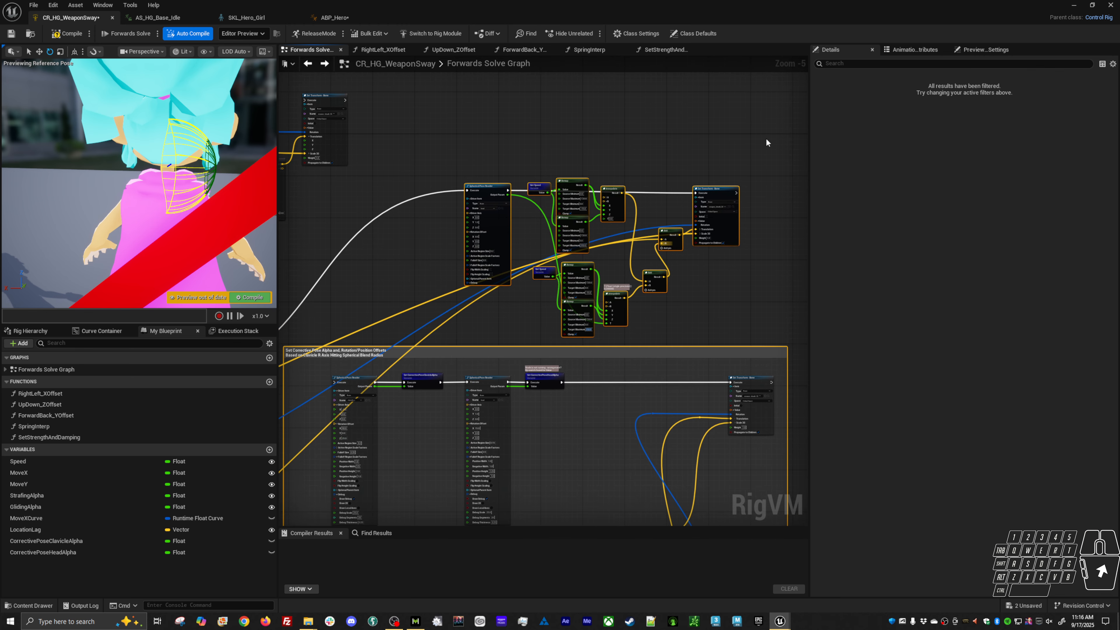
key("ctrl+z")
- Shift the head Spherical Pose Reader, both offset chains, the Add nodes and Set Transform right to make room before them
left_click_drag(736, 149, 366, 313)
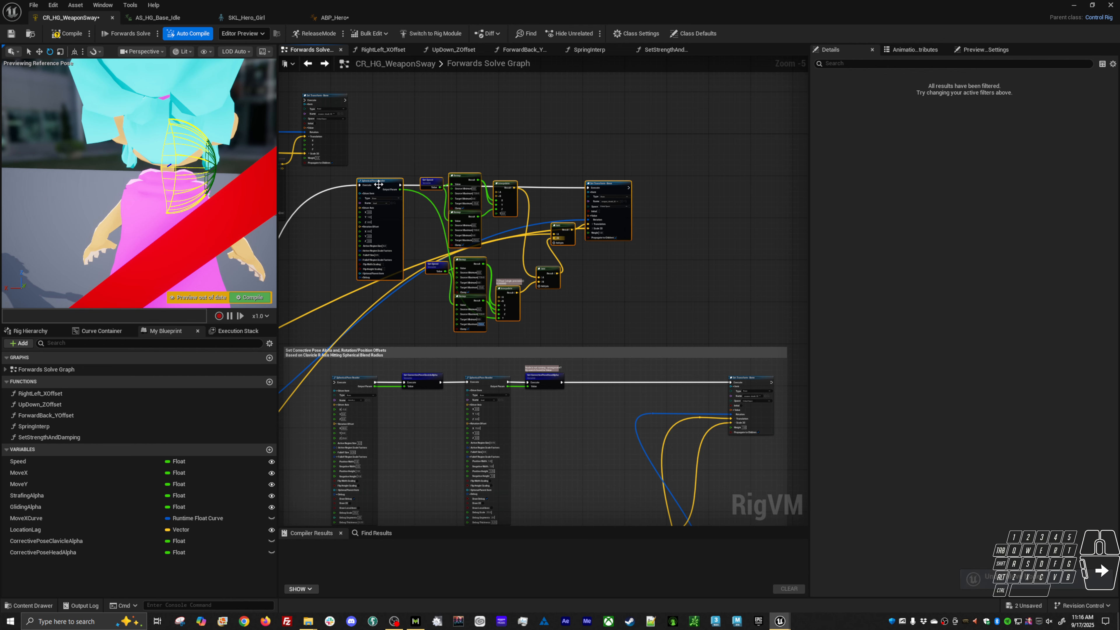
left_click_drag(378, 184, 484, 185)
scroll(603, 232, "up", 3)
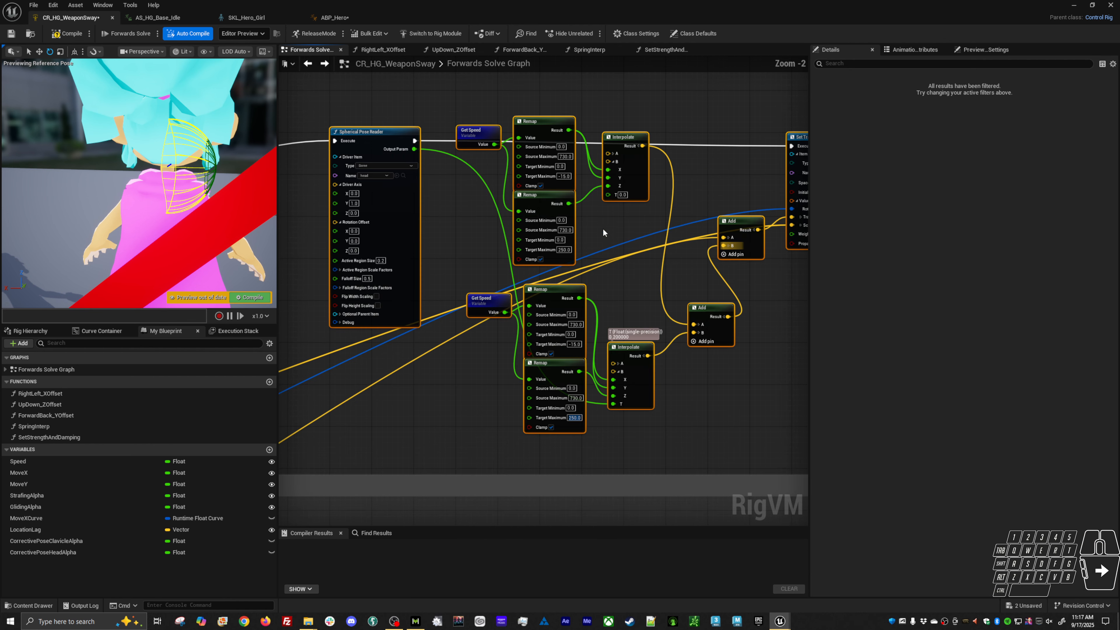
- Raise the head Spherical Pose Reader and the weapon_sheath_02 Set Transform together above the offset chains
right_click_drag(584, 222, 560, 217)
scroll(560, 218, "down", 2)
right_click(516, 229)
left_click(434, 186)
left_click_drag(706, 146, 711, 88, "ctrl")
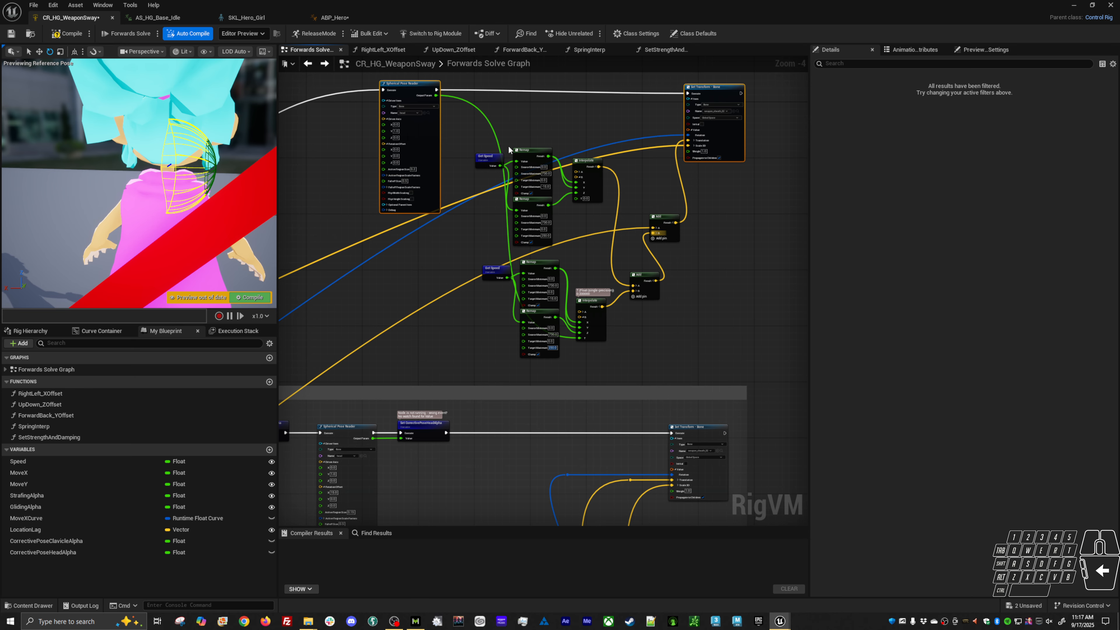
- Align the two Get Speed, Remap and Interpolate chains one above the other with clear space between them
left_click_drag(475, 141, 648, 322)
scroll(648, 322, "up", 2)
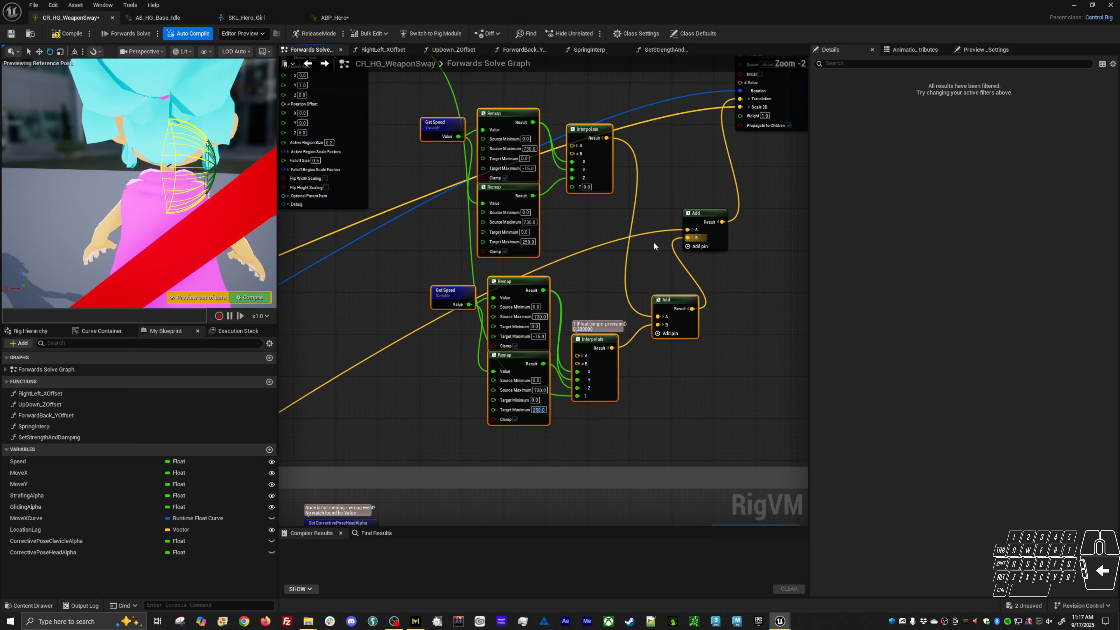
right_click_drag(659, 243, 662, 252)
left_click_drag(435, 115, 593, 247)
mouse_move(596, 145)
left_mouse_down()
mouse_move(549, 172)
mouse_move(586, 155)
left_mouse_up()
left_click_drag(409, 297, 590, 420)
left_click_drag(593, 353, 584, 362)
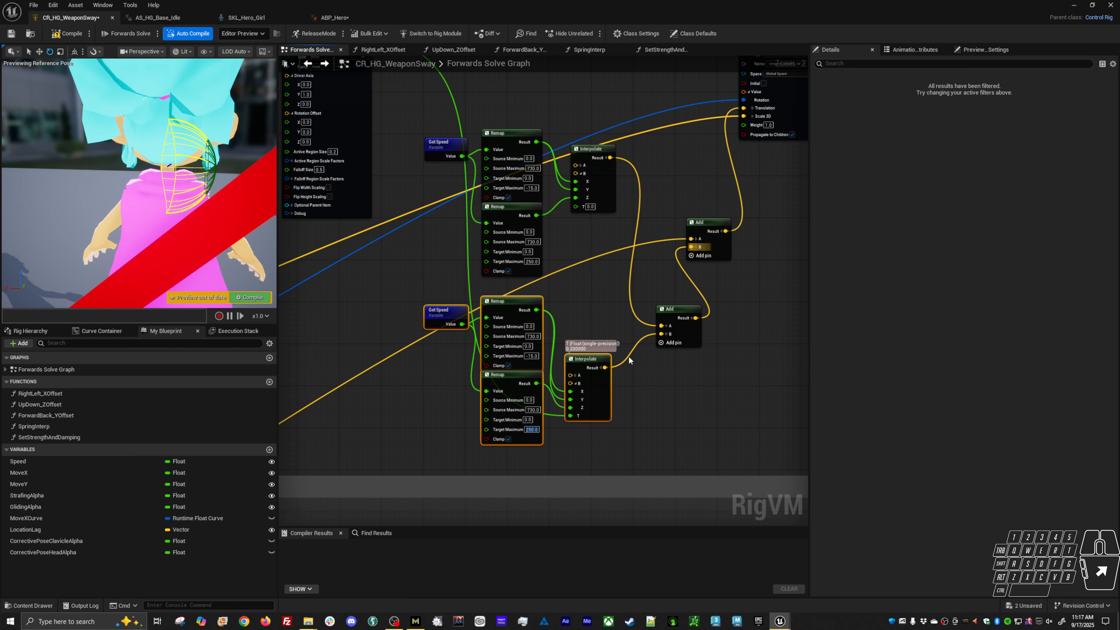
- Reposition the two Add nodes so the combined Interpolate offsets lead neatly into the sheath's translation
right_click_drag(564, 242, 565, 283)
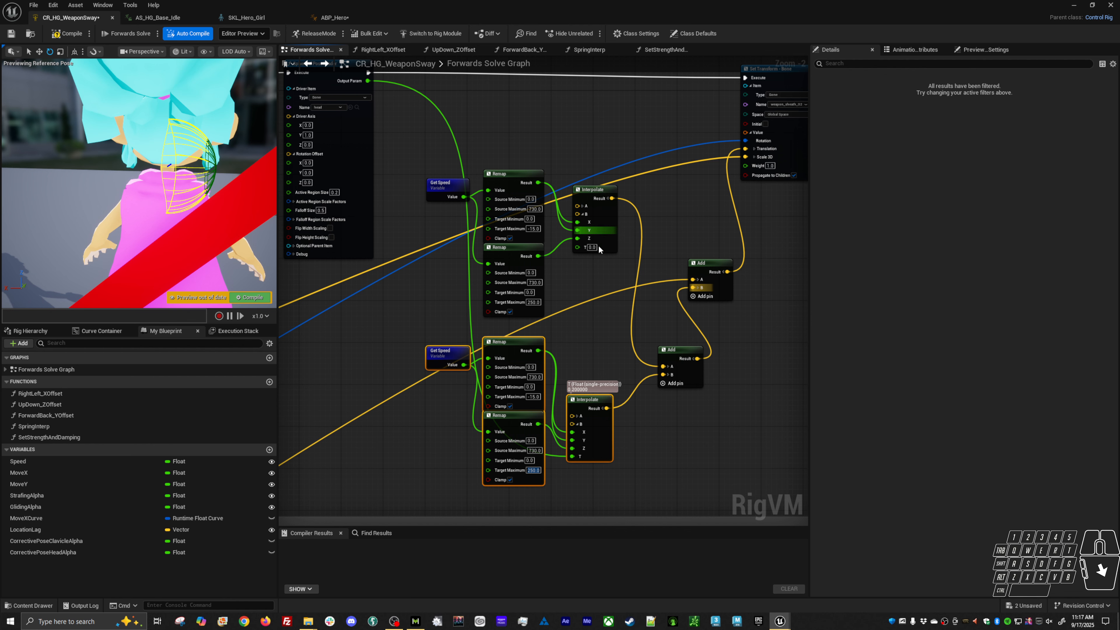
left_click_drag(666, 359, 638, 328)
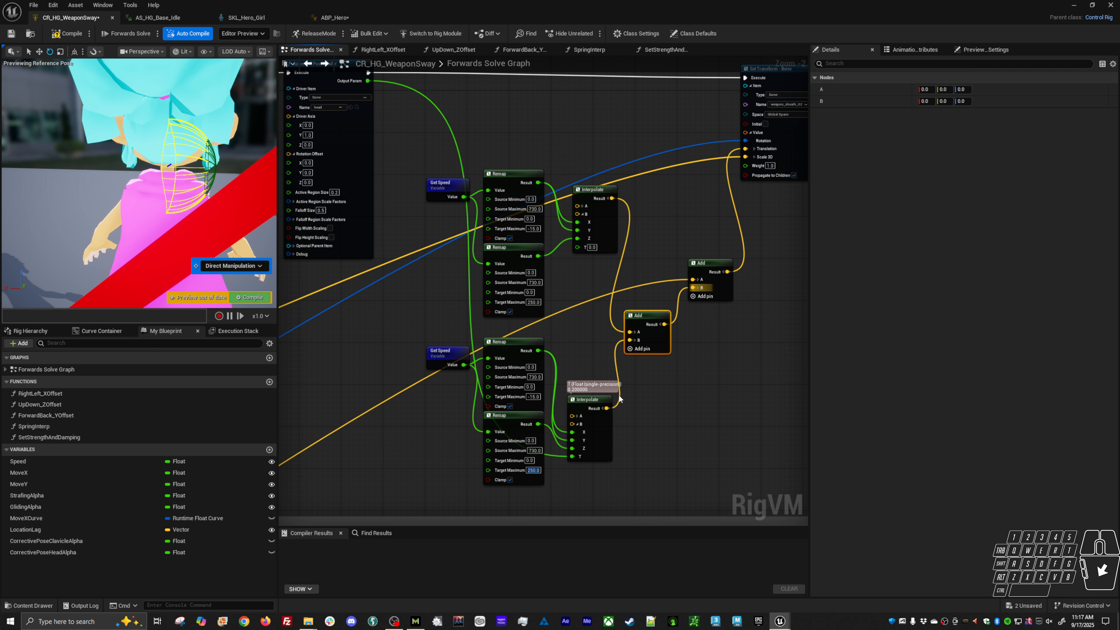
left_click_drag(701, 282, 700, 276)
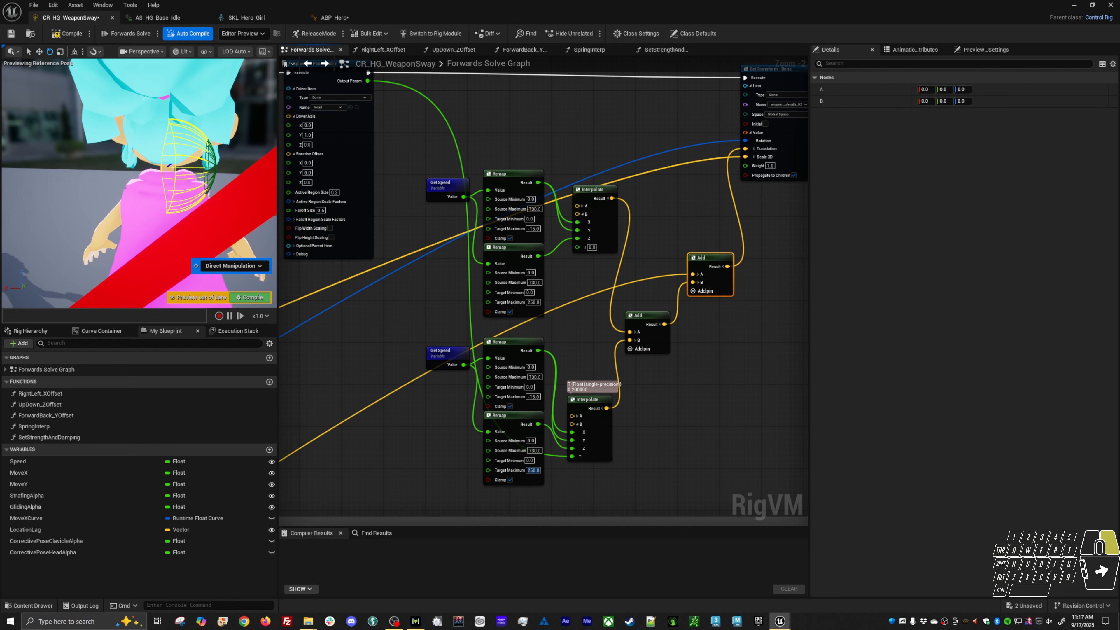
- Examine how the Translation section's Spring Interpolate feeds the sheath's offset chain, and return to the head Spherical Pose Reader
right_click_drag(330, 426, 618, 316)
scroll(622, 320, "down", 8)
scroll(692, 269, "up", 9)
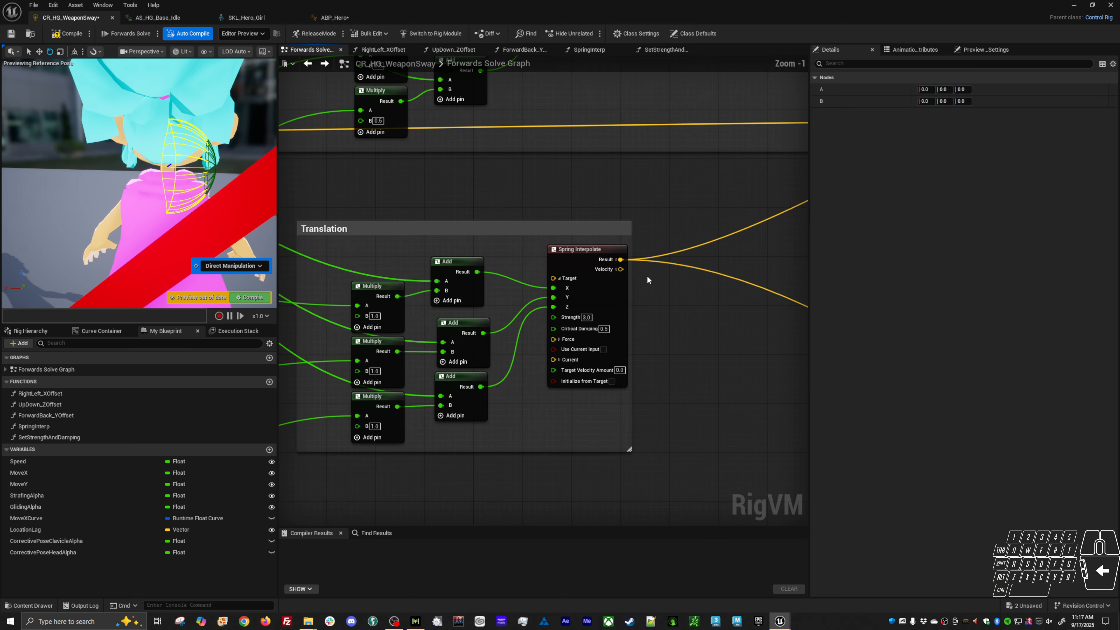
right_click_drag(730, 295, 551, 345)
scroll(552, 345, "down", 9)
right_click_drag(661, 317, 470, 360)
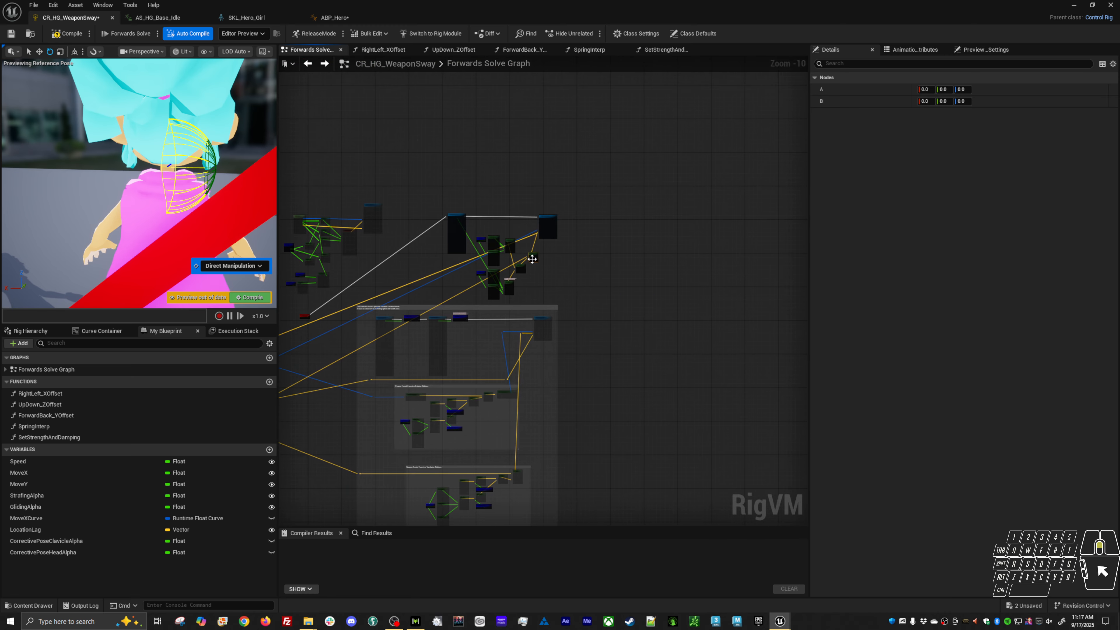
scroll(491, 271, "up", 5)
right_click_drag(491, 270, 616, 276)
right_click_drag(495, 274, 588, 251)
right_click_drag(559, 214, 564, 307)
scroll(623, 166, "up", 5)
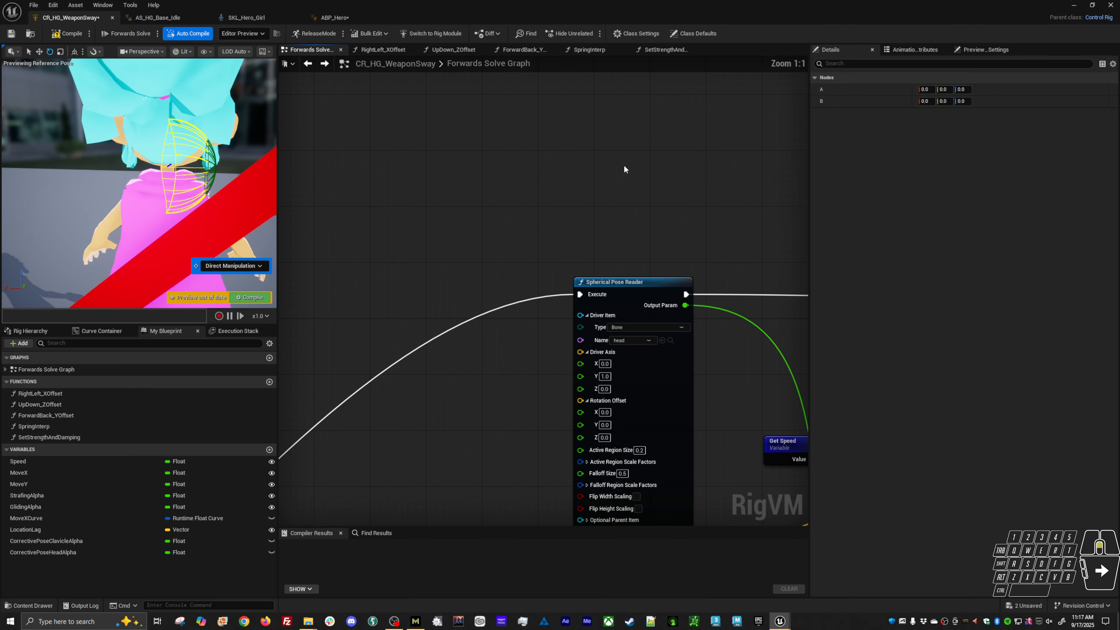
- Duplicate the head Spherical Pose Reader and insert the copy into the execution chain just before the original
right_click_drag(590, 241, 693, 149)
left_click(695, 197)
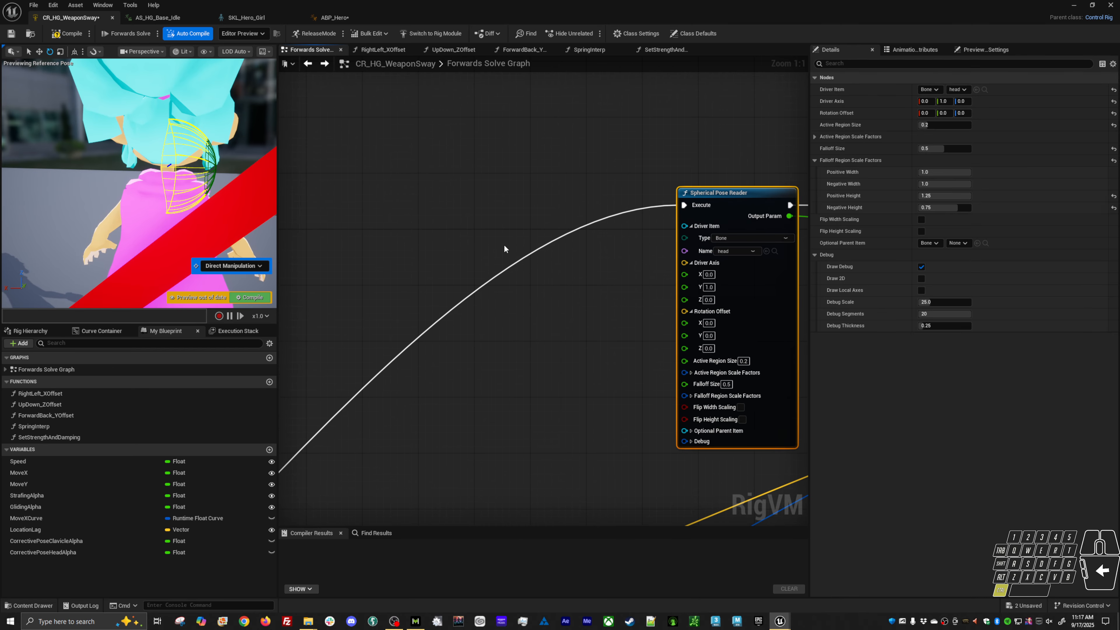
key("ctrl+c")
key("ctrl+v")
left_click_drag(513, 250, 523, 210)
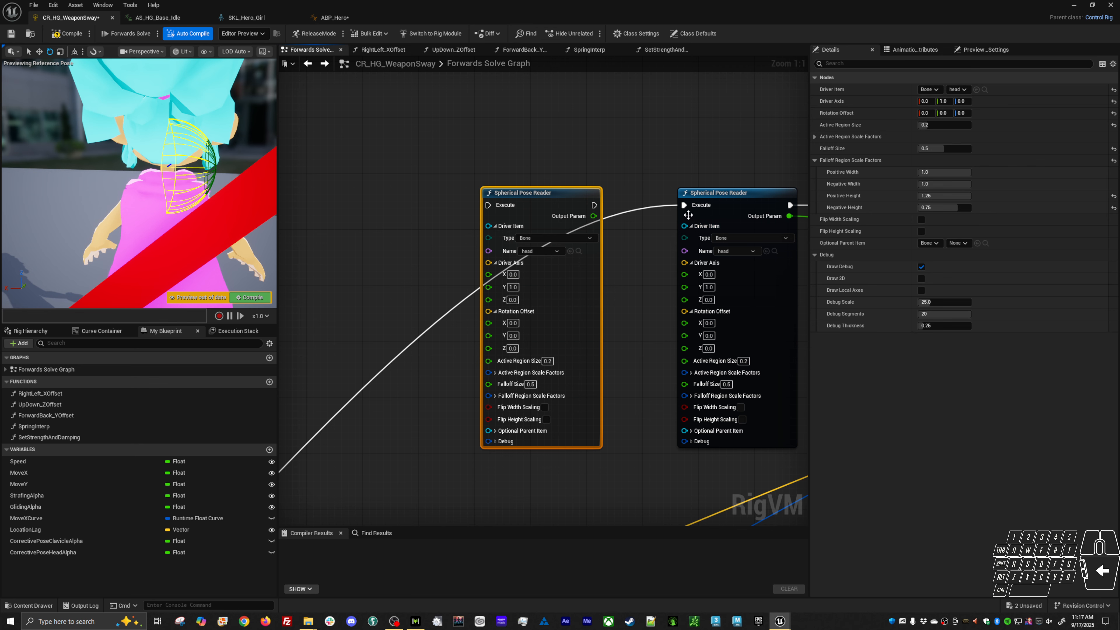
left_click_drag(685, 205, 489, 205, "ctrl")
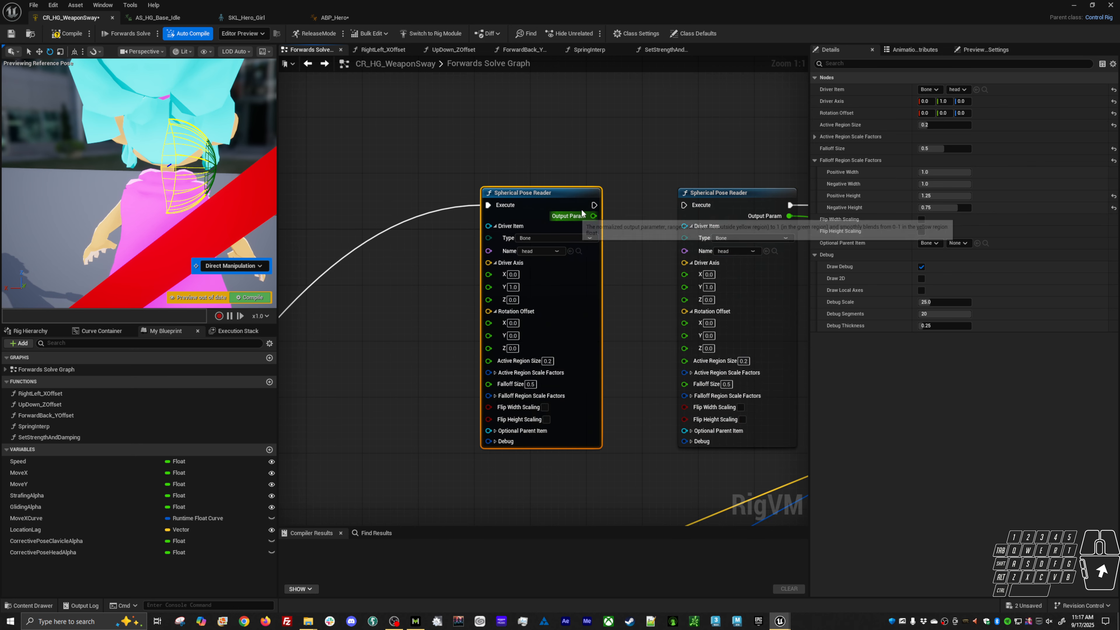
left_click_drag(595, 205, 681, 206)
- Set the duplicated Spherical Pose Reader's Driver Item bone to clavicle_l
left_click(544, 252)
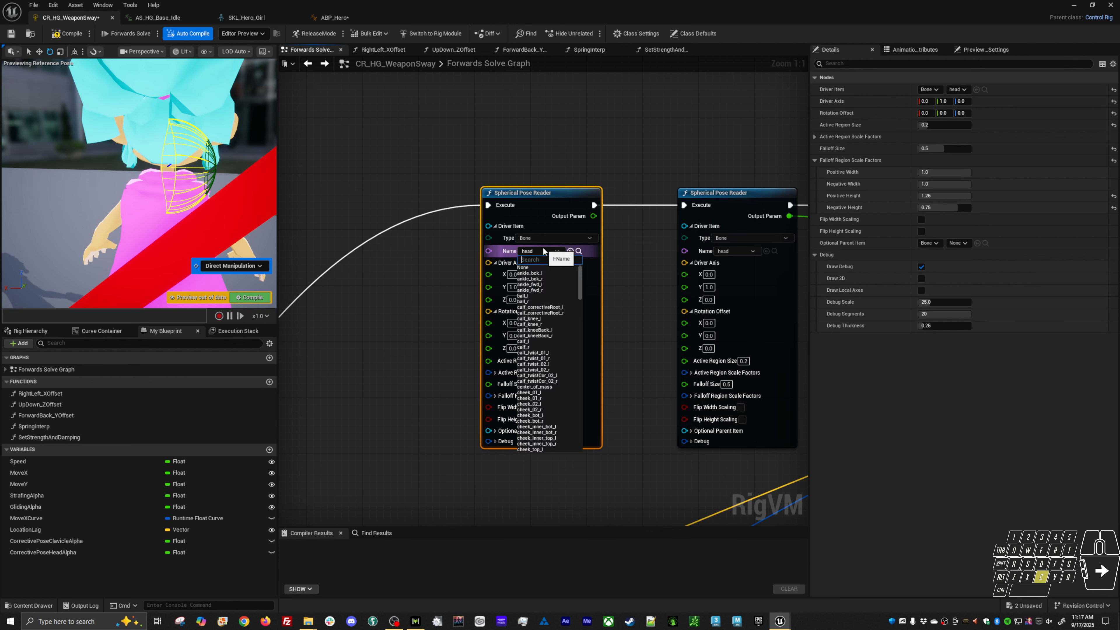
type("clav")
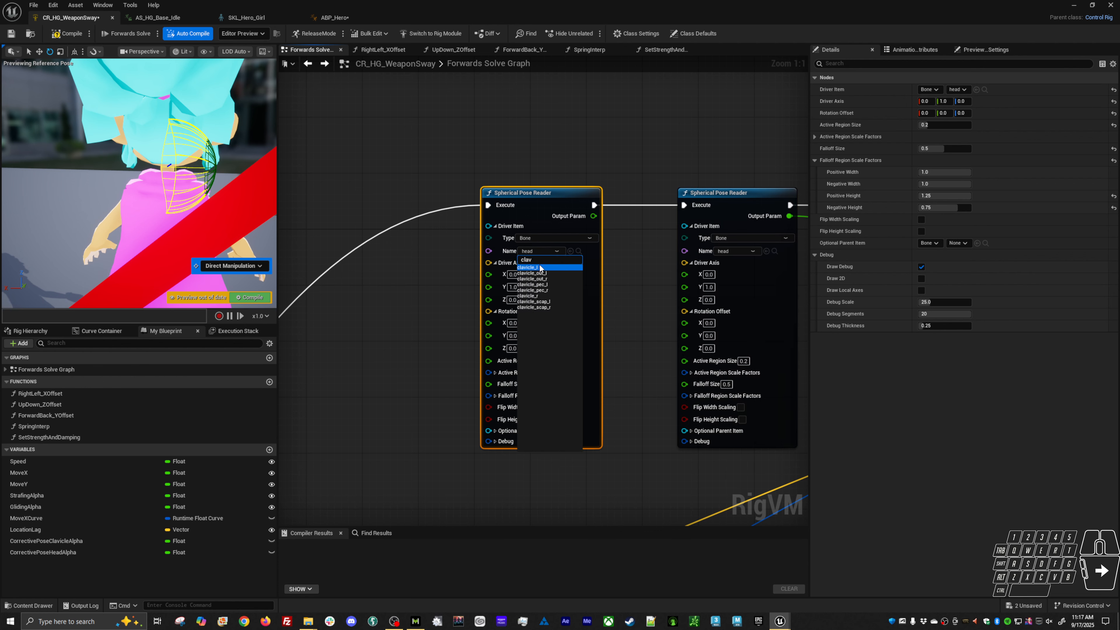
left_click(541, 267)
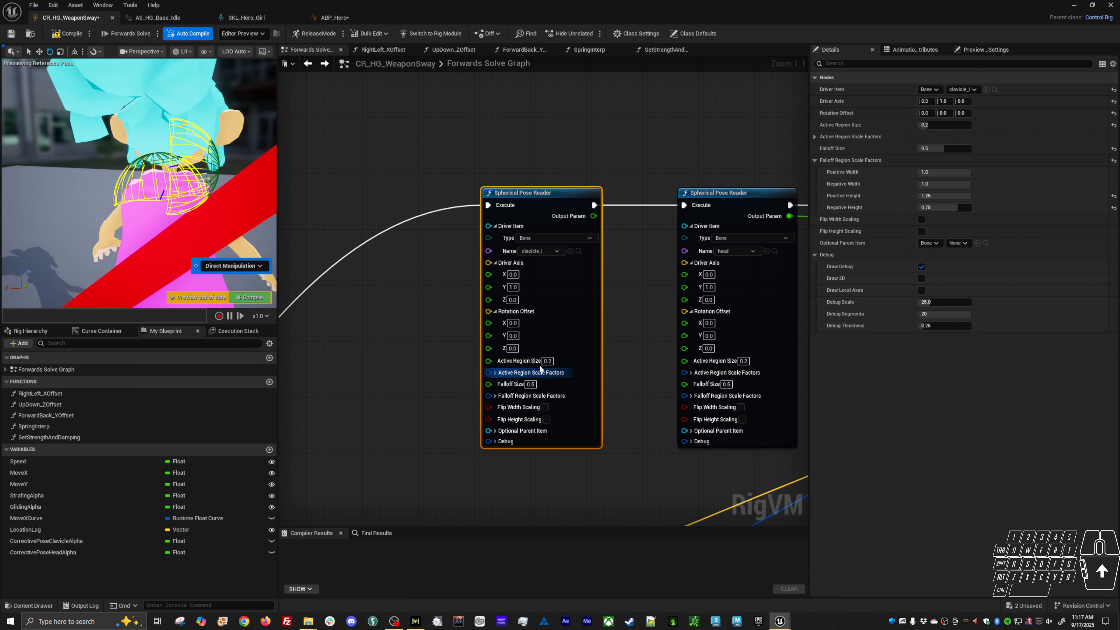
- Try a Rotation Offset X of 90 on the clavicle_l pose reader and inspect its debug region from the side
left_click(512, 323)
type("90")
key("Return")
left_click_drag(185, 190, 70, 185, "alt")
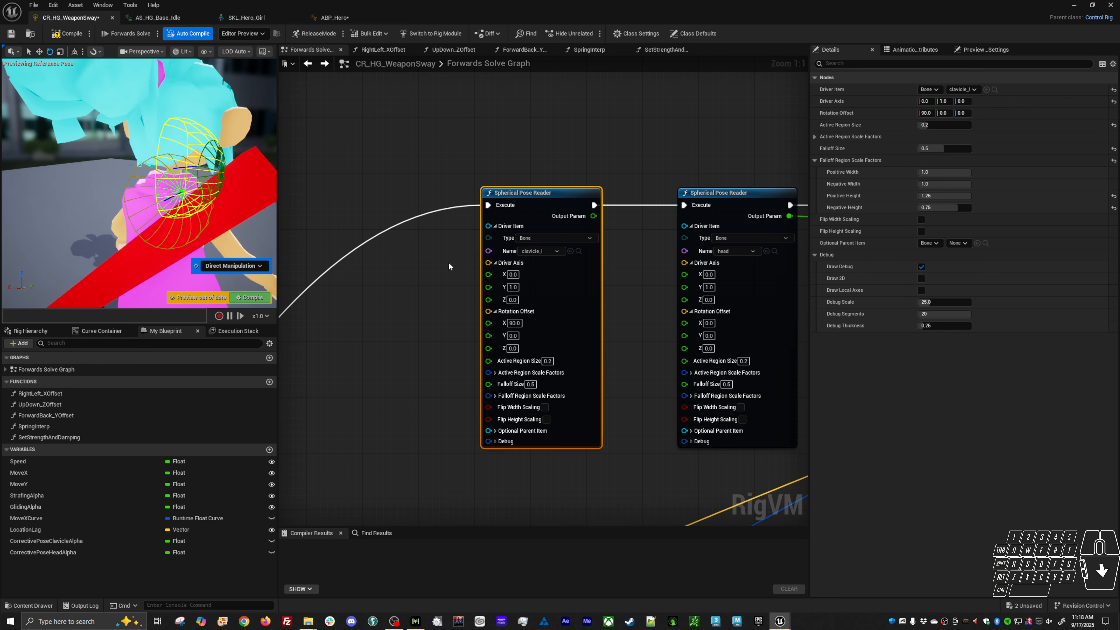
- Try a Rotation Offset Y of 90 on the clavicle_l pose reader and return it to 0
left_click(512, 335)
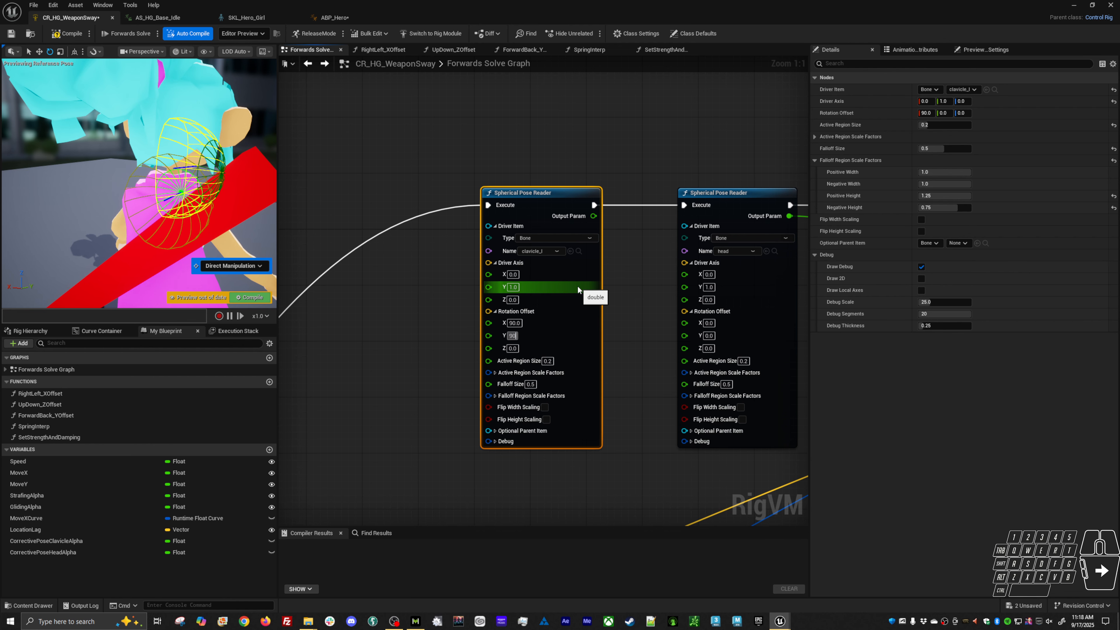
type("90")
key("Return")
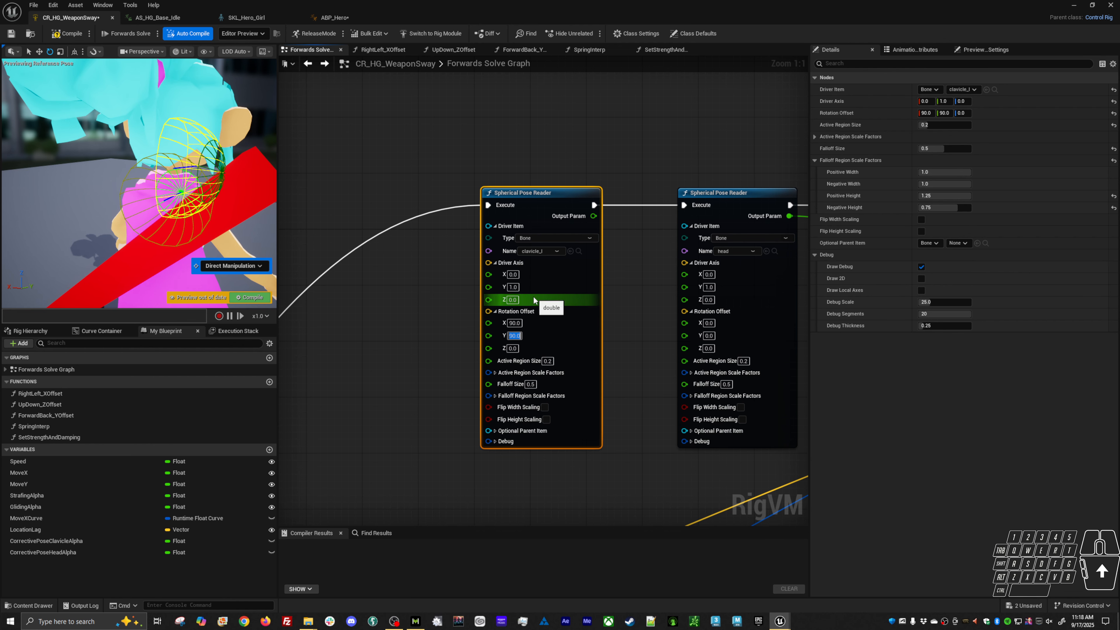
type("0")
key("Return")
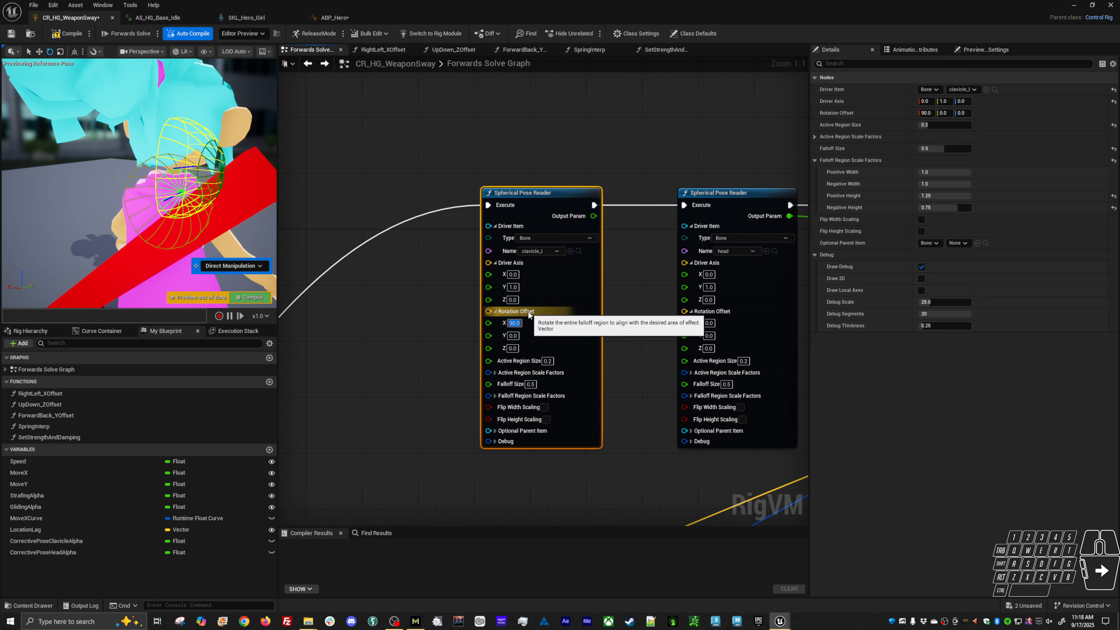
- Reset the clavicle_l reader's Rotation Offset X to 0, try 90 for Y, and set Y back to 0
type("0")
key("Return")
key("Tab")
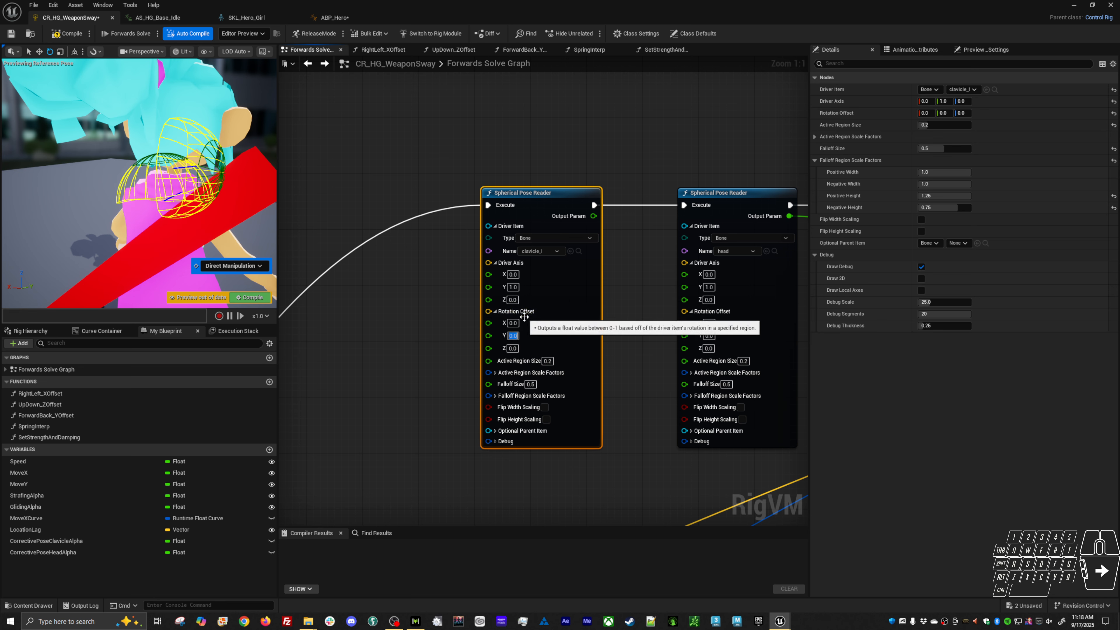
type("90")
key("Return")
type("0")
key("Return")
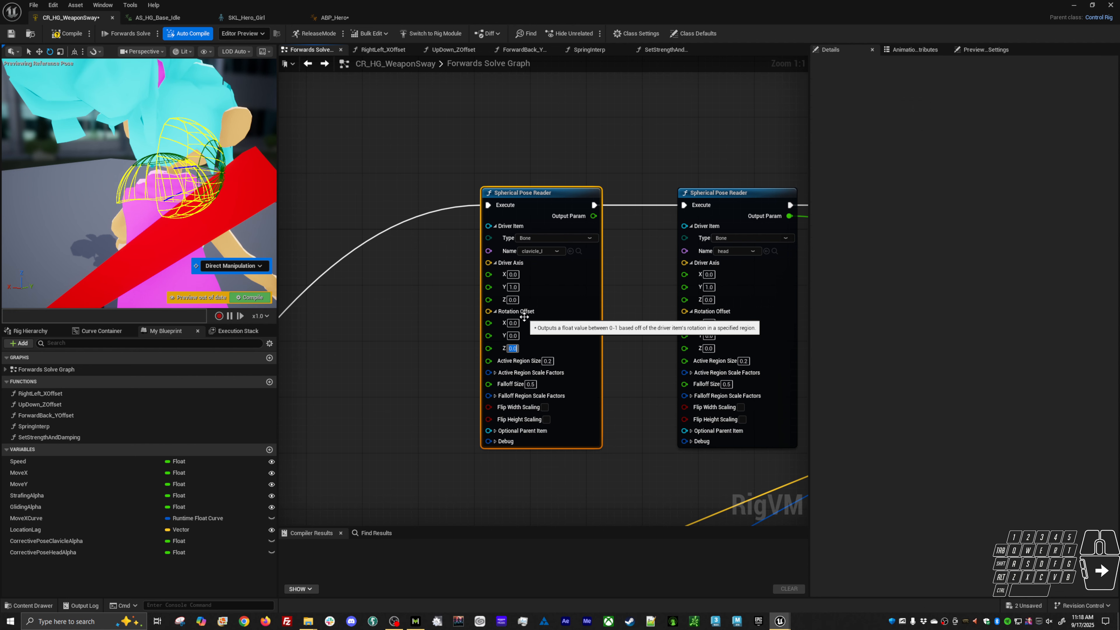
- Try Rotation Offset X values of 180 and 45 on the clavicle_l pose reader
left_click(513, 323)
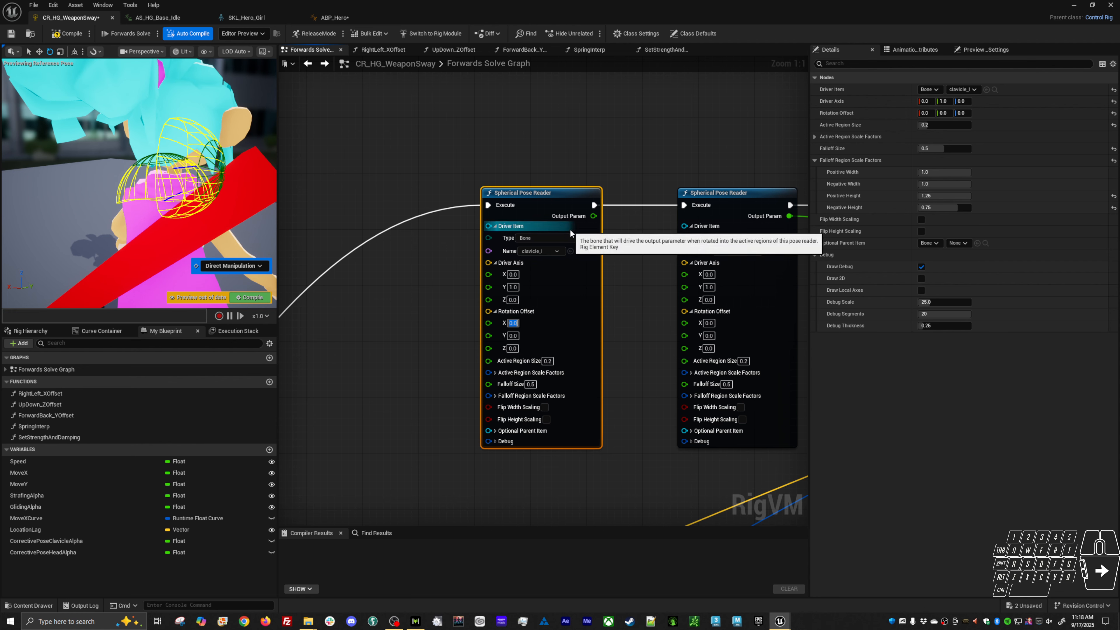
type("180")
key("Return")
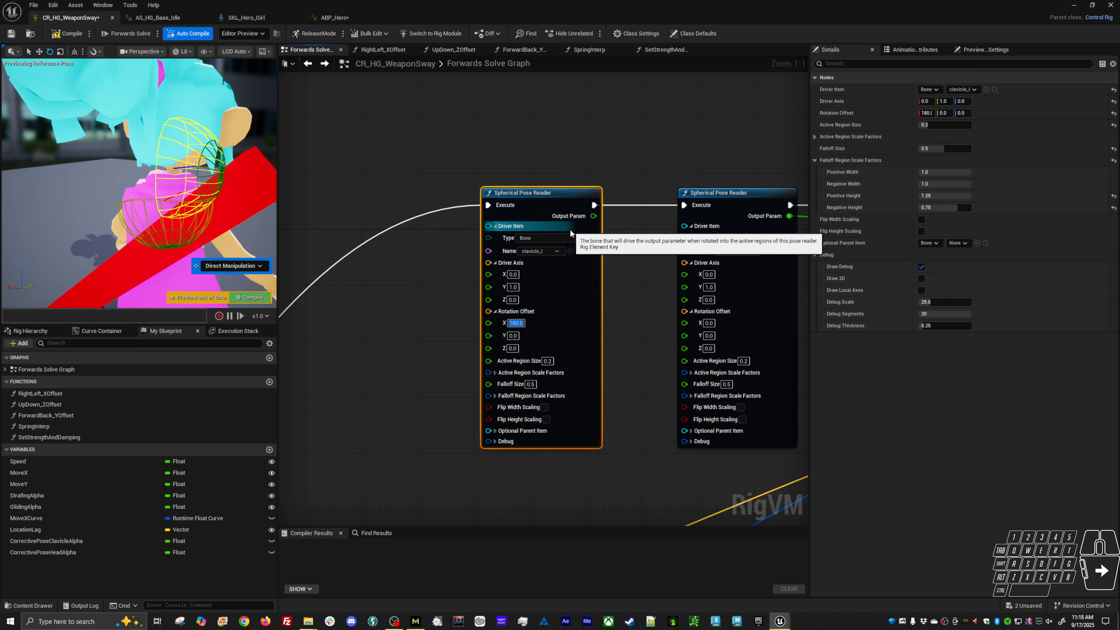
type("45")
key("Return")
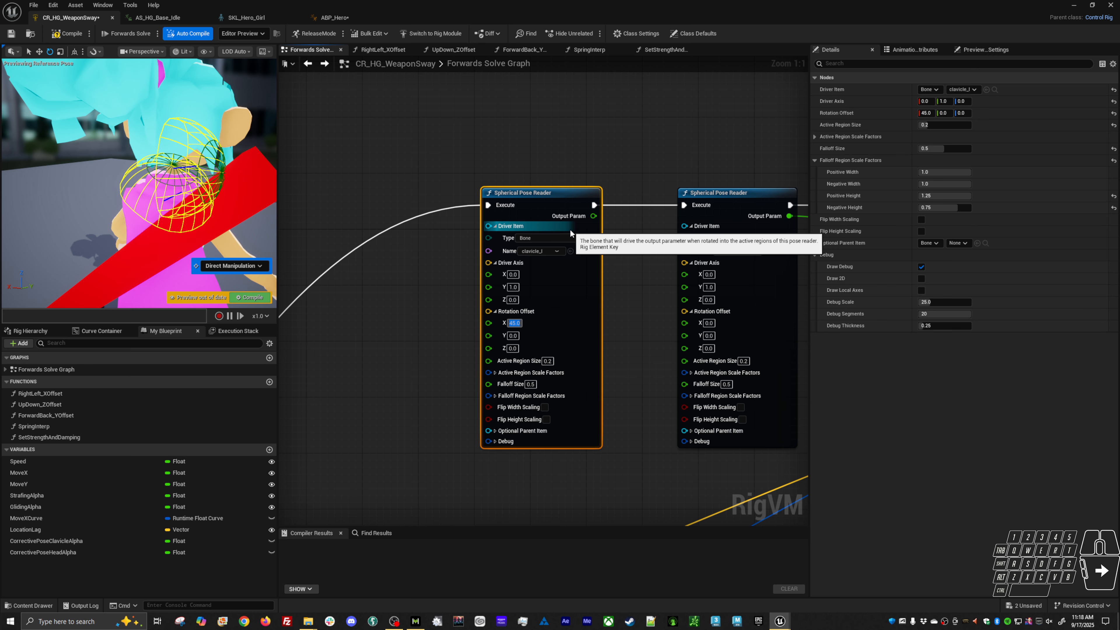
- Check the clavicle_l debug region from the front and set its Rotation Offset X to 90
left_click_drag(207, 197, 150, 197, "alt")
left_click(519, 322)
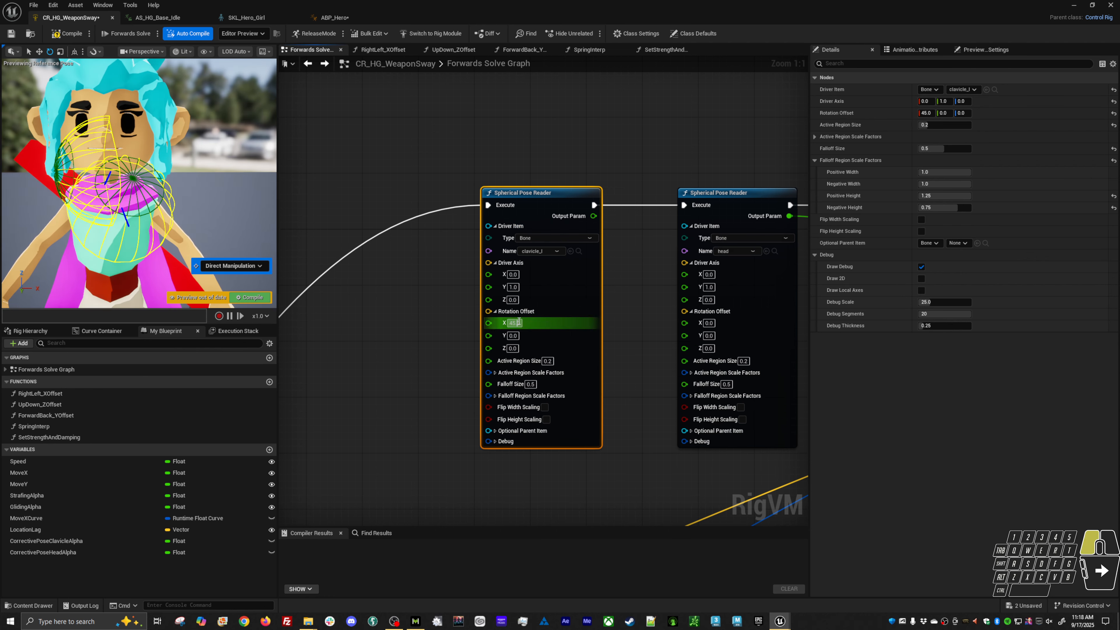
type("90")
key("Return")
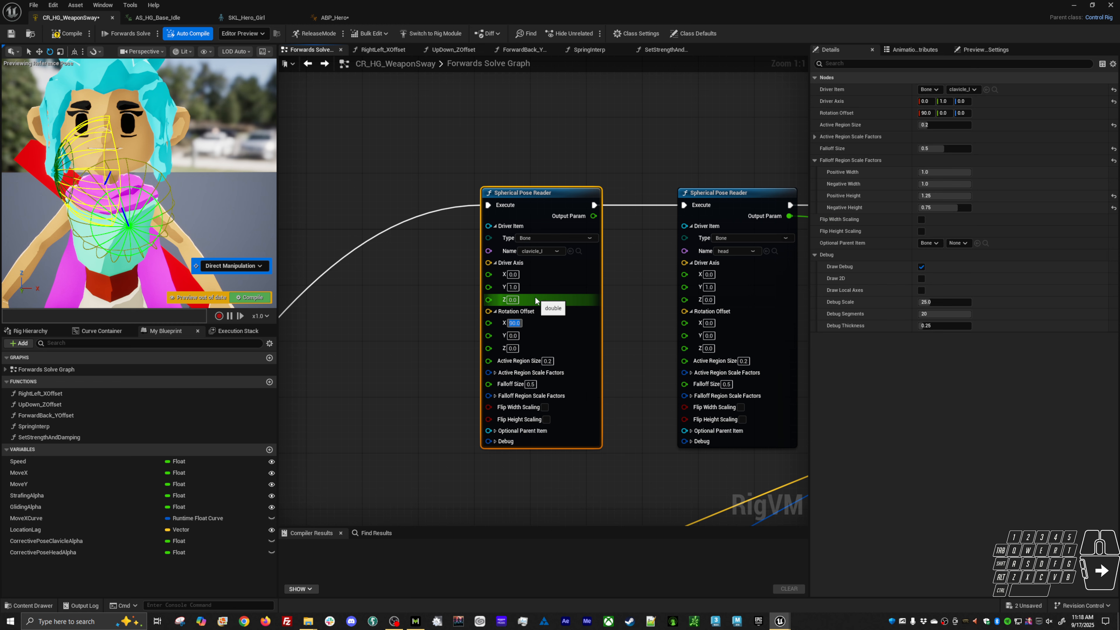
- Change the left Spherical Pose Reader's driver bone to clavicle_r
left_click(546, 253)
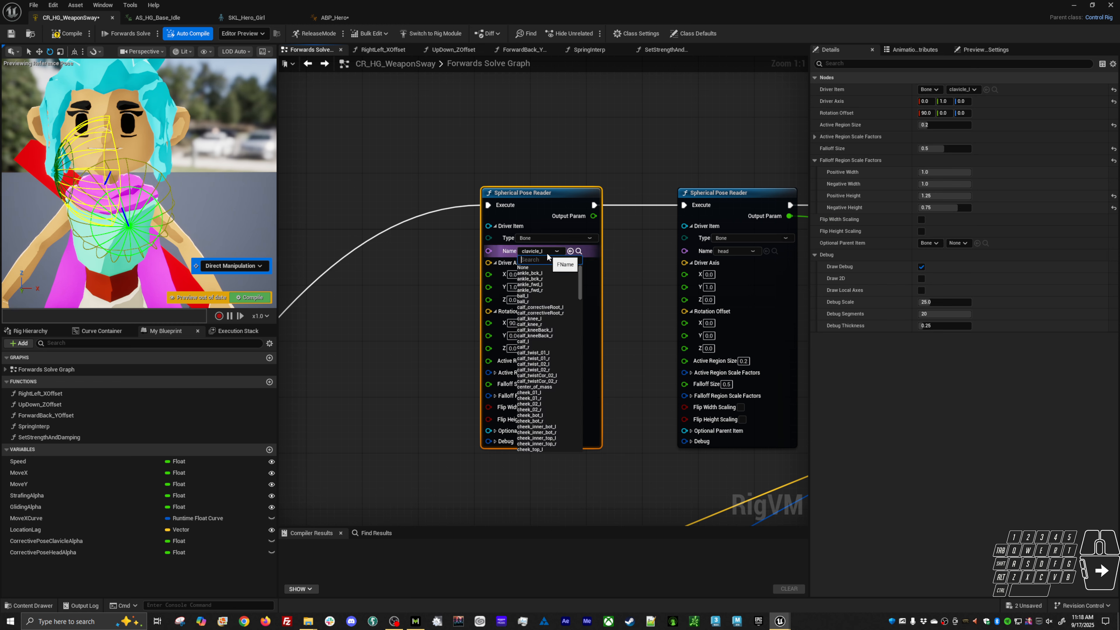
type("clal")
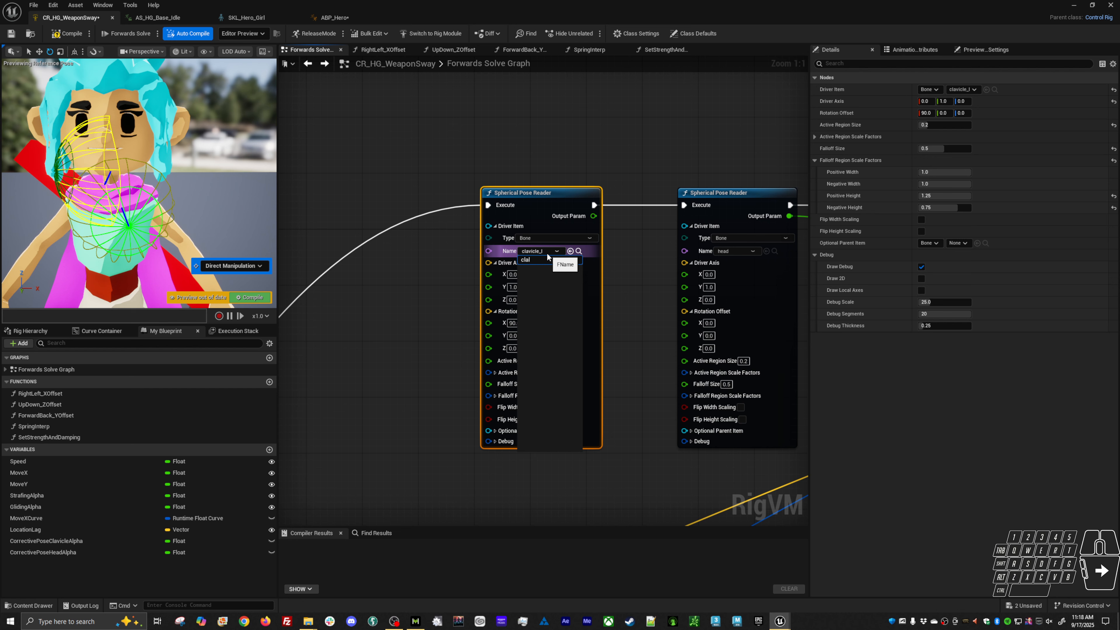
key("BackSpace")
type("v")
left_click(546, 297)
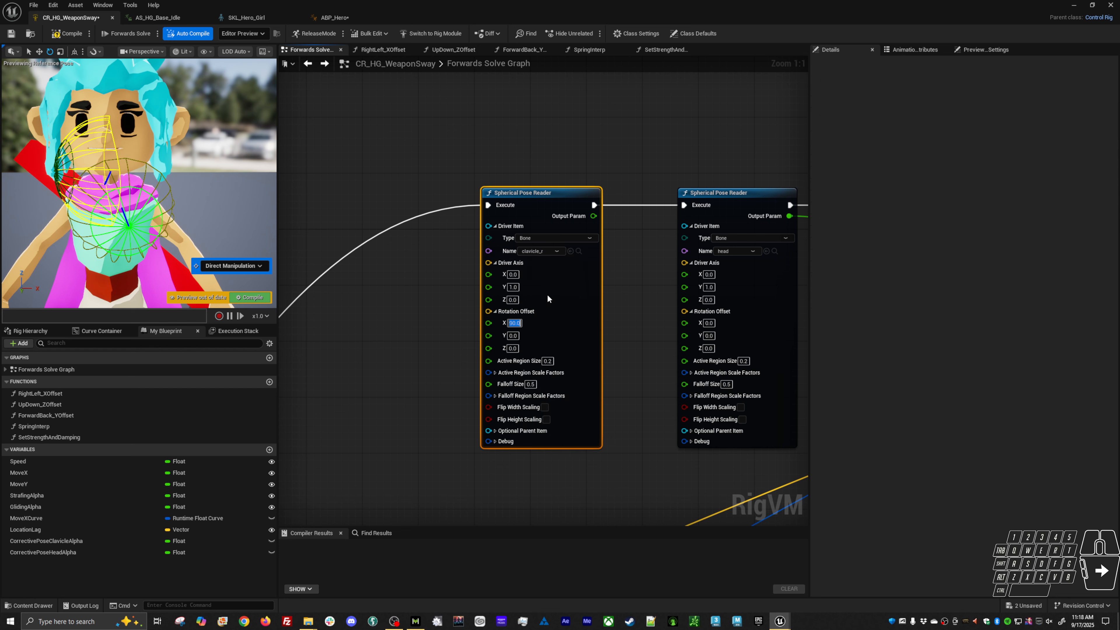
- Try Rotation Offset X of 0 and Y of 90 on the clavicle_r pose reader, checking its debug region
left_click_drag(185, 241, 238, 241, "alt")
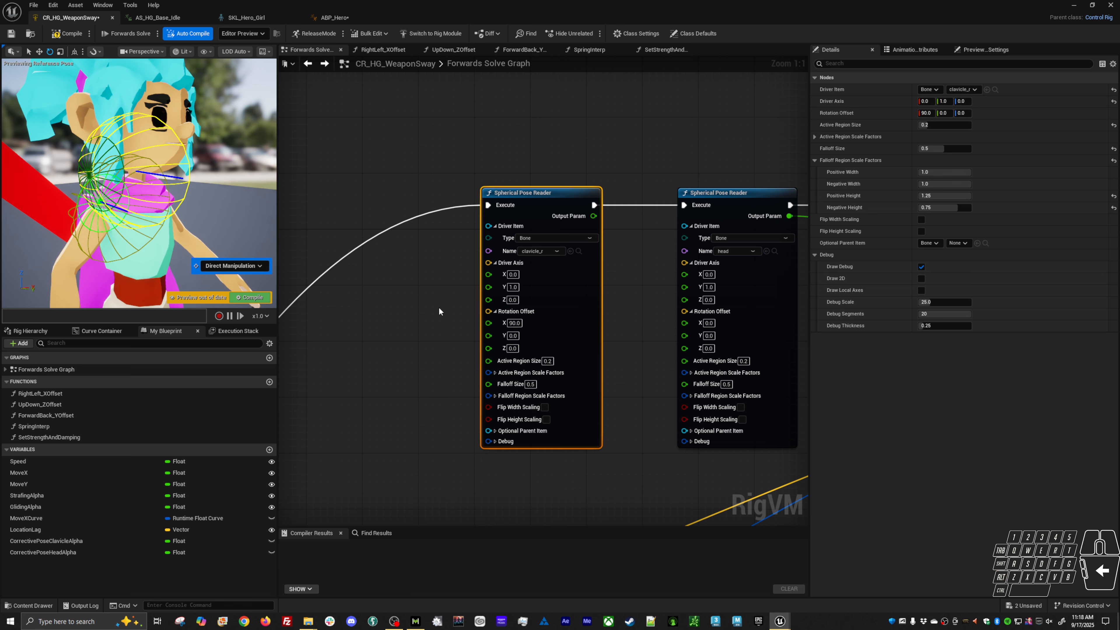
type("0")
key("Return")
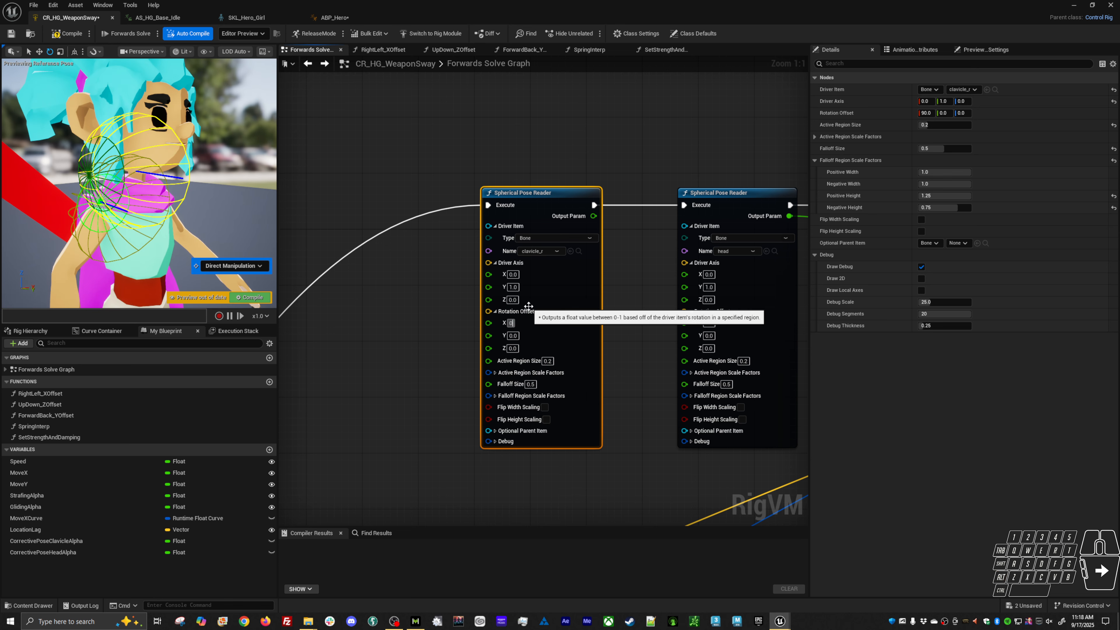
left_click_drag(208, 226, 176, 227, "alt")
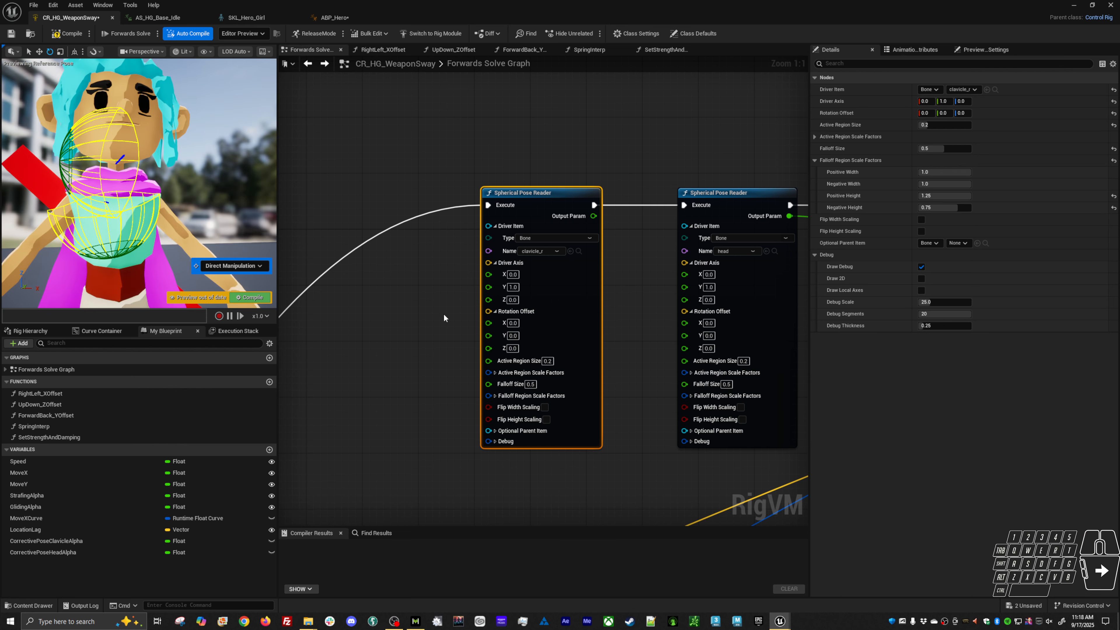
left_click(513, 336)
type("9")
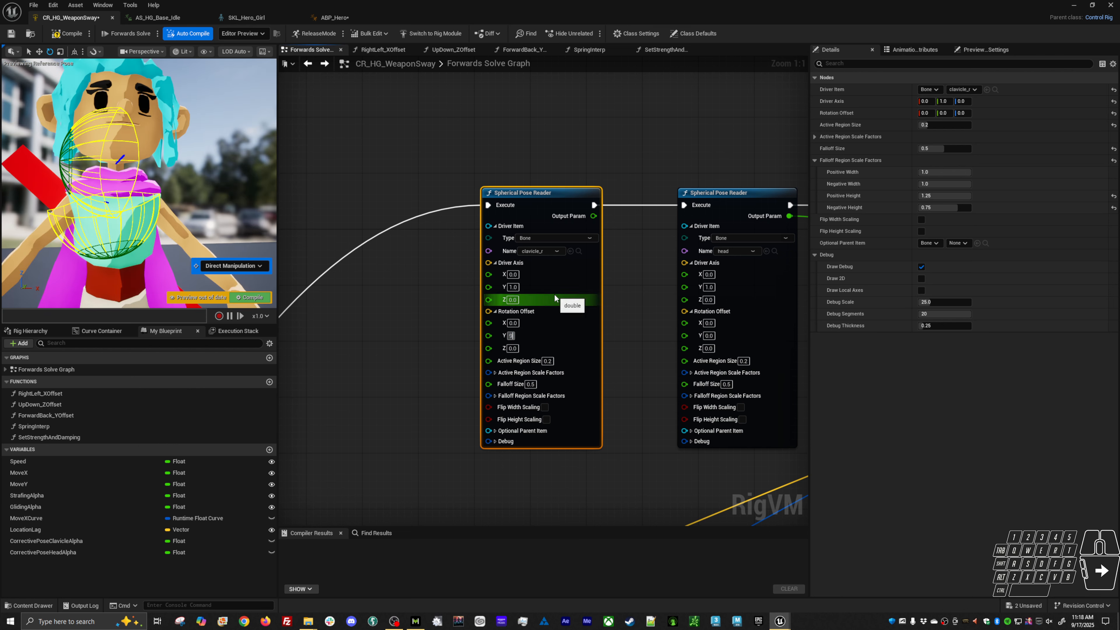
type("0")
key("Return")
left_click_drag(145, 238, 170, 247, "alt")
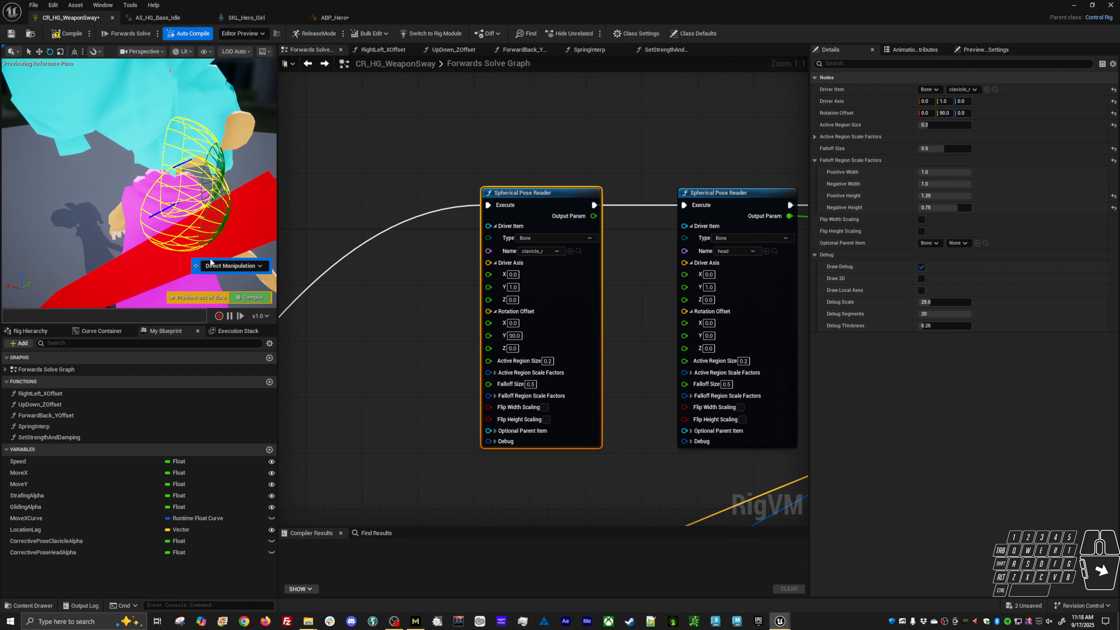
- Try -90 for the clavicle_r reader's Rotation Offset X, and set it to 90
left_click(514, 323)
type("-90")
key("Return")
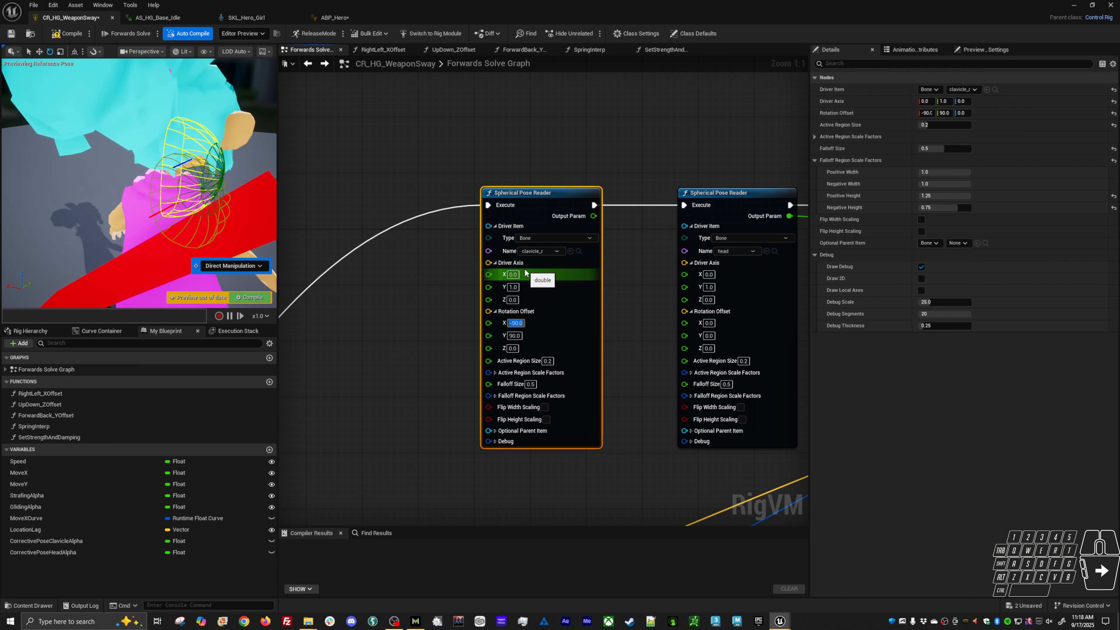
type("90")
key("Return")
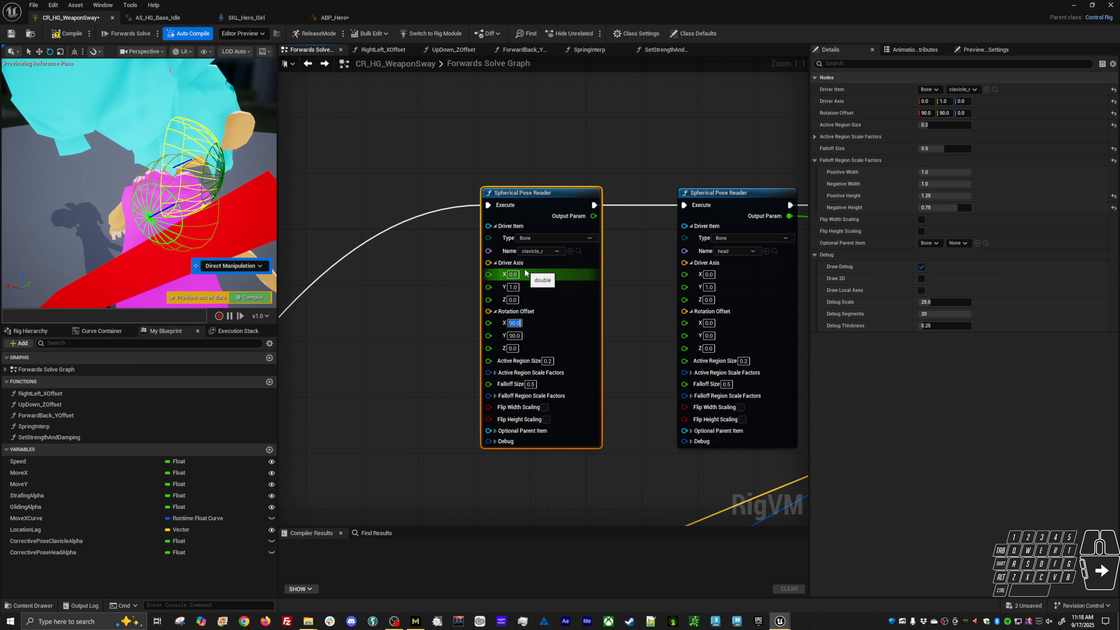
left_click(211, 266, "alt")
left_click_drag(154, 245, 225, 254, "alt")
left_click(513, 323)
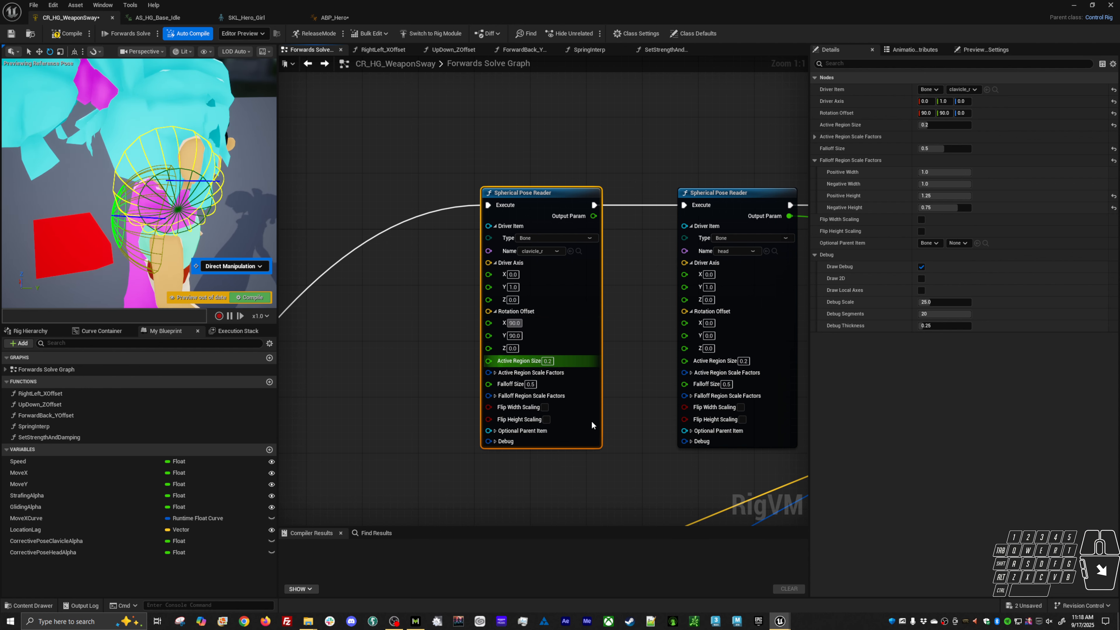
- Compare with the existing reader feeding Set CorrectivePoseClavicleAlpha, and reset the new clavicle_r reader's Rotation Offset Y to 0
right_click_drag(573, 421, 559, 193)
right_click_drag(538, 351, 584, 235)
right_click_drag(428, 358, 581, 265)
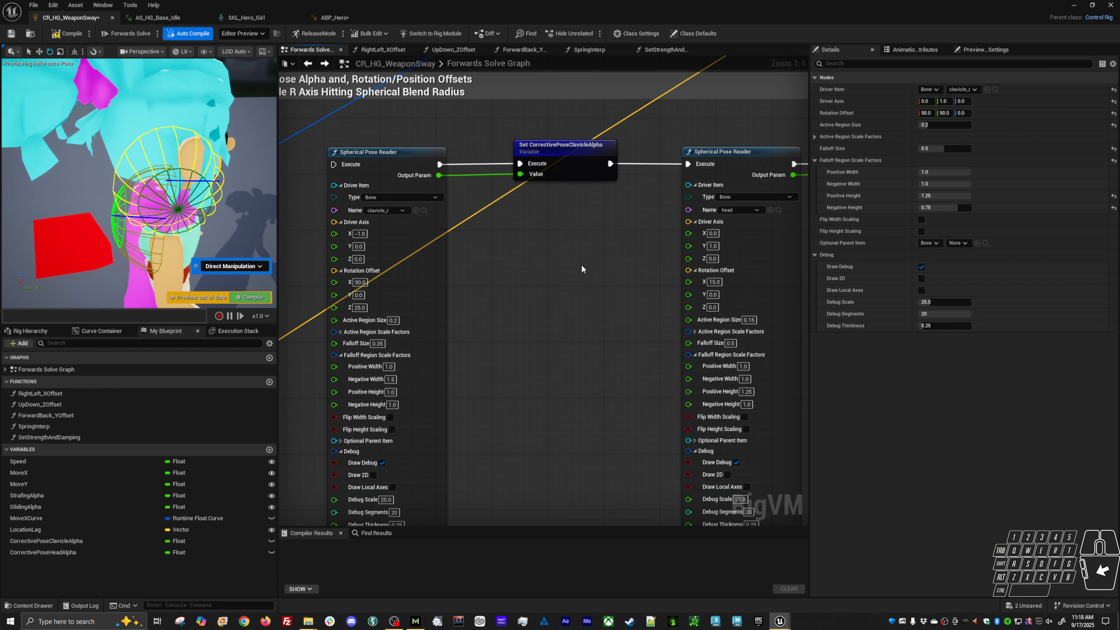
left_click(360, 283)
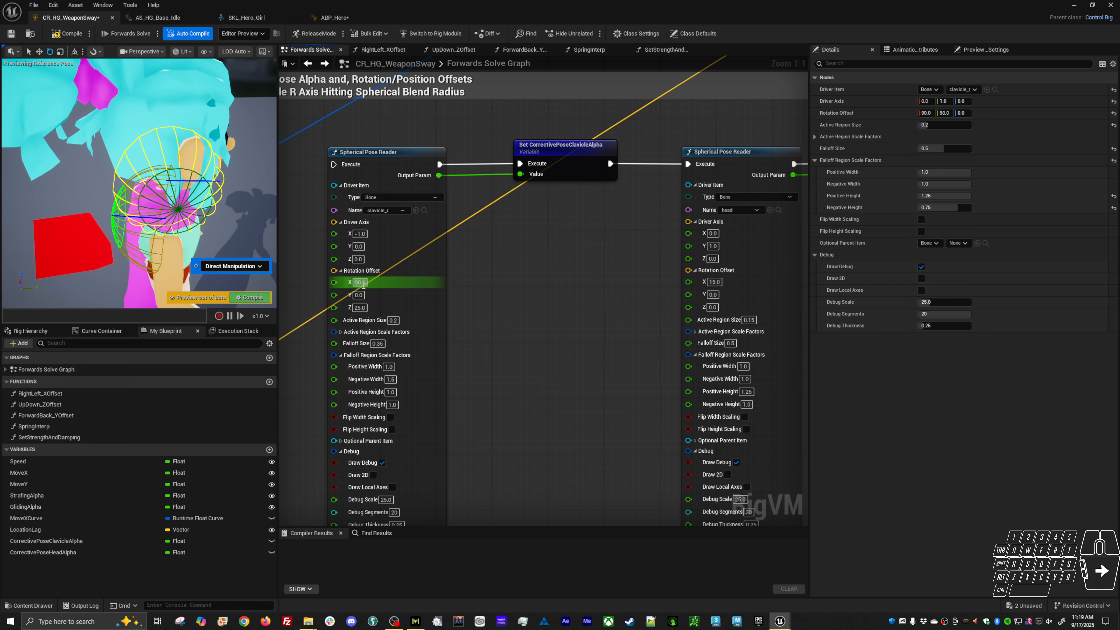
right_click_drag(527, 231, 533, 494)
right_click_drag(527, 320, 507, 510)
right_click_drag(544, 341, 471, 502)
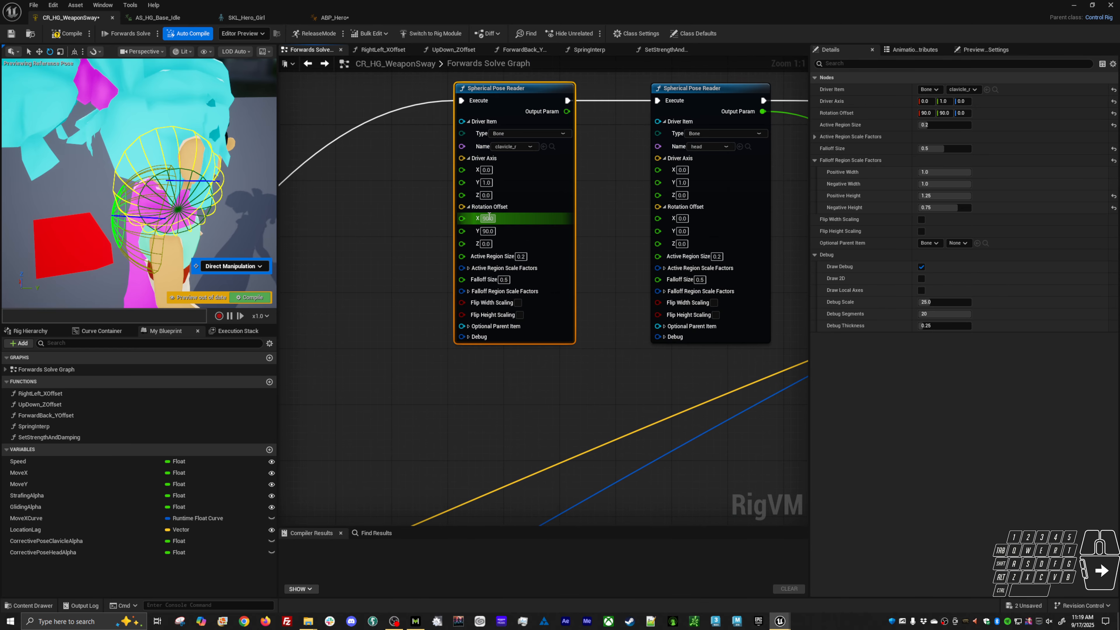
left_click(487, 231)
type("0")
key("Return")
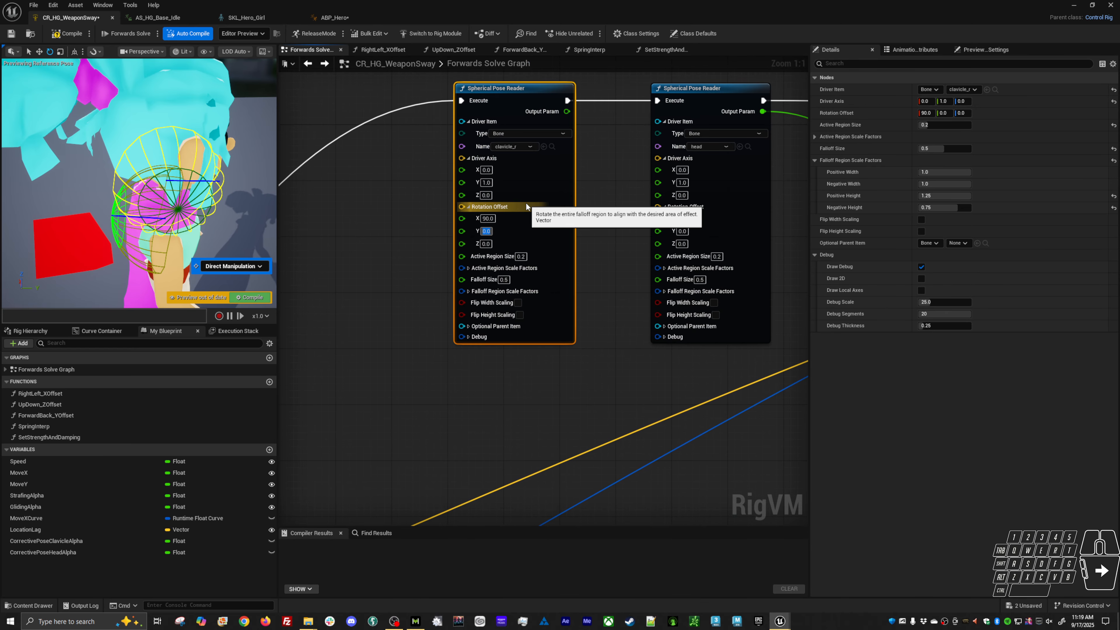
left_click_drag(146, 194, 265, 190, "alt")
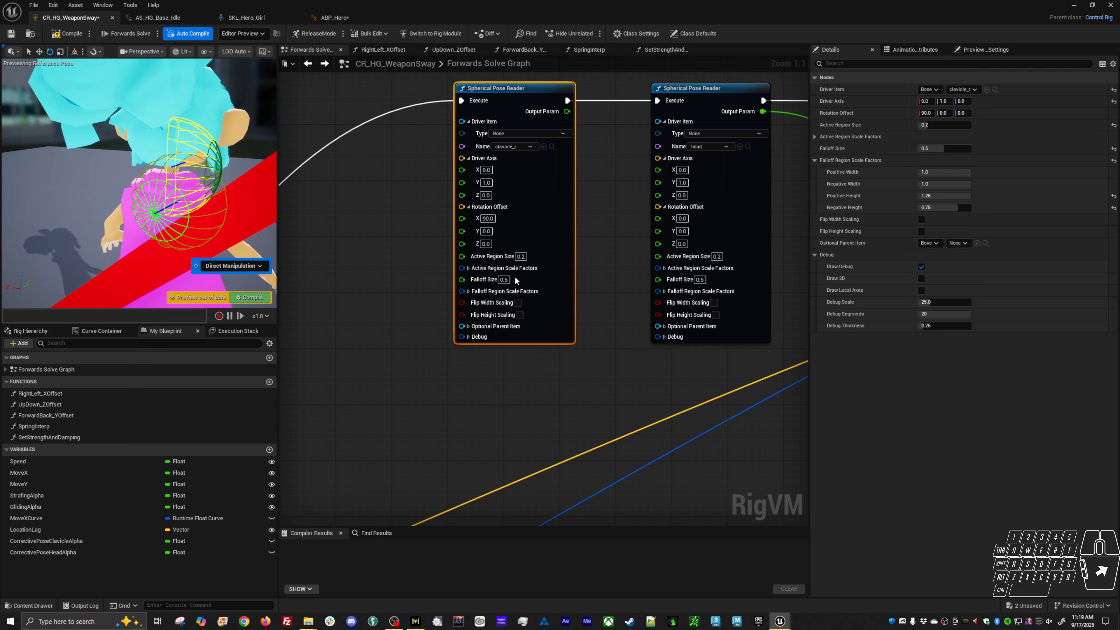
- Set the clavicle_r reader's Falloff Size to 0.35 and Active Region Size to 0.15
left_click(504, 279)
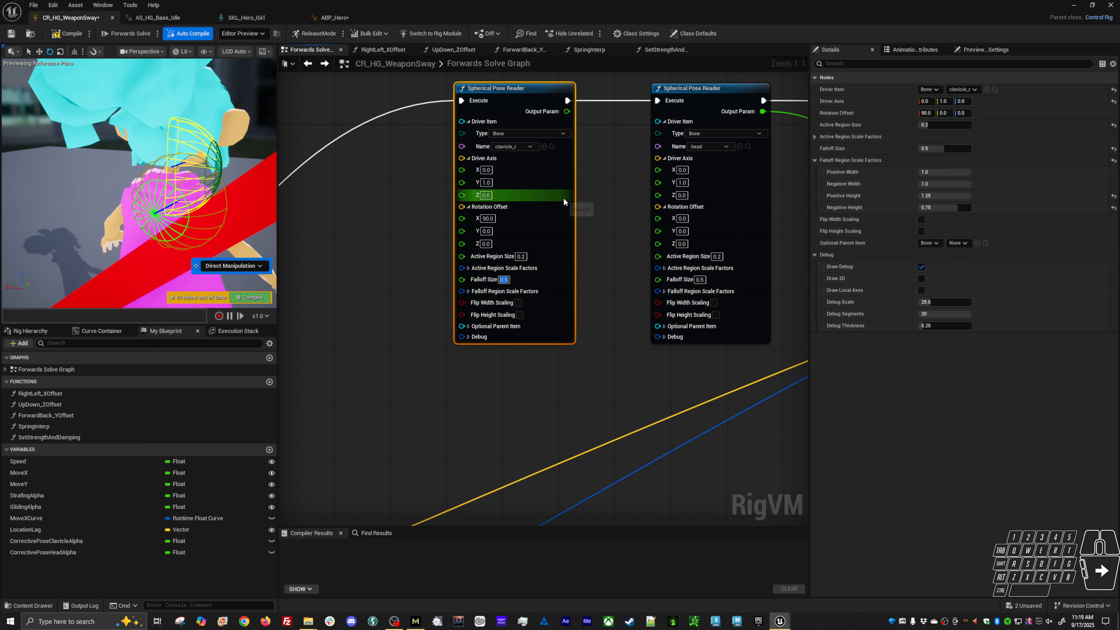
type("0.35")
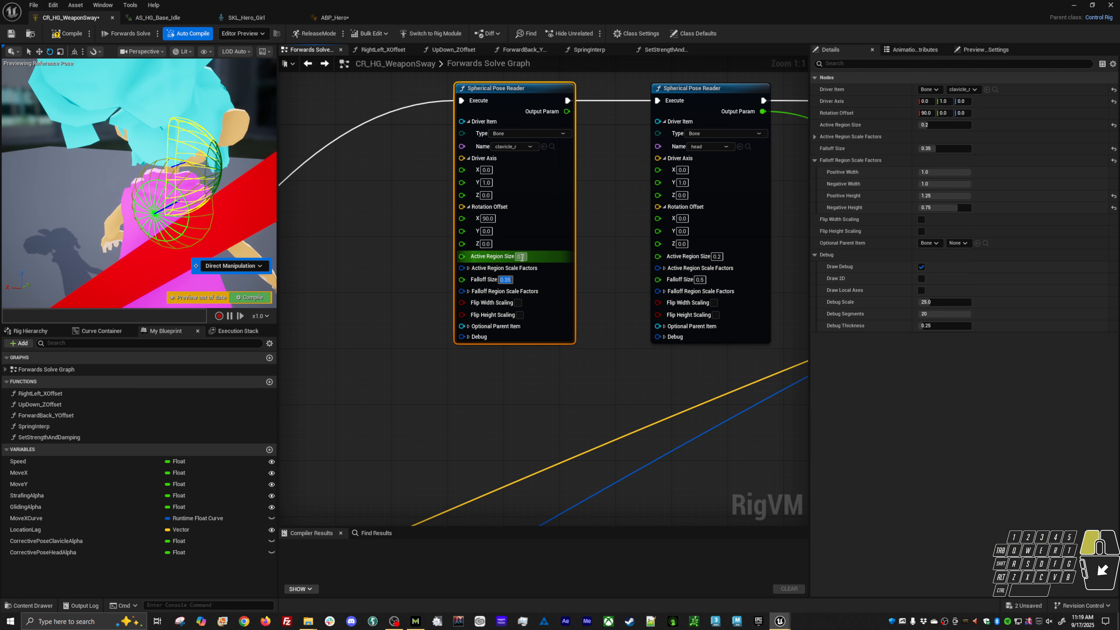
key("shift+Tab")
key("Return")
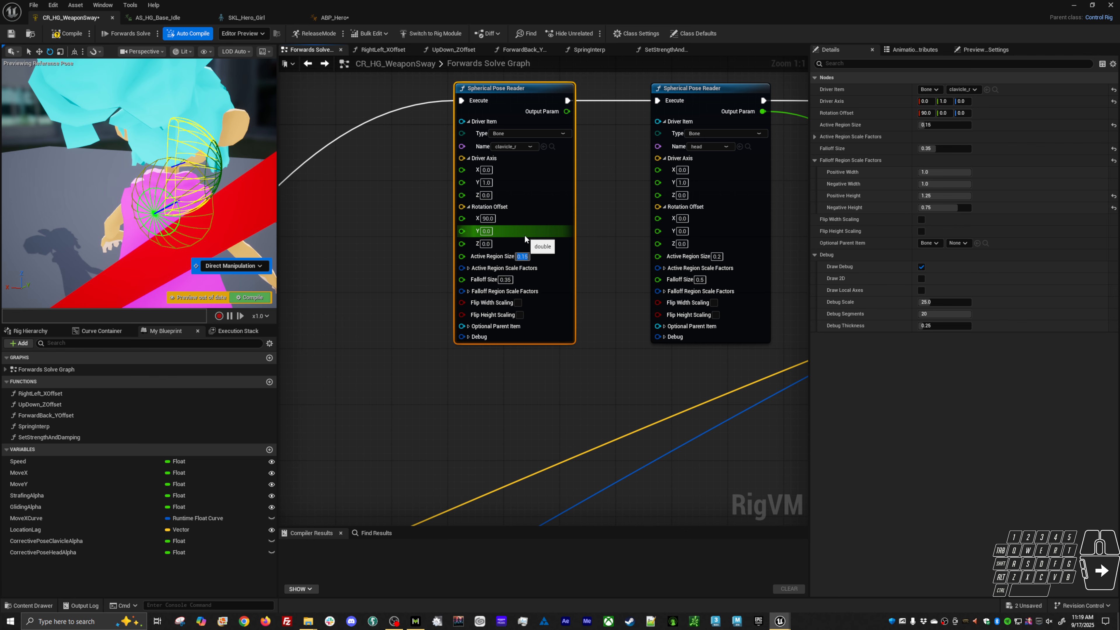
left_click_drag(162, 193, 181, 194, "alt")
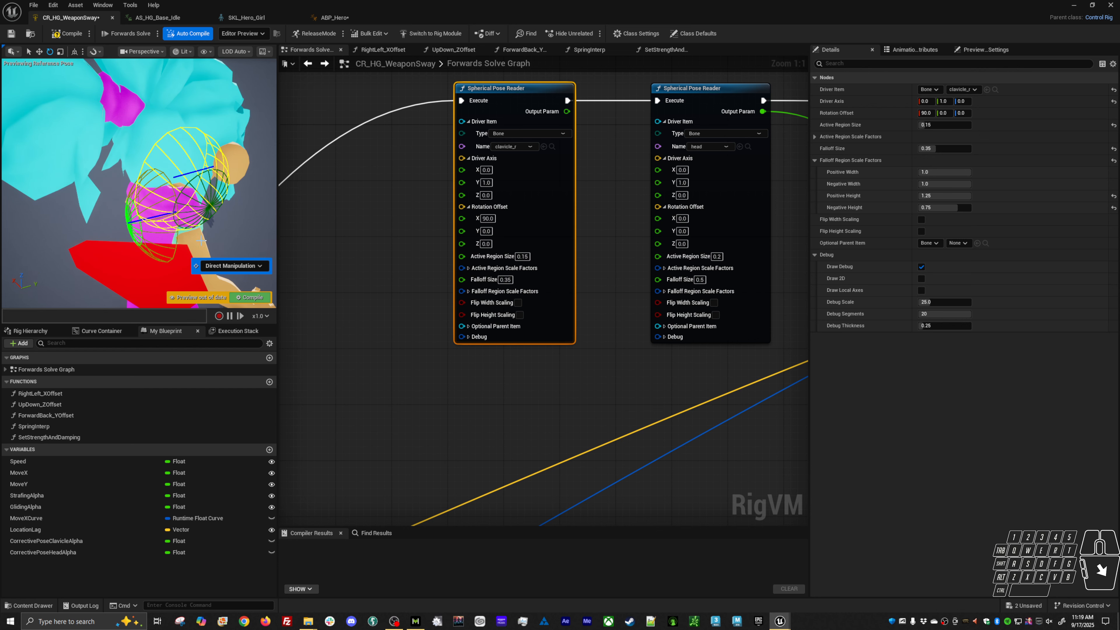
- Change the clavicle_r reader's Driver Axis to X -1 and Y 0, trying X 1 first
left_click(486, 182)
type("0")
key("Return")
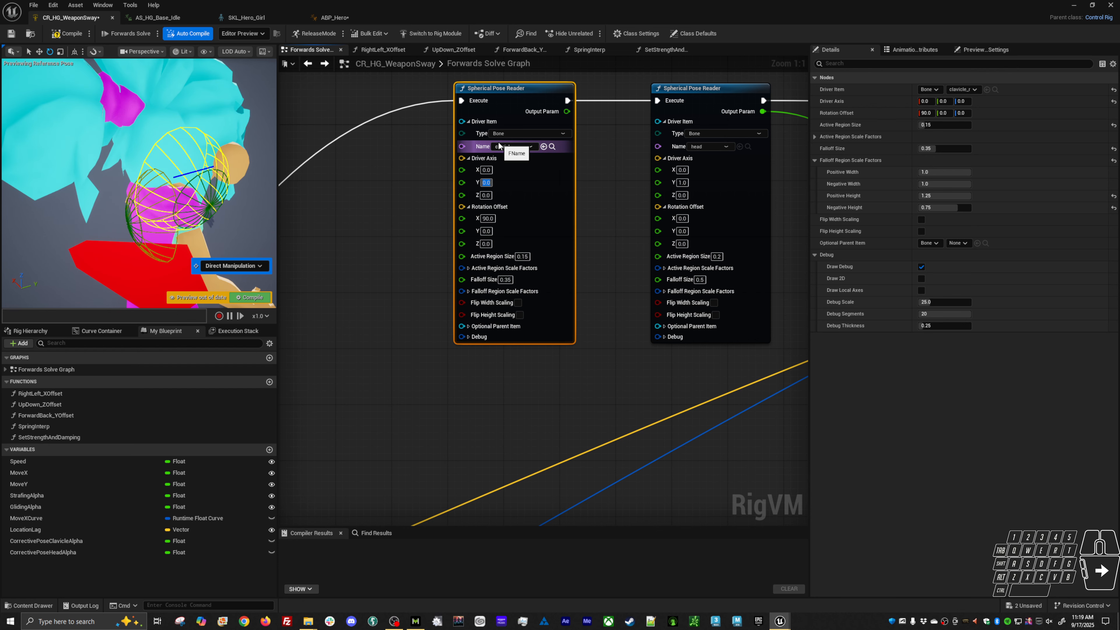
left_click(485, 169)
type("1")
key("Return")
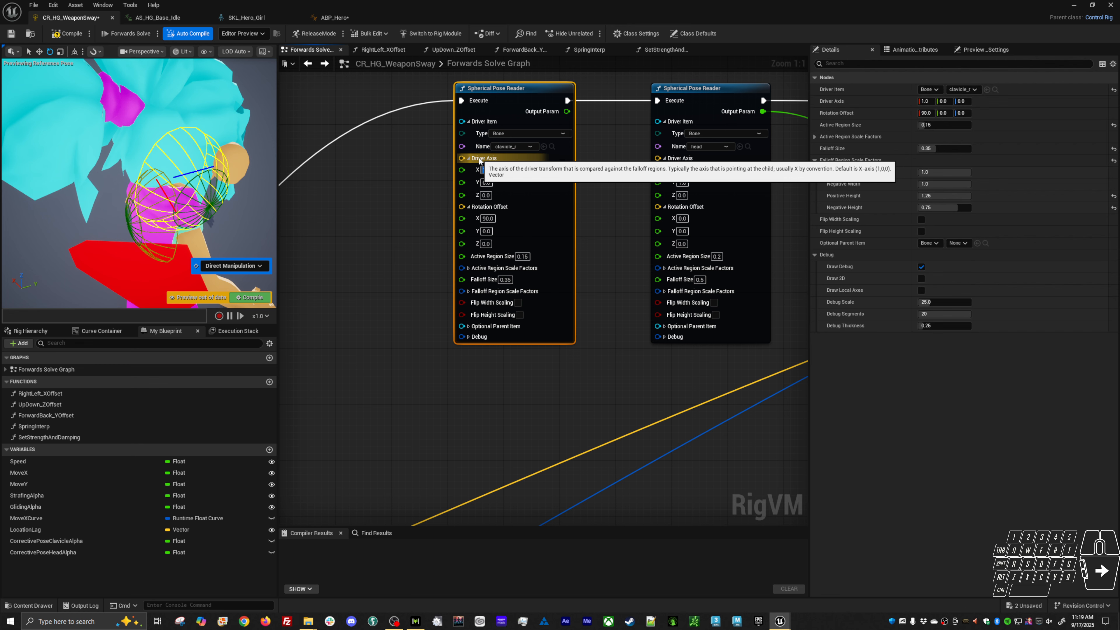
type("-1")
key("Return")
mouse_move(177, 186)
left_mouse_down("alt")
mouse_move(169, 141)
mouse_move(153, 125)
mouse_move(134, 152)
mouse_move(168, 185)
left_mouse_up("alt")
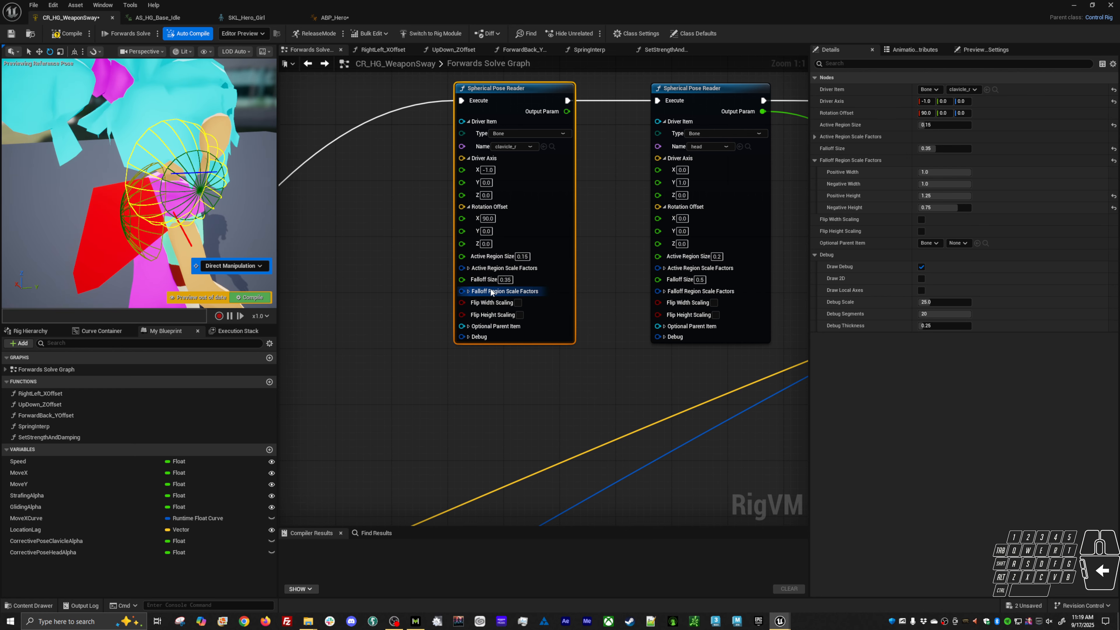
- Set Positive Height and Negative Height to 1 in the clavicle_r reader's Falloff Region Scale Factors
left_click(469, 292)
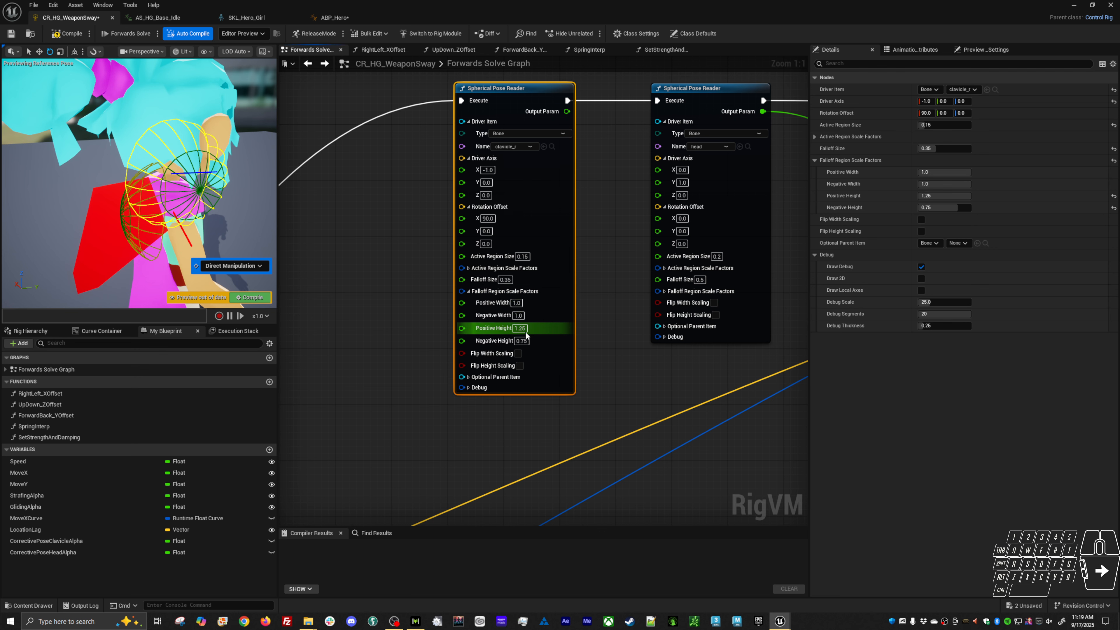
key("Tab")
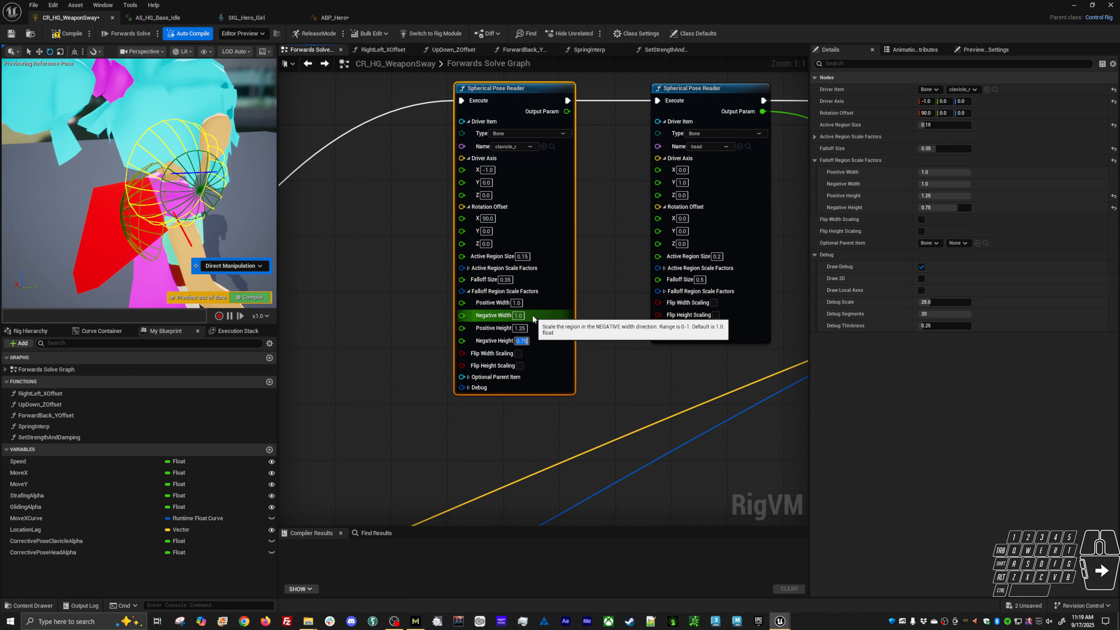
key("shift+Tab")
type("1")
key("Return")
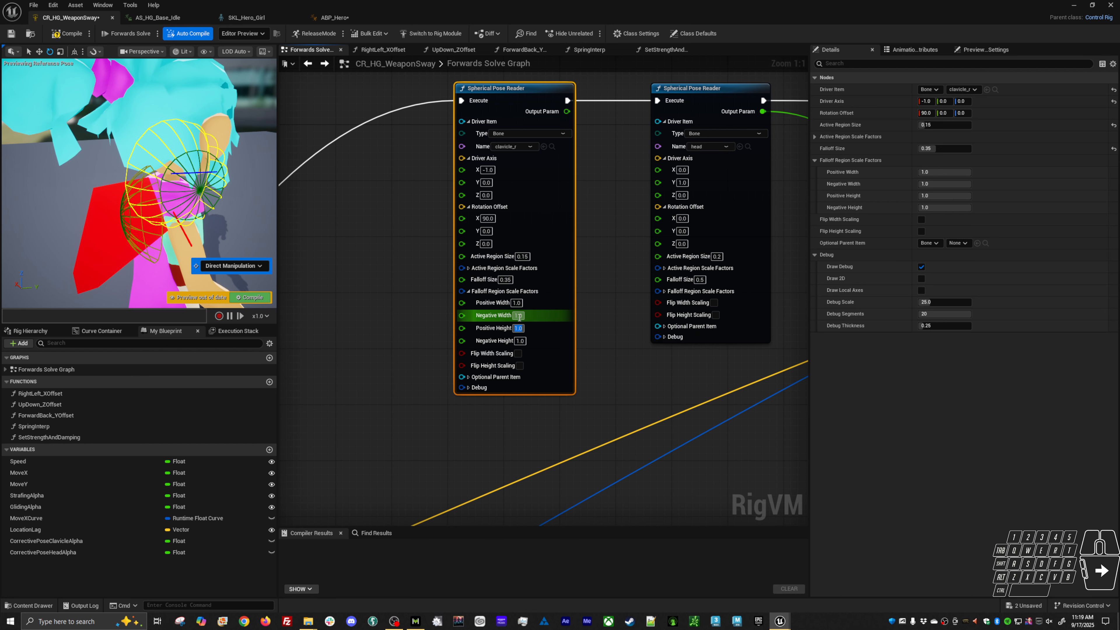
- Set the clavicle_r reader's falloff Positive Width to 1 and Negative Width to 1.5, and check the debug region
left_click(517, 303)
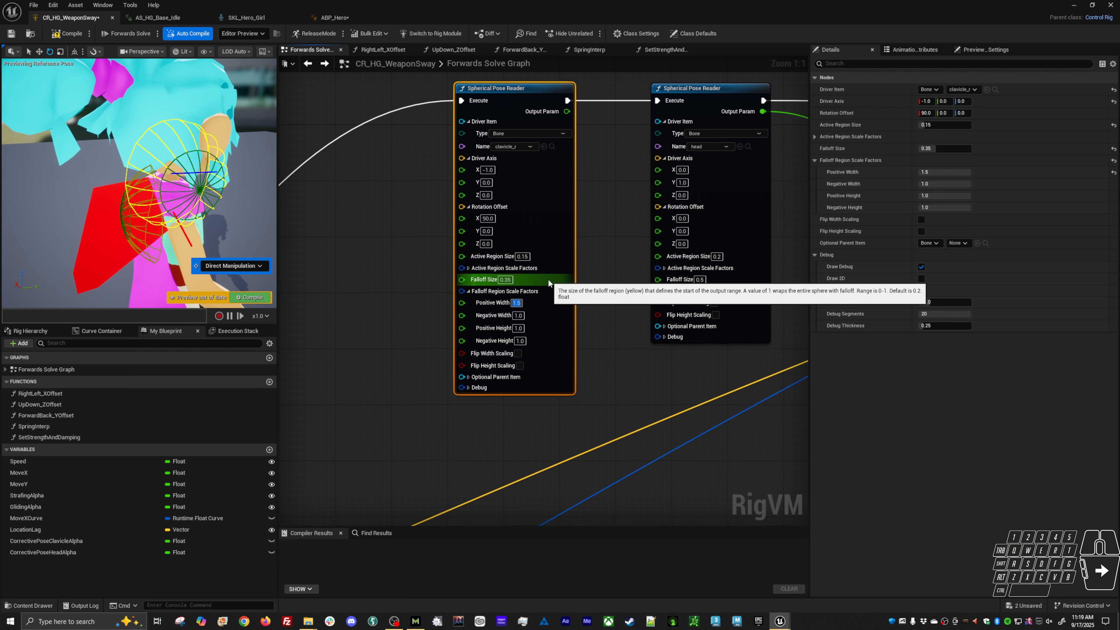
type("1")
key("Tab")
type("1.5")
key("Return")
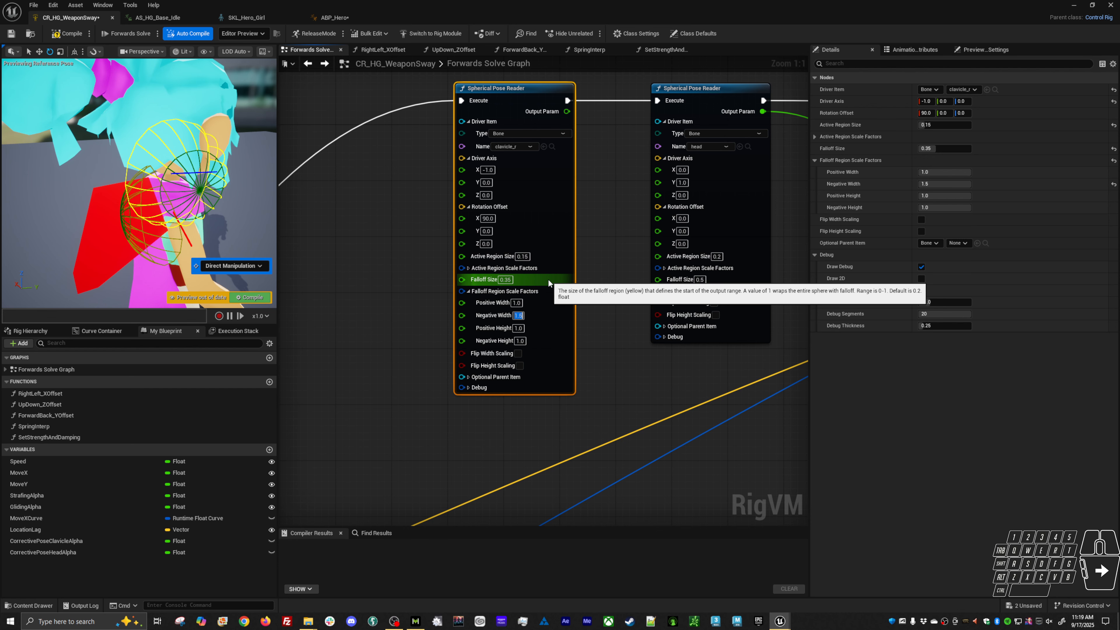
left_click_drag(185, 236, 150, 244, "alt")
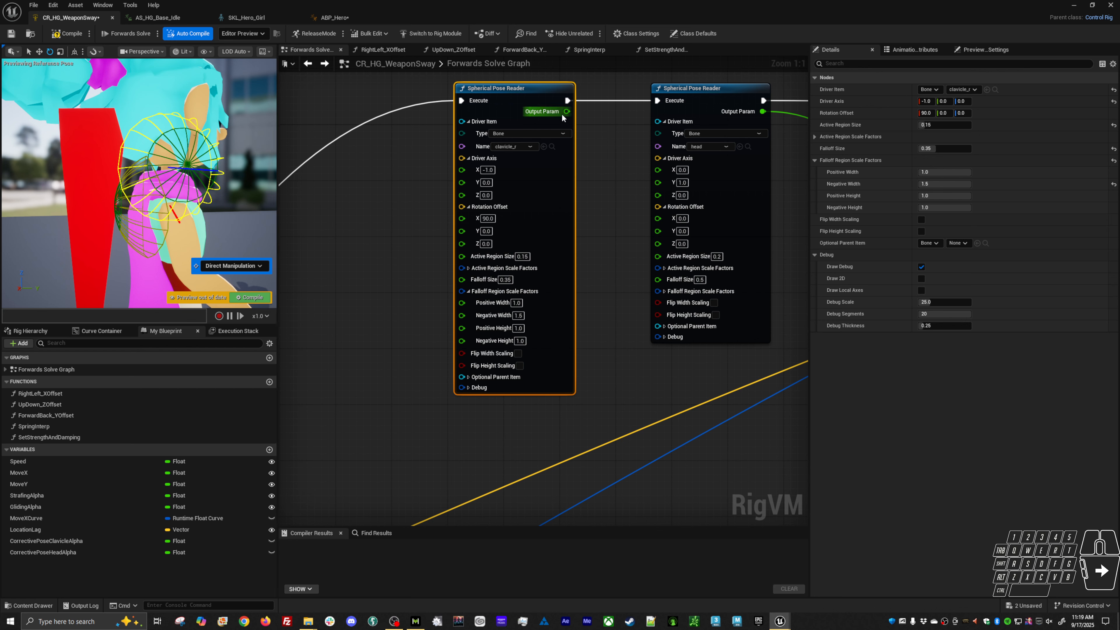
left_click_drag(217, 213, 247, 214, "alt")
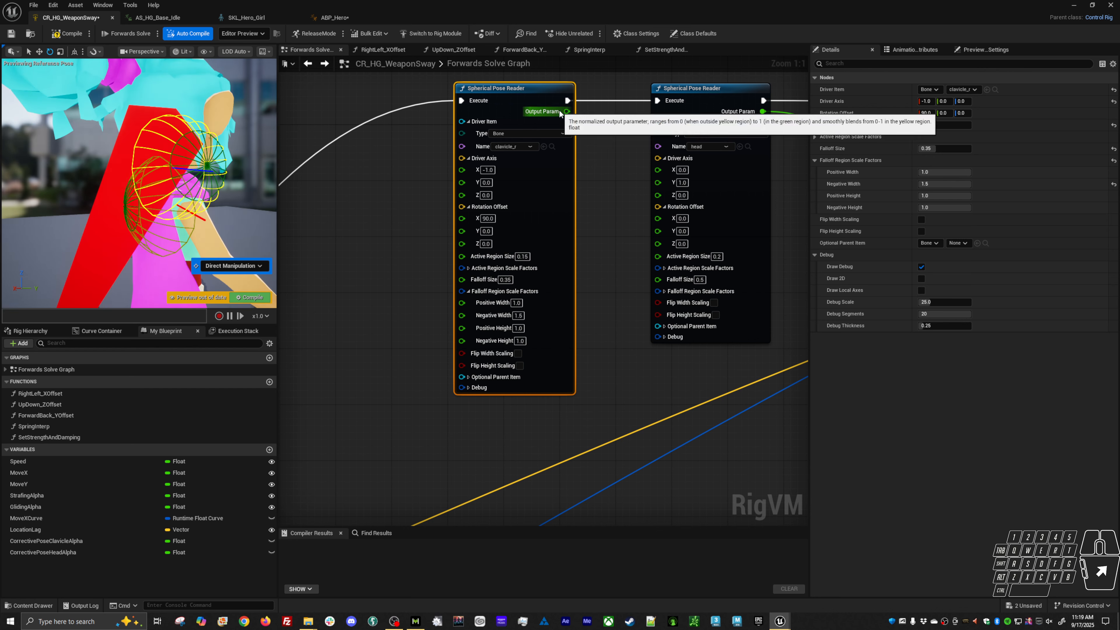
left_click_drag(146, 207, 156, 211, "alt")
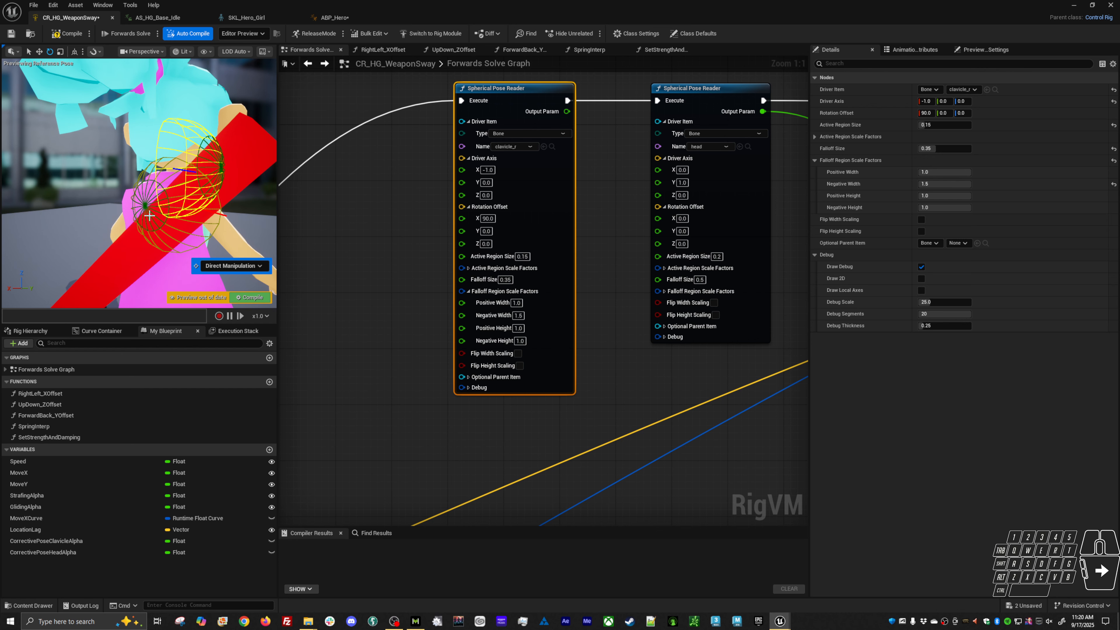
- Connect the clavicle_r reader's Output Param to the T input of the upper Interpolate node
right_click_drag(563, 122, 428, 128)
left_click_drag(431, 117, 431, 119)
left_click_drag(459, 239, 721, 339)
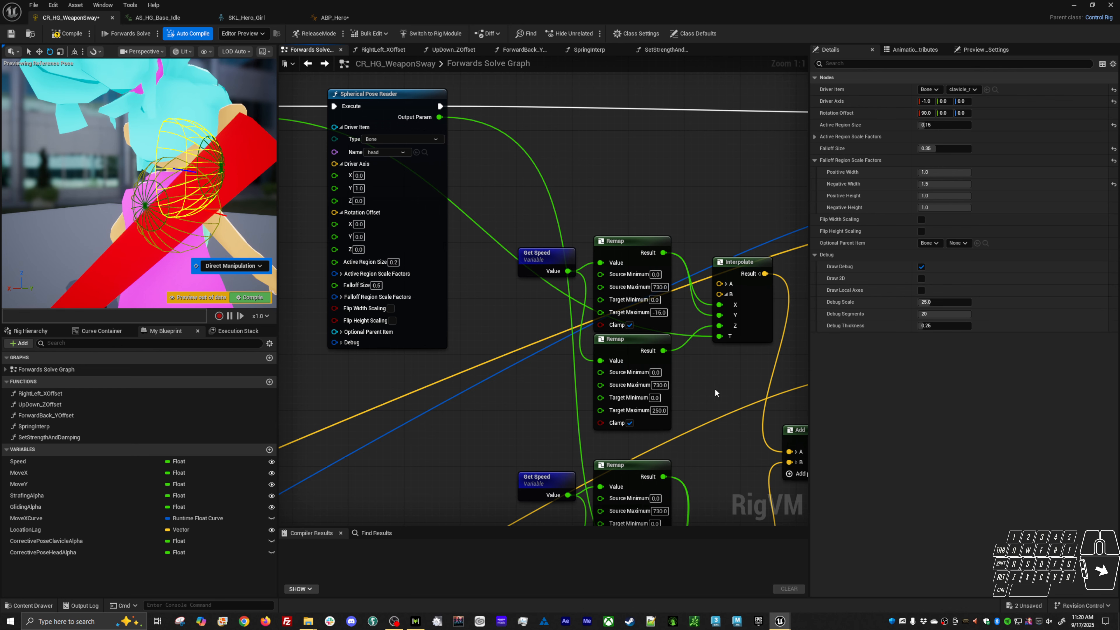
right_click_drag(715, 388, 660, 355)
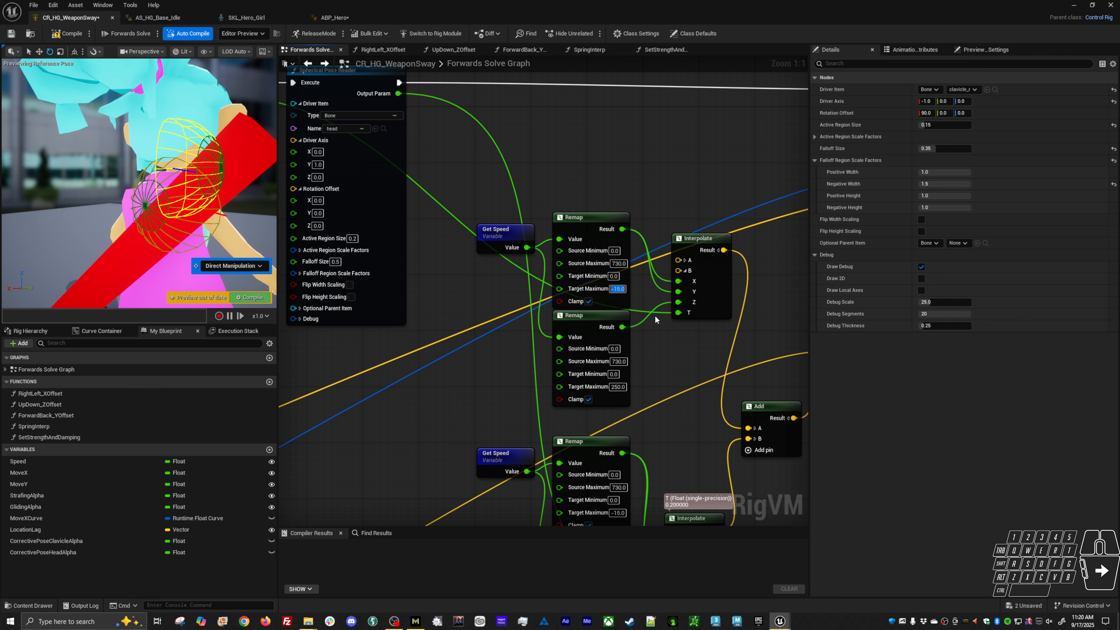
- Play-test the character in the preview, running and turning in several directions to check the weapon sheath's corrective offset from behind
right_click_drag(670, 340, 656, 334)
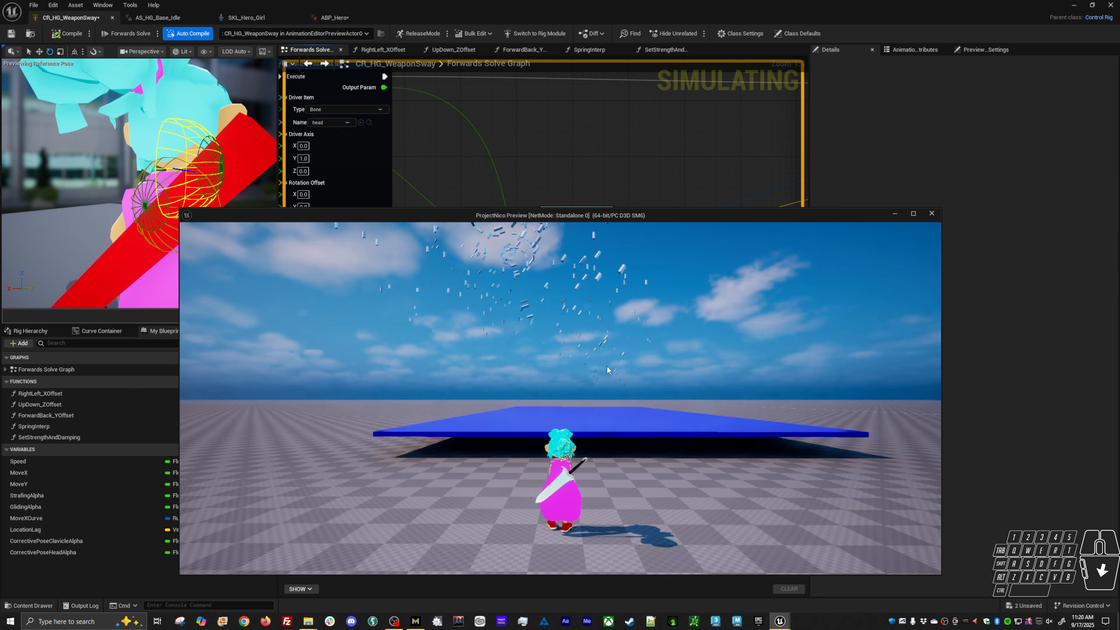
scroll(560, 398, "up", 6)
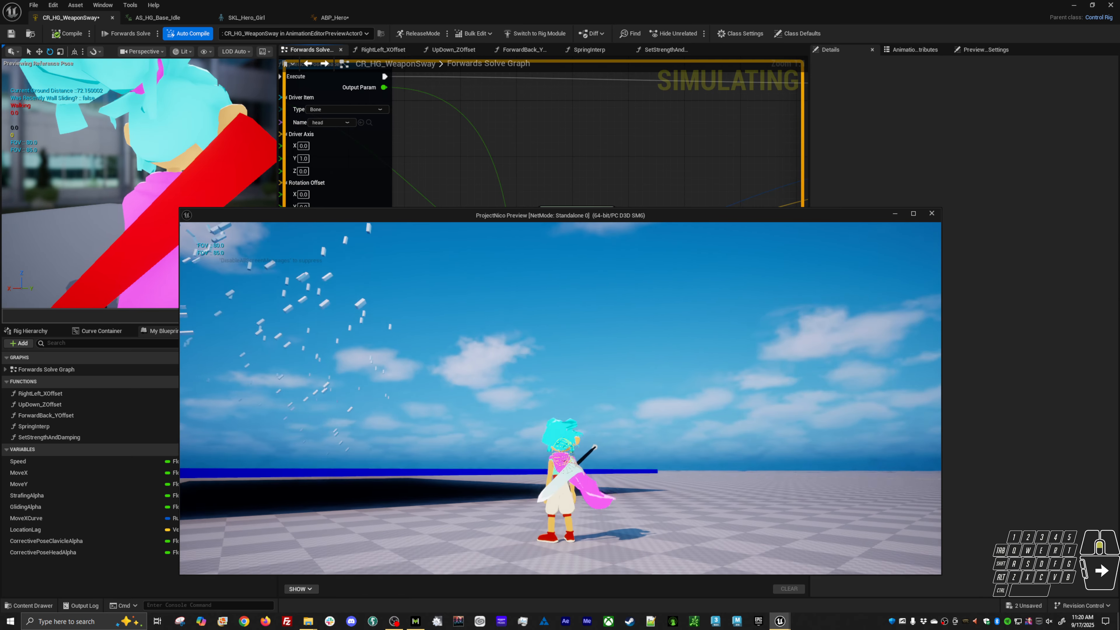
scroll(561, 399, "up", 5)
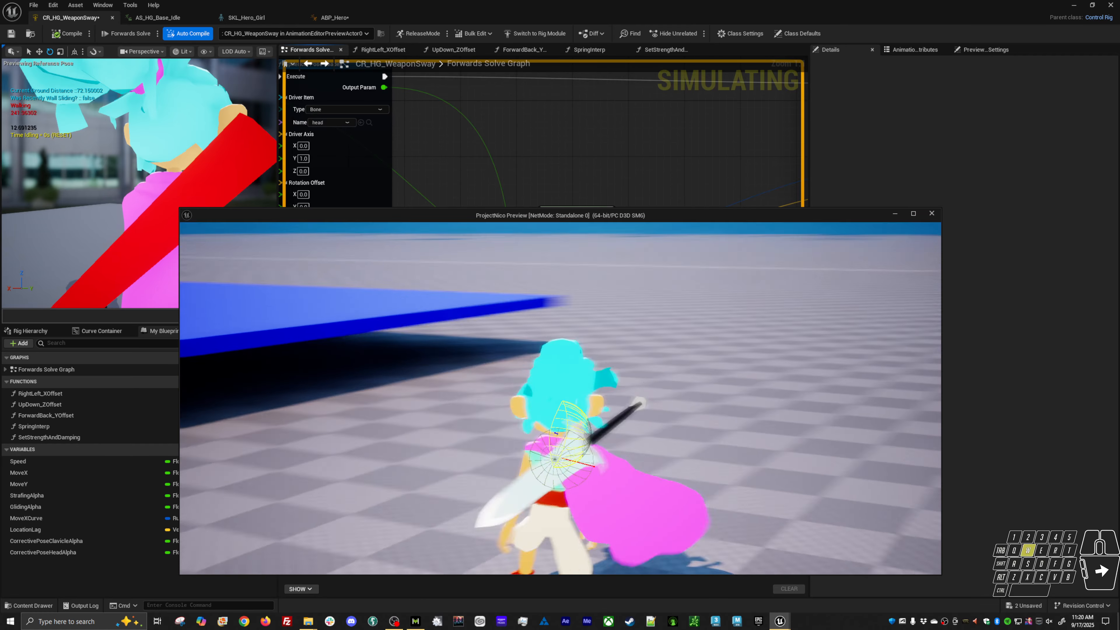
key("w")
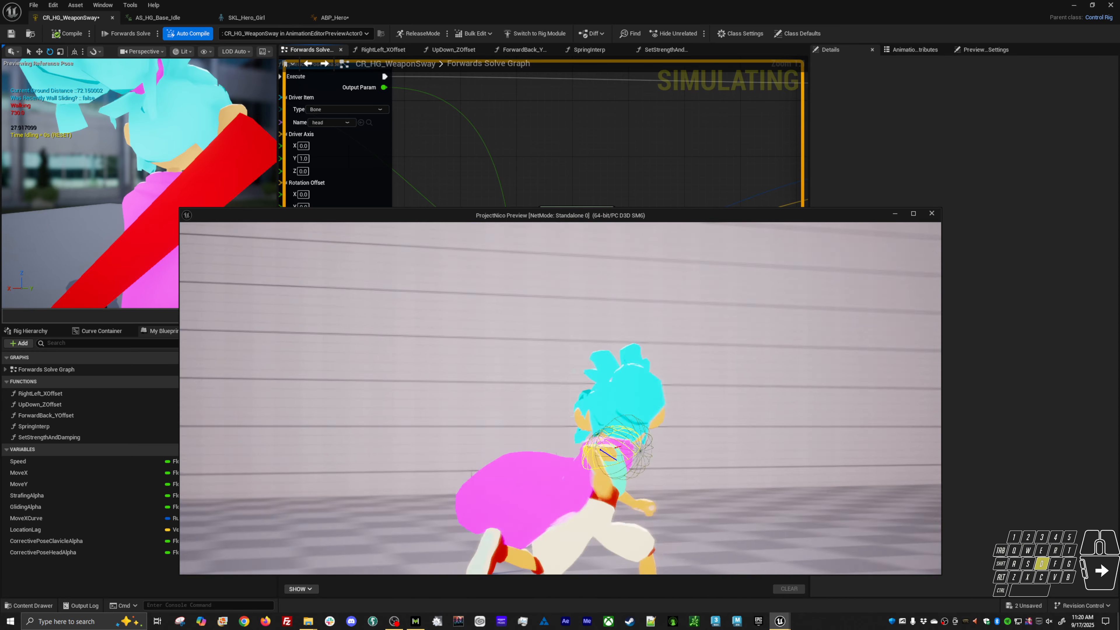
key("w")
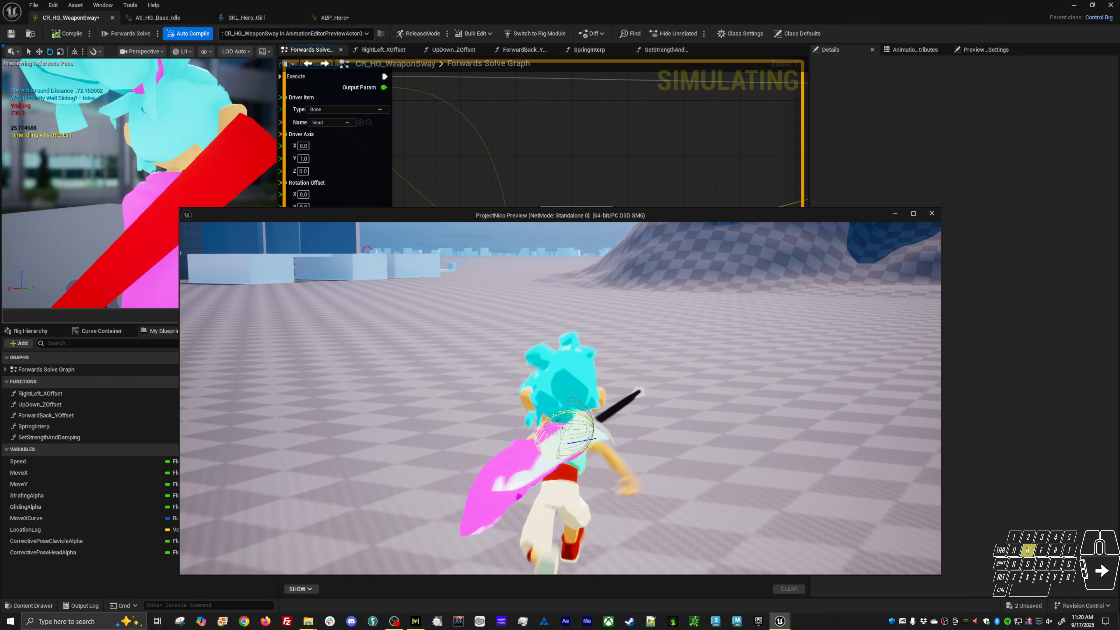
key("a")
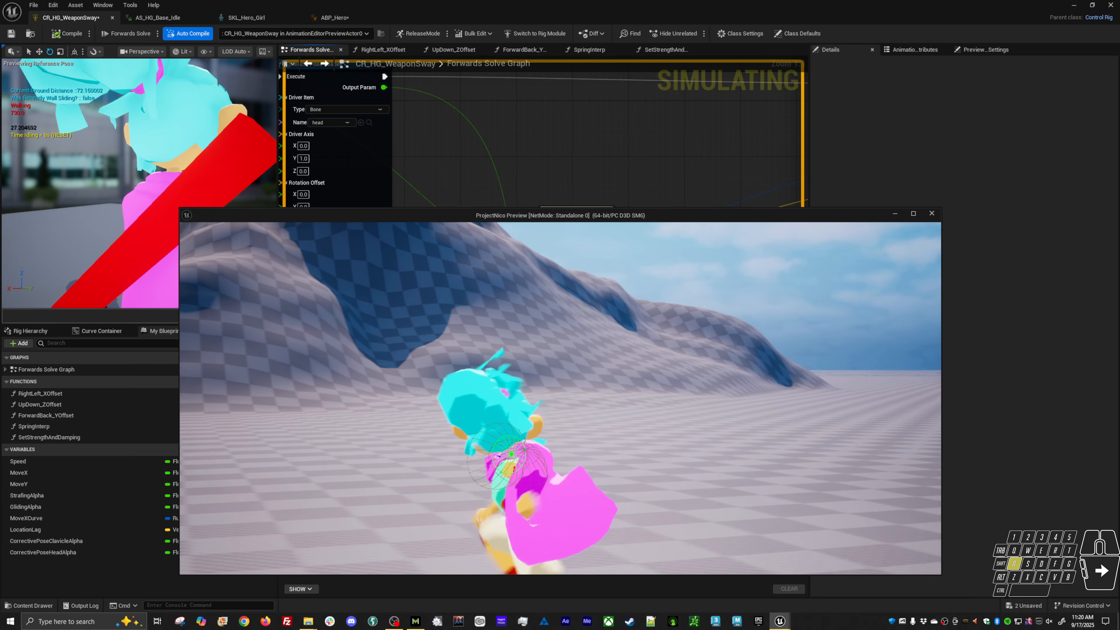
key("w")
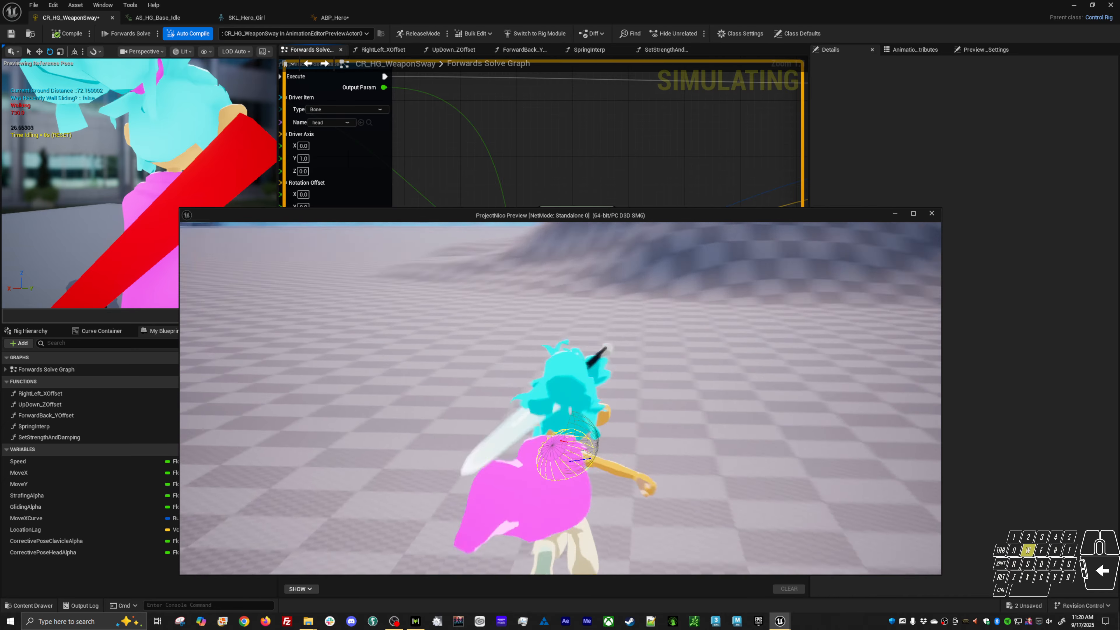
key("d")
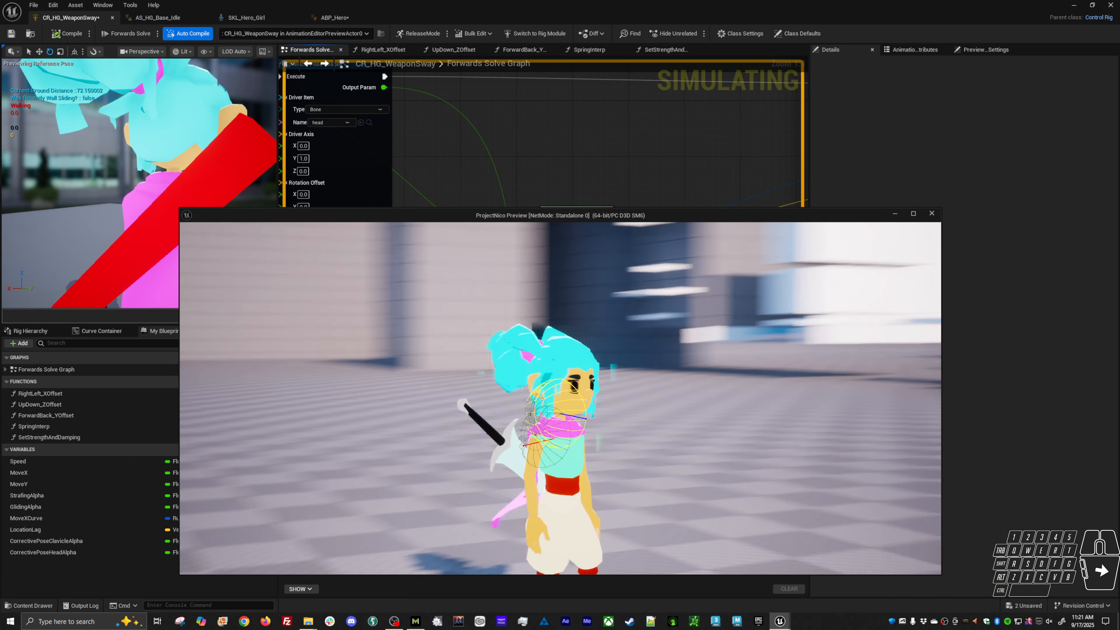
key("Escape")
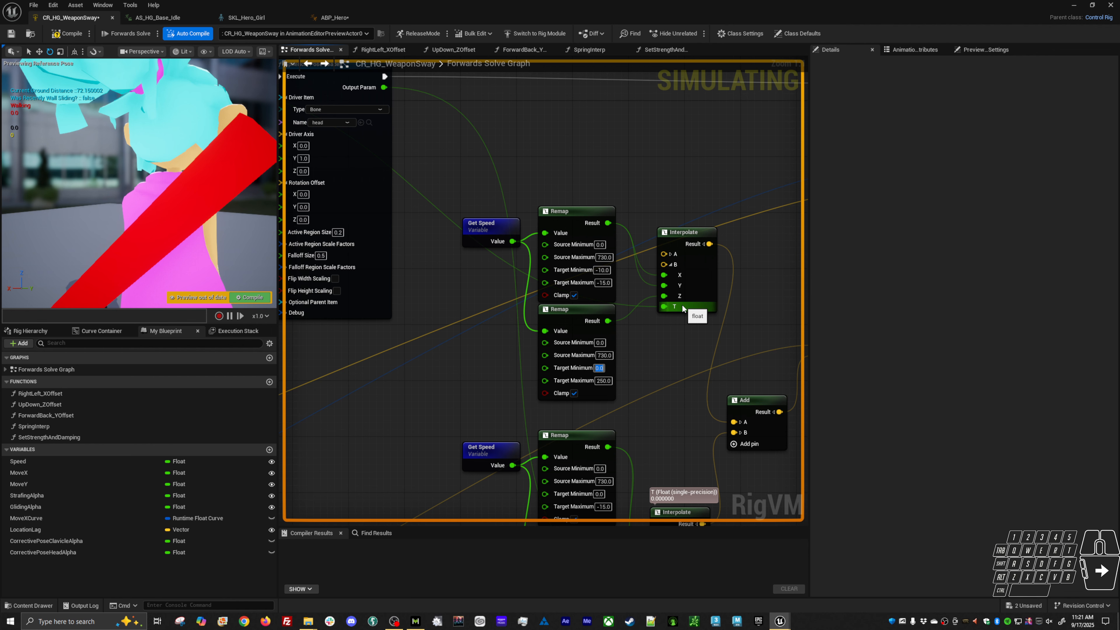
- Set Target Minimum to -10 and 200 in the upper branch's two Remap nodes, trying 20 first, and retest in the preview
type("20")
left_click(331, 345)
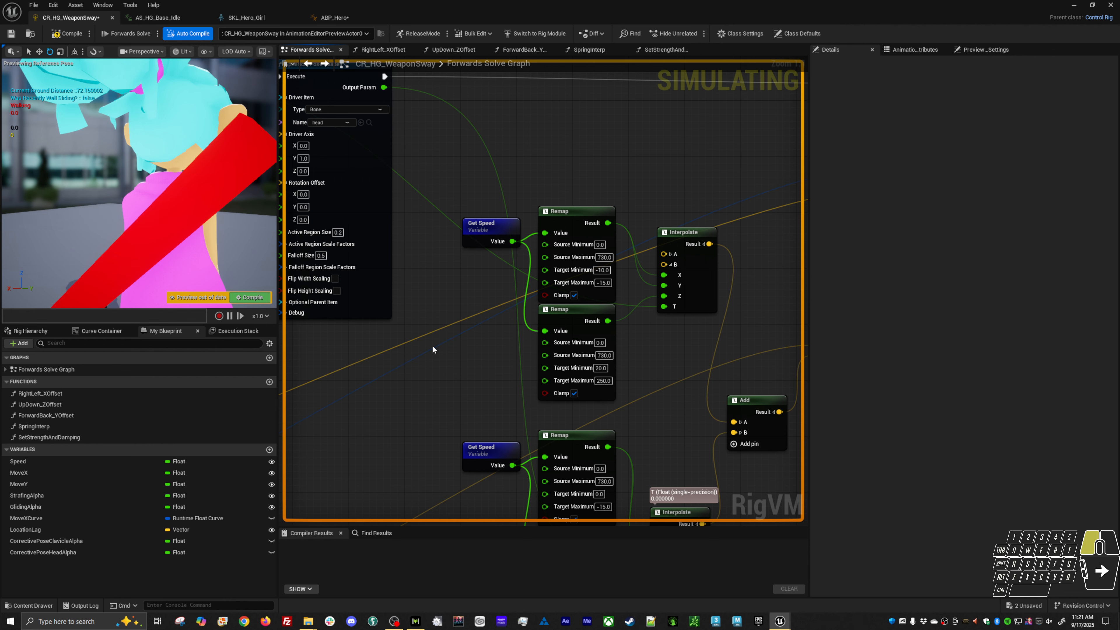
key("alt+Tab")
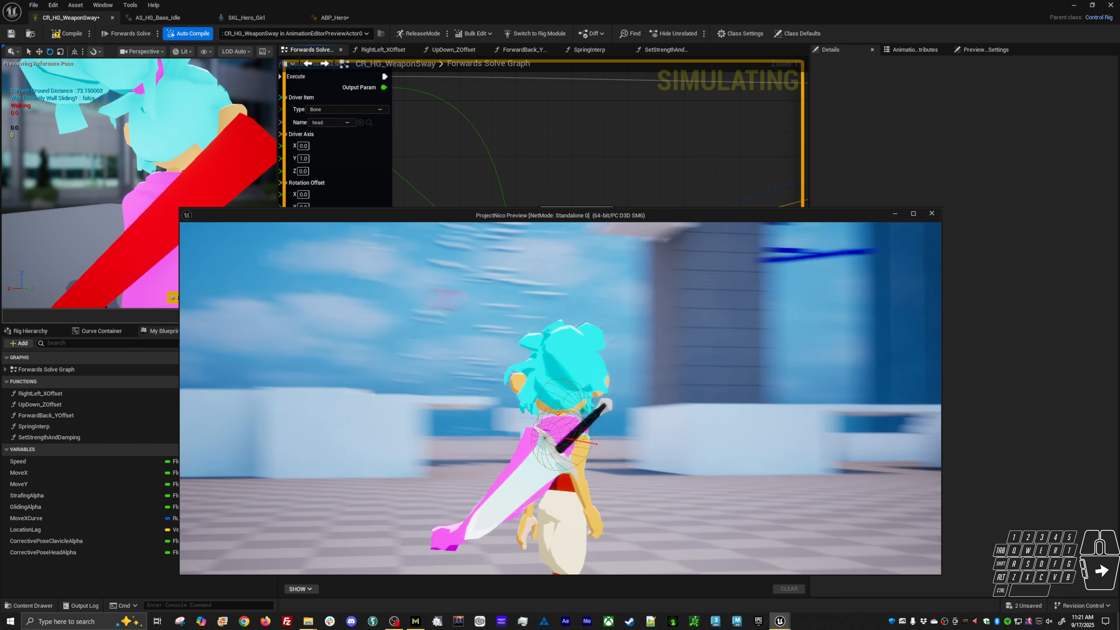
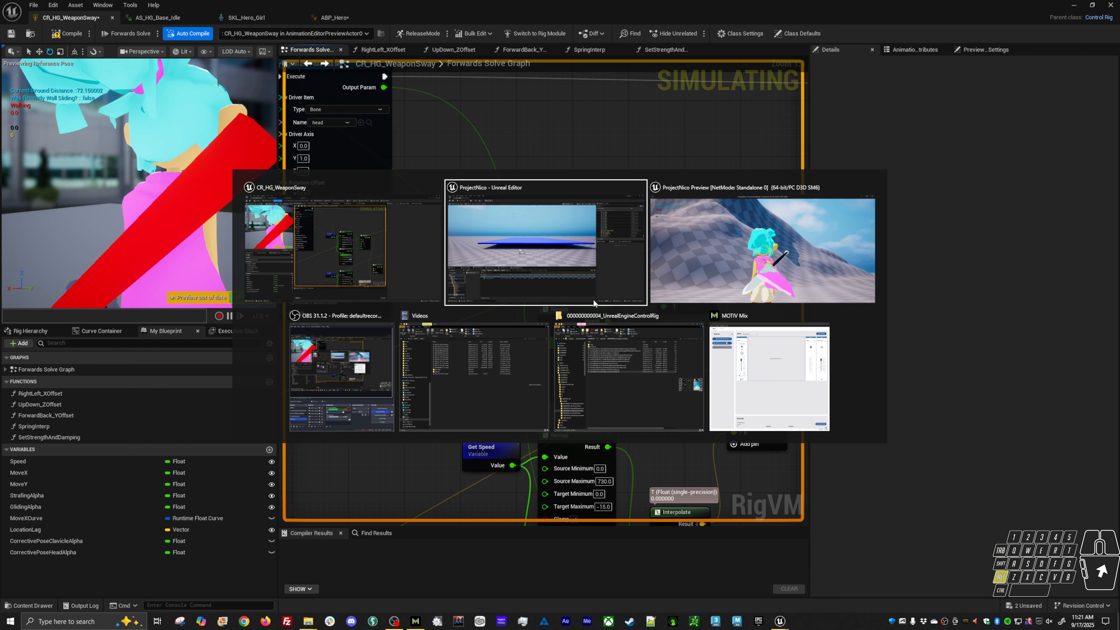
key("Tab")
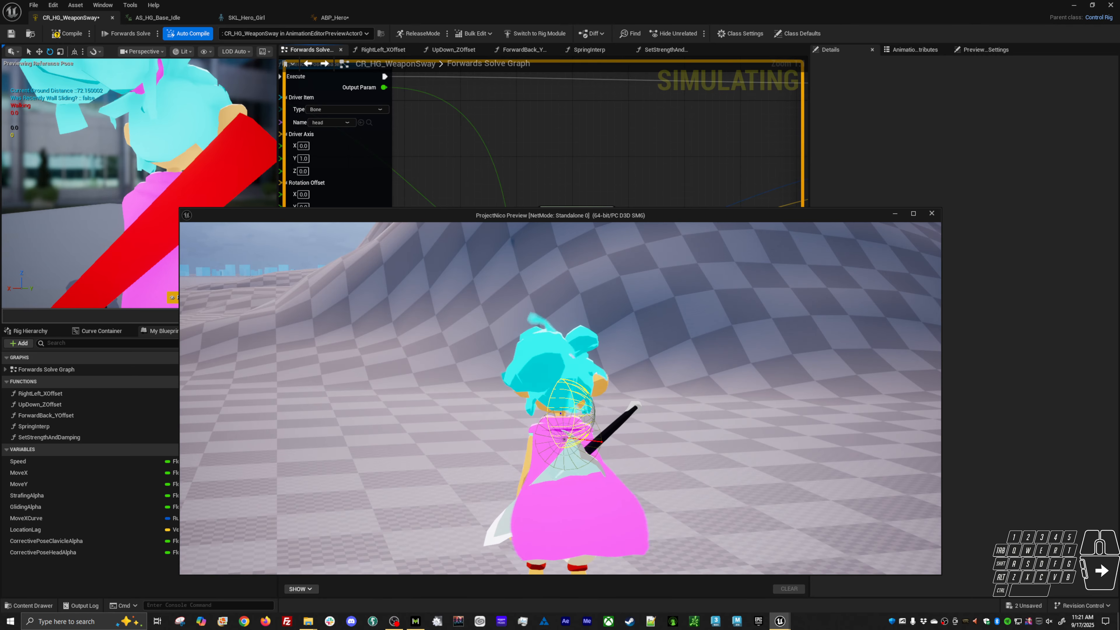
key("Escape")
- Review the clavicle_r and head Spherical Pose Reader settings and the Remap, Interpolate and Add nodes they feed
right_click_drag(474, 366, 556, 415)
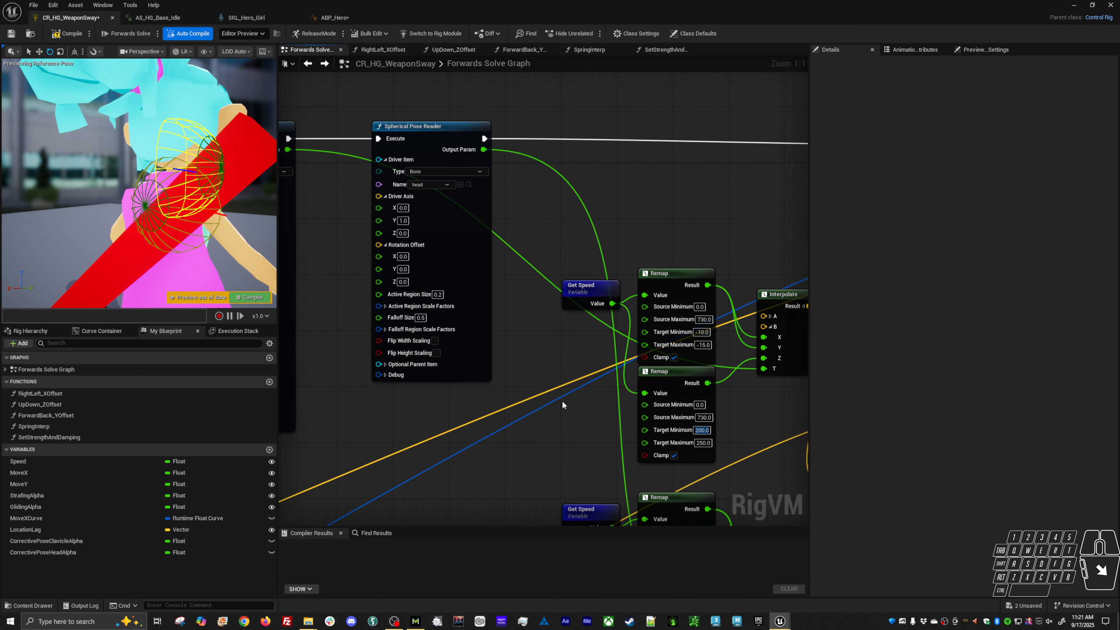
right_click_drag(518, 371, 589, 363)
right_click_drag(439, 290, 526, 294)
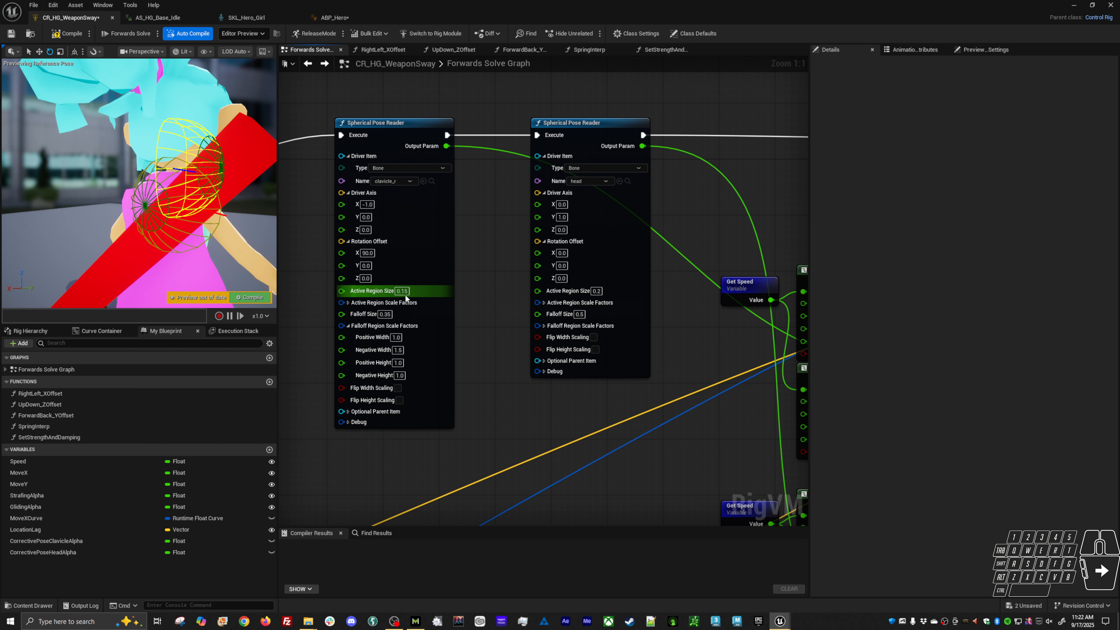
right_click_drag(410, 303, 359, 293)
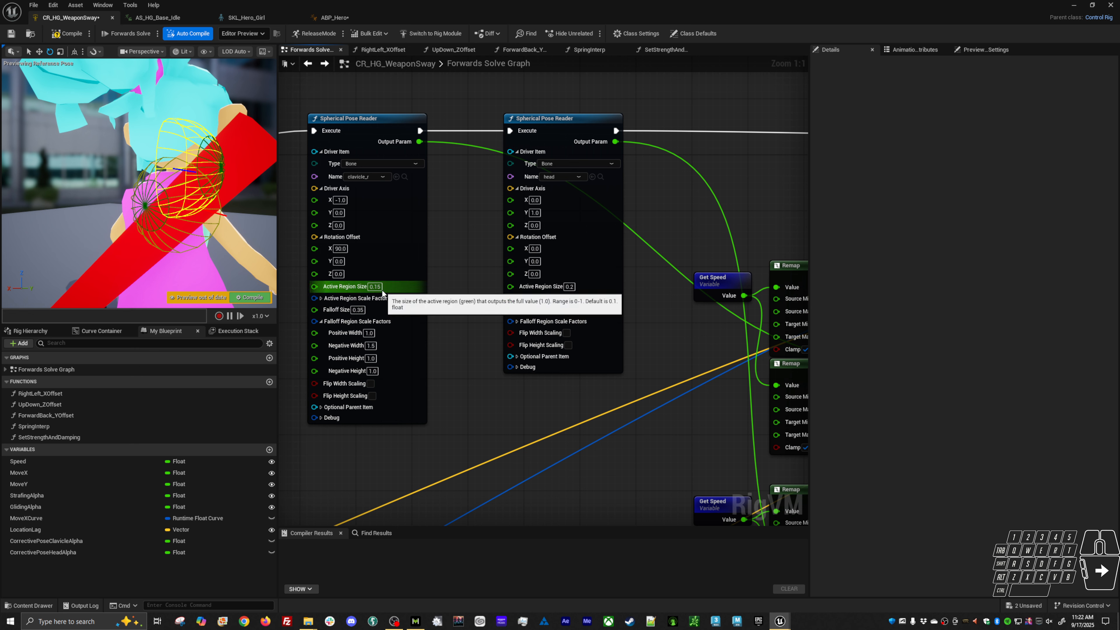
right_click_drag(623, 391, 416, 321)
right_click_drag(723, 285, 637, 285)
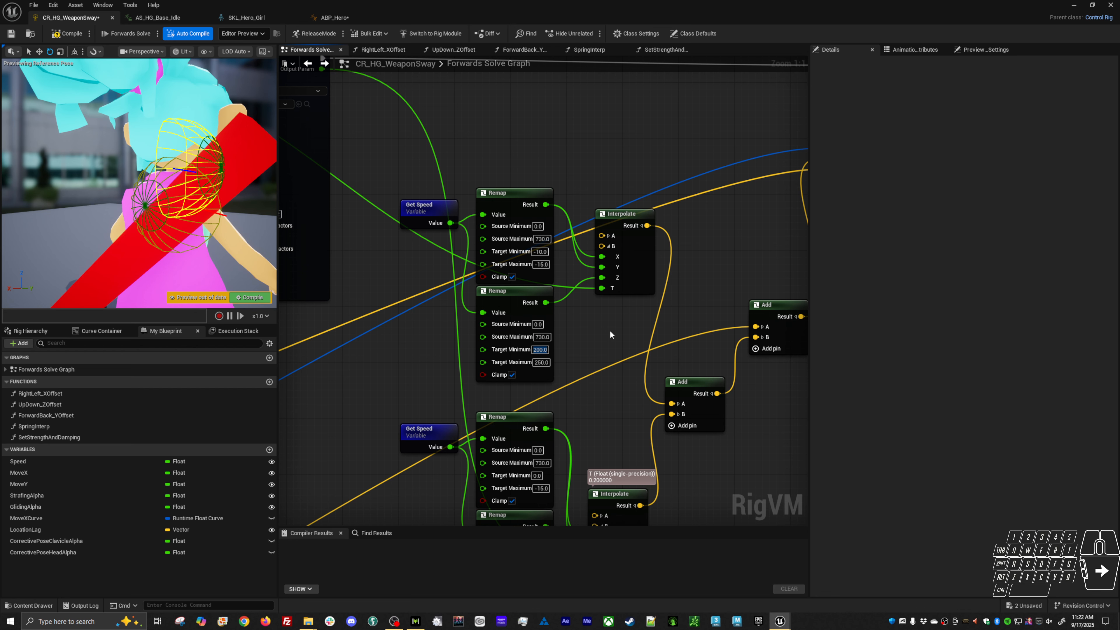
scroll(610, 335, "down", 1)
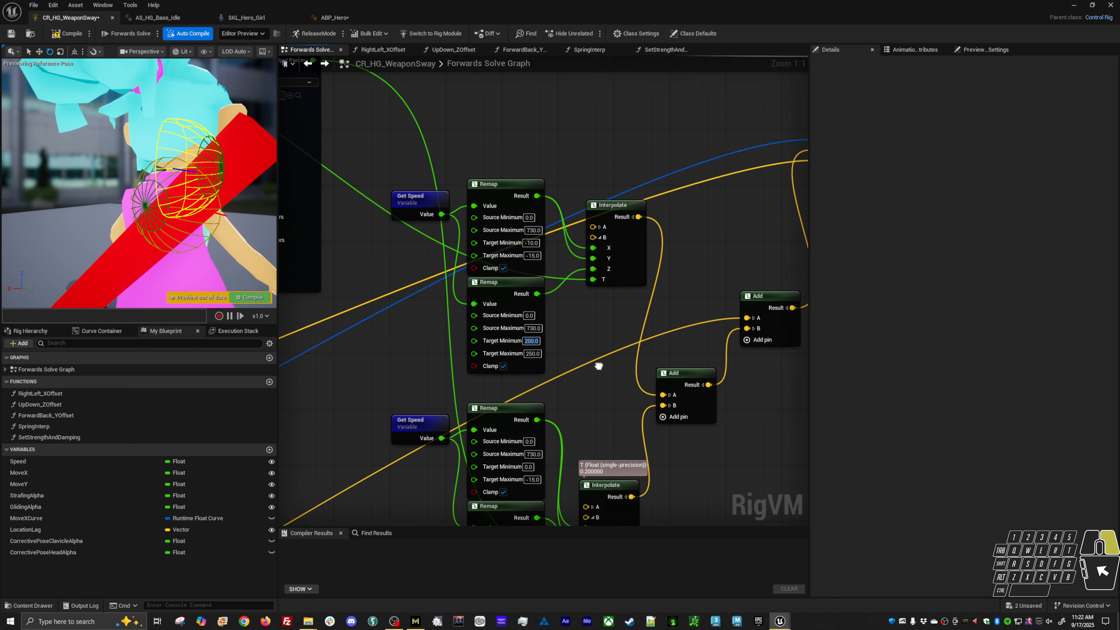
right_click_drag(556, 369, 550, 393)
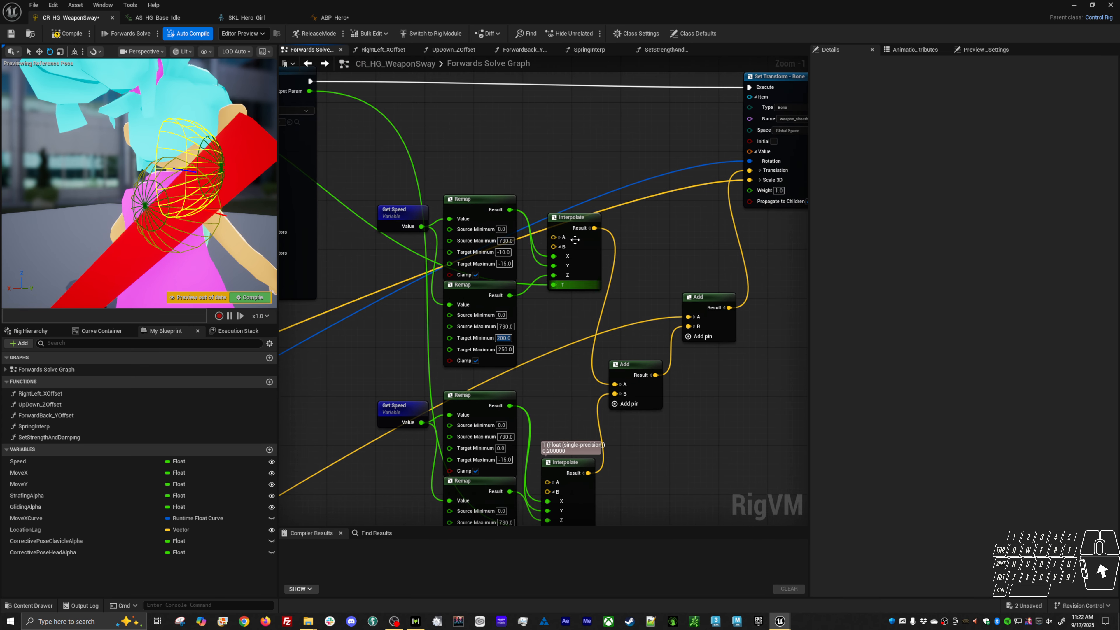
- Add a C pin to the Add node combining the two Interpolate results, and shift the final Add node slightly
left_click_drag(383, 122, 586, 293)
scroll(589, 294, "down", 4)
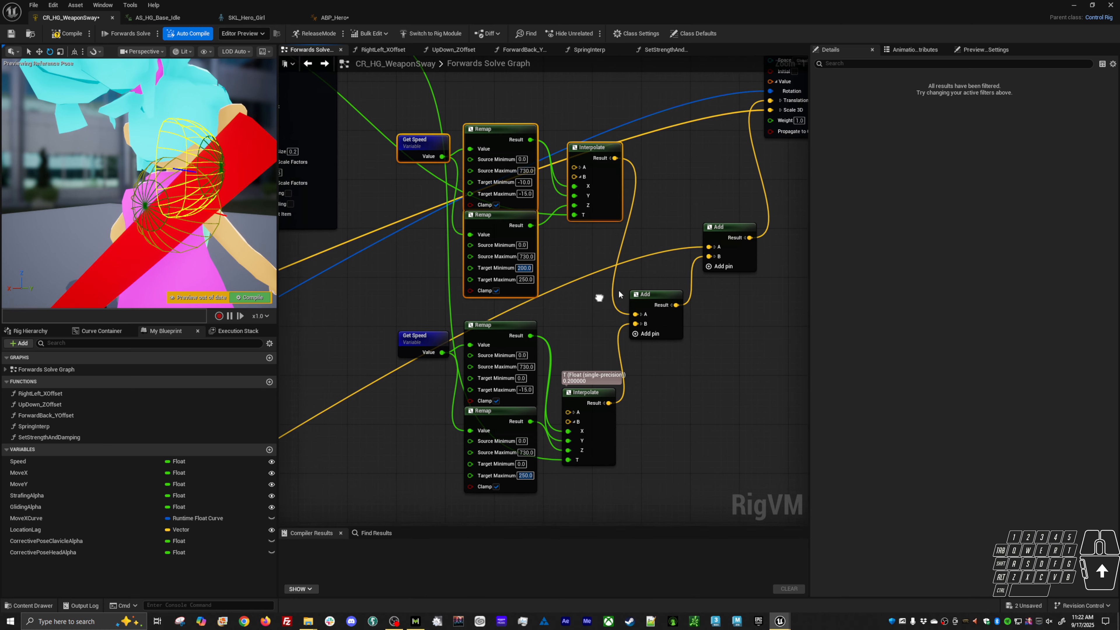
scroll(631, 318, "up", 4)
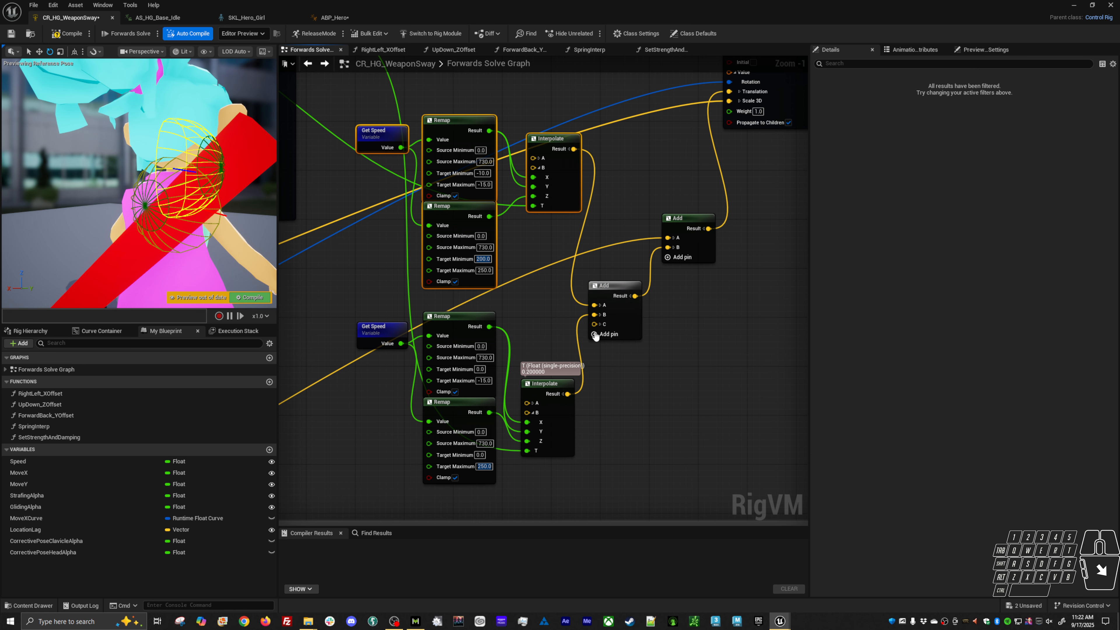
right_click_drag(651, 346, 608, 364)
left_click_drag(651, 238, 671, 234)
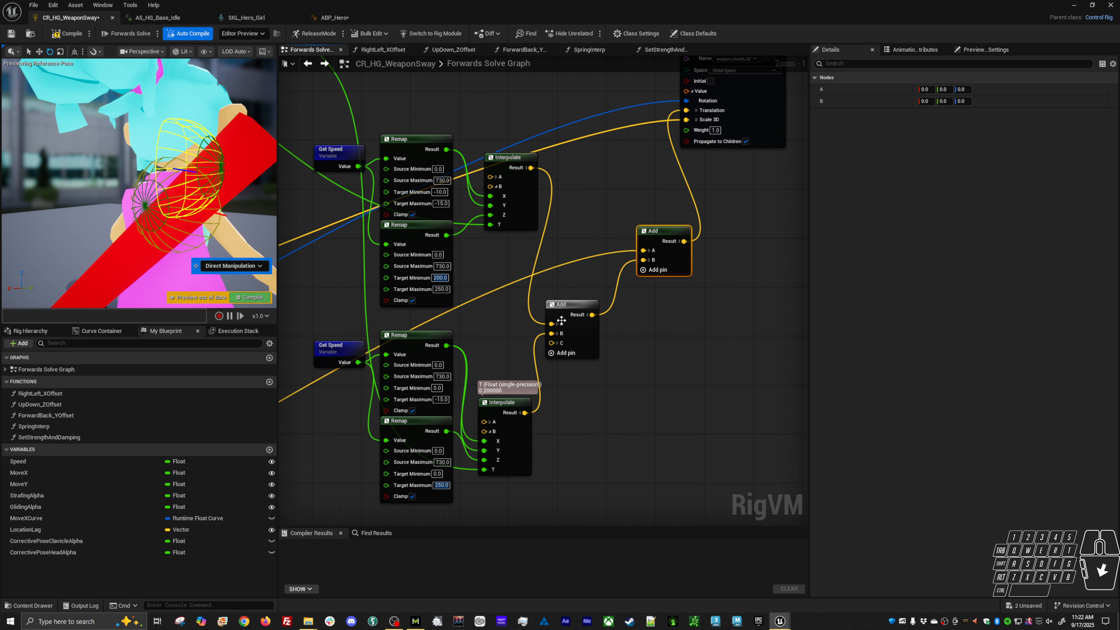
left_click_drag(556, 349, 534, 289)
- Select the upper Get Speed, Remap and Interpolate branch and trace its path from the pose readers to the Add nodes
left_click_drag(343, 118, 518, 313)
right_click_drag(485, 132, 474, 237)
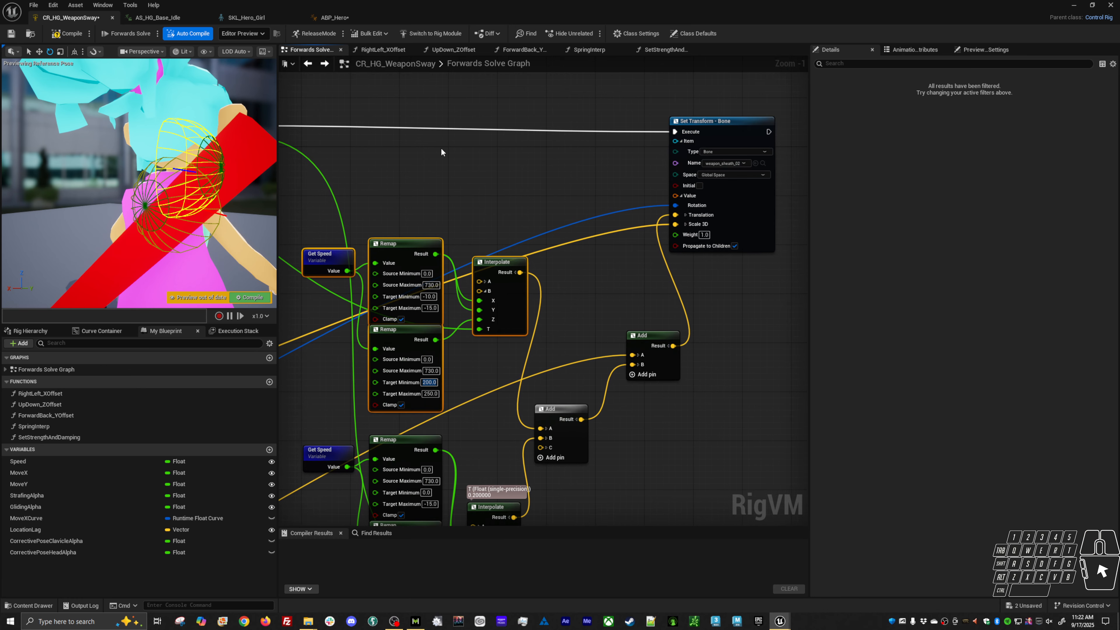
right_click_drag(514, 321, 707, 327)
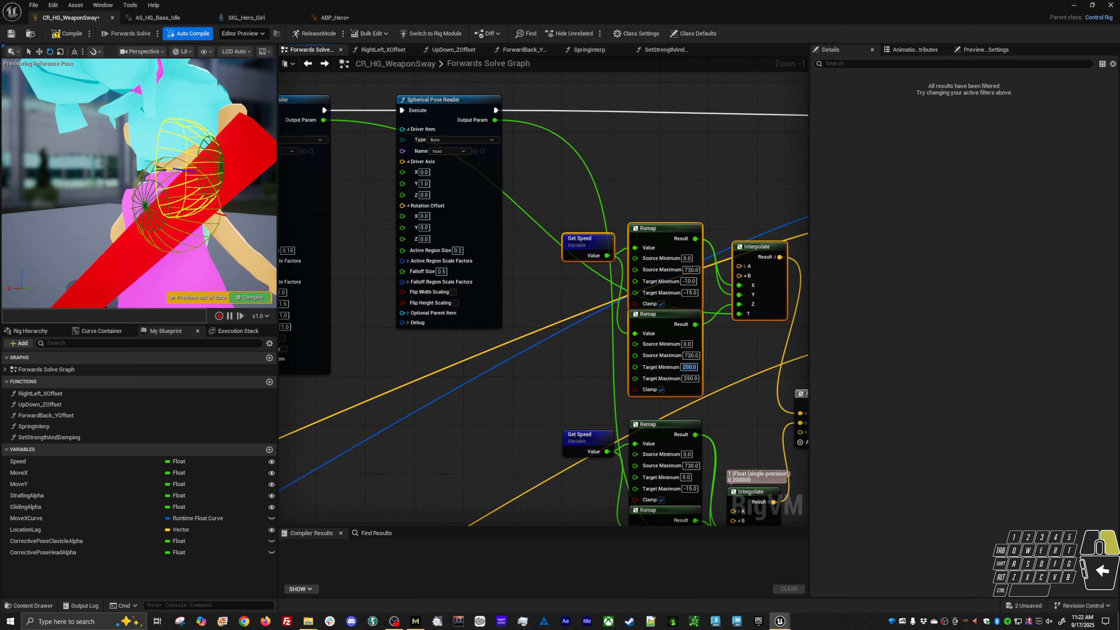
right_click_drag(538, 236, 389, 171)
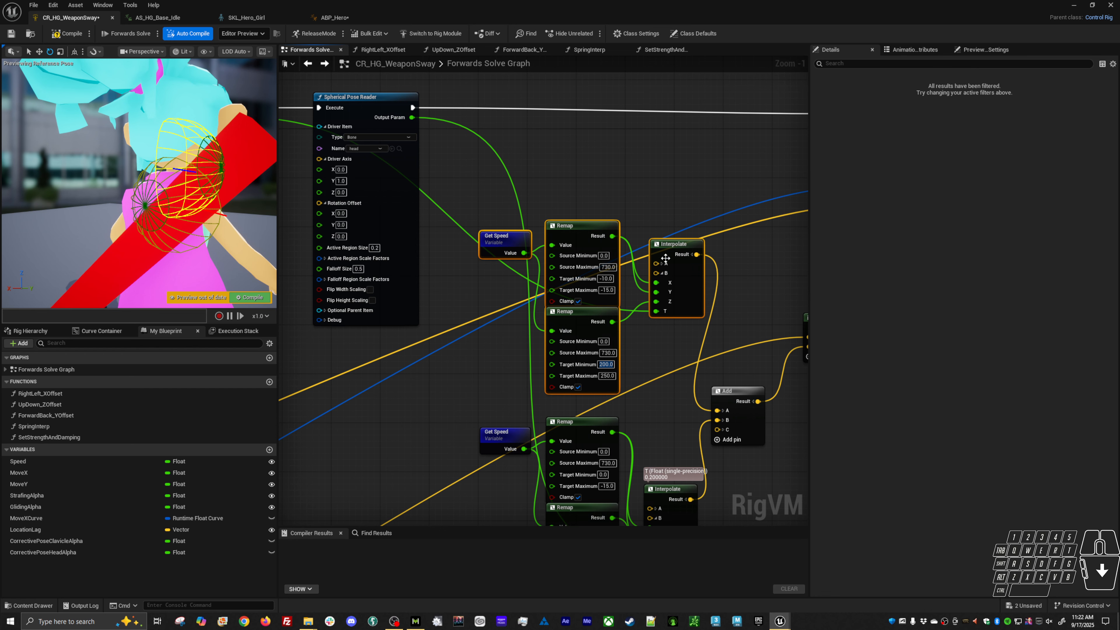
right_click_drag(667, 261, 595, 214)
scroll(592, 333, "down", 7)
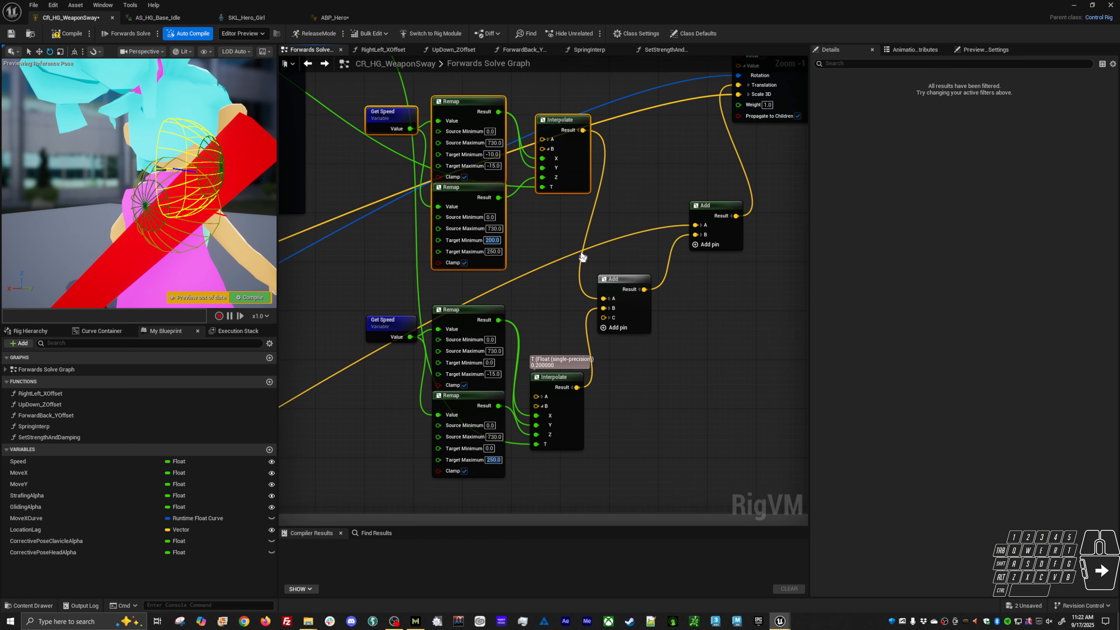
scroll(628, 271, "up", 6)
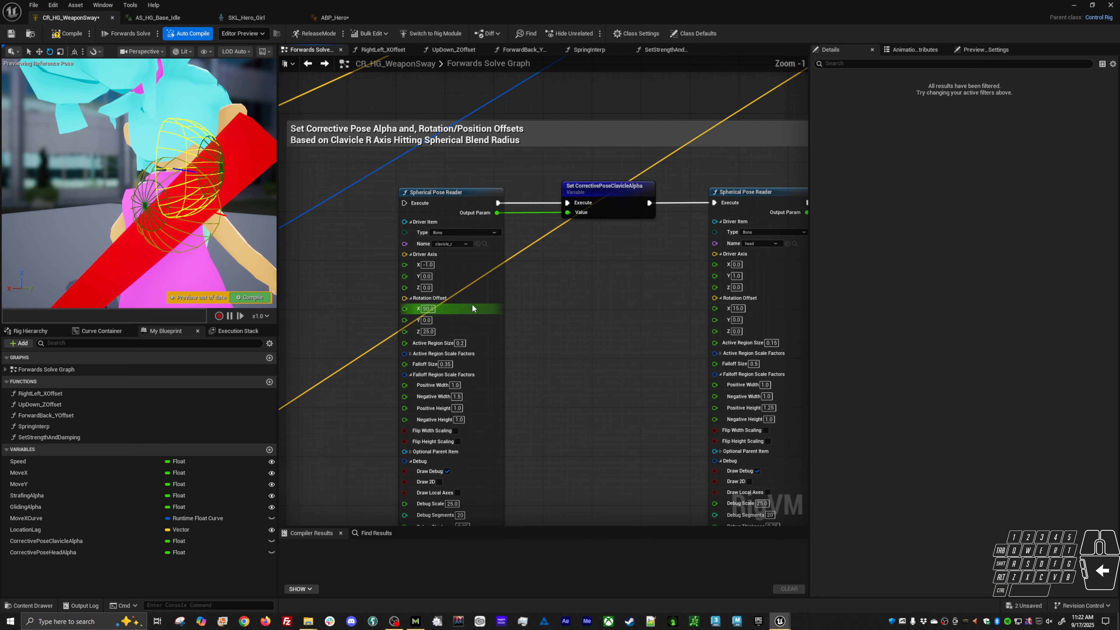
- Reconnect the execution flow to the clavicle_r Spherical Pose Reader in the commented corrective pose section
right_click_drag(520, 308, 714, 341)
left_click_drag(459, 264, 720, 276)
left_click_drag(300, 255, 532, 271)
- Enlarge the graph area by shrinking the surrounding Details, Compiler Results and viewport panels, with the Idle Animation section in view
scroll(474, 304, "down", 5)
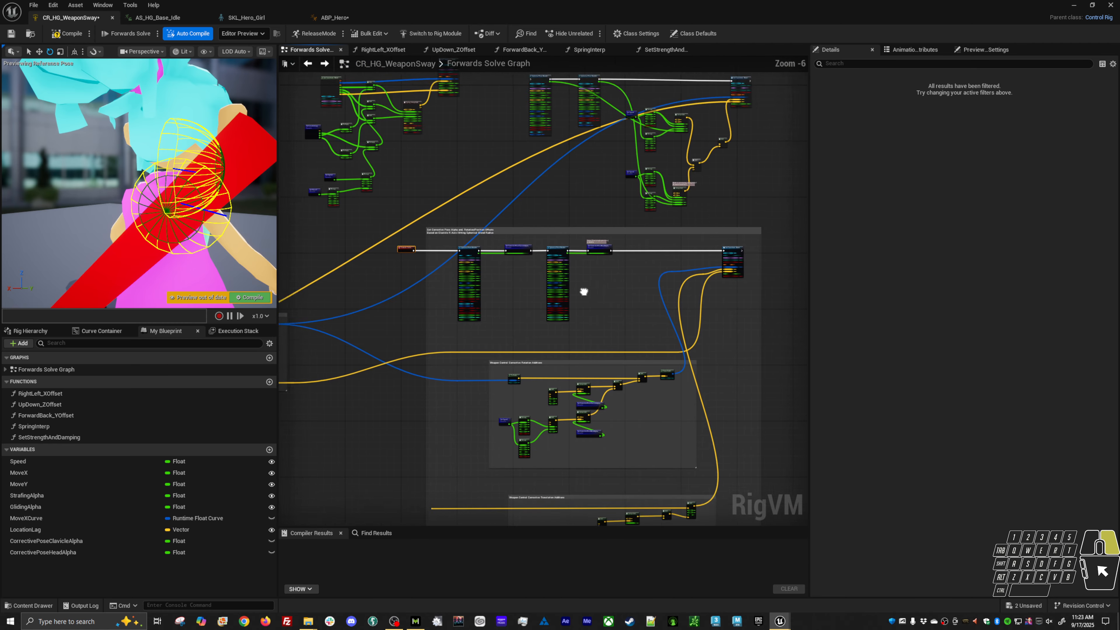
right_click_drag(456, 310, 696, 265)
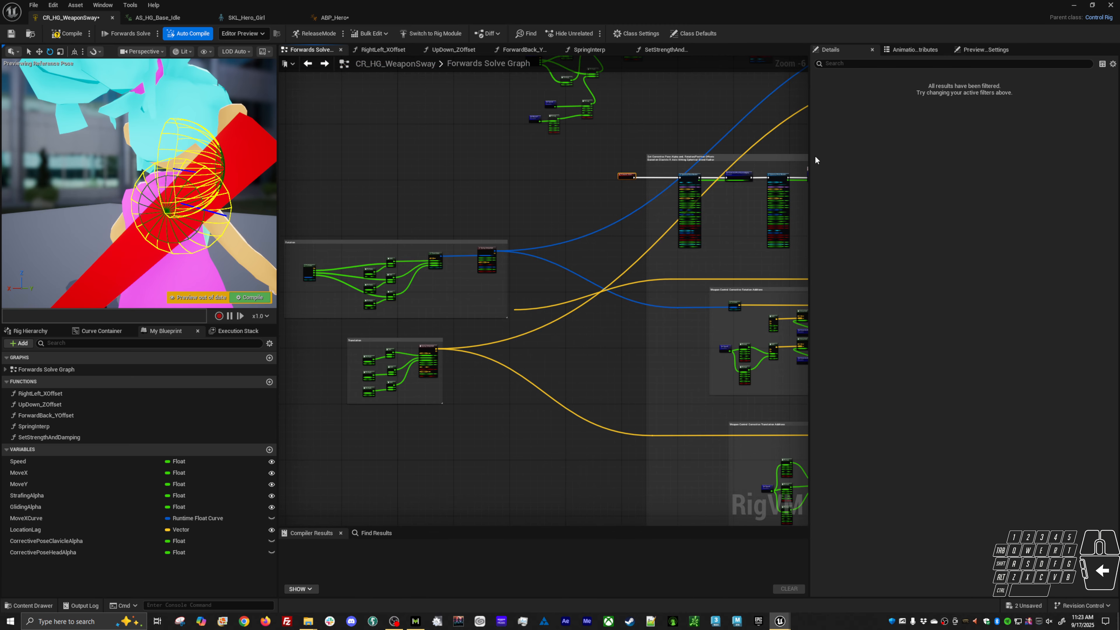
left_click_drag(810, 162, 1033, 162)
right_click_drag(440, 304, 702, 261)
scroll(584, 315, "up", 2)
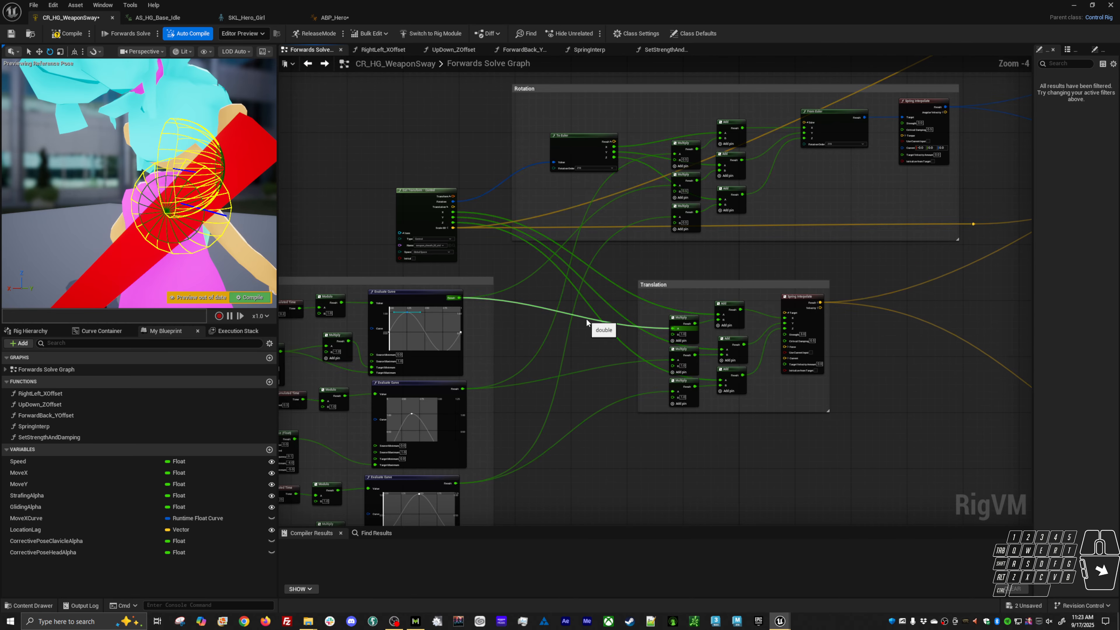
right_click_drag(604, 318, 799, 247)
right_click_drag(692, 294, 773, 240)
scroll(650, 265, "up", 2)
right_click_drag(682, 252, 678, 228)
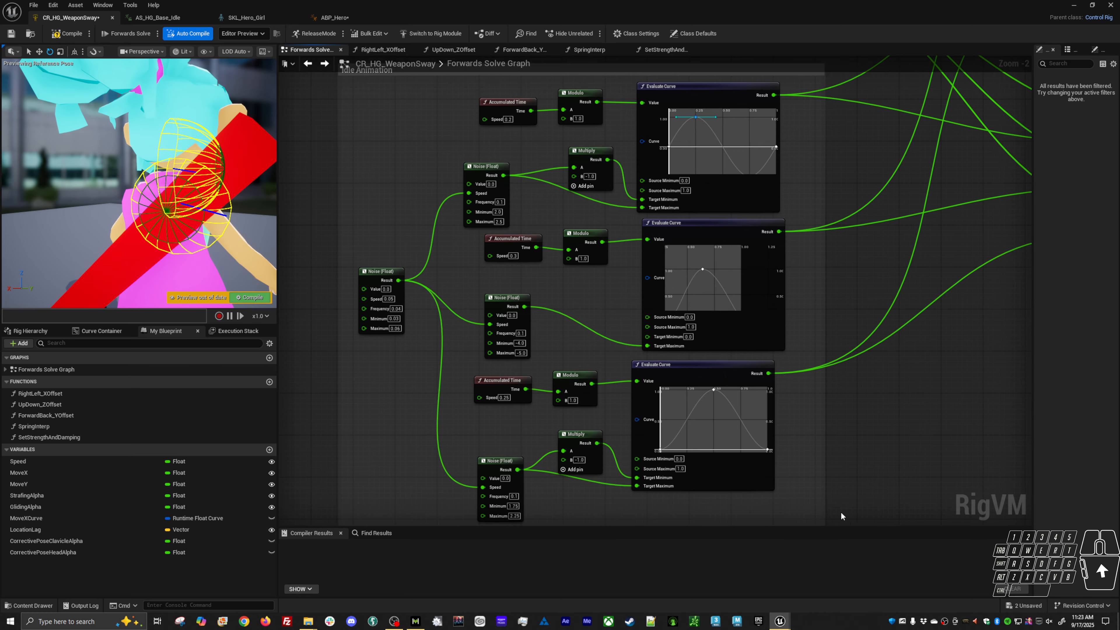
left_click_drag(851, 529, 851, 583)
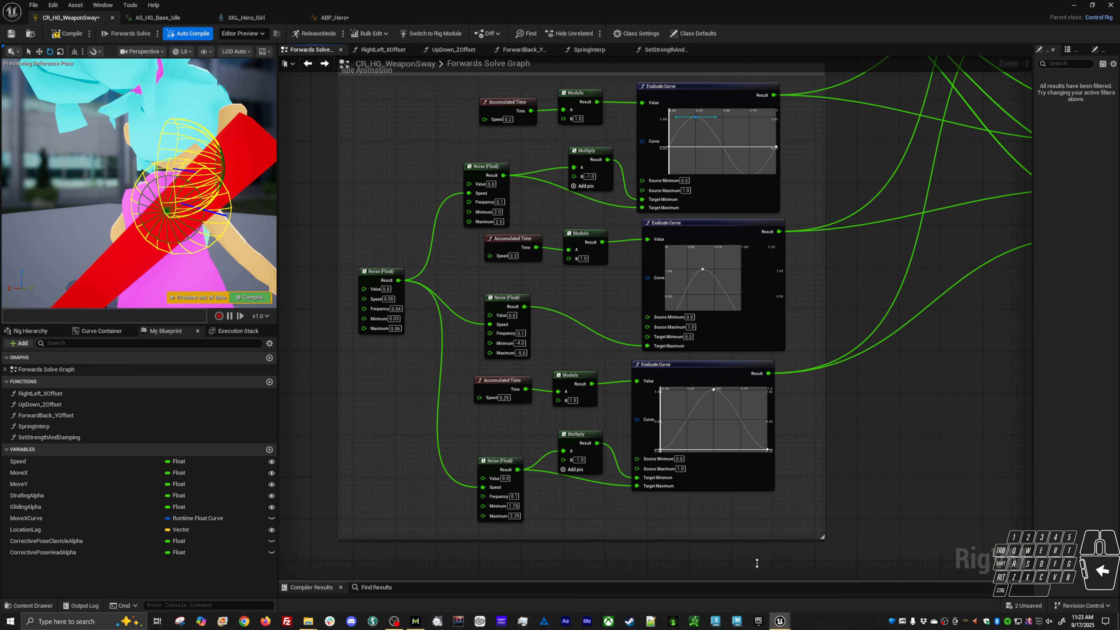
left_click_drag(278, 382, 152, 382)
- Examine the Idle Animation section's noise, time and modulo nodes and the curves in its Evaluate Curve nodes
scroll(430, 396, "up", 2)
right_click_drag(430, 395, 527, 411)
scroll(481, 422, "down", 1)
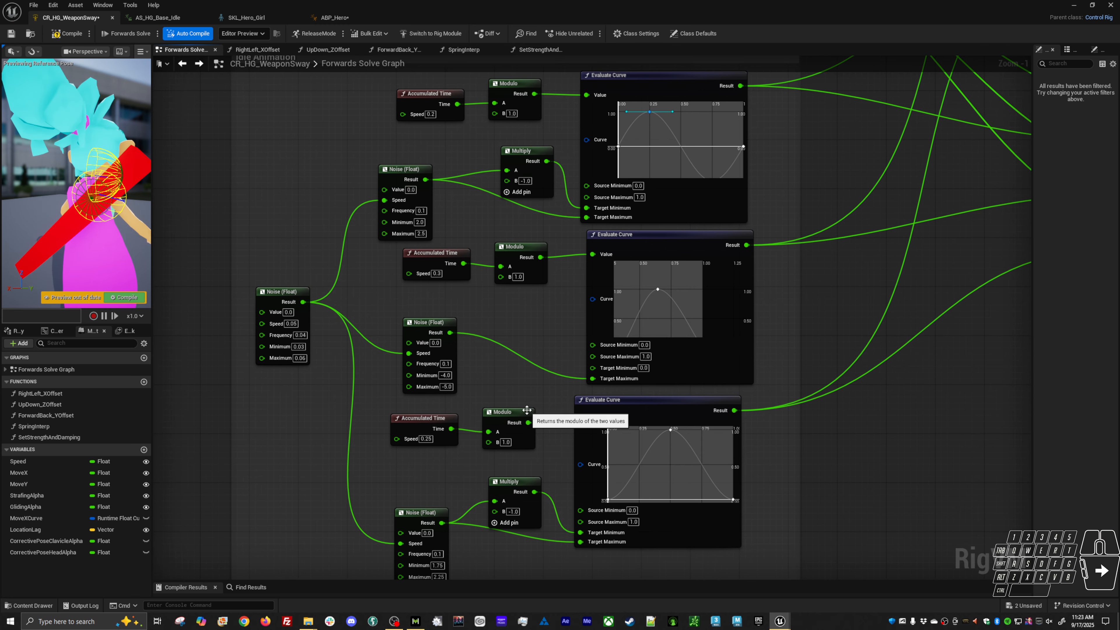
mouse_move(699, 299)
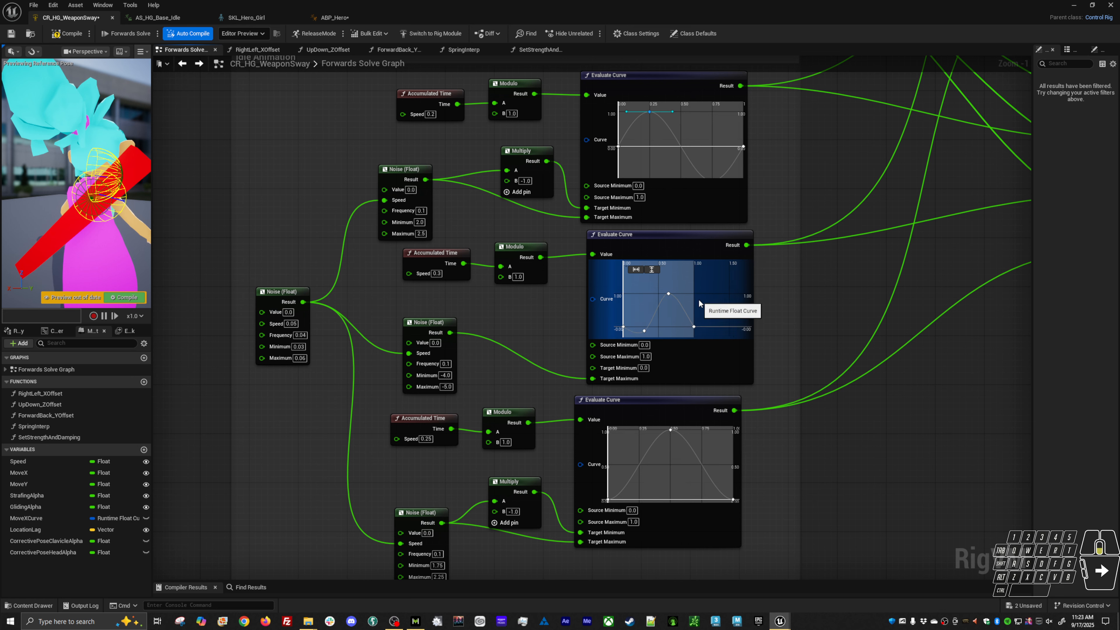
mouse_move(701, 448)
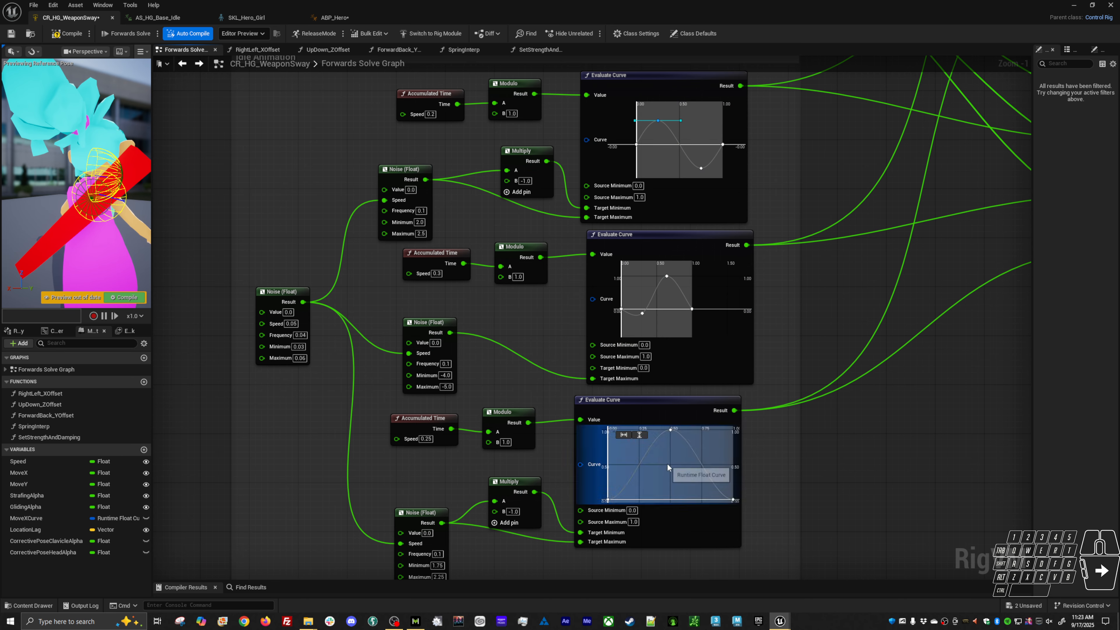
- Examine how the Idle Animation curves and the control transform feed the Multiply and Add nodes in the Rotation and Translation sections
mouse_move(679, 483)
right_mouse_down()
mouse_move(342, 626)
mouse_move(644, 496)
mouse_move(523, 512)
mouse_move(591, 503)
right_mouse_up()
right_click_drag(478, 353, 512, 393)
right_click_drag(388, 299, 388, 347)
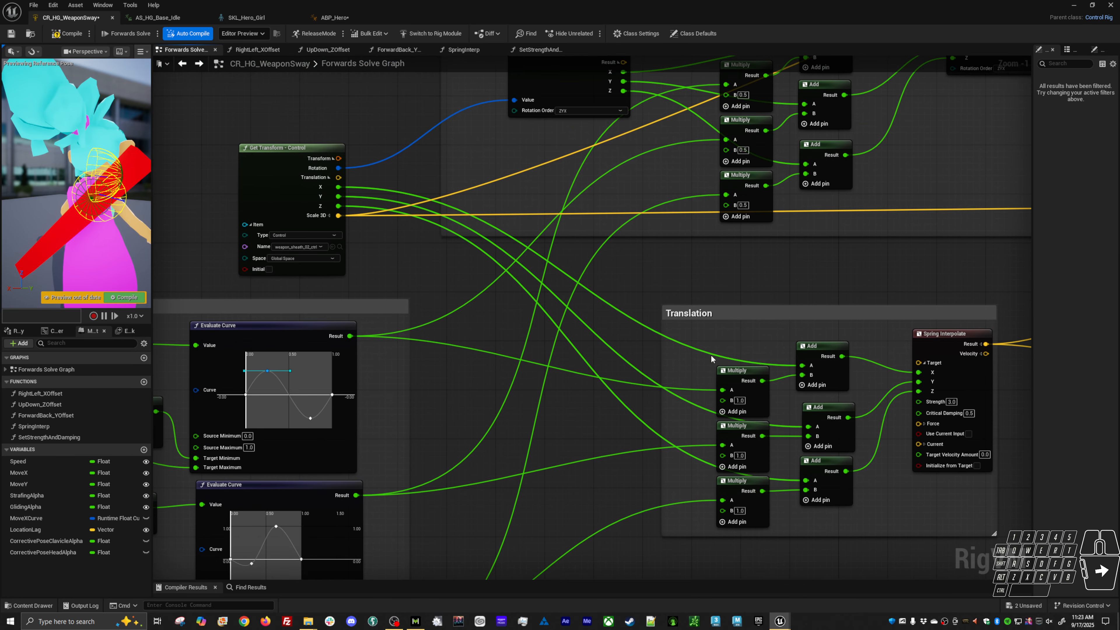
right_click_drag(712, 359, 624, 355)
right_click_drag(697, 354, 735, 463)
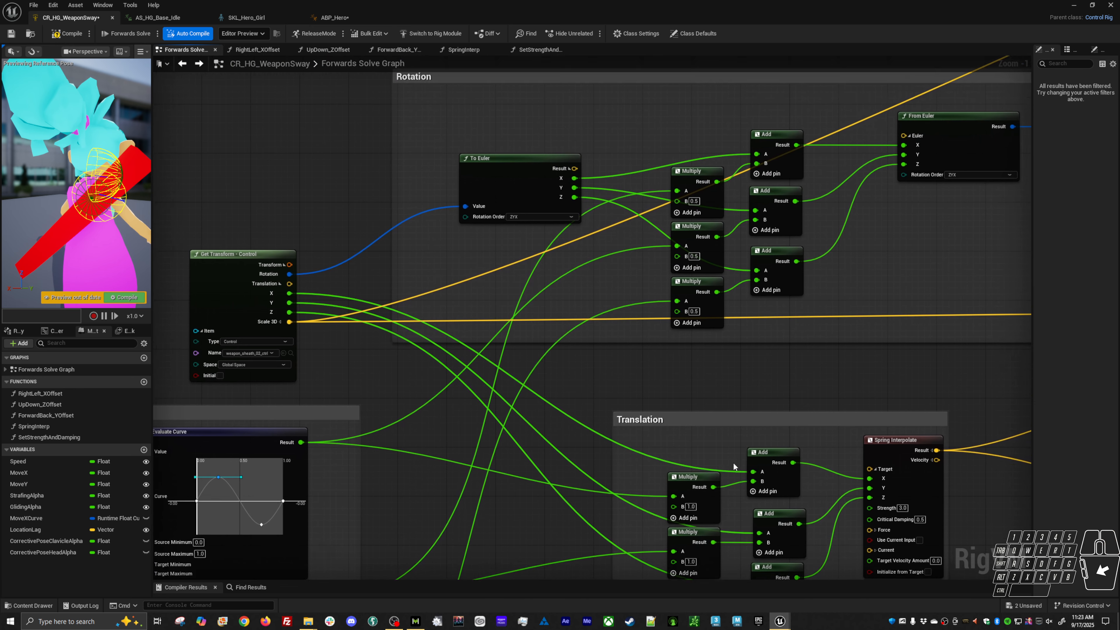
right_click_drag(691, 255, 685, 254)
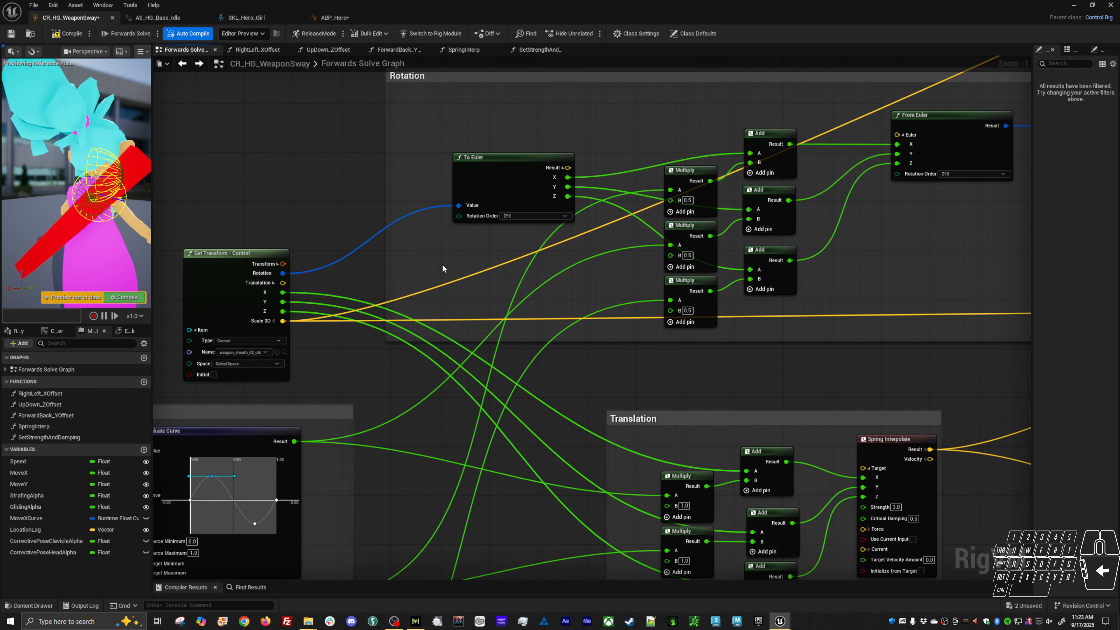
right_click_drag(784, 405, 749, 383)
right_click_drag(826, 353, 725, 418)
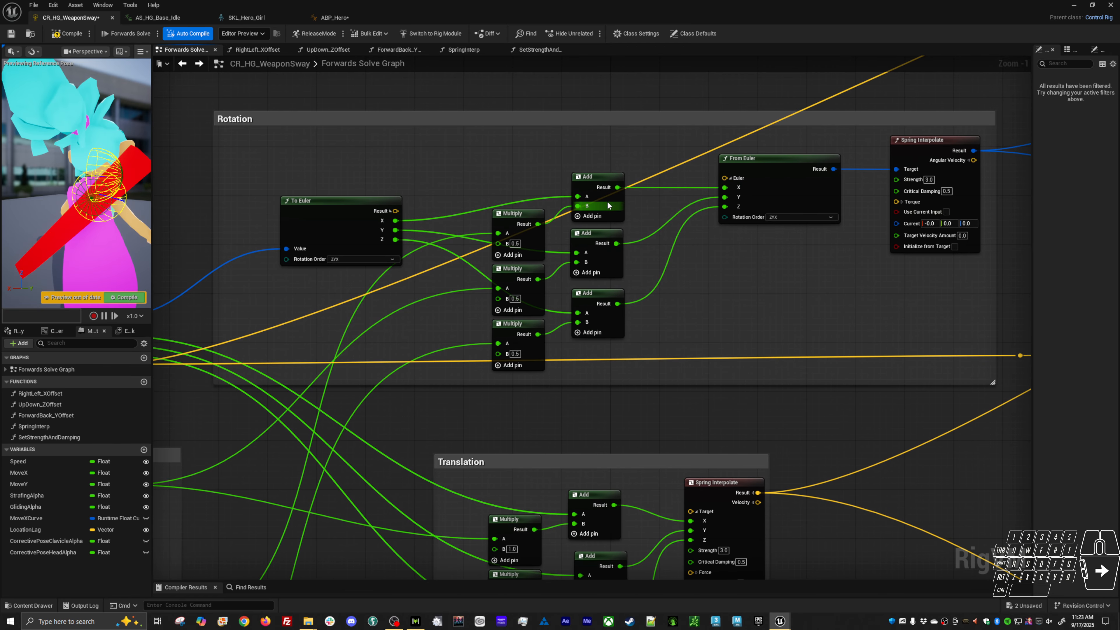
- Follow the Rotation and Translation spring outputs into the corrective pose section, up to its Spherical Pose Readers
right_click_drag(851, 356, 430, 434)
scroll(813, 337, "down", 2)
scroll(431, 436, "down", 3)
right_click_drag(597, 430, 660, 266)
scroll(455, 311, "up", 3)
right_click_drag(473, 300, 377, 193)
right_click_drag(799, 341, 717, 339)
right_click_drag(886, 367, 498, 316)
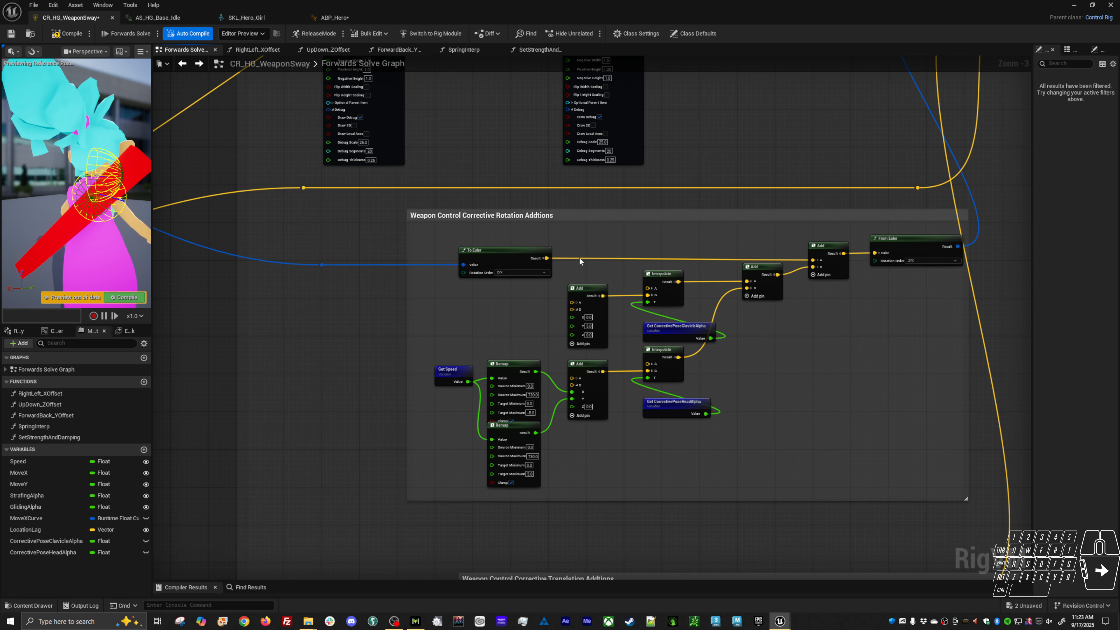
right_click_drag(807, 253, 621, 445)
scroll(551, 298, "up", 4)
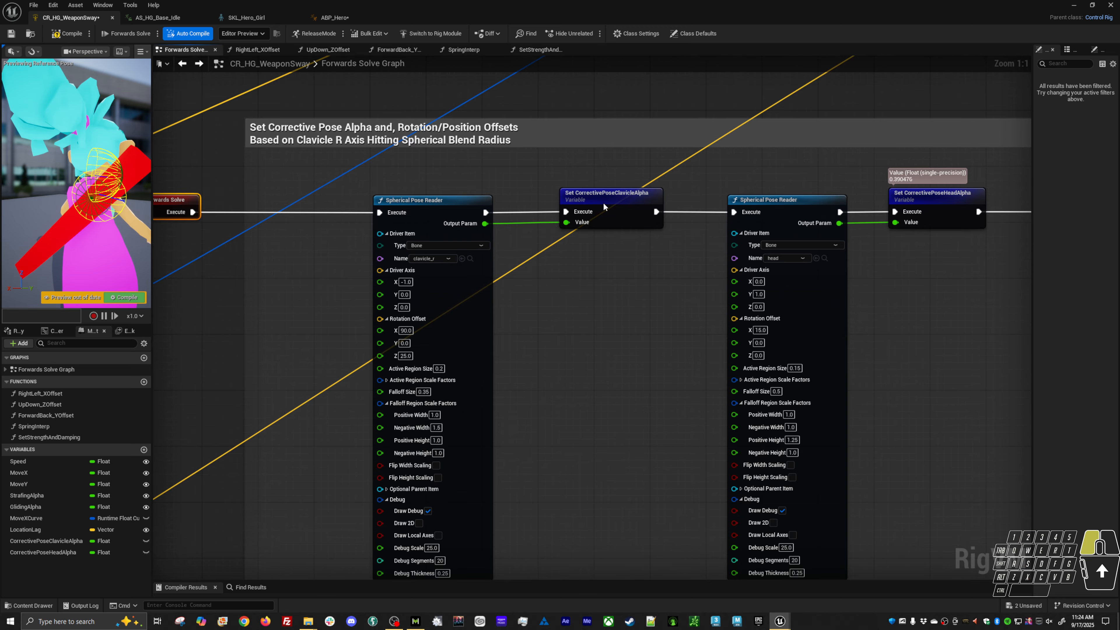
- Select the Set CorrectivePoseClavicleAlpha node and review how the clavicle_r and head Spherical Pose Readers set their alpha variables
left_click(604, 203)
right_click_drag(563, 204, 531, 212)
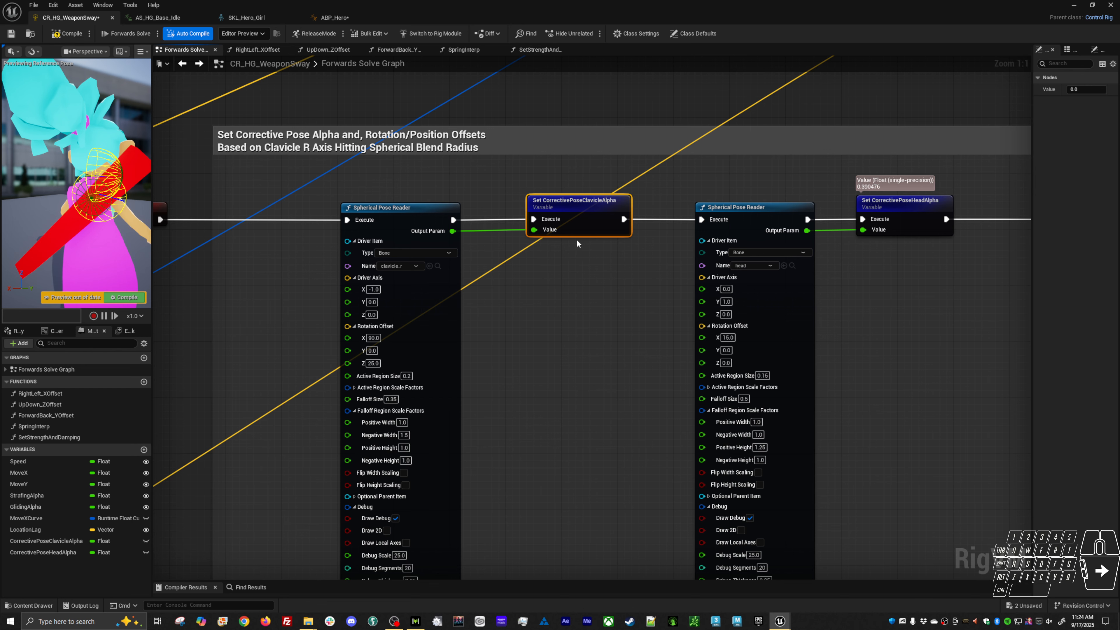
right_click_drag(614, 248, 533, 237)
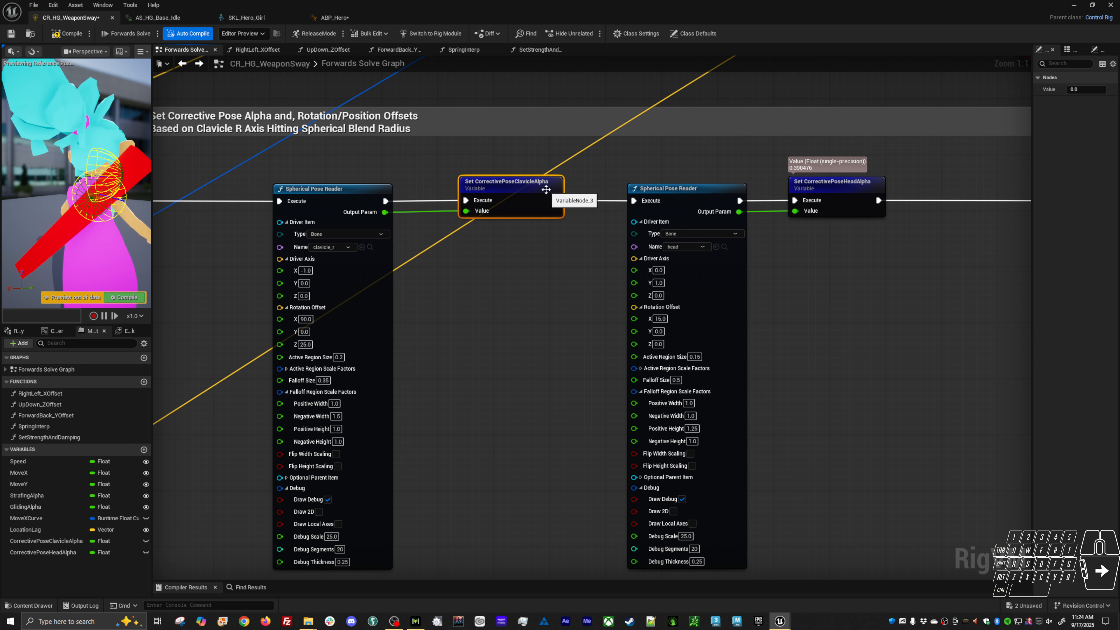
right_click_drag(875, 193, 814, 200)
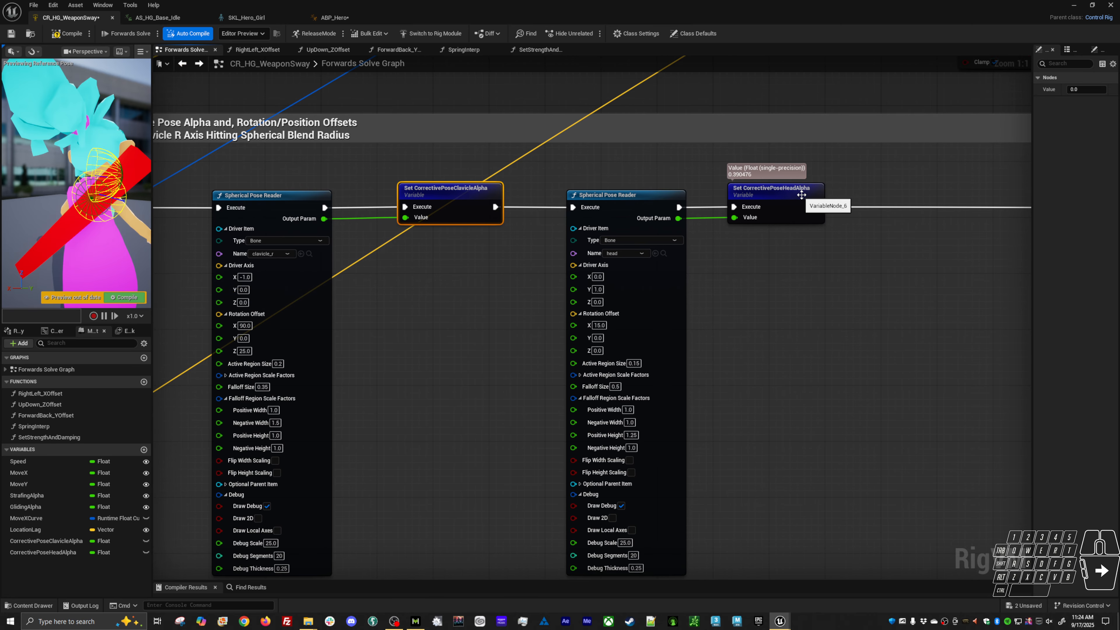
right_click_drag(808, 376, 772, 170)
right_click_drag(777, 386, 760, 225)
- Examine how the clavicle and head alphas drive the Interpolate nodes in the corrective rotation and translation additions
scroll(758, 223, "down", 2)
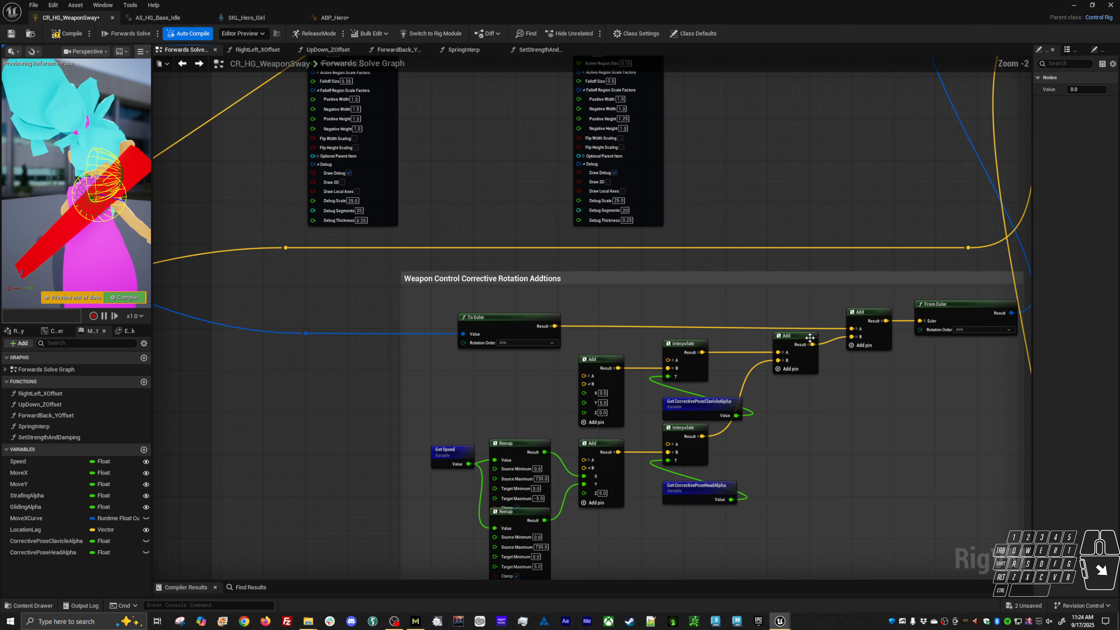
right_click_drag(793, 343, 700, 216)
scroll(630, 279, "up", 1)
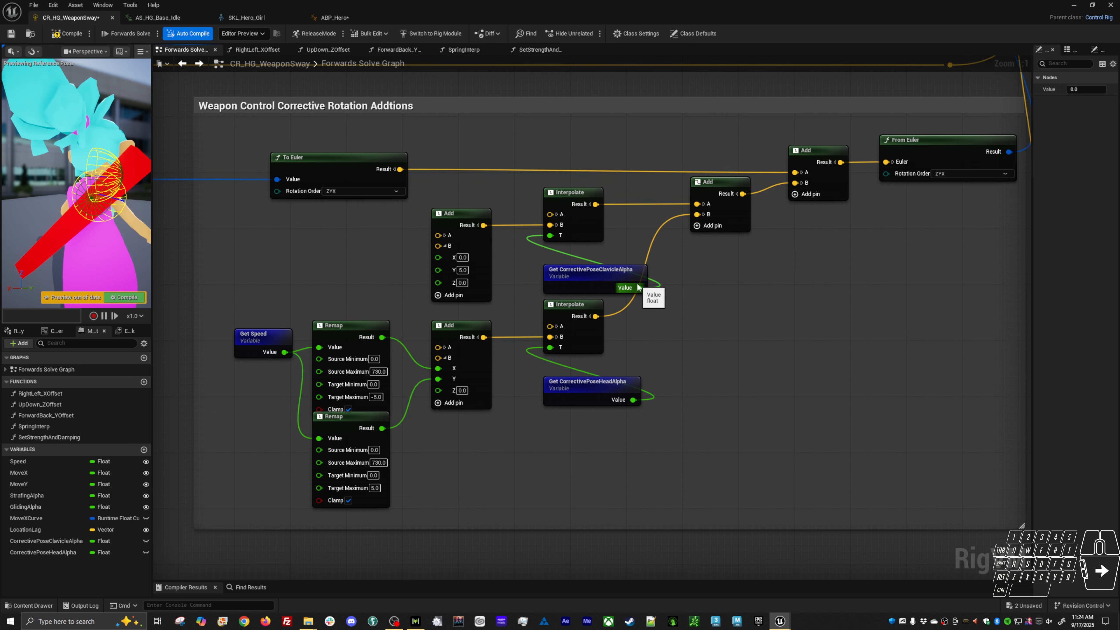
scroll(698, 307, "down", 2)
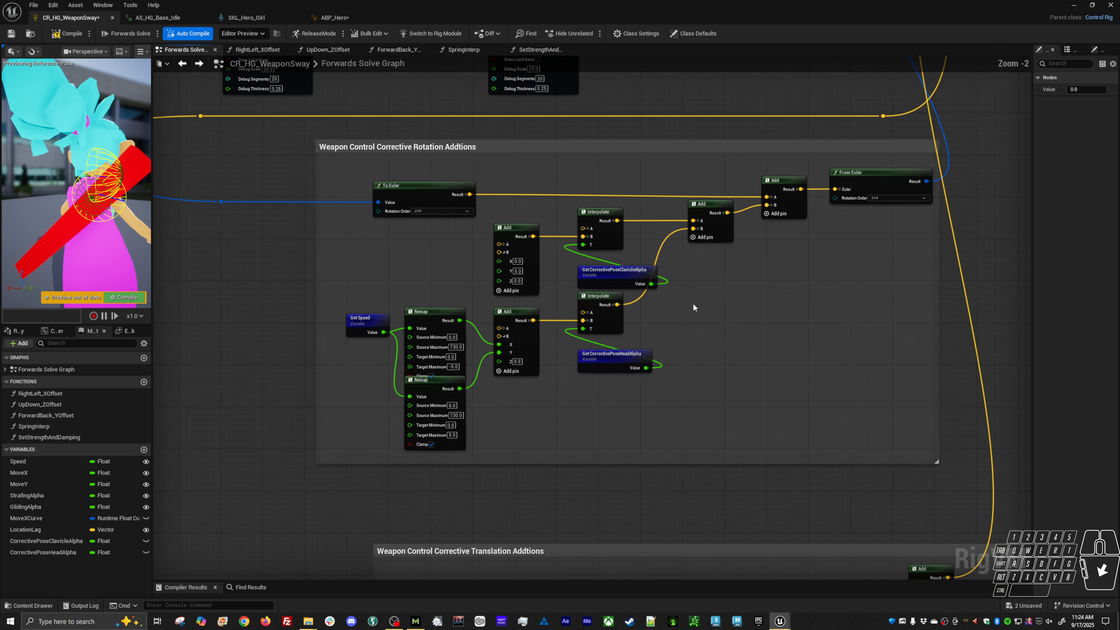
right_click_drag(703, 395, 670, 212)
right_click_drag(670, 374, 627, 190)
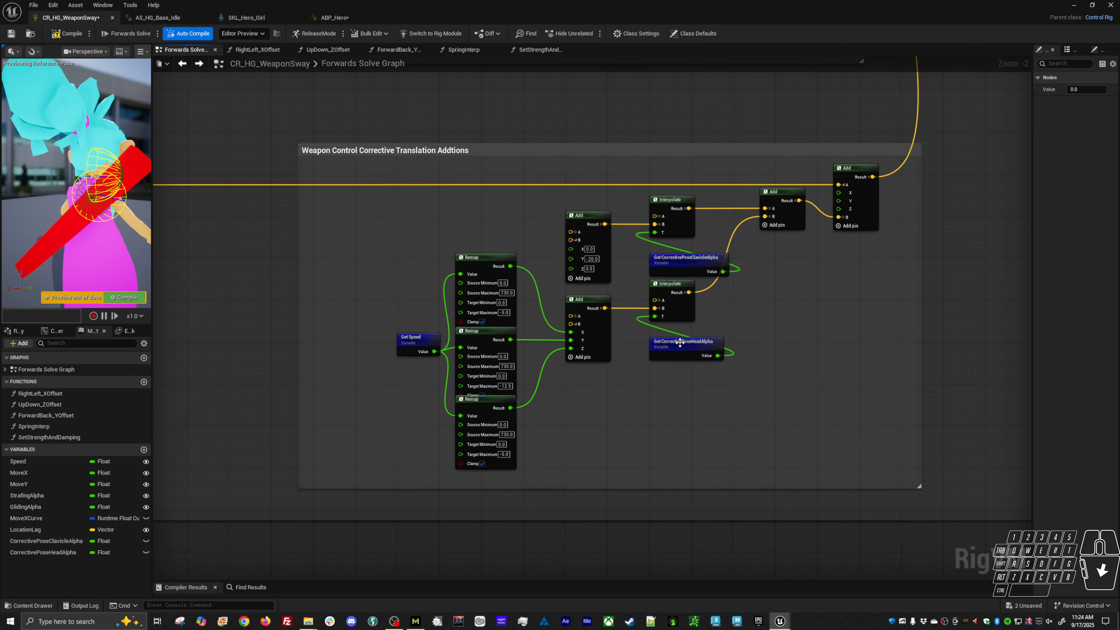
right_click_drag(654, 232, 615, 261)
right_click_drag(768, 294, 810, 248)
scroll(726, 288, "up", 2)
scroll(810, 249, "down", 2)
- Compare the corrective translation additions with the rotation additions, ending with the whole rotation group in view
right_click_drag(740, 196, 680, 419)
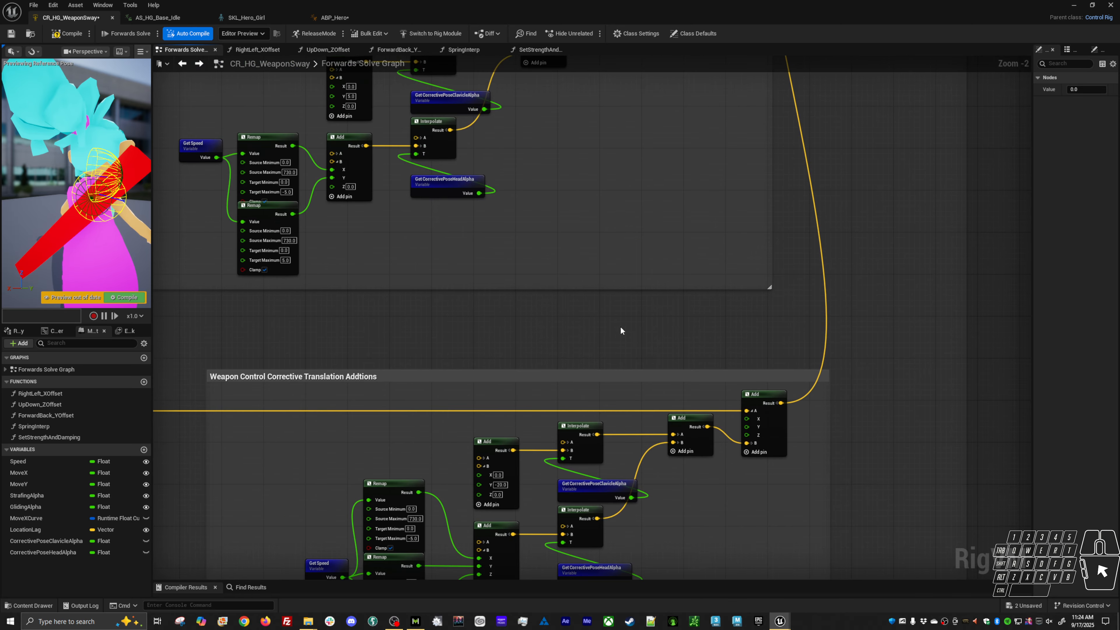
right_click_drag(576, 257, 579, 364)
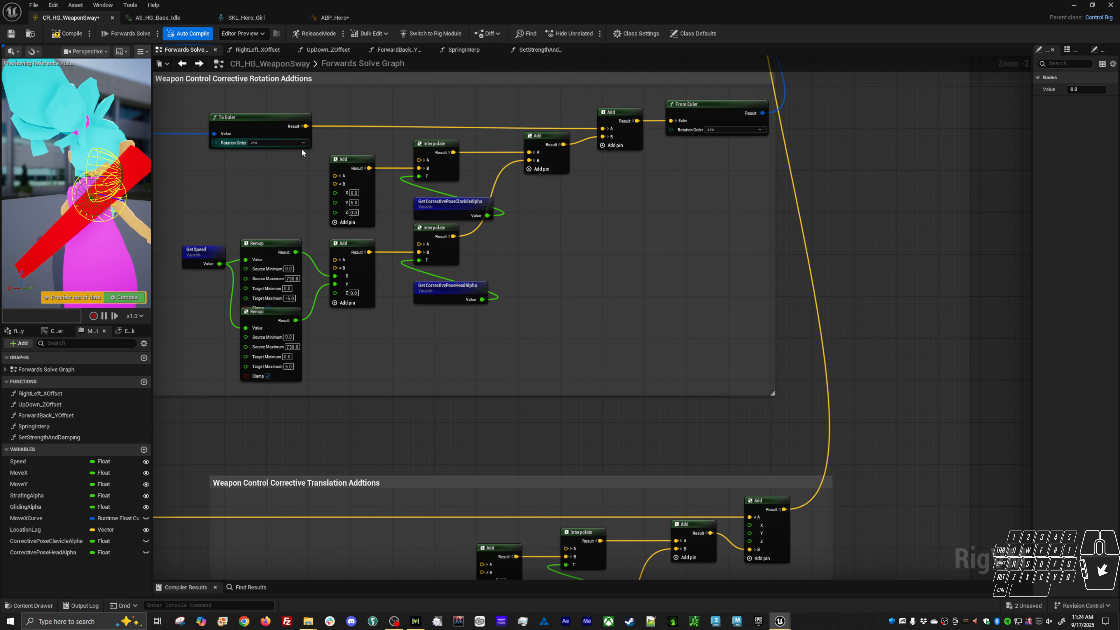
scroll(512, 232, "down", 5)
right_click_drag(545, 253, 527, 287)
scroll(541, 244, "up", 6)
right_click_drag(544, 461, 635, 244)
right_click_drag(777, 503, 769, 530)
right_click_drag(708, 236, 715, 452)
right_click_drag(546, 289, 501, 412)
right_click_drag(655, 410, 704, 275)
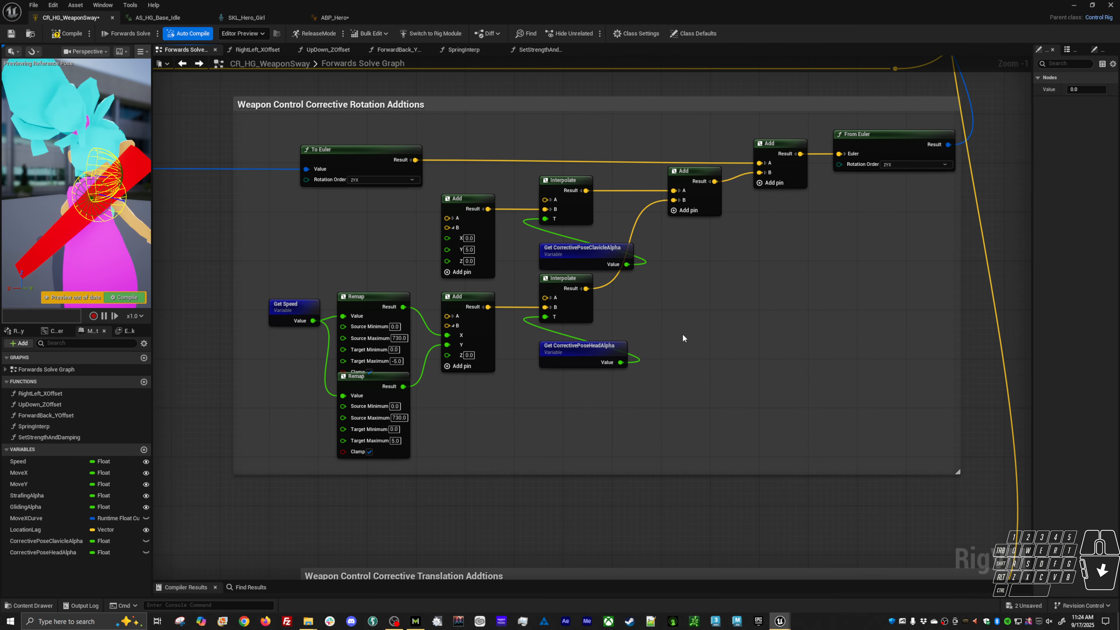
- Nudge the two chained Add nodes that combine the corrective offsets ahead of From Euler in the rotation additions
left_click_drag(803, 135, 478, 413)
left_click(725, 377)
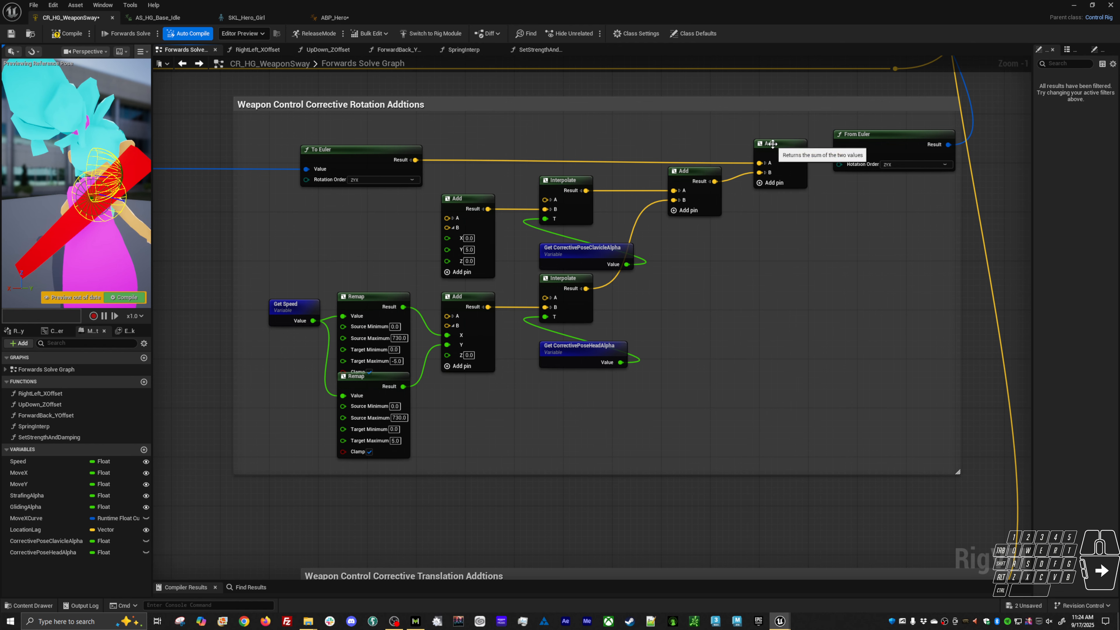
left_click_drag(774, 141, 780, 141)
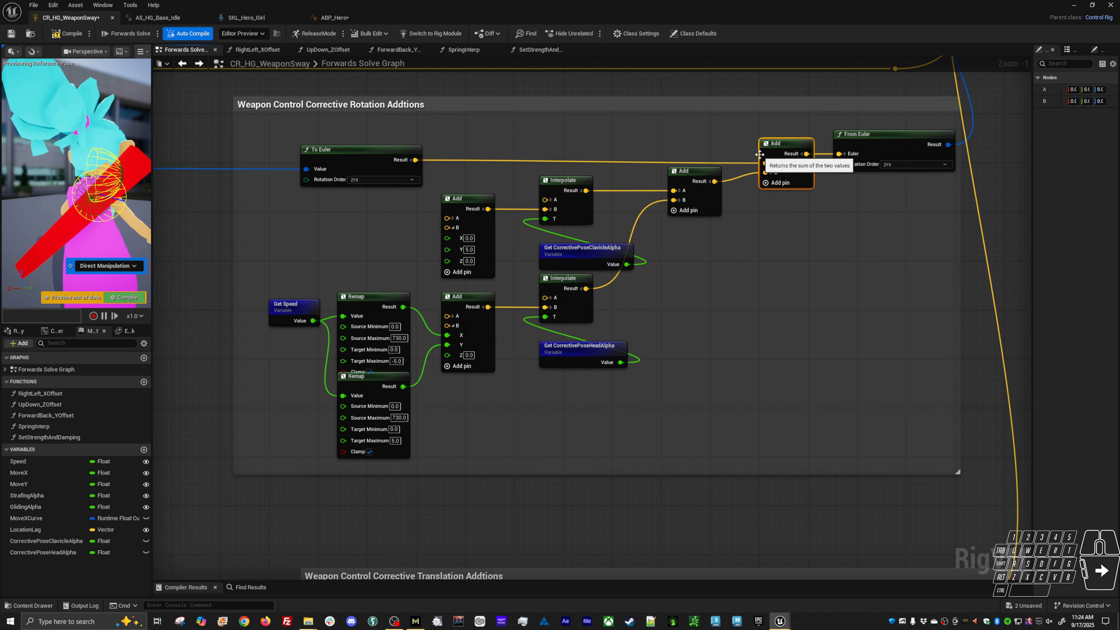
left_click_drag(693, 181, 696, 175)
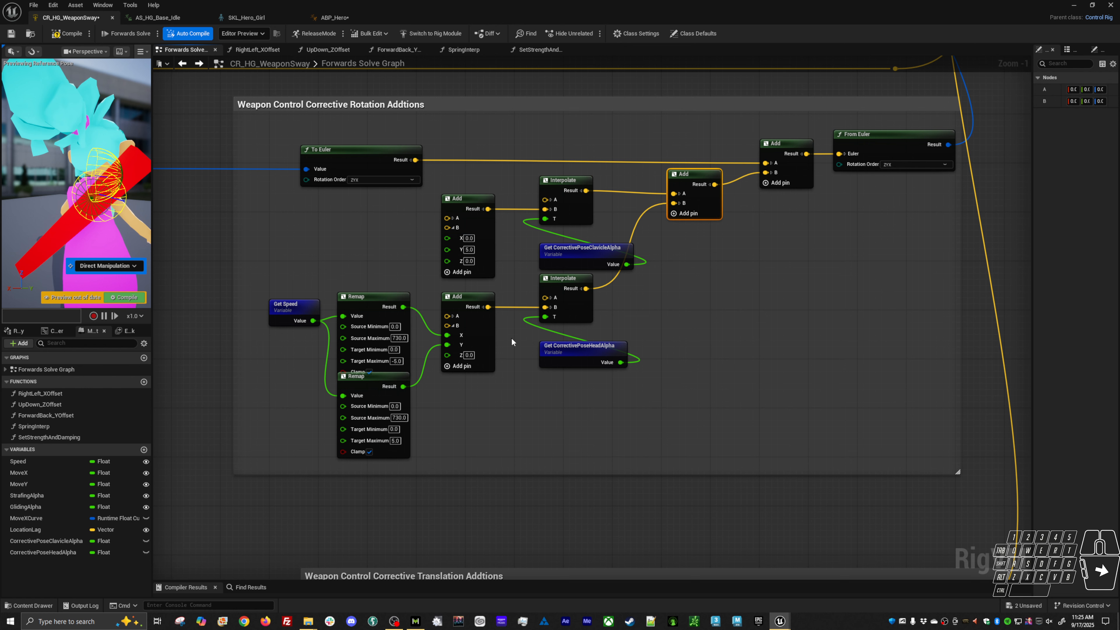
- Nudge the Get Speed and Remap nodes and the lower Add node they feed, then shift the upper Remap slightly further up
left_click_drag(282, 268, 412, 459)
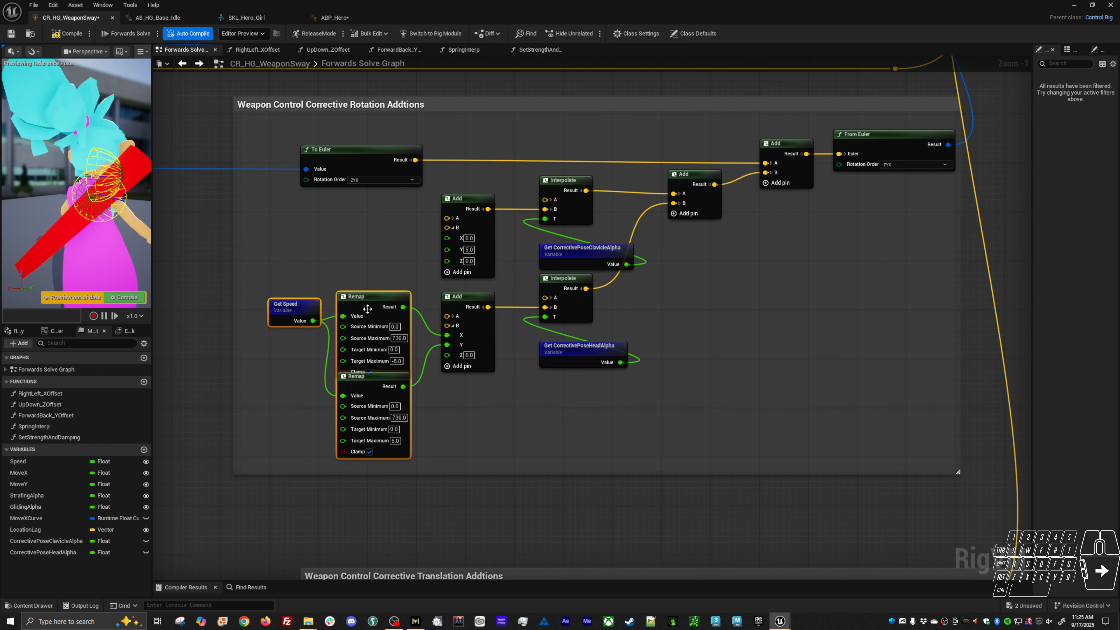
left_click_drag(370, 310, 371, 303)
right_click_drag(580, 379, 517, 373)
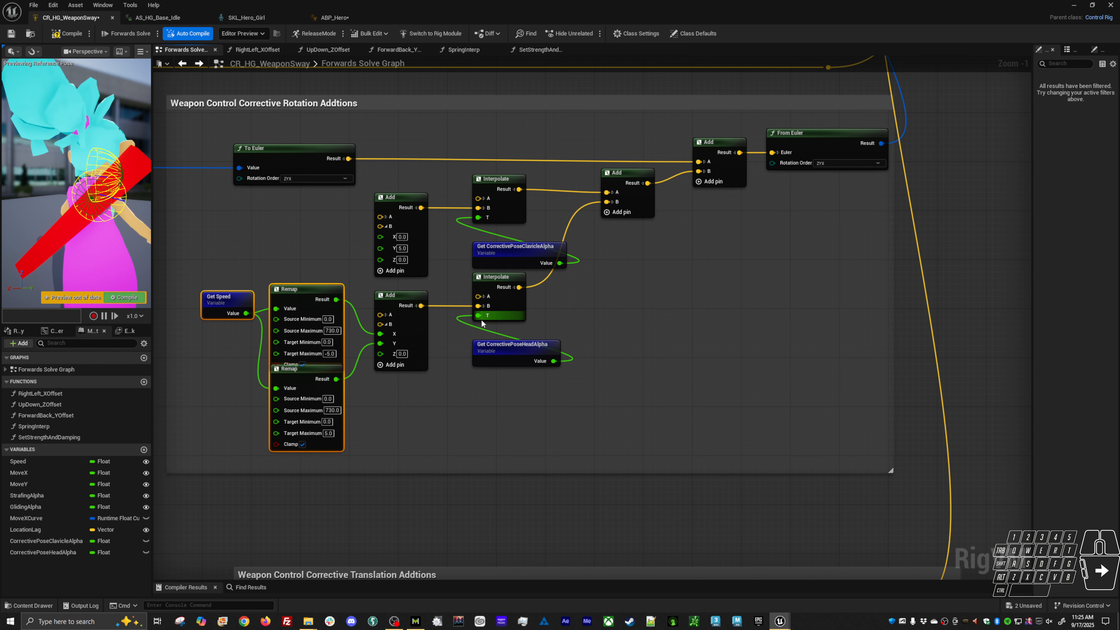
left_click_drag(401, 295, 400, 301)
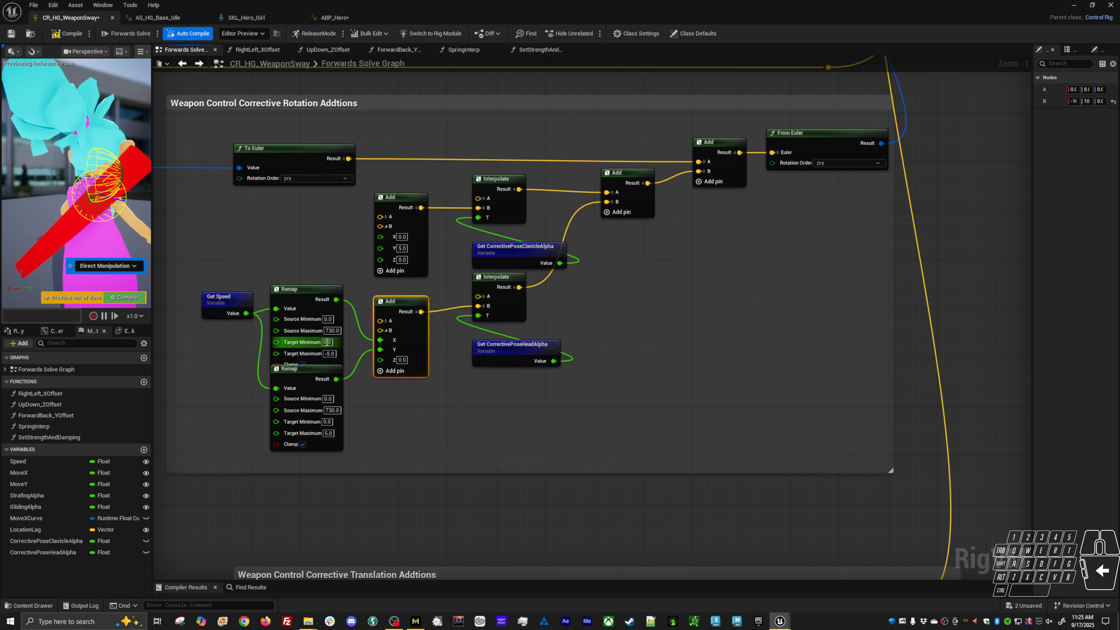
left_click_drag(314, 299, 314, 291)
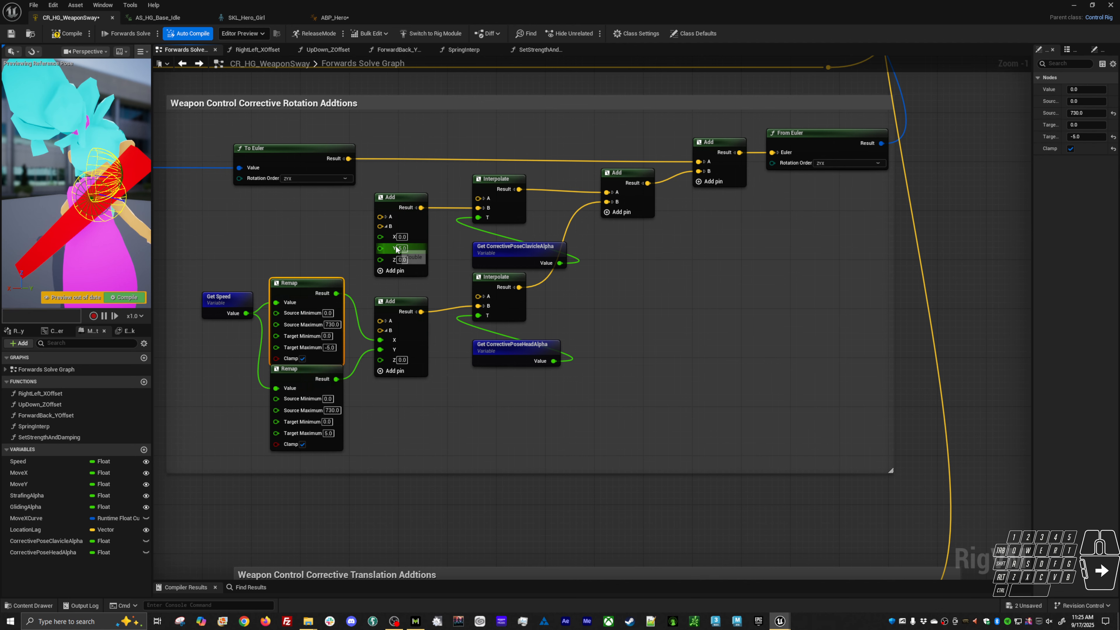
- Review the corrective translation additions, including the three speed-driven Remap nodes and the fixed clavicle offset
right_click(628, 284)
right_click_drag(629, 283, 681, 286)
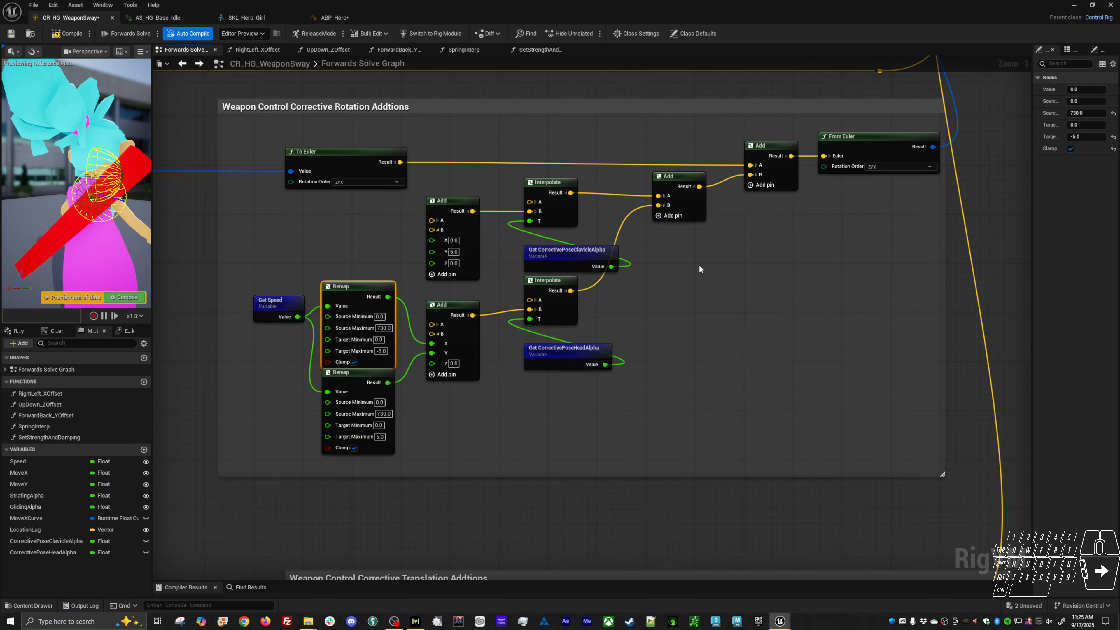
right_click_drag(699, 264, 709, 235)
scroll(709, 236, "down", 3)
right_click_drag(735, 385, 700, 171)
scroll(652, 314, "up", 4)
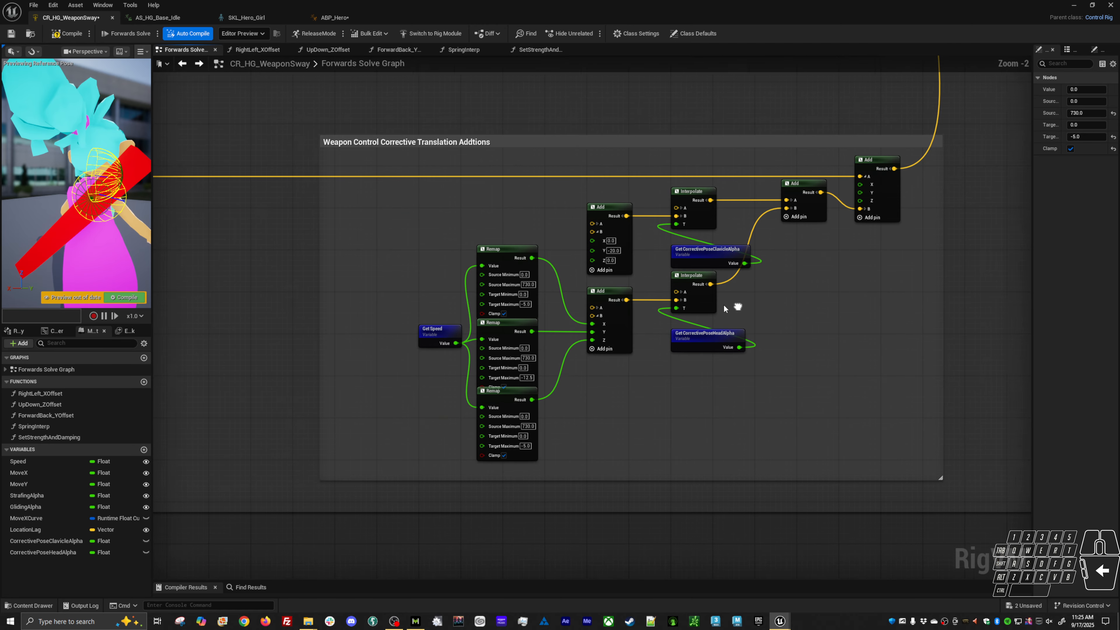
mouse_move(733, 325)
right_mouse_down()
mouse_move(695, 317)
mouse_move(735, 334)
right_mouse_up()
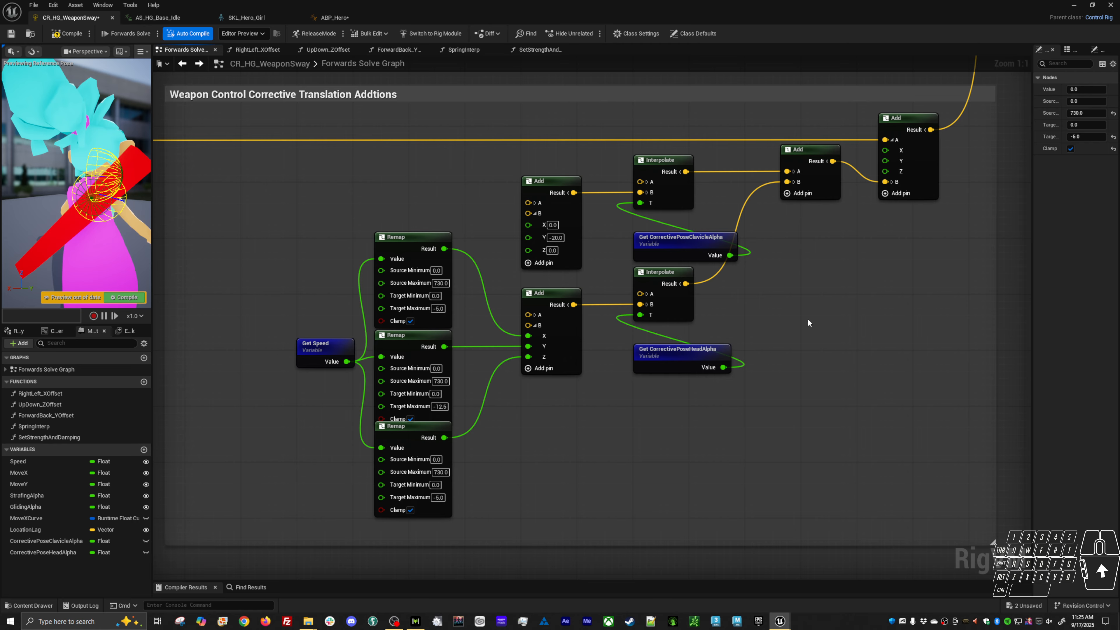
- Trace the corrected rotation, translation and scale wires between the corrective additions and the weapon_sheath_02 Set Transform node
scroll(810, 292, "down", 10)
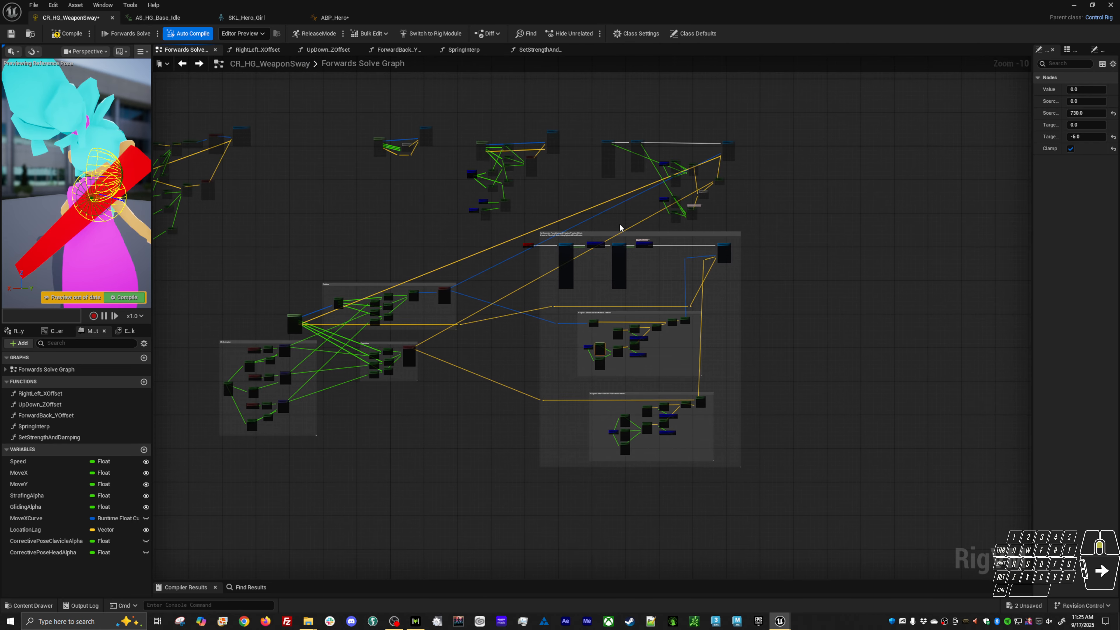
scroll(620, 228, "up", 10)
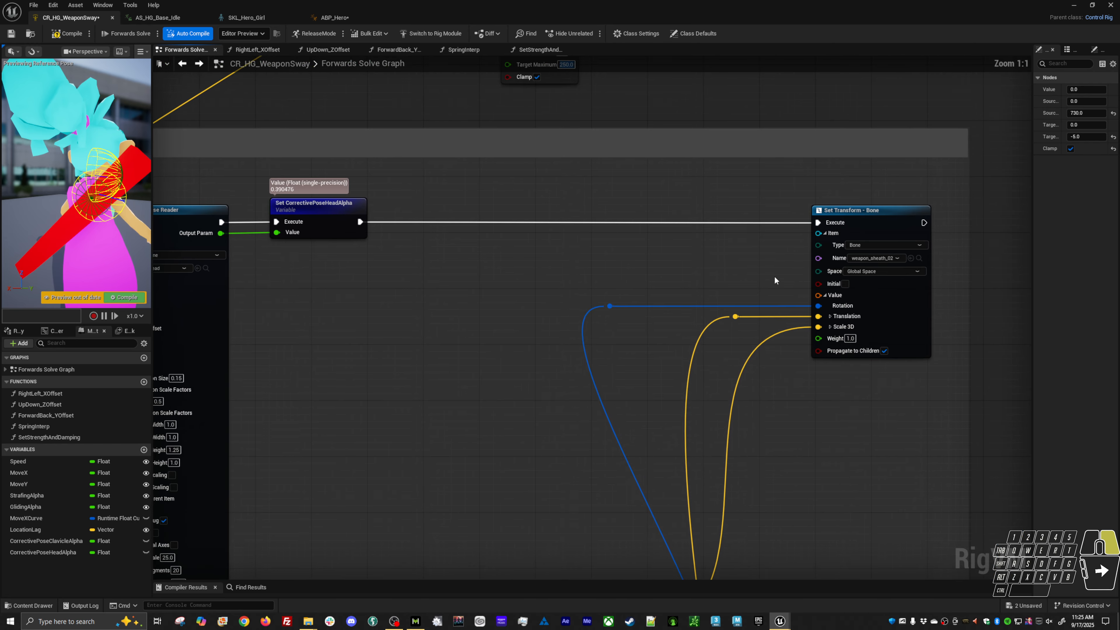
right_click_drag(775, 277, 642, 243)
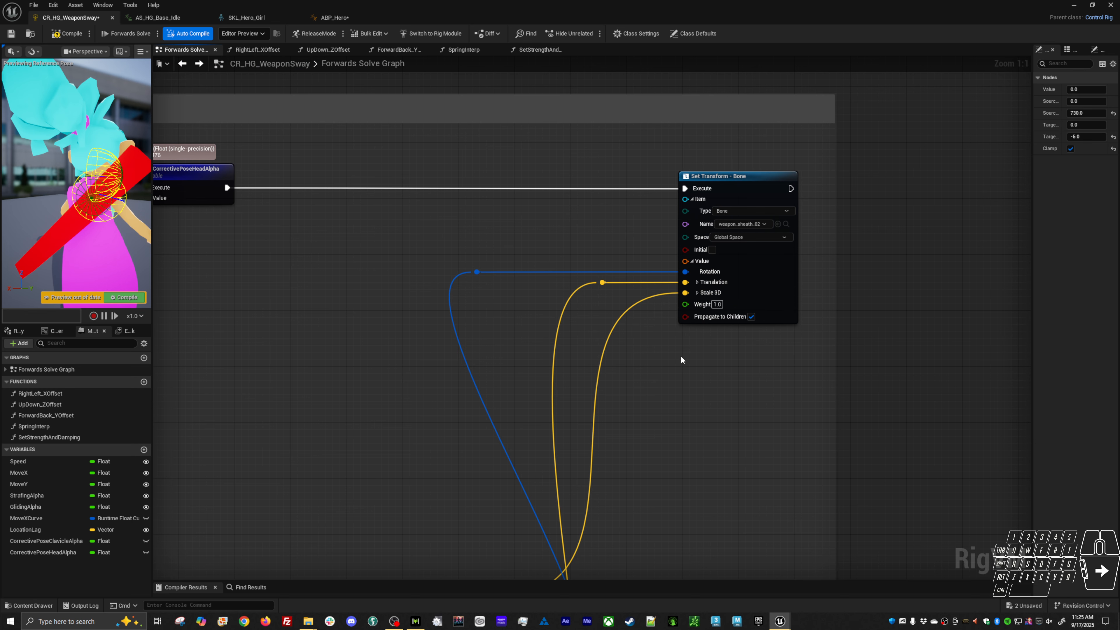
right_click_drag(600, 430, 729, 390)
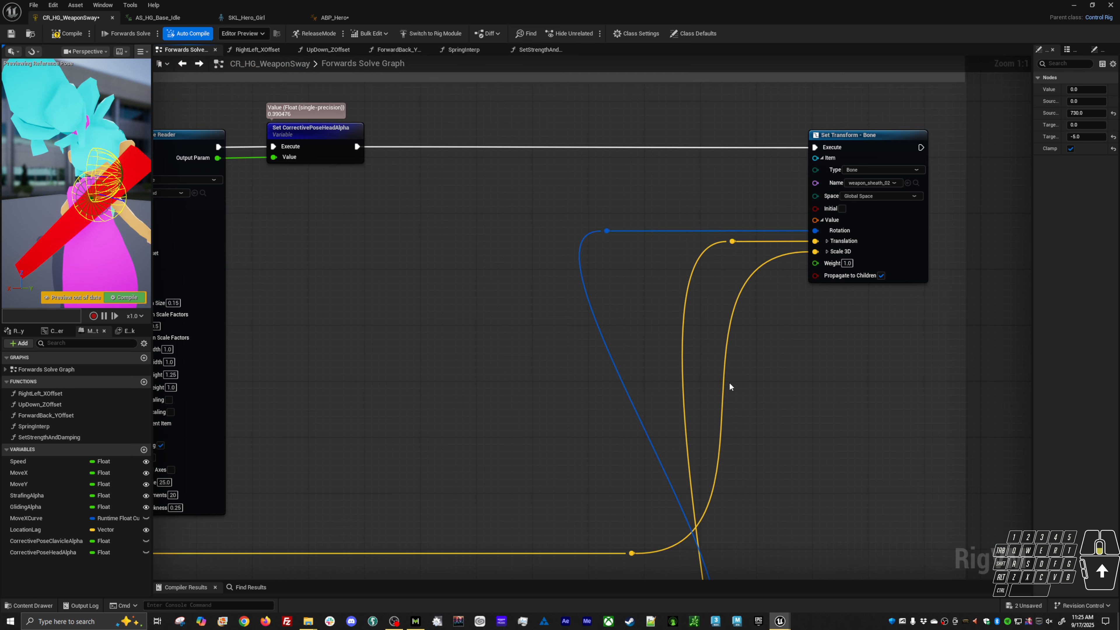
scroll(600, 375, "down", 2)
right_click_drag(613, 345, 727, 334)
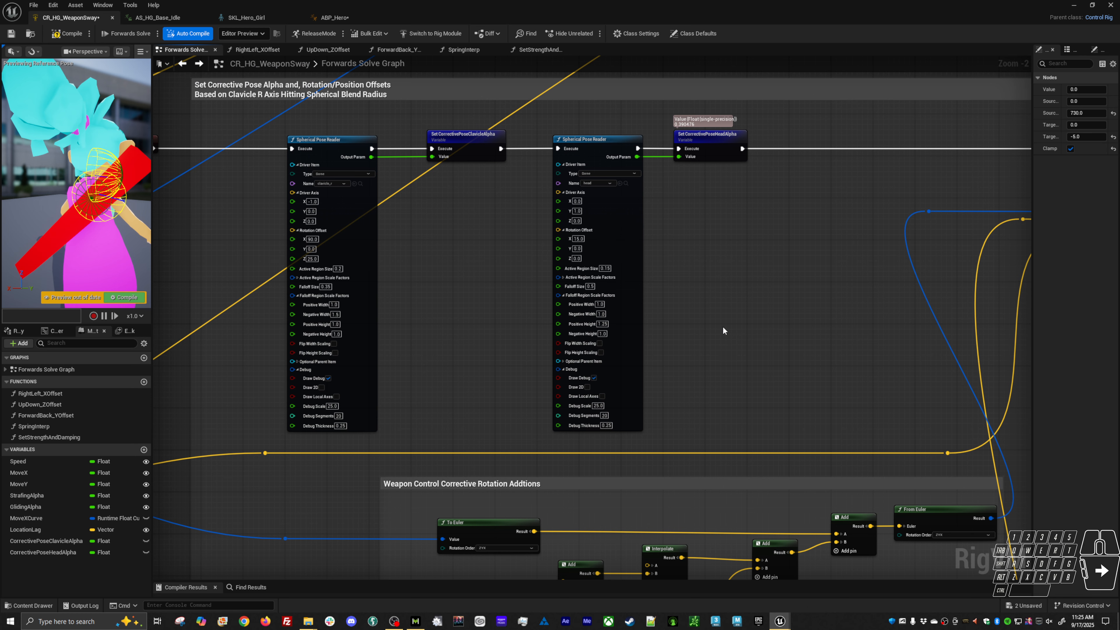
scroll(703, 355, "down", 1)
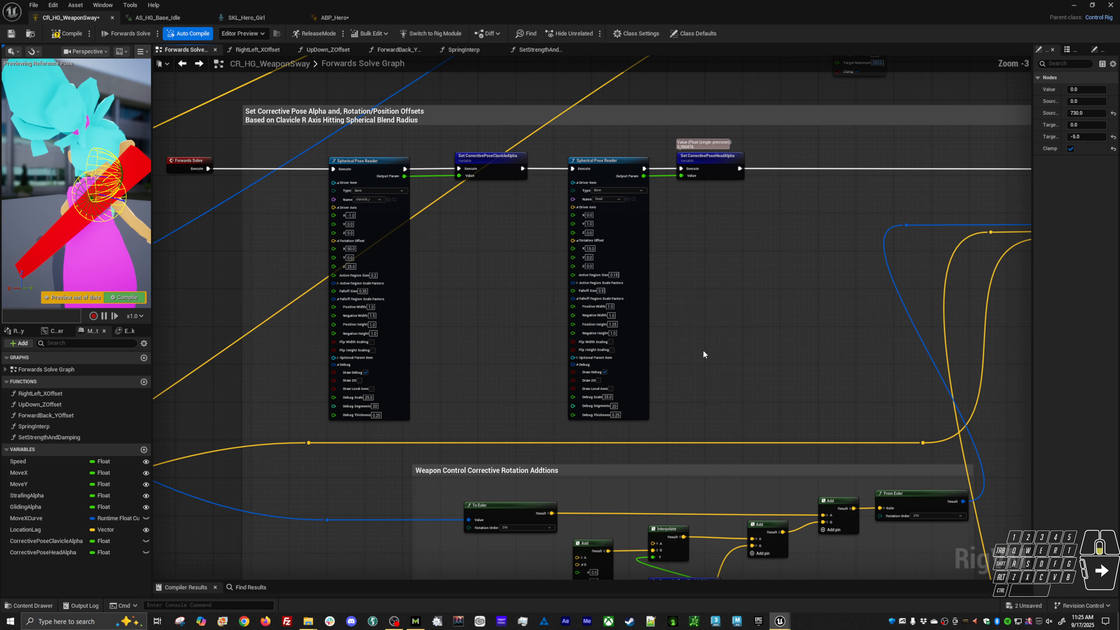
right_click_drag(599, 372, 746, 349)
right_click_drag(637, 370, 520, 355)
right_click_drag(751, 379, 662, 401)
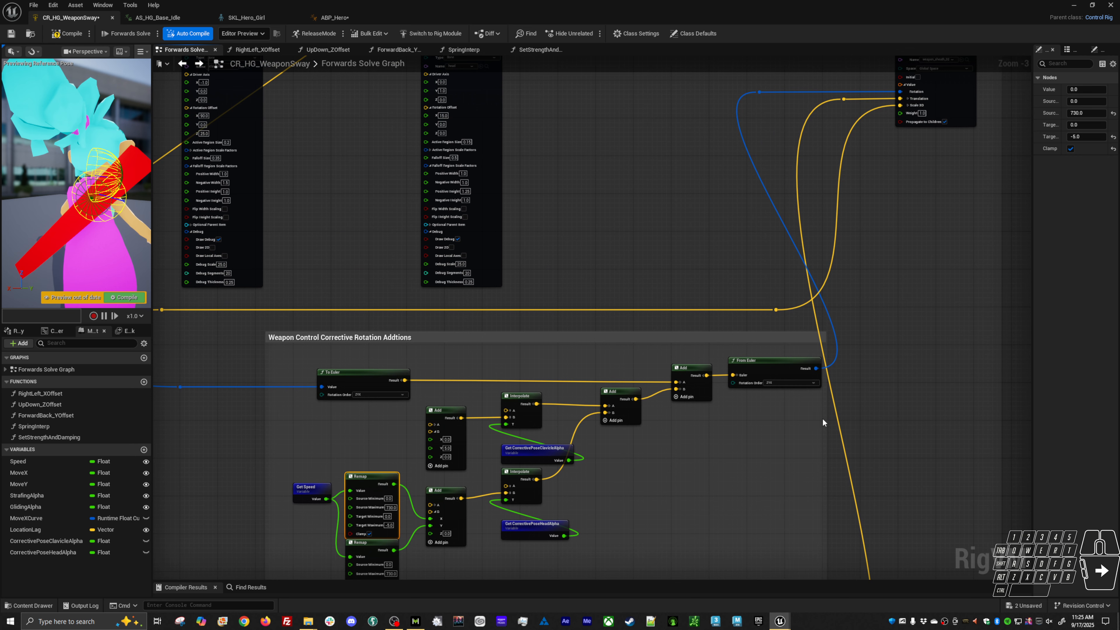
right_click_drag(822, 418, 770, 367)
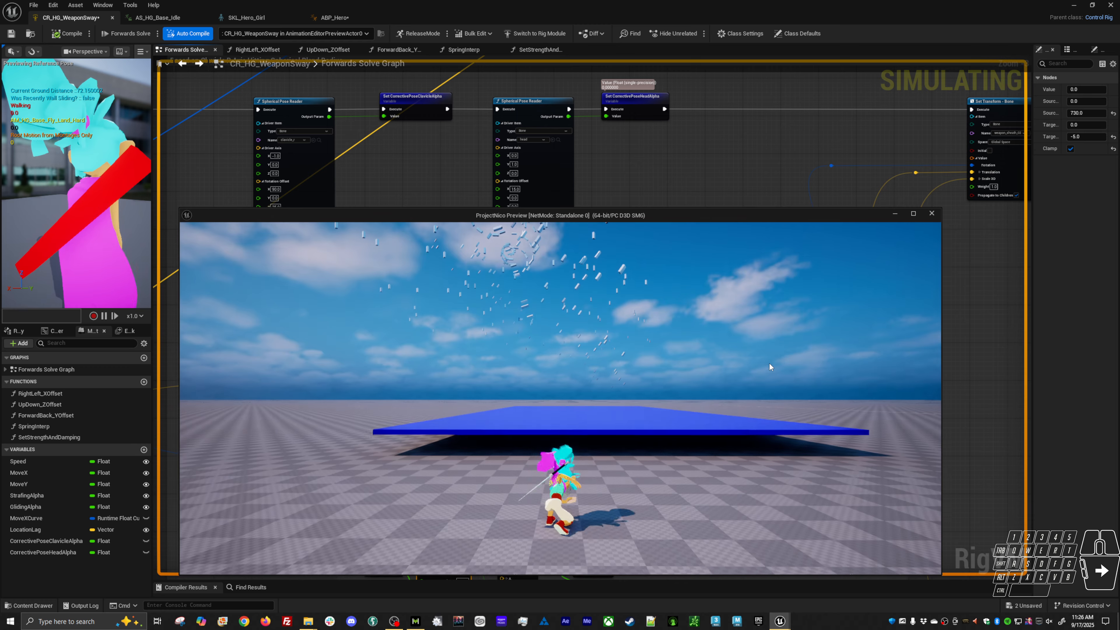
- Run the hero briefly in the game preview and recall the console command ControlRig.EnableDrawInterfaceInGame 1
left_click(769, 363)
key("w")
key("d")
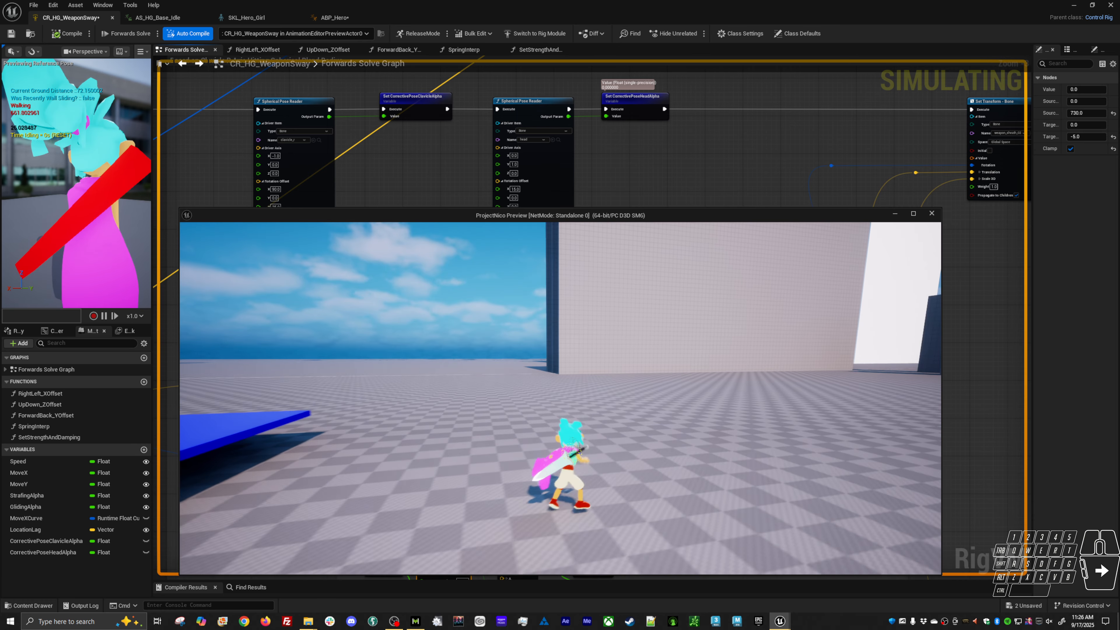
key("grave")
key("Up")
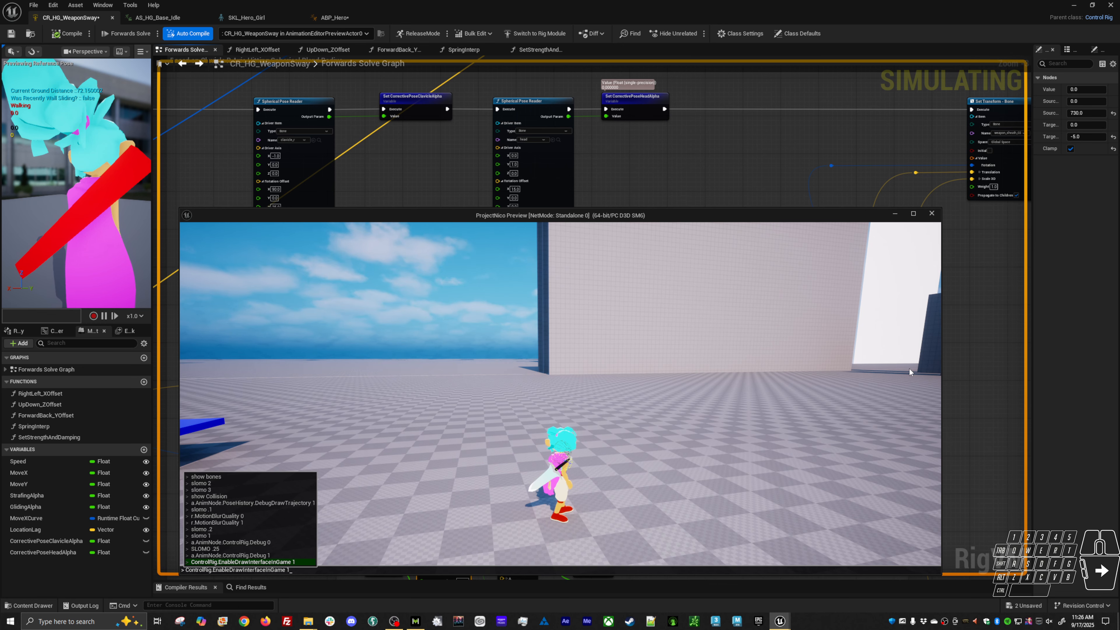
- Run the hero around the preview level with repeated direction changes to examine how the weapon sheath sways and follows the body
key("w")
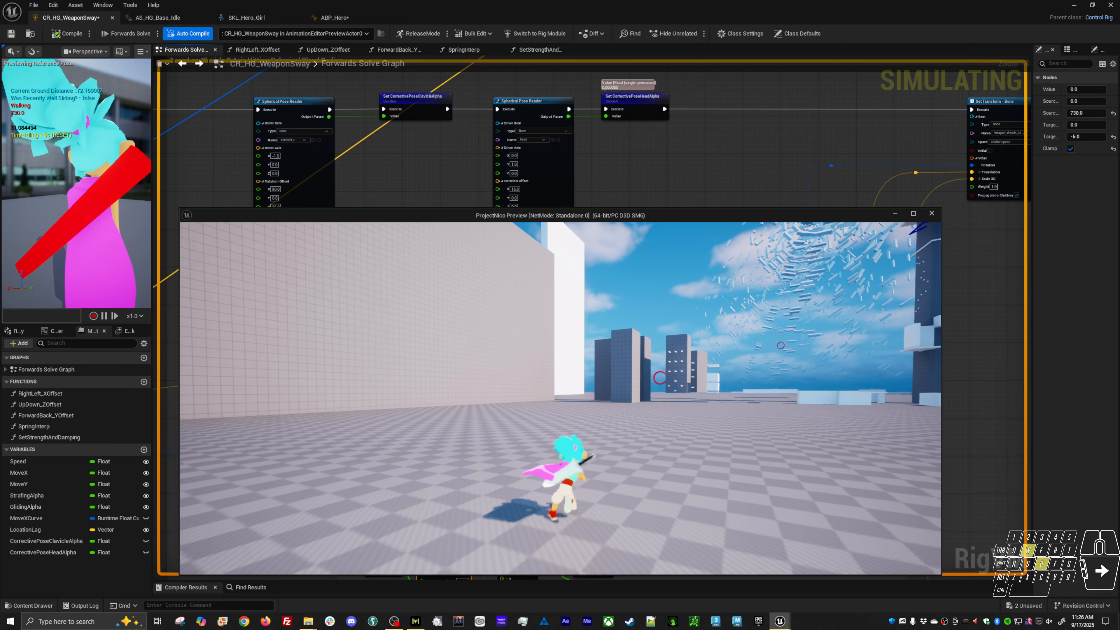
key("d")
key("w")
key("a")
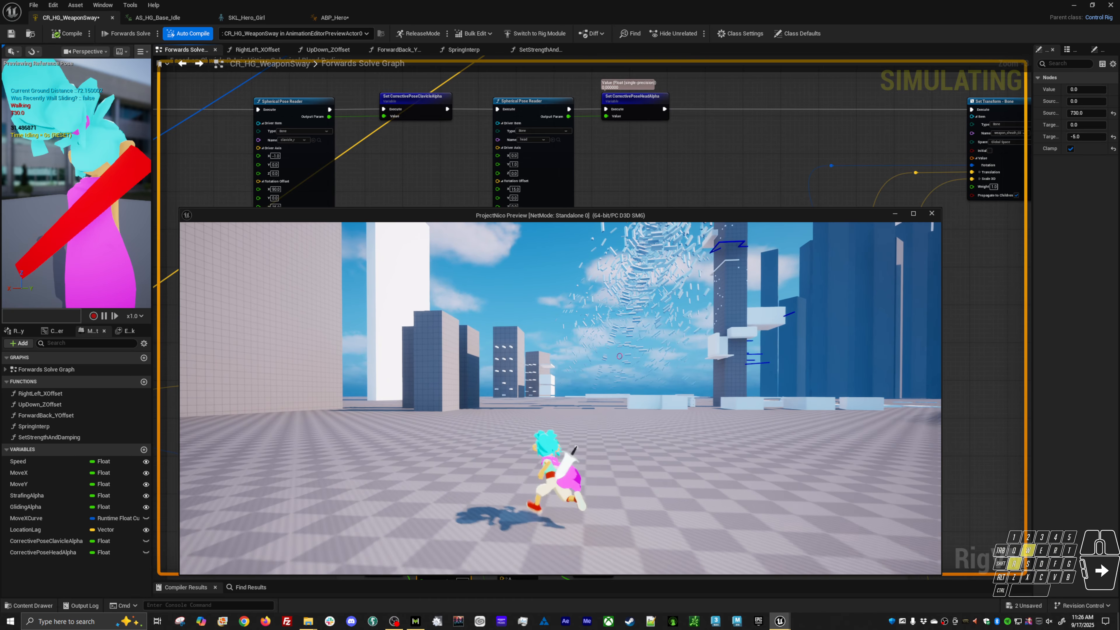
key("d")
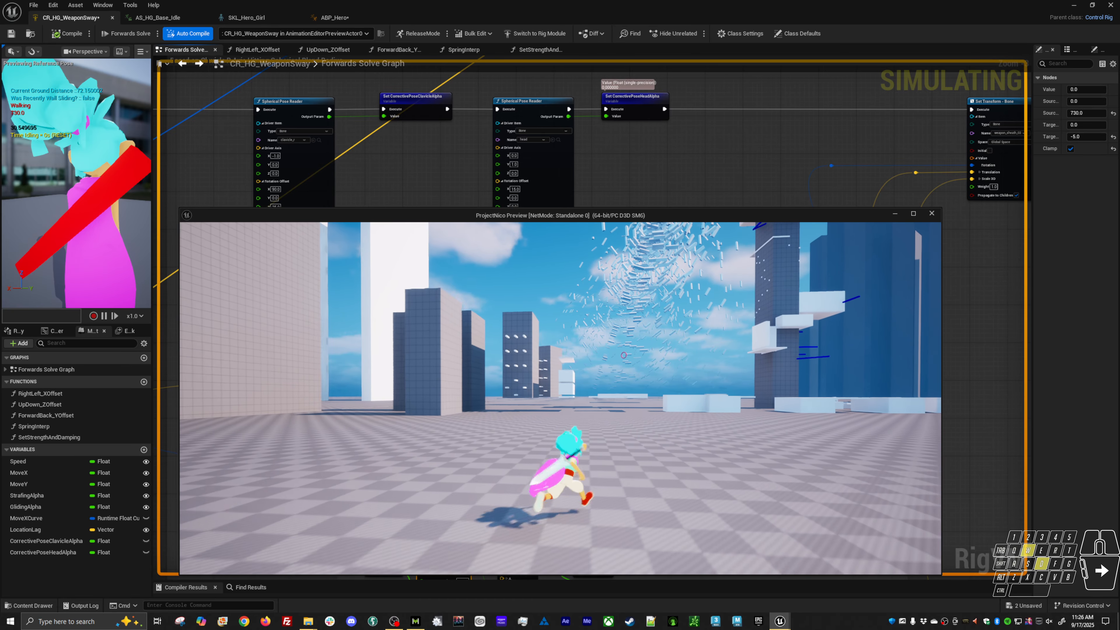
key("a")
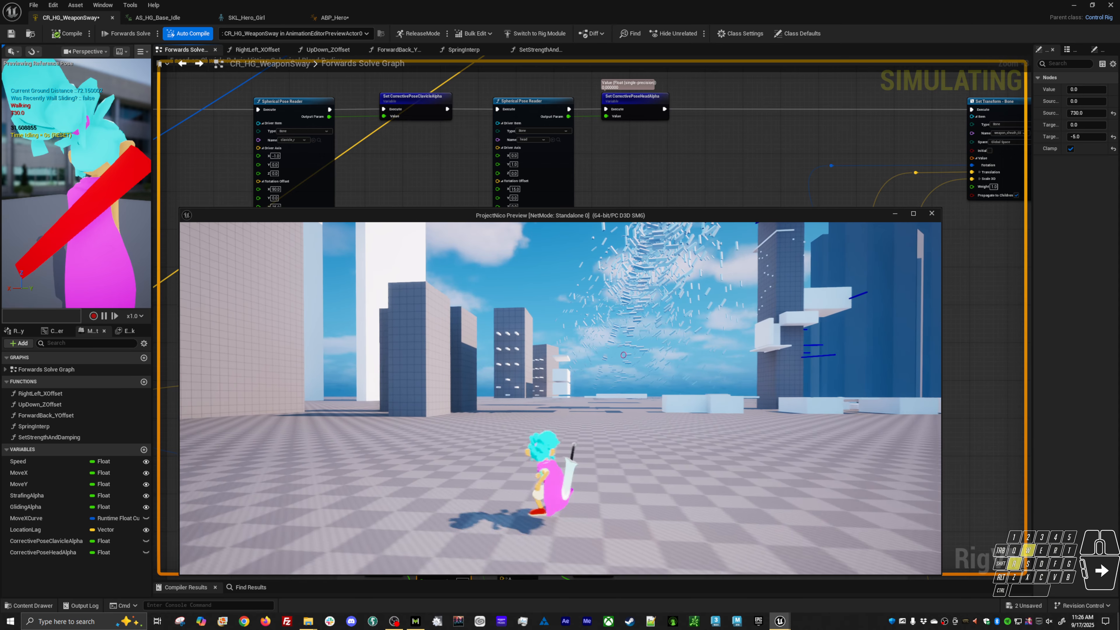
key("w")
key("d")
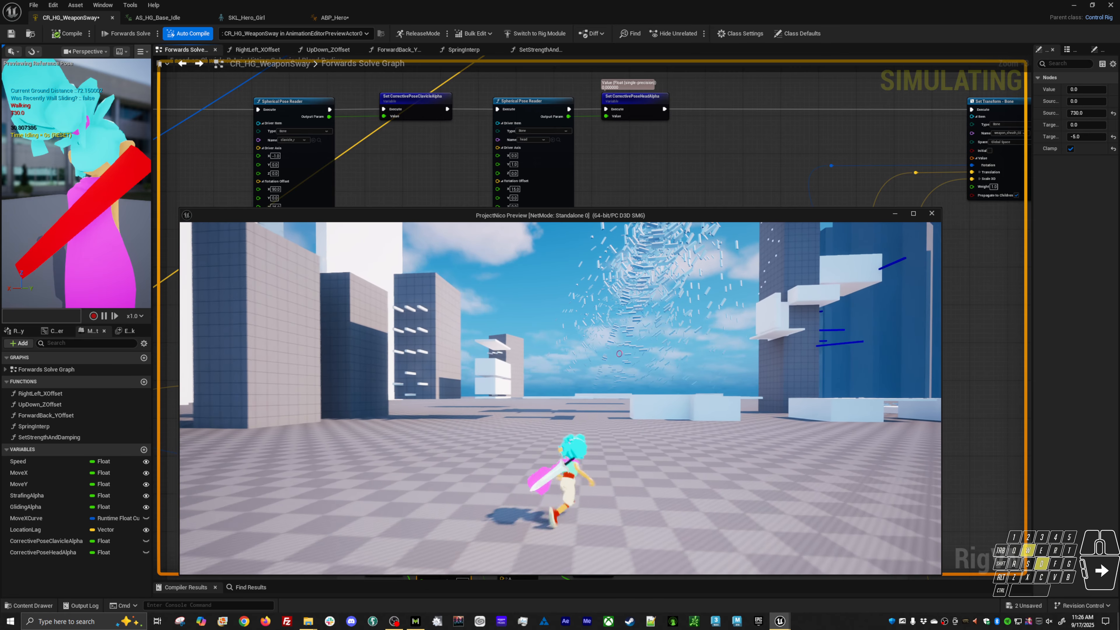
key("a")
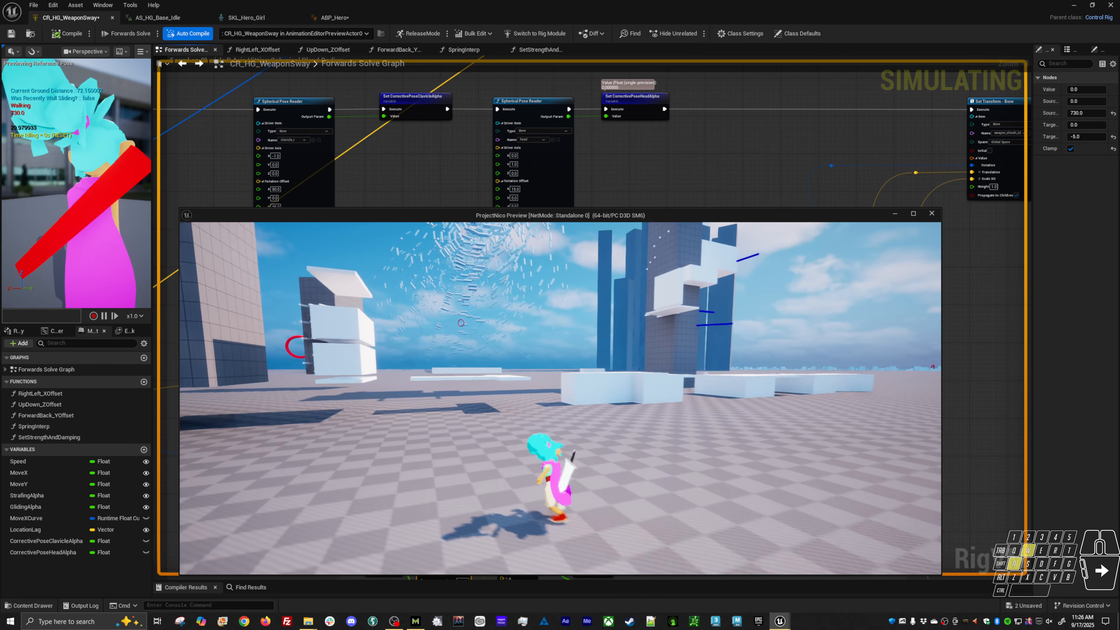
key("d")
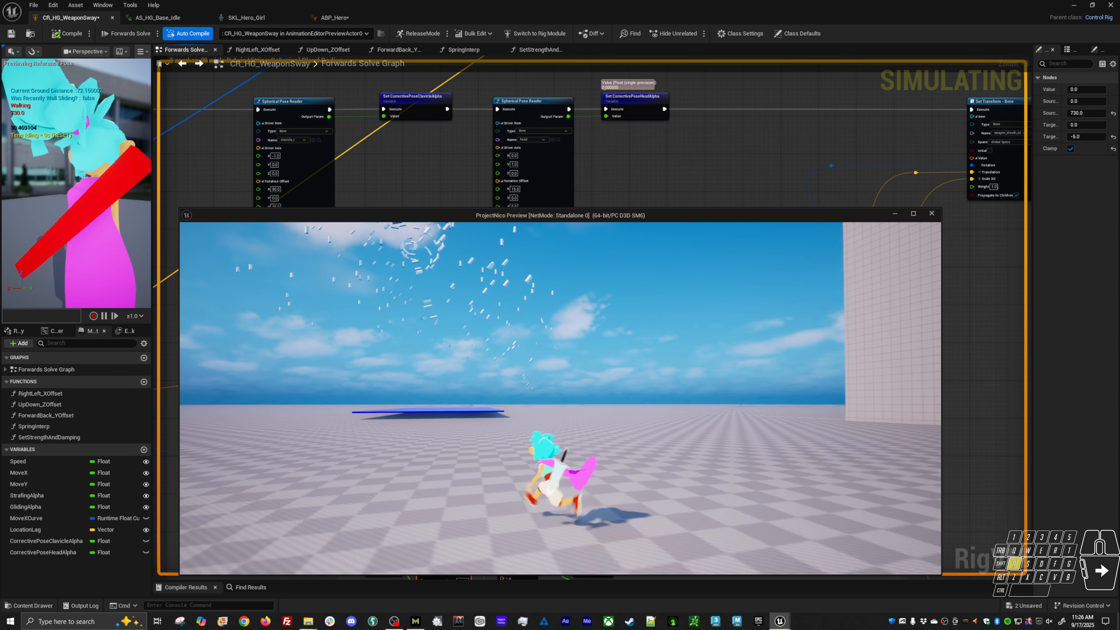
key("d")
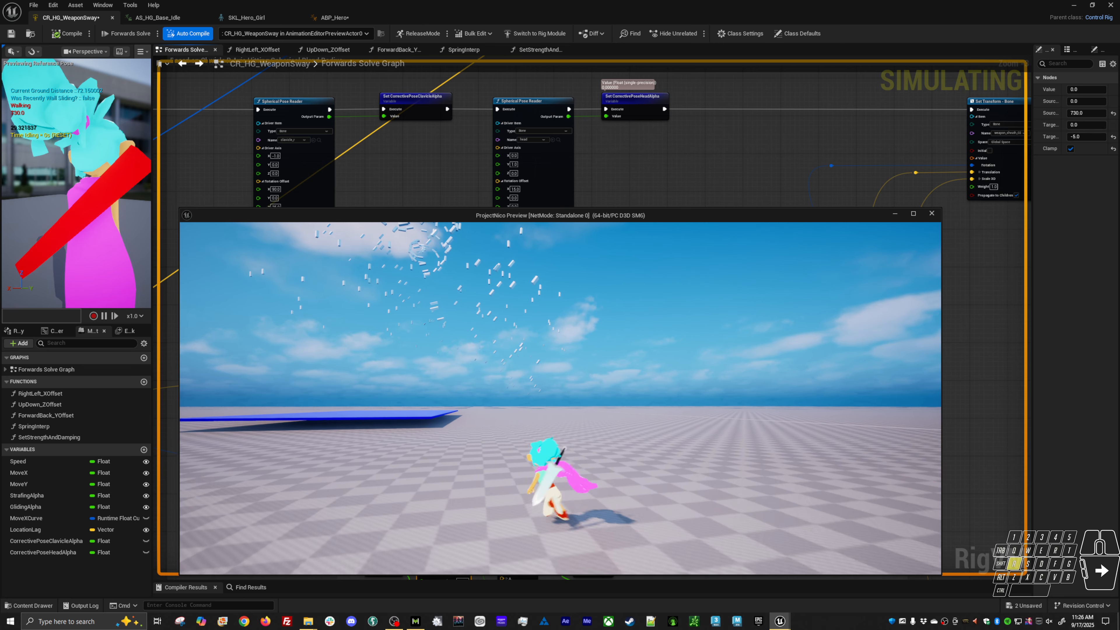
key("d")
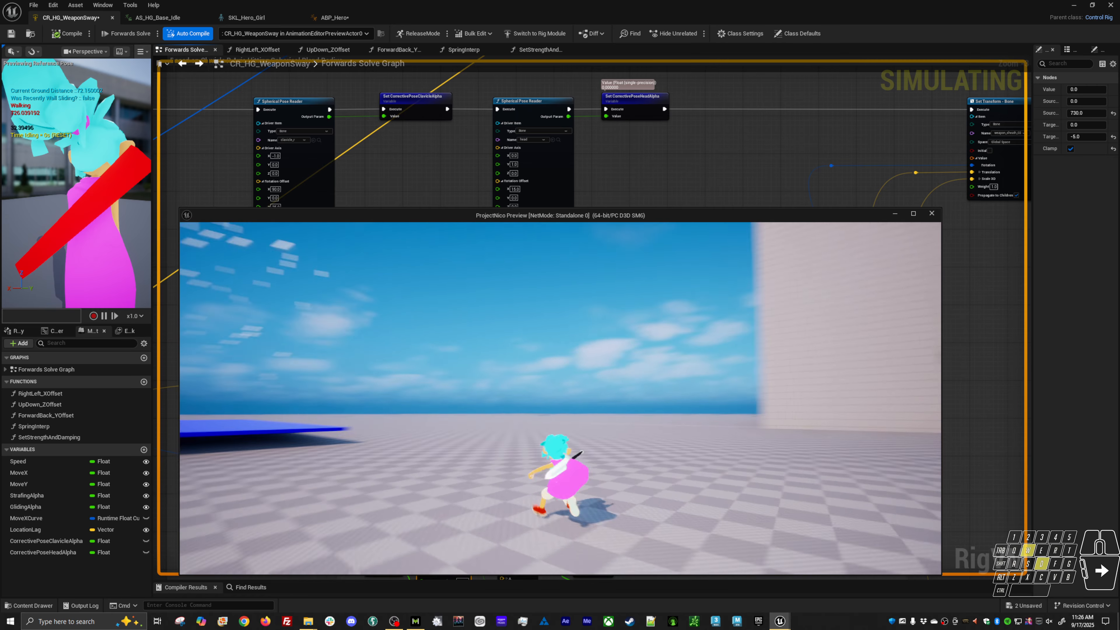